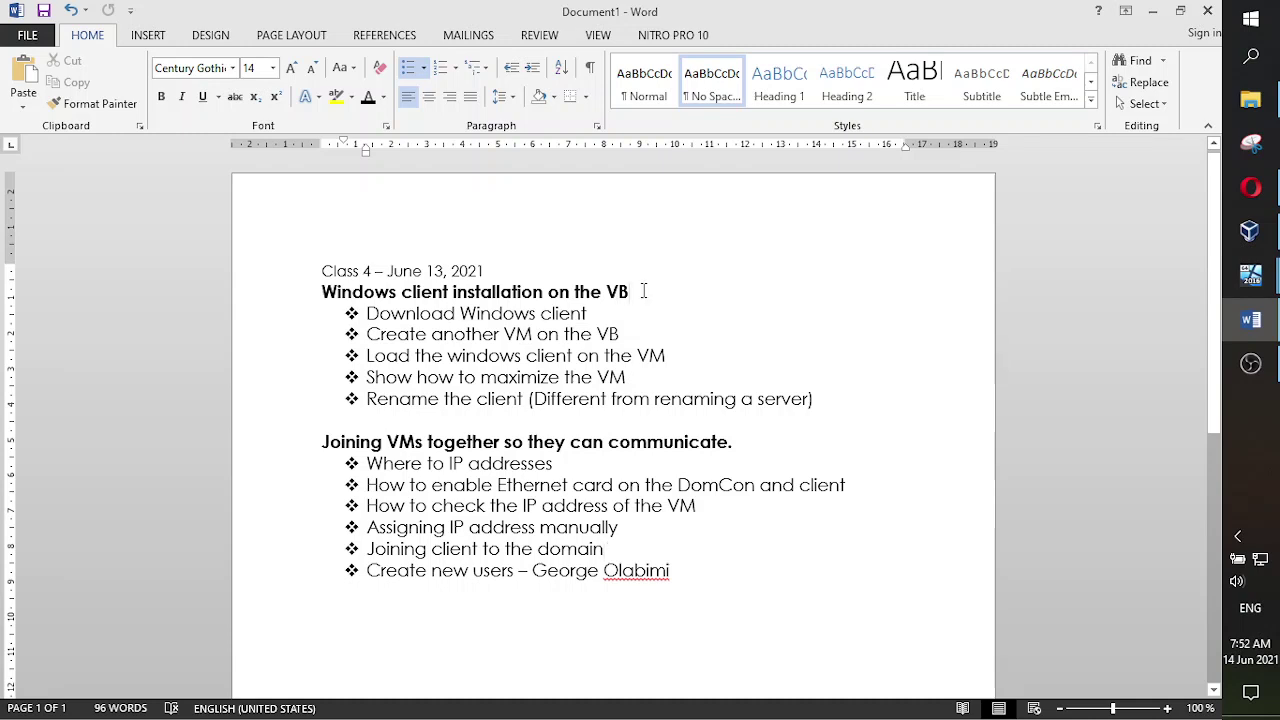
- Highlight the Windows client installation heading and its five bullets, then clear the selection
drag(643, 290, 322, 291)
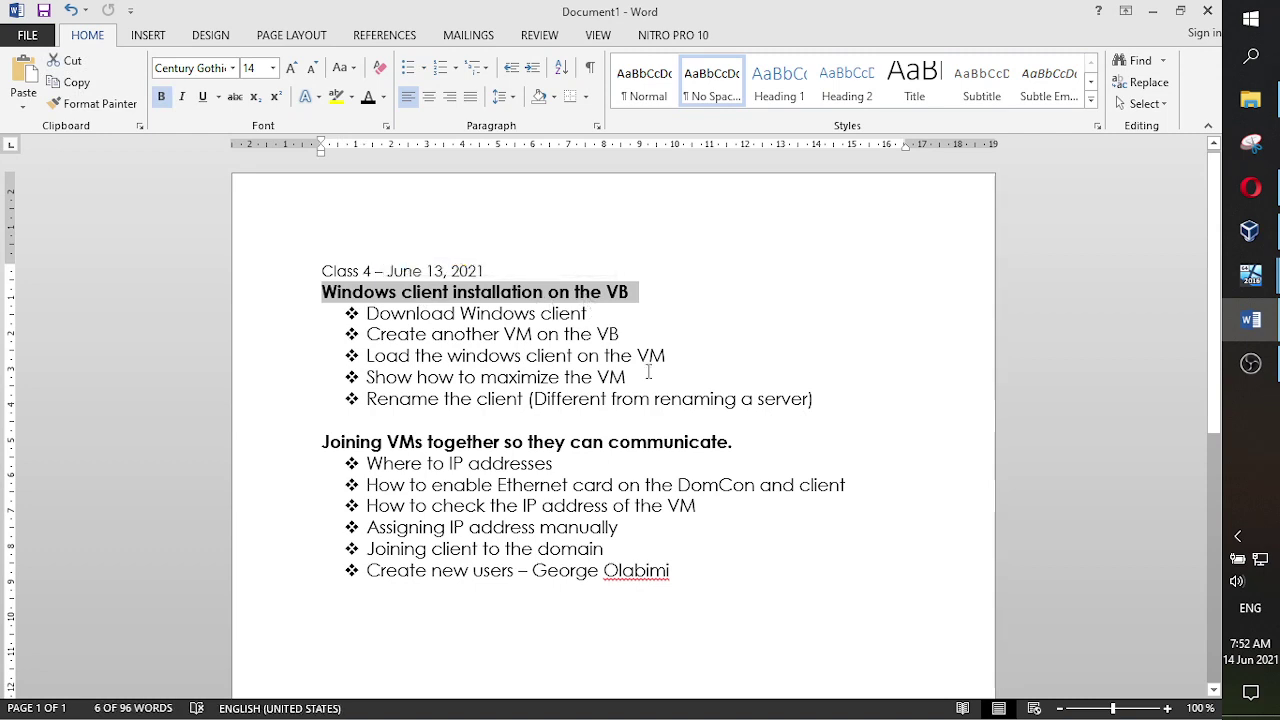
drag(818, 399, 380, 320)
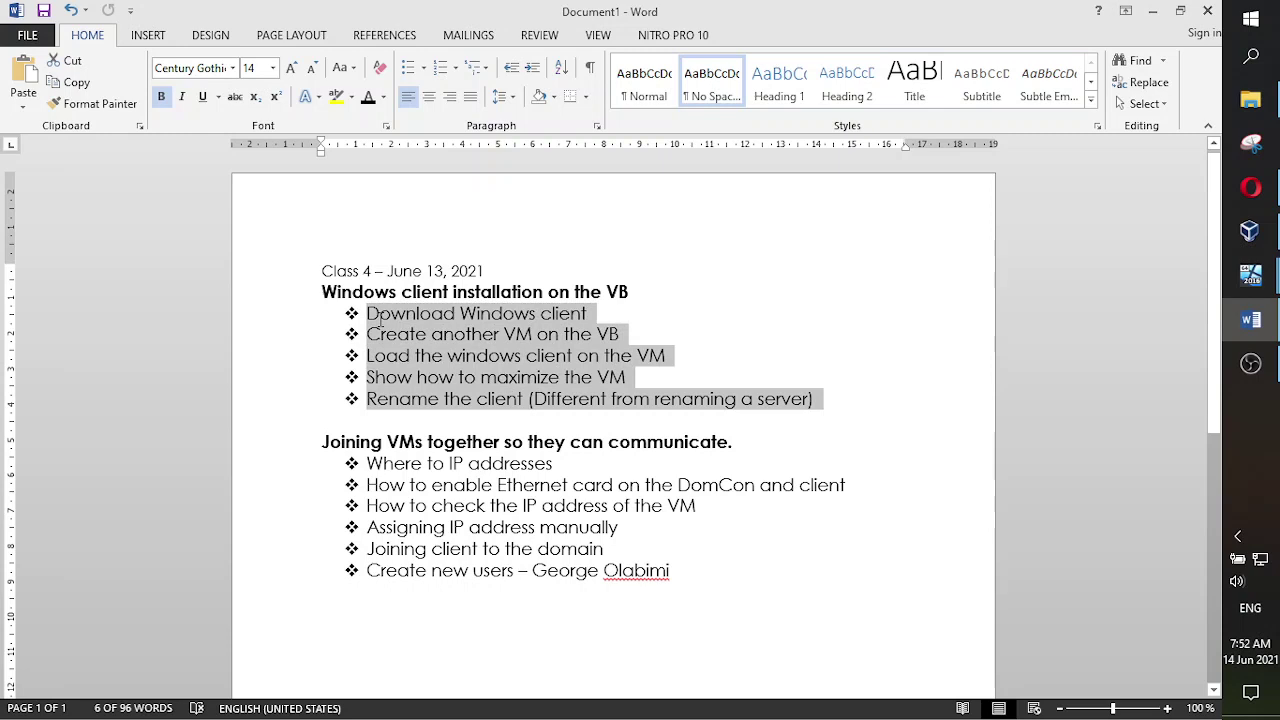
click(731, 329)
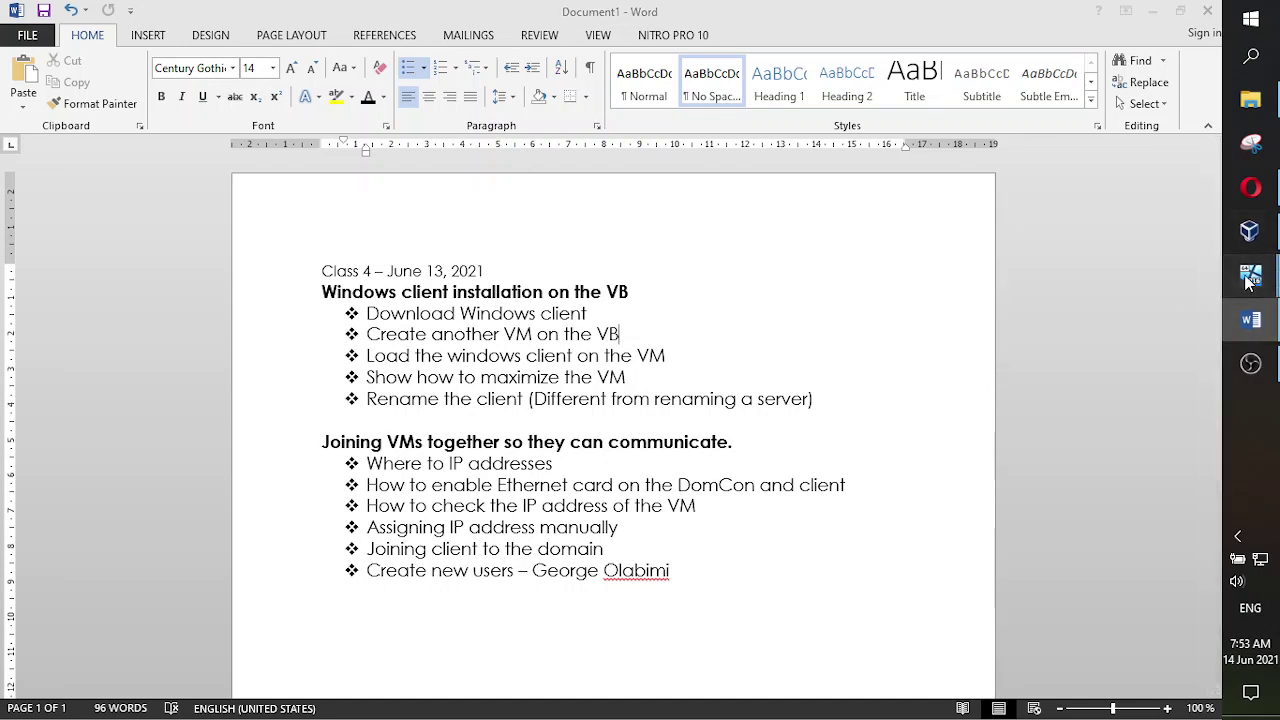
- In VirtualBox Manager, select Itern Servr, then bring up the ITern Client 1 VM window
mouse_move(1250, 276)
click(1250, 231)
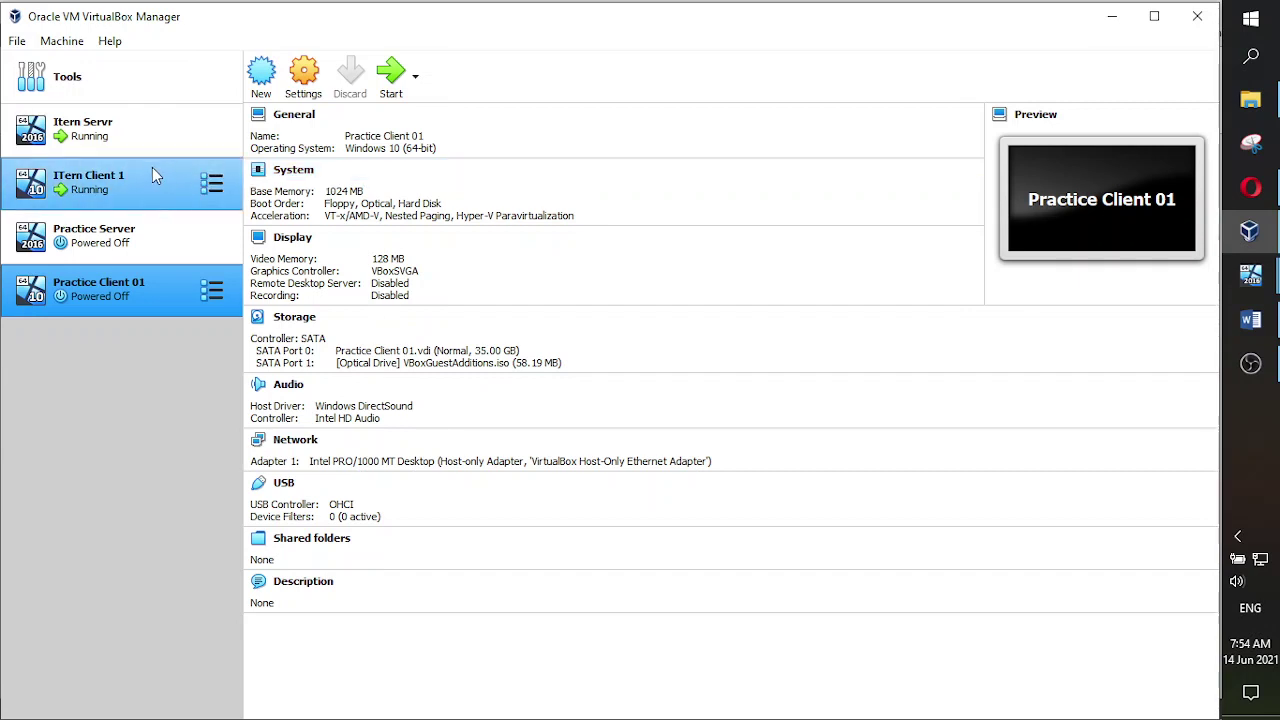
click(115, 131)
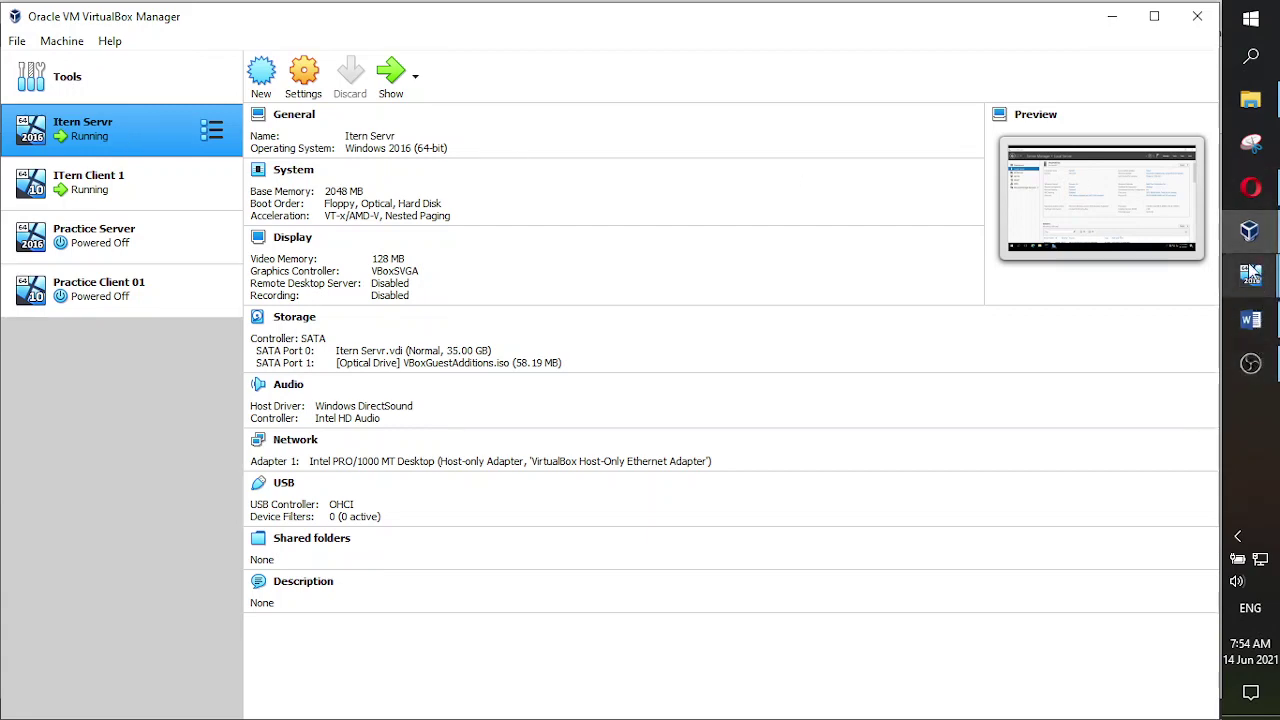
mouse_move(1251, 288)
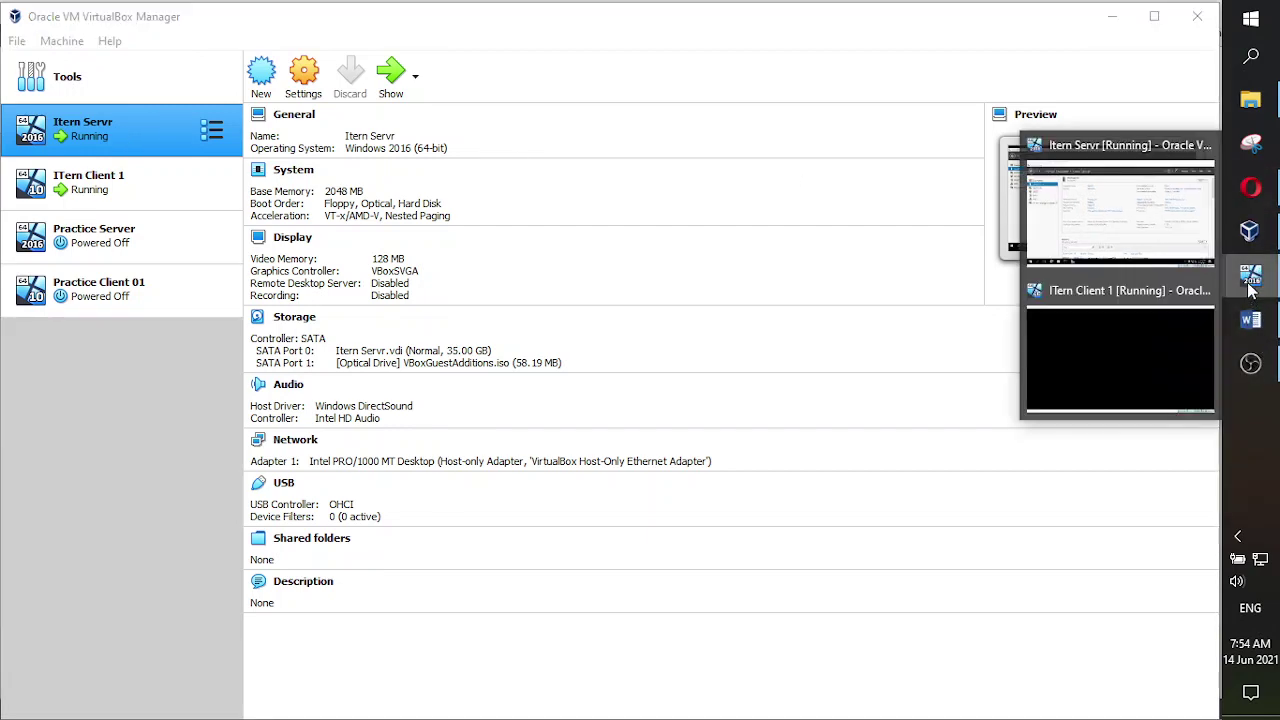
click(1129, 310)
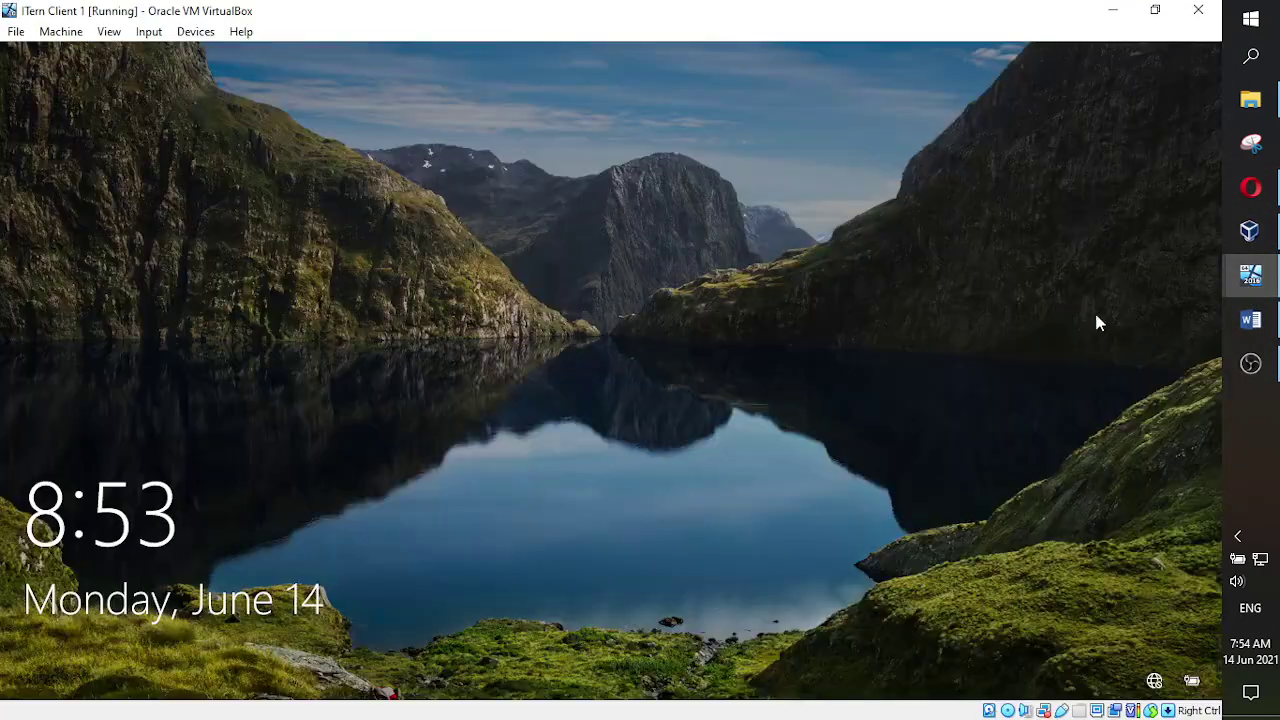
- Close ITern Client 1 with 'Power off the machine' and return to VirtualBox Manager
click(22, 32)
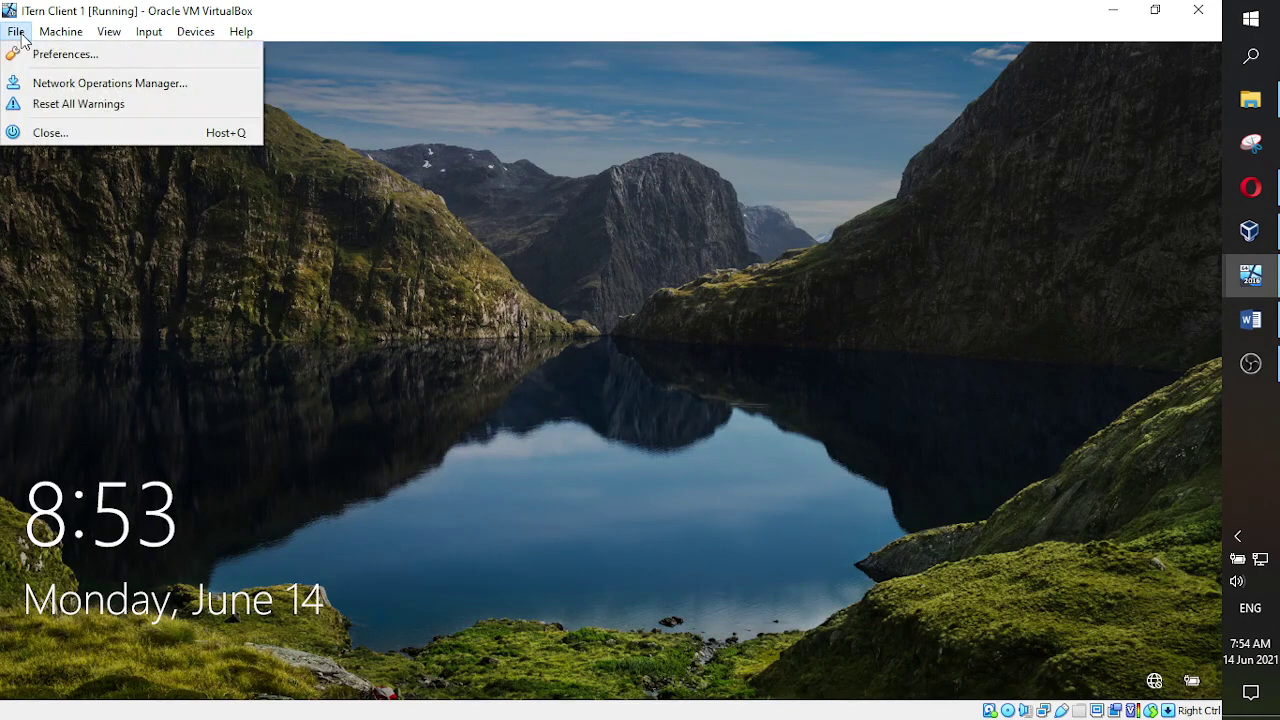
click(43, 133)
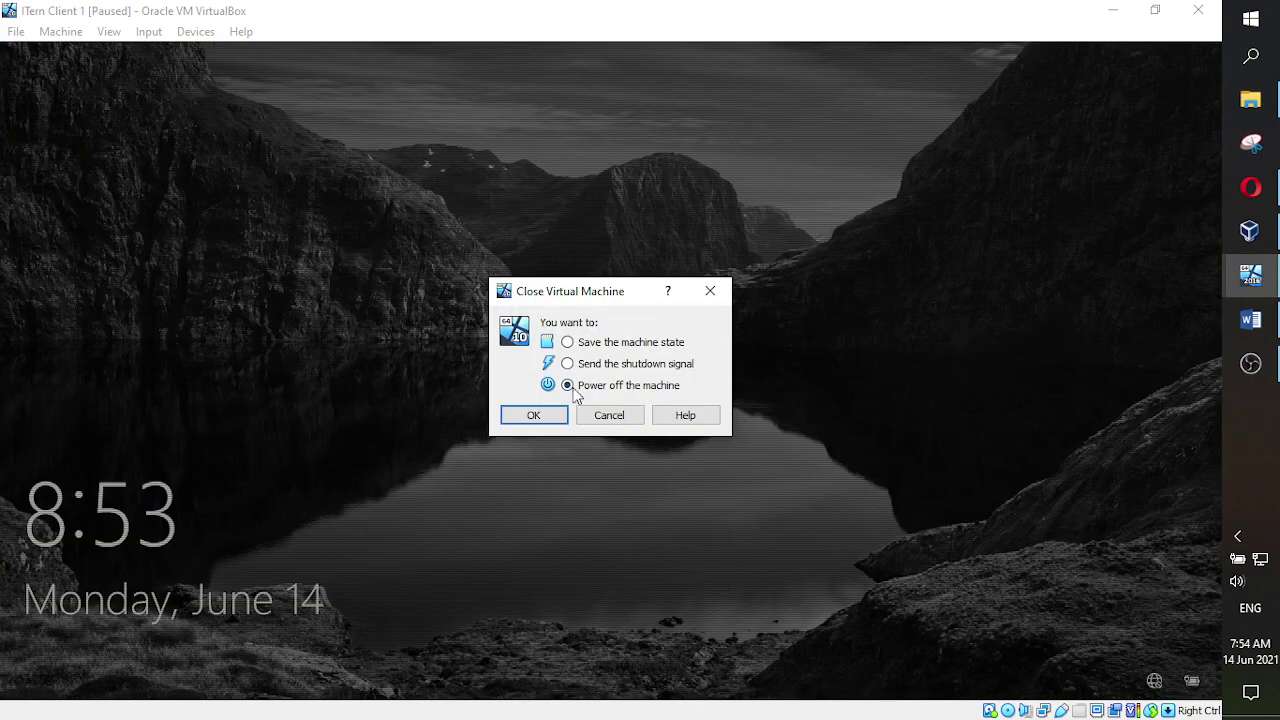
click(548, 418)
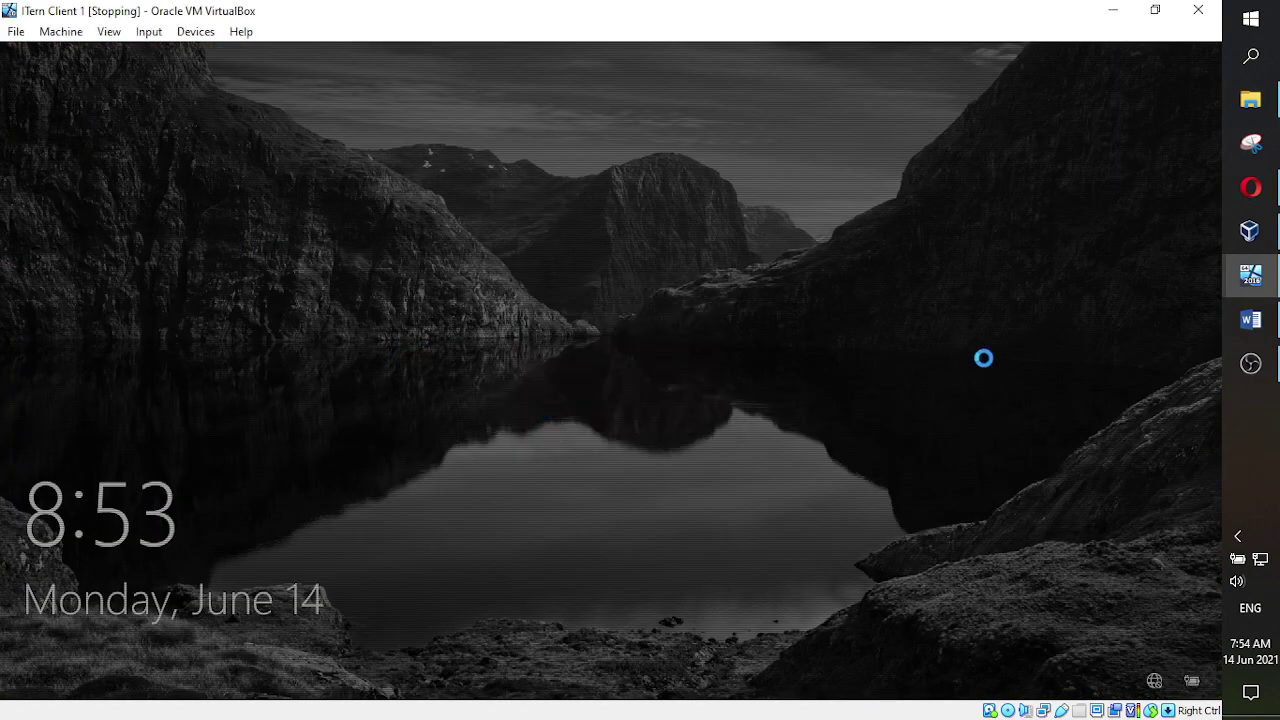
click(1251, 231)
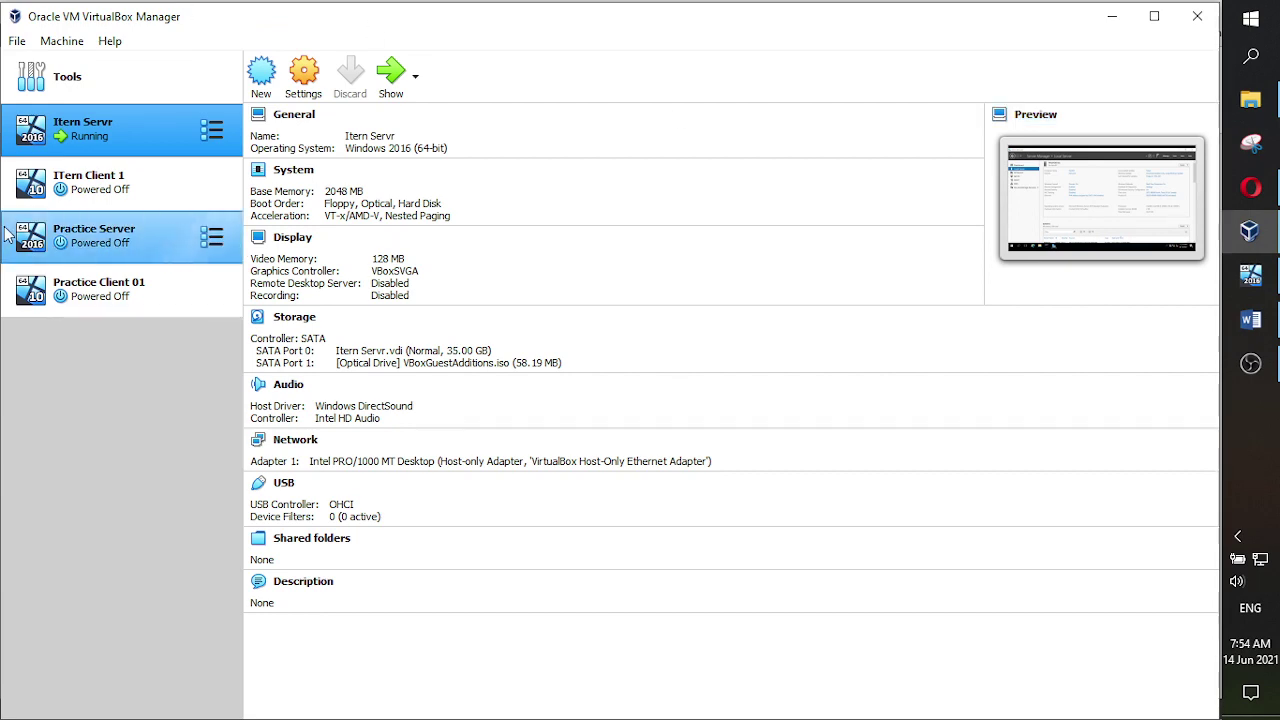
- Start a new VM named 'New CLient', type Microsoft Windows, version Windows 10 (64-bit)
click(55, 74)
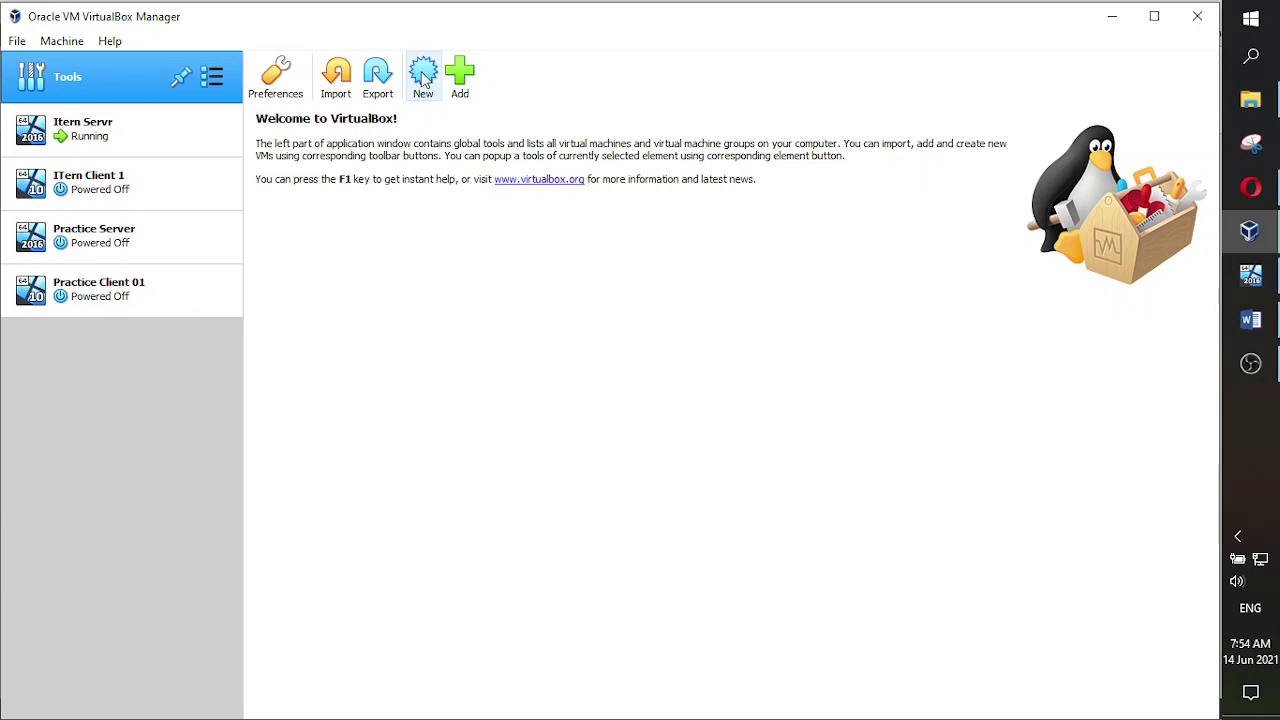
click(423, 82)
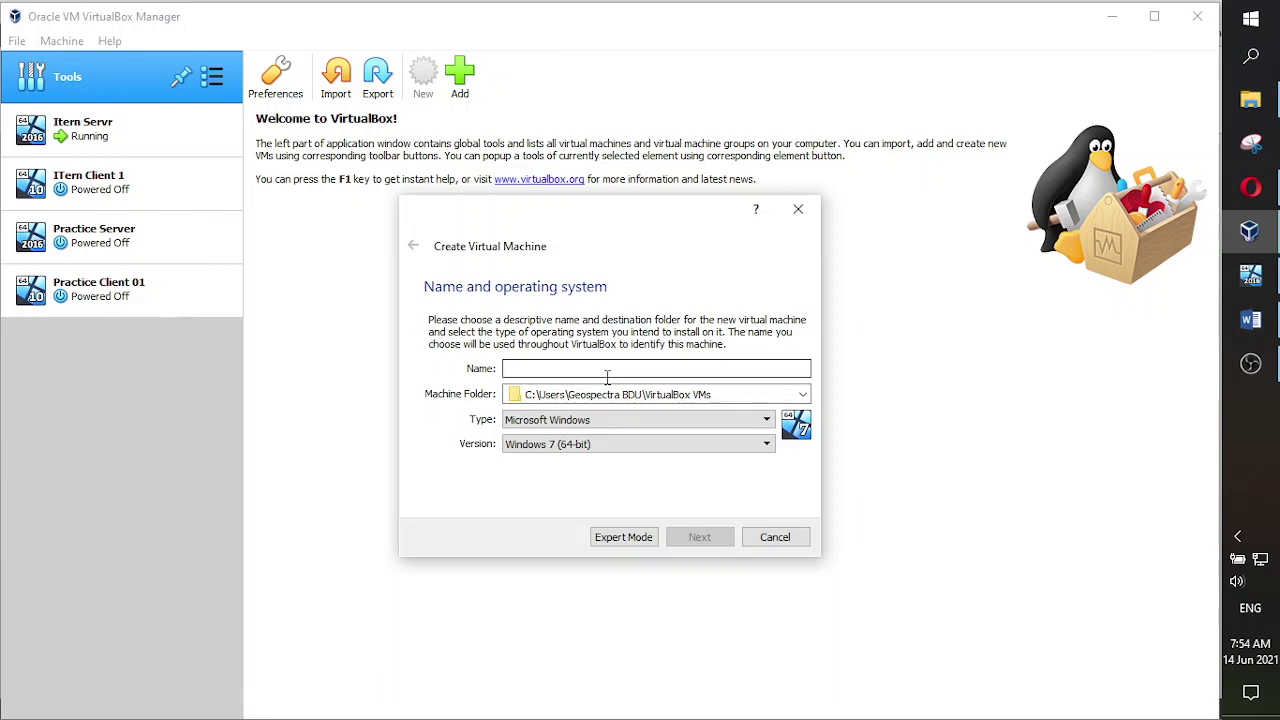
text(New CLie)
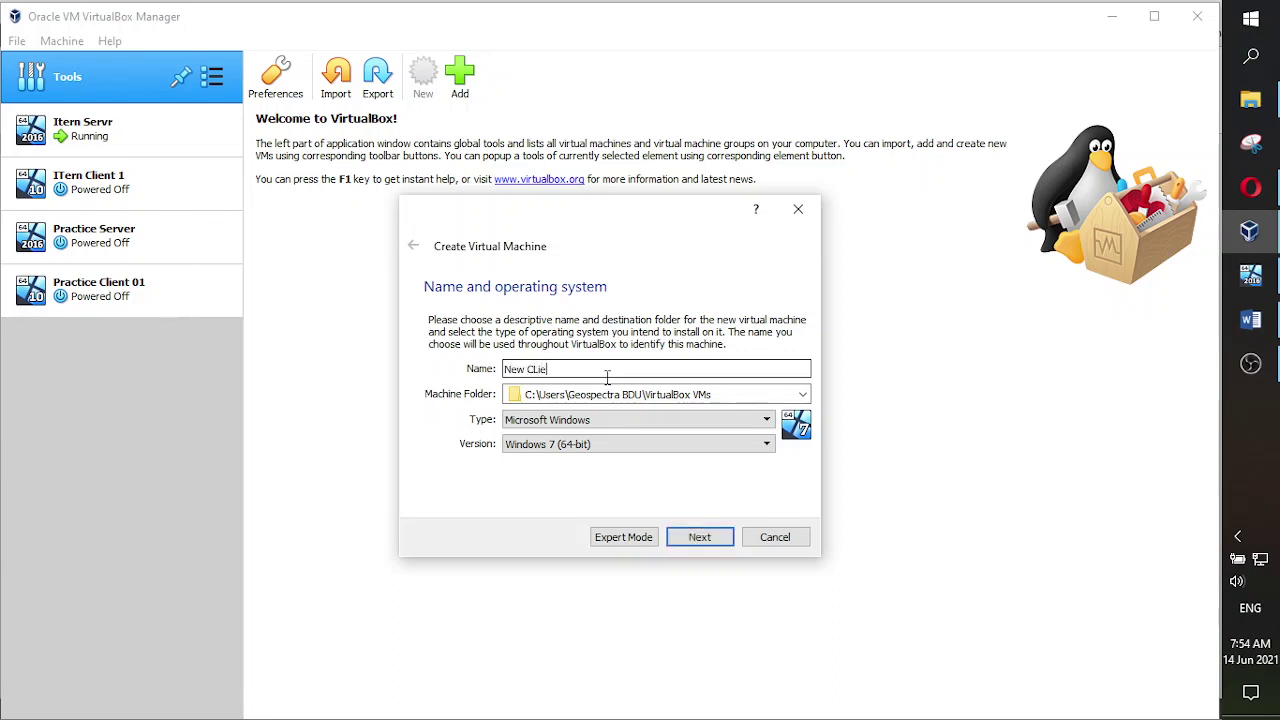
text(nt)
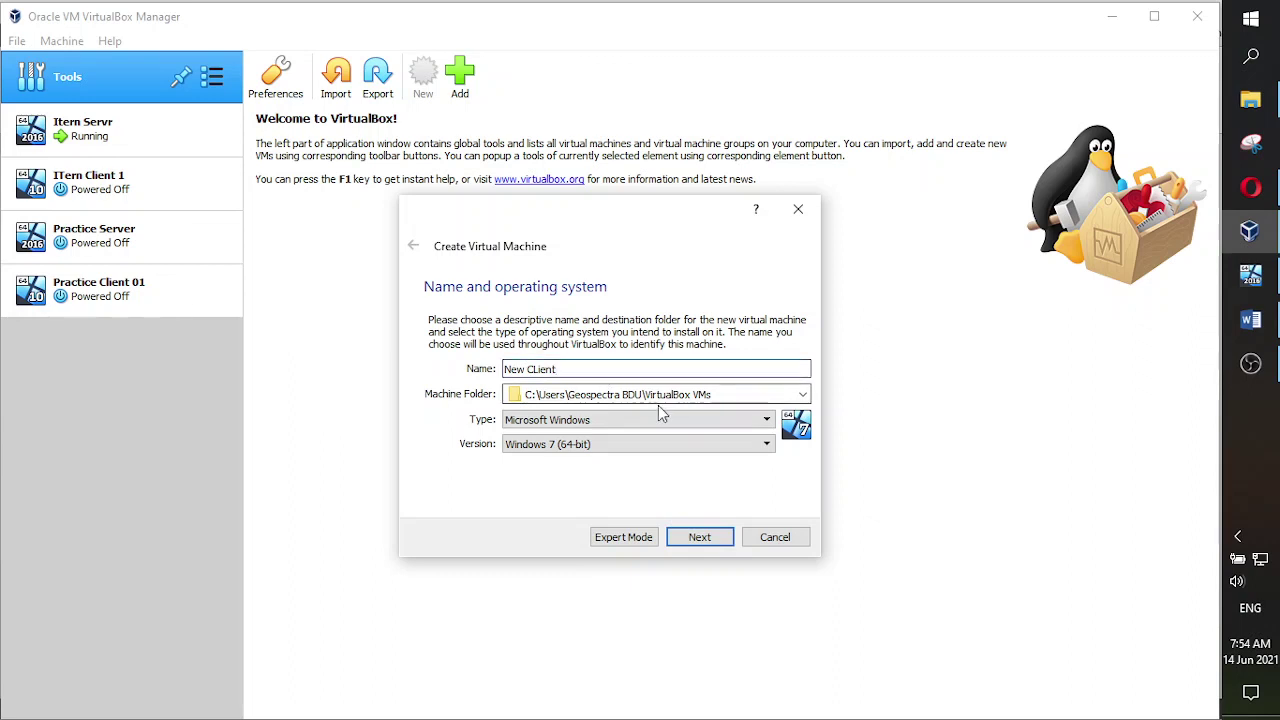
click(659, 424)
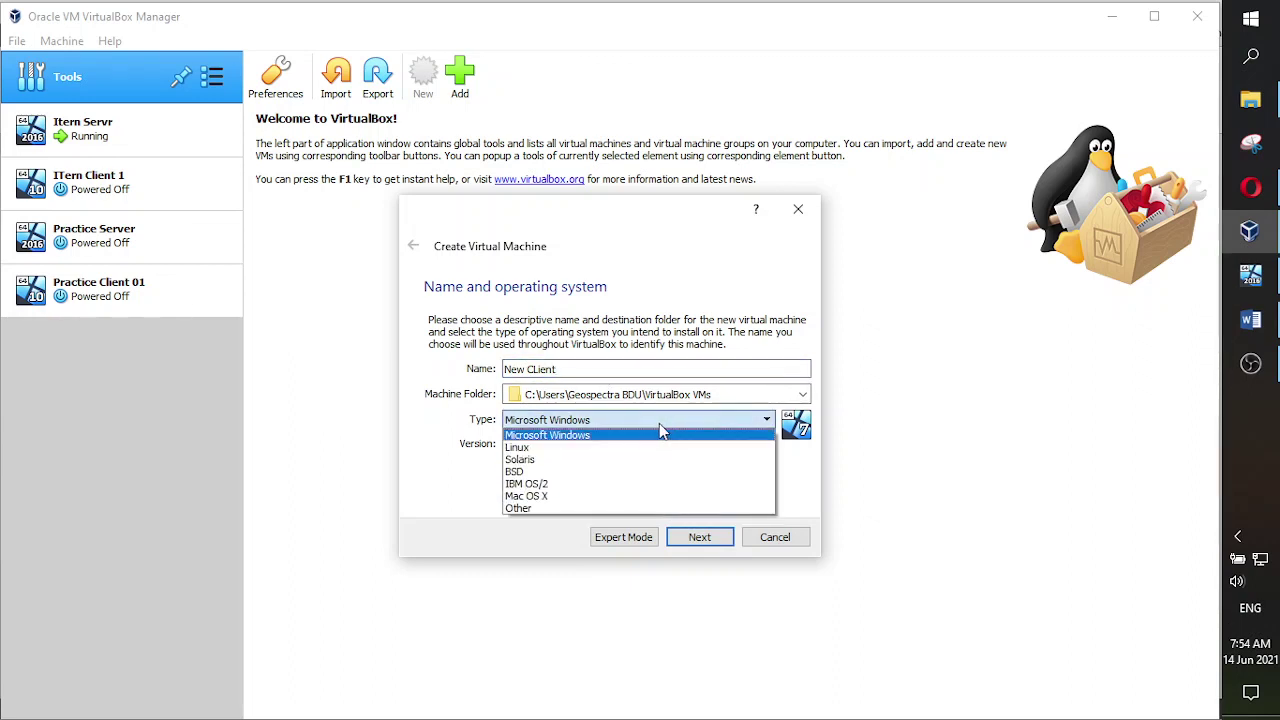
click(655, 434)
click(606, 443)
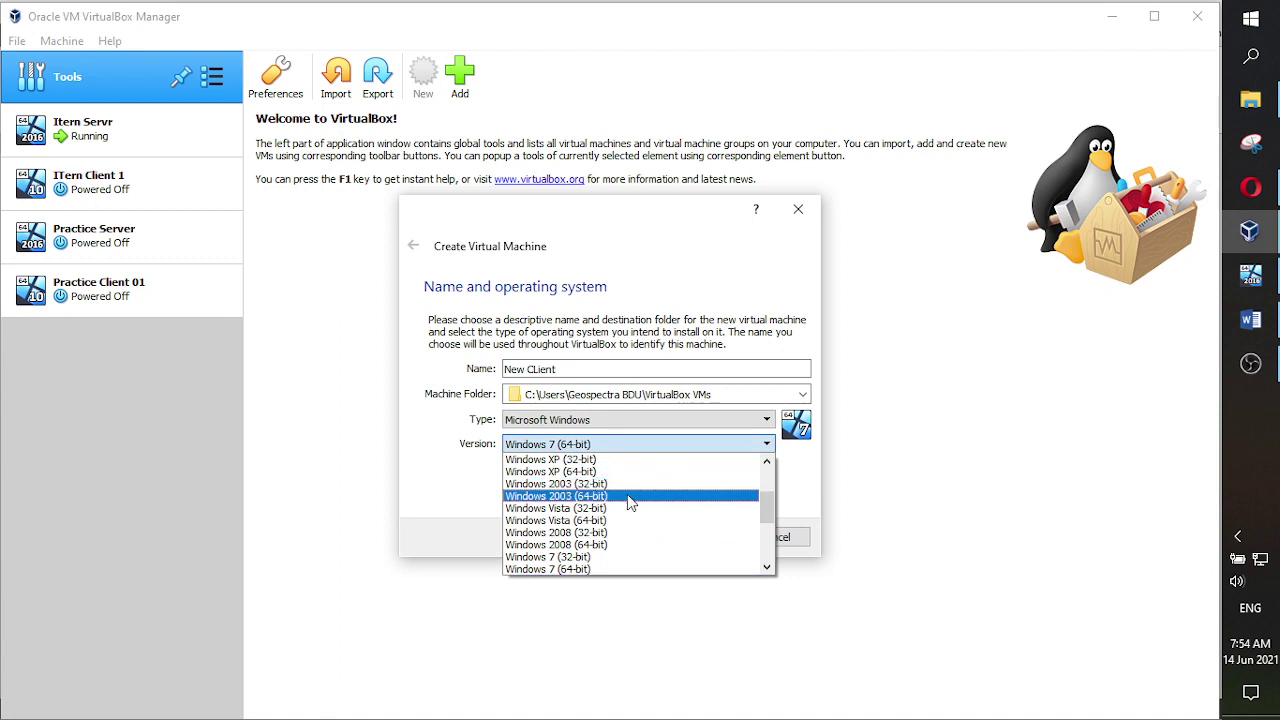
scroll(628, 500, down, 4)
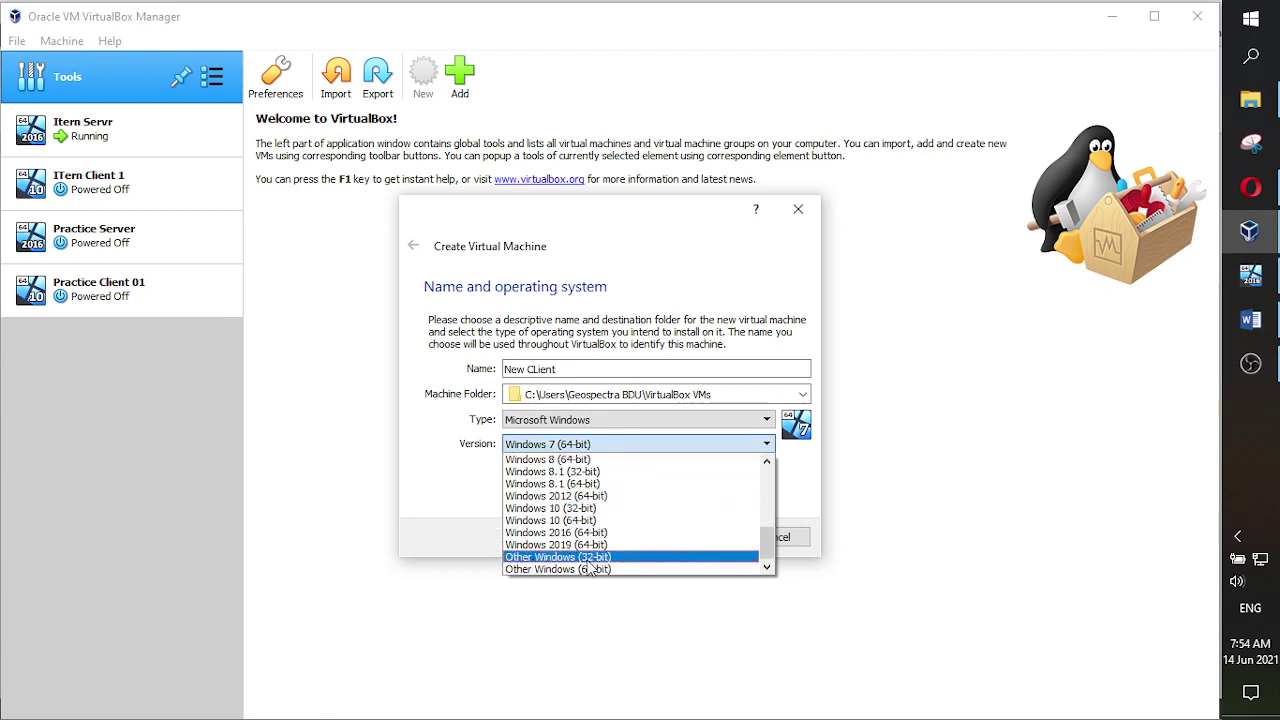
click(550, 520)
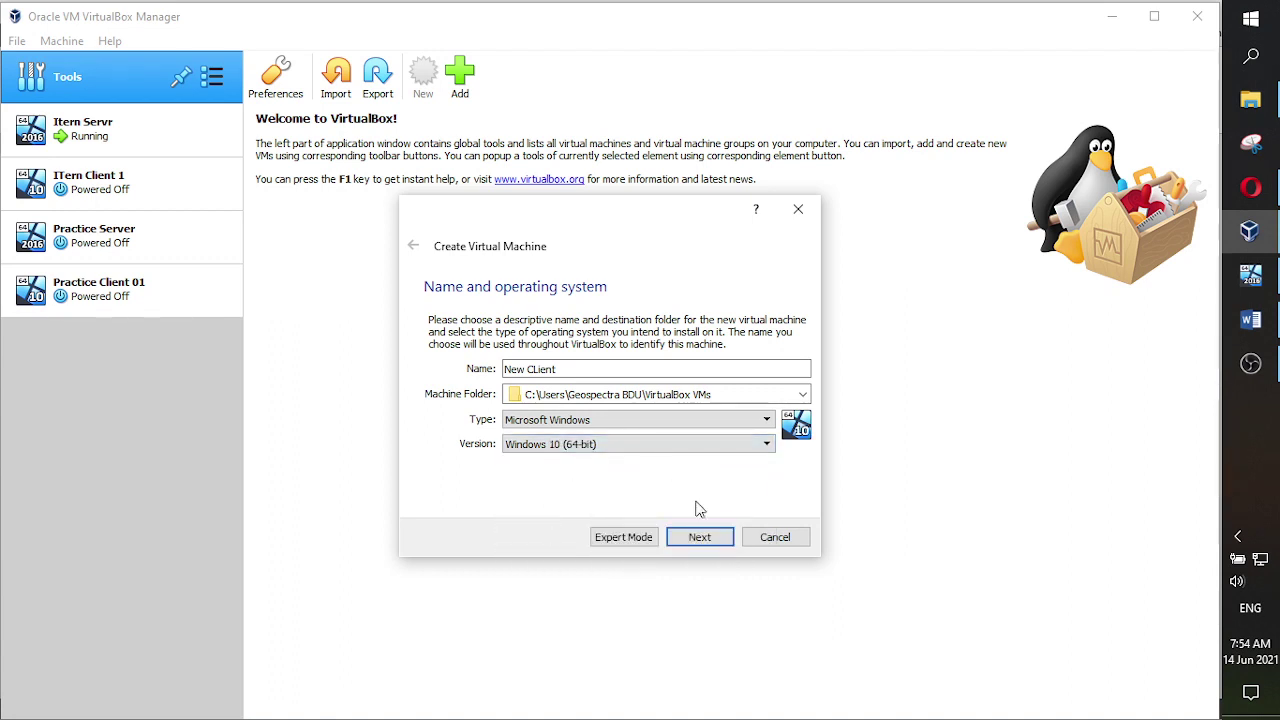
- Set the new VM's memory size to 1024 MB
click(704, 536)
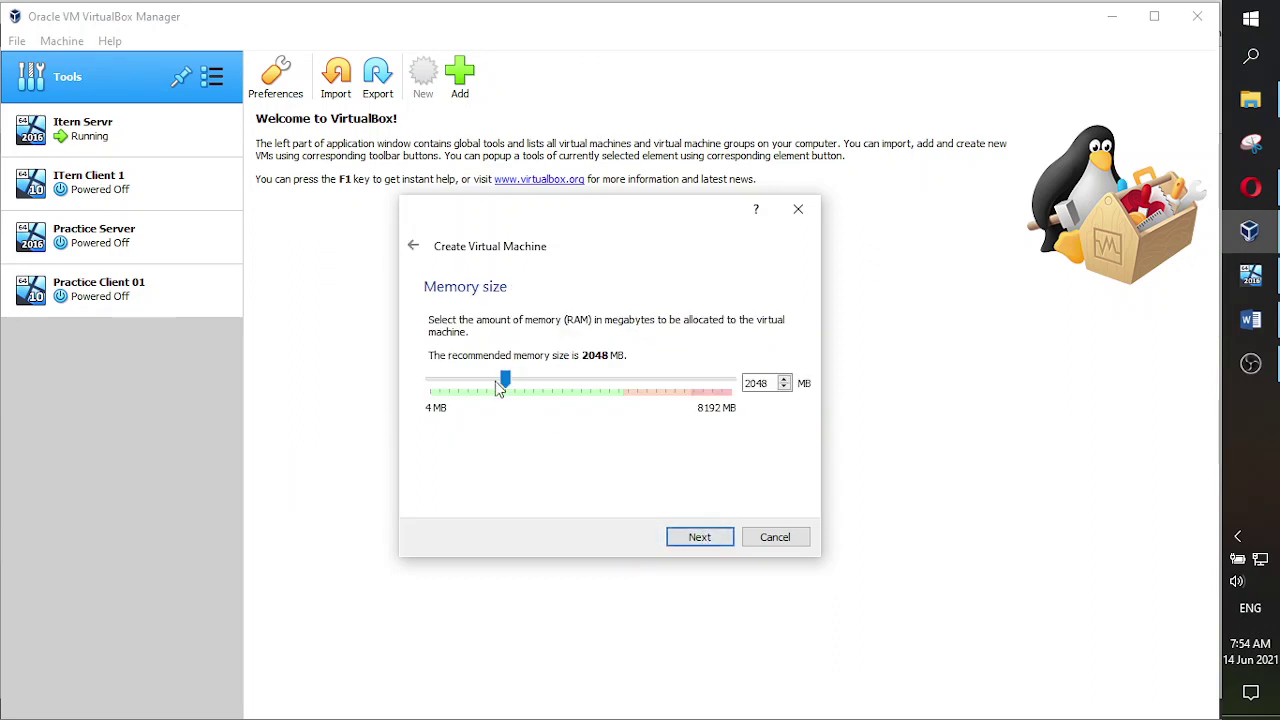
drag(493, 382, 473, 382)
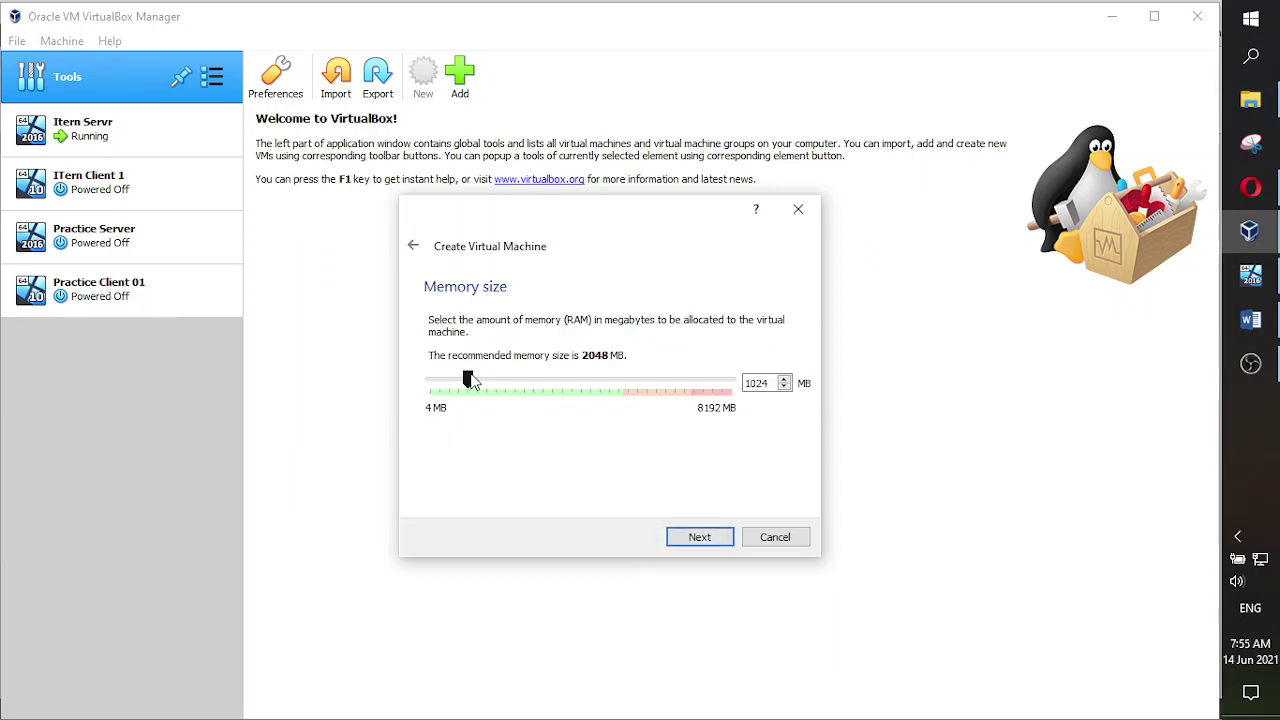
drag(471, 378, 473, 380)
click(704, 542)
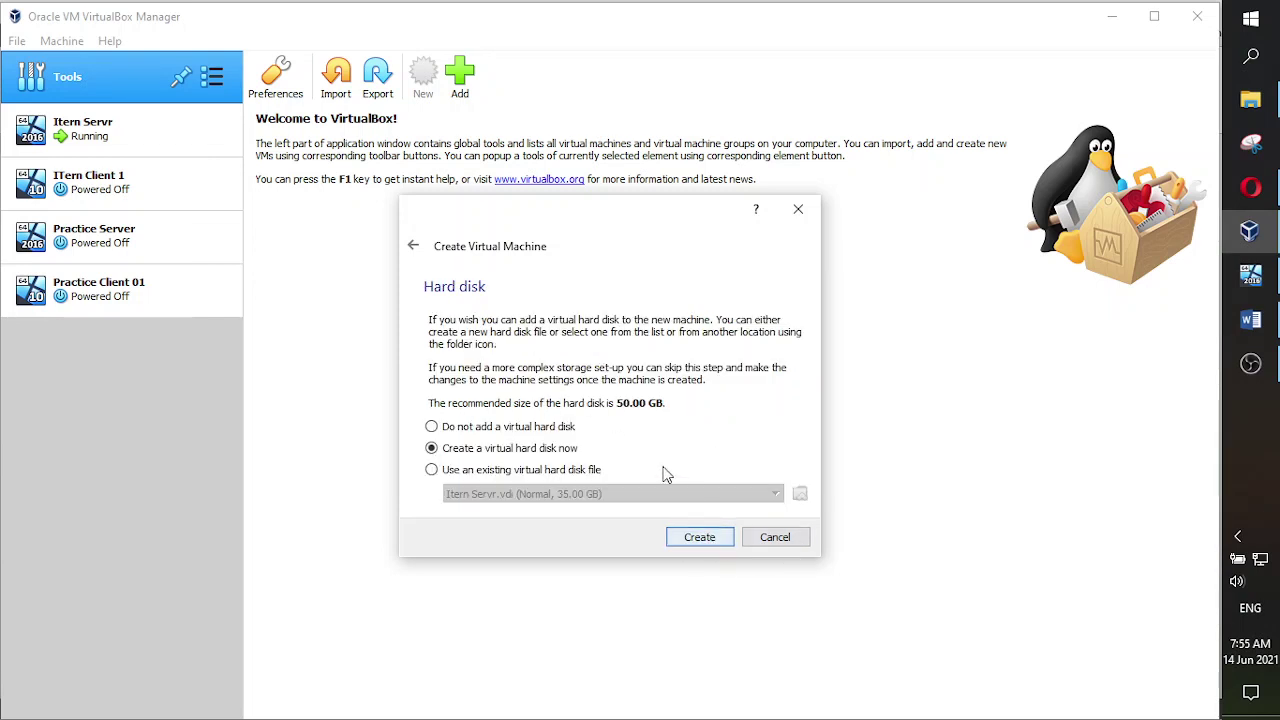
- Give New CLient a dynamically allocated 35 GB VDI disk, then return to Word
click(701, 539)
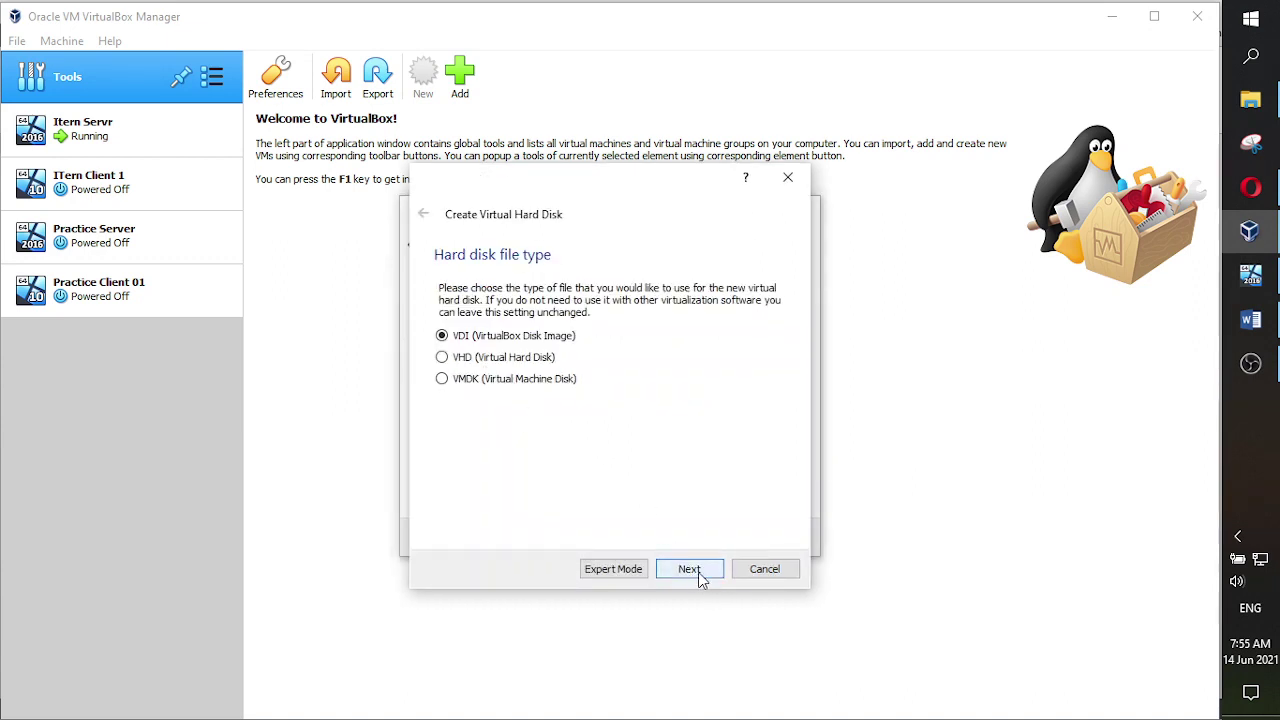
click(689, 569)
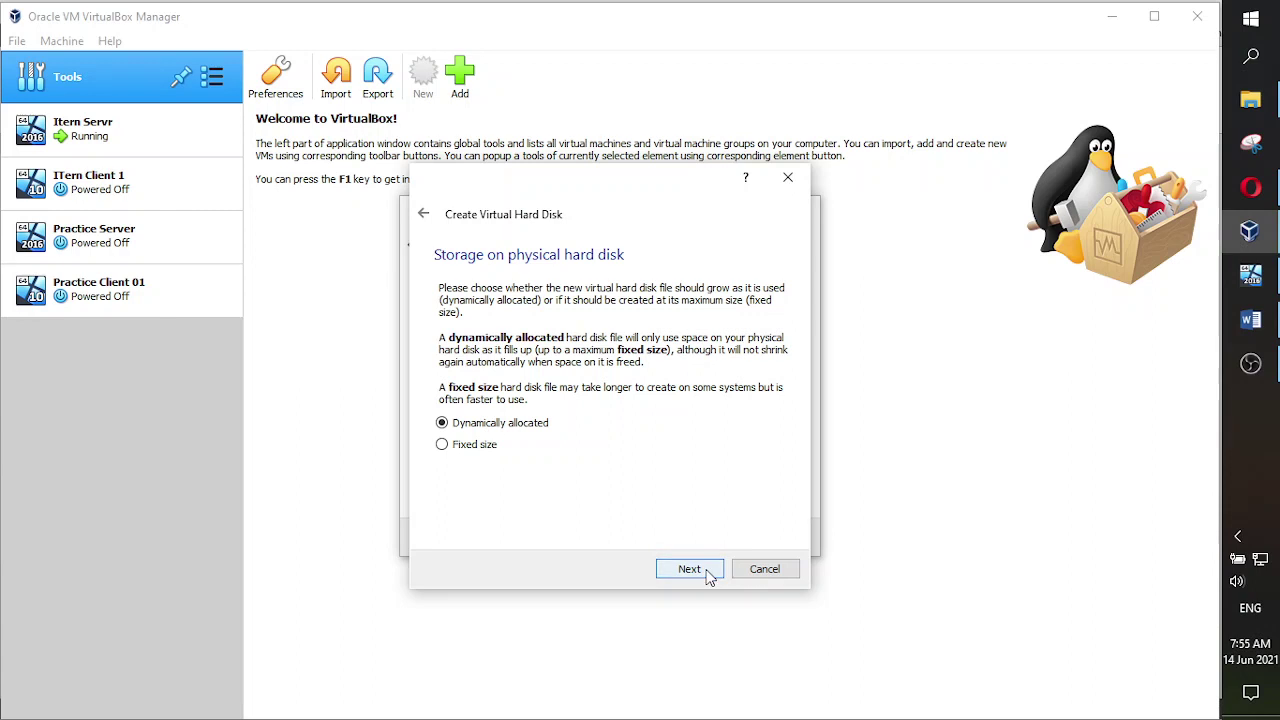
click(700, 572)
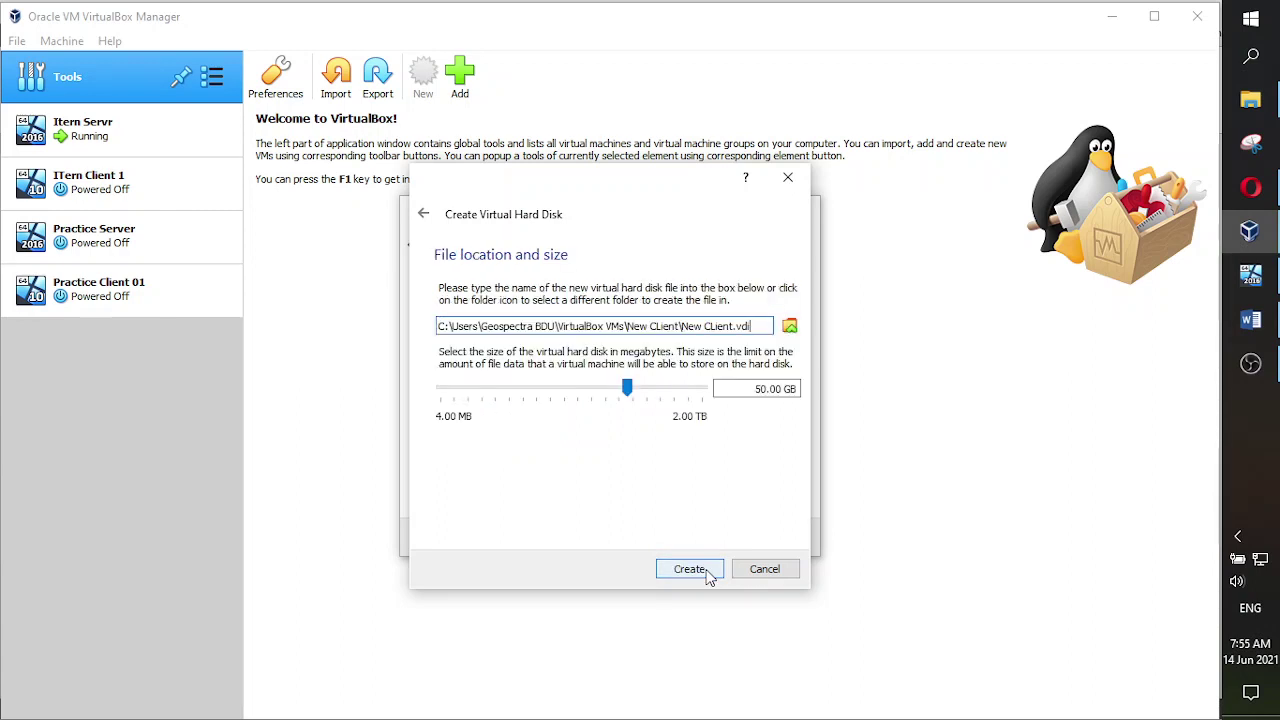
double_click(760, 389)
text(35)
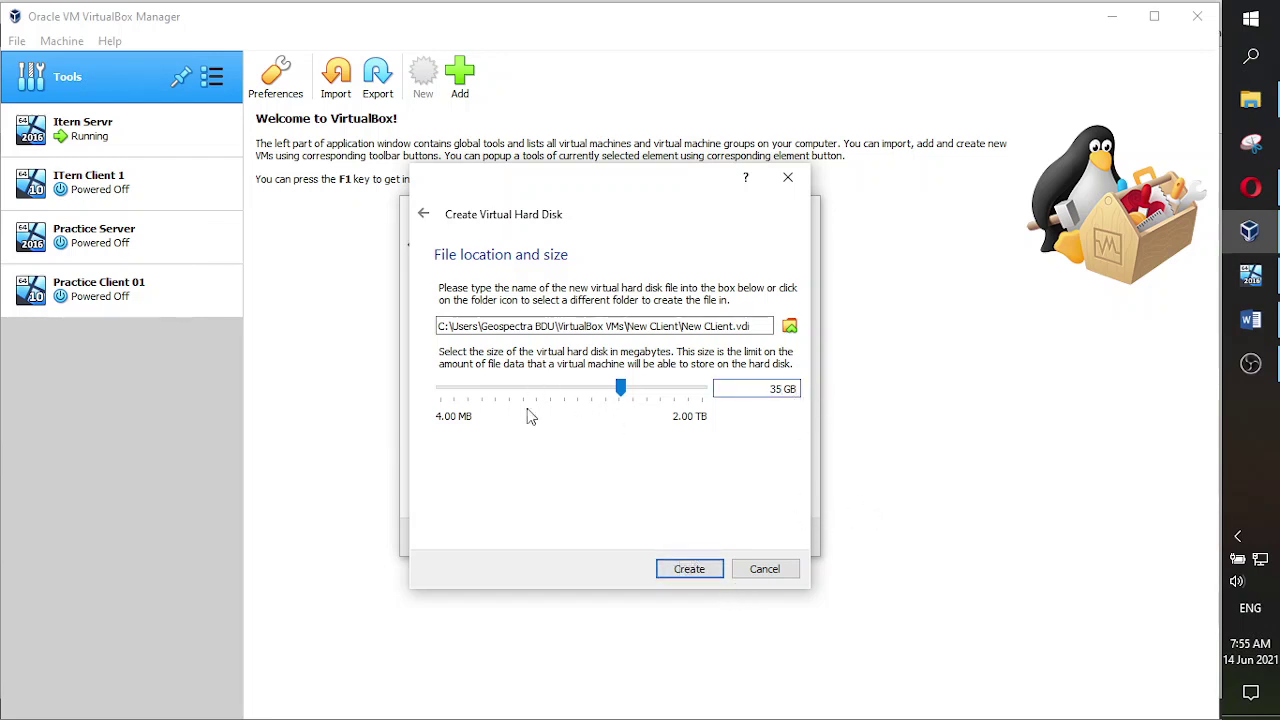
click(691, 569)
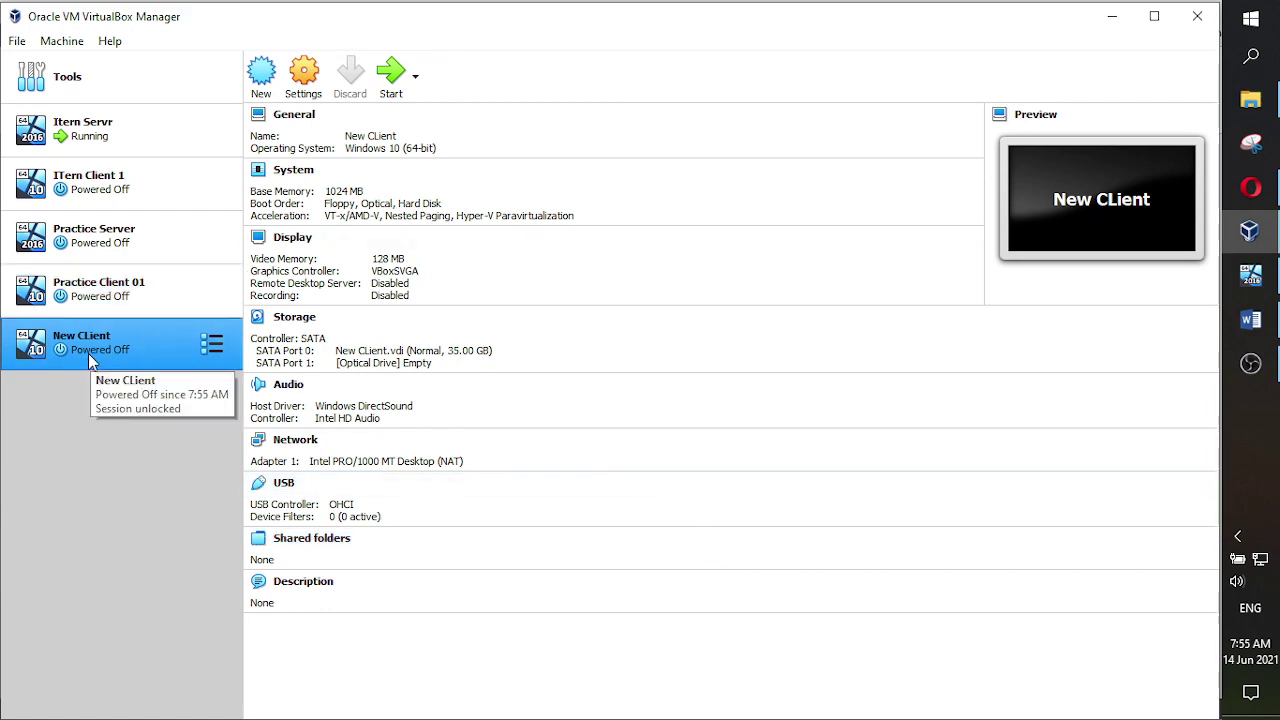
click(1251, 319)
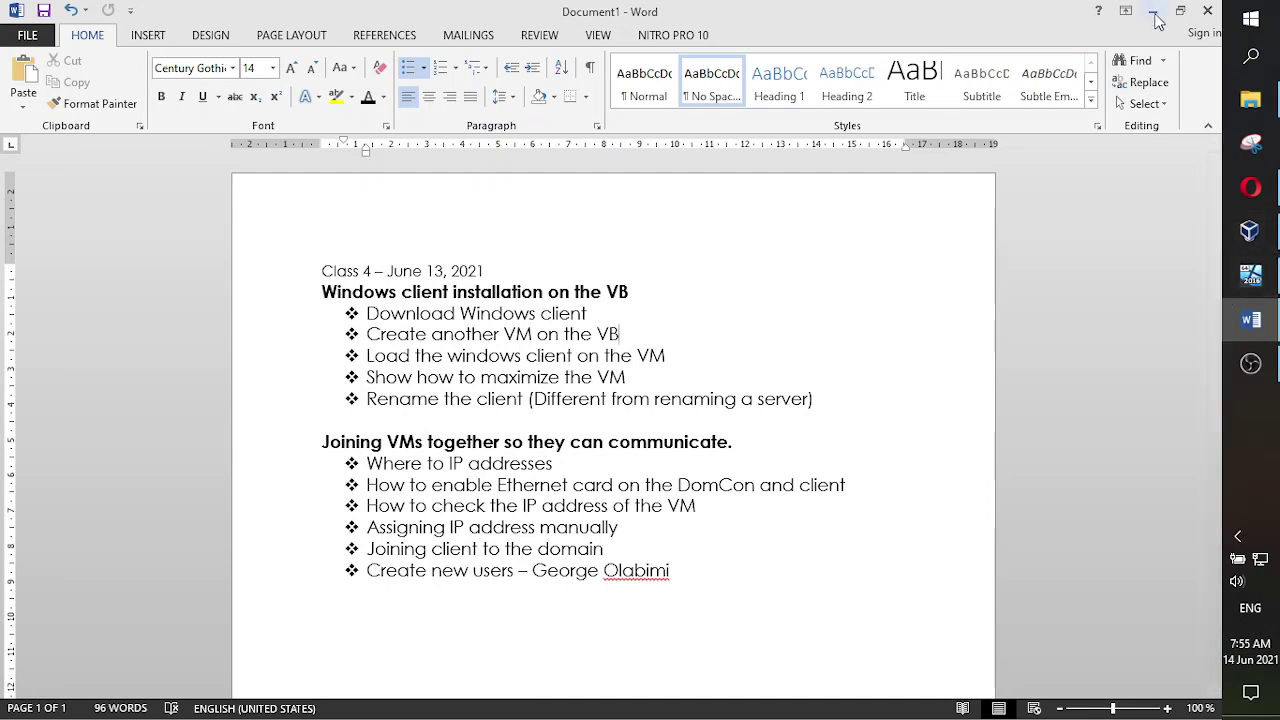
- In Opera's Speed Dial tab, open google.com and rerun the search 'windows 10 client evaluation'
click(1258, 208)
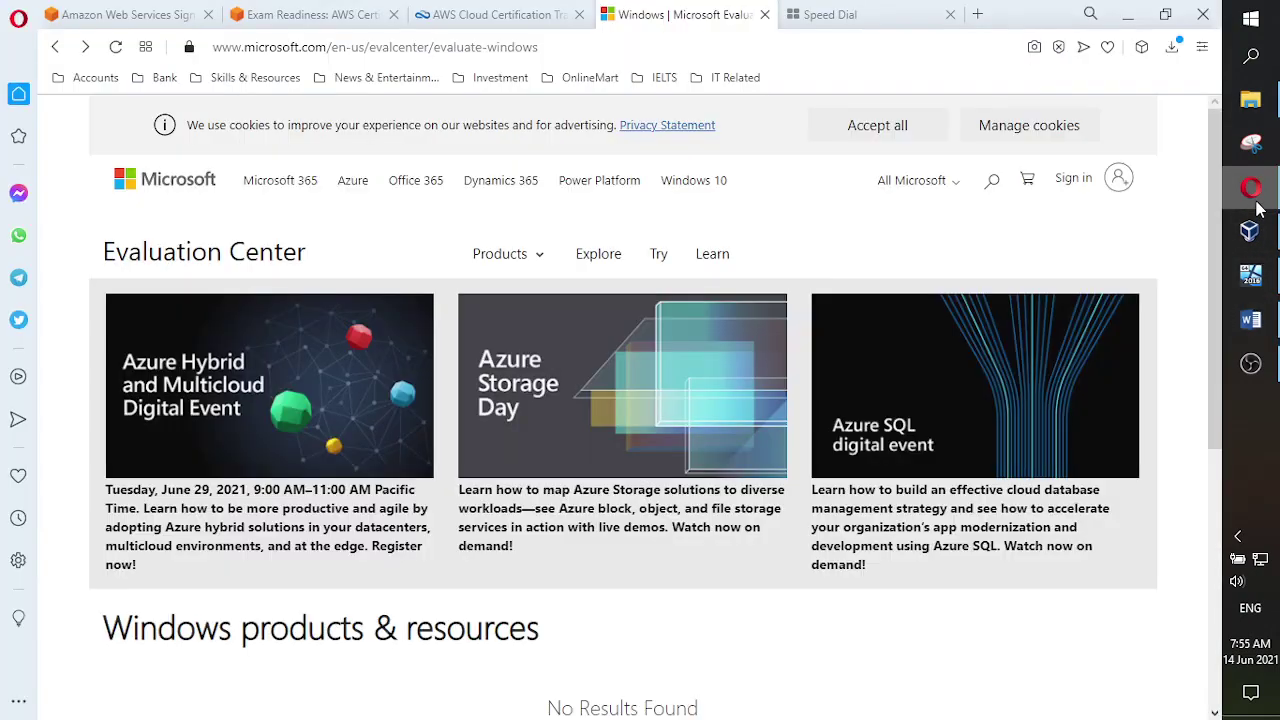
click(816, 20)
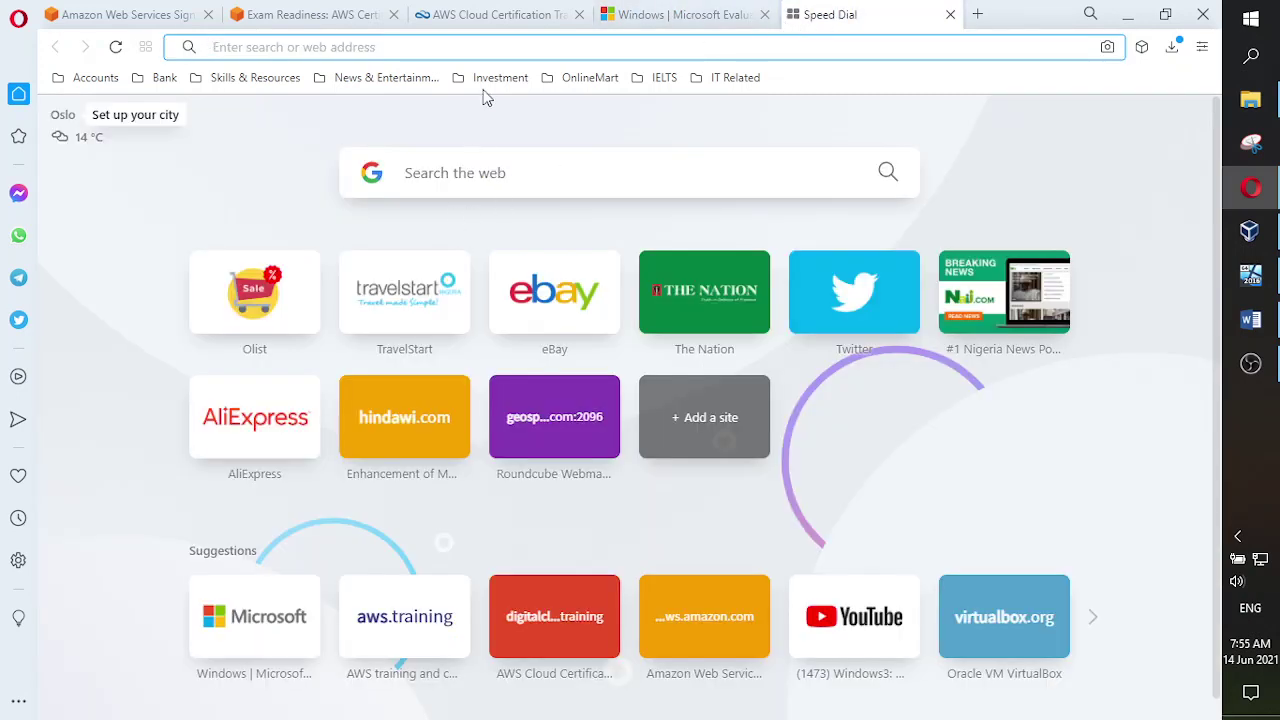
text(google.com)
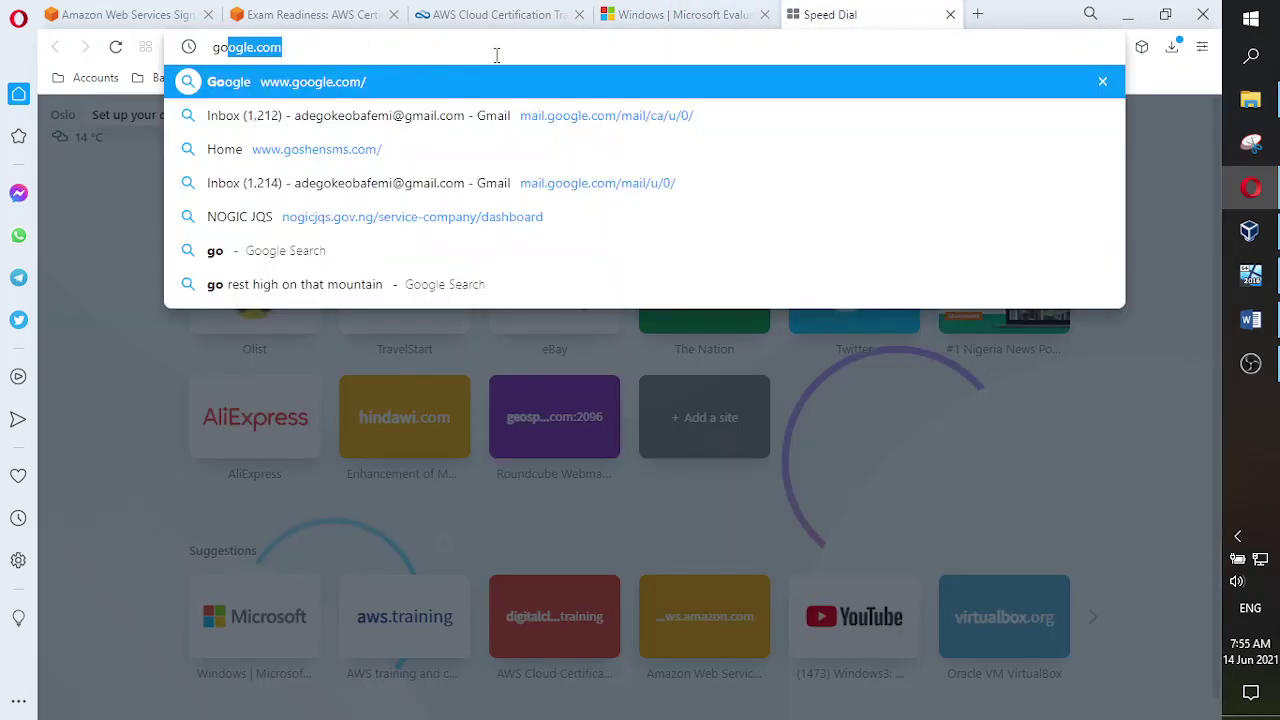
key(Return)
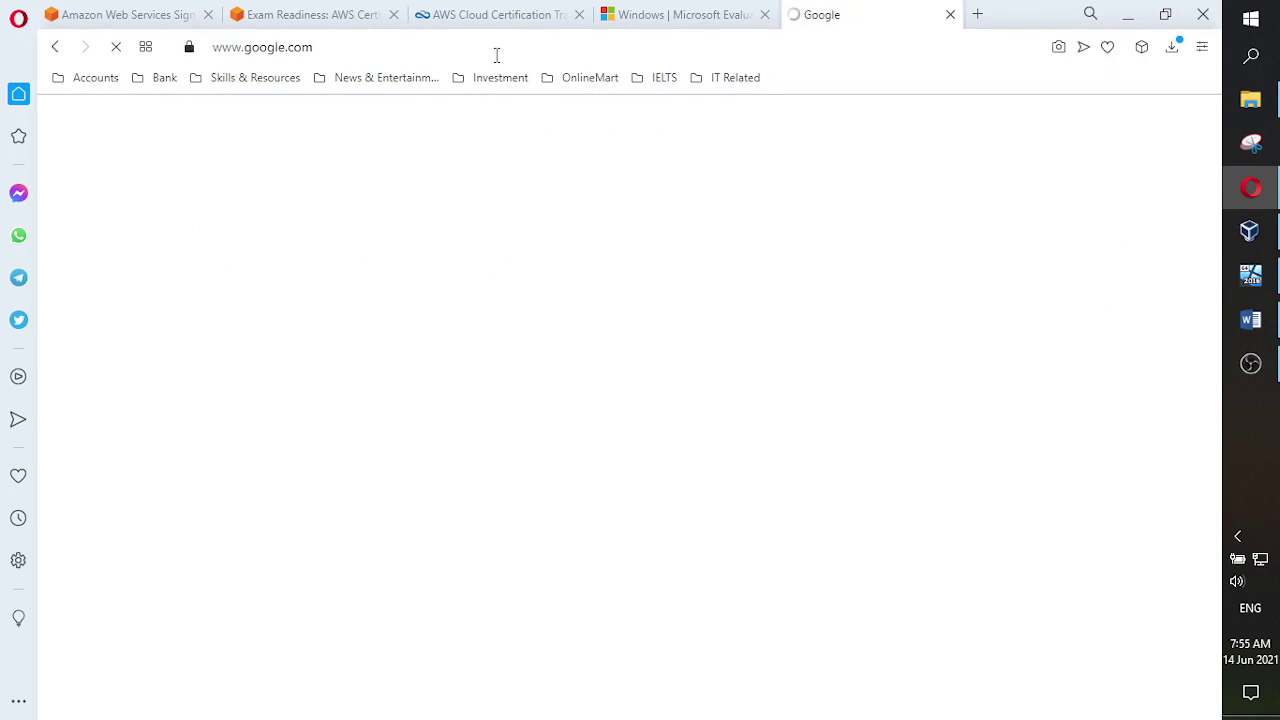
click(519, 297)
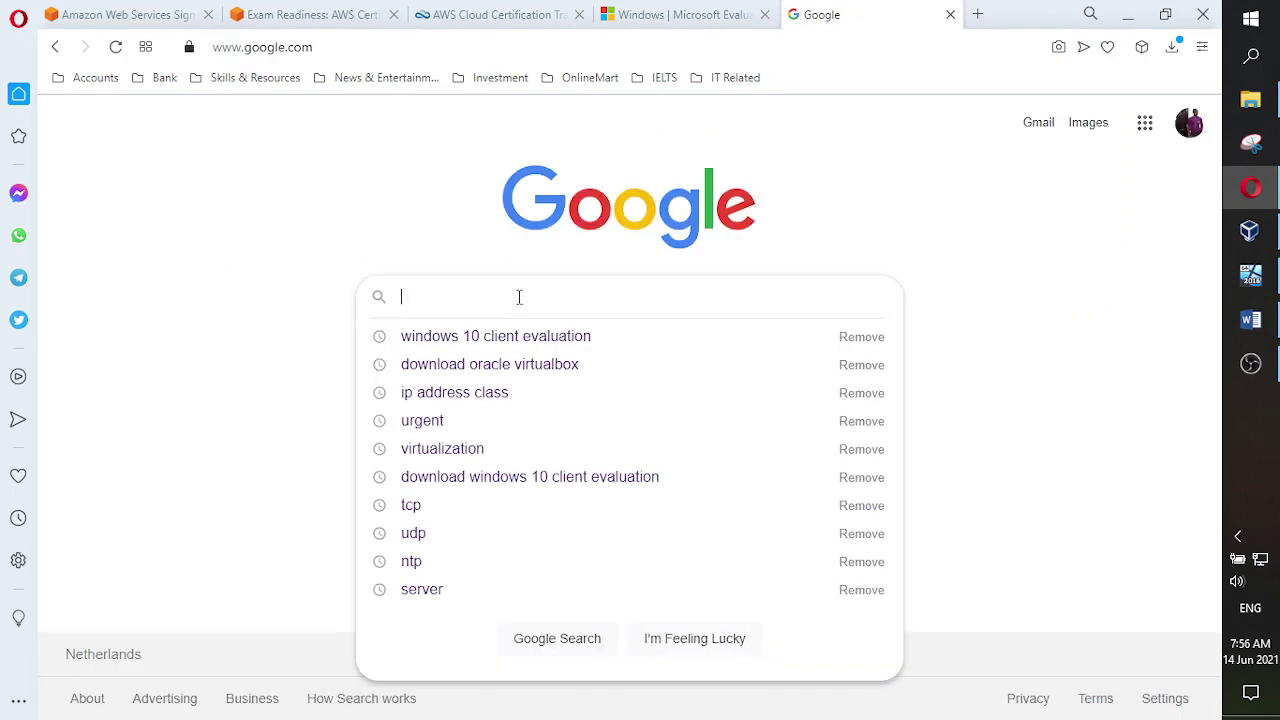
click(504, 340)
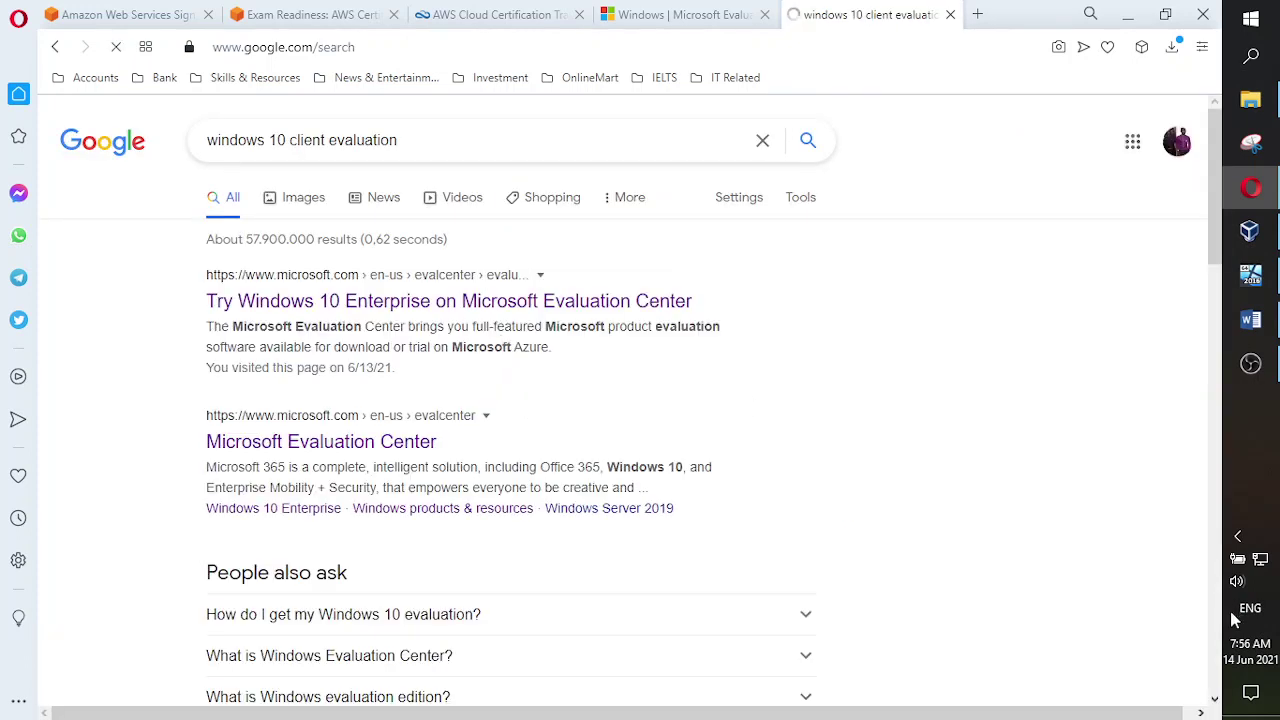
scroll(1100, 595, down, 1)
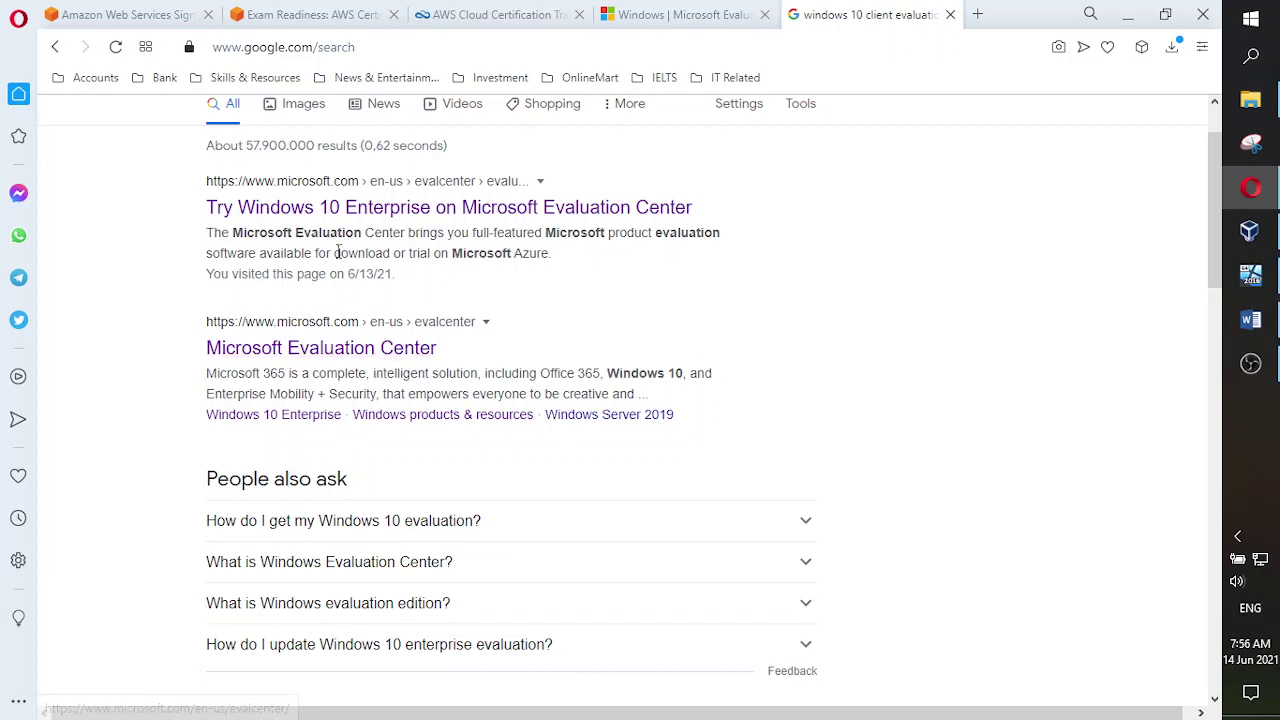
scroll(459, 377, up, 2)
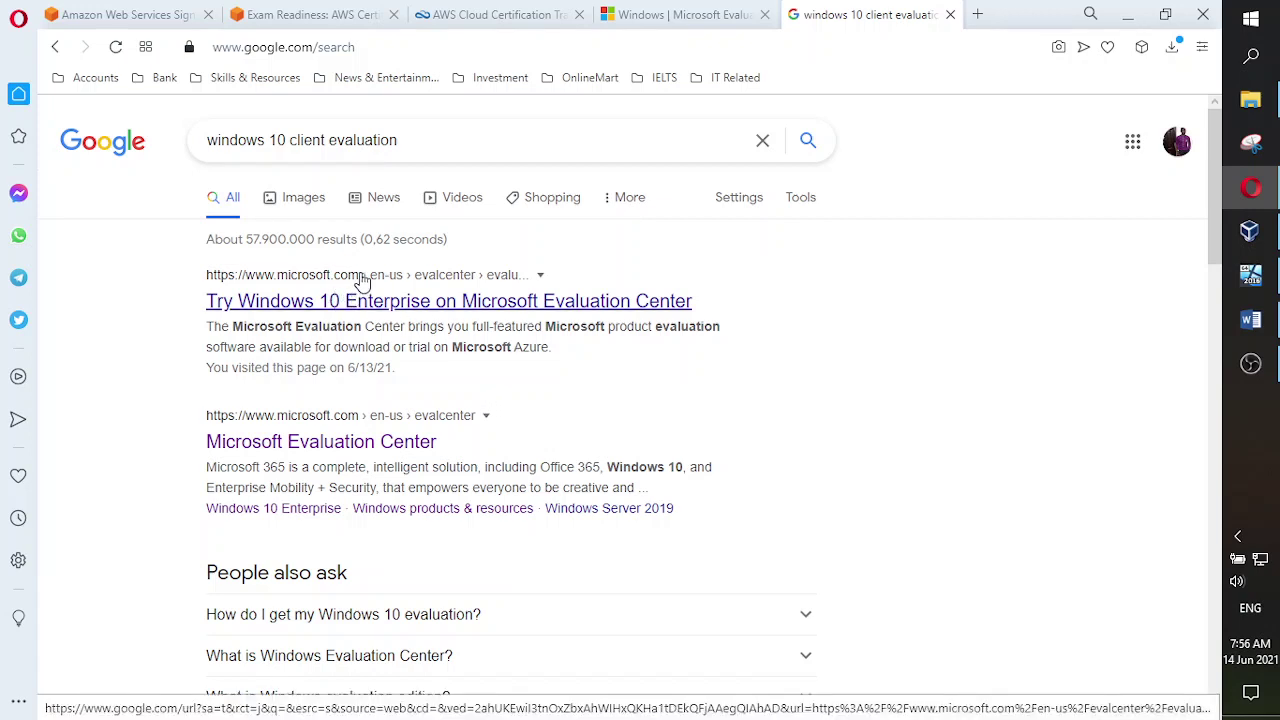
- Open 'Try Windows 10 Enterprise', expand Windows 10 Enterprise and continue with ISO - Enterprise
click(741, 301)
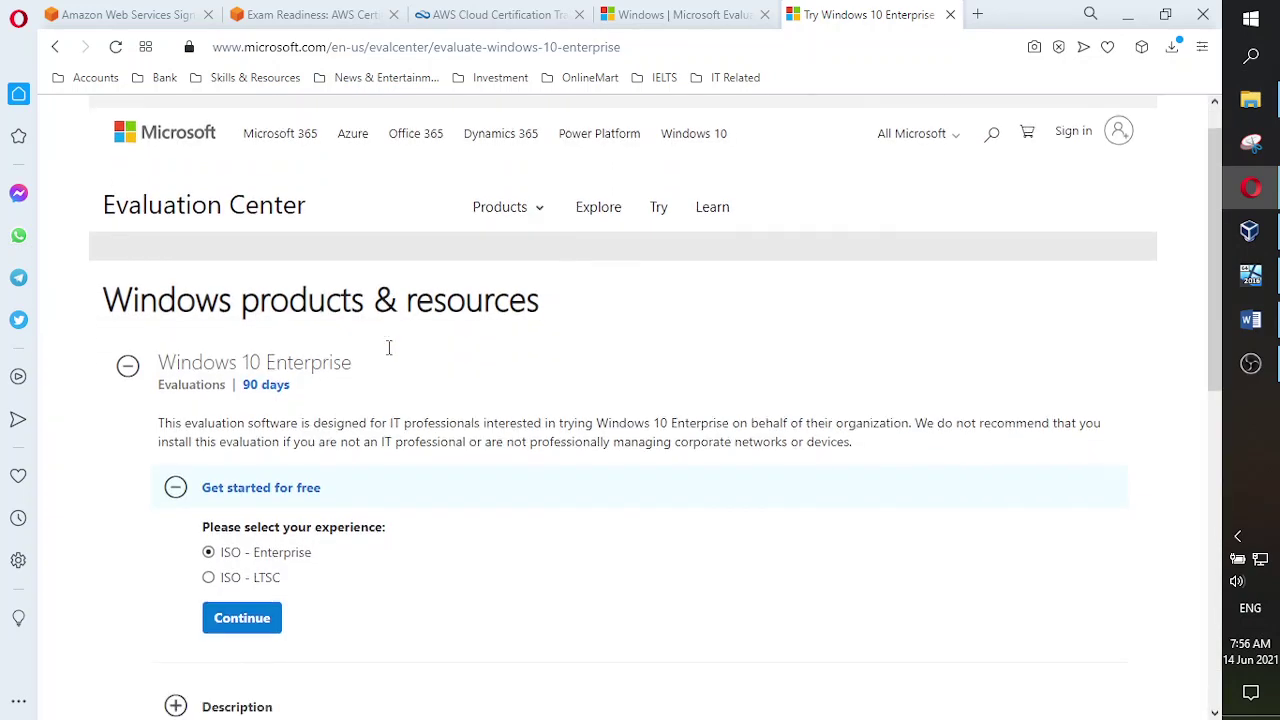
scroll(391, 355, up, 2)
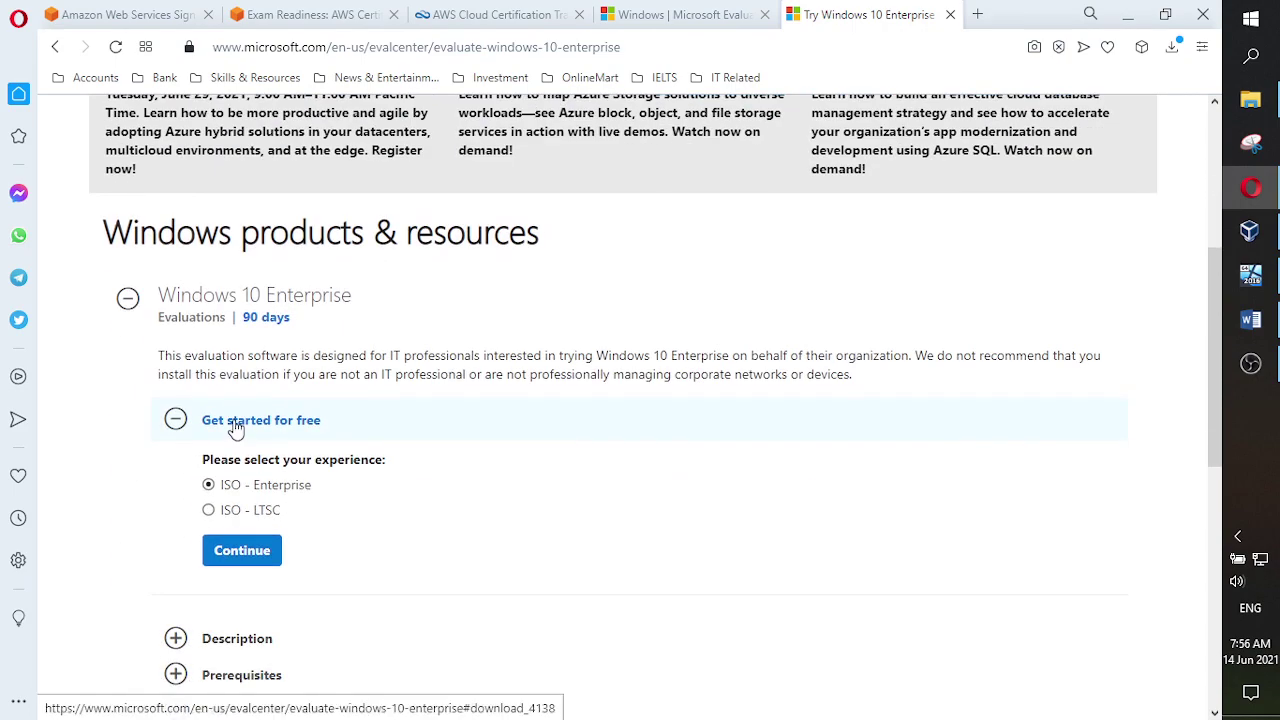
click(127, 298)
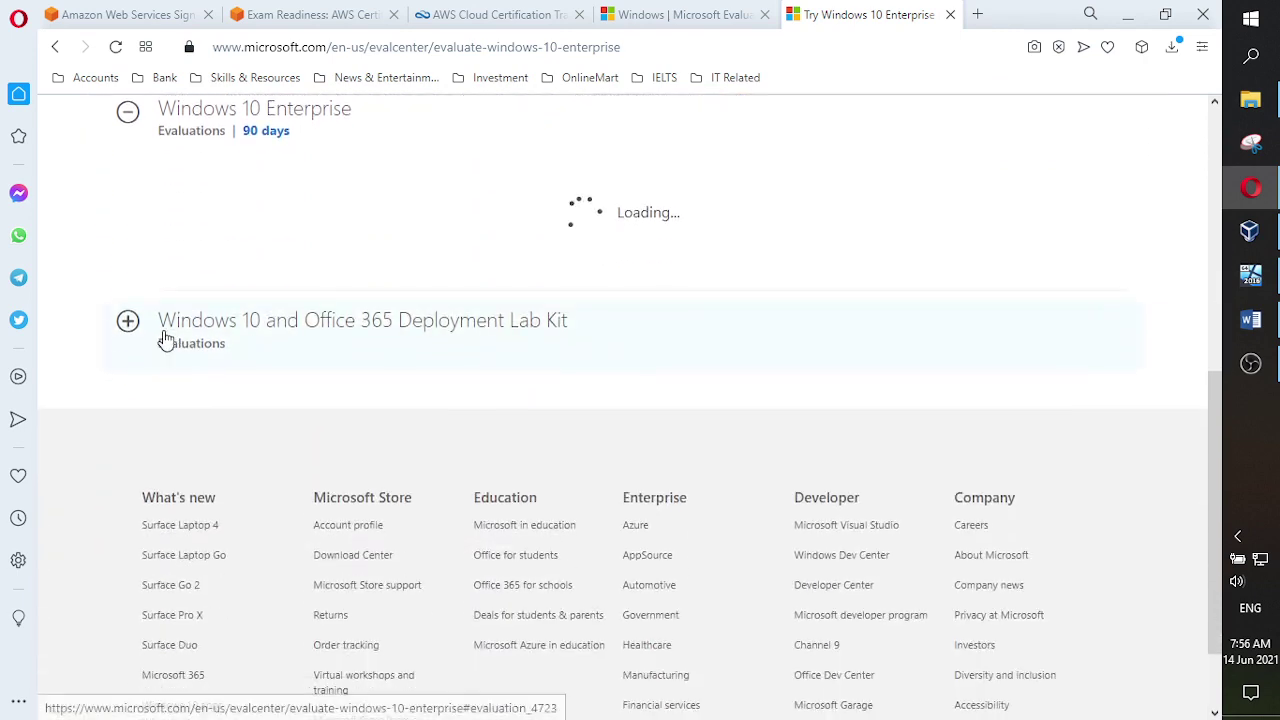
click(127, 112)
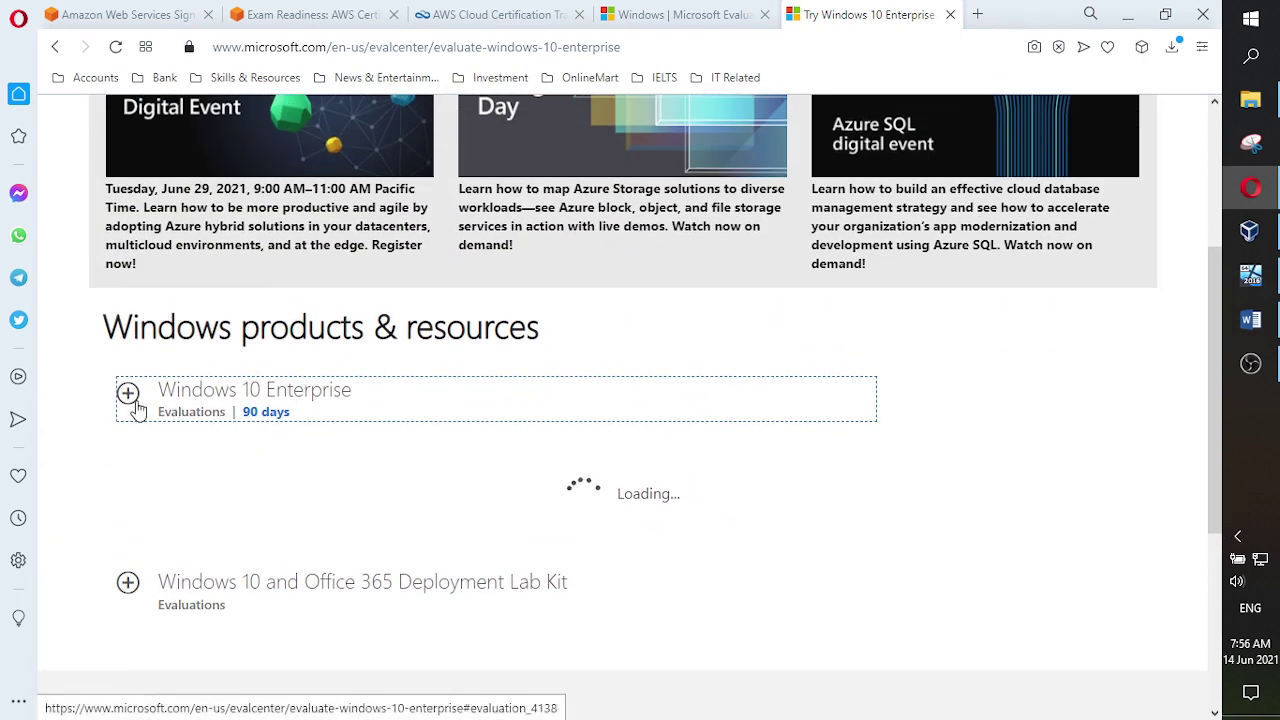
click(130, 395)
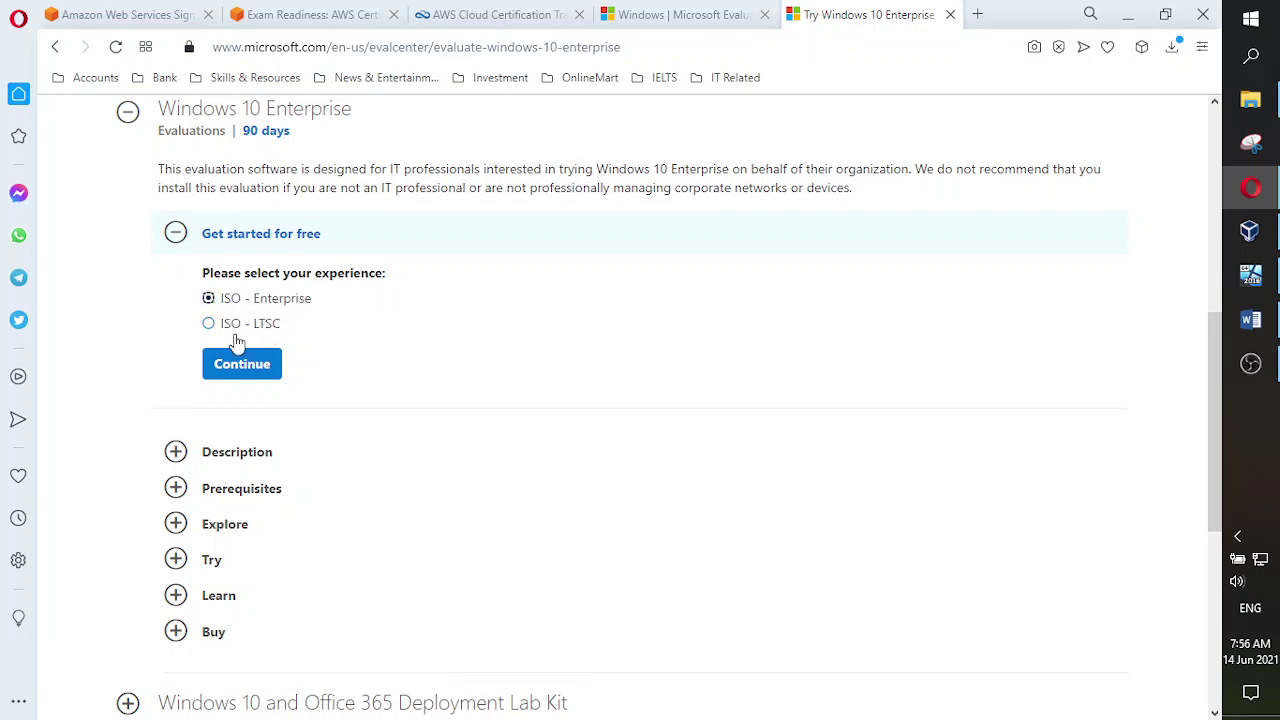
click(243, 365)
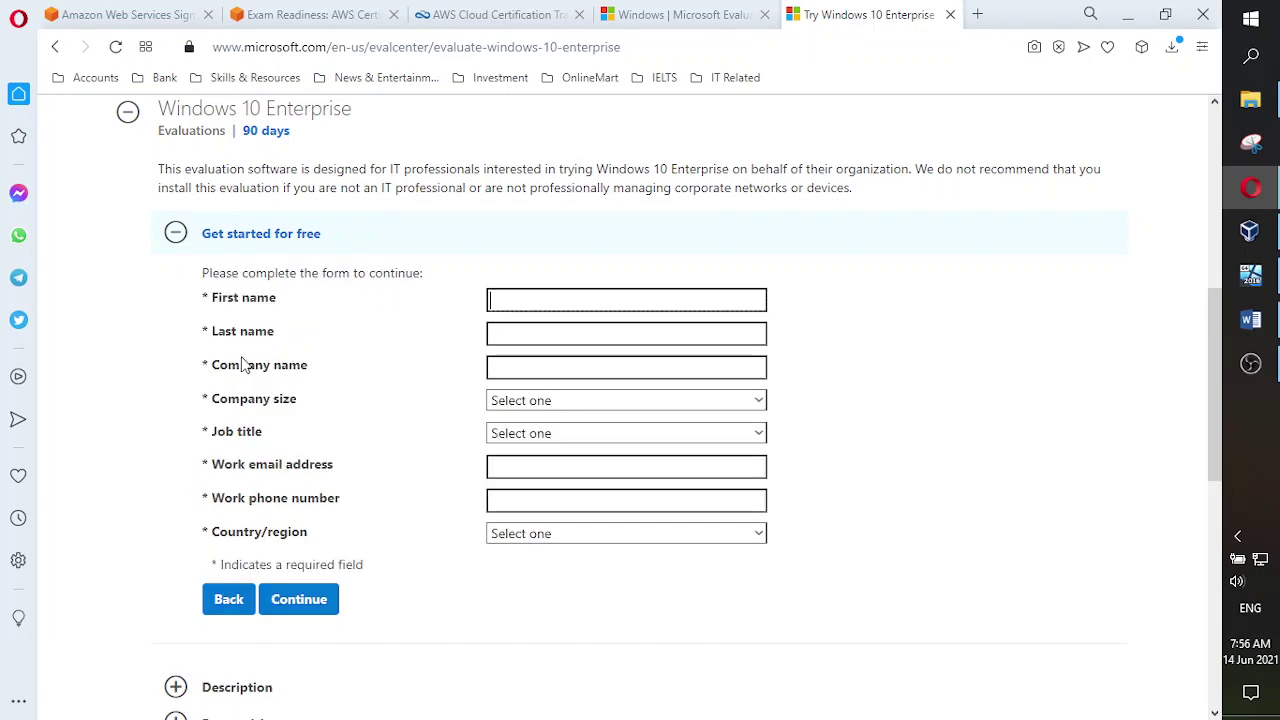
- Autofill first and last name, company ITern Training, company size 5-9, job title Developer/Engineer
click(564, 295)
click(538, 347)
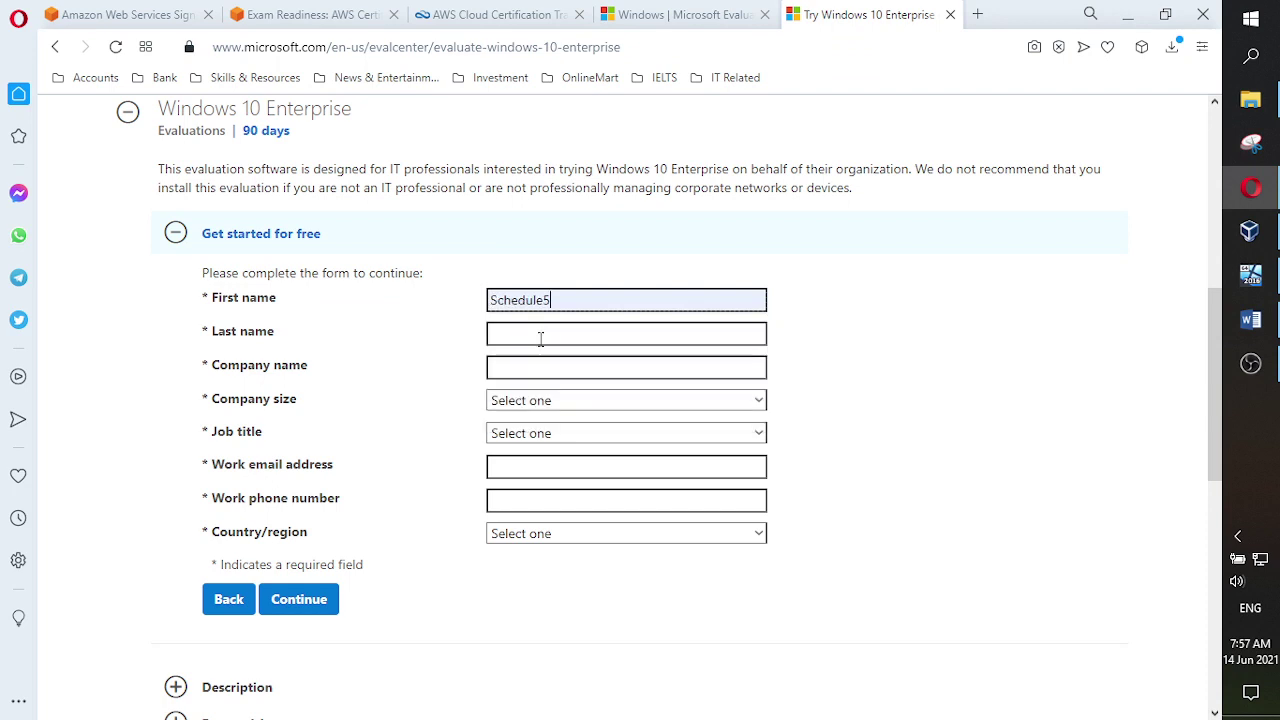
click(537, 341)
click(527, 375)
click(523, 367)
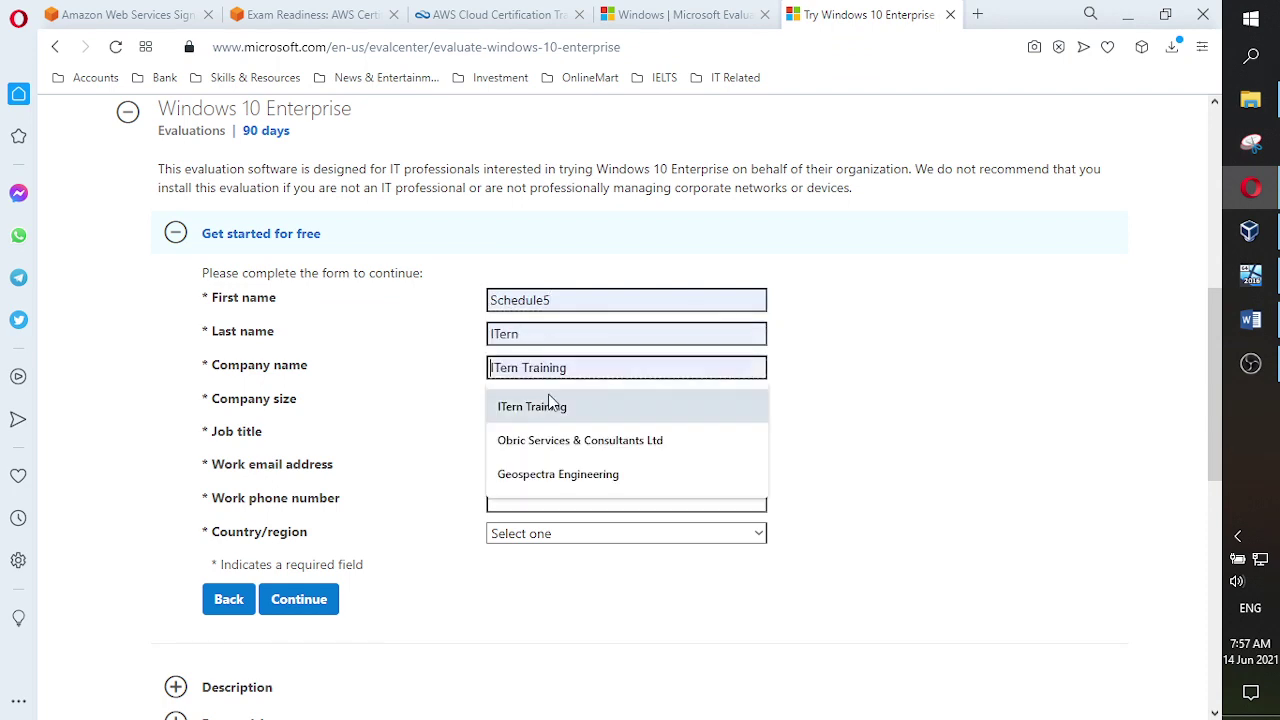
click(556, 410)
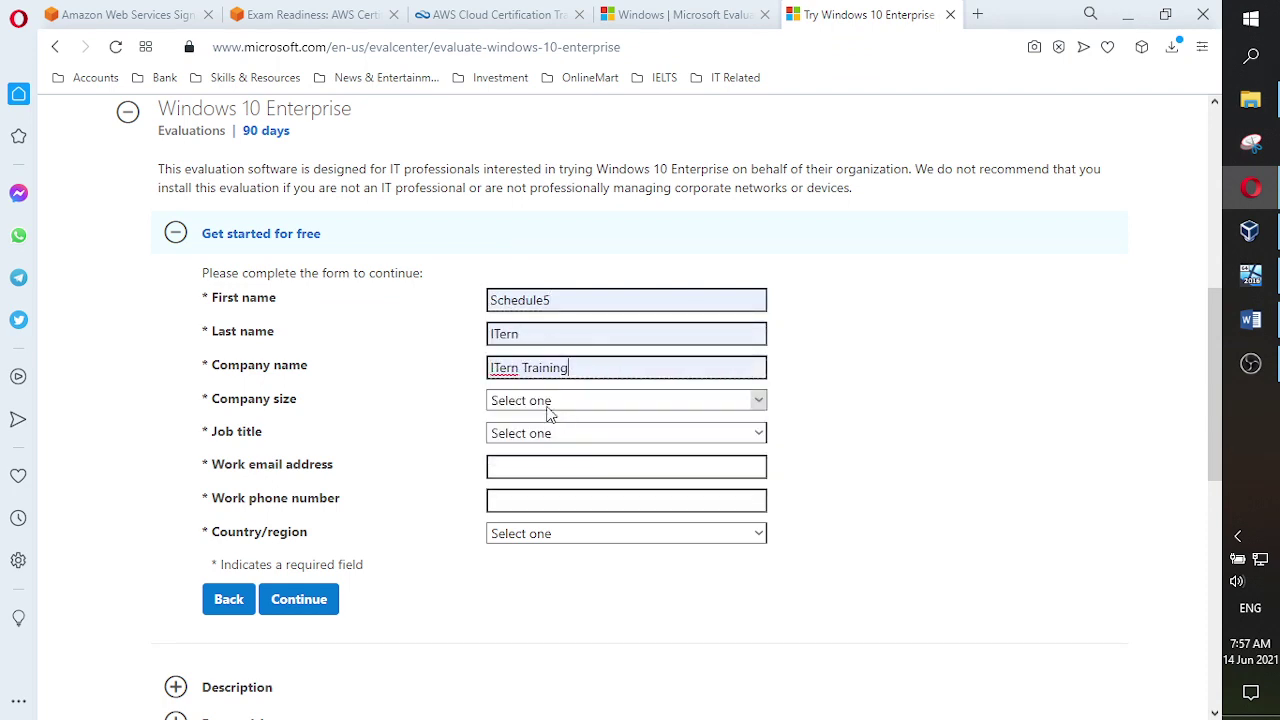
click(548, 405)
click(530, 478)
click(538, 432)
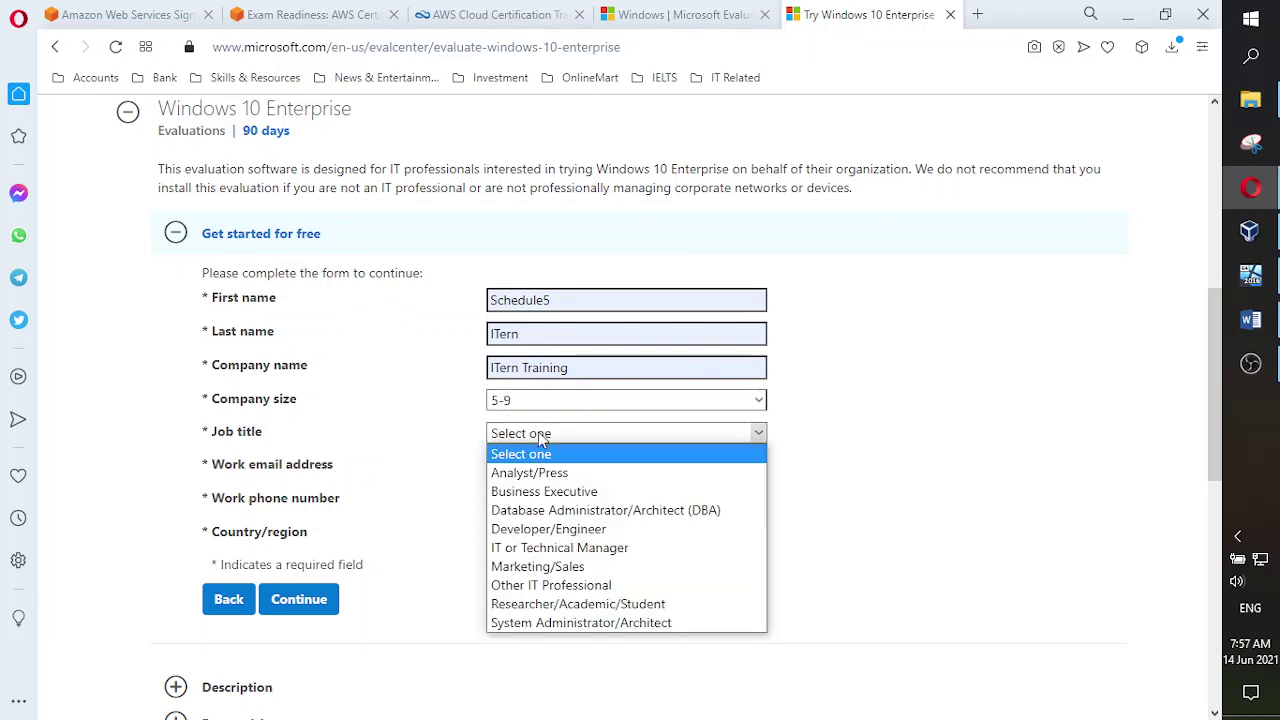
click(576, 530)
- Autofill the work e-mail and phone number, choose Nigeria as country/region, and submit
click(522, 466)
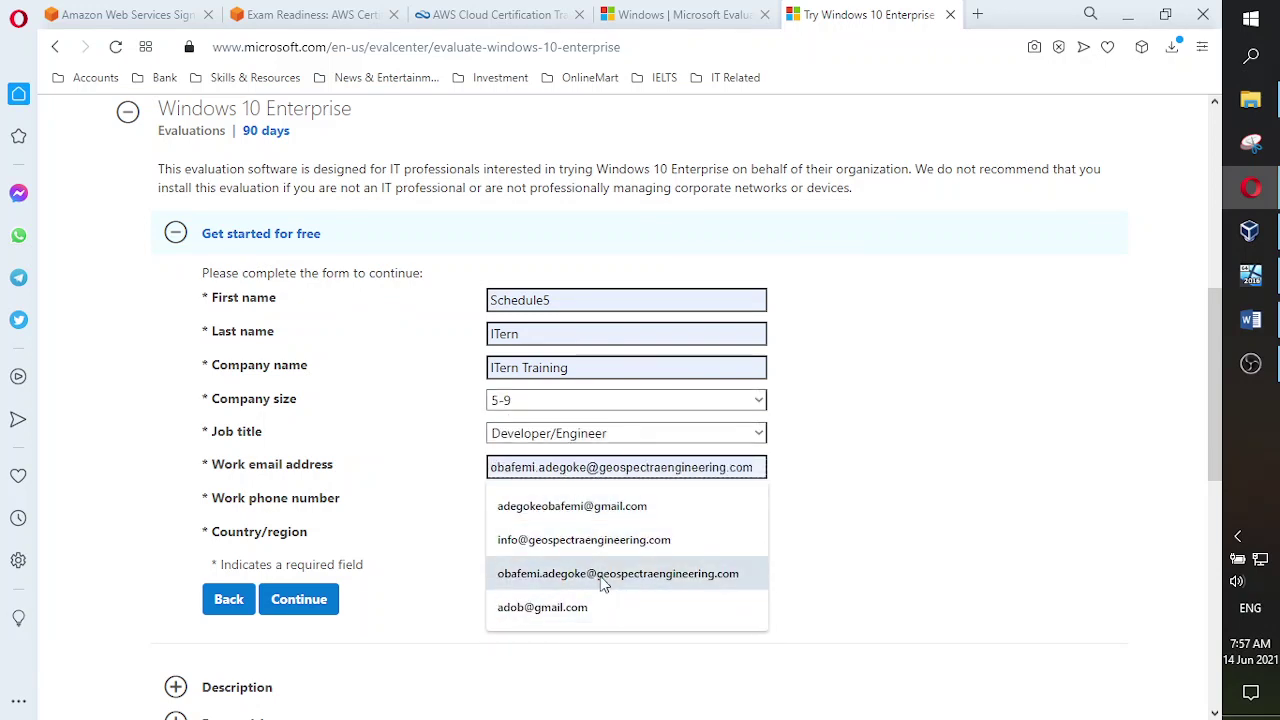
click(584, 512)
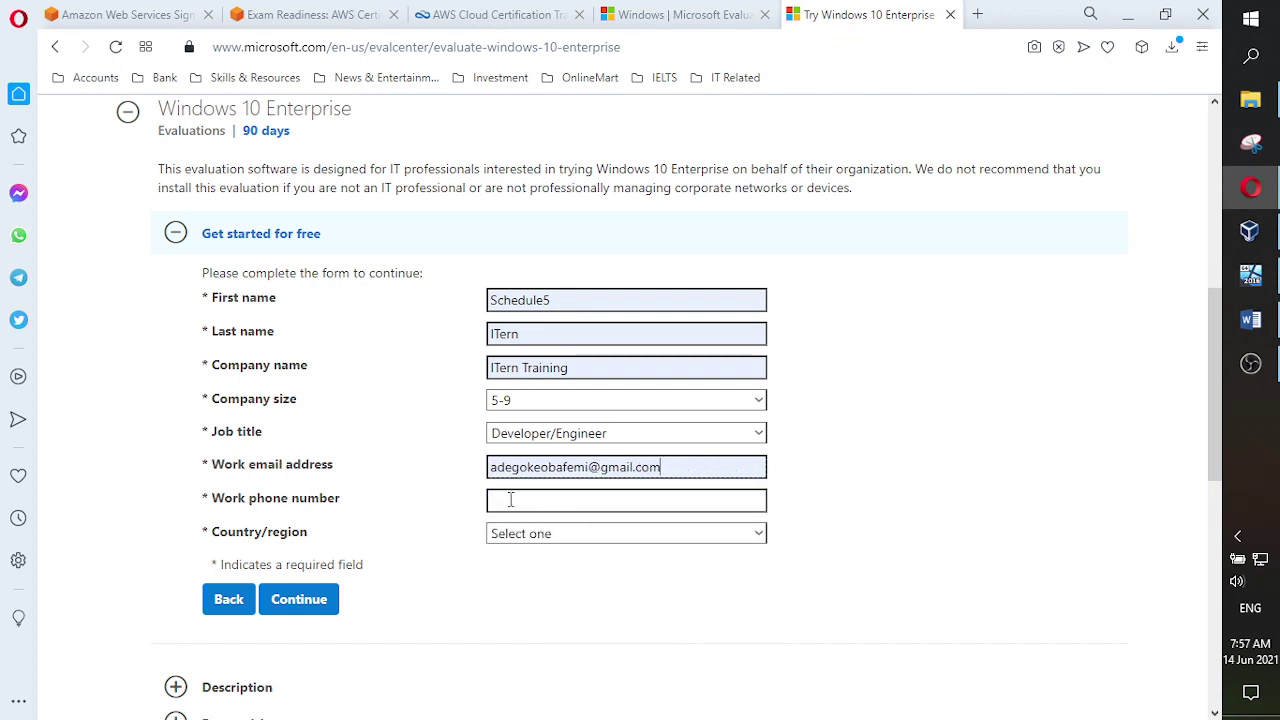
click(505, 497)
click(560, 546)
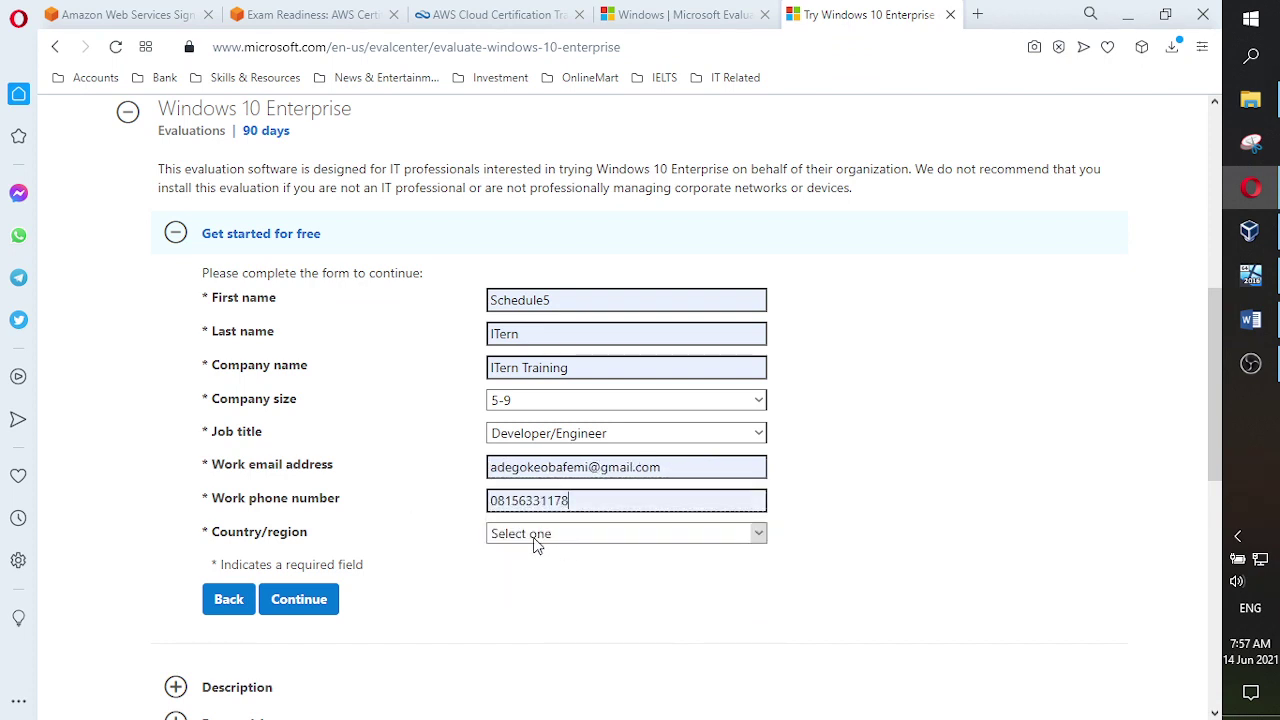
click(535, 538)
scroll(534, 525, down, 1)
key(n)
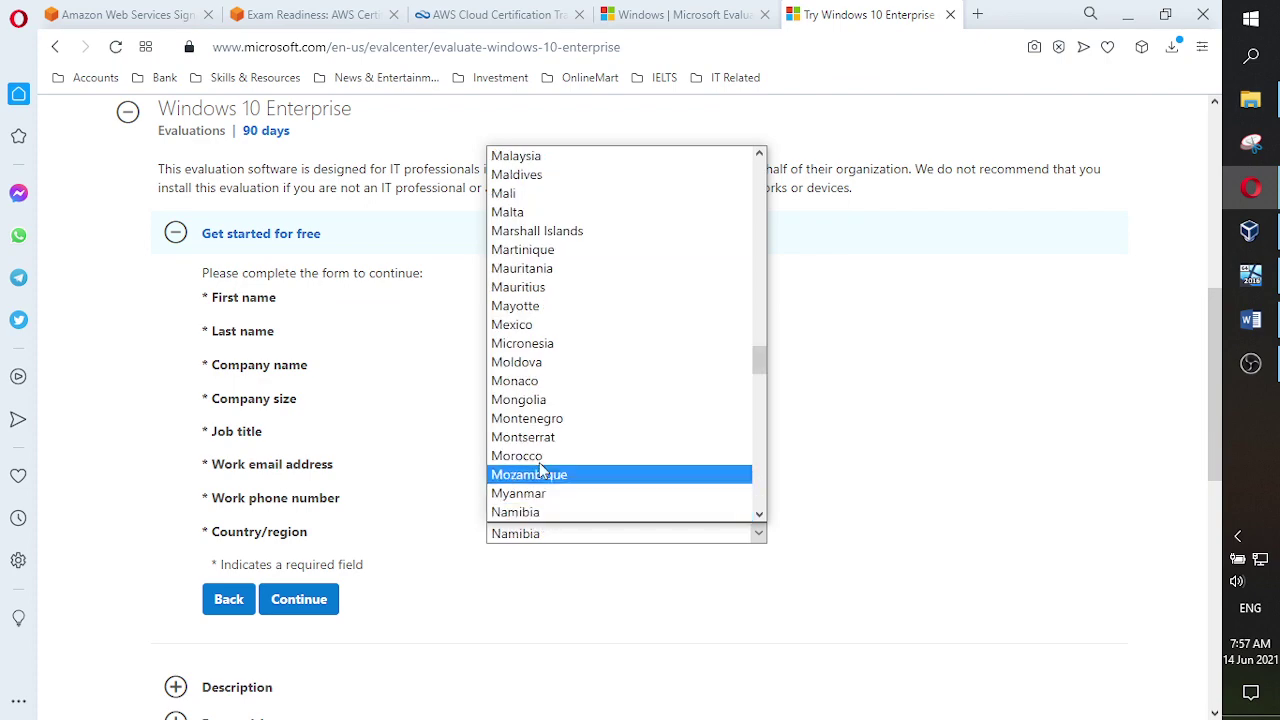
scroll(543, 460, down, 6)
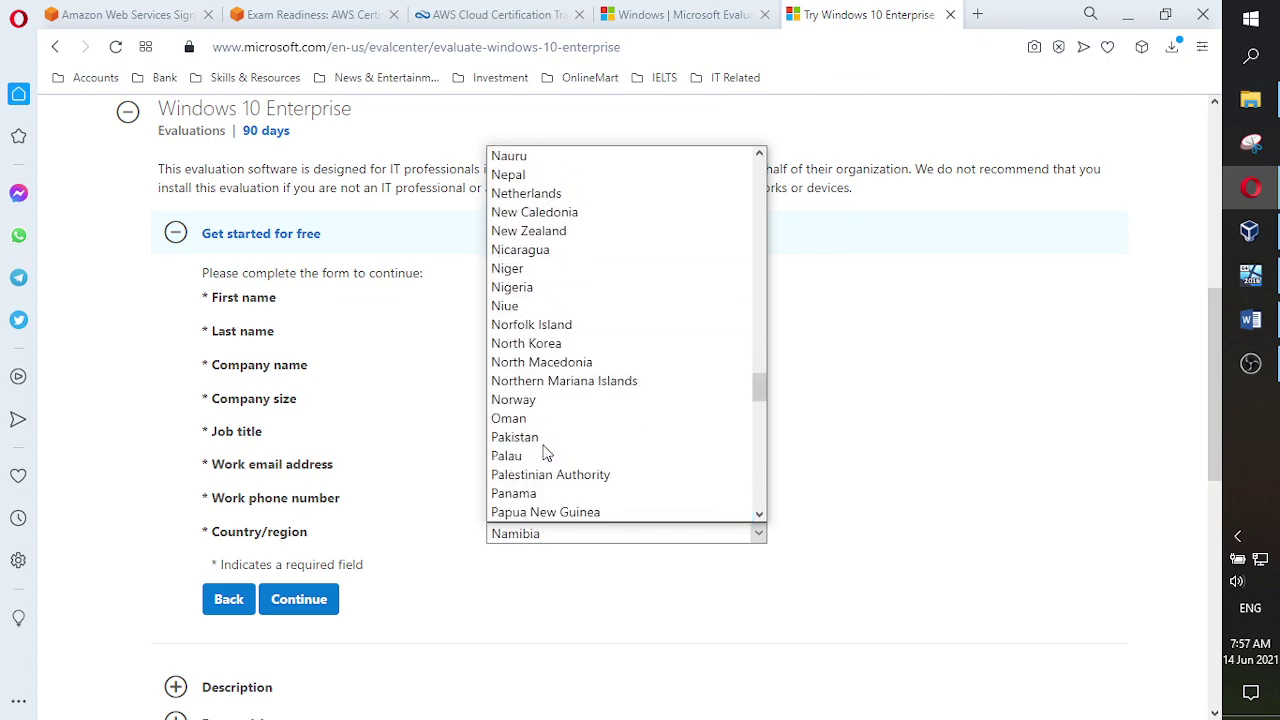
click(510, 287)
scroll(478, 594, down, 3)
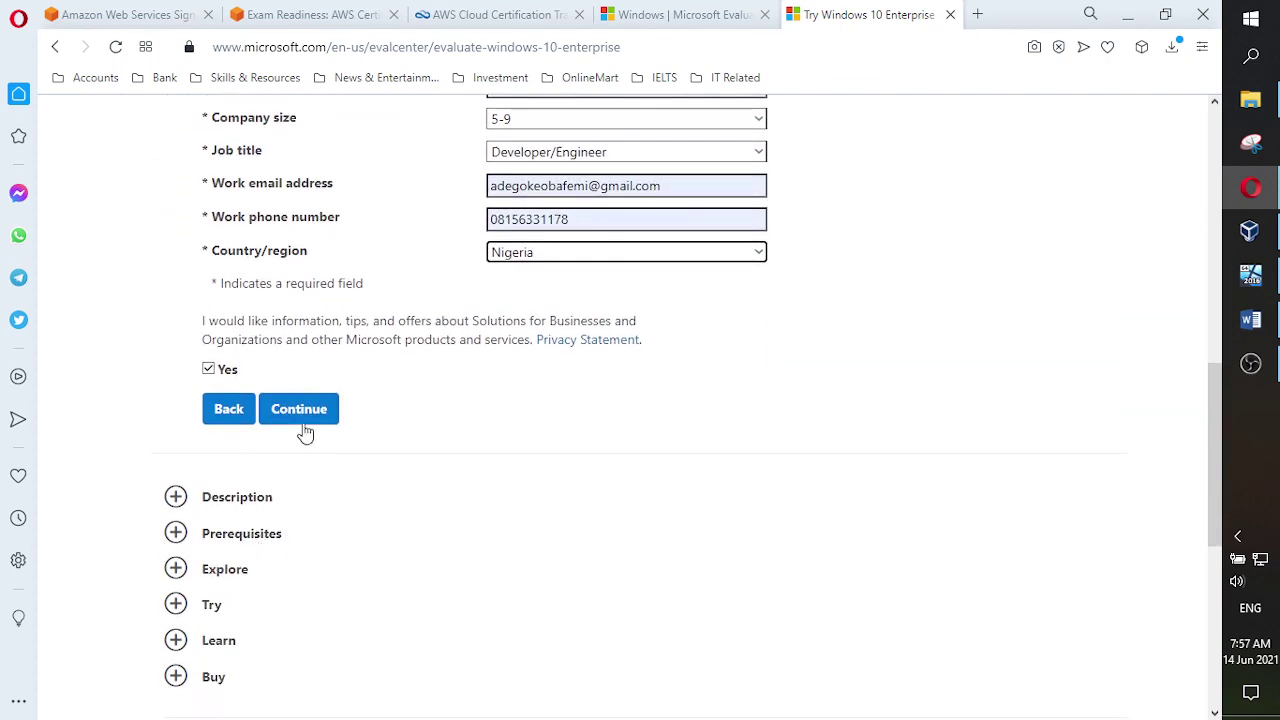
click(304, 412)
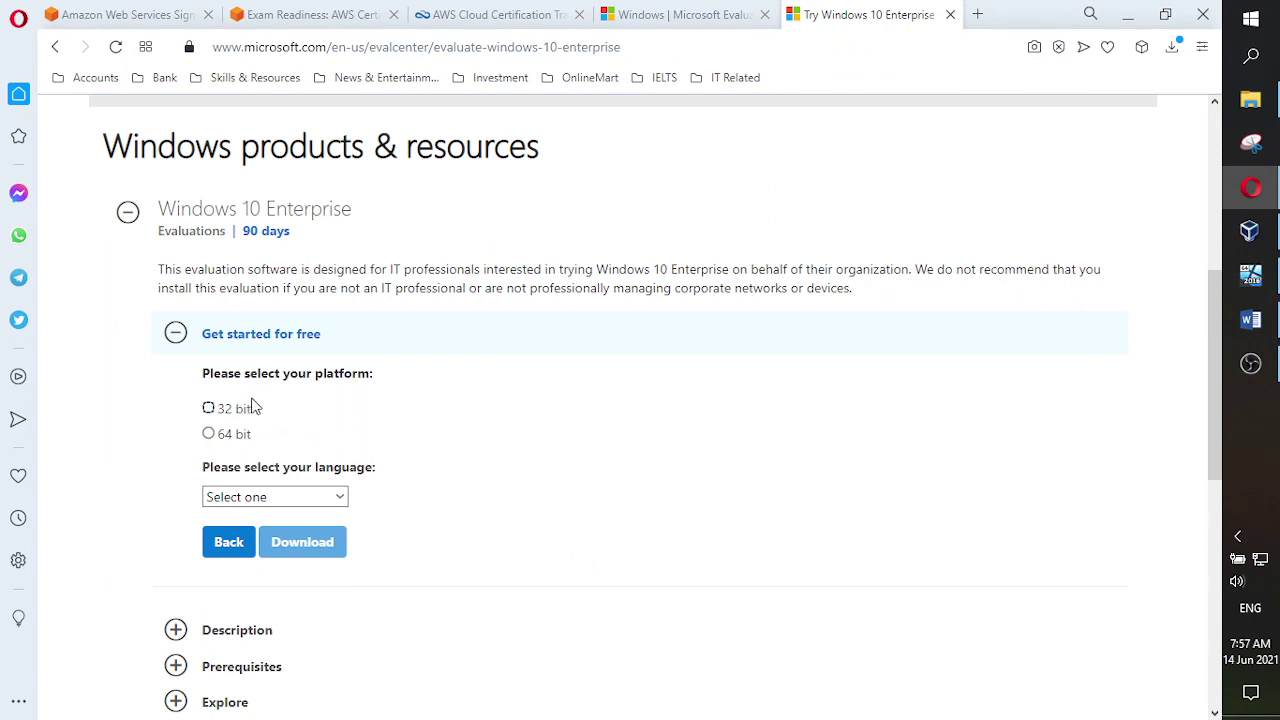
- Request the 64 bit English Windows 10 Enterprise ISO download
click(209, 435)
click(340, 497)
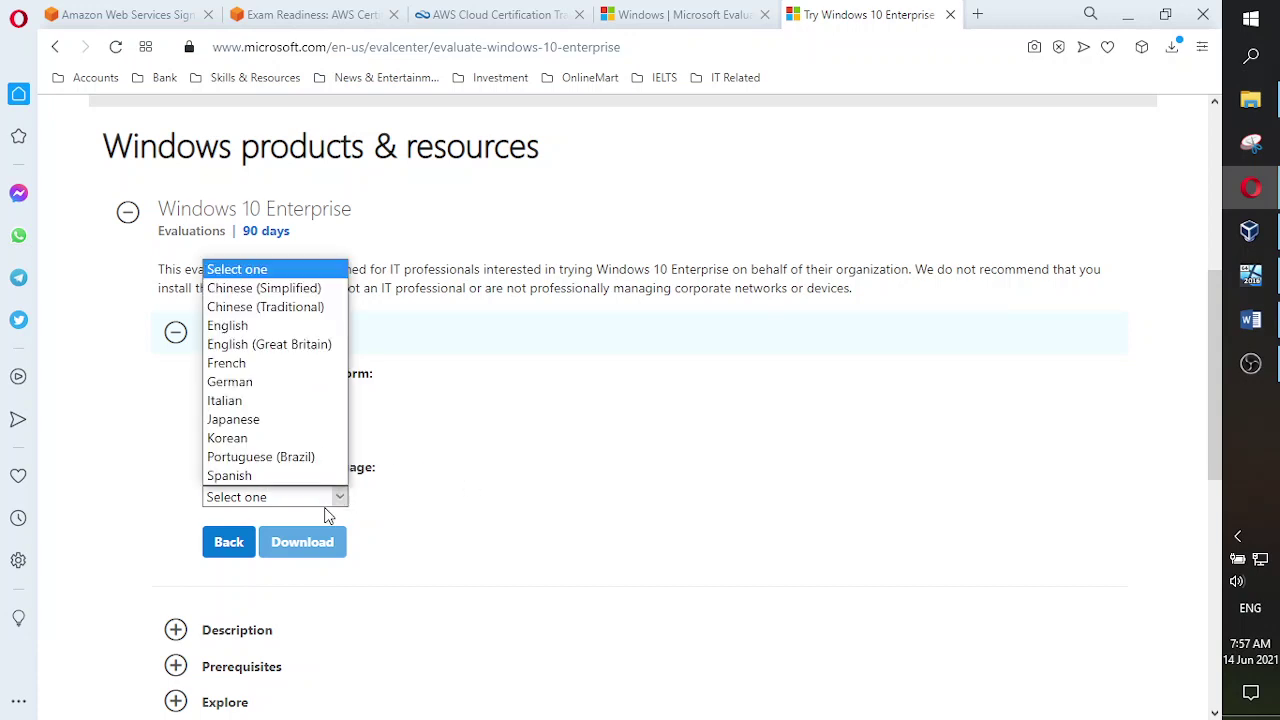
click(240, 330)
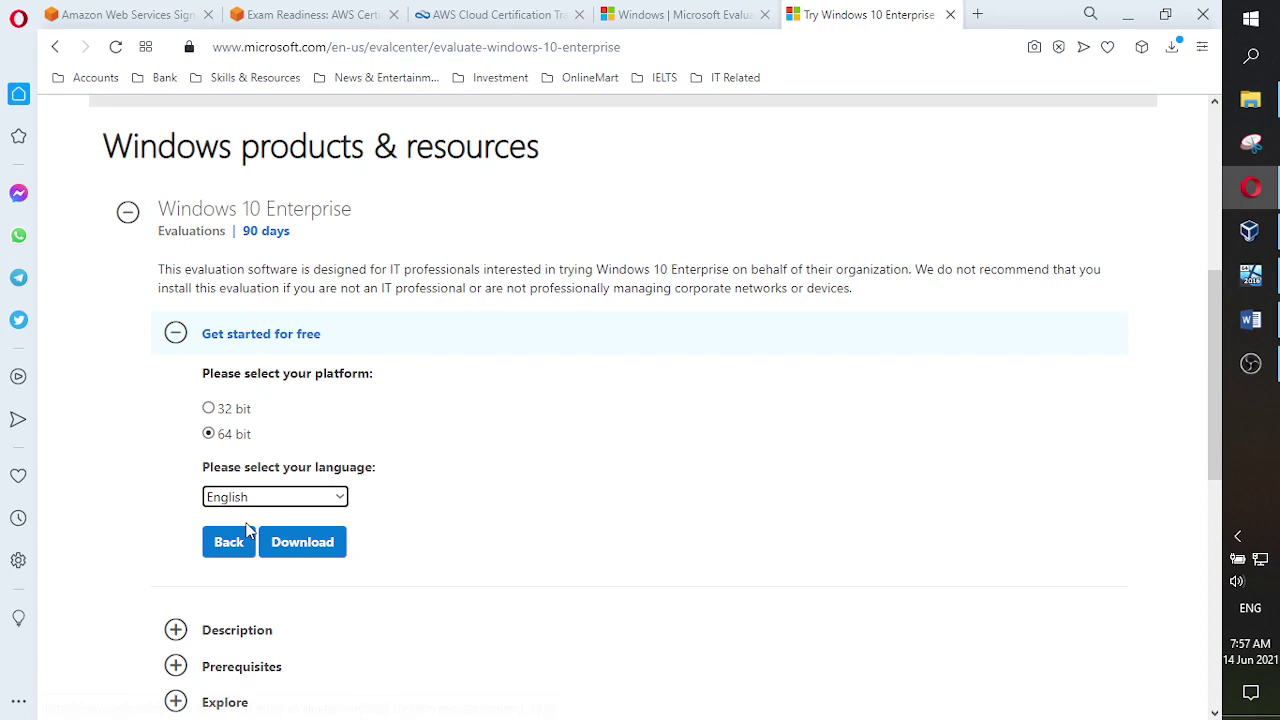
click(310, 543)
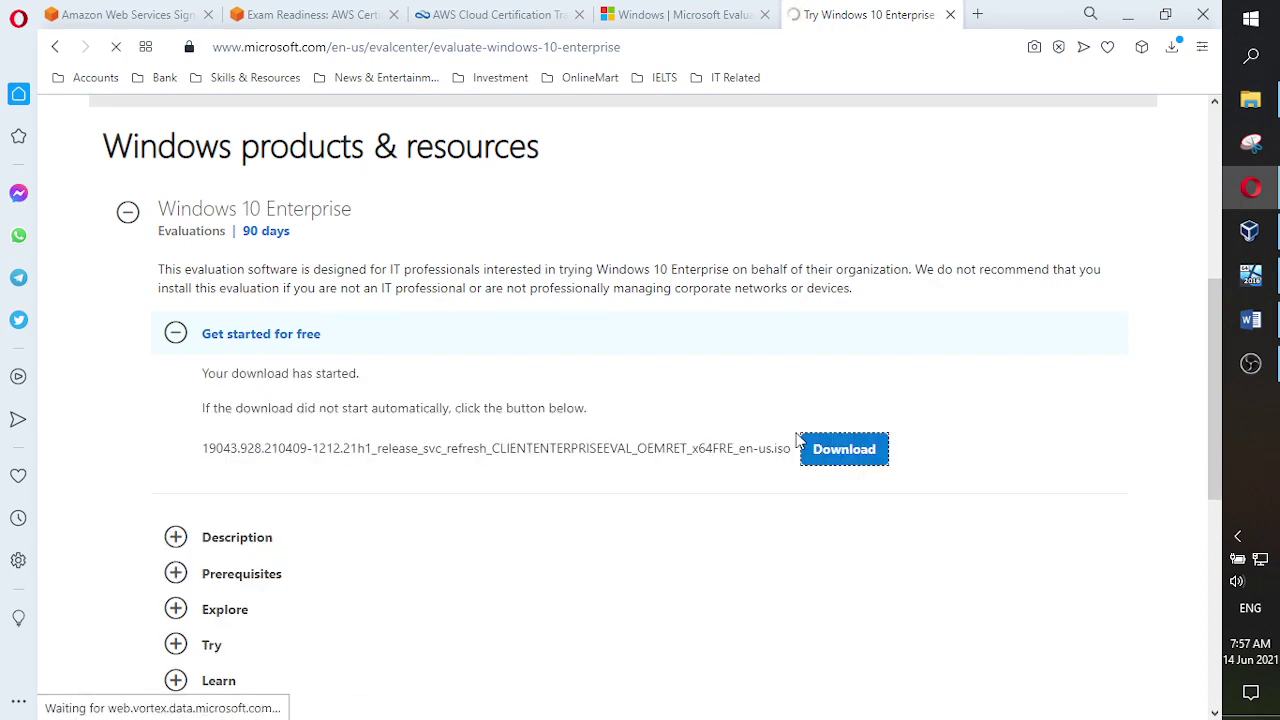
- Cancel the running ISO download and close the Try Windows 10 Enterprise tab
scroll(940, 430, up, 2)
scroll(938, 428, down, 2)
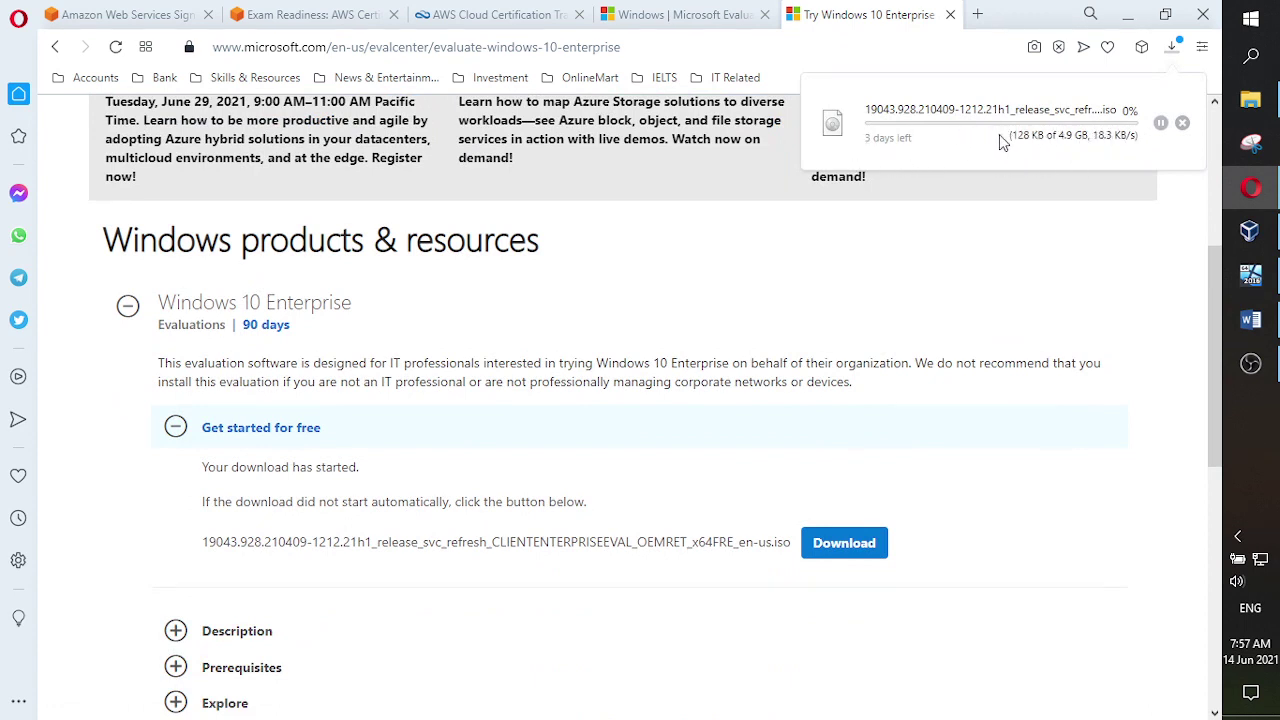
click(1182, 123)
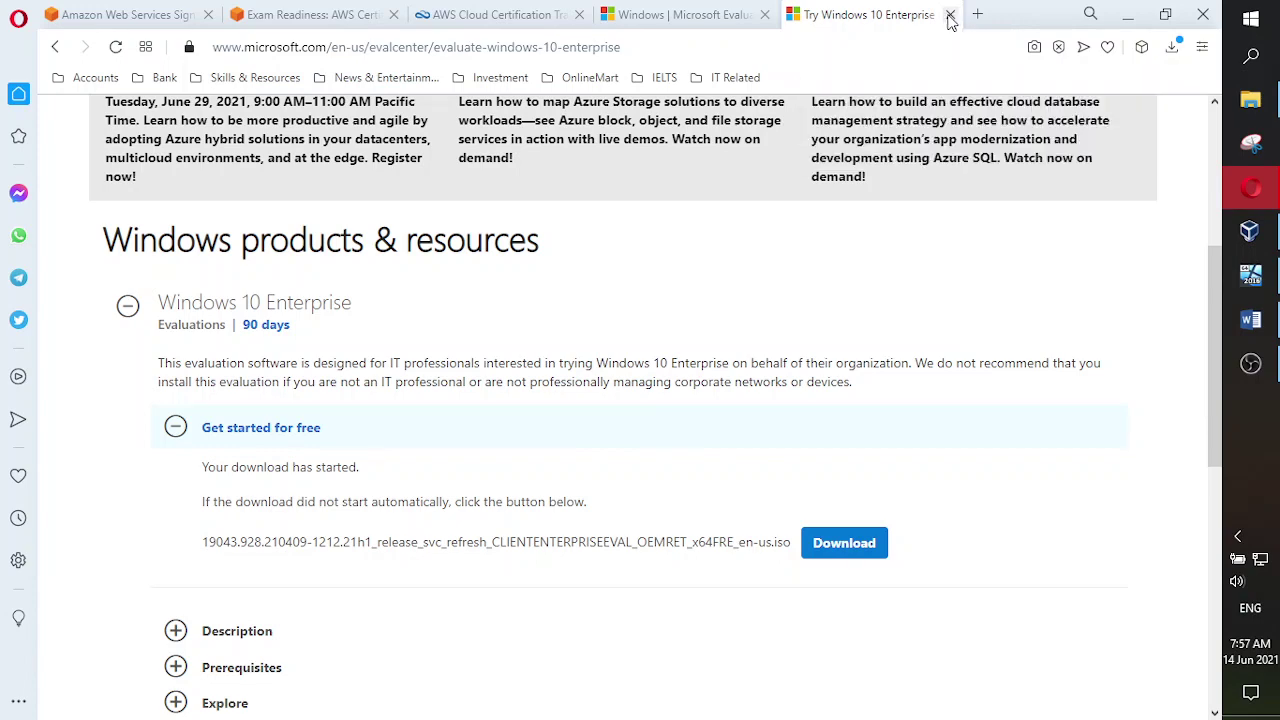
click(950, 16)
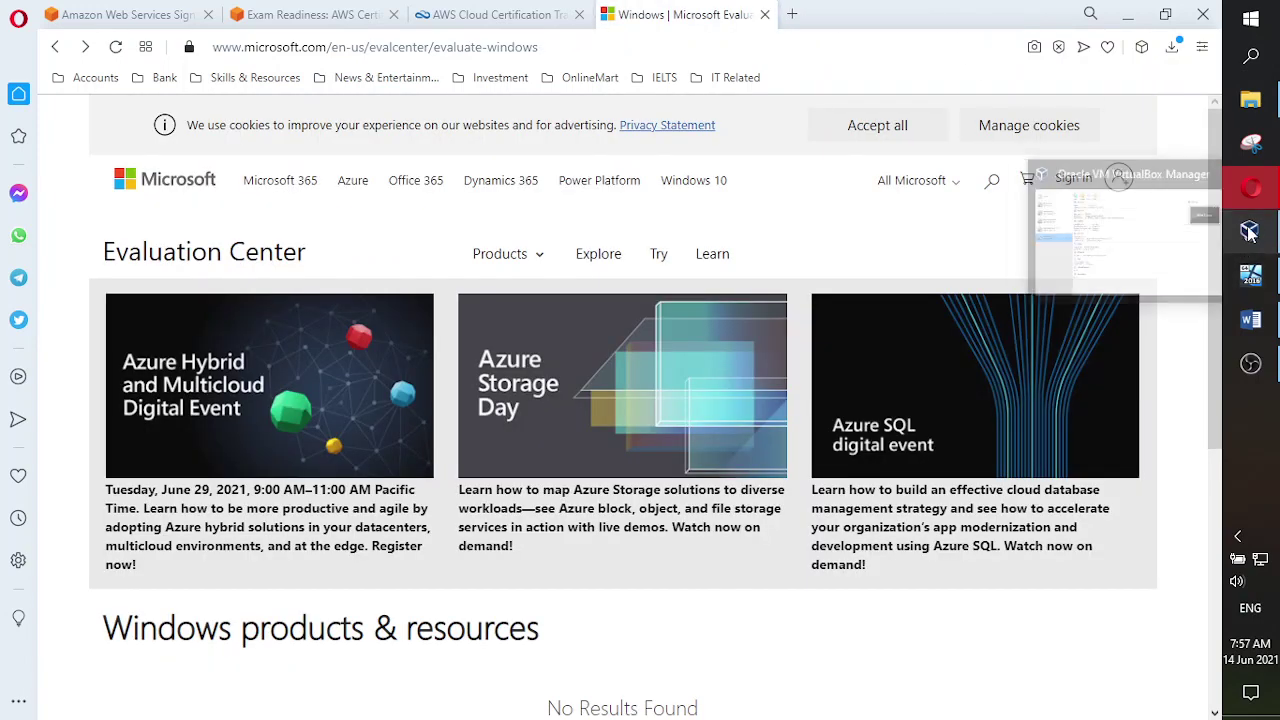
- Switch to VirtualBox Manager and start the New CLient VM
click(1248, 232)
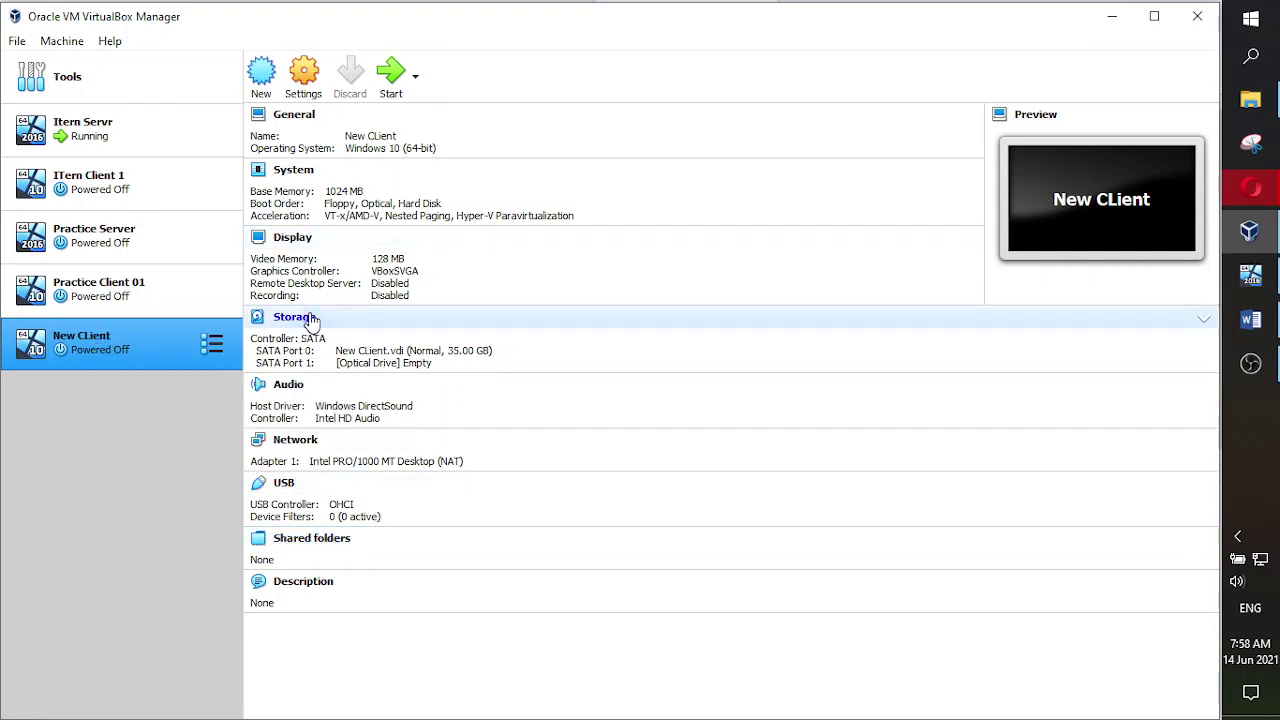
click(388, 76)
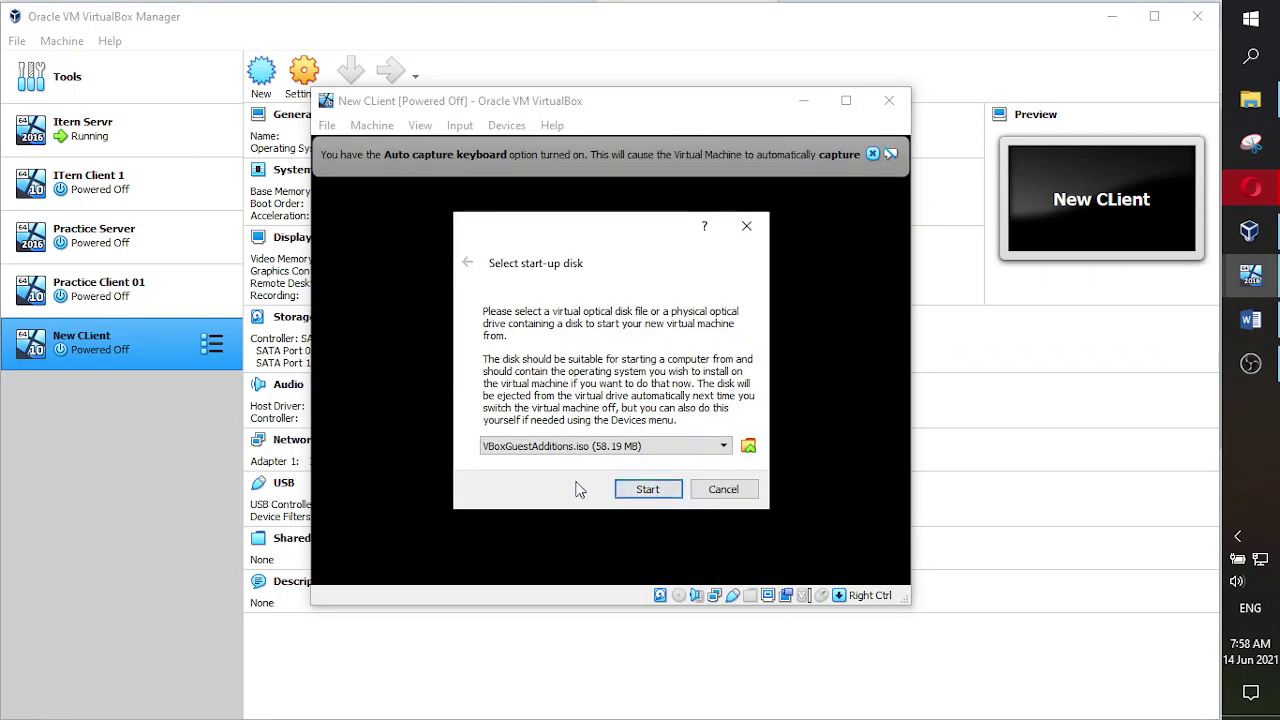
- Add the 19041.264.200511-0456.vb_release_svc_refresh ISO and boot New CLient from it
click(748, 446)
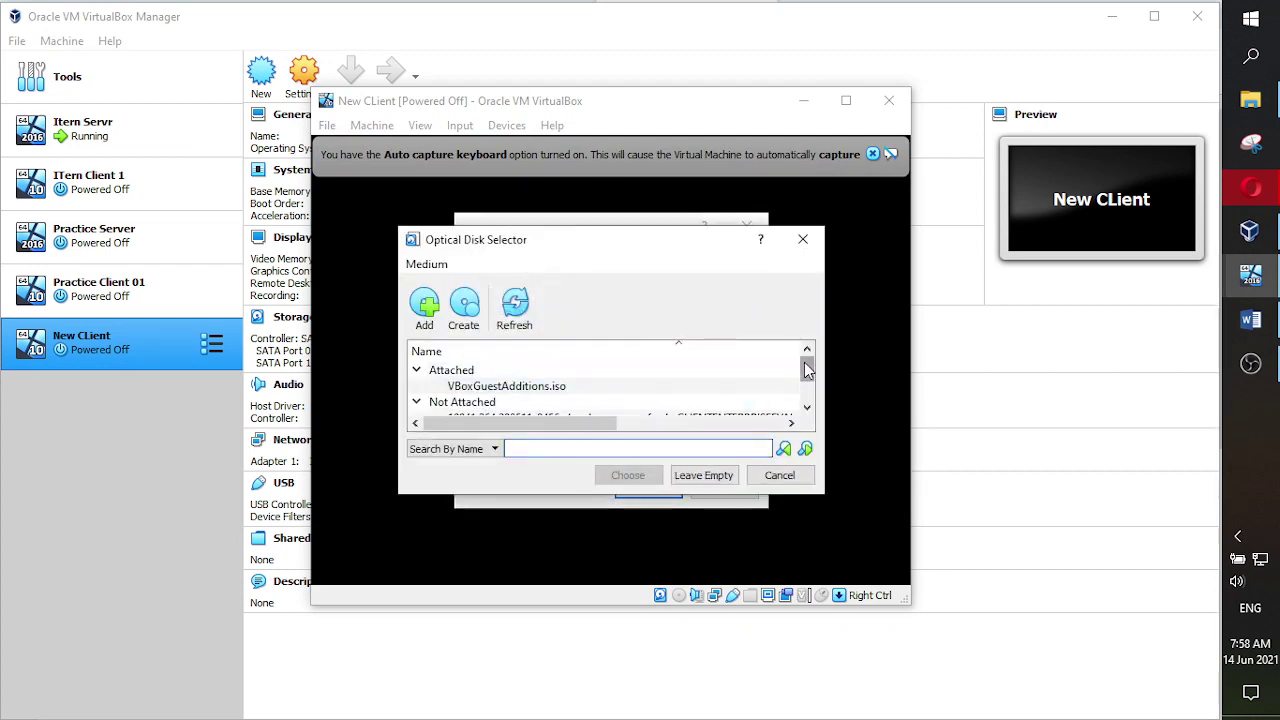
drag(806, 373, 806, 388)
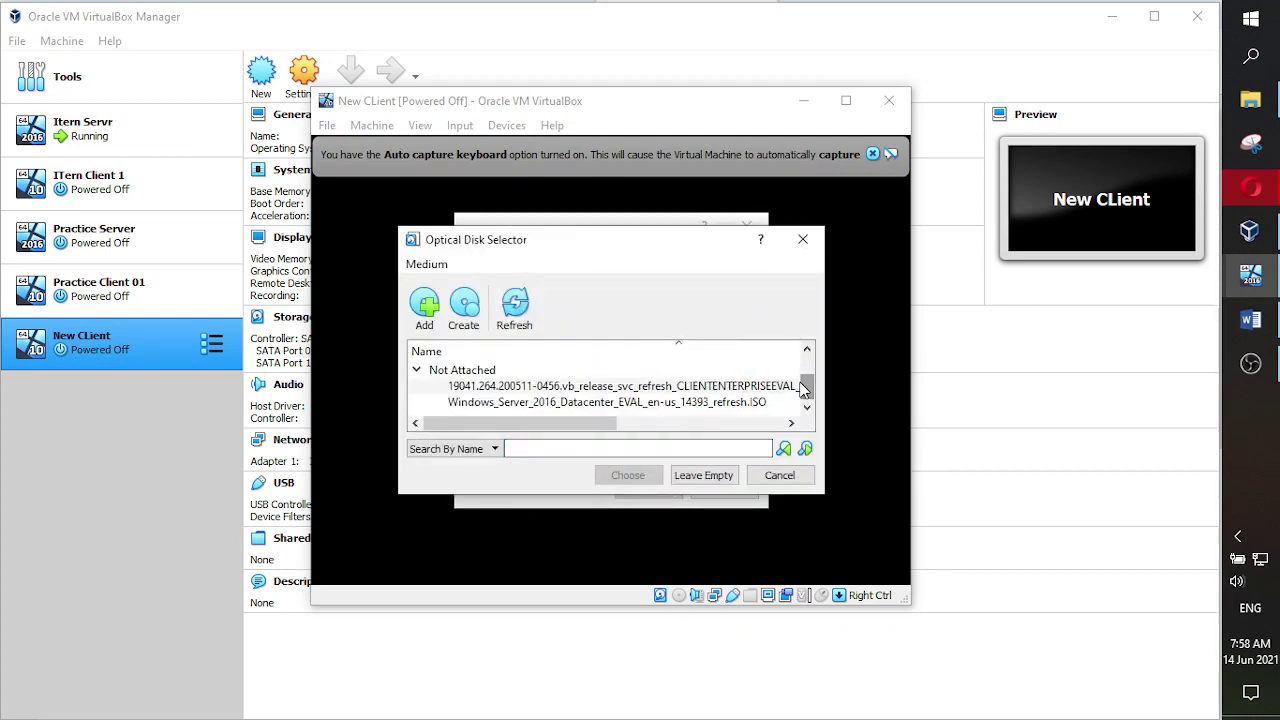
click(427, 312)
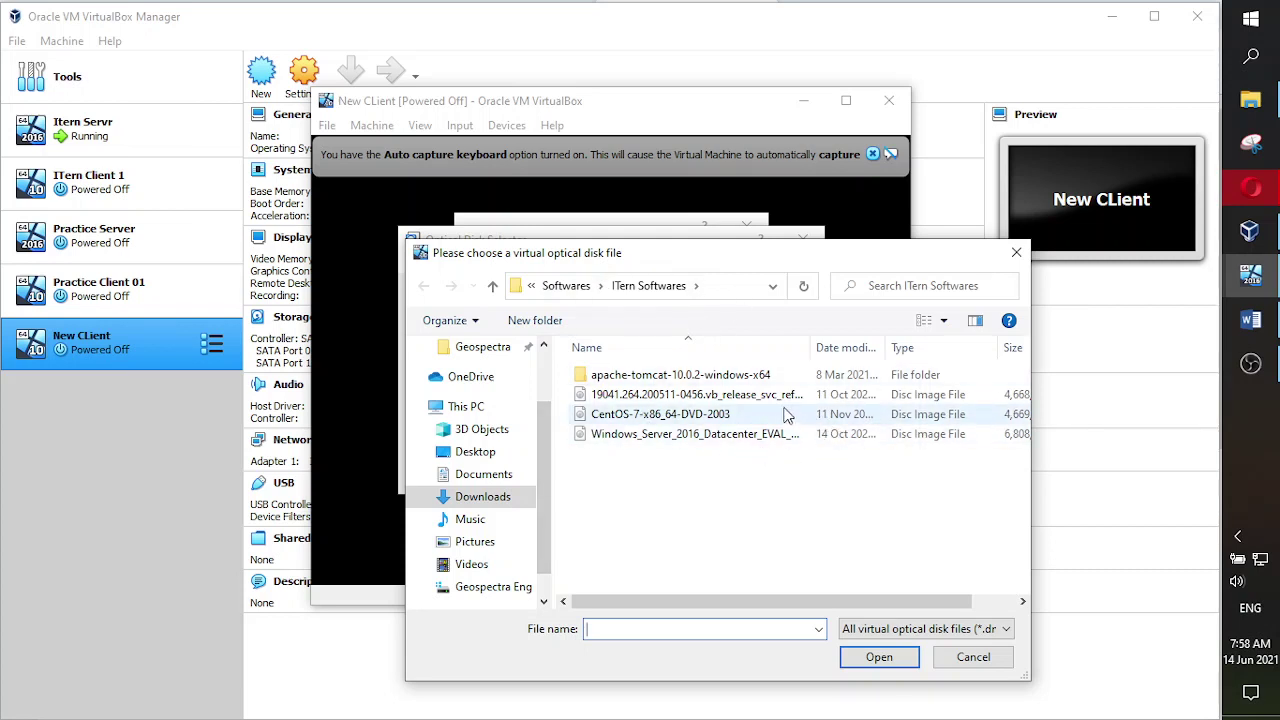
click(742, 398)
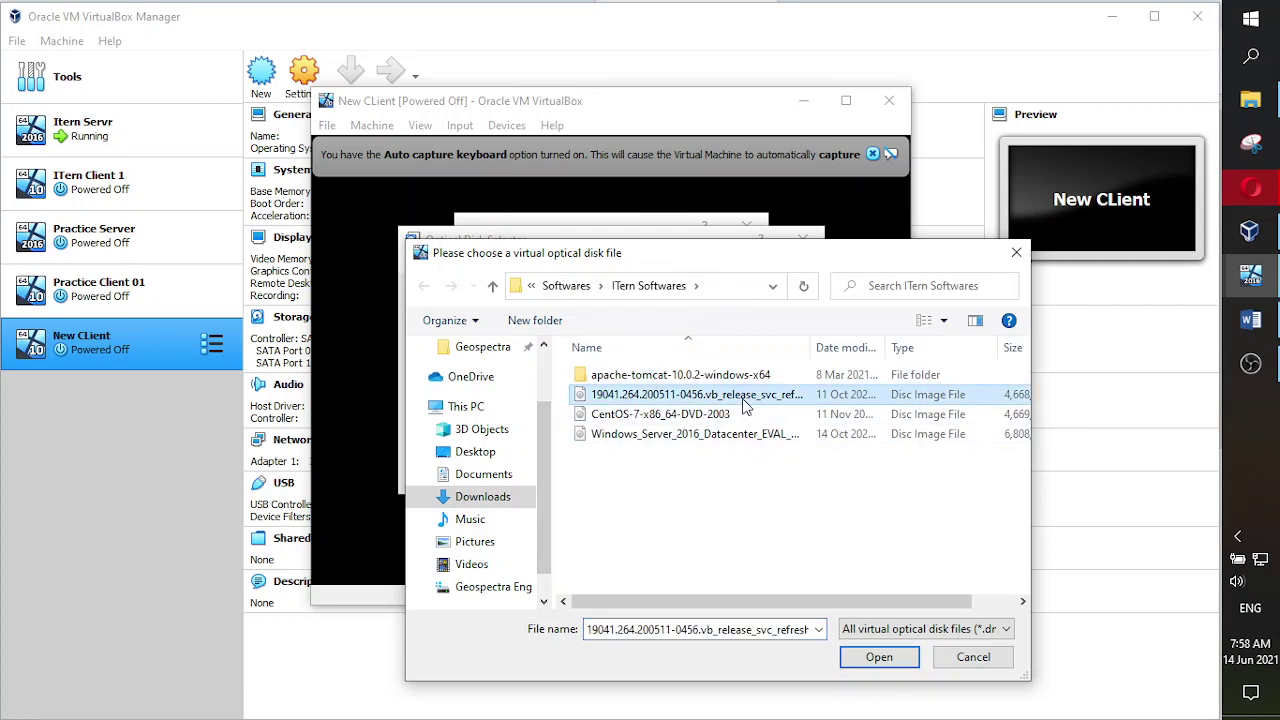
click(882, 659)
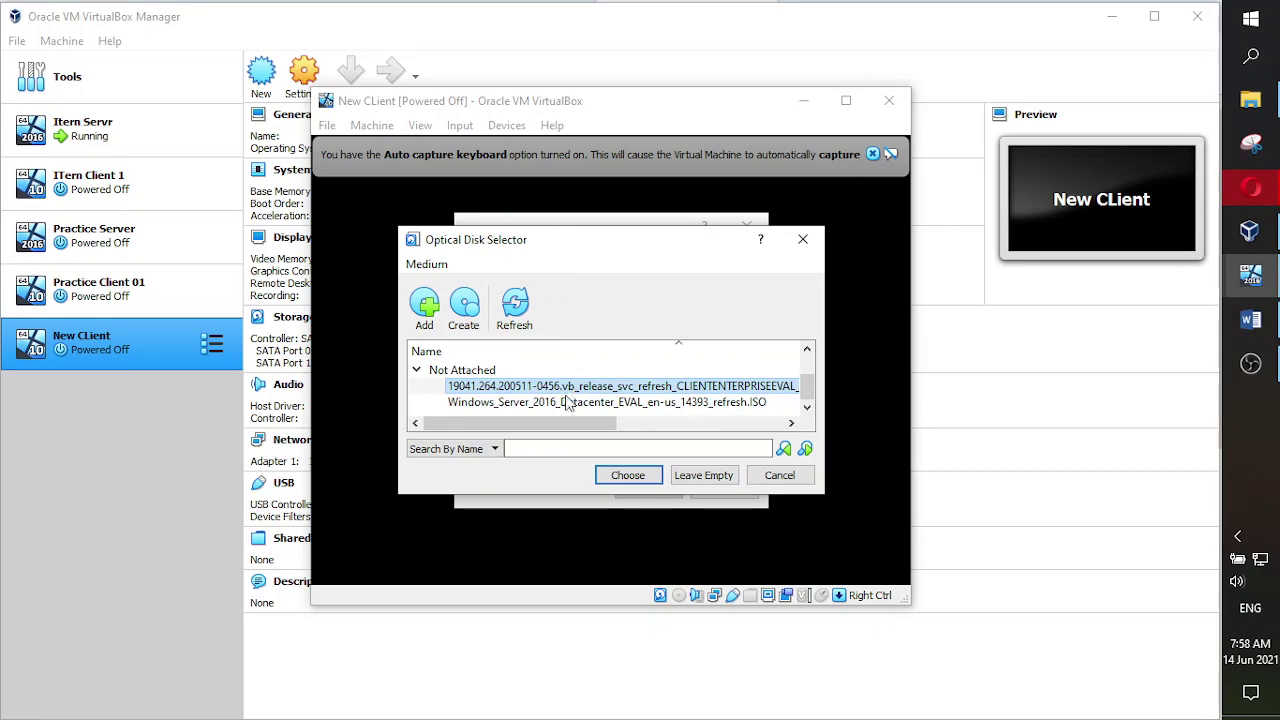
click(628, 488)
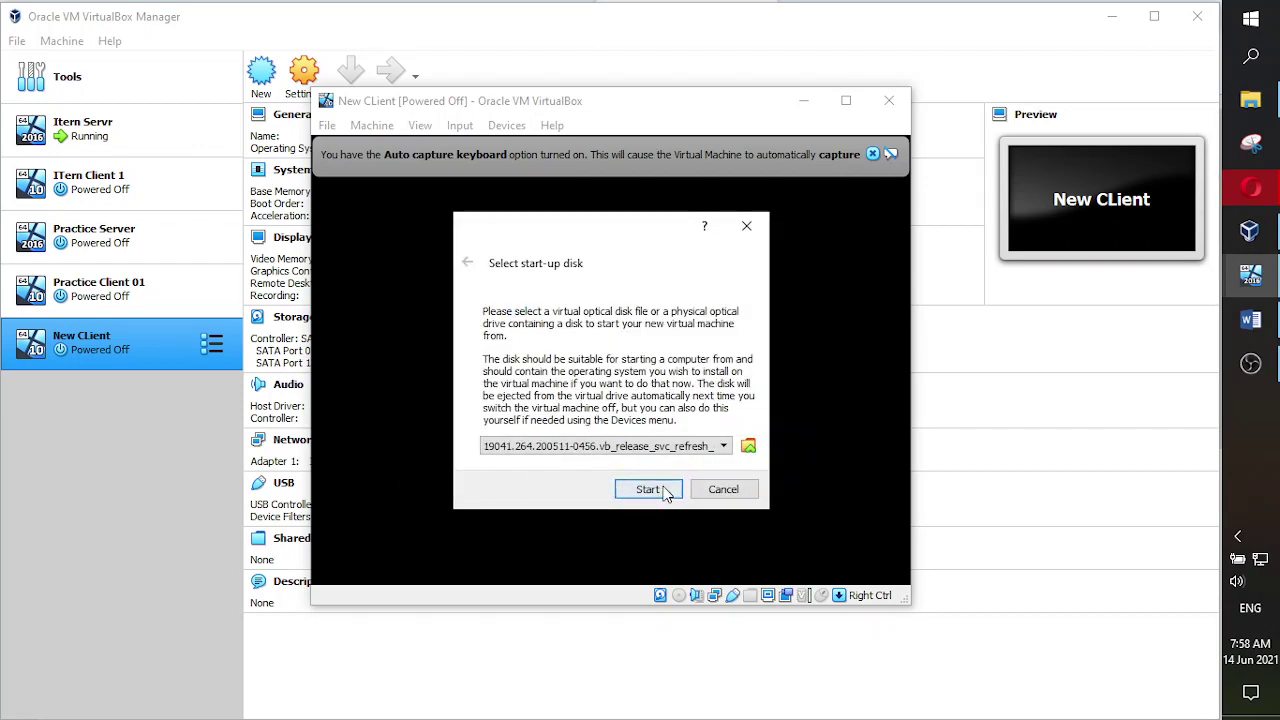
click(657, 488)
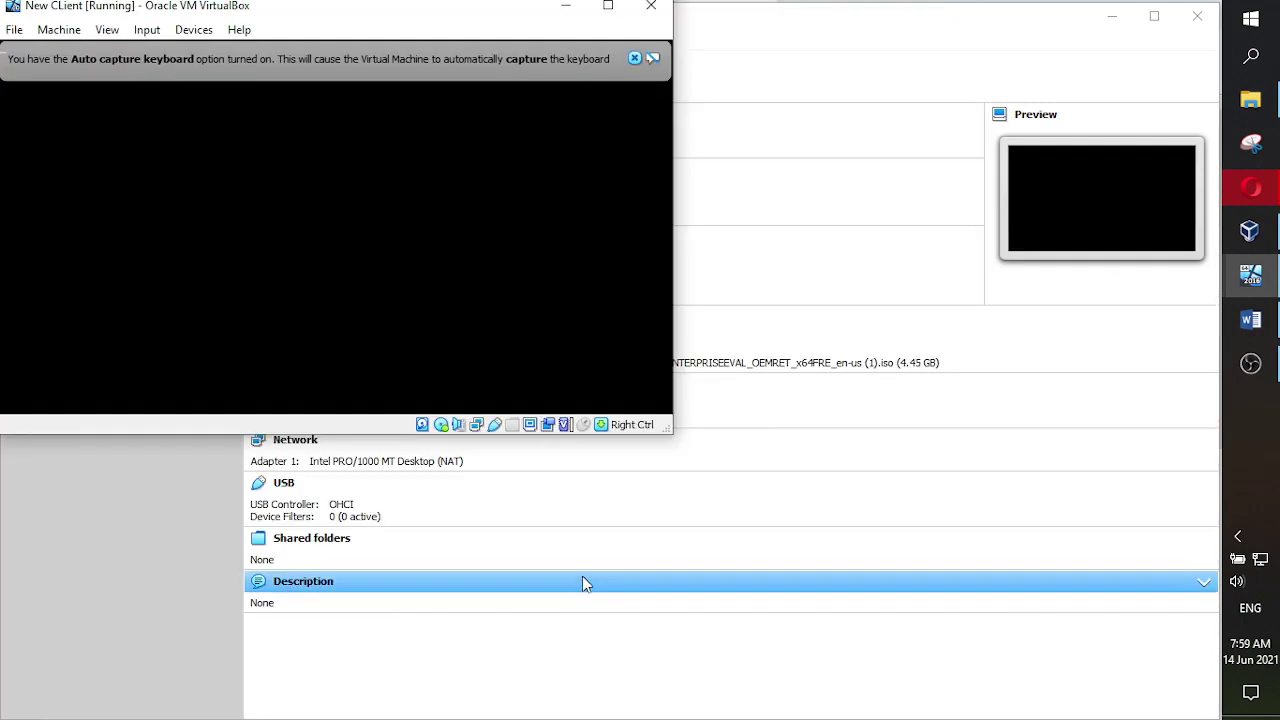
- Maximize the New CLient VM window so Windows Setup's language page fills the screen
click(608, 6)
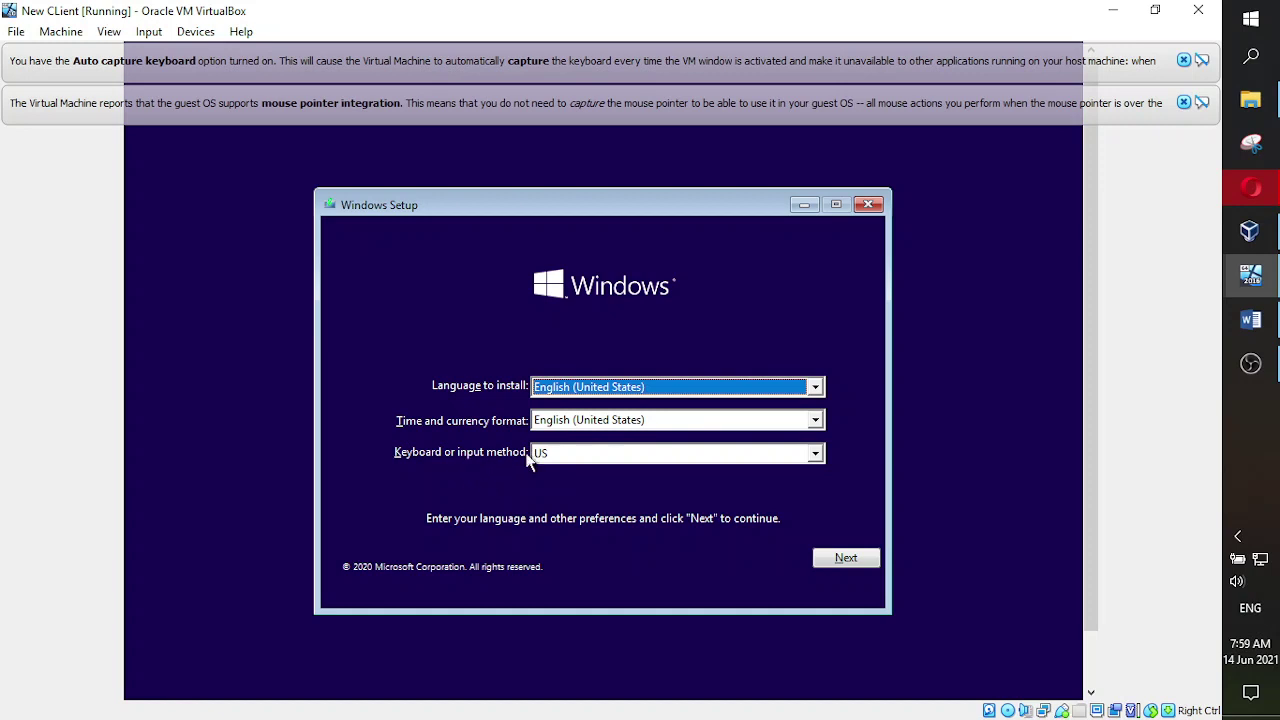
- Keep the default English (United States) language settings, start the installation, and accept the licence terms
click(834, 560)
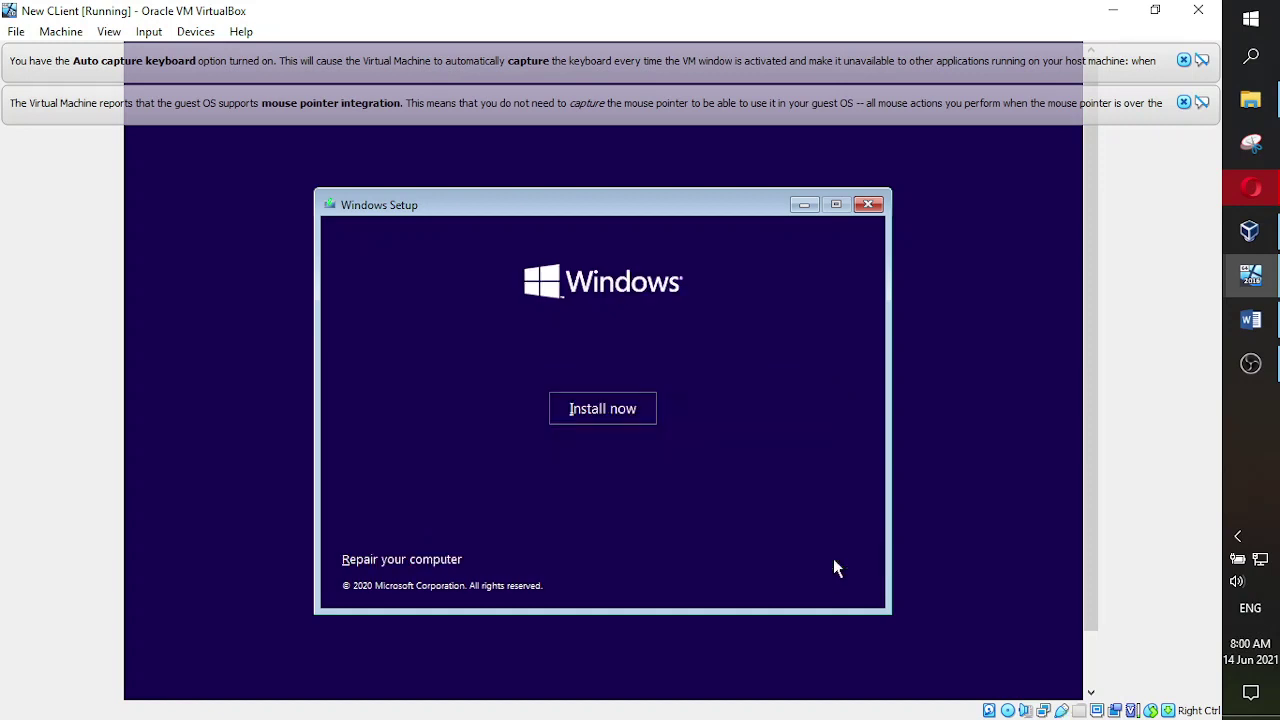
click(593, 404)
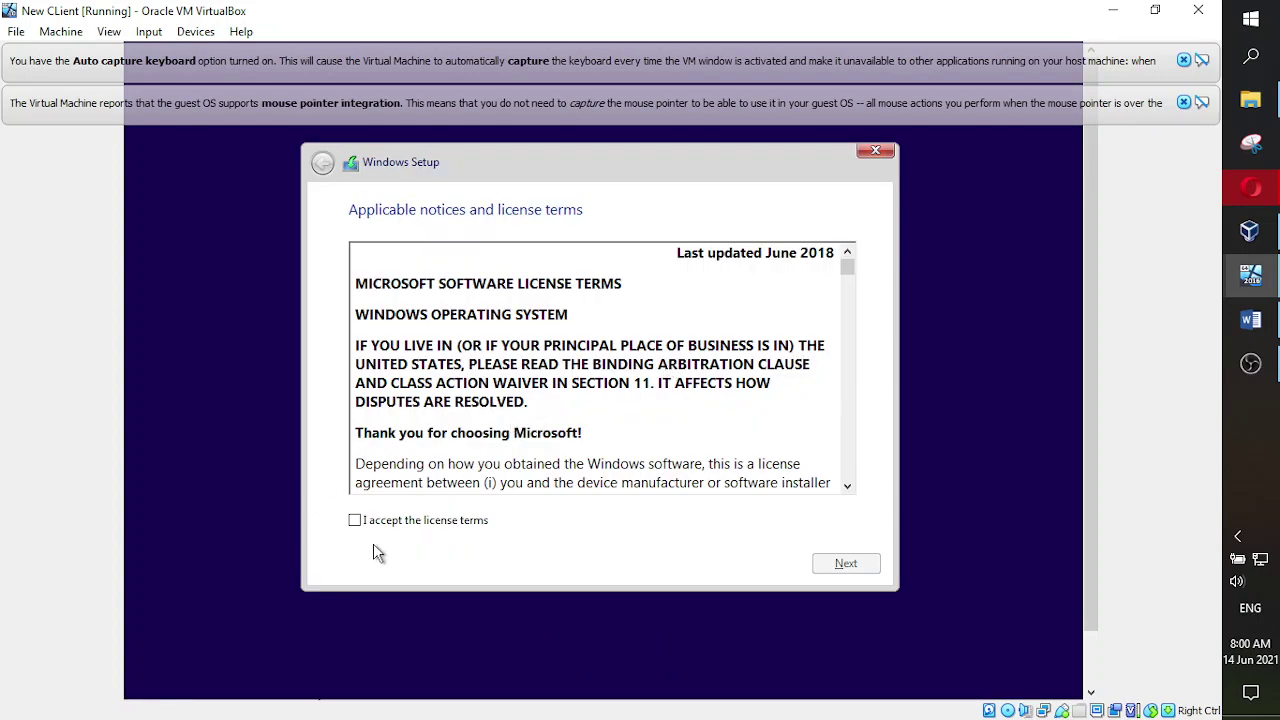
click(355, 521)
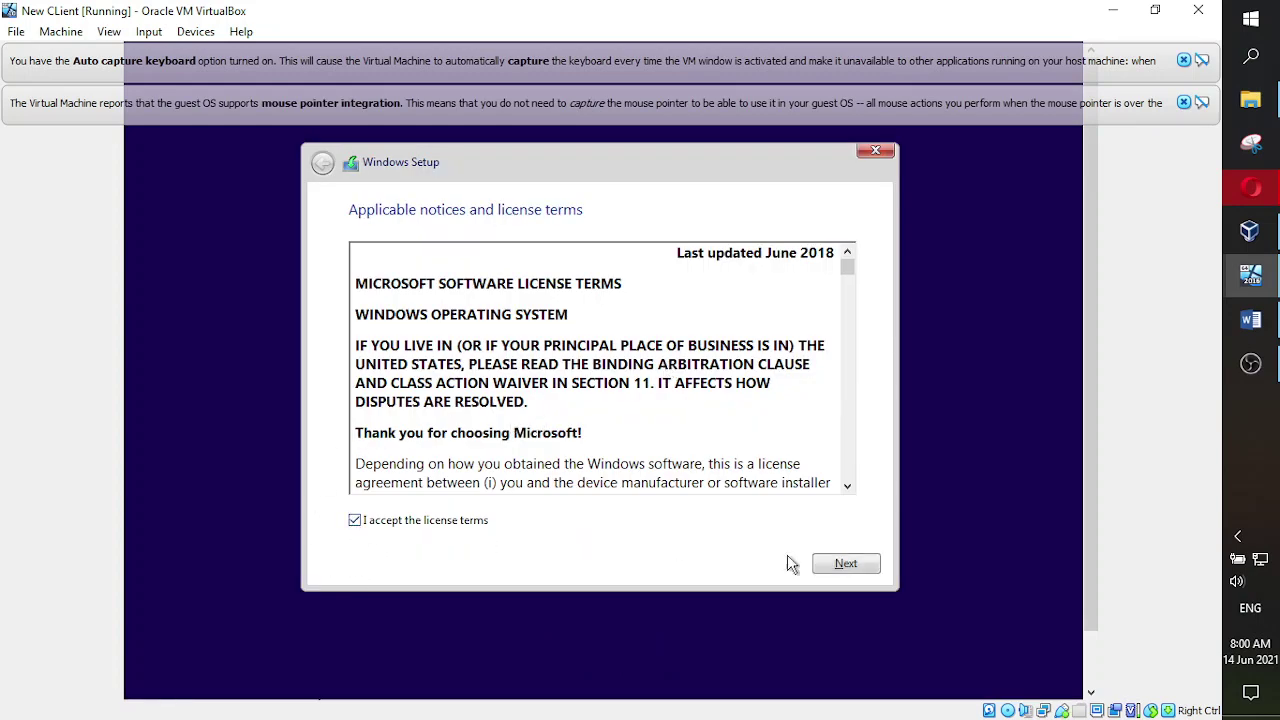
click(859, 562)
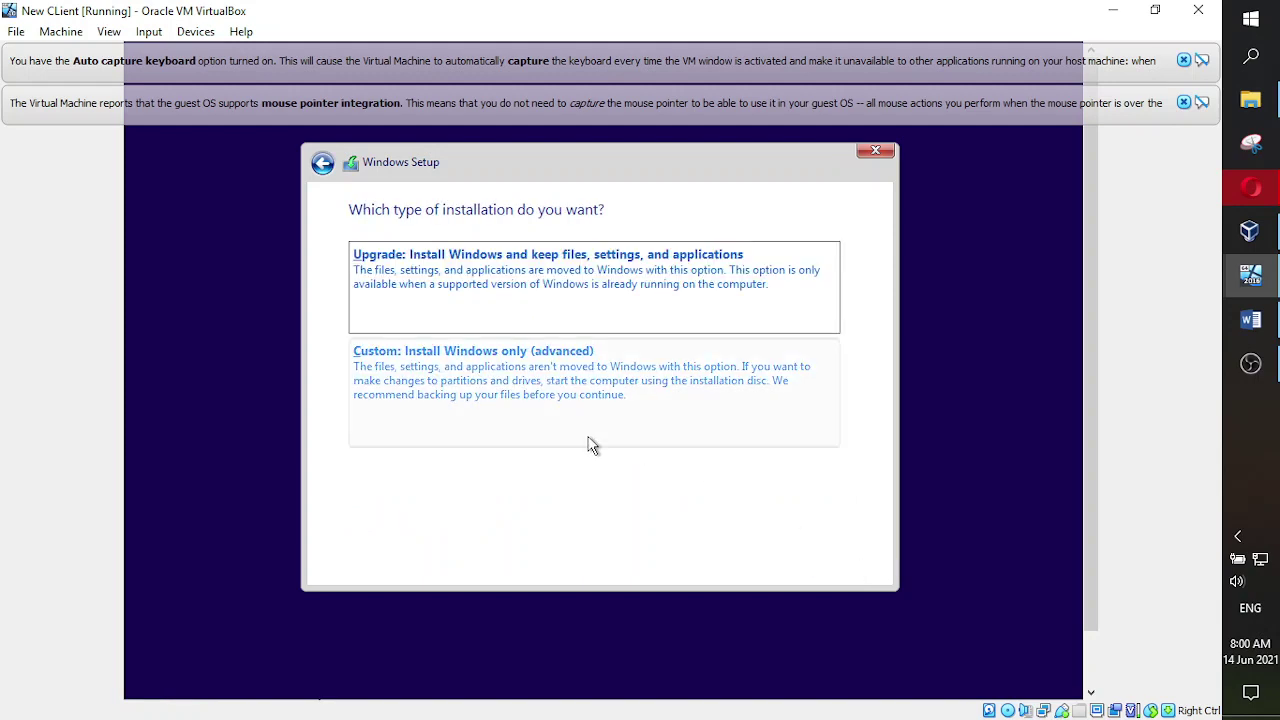
- Choose a Custom install onto Drive 0 to start installing Windows, then switch to Word
click(452, 374)
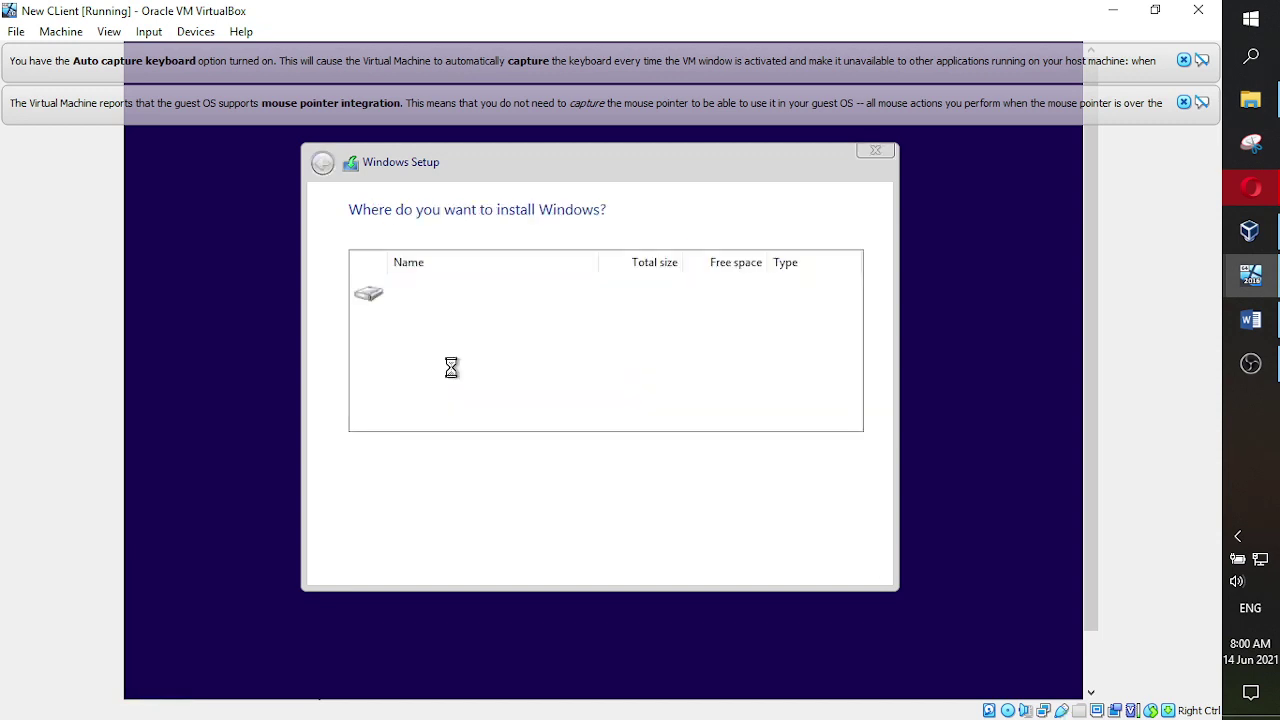
click(864, 564)
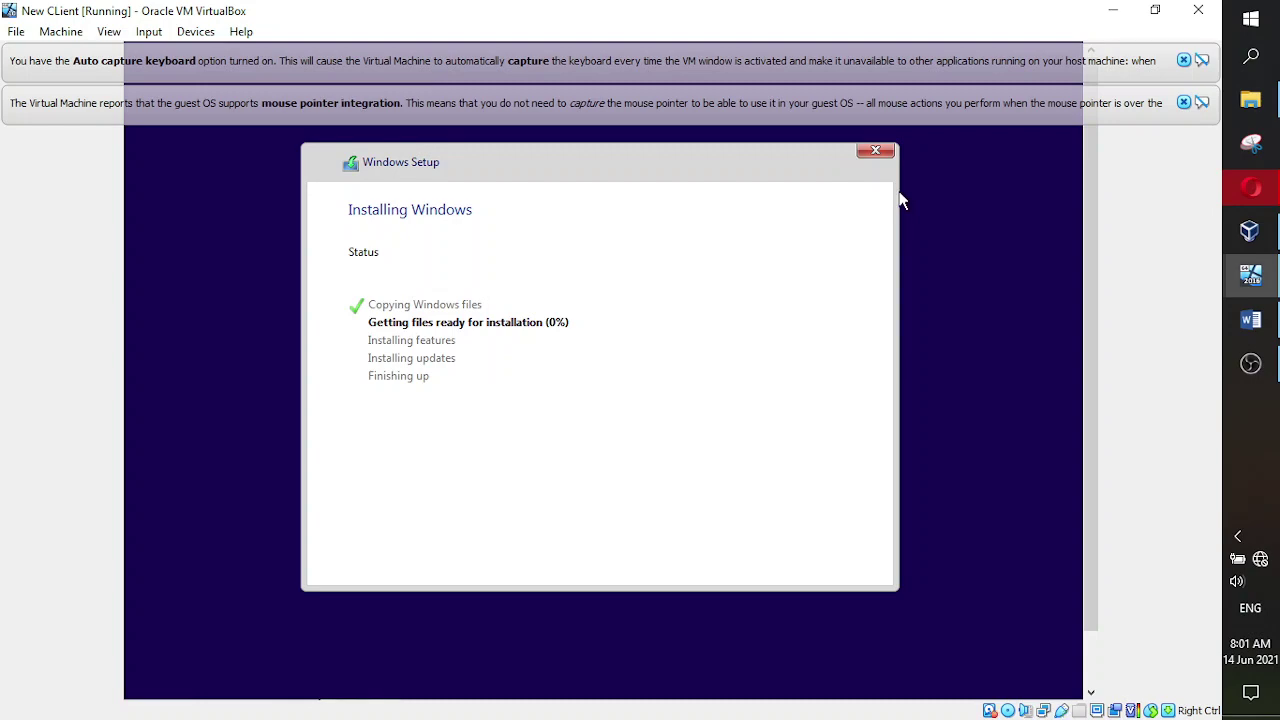
click(1243, 320)
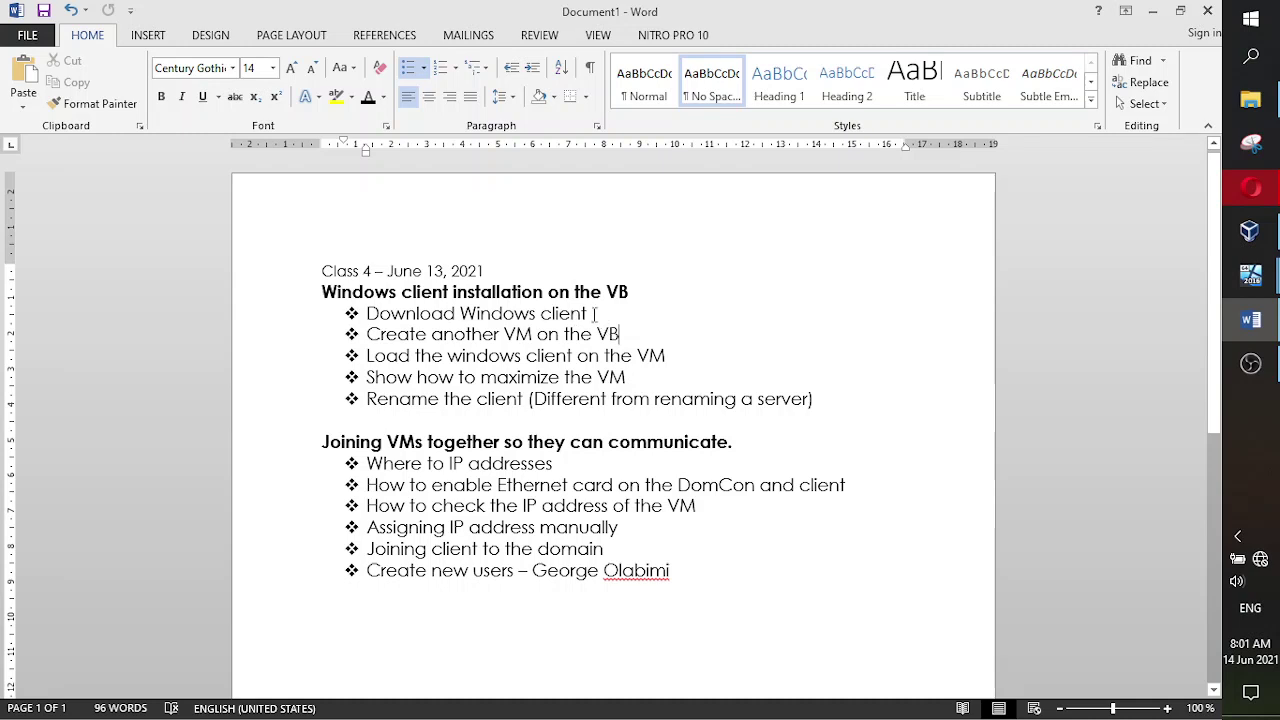
- Make the first two bullets of the class agenda red
drag(588, 314, 422, 314)
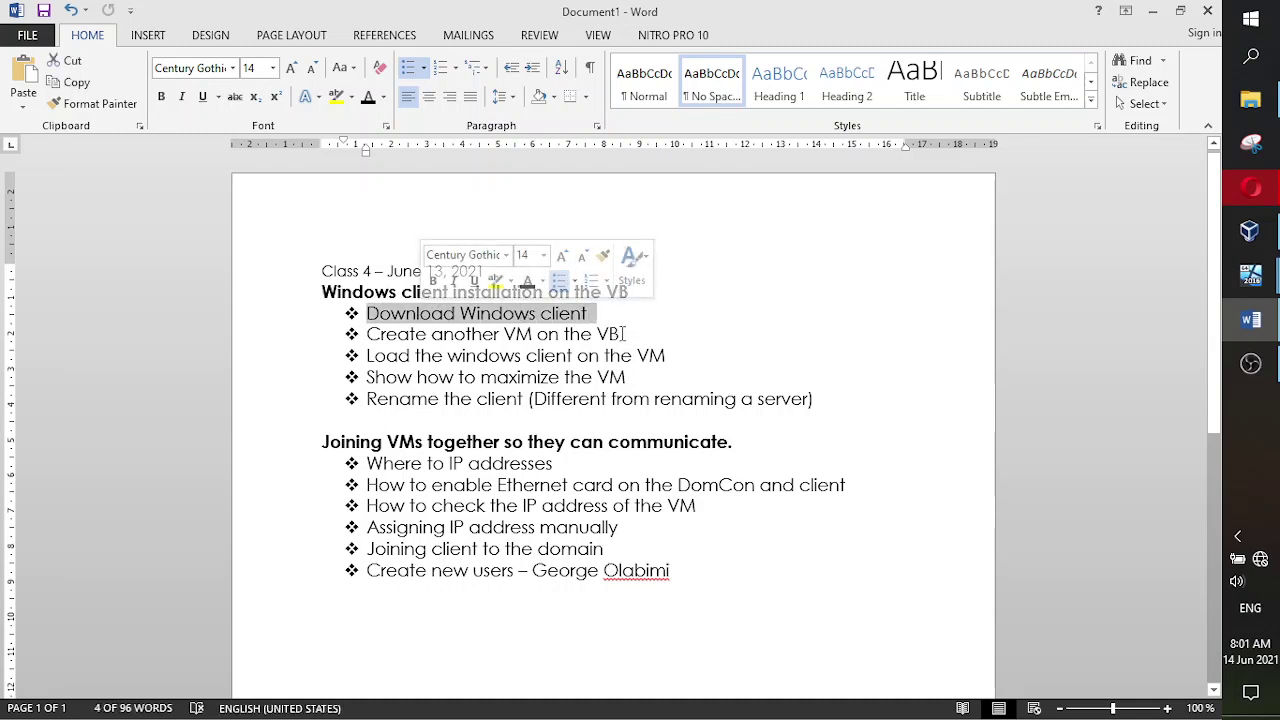
drag(624, 334, 396, 330)
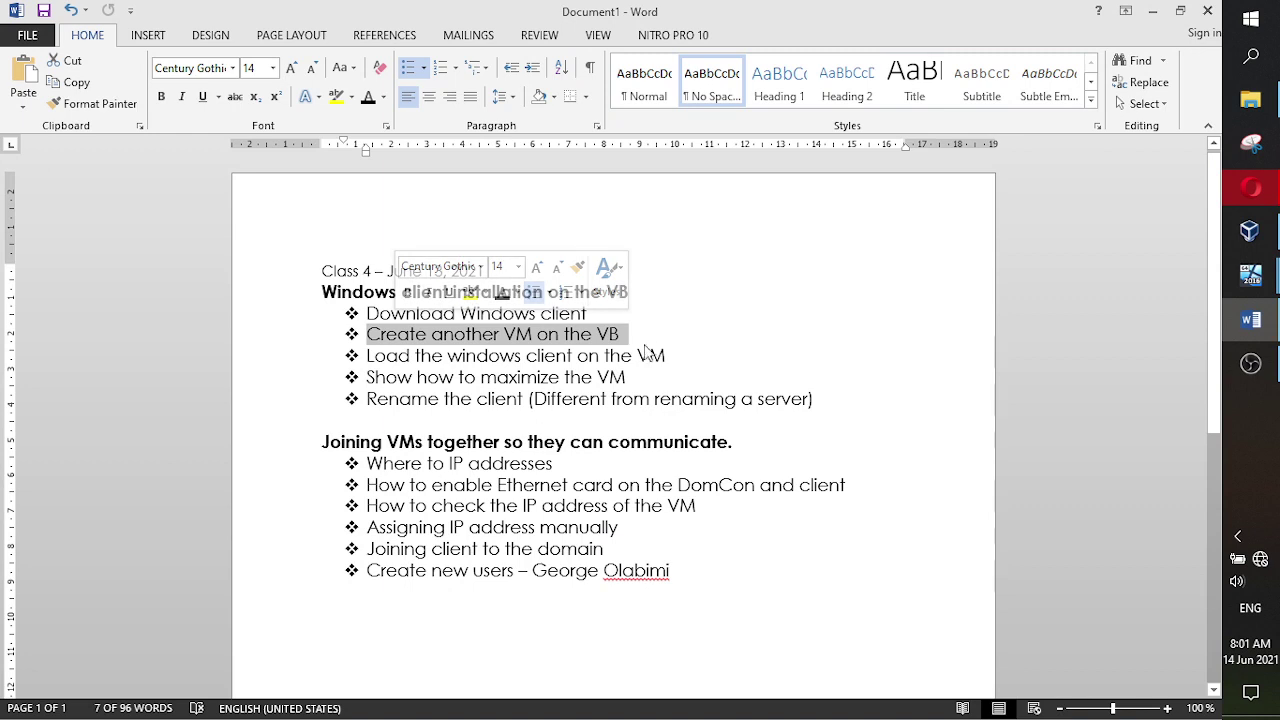
click(619, 334)
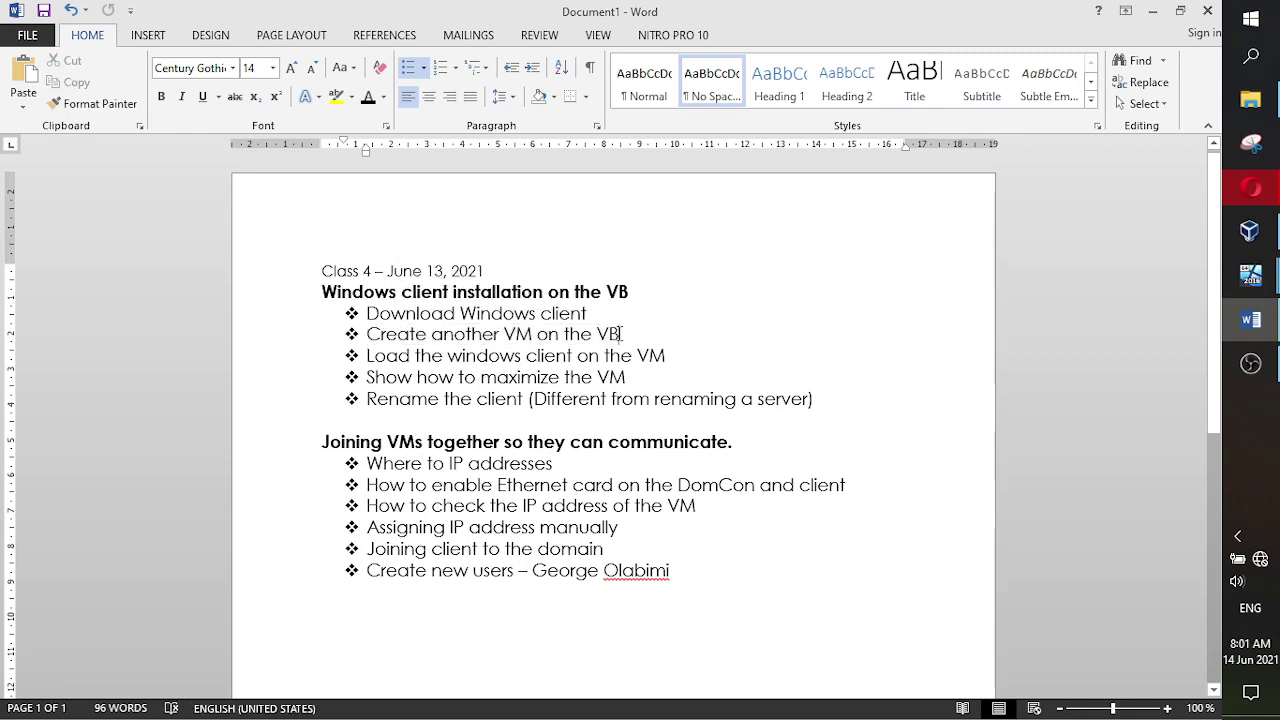
drag(620, 334, 366, 312)
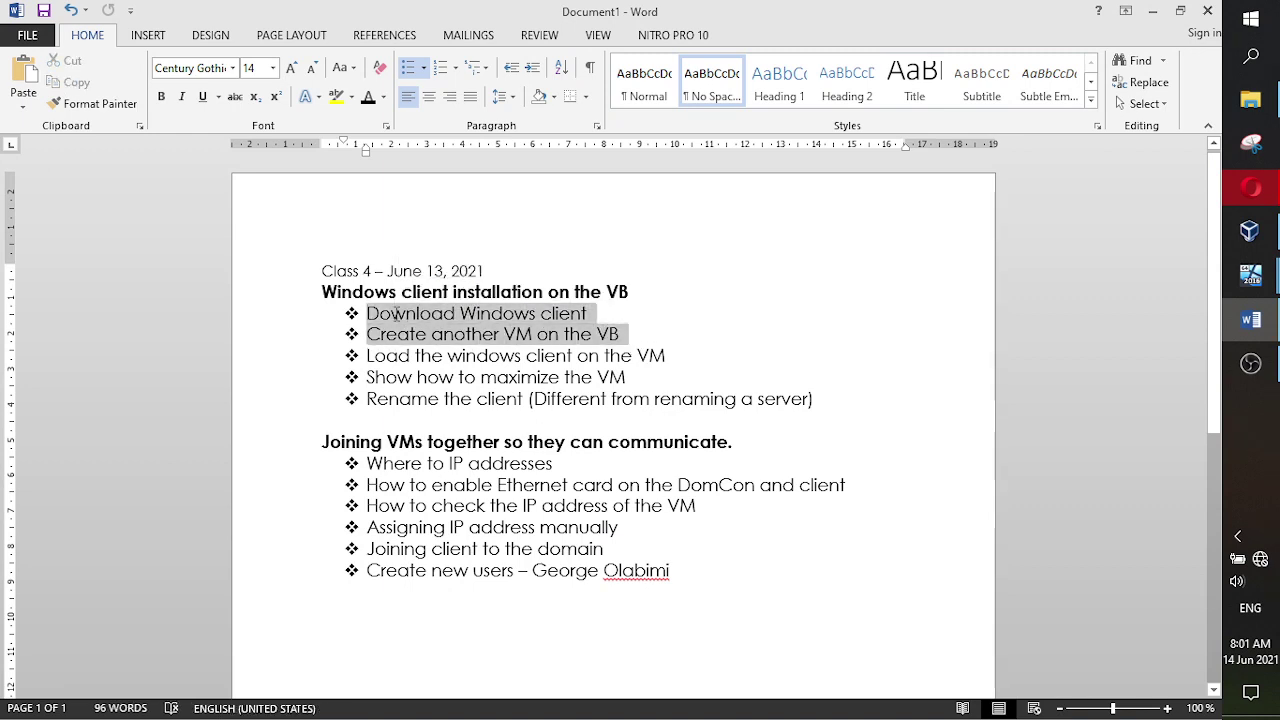
click(383, 97)
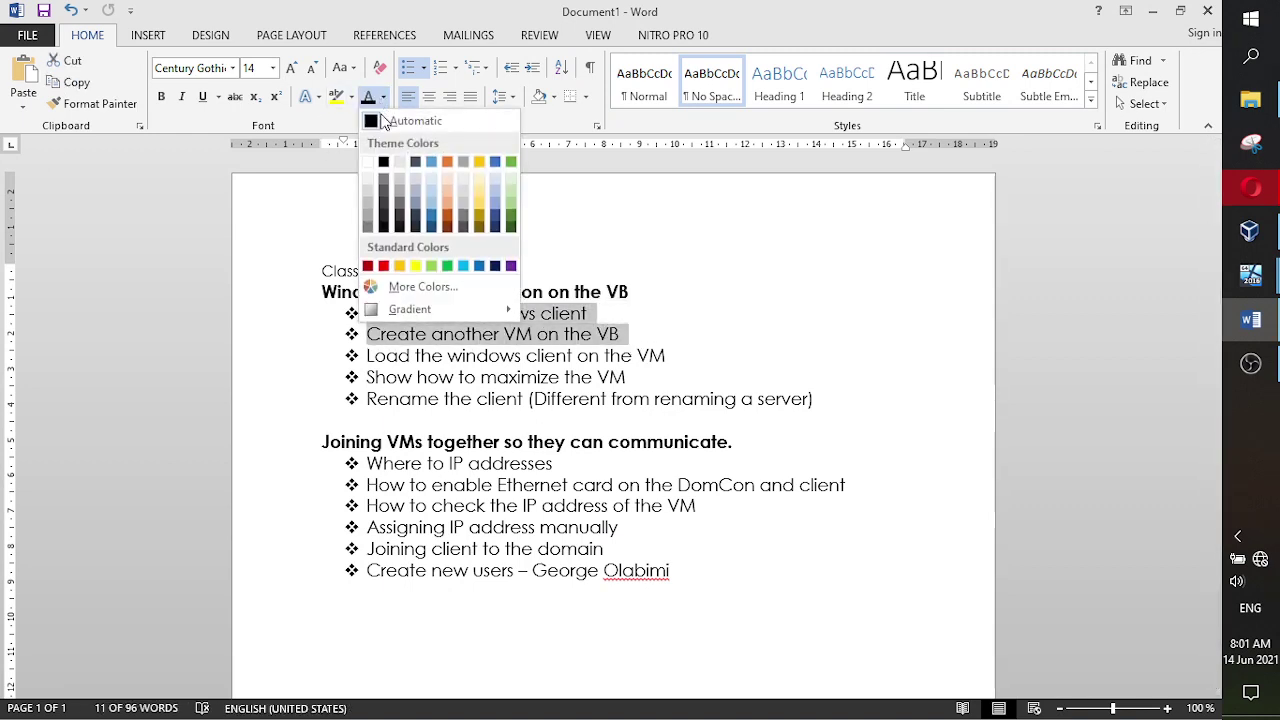
click(512, 221)
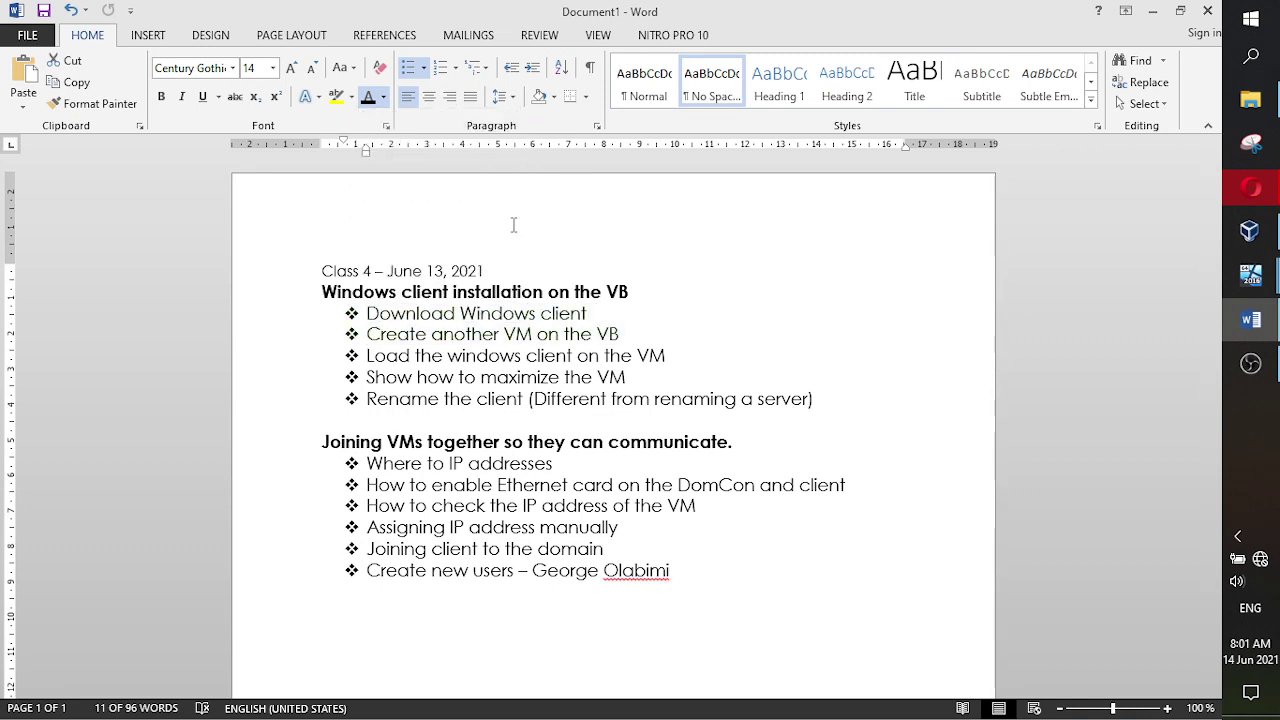
click(384, 97)
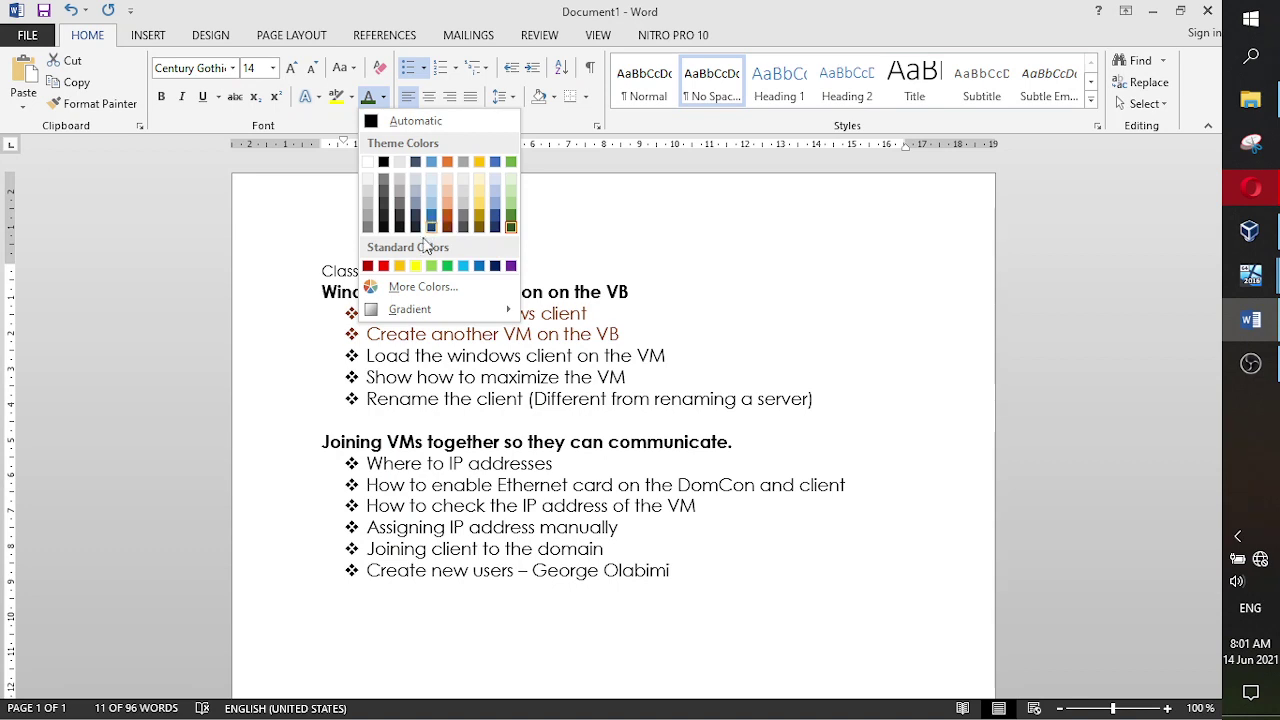
click(383, 267)
click(726, 320)
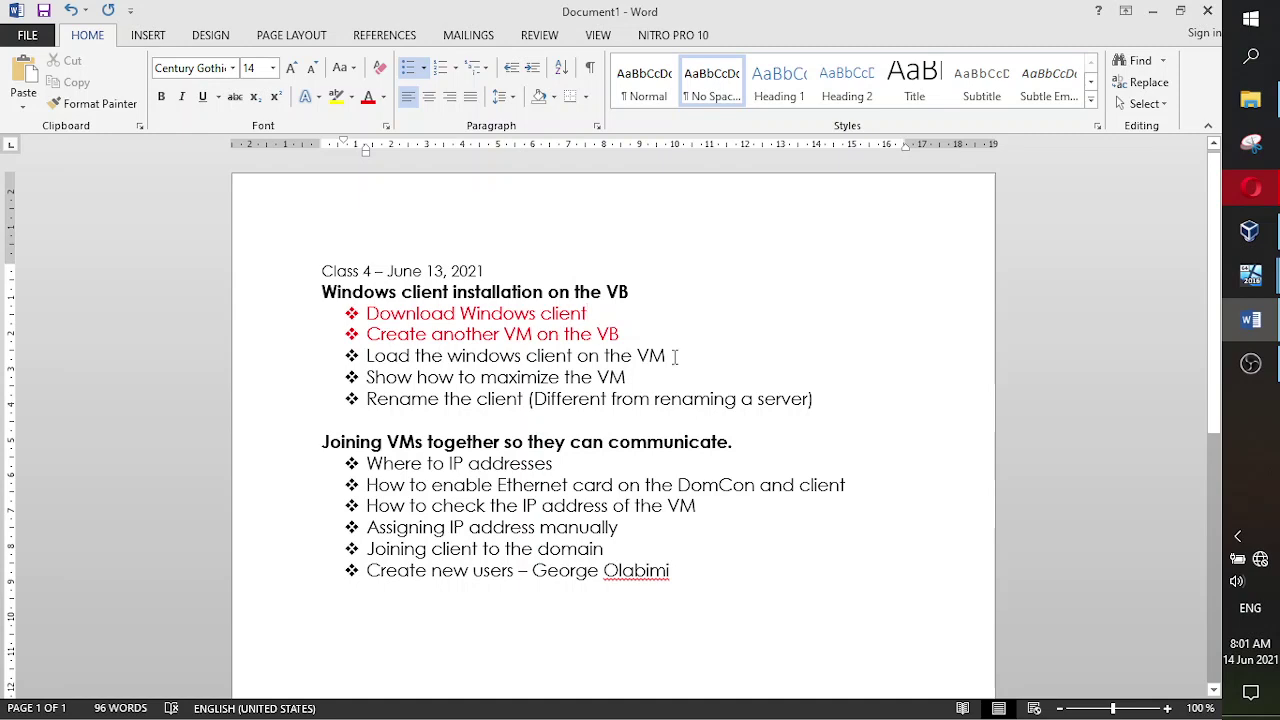
- Replace 'Load' with 'Install' in the third bullet, then return to the New CLient VM window
drag(484, 350, 392, 355)
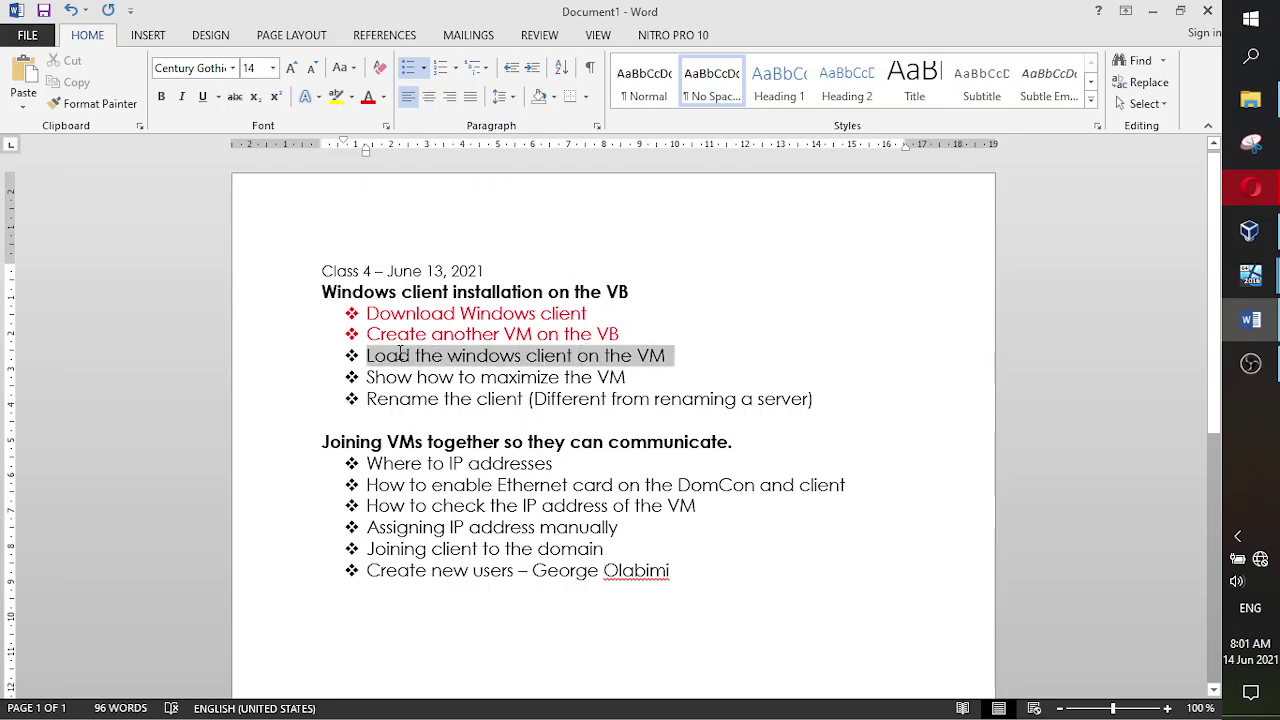
click(557, 357)
drag(411, 357, 370, 360)
text(Install)
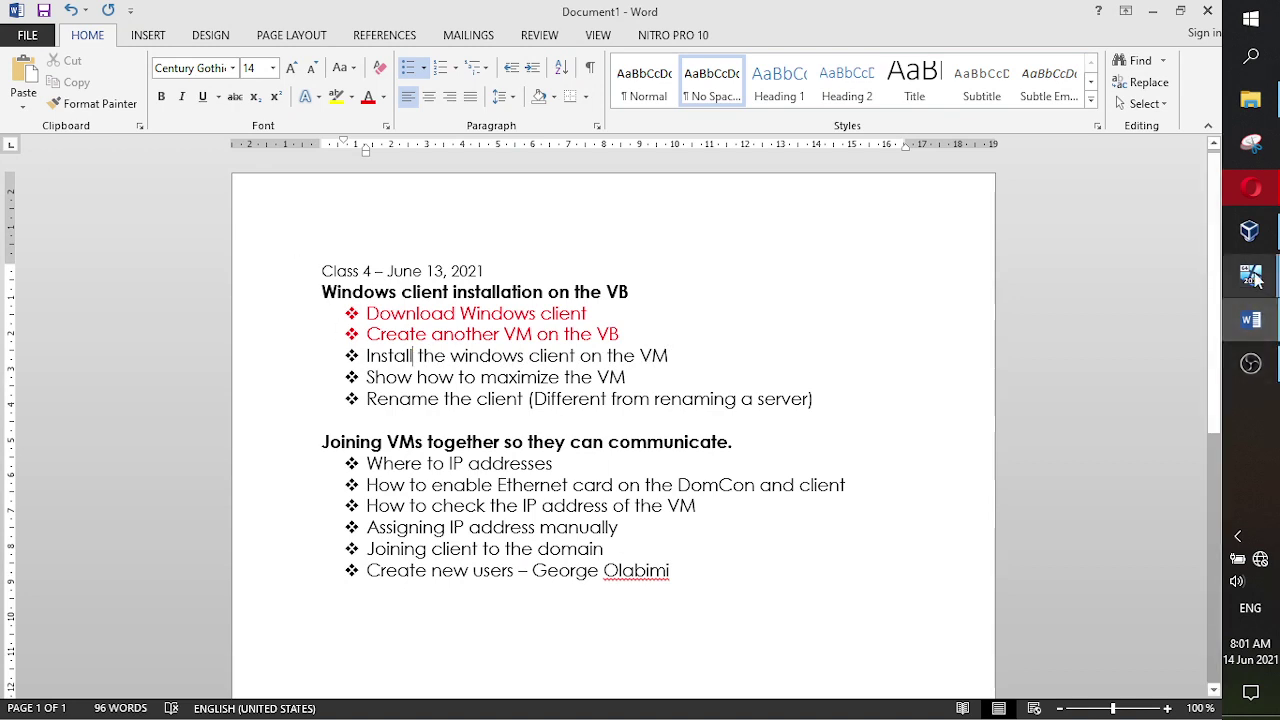
mouse_move(1252, 280)
click(1105, 361)
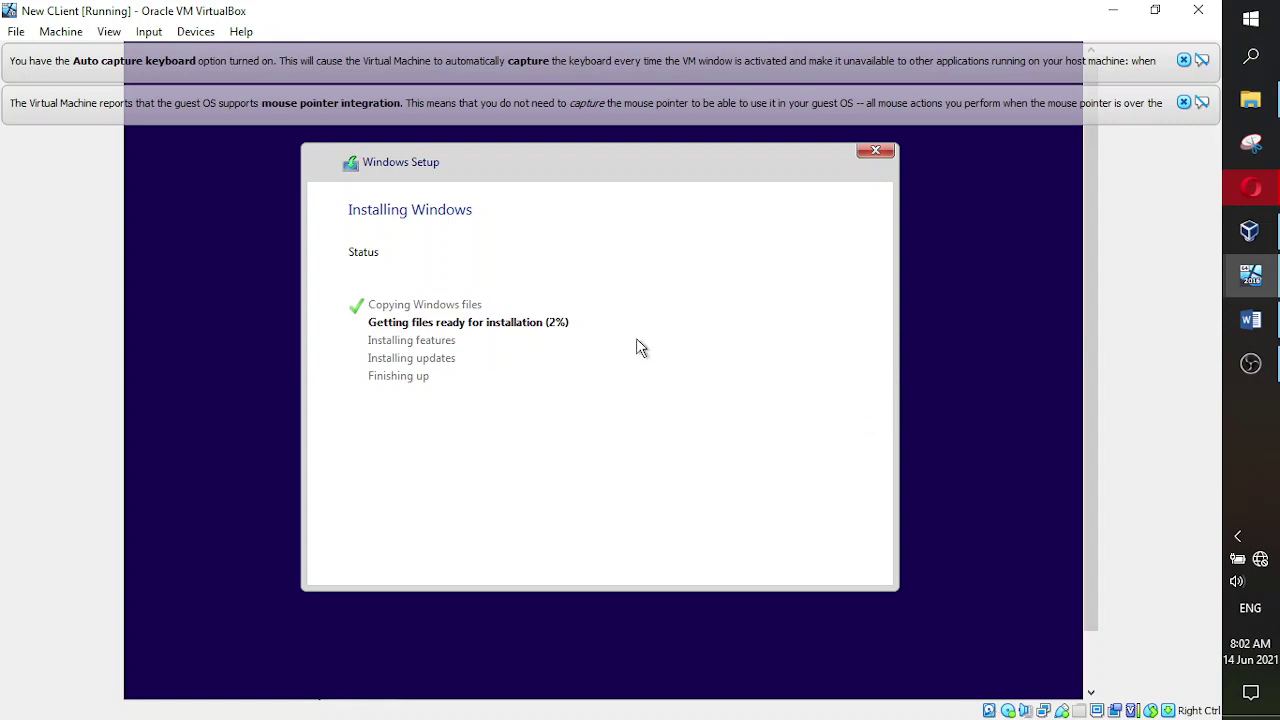
- Bring the OBS Studio recording window in front while Setup gets files ready
click(1253, 365)
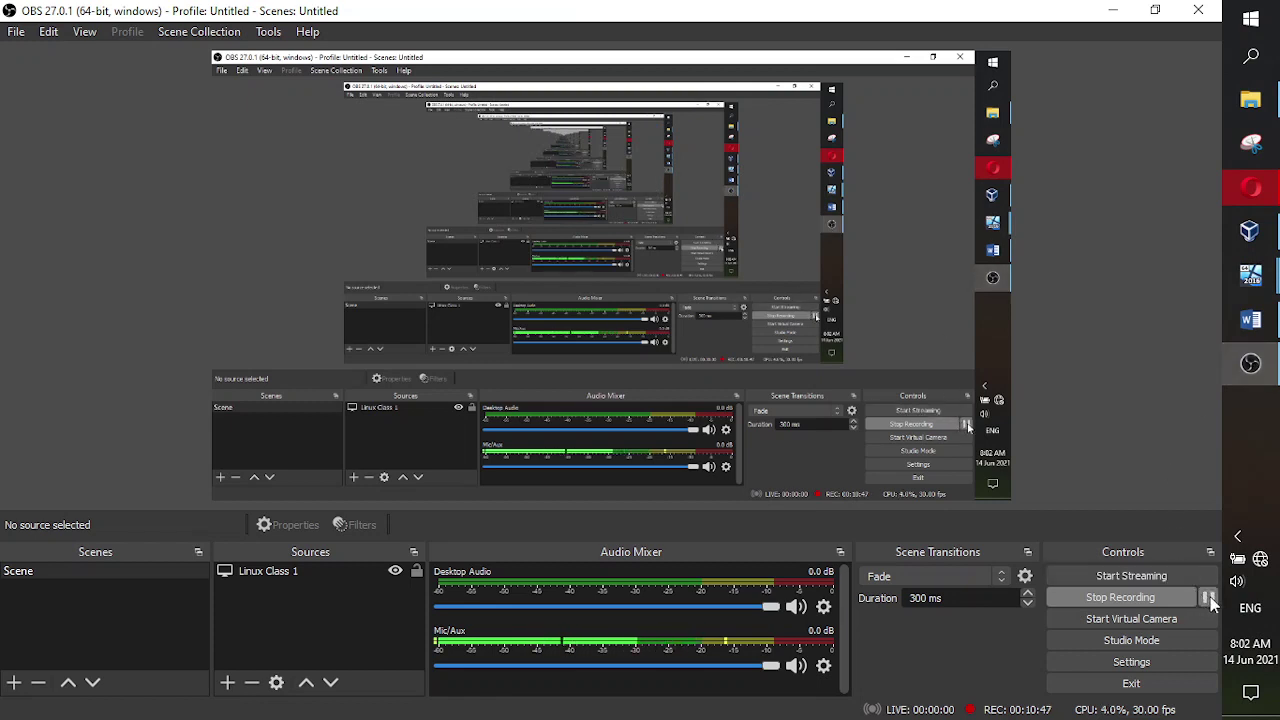
- Pause and resume the OBS recording, then return to the VM's installation progress
click(1208, 598)
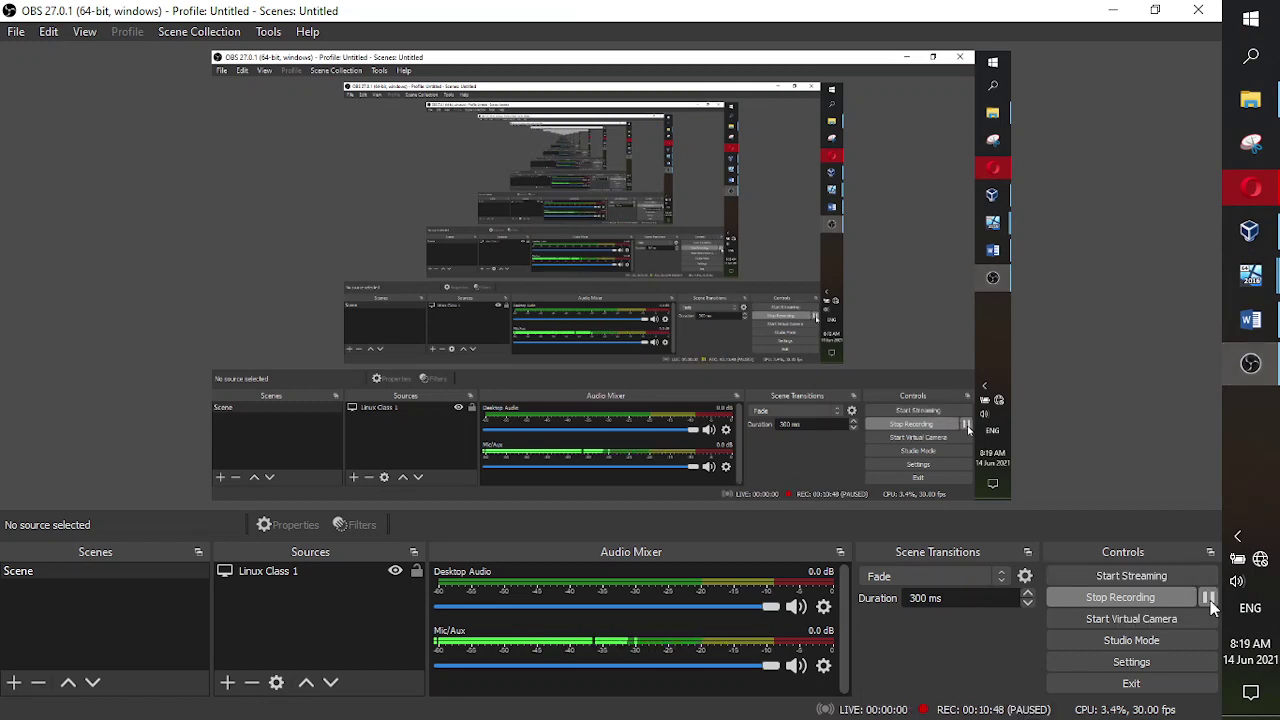
click(1208, 598)
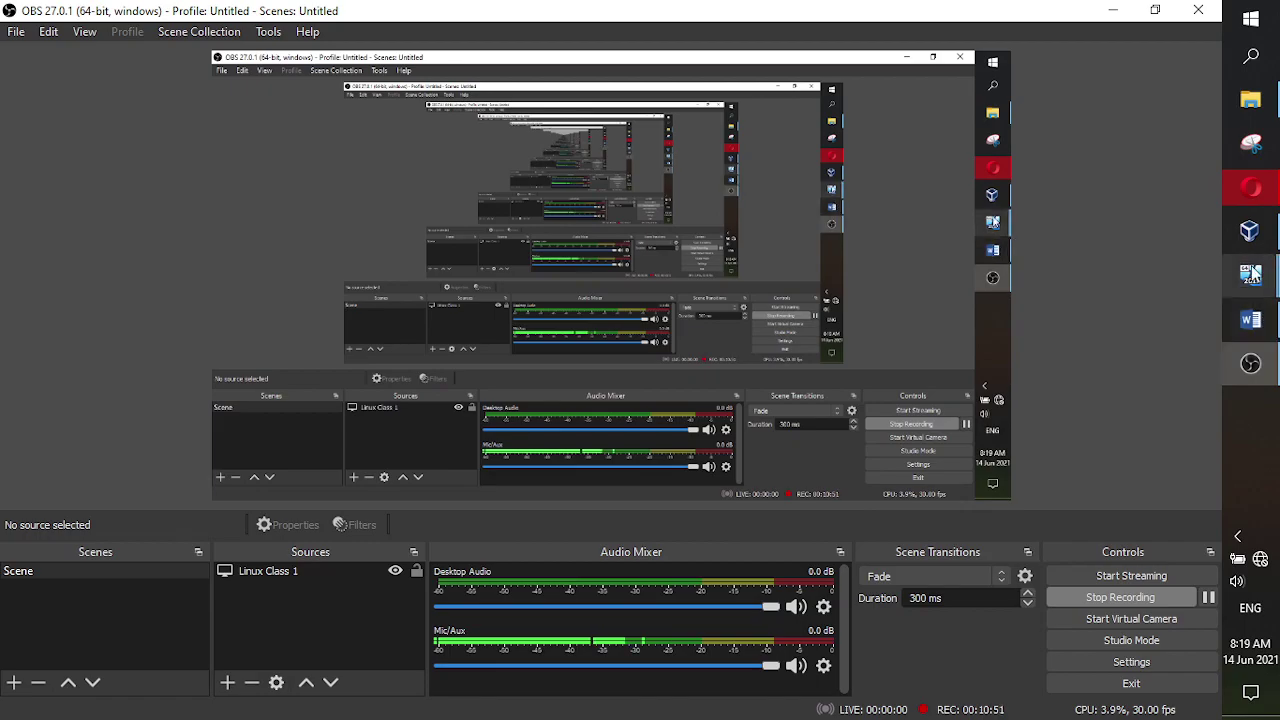
click(1251, 275)
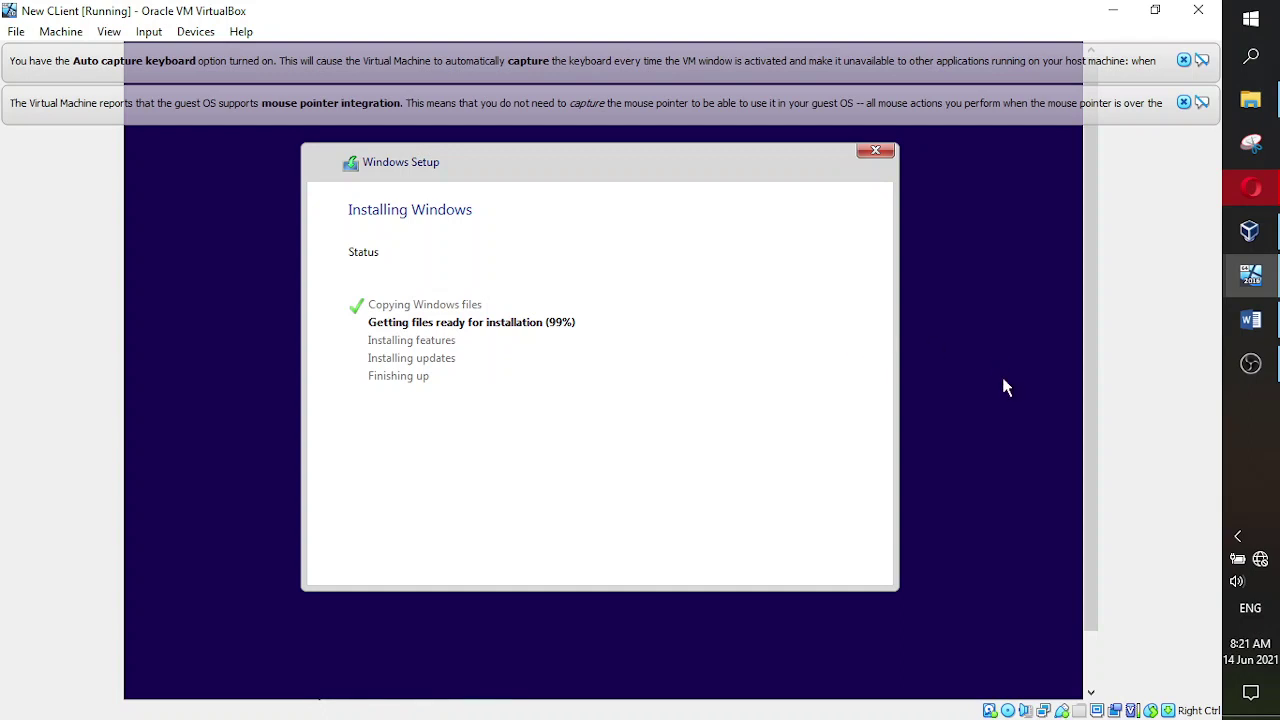
- Switch to OBS Studio and back to New CLient, now restarting past the Windows logo
click(1251, 365)
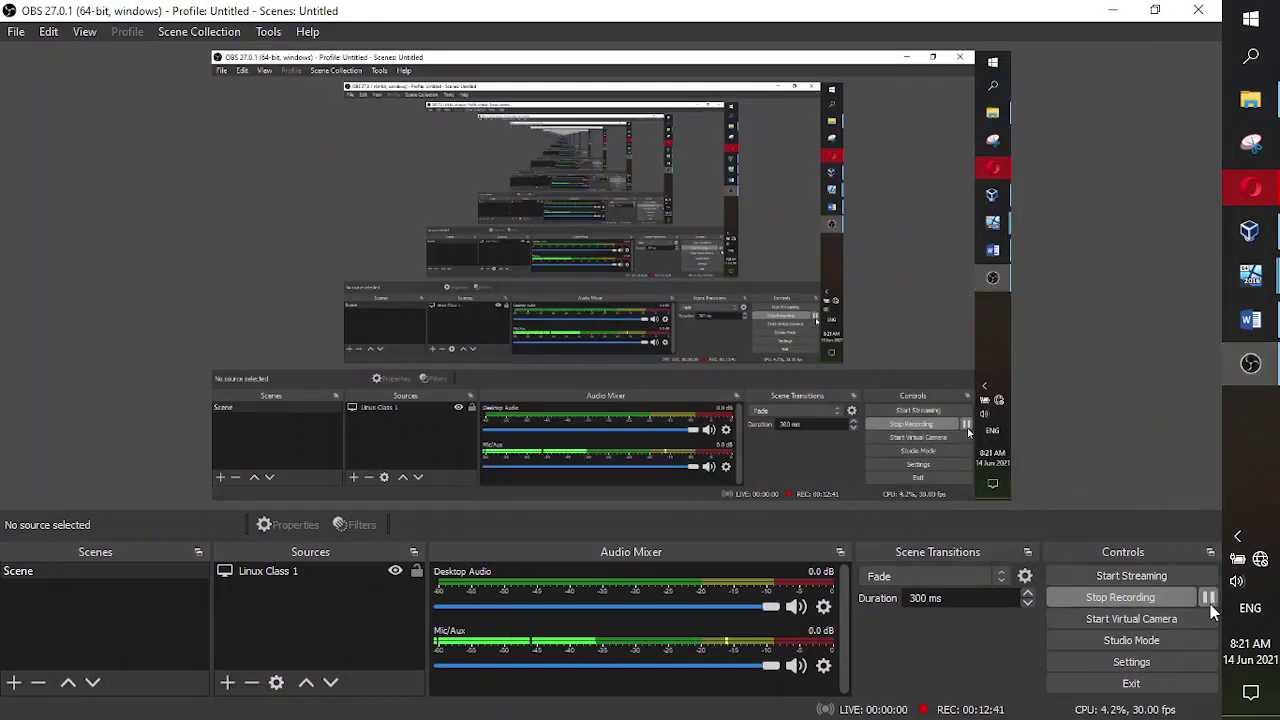
click(1251, 365)
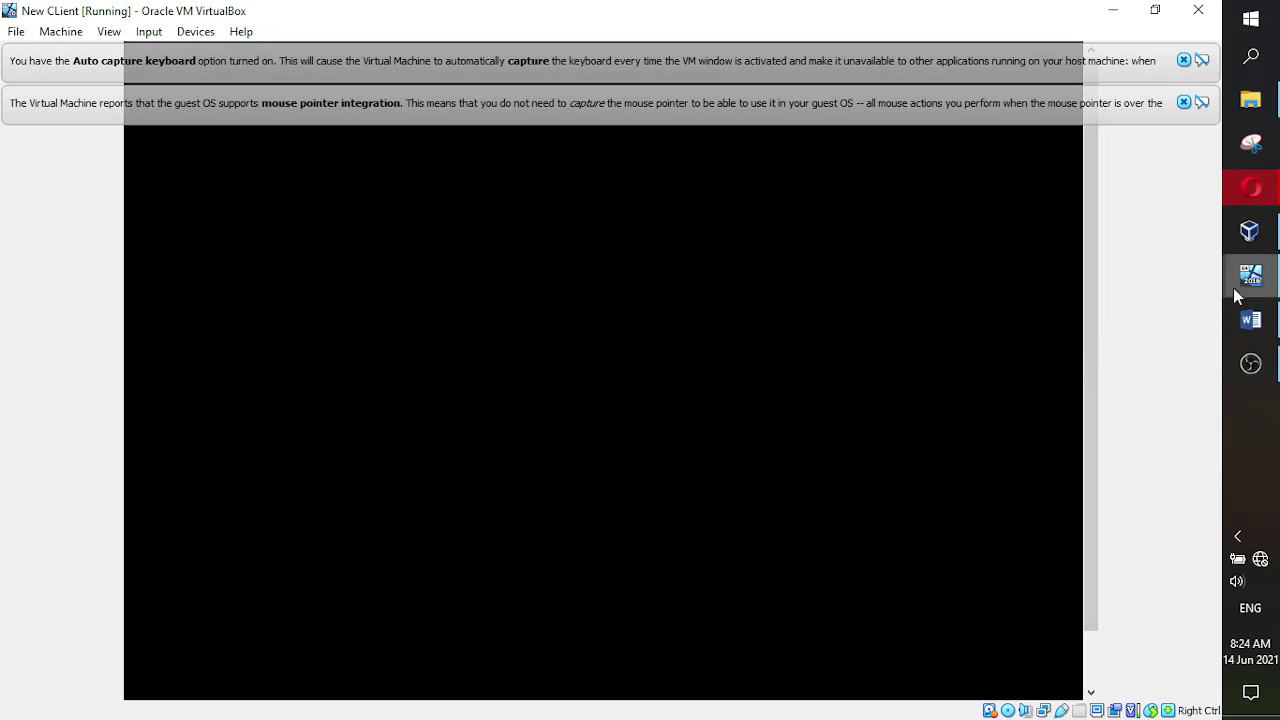
- Let New CLient keep rebooting into Windows, then bring the Word class agenda forward
click(1250, 320)
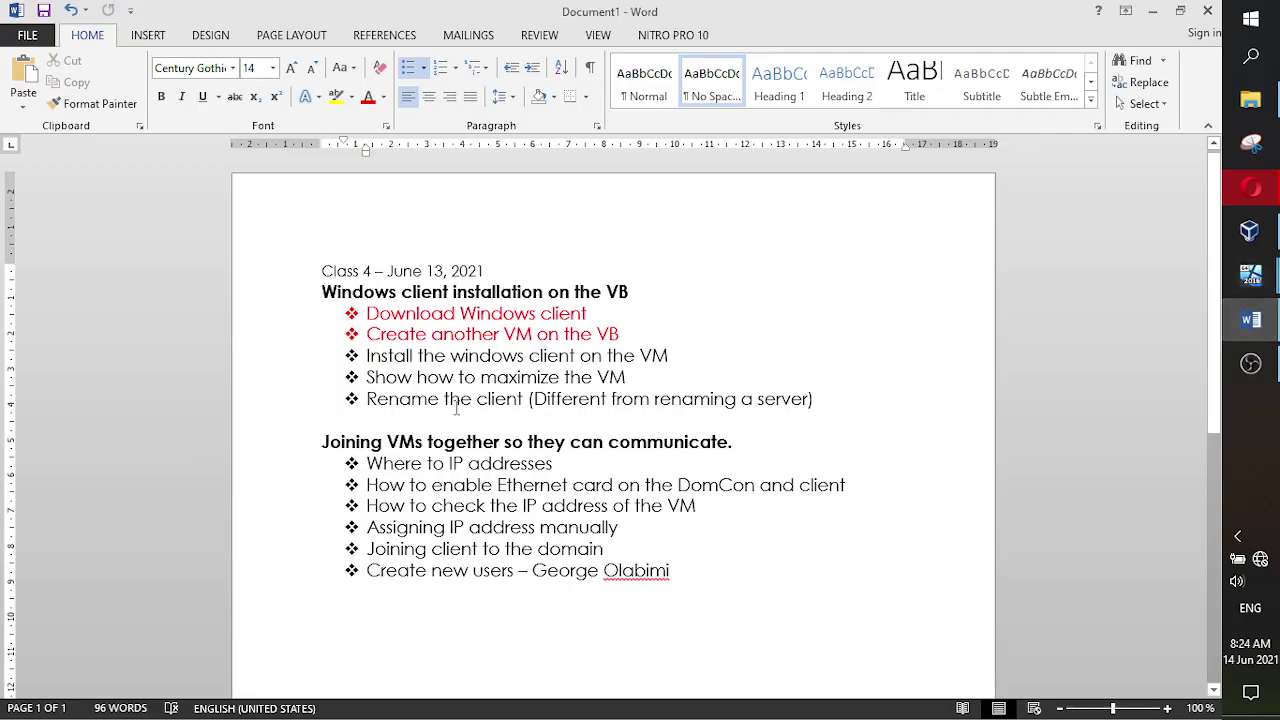
- Highlight the 'Install the windows client on the VM' line, then go back to the restarting VM
drag(682, 355, 370, 357)
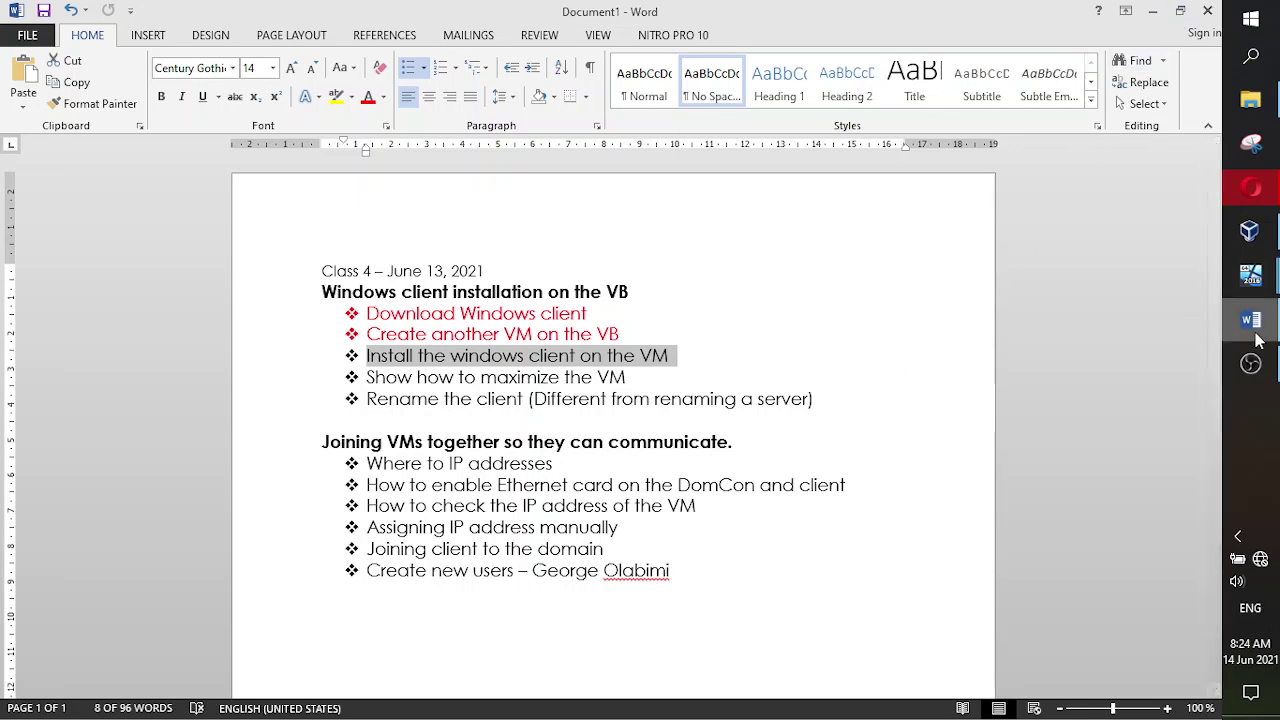
click(1250, 275)
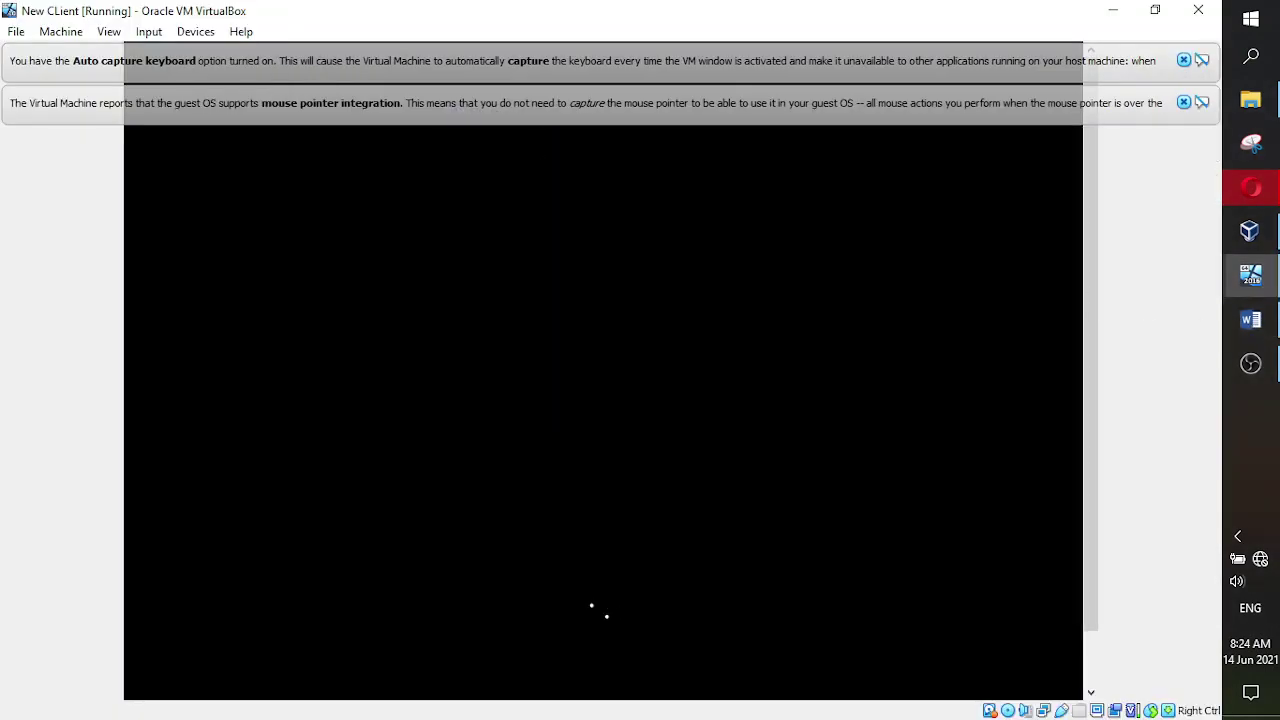
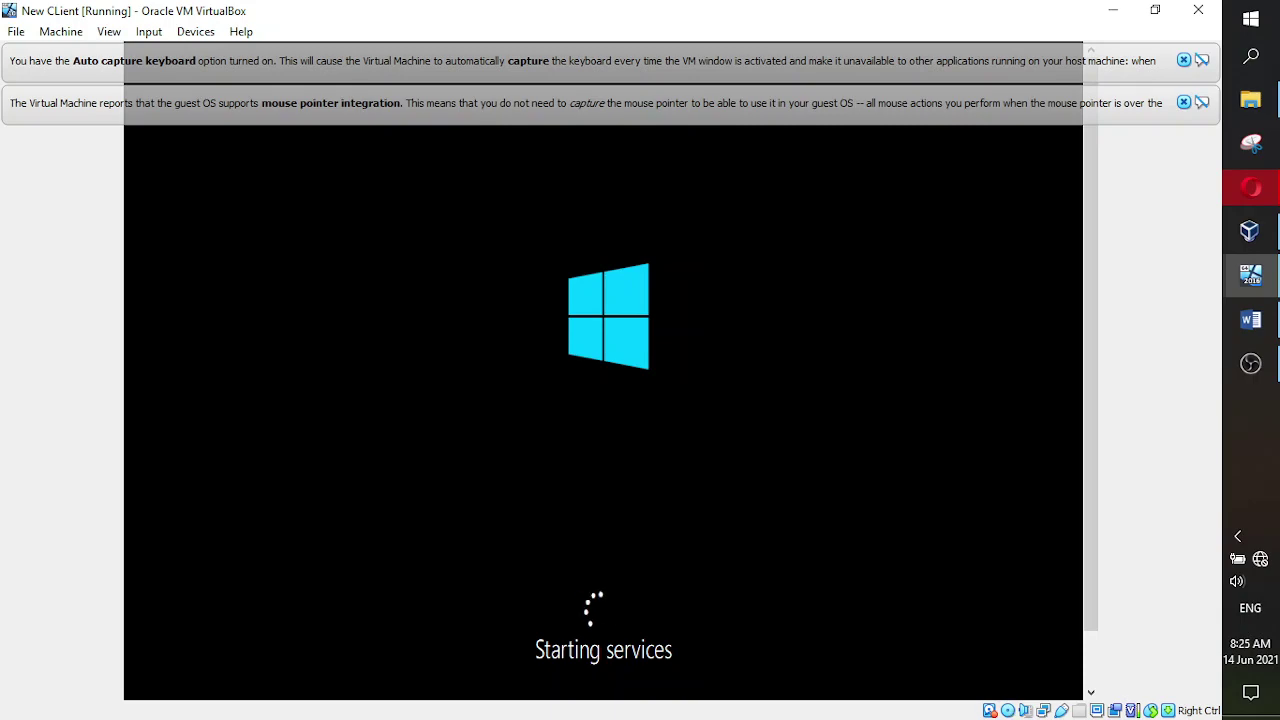
- Glance at OBS Studio and the class checklist, then return to the VM
click(1252, 382)
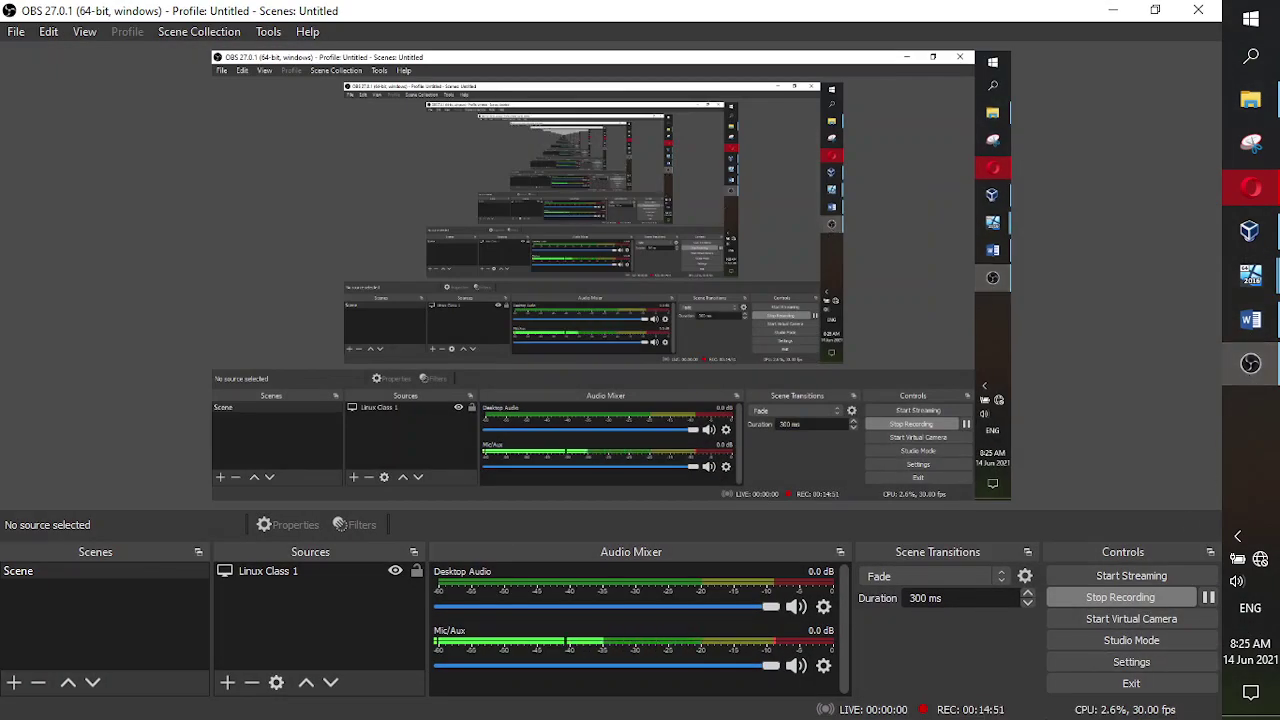
mouse_move(1262, 372)
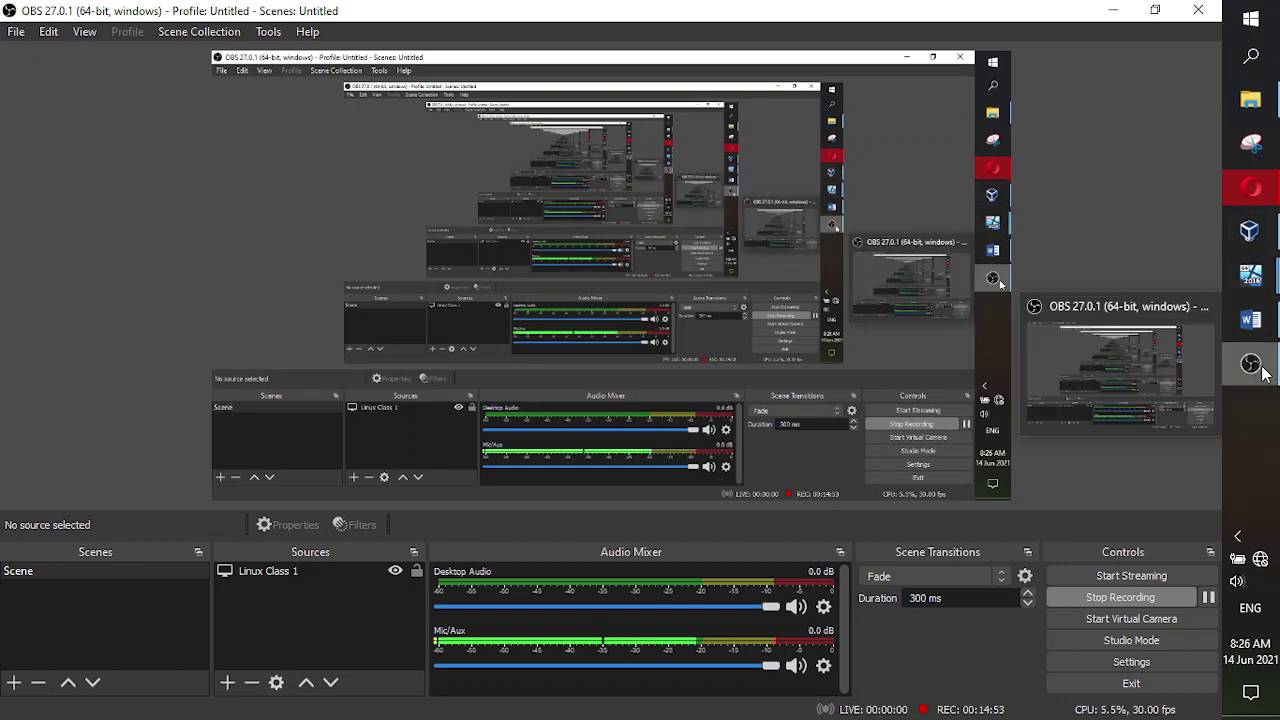
click(1252, 366)
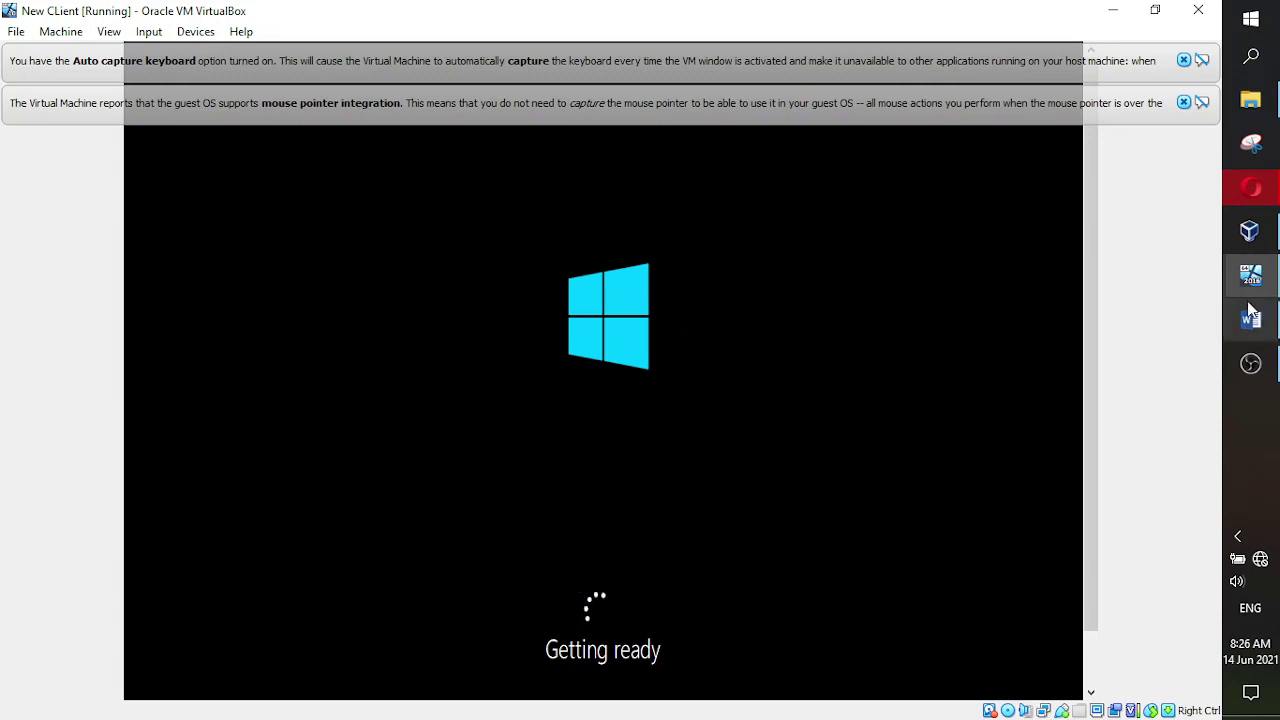
mouse_move(1254, 362)
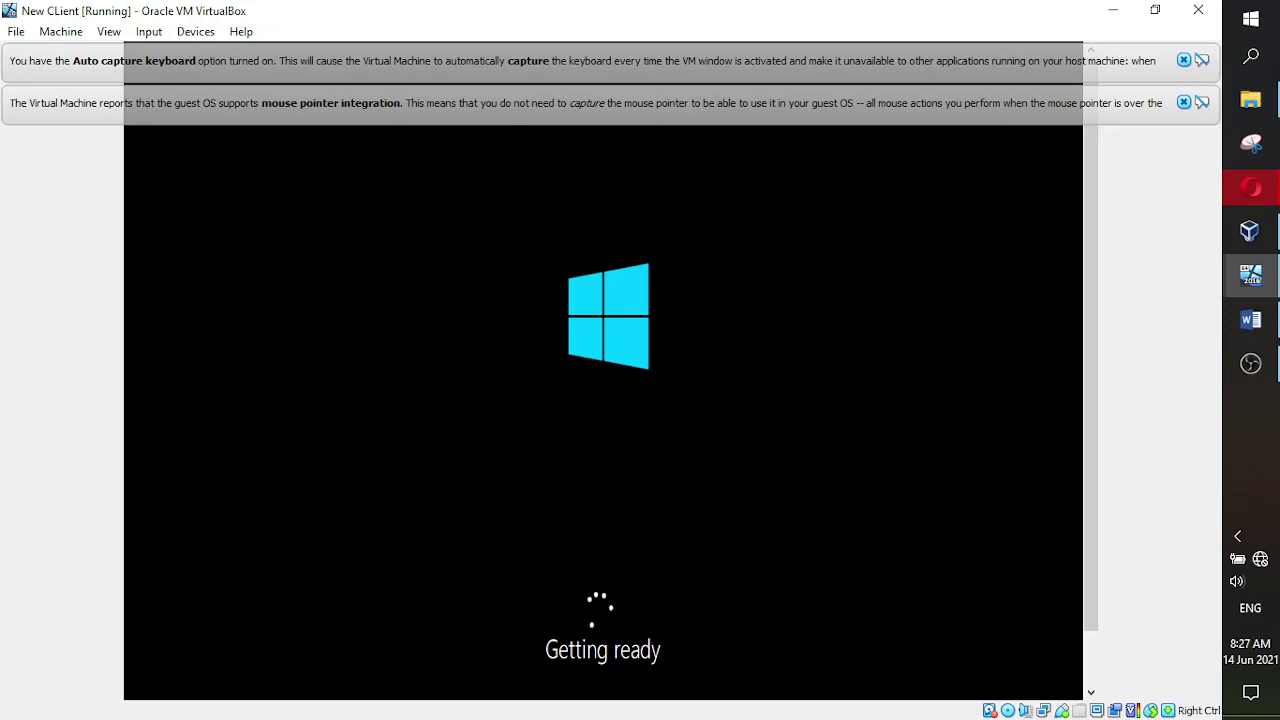
click(1251, 319)
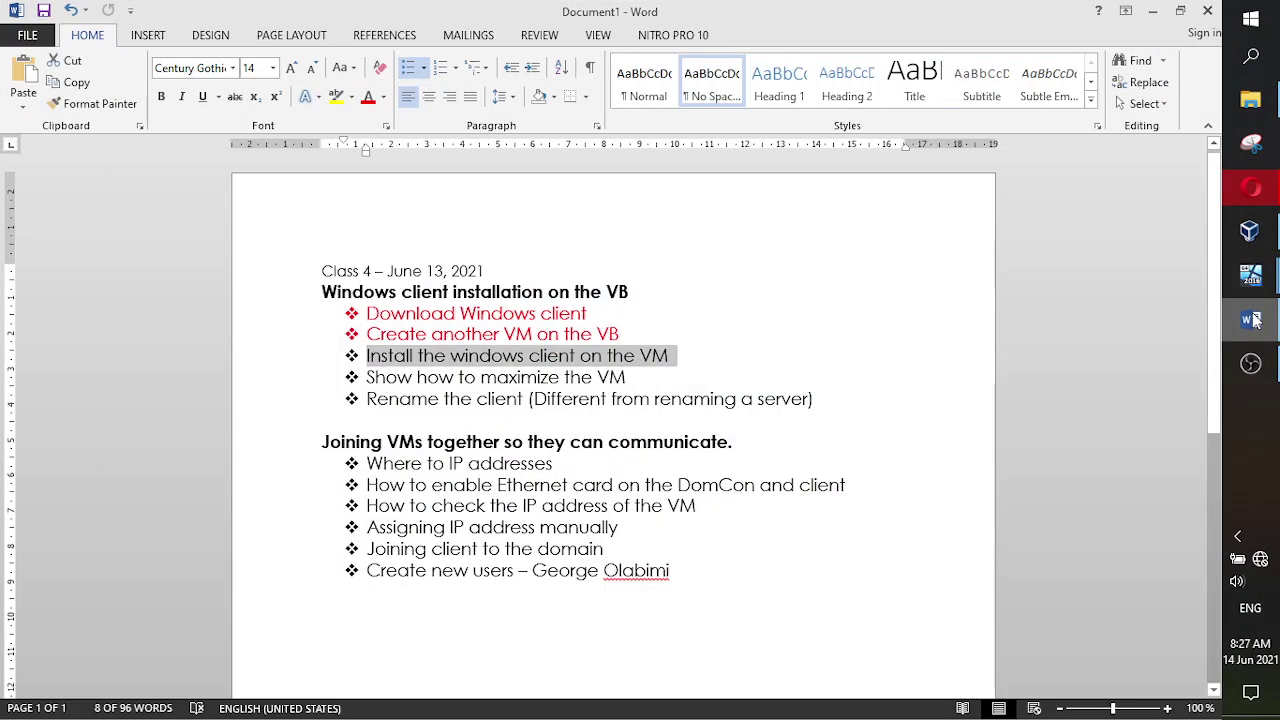
click(1251, 319)
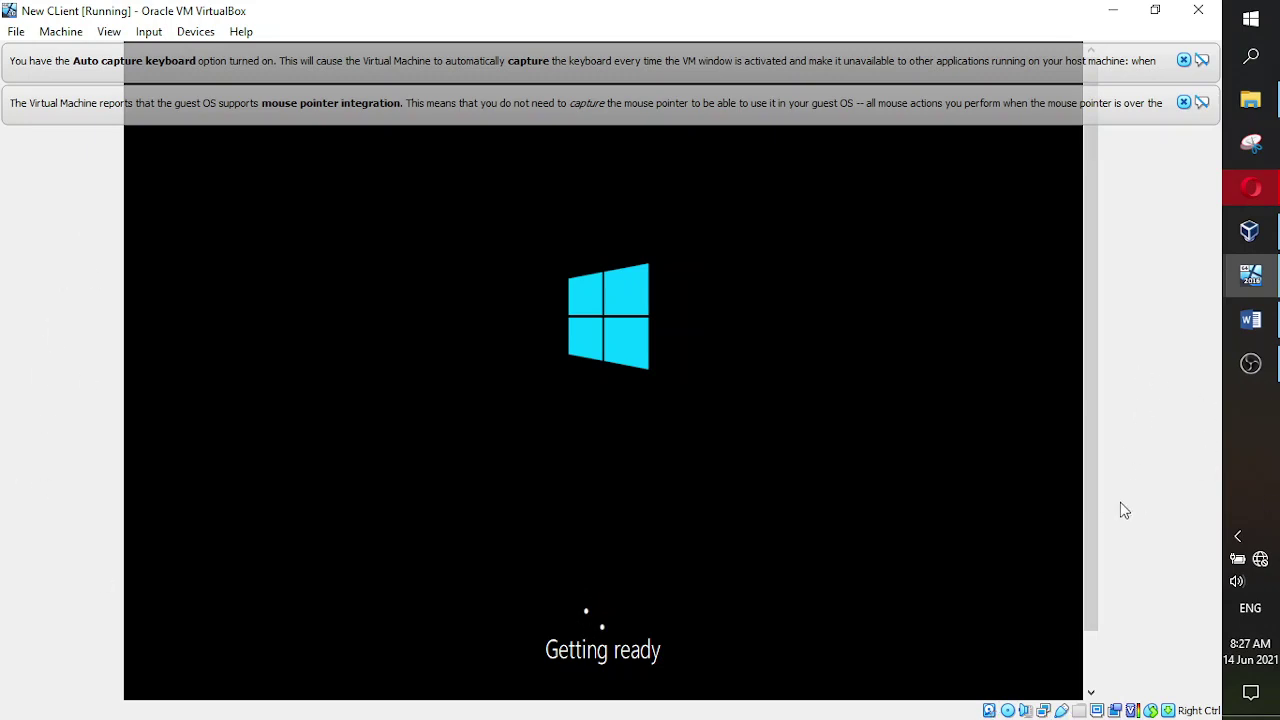
- Wait for setup's region page, then pause the OBS recording and minimize OBS
scroll(1090, 497, down, 1)
scroll(1091, 496, down, 3)
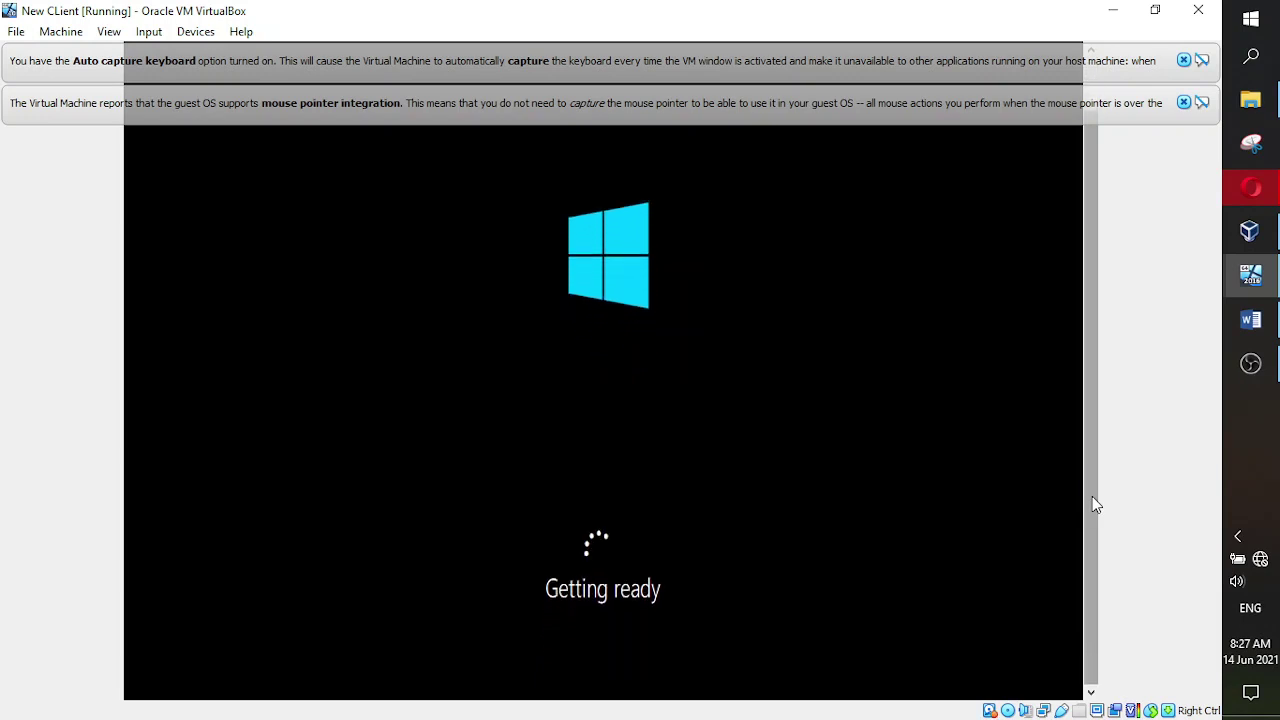
scroll(1092, 496, up, 4)
scroll(1092, 496, down, 4)
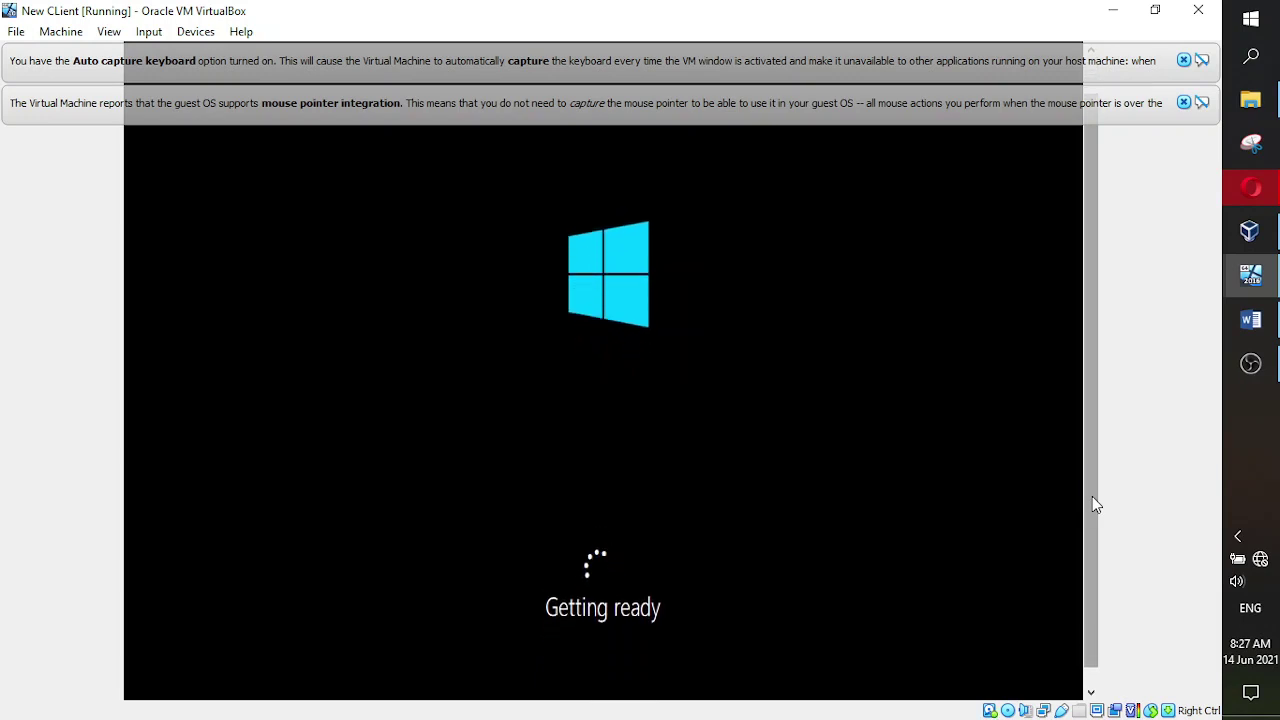
scroll(1092, 496, up, 4)
scroll(1092, 496, down, 4)
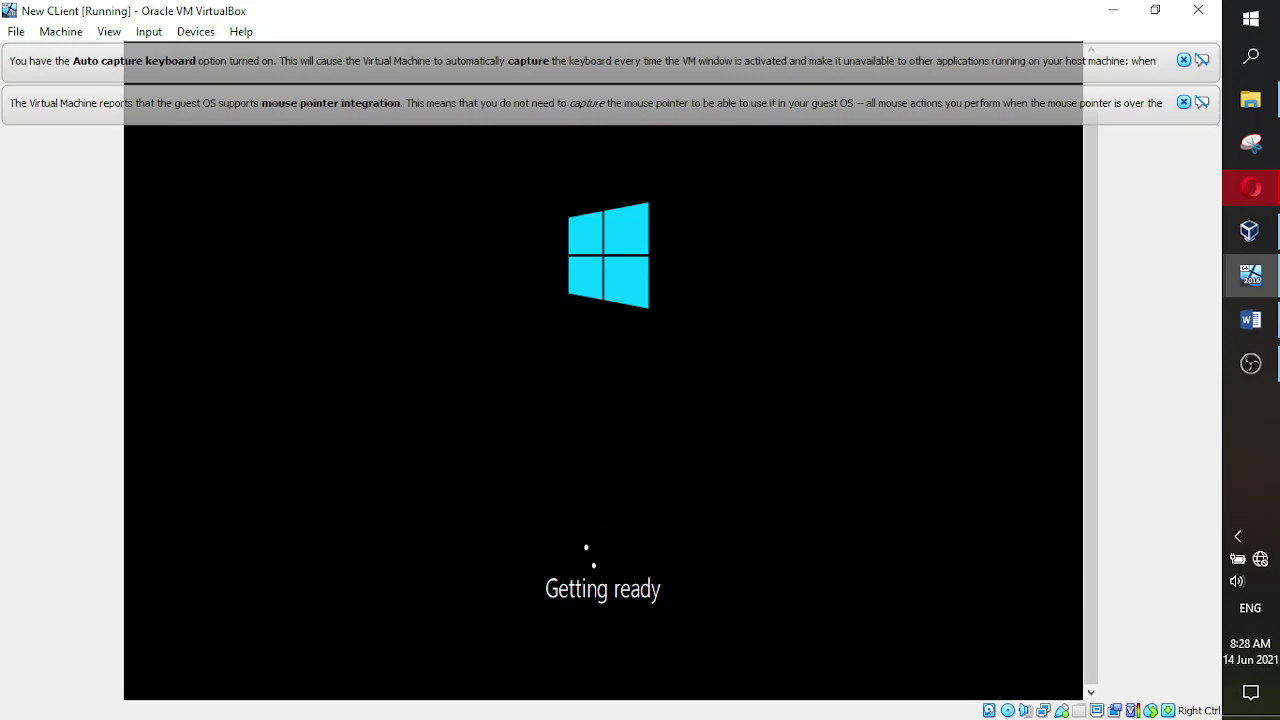
click(1253, 366)
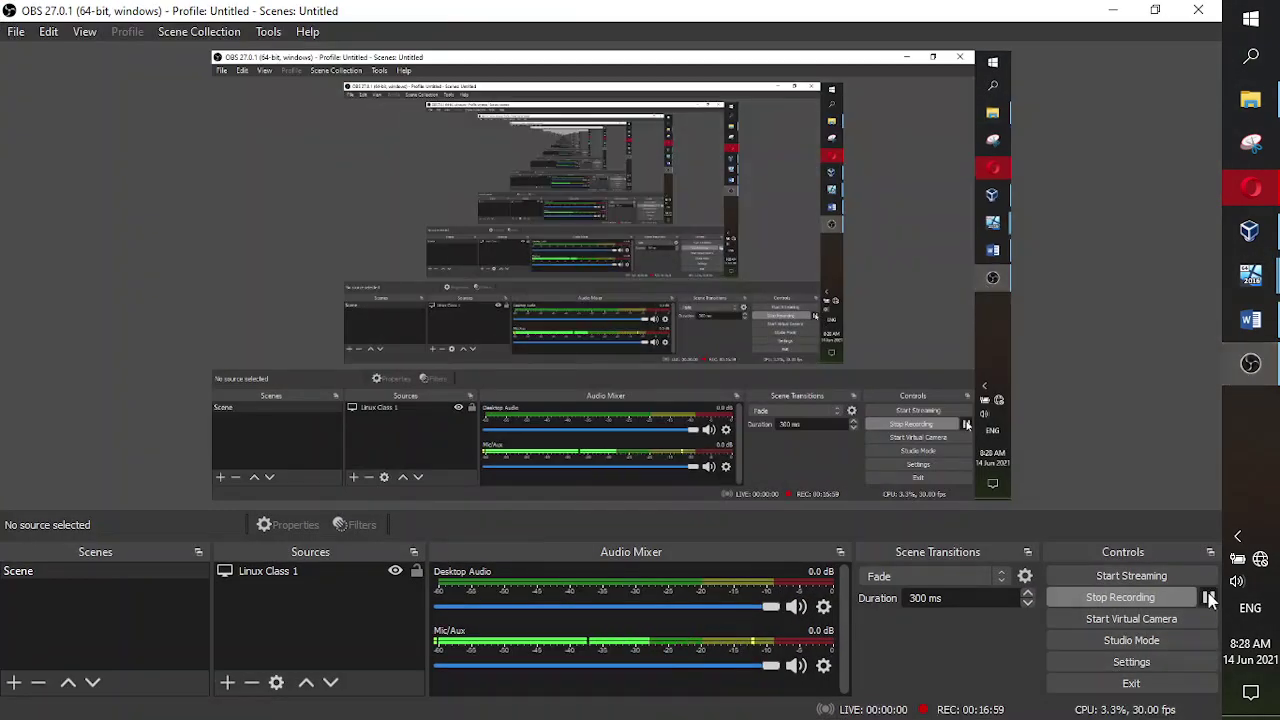
click(1210, 597)
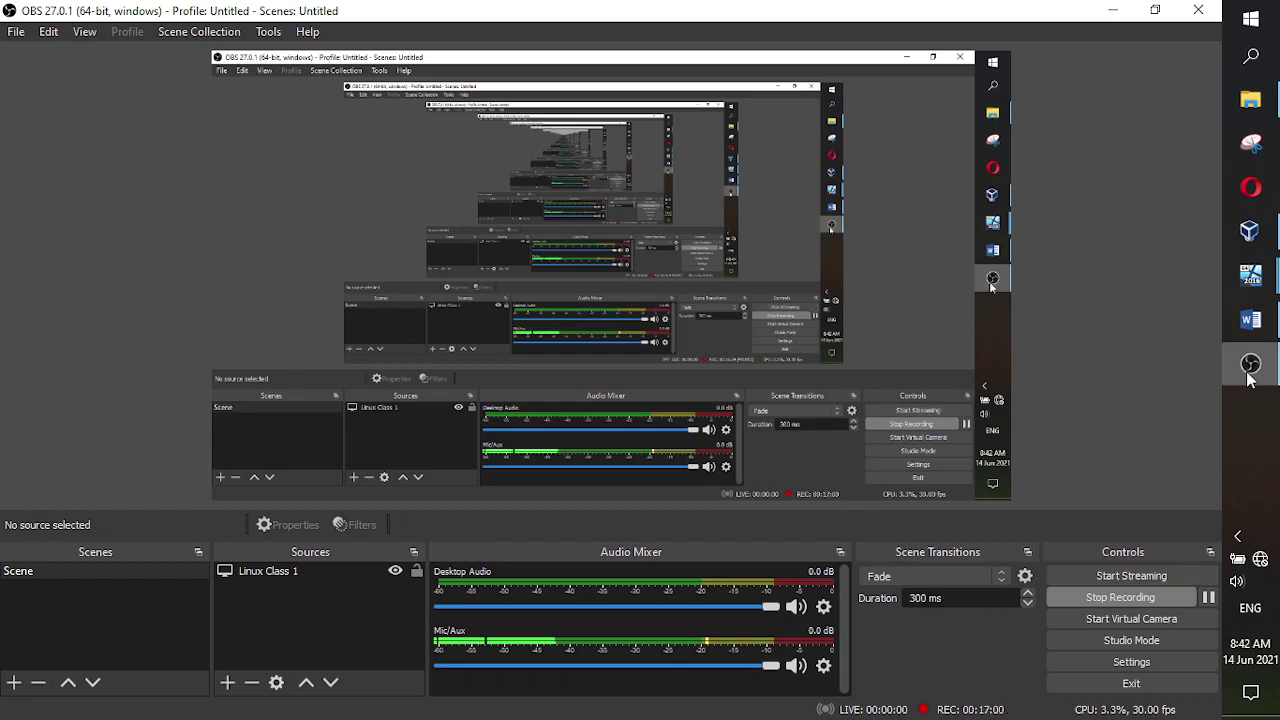
click(1251, 364)
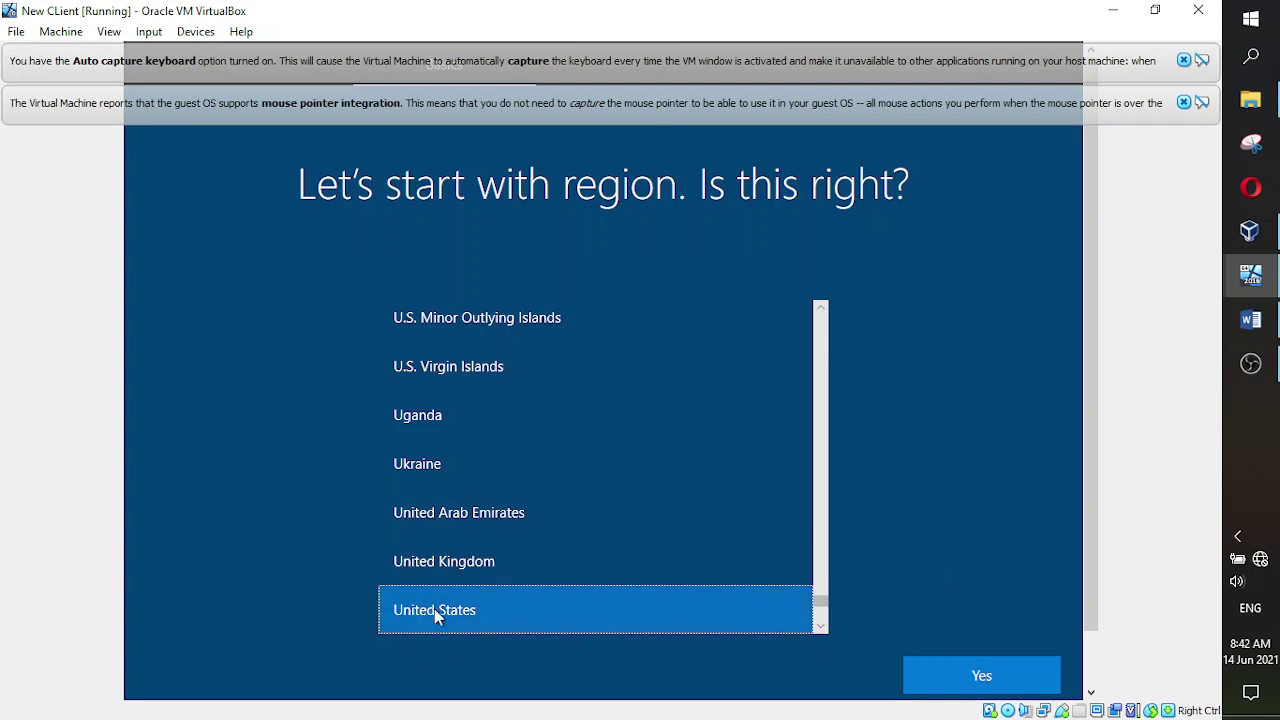
- Confirm United States as the region and dismiss both VirtualBox notification bars
click(981, 679)
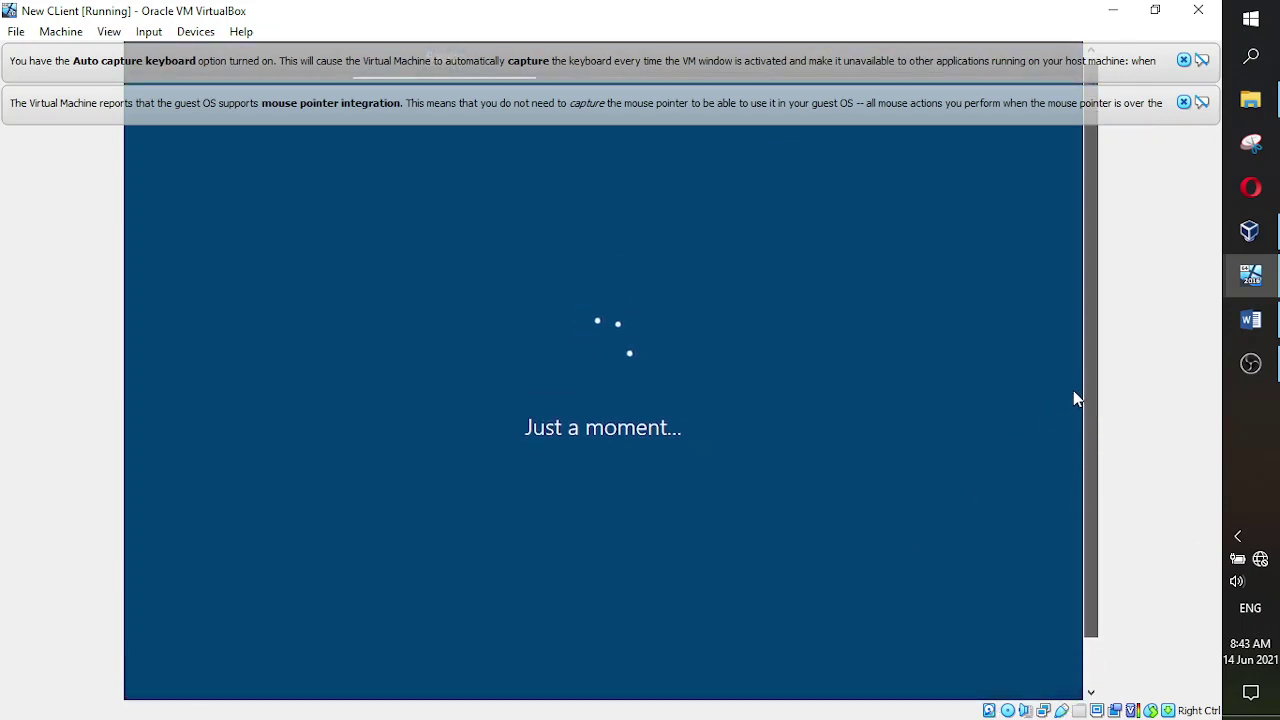
click(1185, 103)
click(1185, 61)
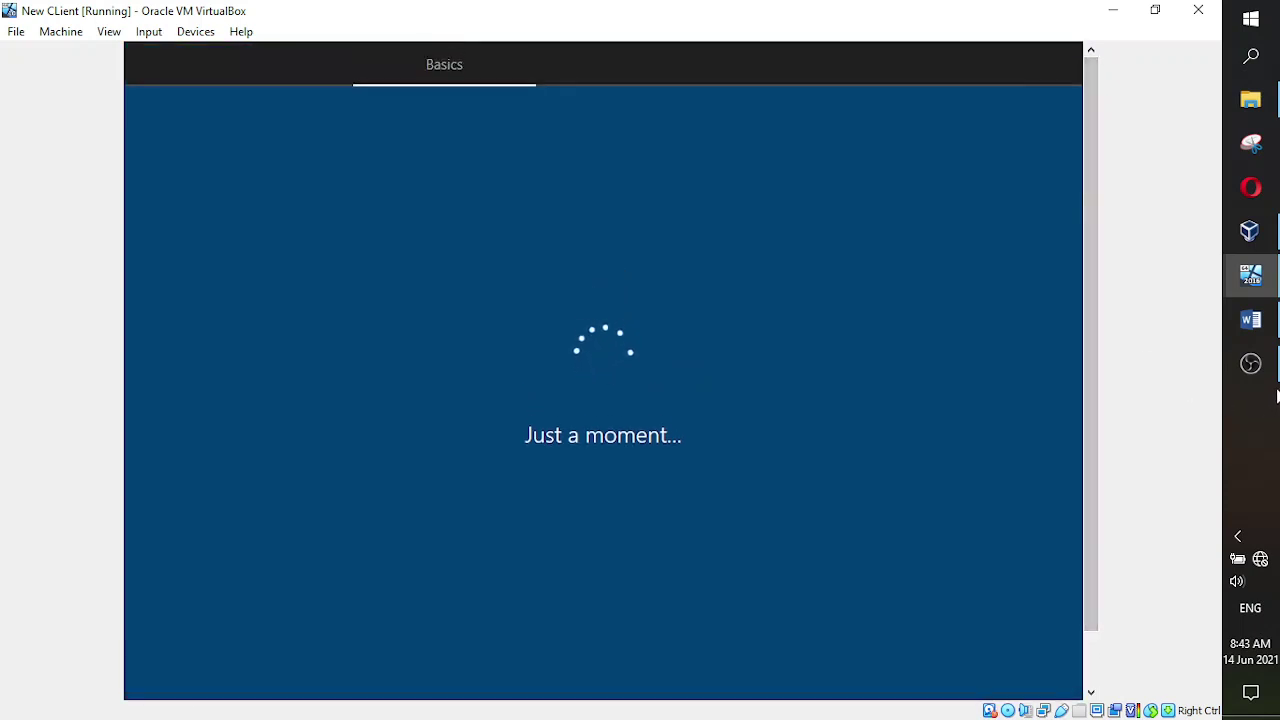
- Accept the US keyboard layout and skip adding a second layout
mouse_move(1270, 391)
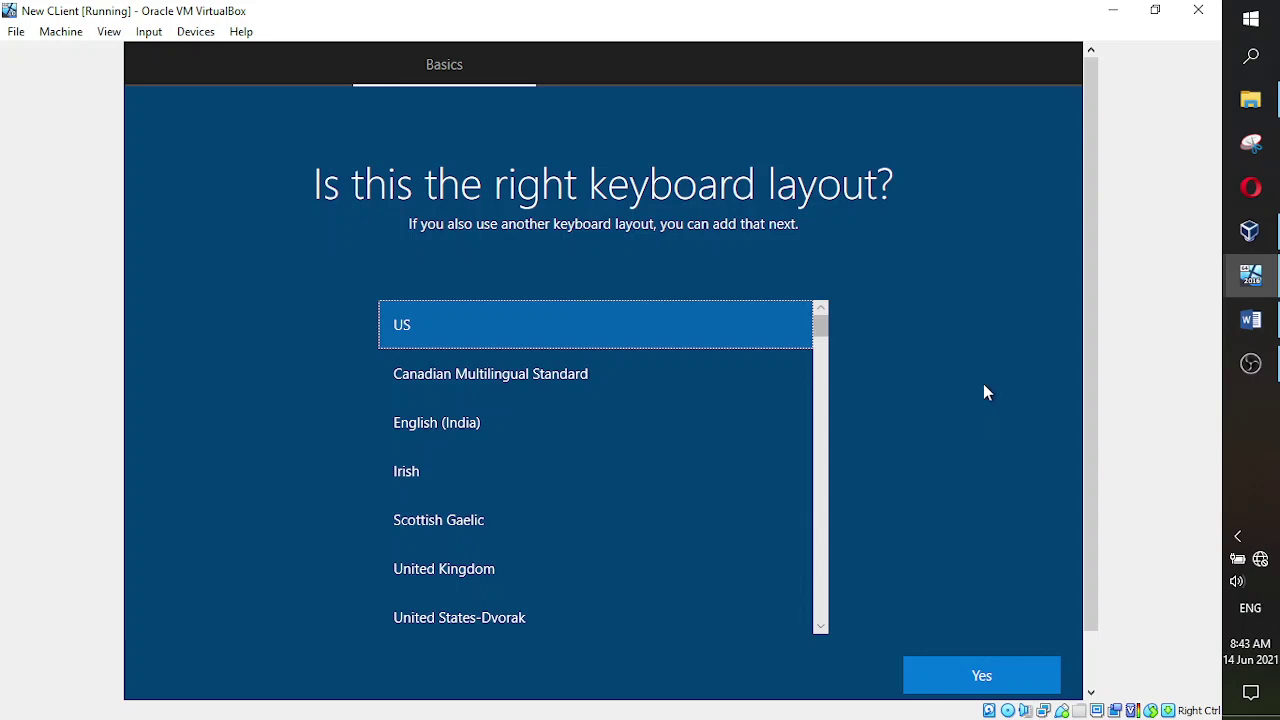
scroll(1090, 280, down, 1)
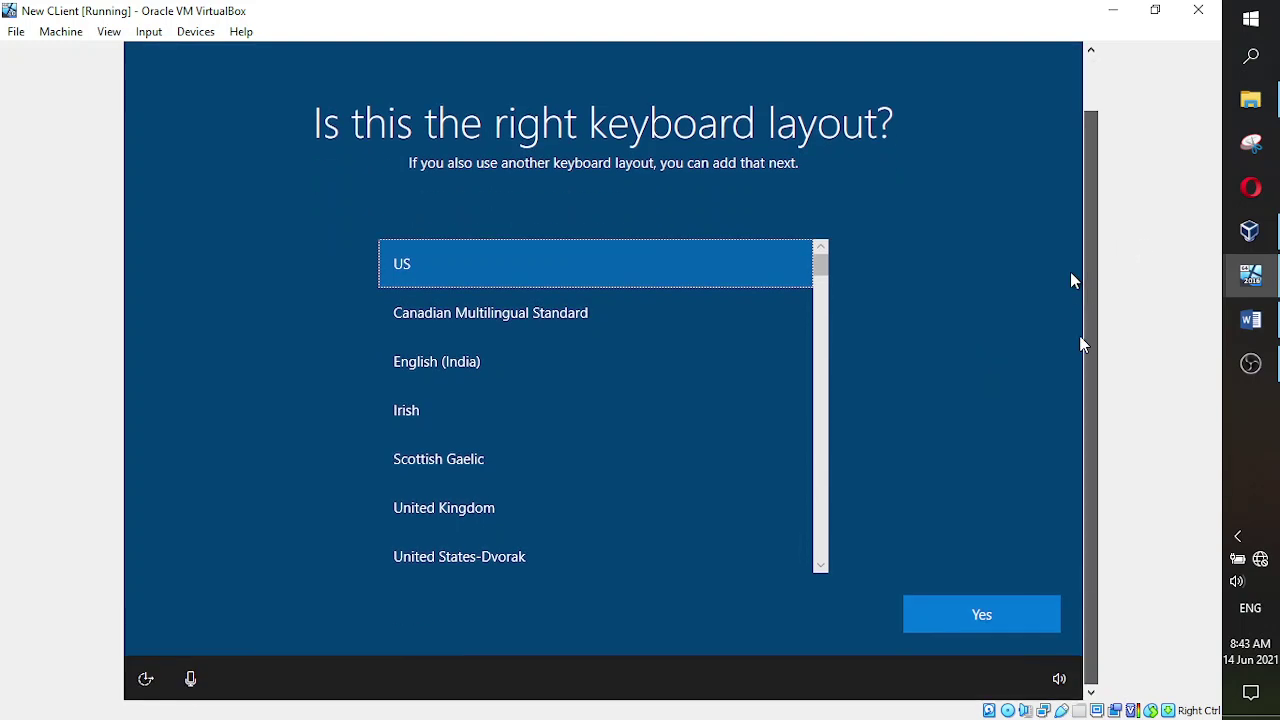
scroll(1090, 280, up, 1)
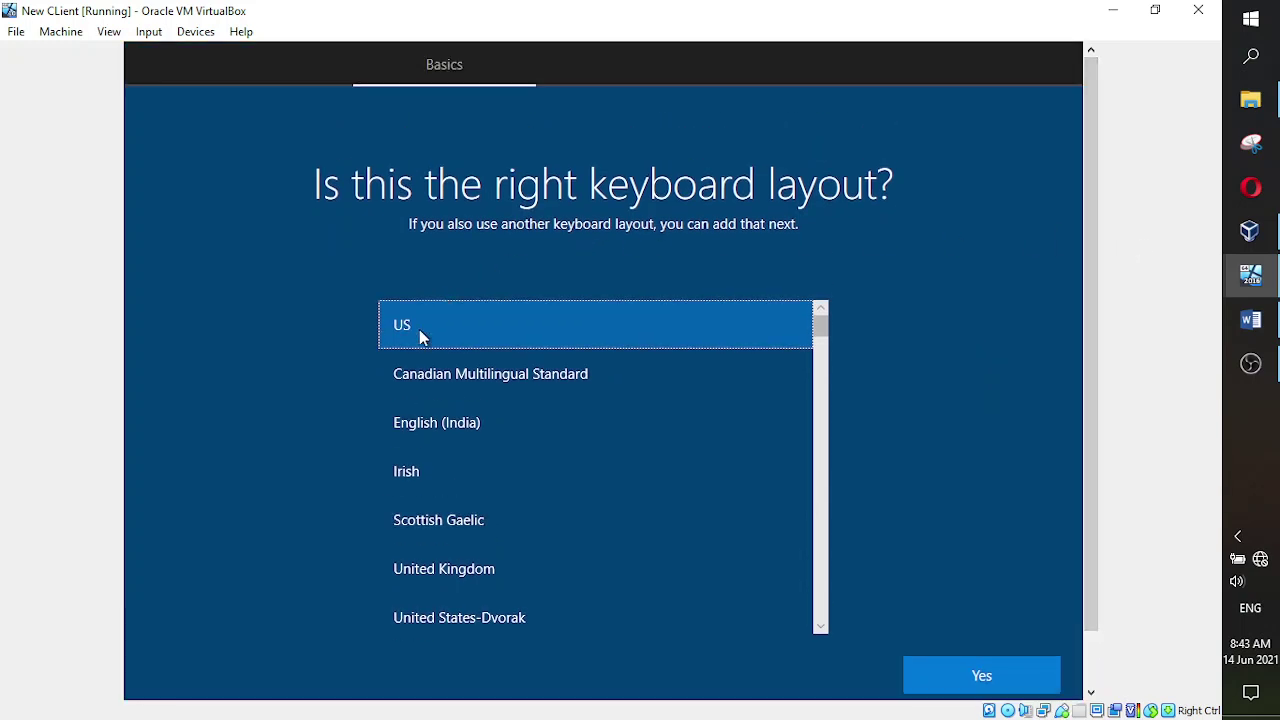
click(982, 677)
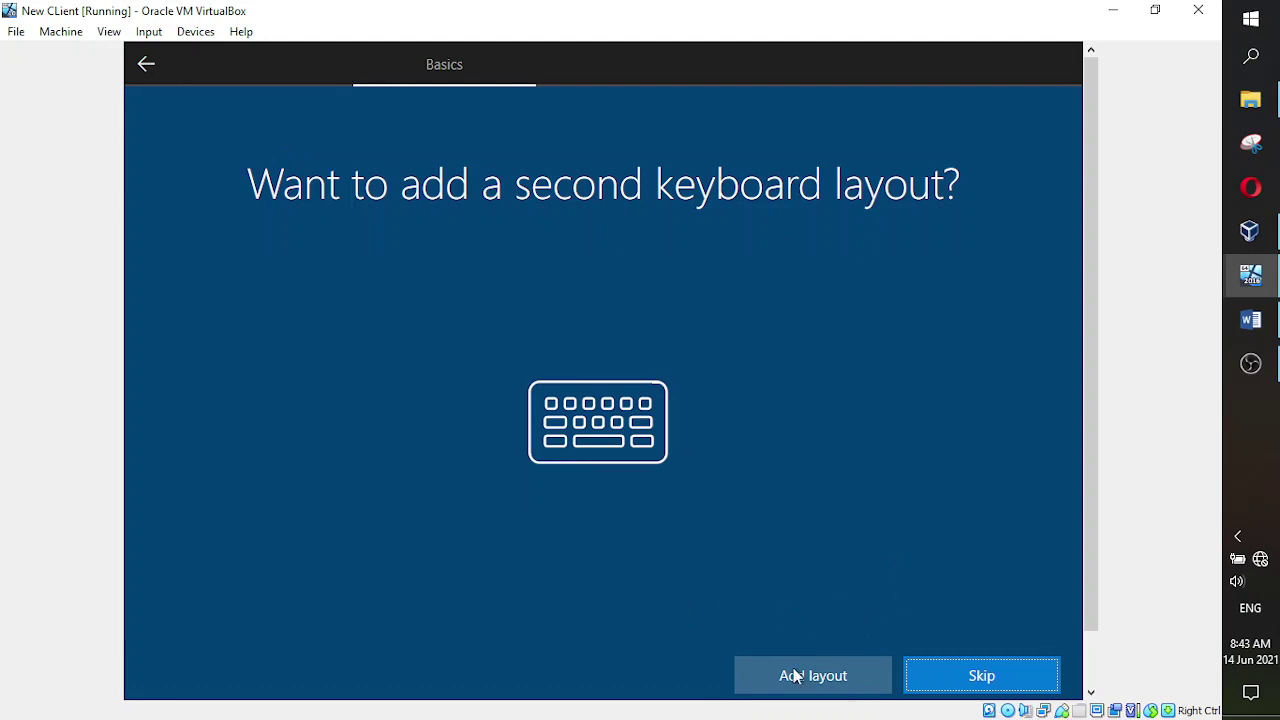
click(966, 678)
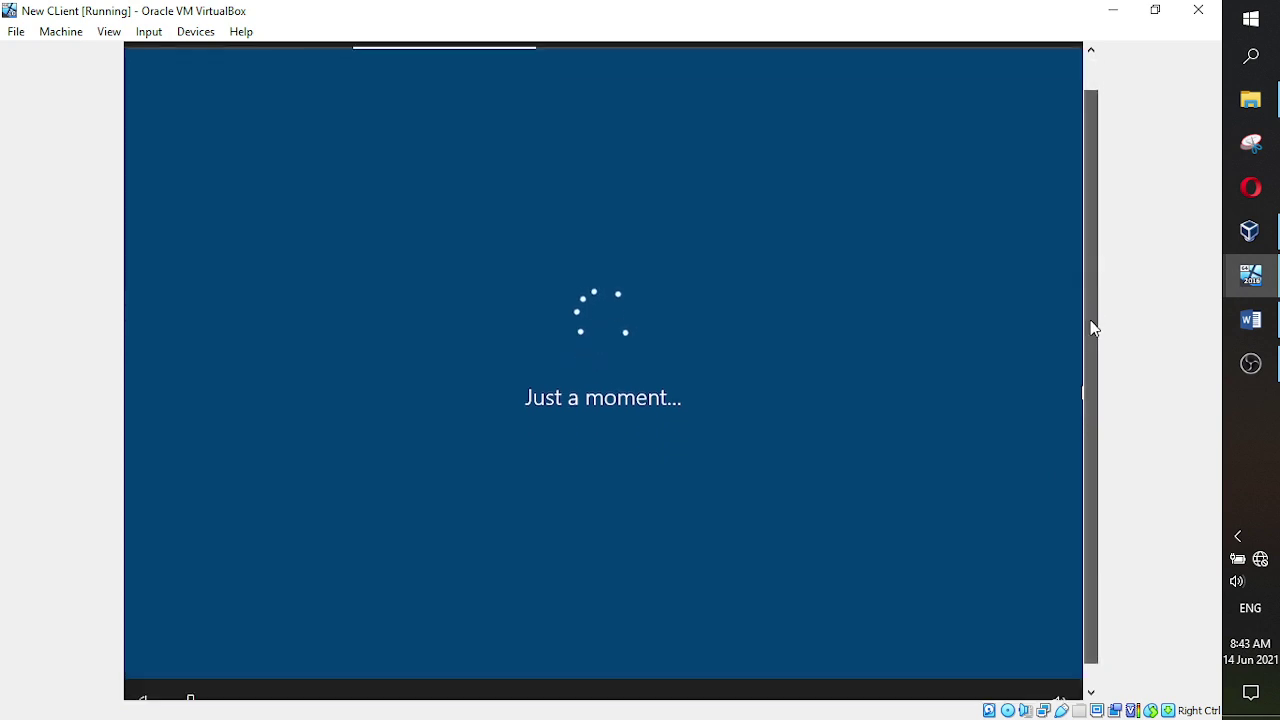
- Pause the OBS recording and minimize OBS while setup reaches the network page
mouse_move(1094, 312)
mouse_down()
mouse_move(1091, 222)
mouse_move(1094, 325)
mouse_up()
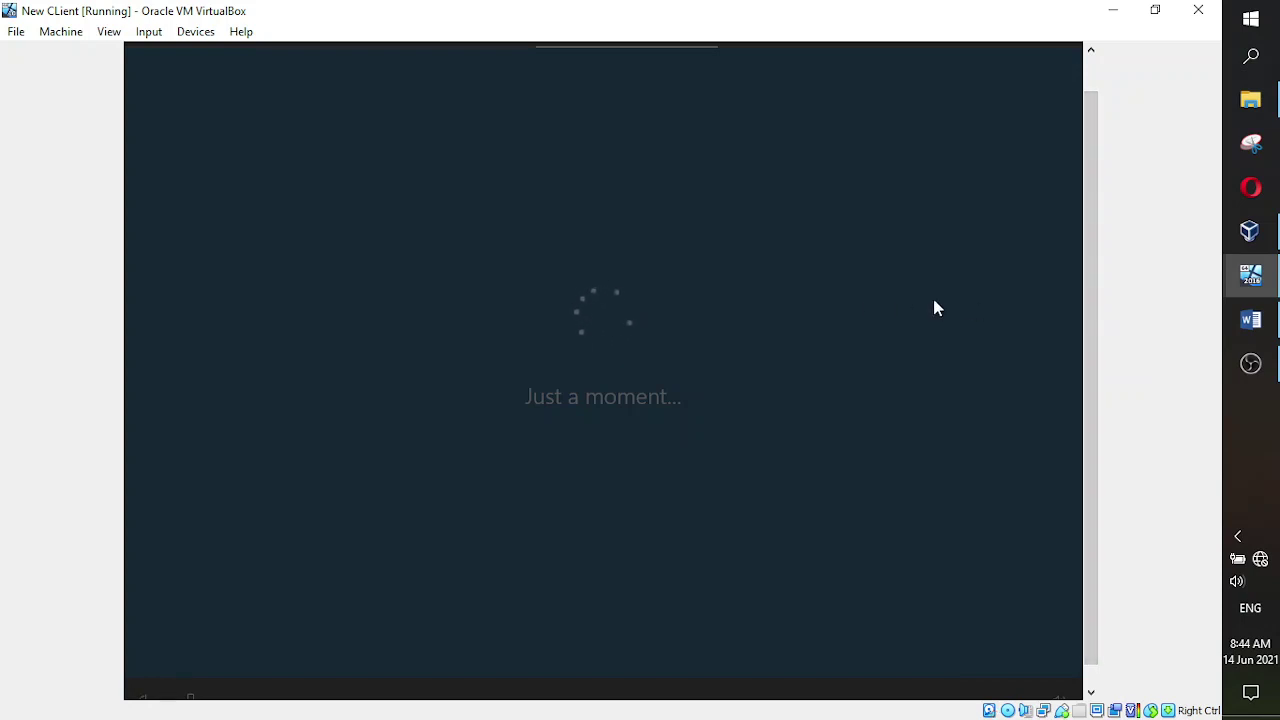
drag(1092, 430, 1080, 363)
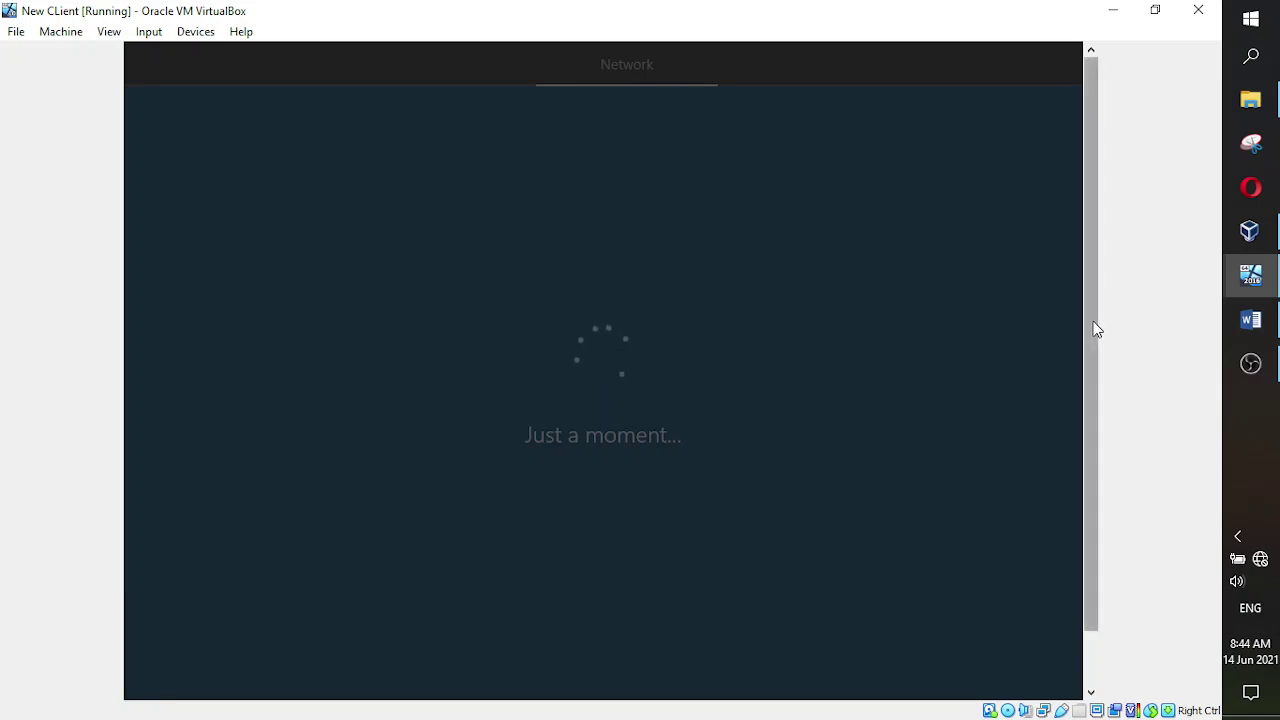
drag(1094, 326, 1093, 393)
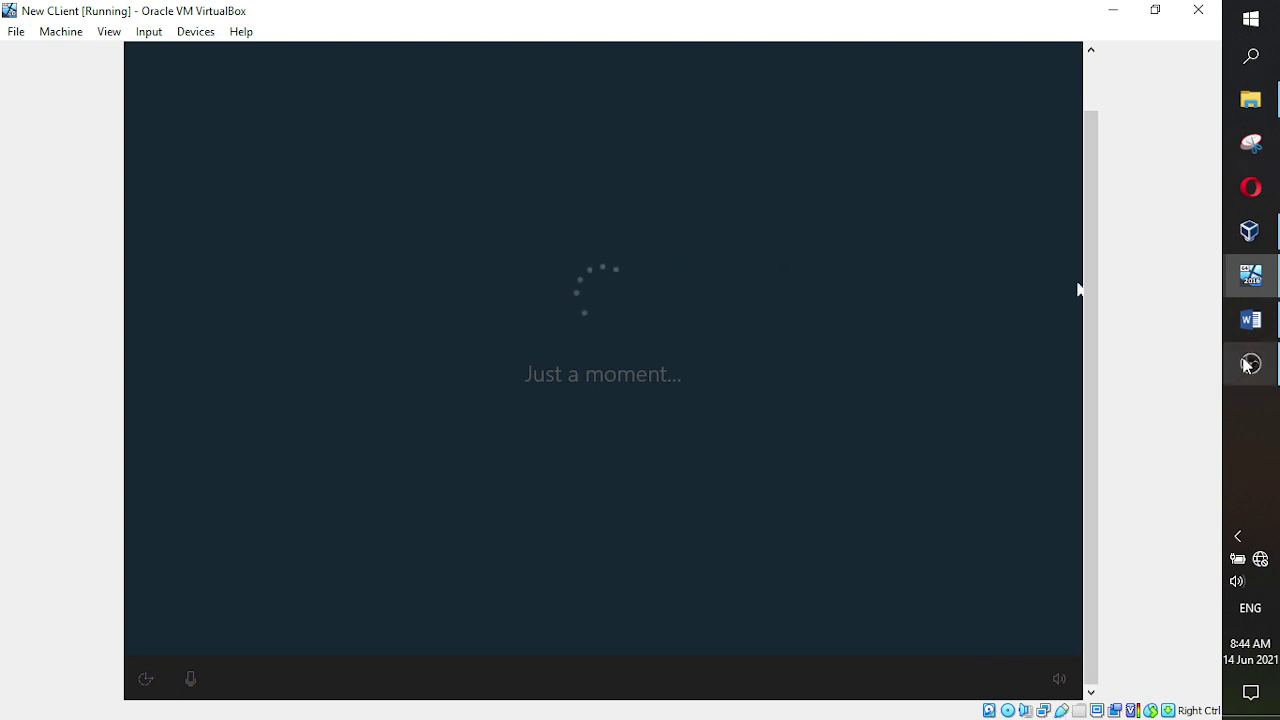
mouse_move(1250, 365)
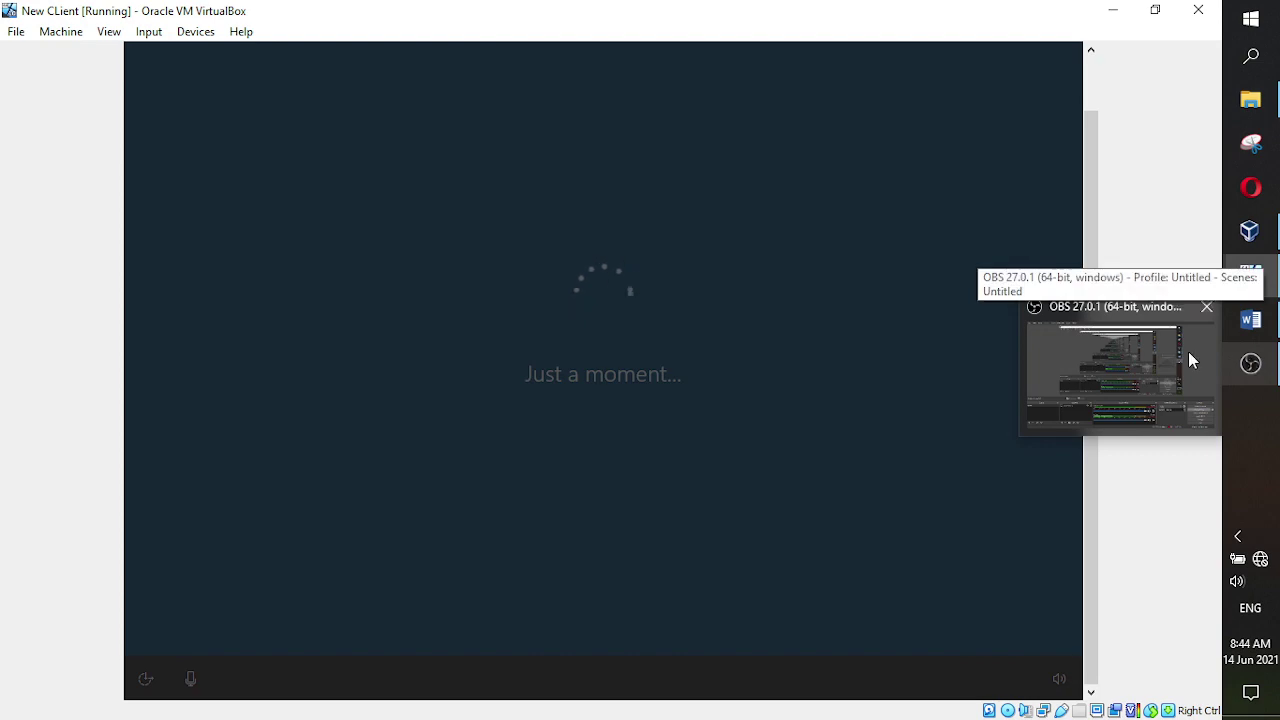
click(1251, 363)
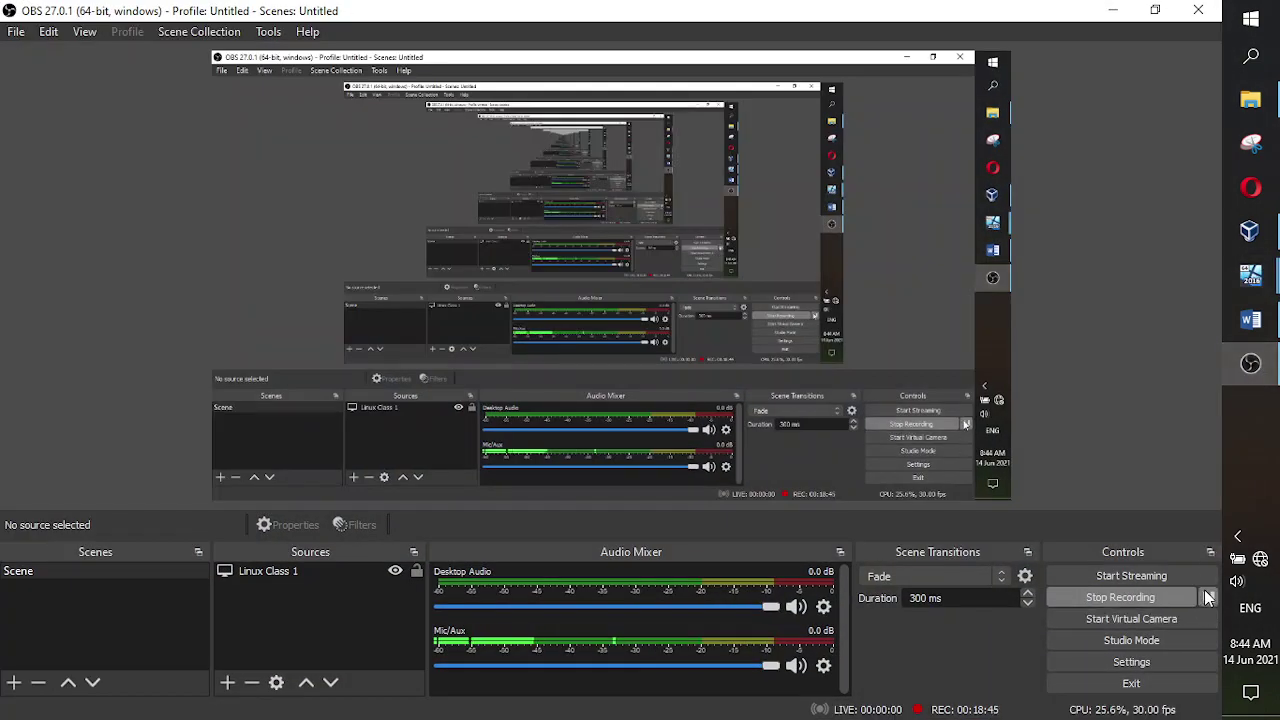
click(1208, 597)
click(1251, 363)
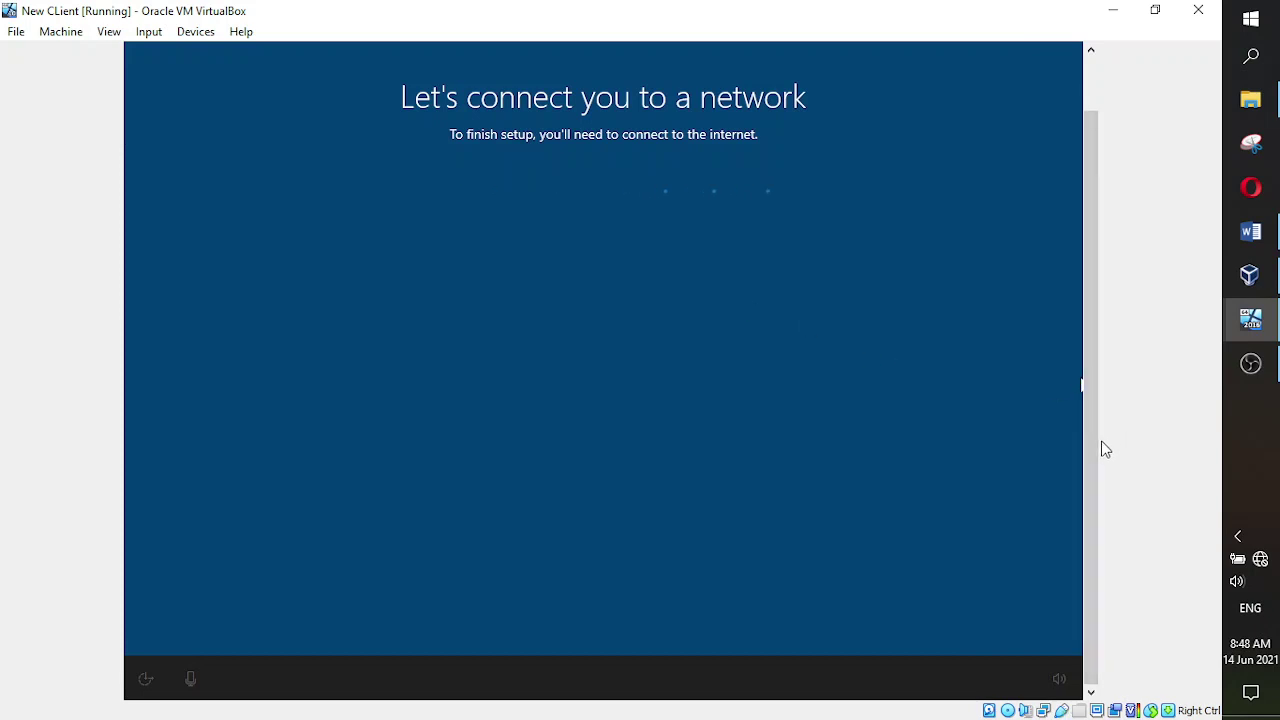
- Scroll the VM display until the network page lists a Network with No Internet
drag(1091, 449, 1091, 389)
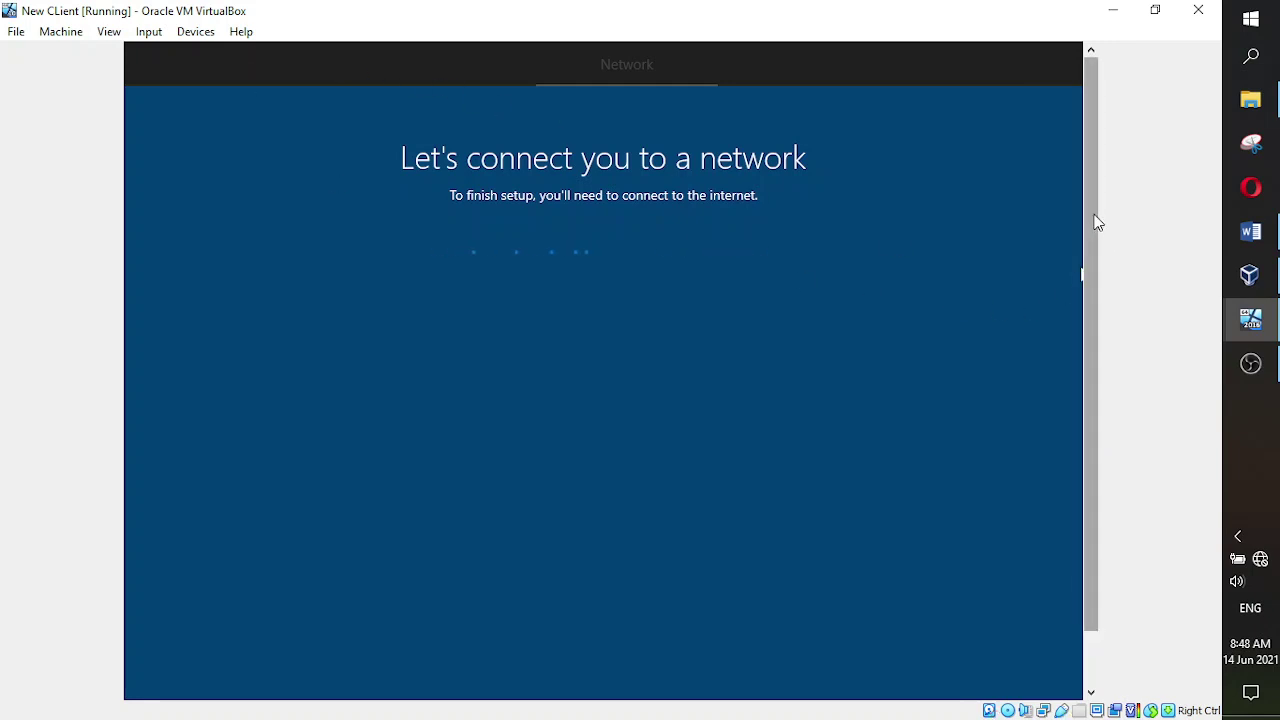
drag(1094, 220, 1098, 292)
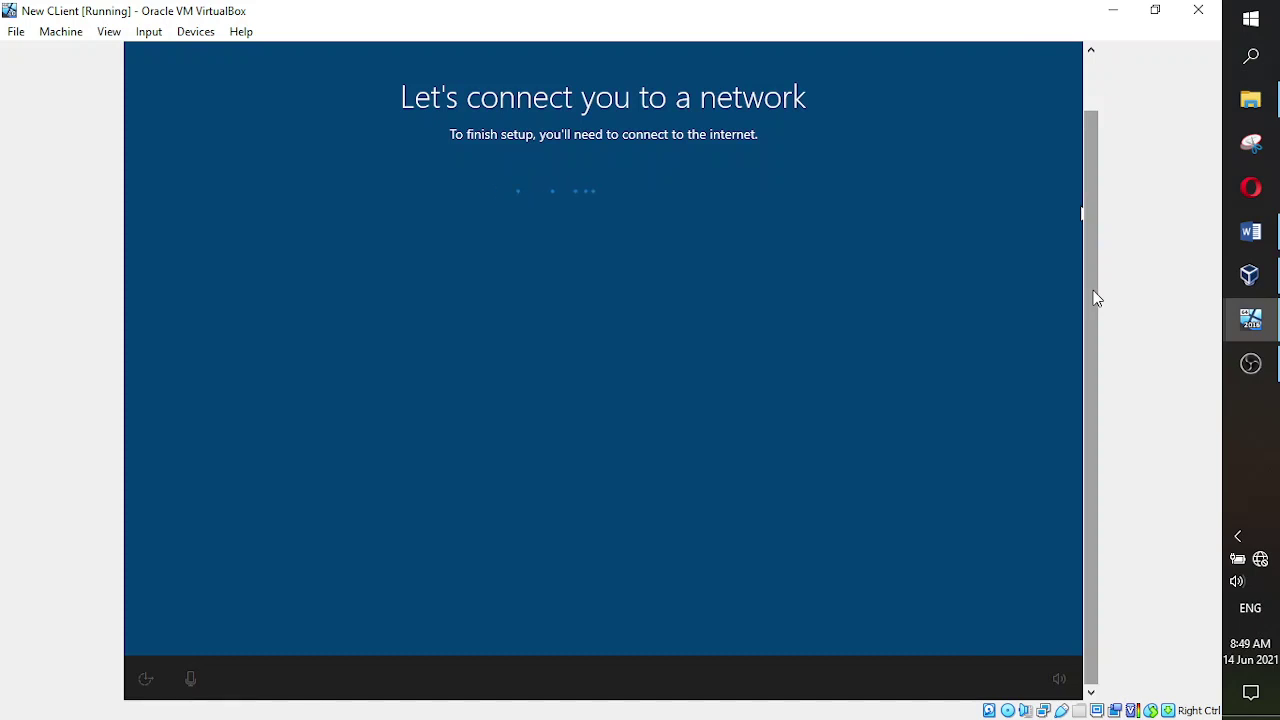
drag(1095, 298, 1091, 229)
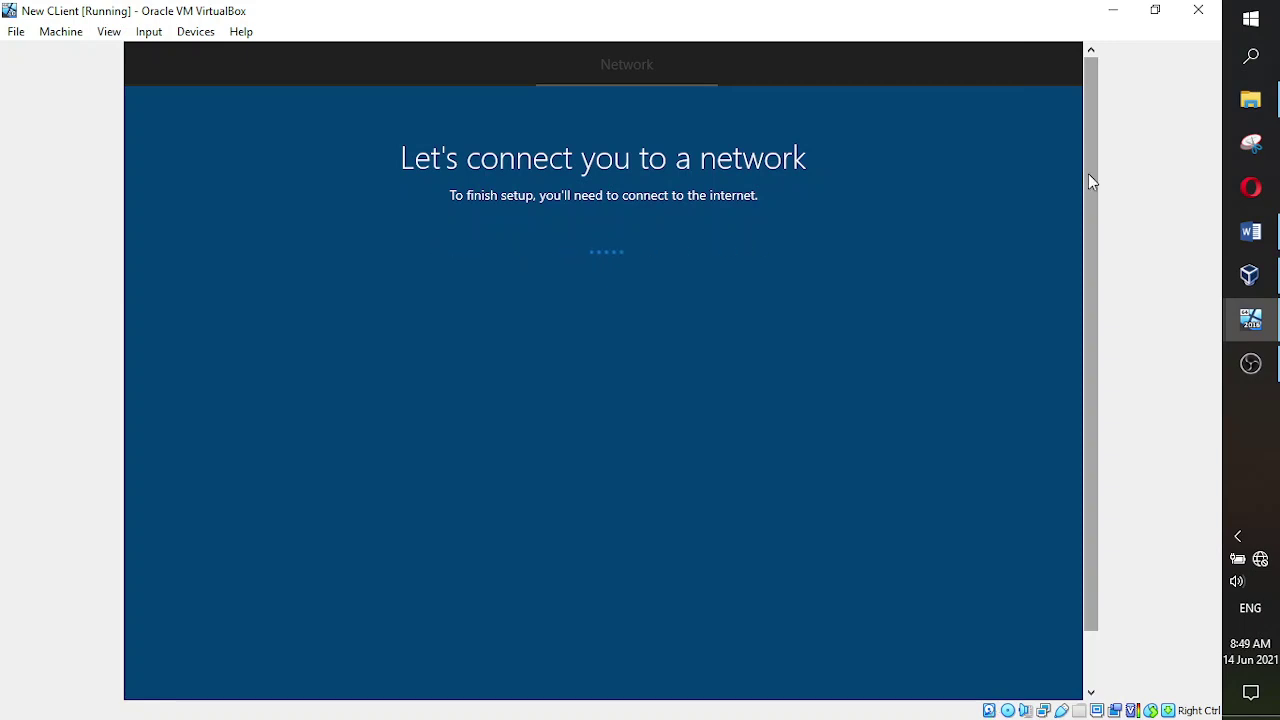
drag(1088, 173, 1086, 238)
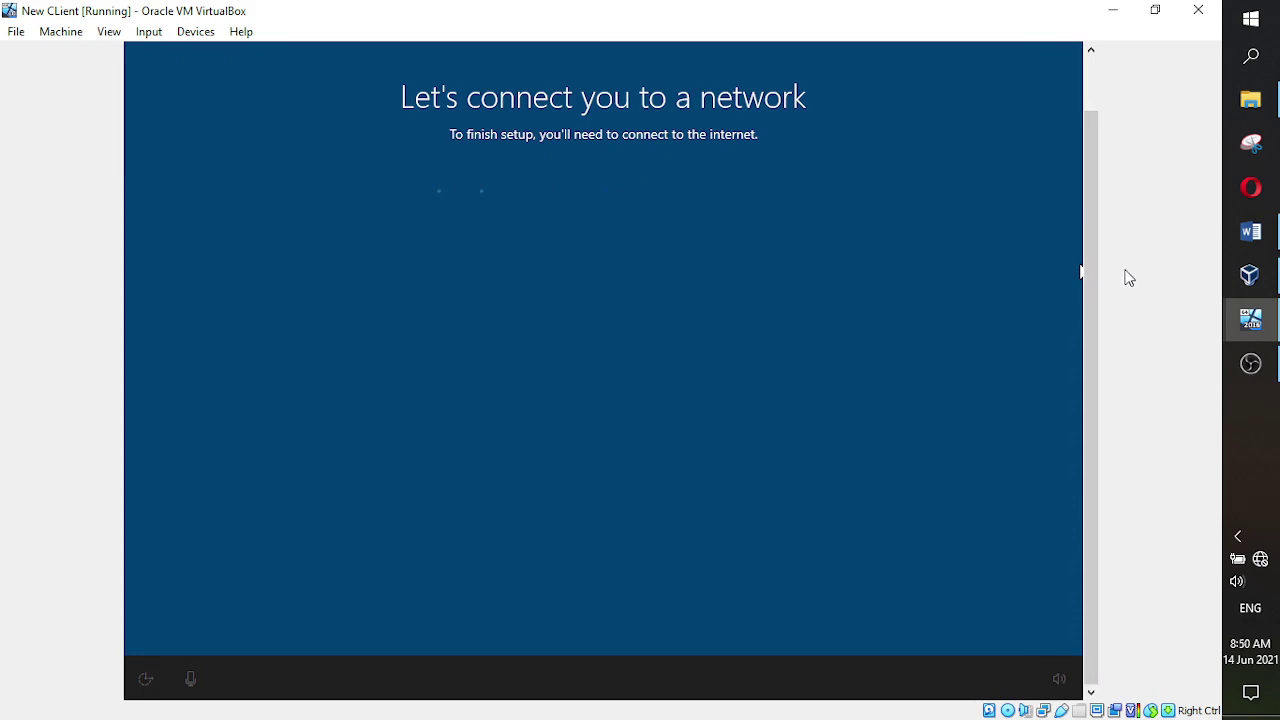
click(1251, 363)
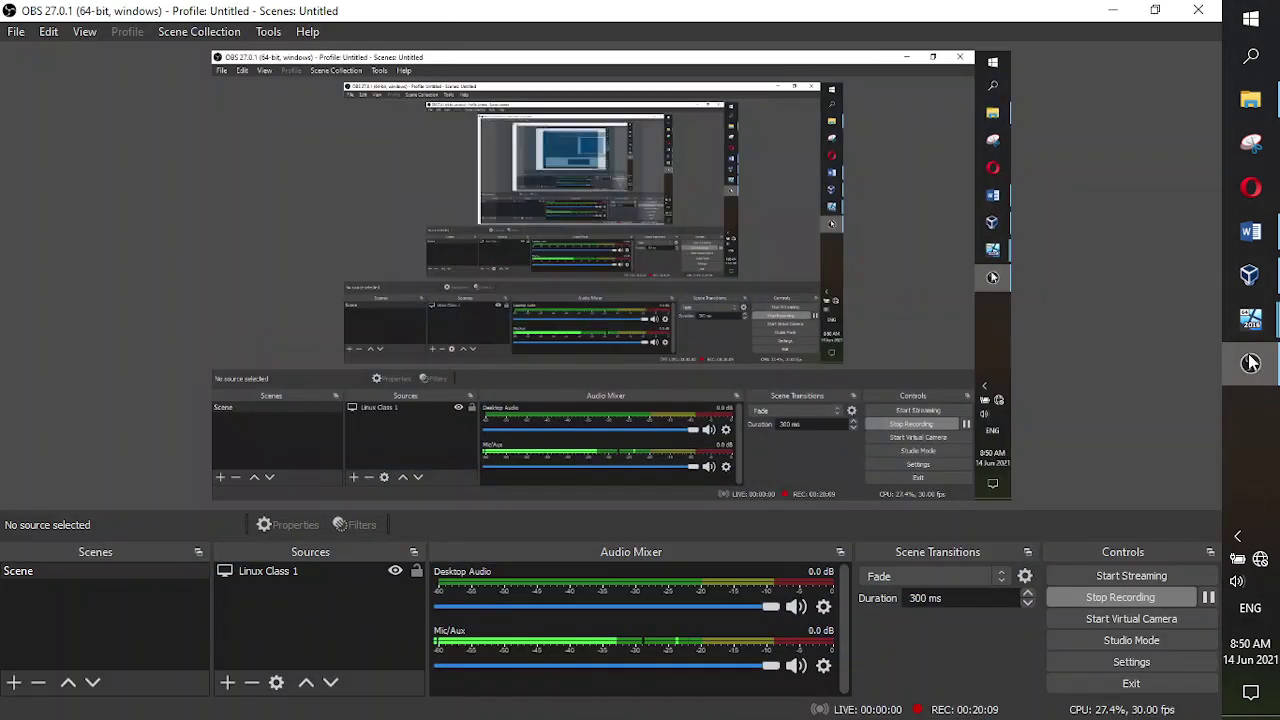
click(1251, 363)
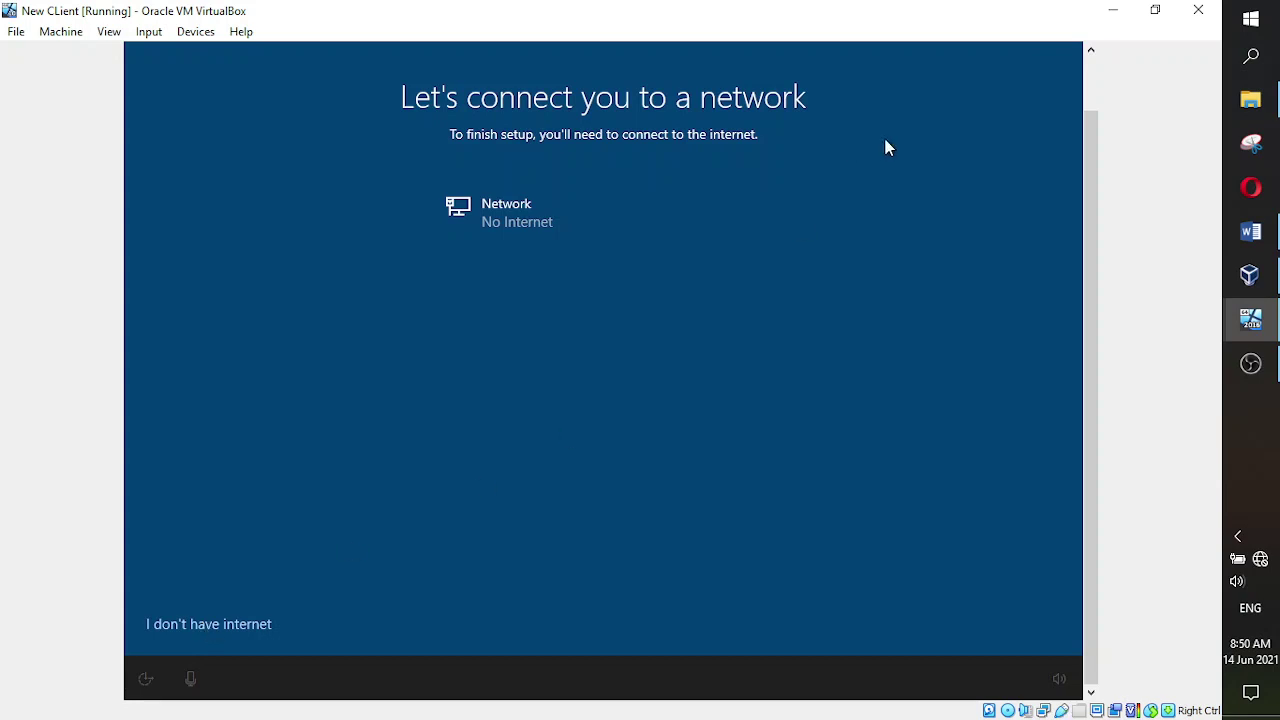
- Scroll the VM display as setup moves from the network page to the limited-setup offer
drag(1097, 409, 1097, 317)
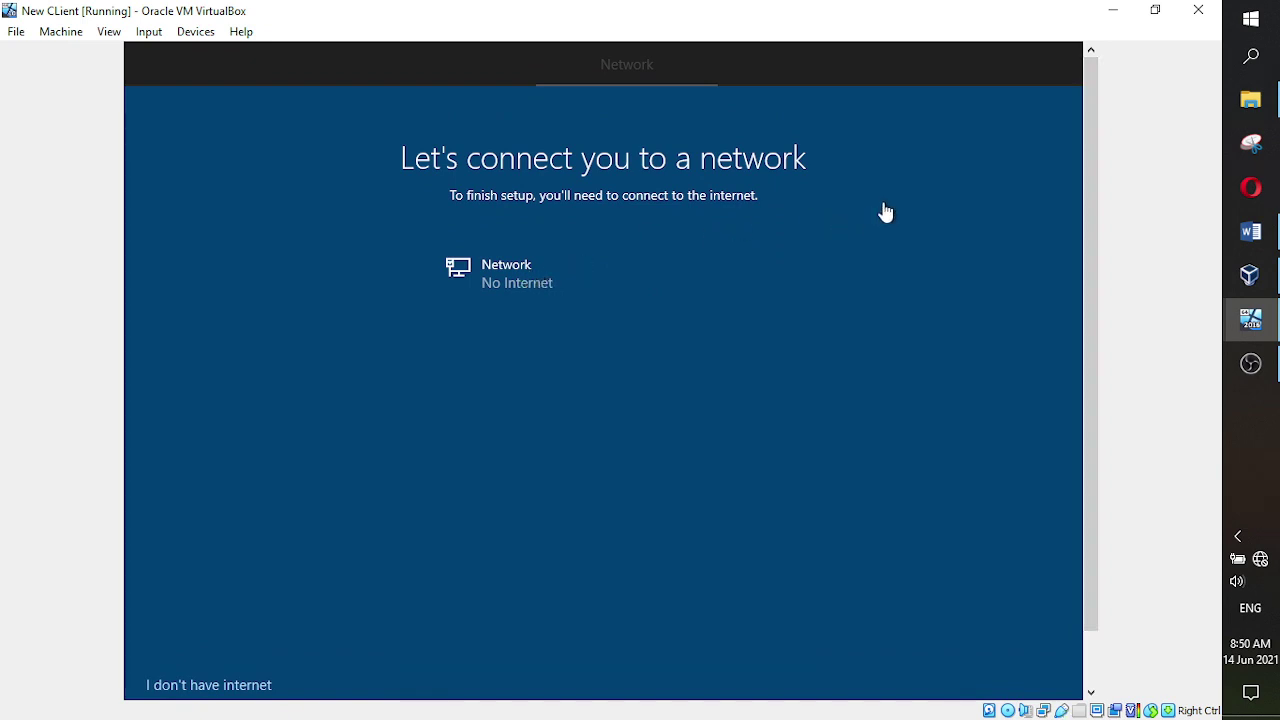
drag(1089, 186, 1100, 272)
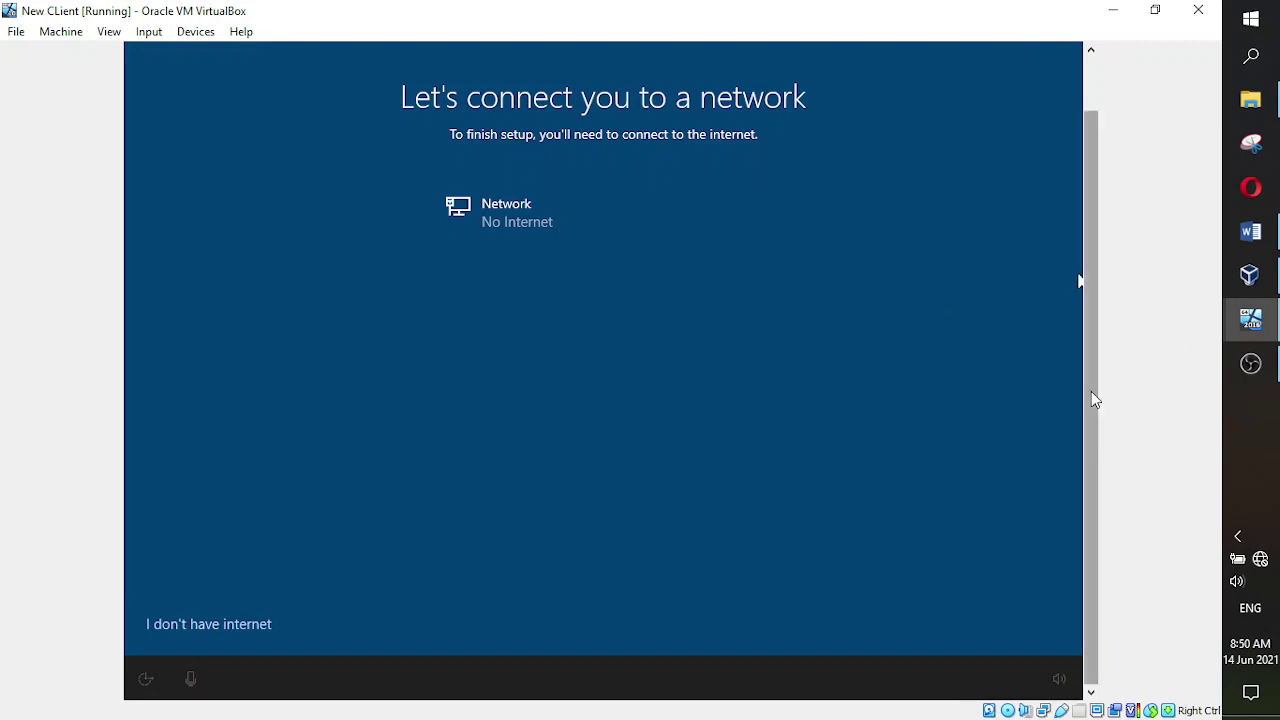
mouse_move(1091, 391)
mouse_down()
mouse_move(1100, 341)
mouse_move(1097, 406)
mouse_up()
drag(1094, 389, 1097, 322)
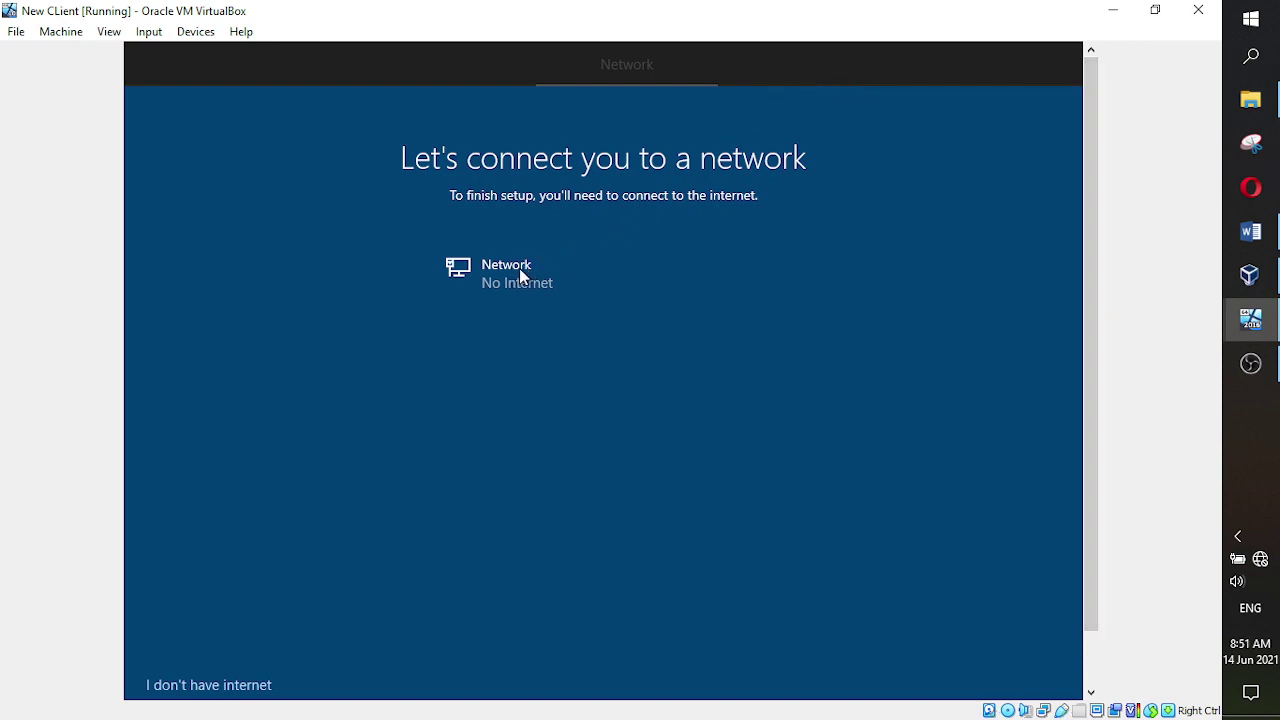
drag(1100, 228, 1099, 283)
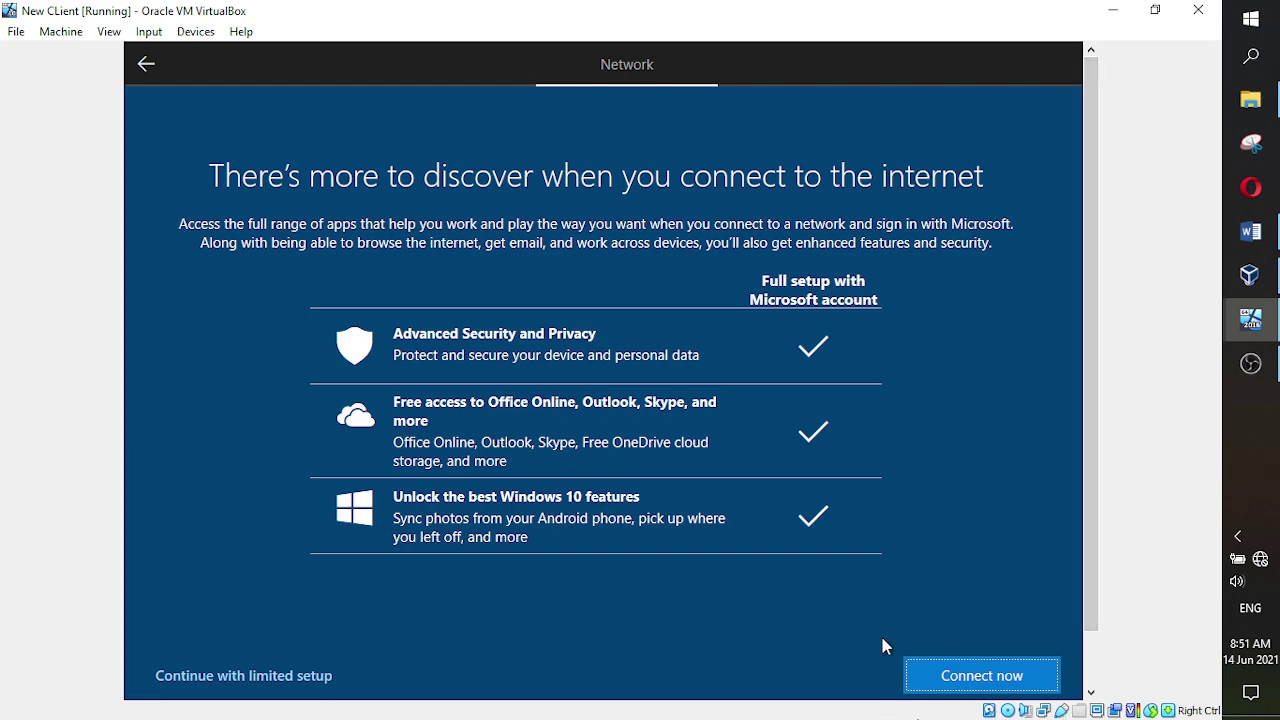
- Choose 'Continue with limited setup' to proceed without a Microsoft account
mouse_move(1089, 428)
mouse_down()
mouse_move(1080, 495)
mouse_move(1083, 426)
mouse_up()
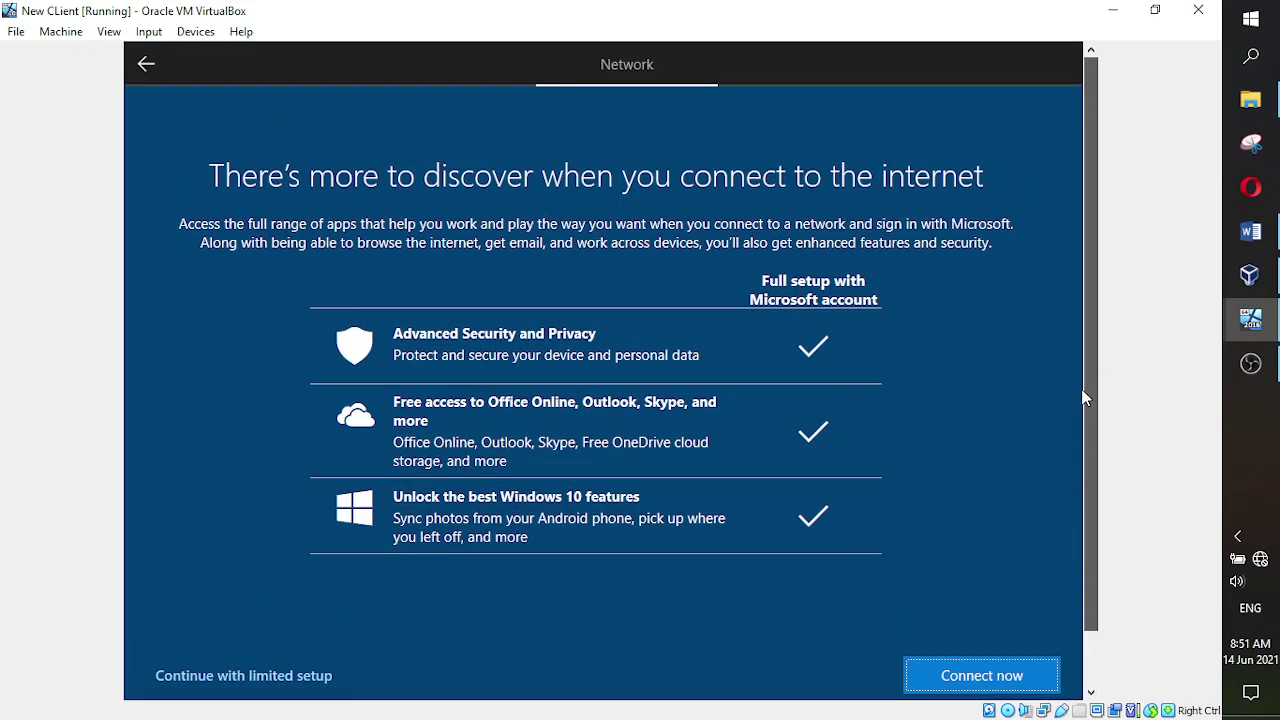
drag(1085, 398, 1061, 484)
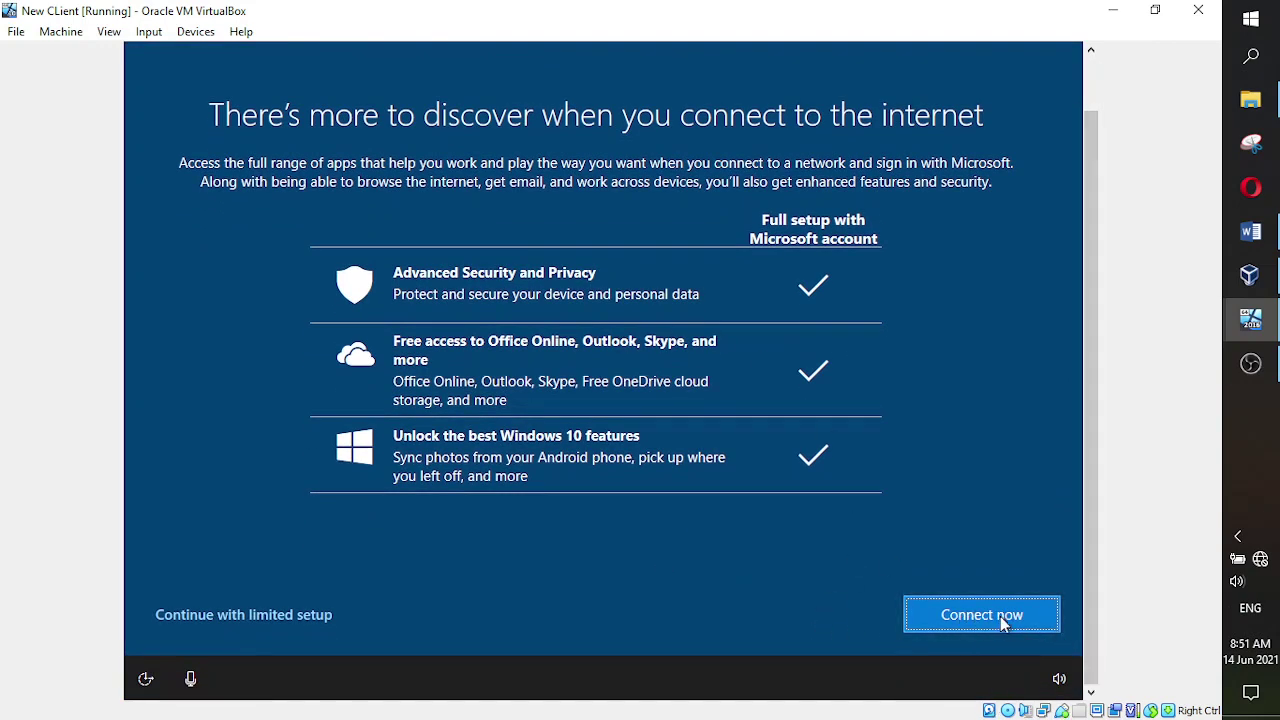
click(258, 617)
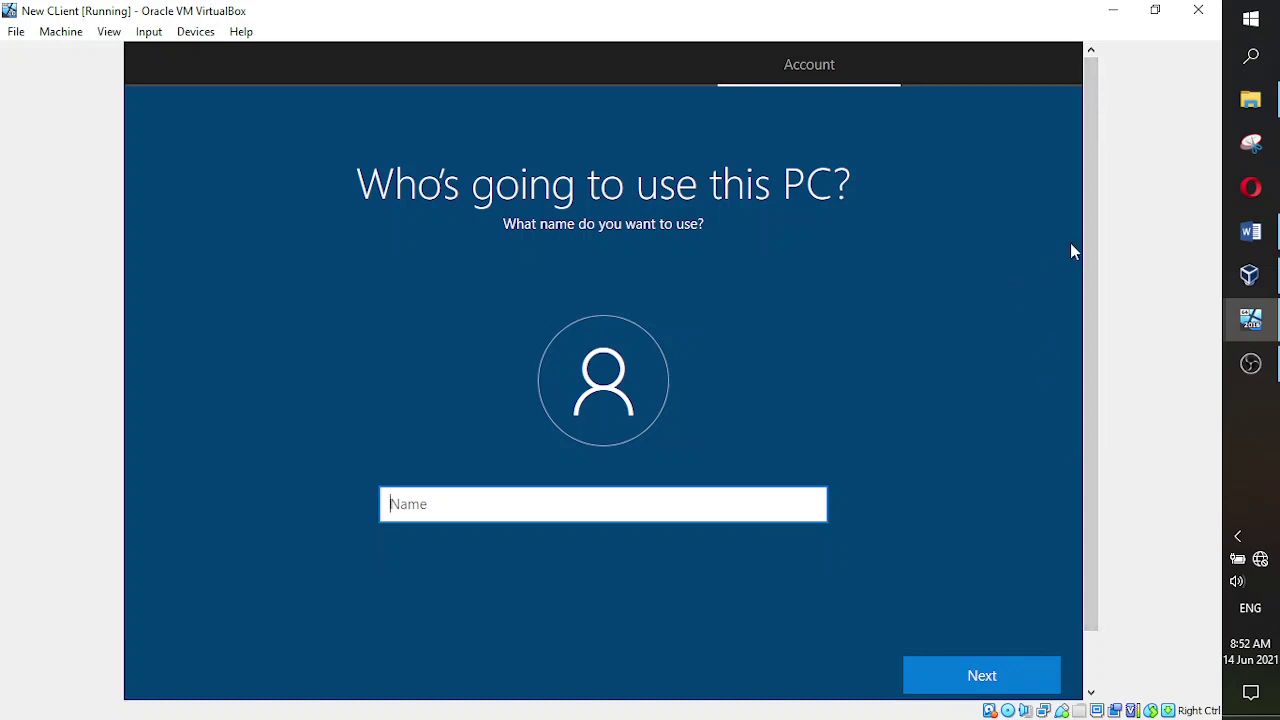
- Name the local account 'Itern Client 1', set a password, and begin re-entering it
scroll(1089, 237, down, 2)
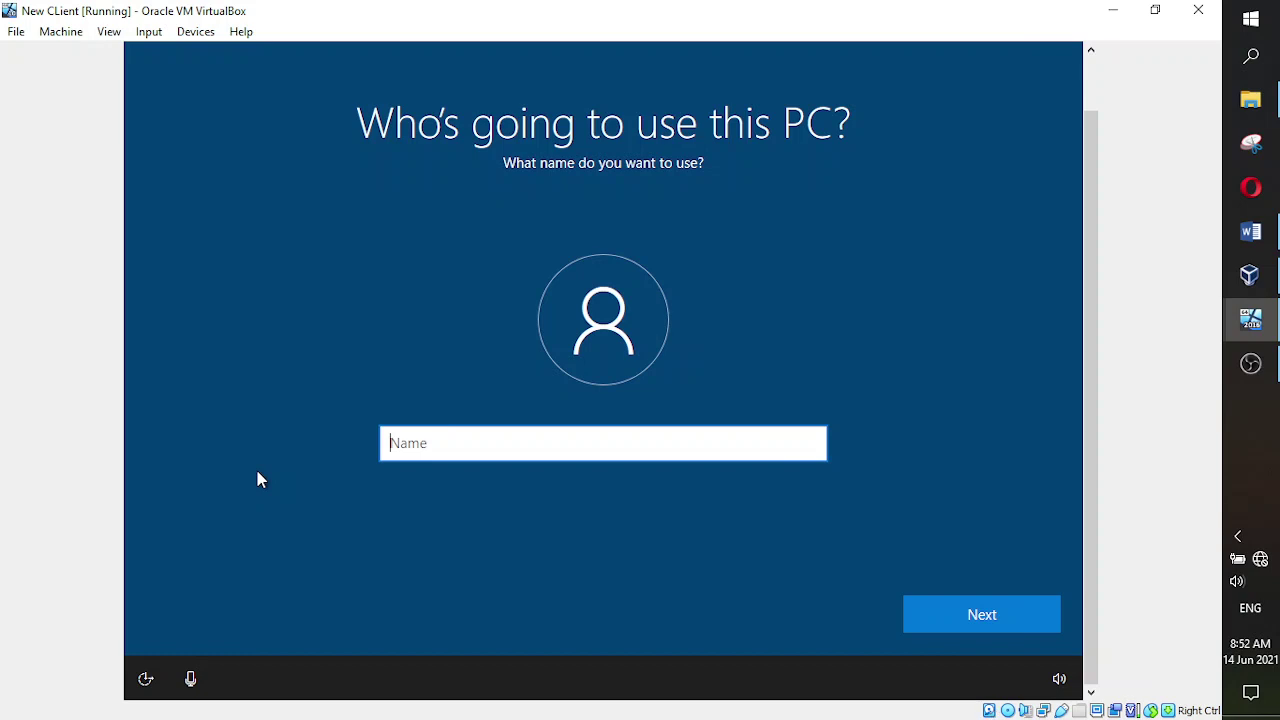
text(Itern Client 1)
click(978, 633)
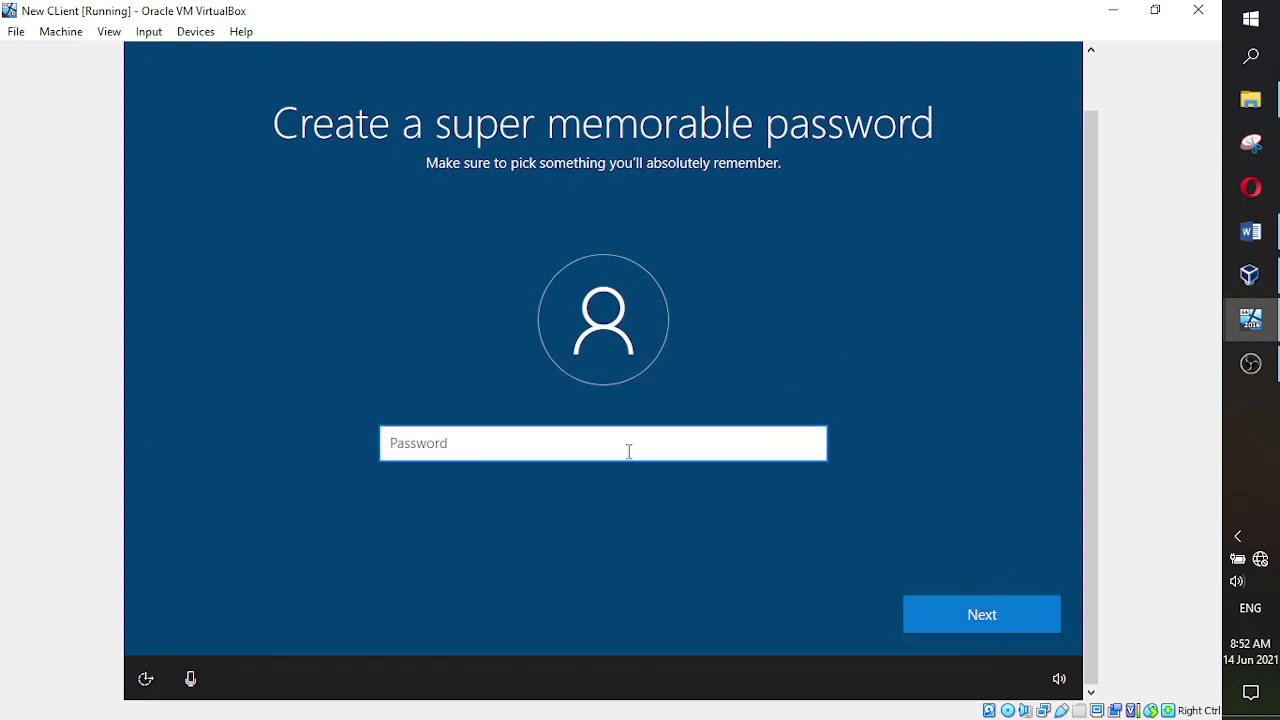
text(1234567890)
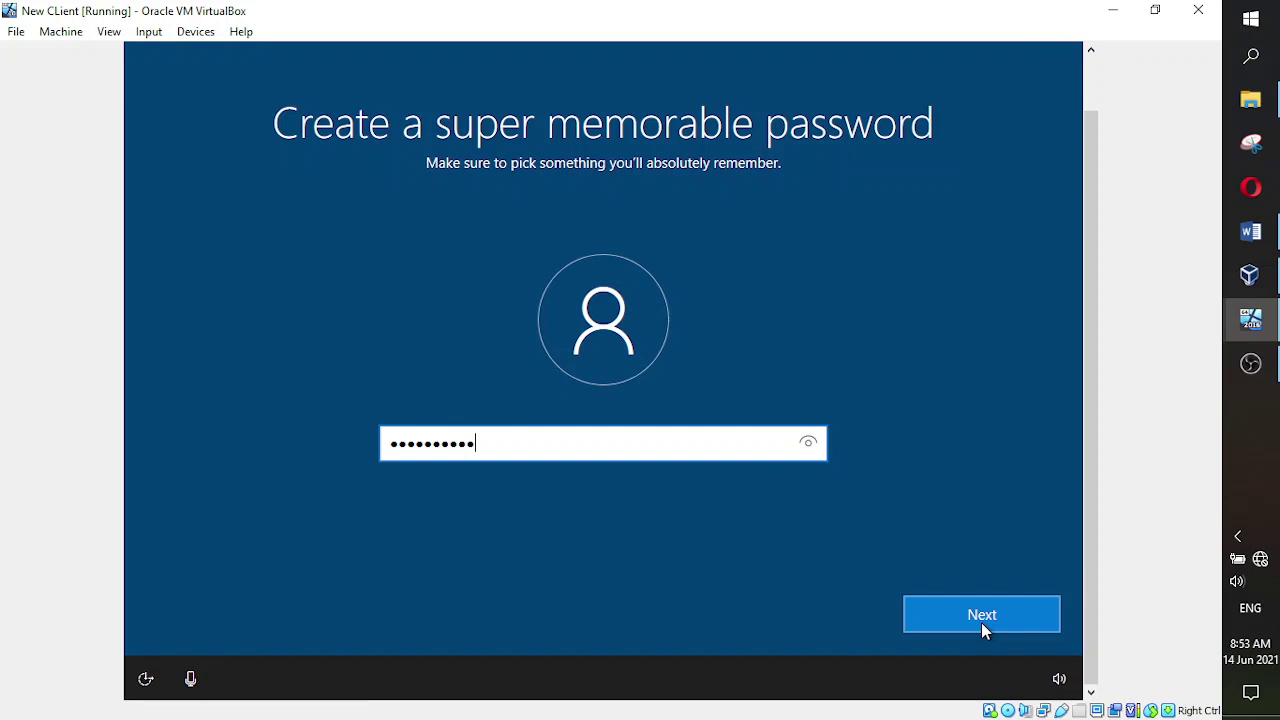
click(956, 613)
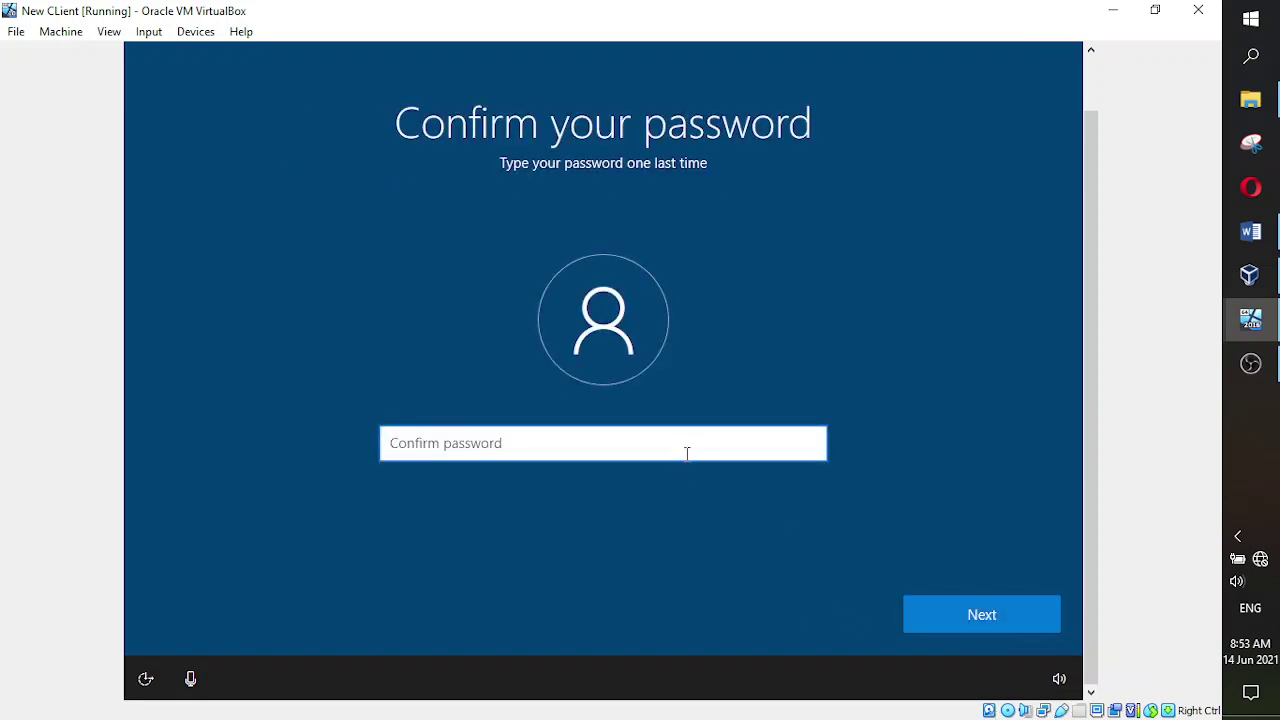
text(P@ssw0rd)
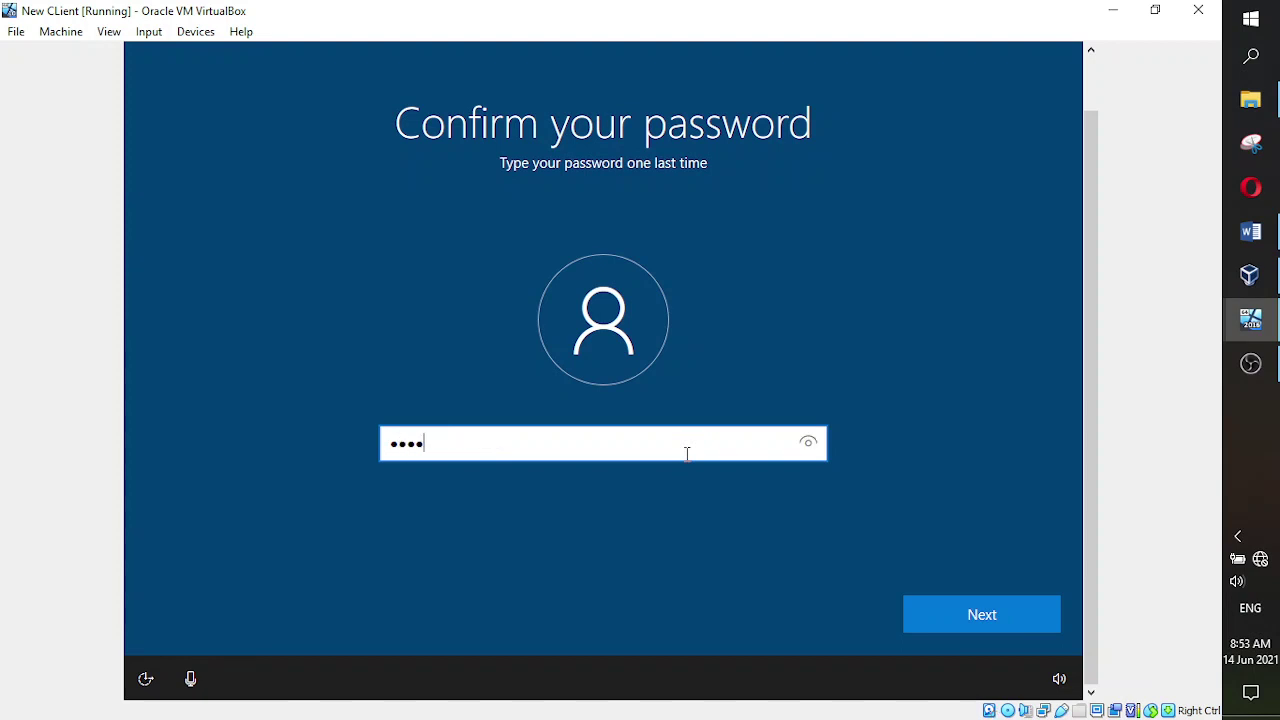
text(12)
- Confirm the password and answer the first pet's name security question
click(948, 615)
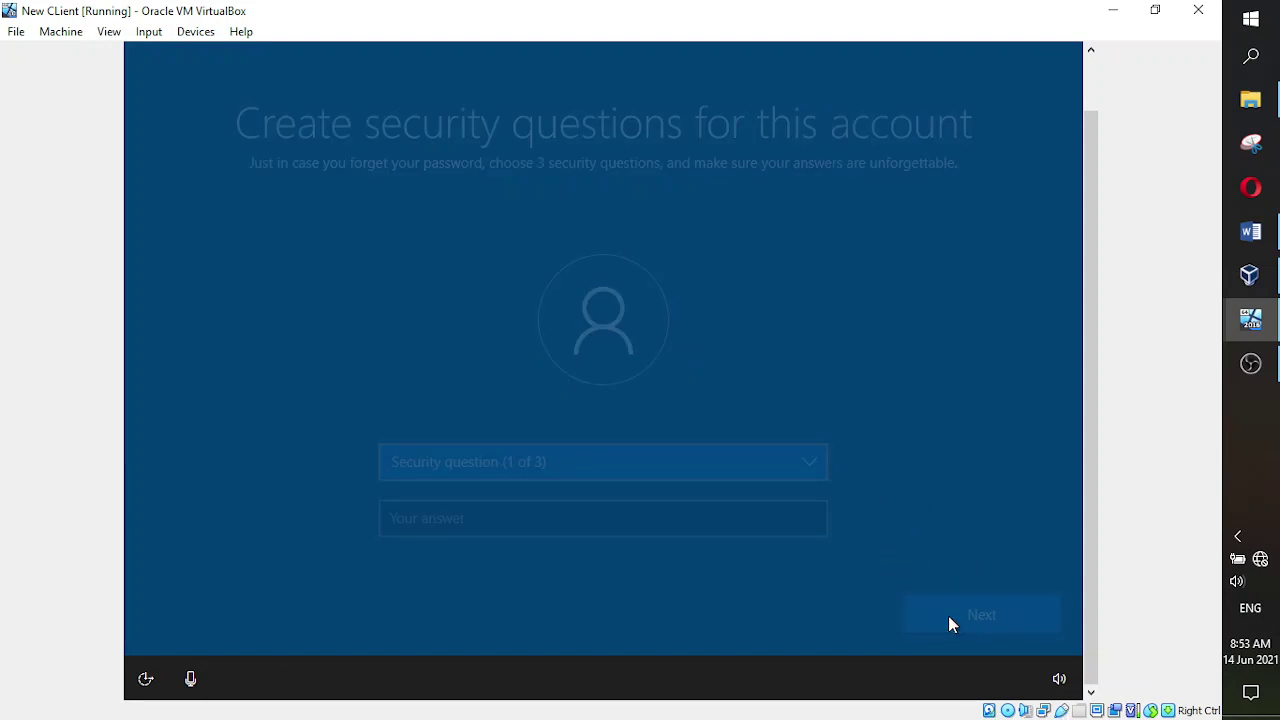
click(808, 465)
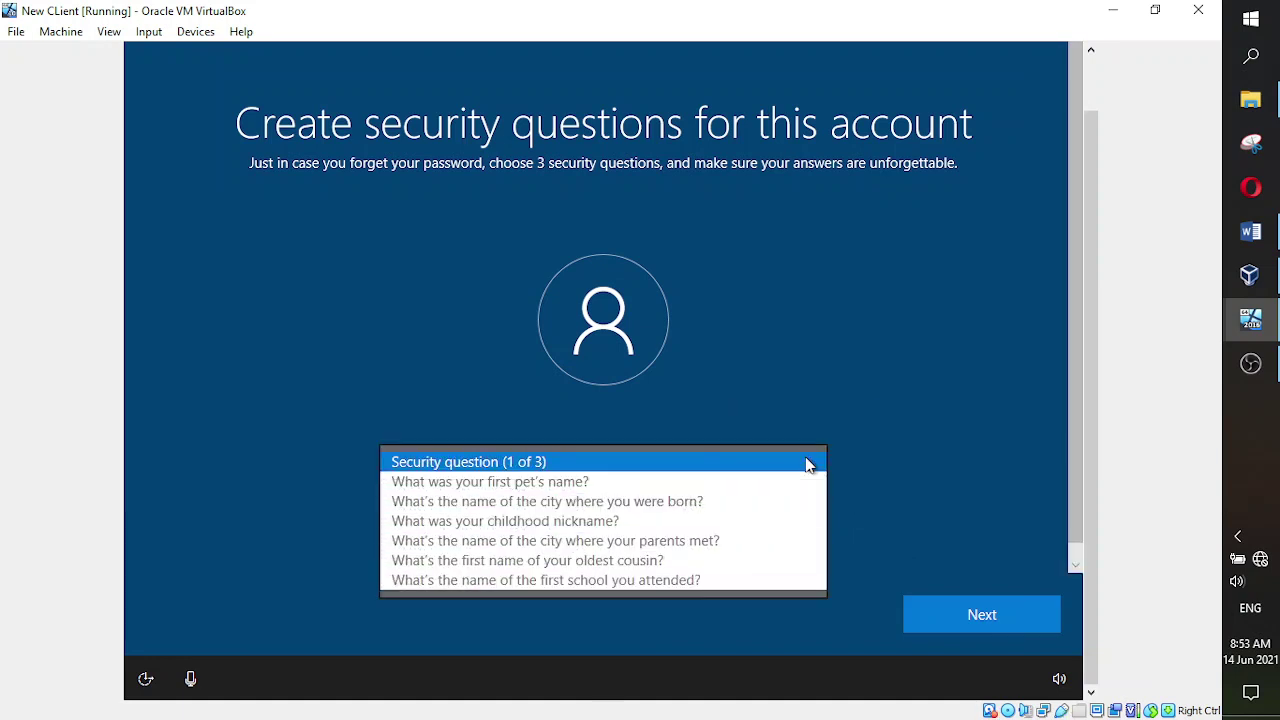
click(760, 494)
click(680, 518)
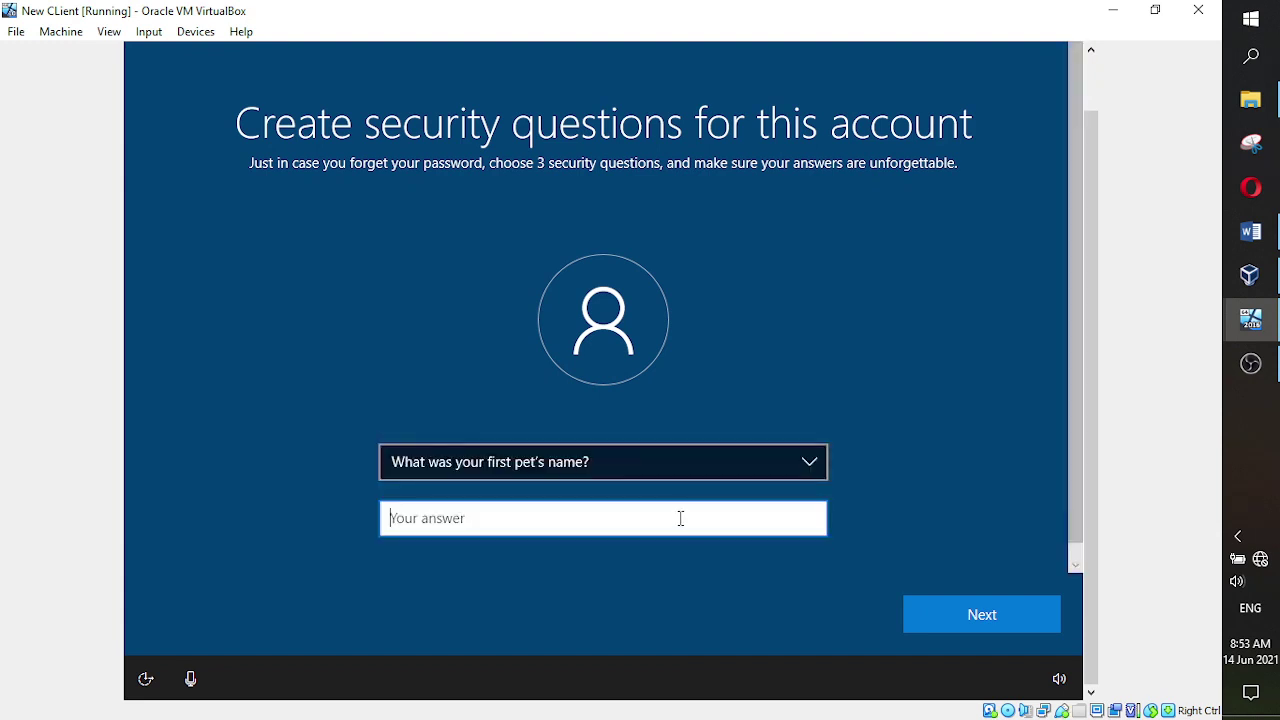
text(Itern)
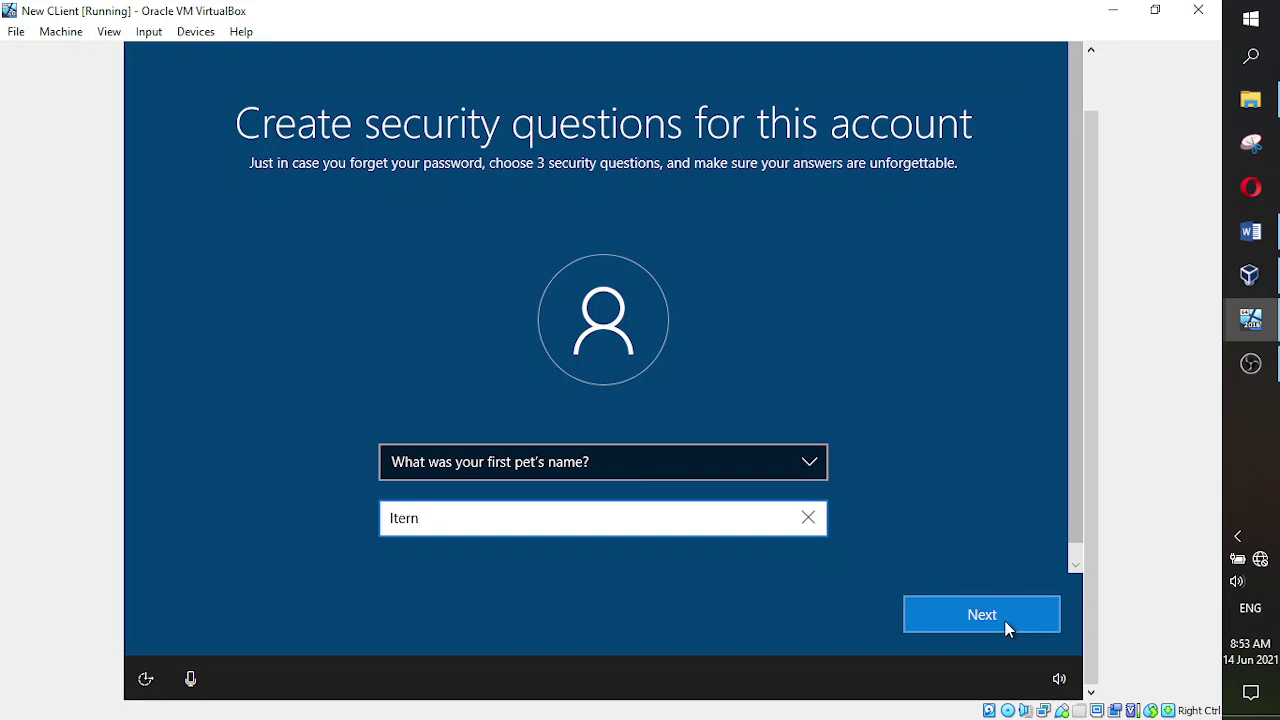
click(1008, 628)
- Answer the childhood nickname and oldest cousin's first name questions, then submit
click(806, 462)
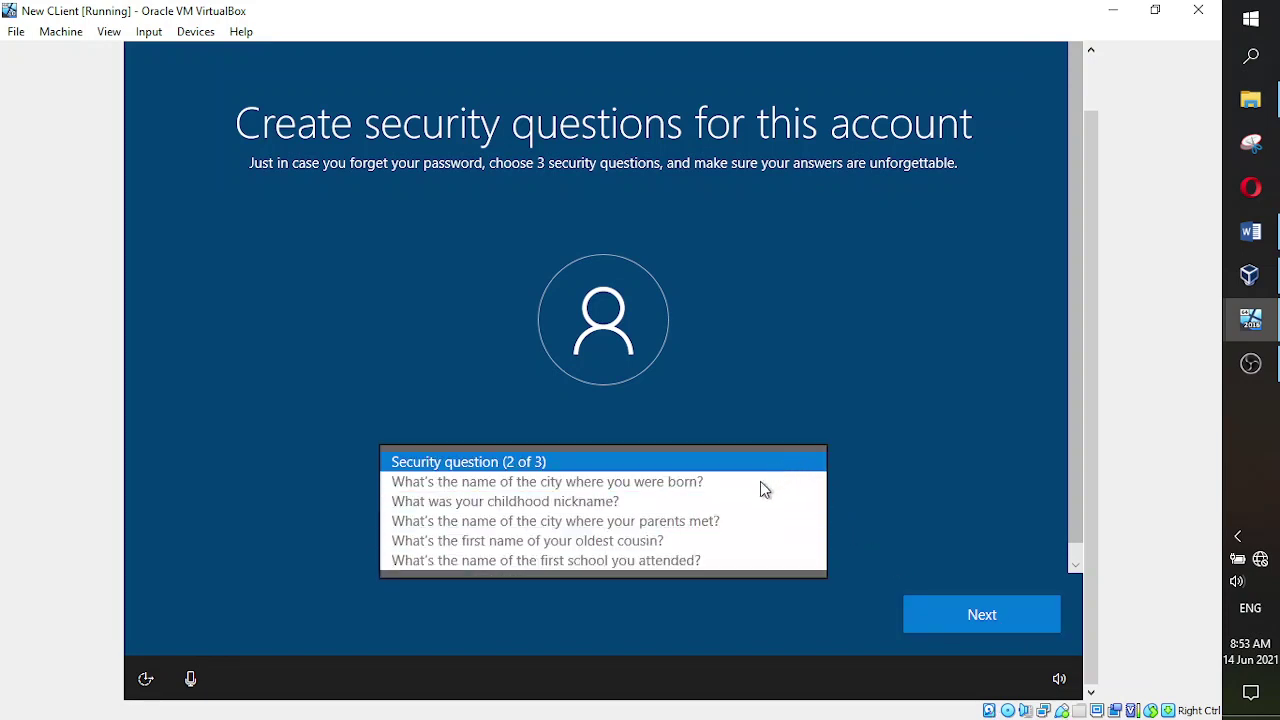
click(743, 505)
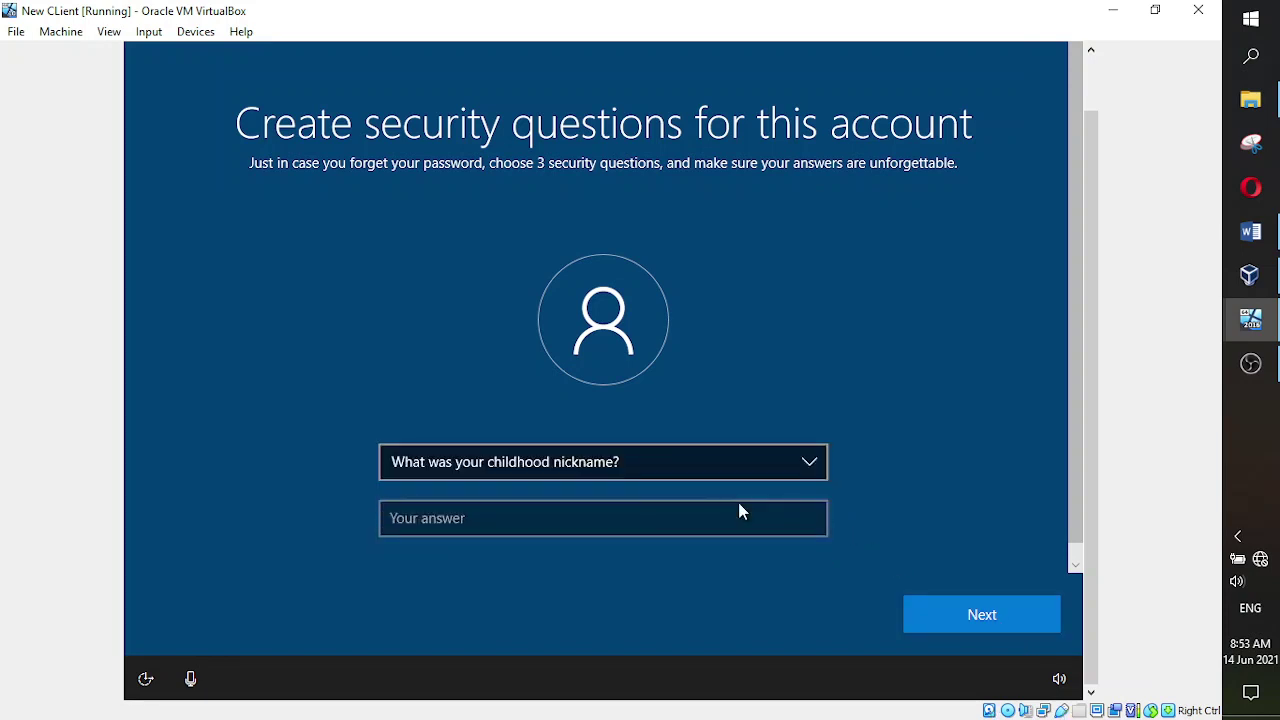
click(735, 518)
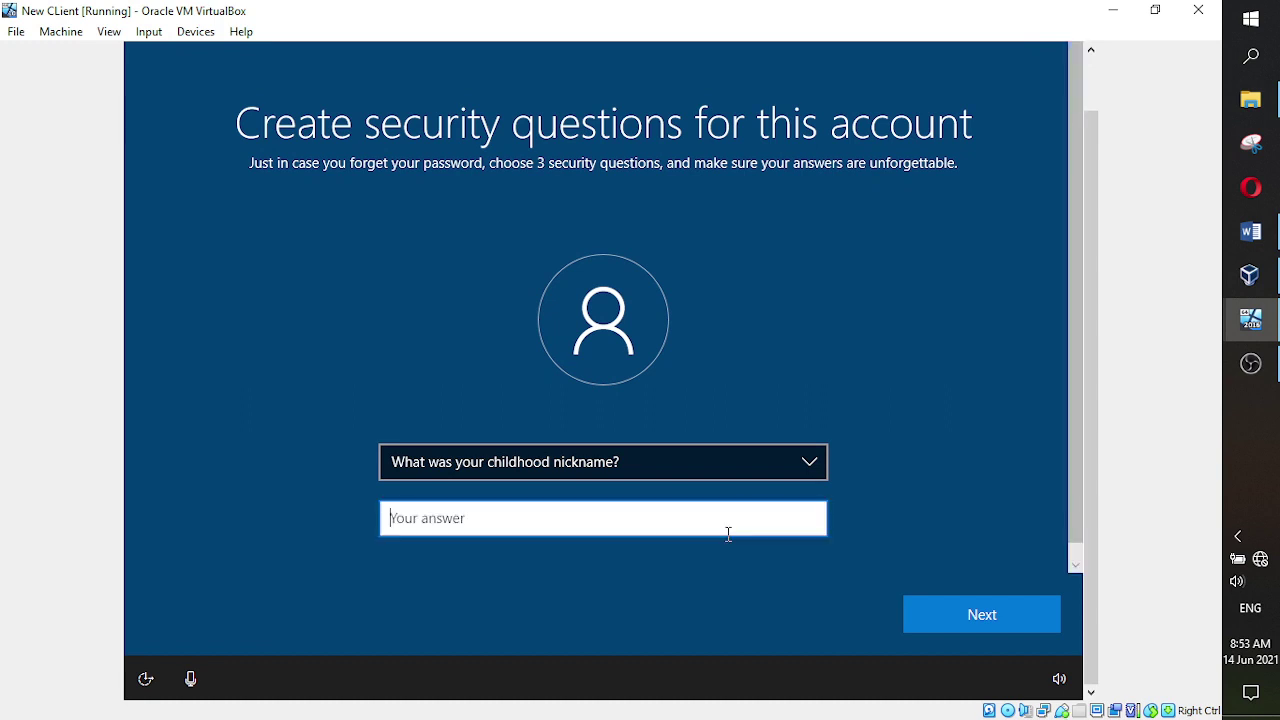
text(Itern1)
click(994, 613)
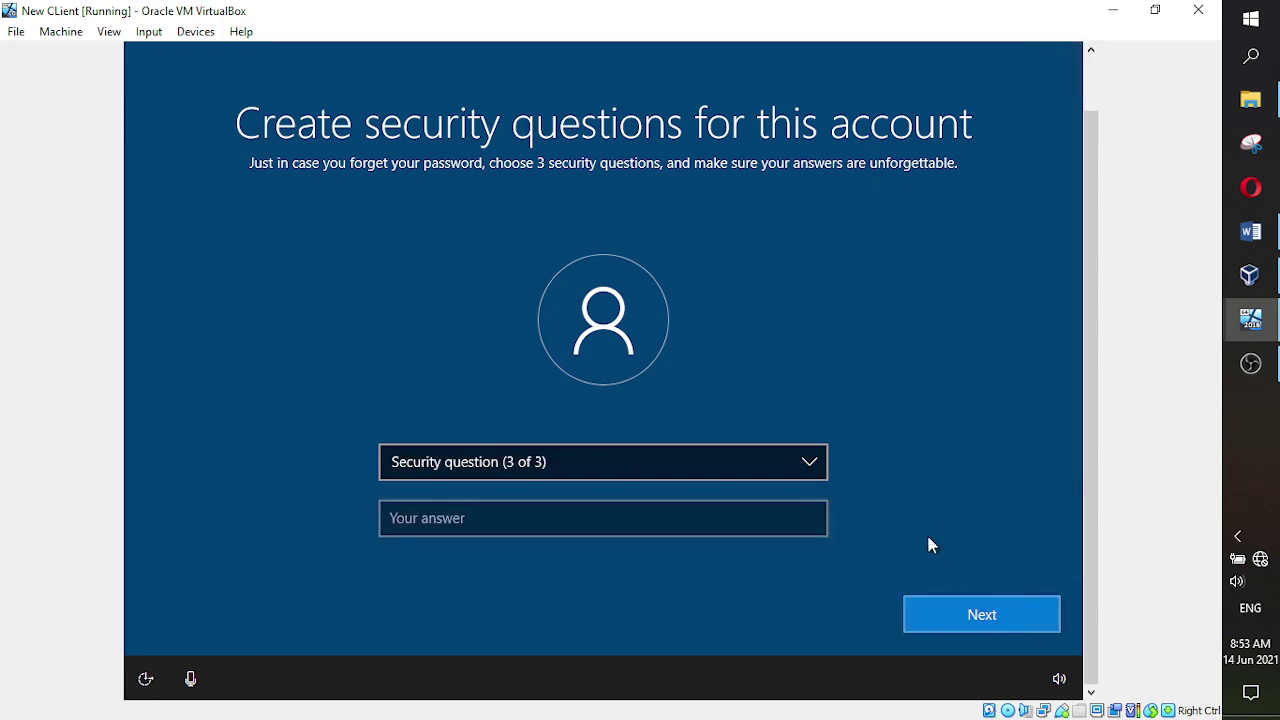
click(806, 473)
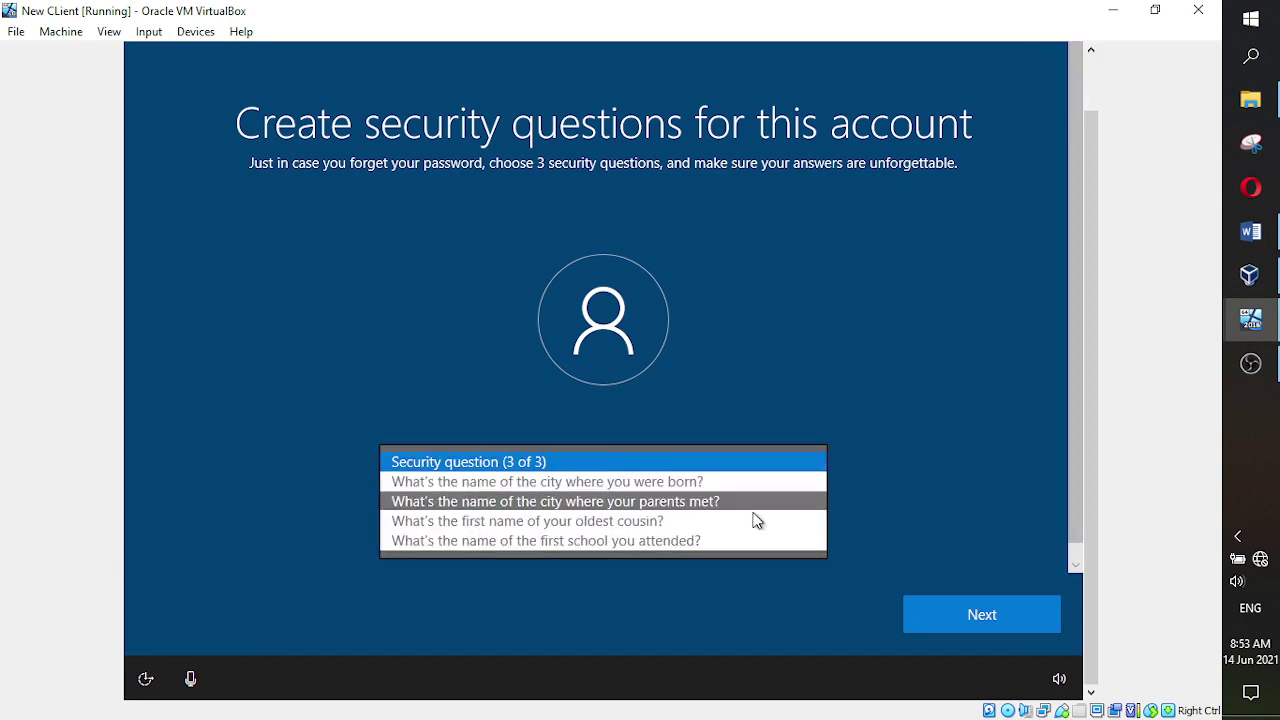
click(731, 522)
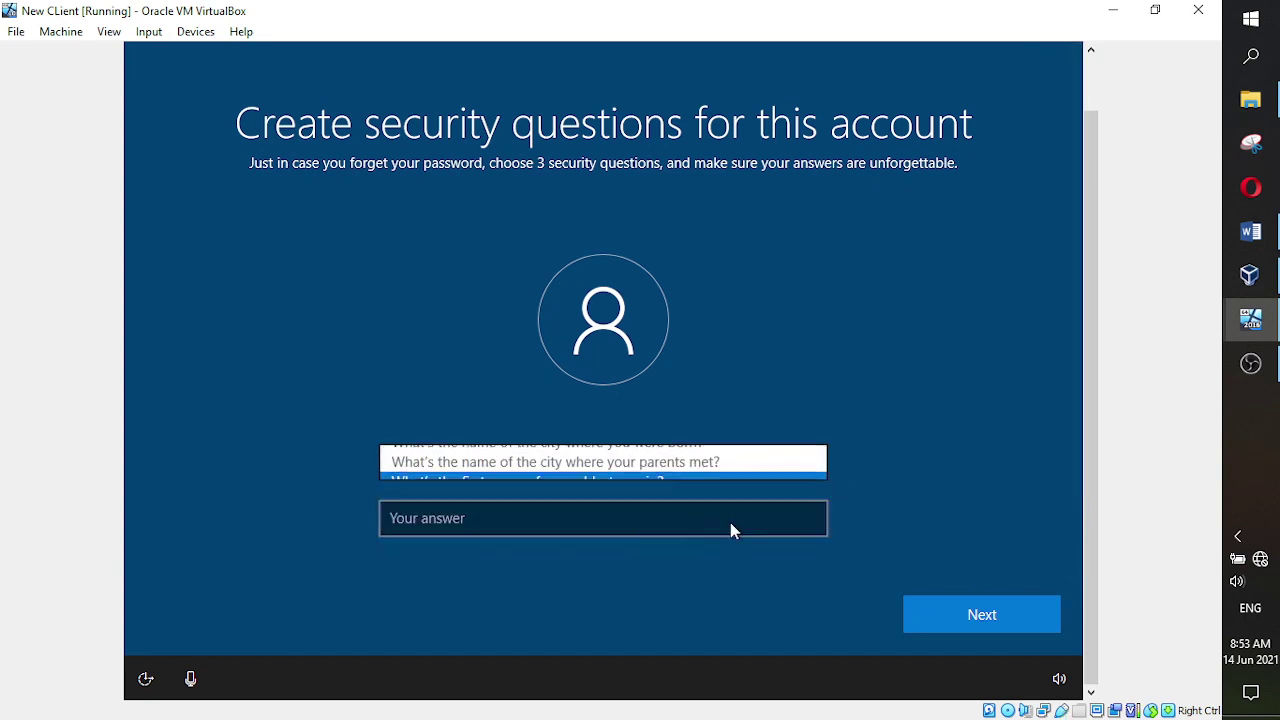
click(694, 524)
text(Itern2)
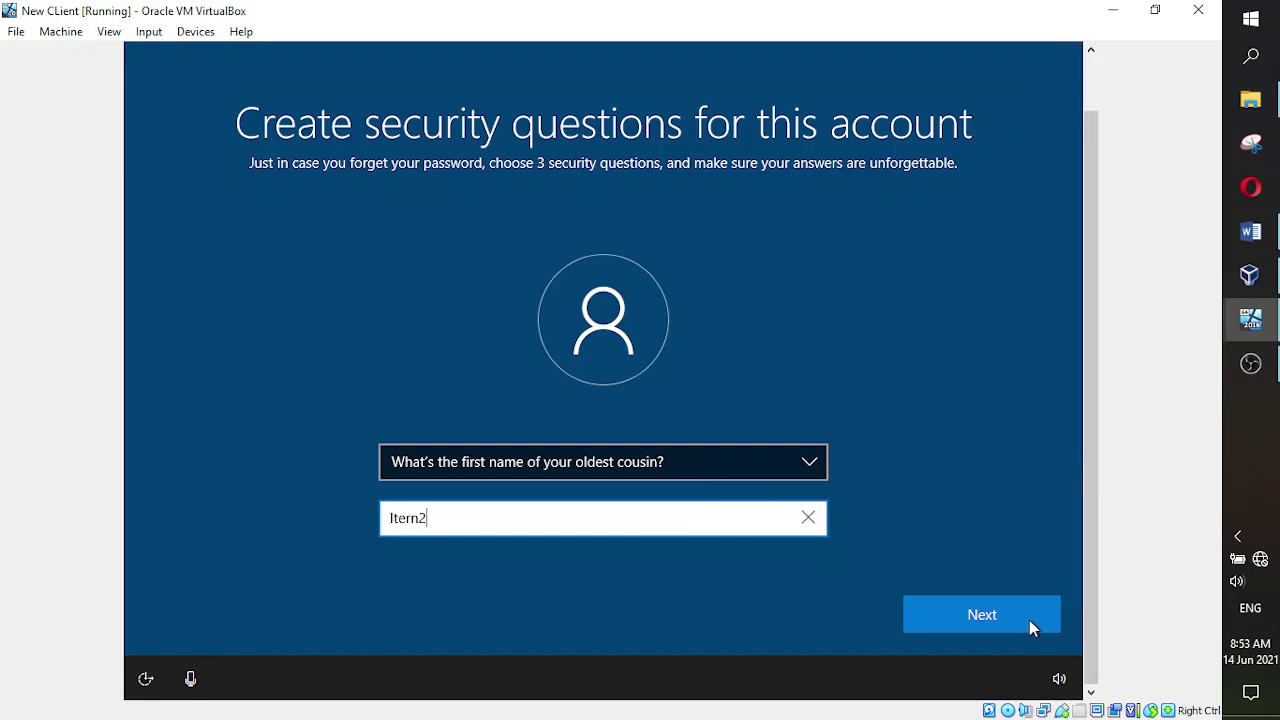
click(1025, 622)
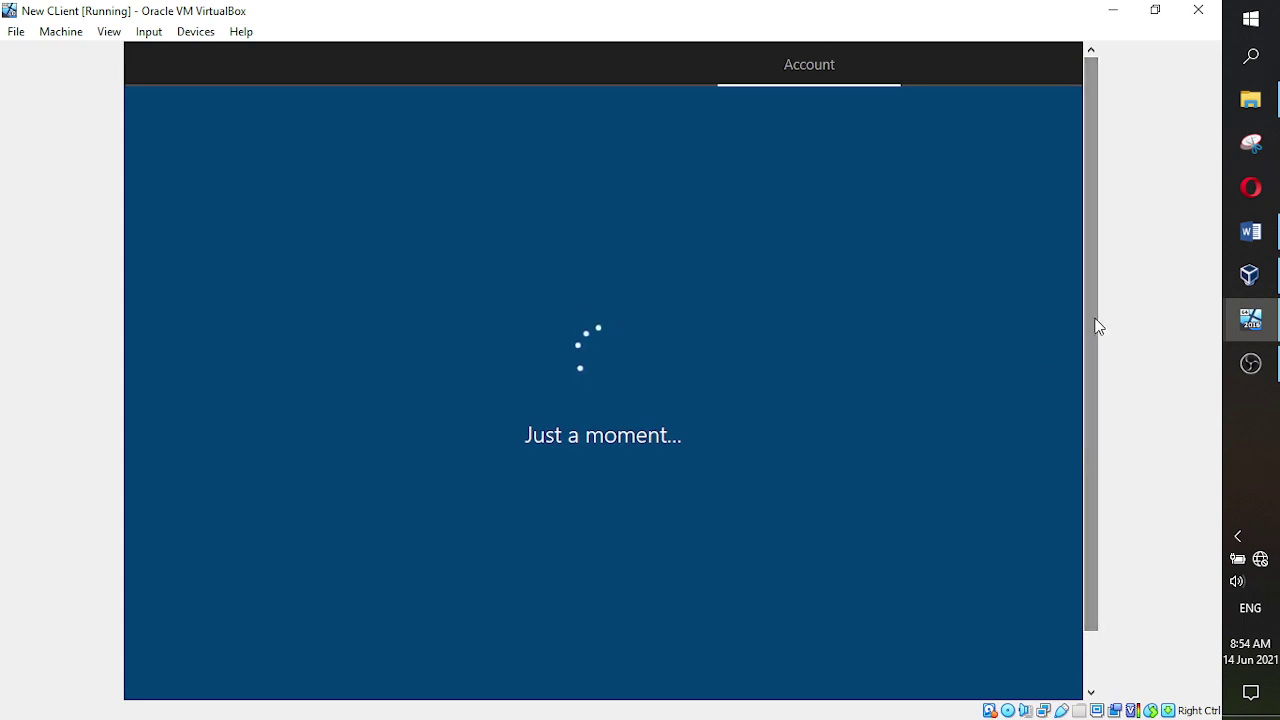
- Accept the privacy settings page with every toggle left on
drag(1094, 309, 1089, 380)
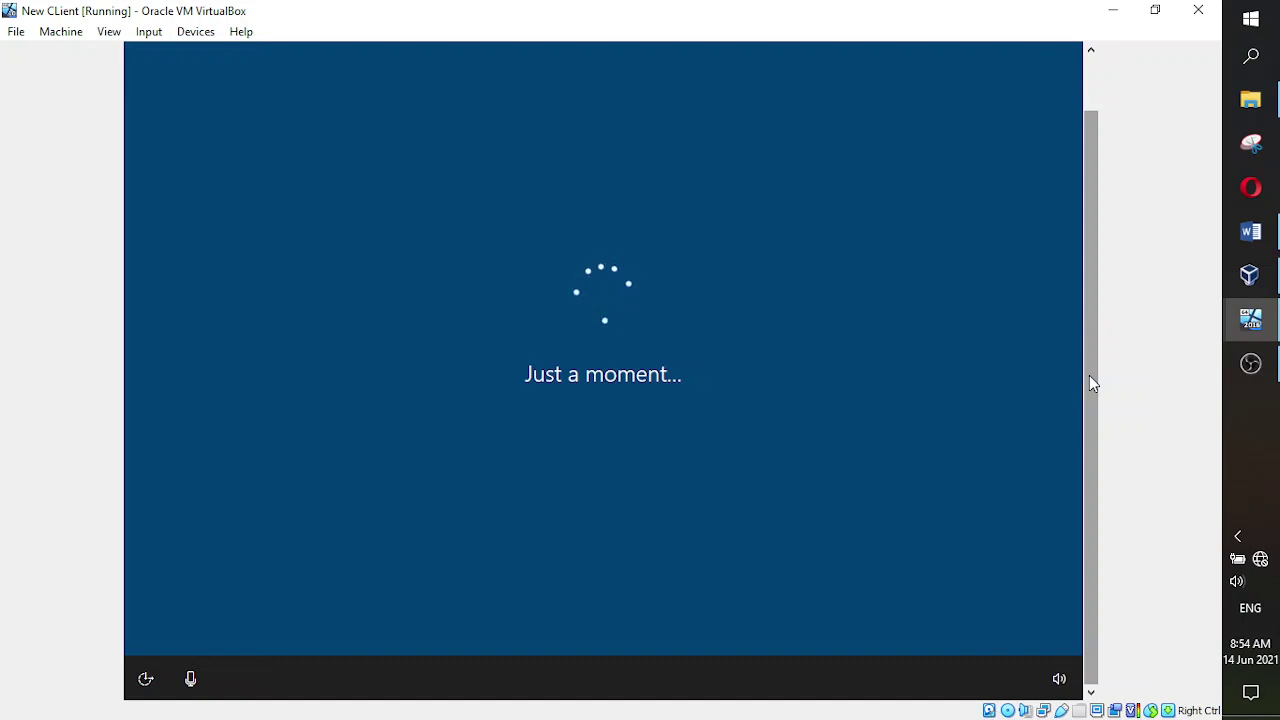
drag(1089, 376, 1090, 309)
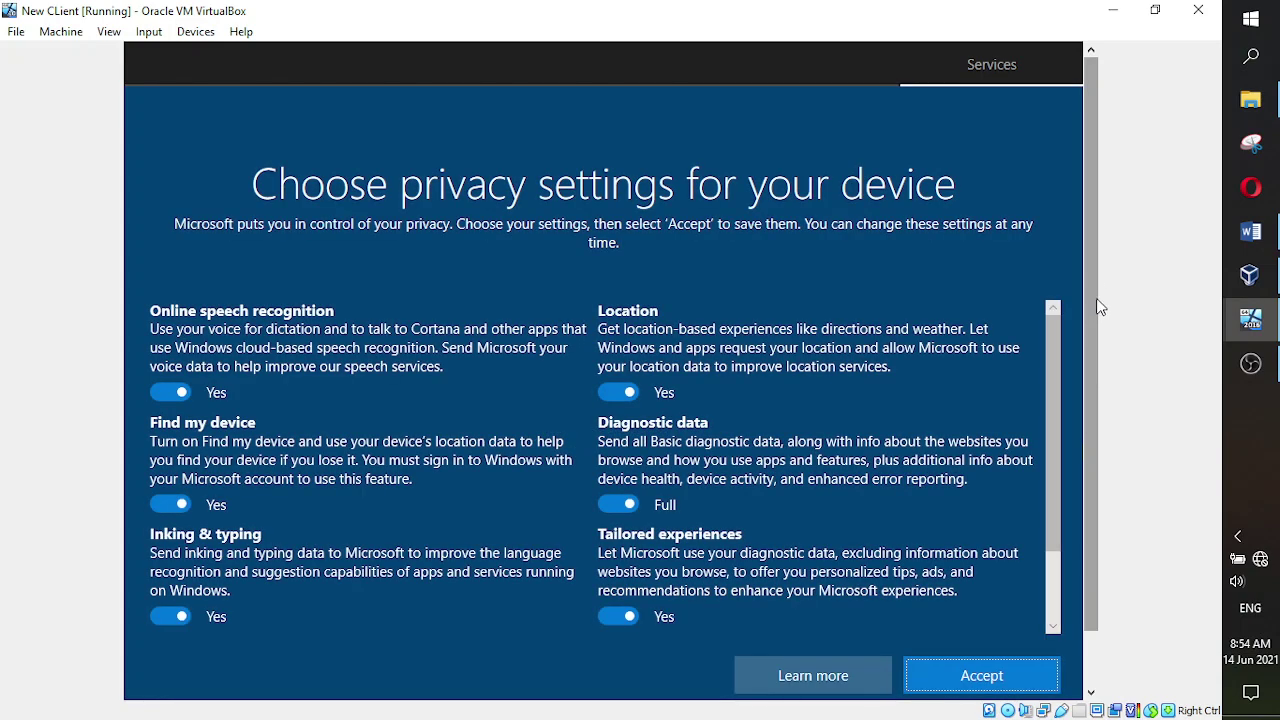
drag(1091, 261, 1094, 326)
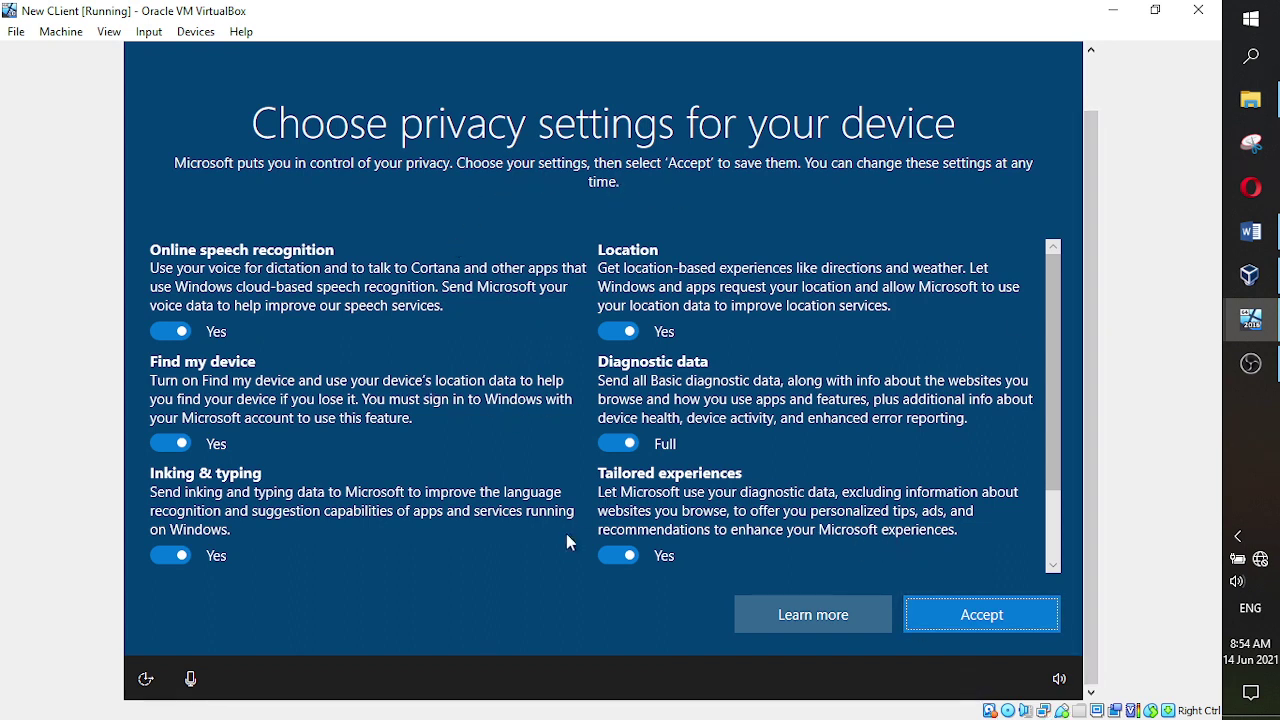
click(957, 630)
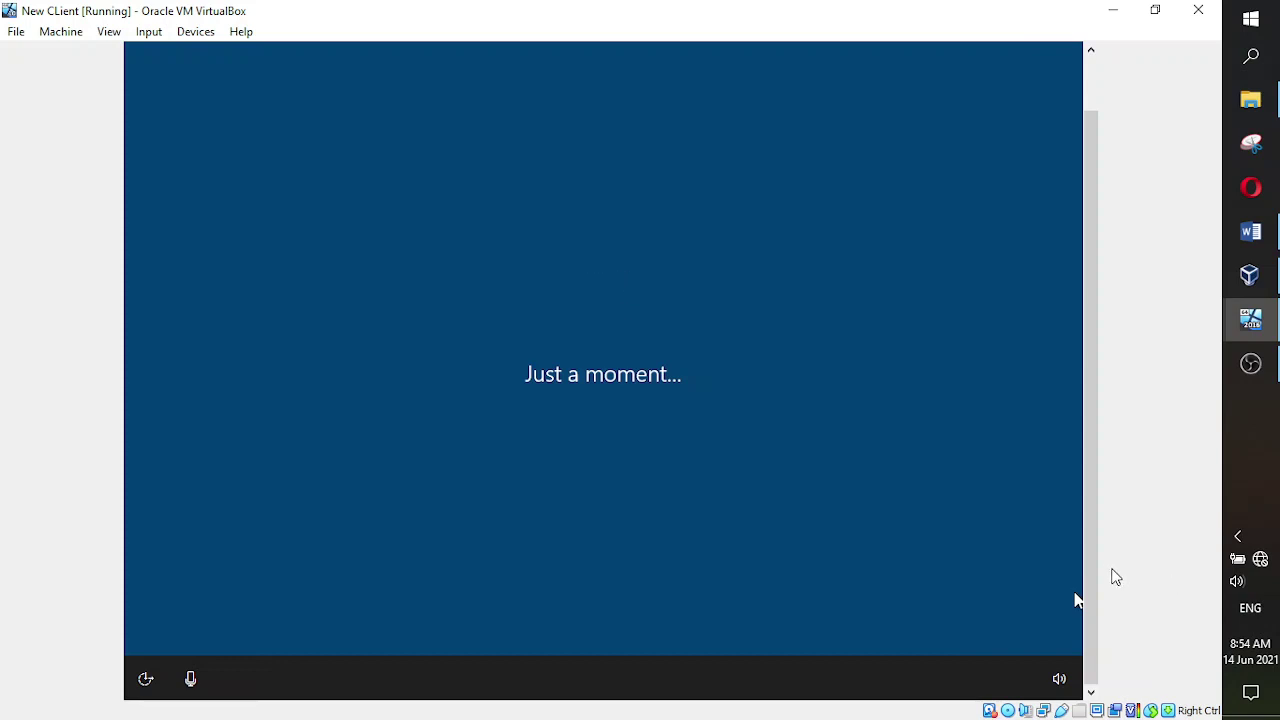
- Answer Yes to sharing activity history across devices
mouse_move(1090, 578)
mouse_down()
mouse_move(1094, 490)
mouse_move(1094, 555)
mouse_up()
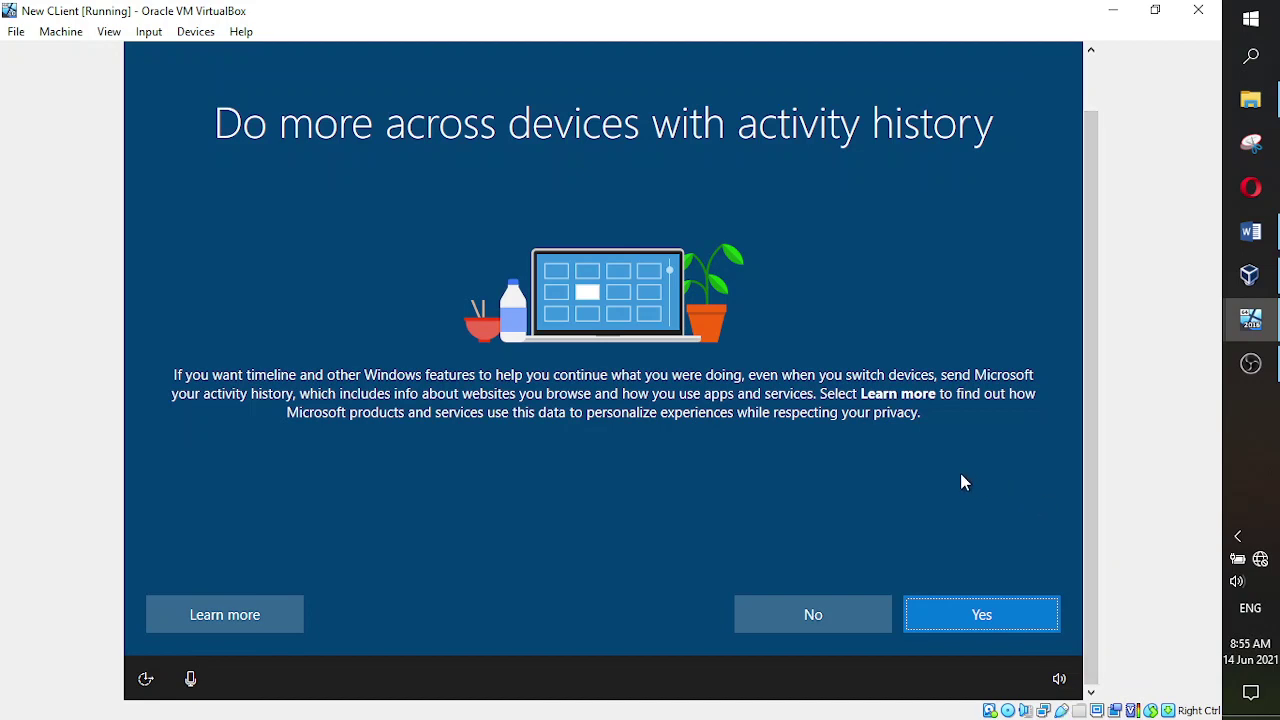
click(953, 620)
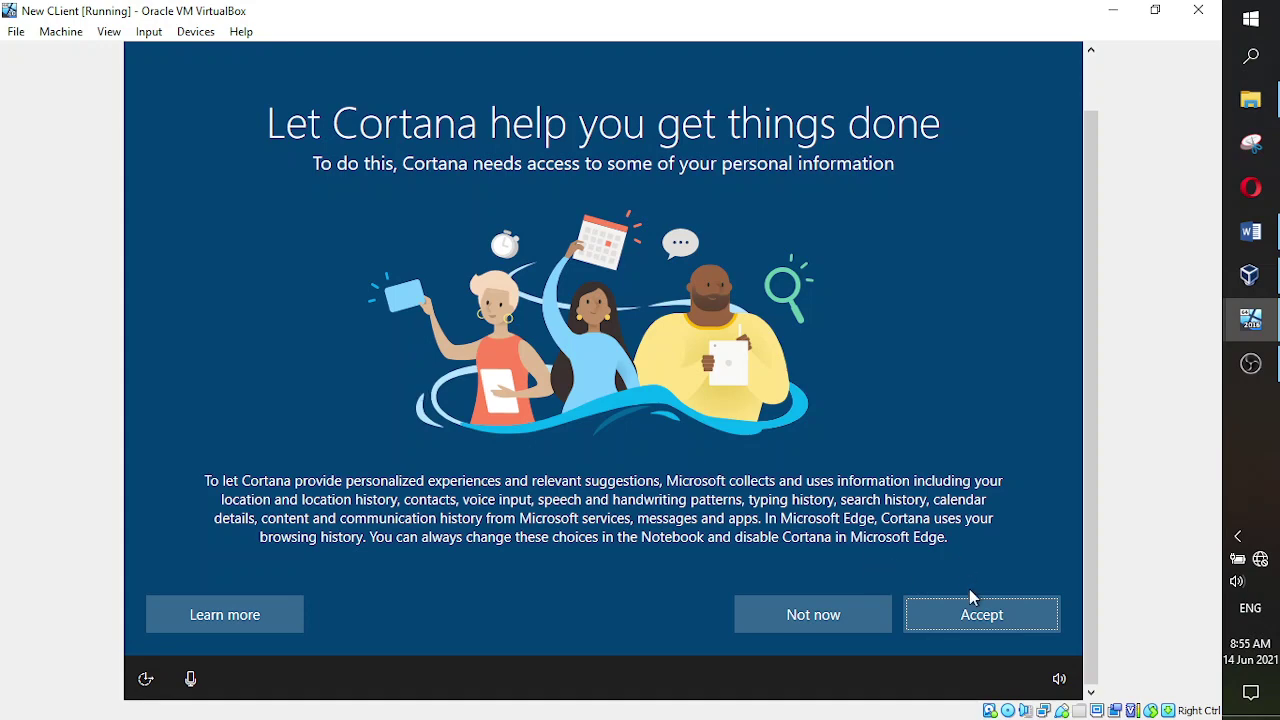
- Accept letting Cortana use personal information on the 'Let Cortana help you get things done' page
click(973, 618)
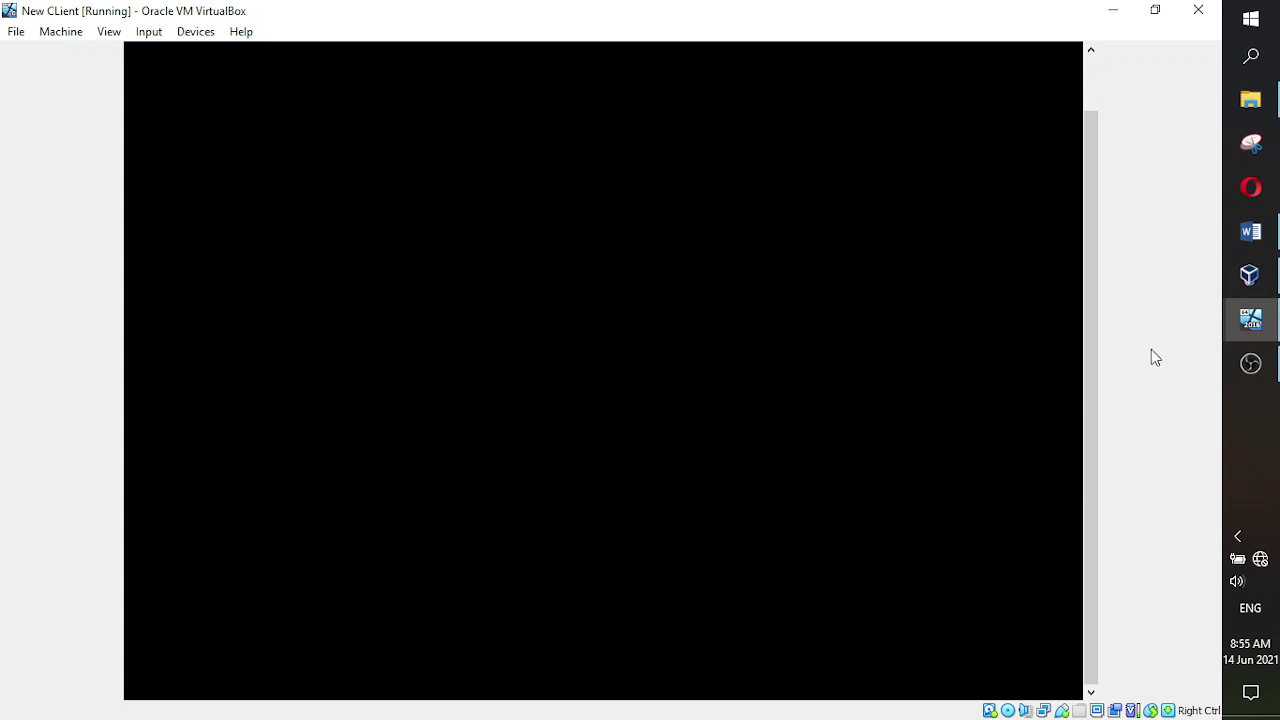
drag(1097, 497, 1085, 459)
click(1240, 285)
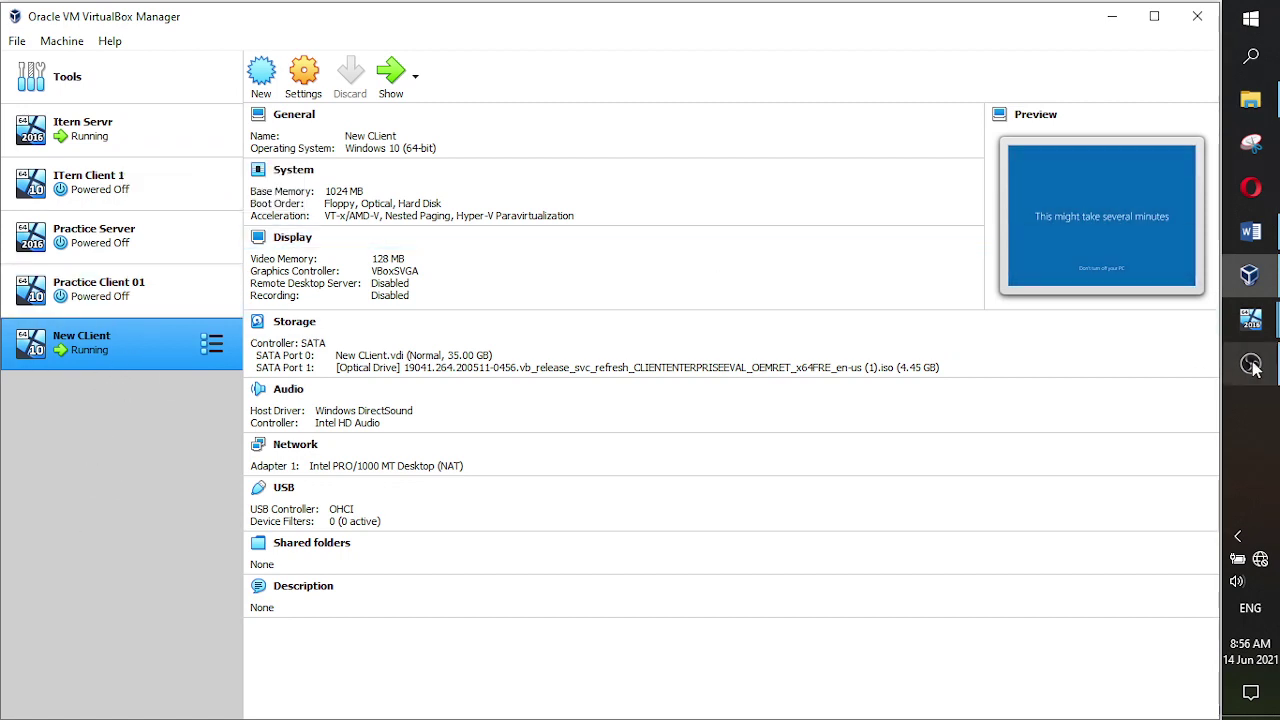
mouse_move(1252, 362)
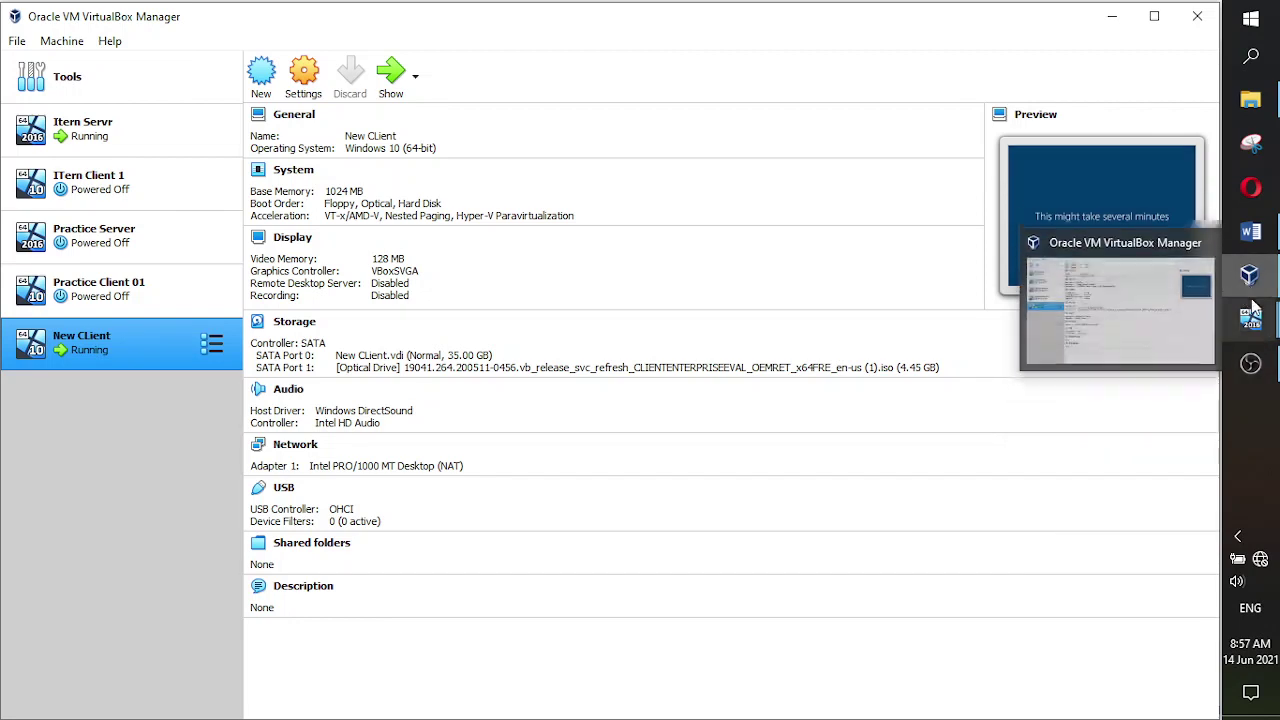
mouse_move(1251, 320)
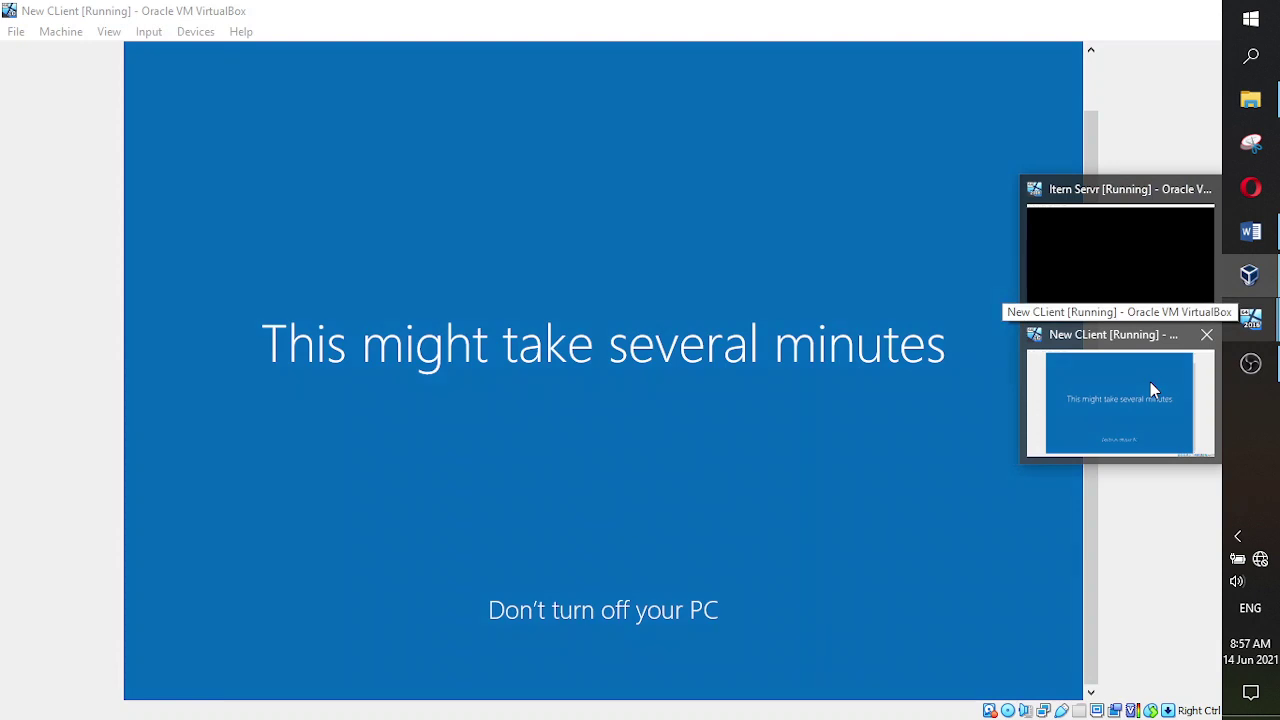
click(1150, 382)
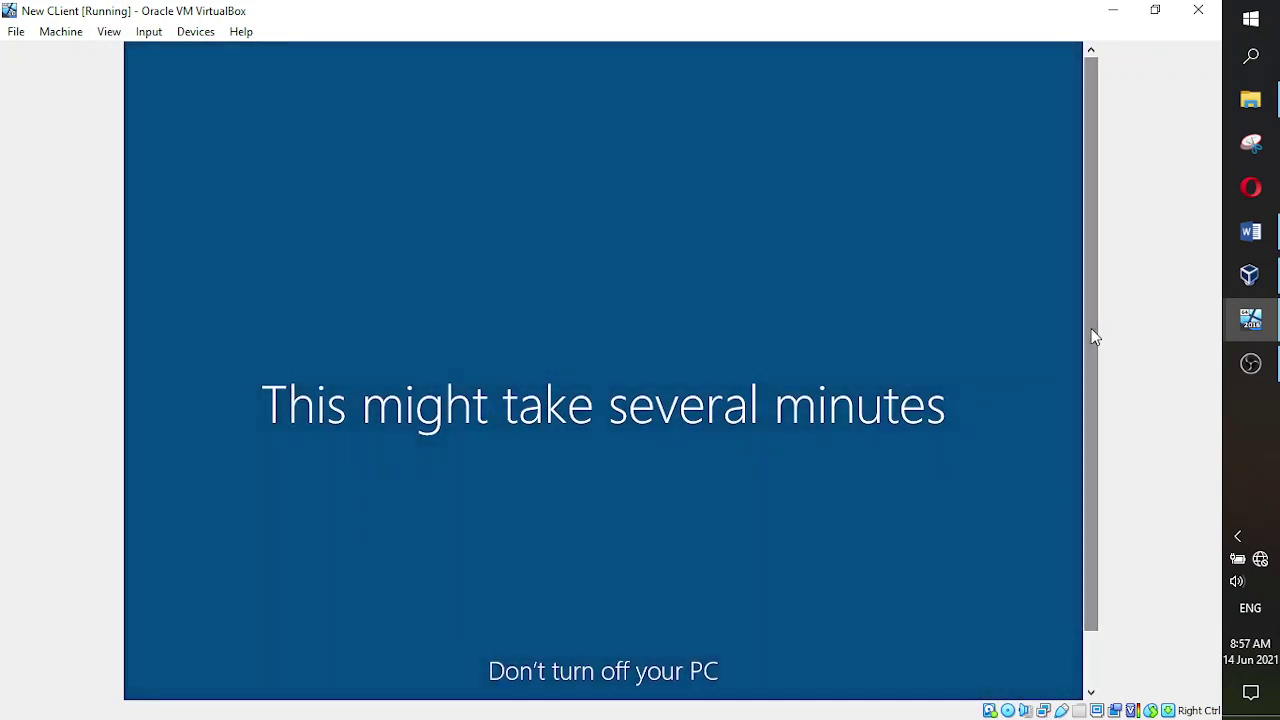
drag(1090, 390, 1091, 329)
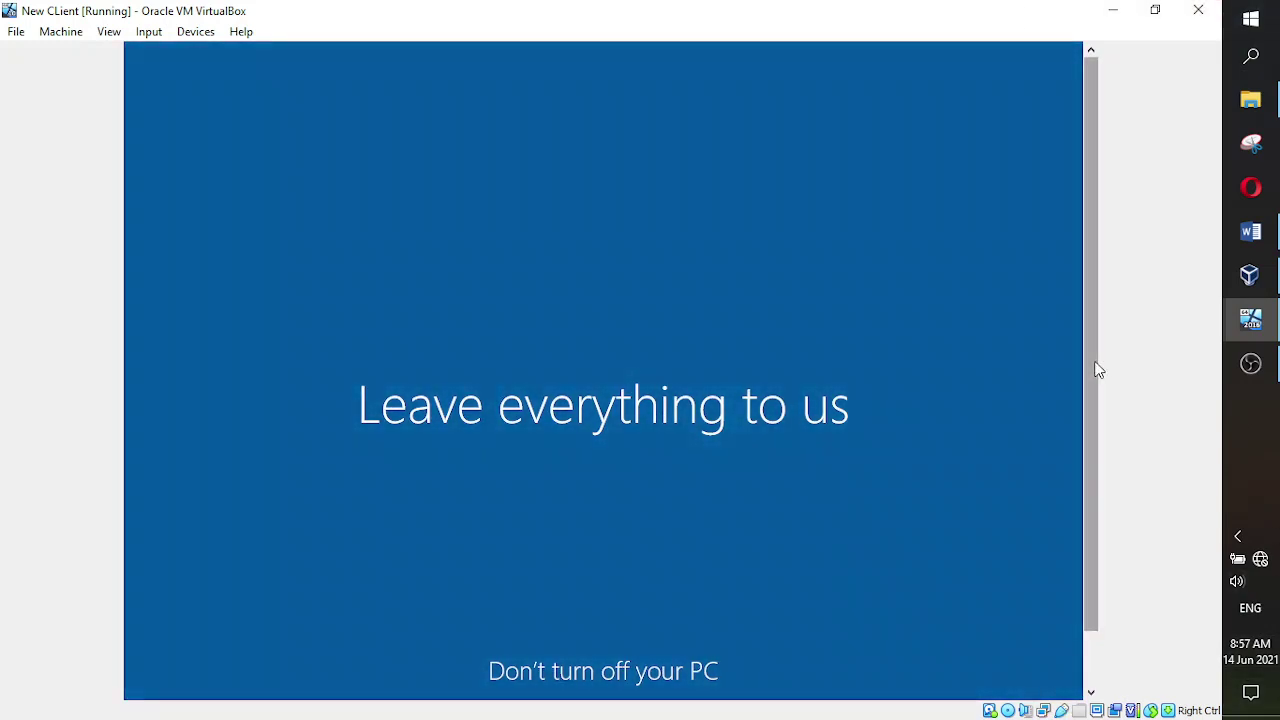
drag(1094, 368, 1093, 421)
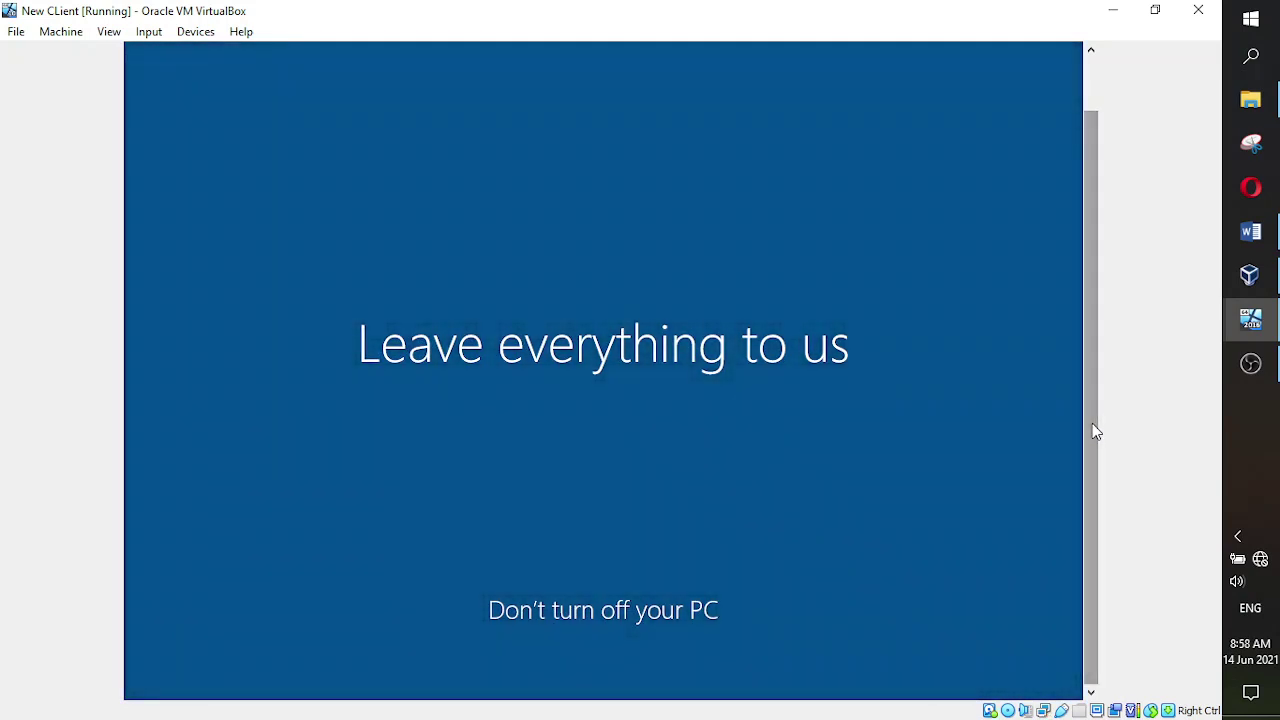
mouse_move(1092, 423)
mouse_down()
mouse_move(1100, 357)
mouse_move(1086, 423)
mouse_up()
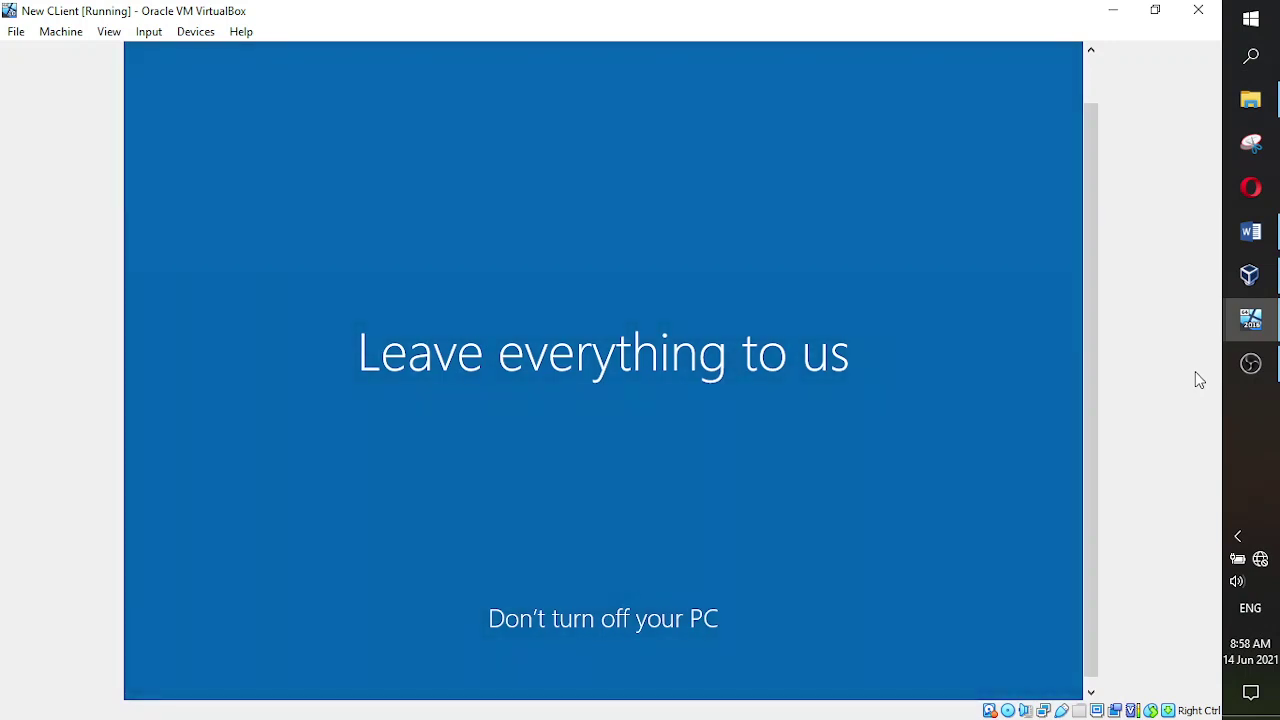
mouse_move(1091, 414)
mouse_down()
mouse_move(1095, 363)
mouse_move(1086, 411)
mouse_up()
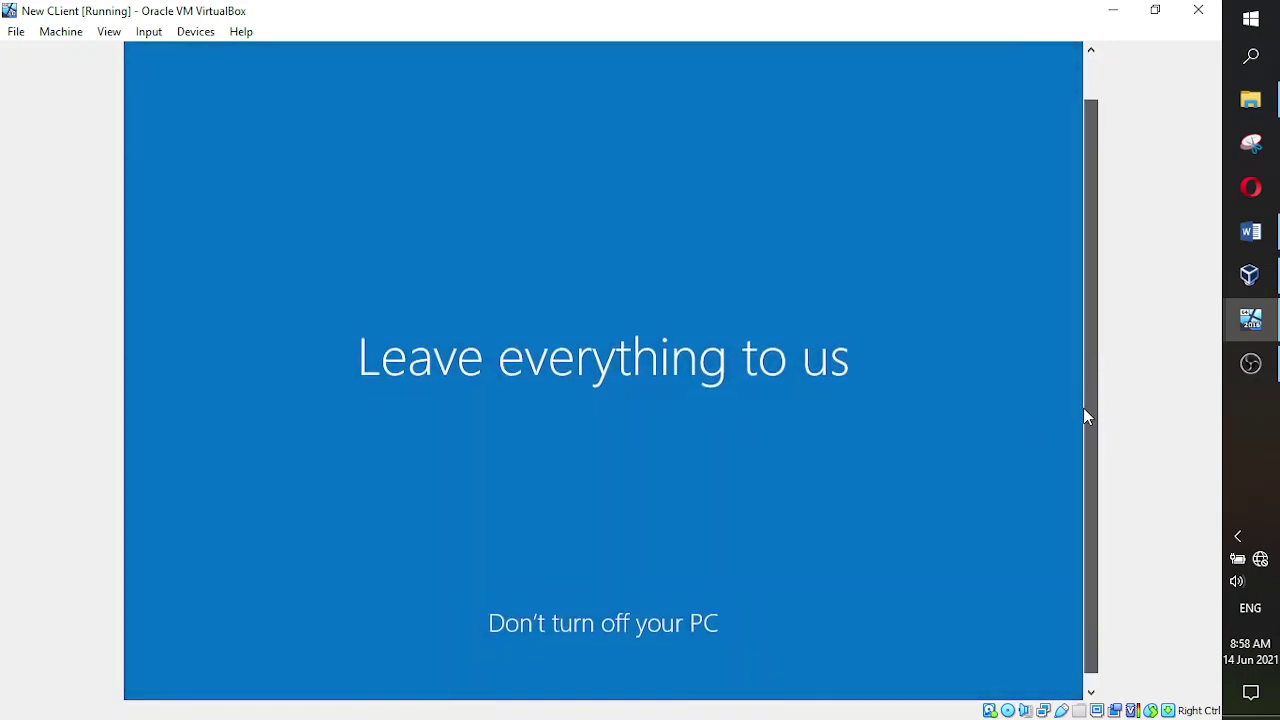
- Return to the New CLient VM and answer Yes to making the PC discoverable on the network
click(1250, 366)
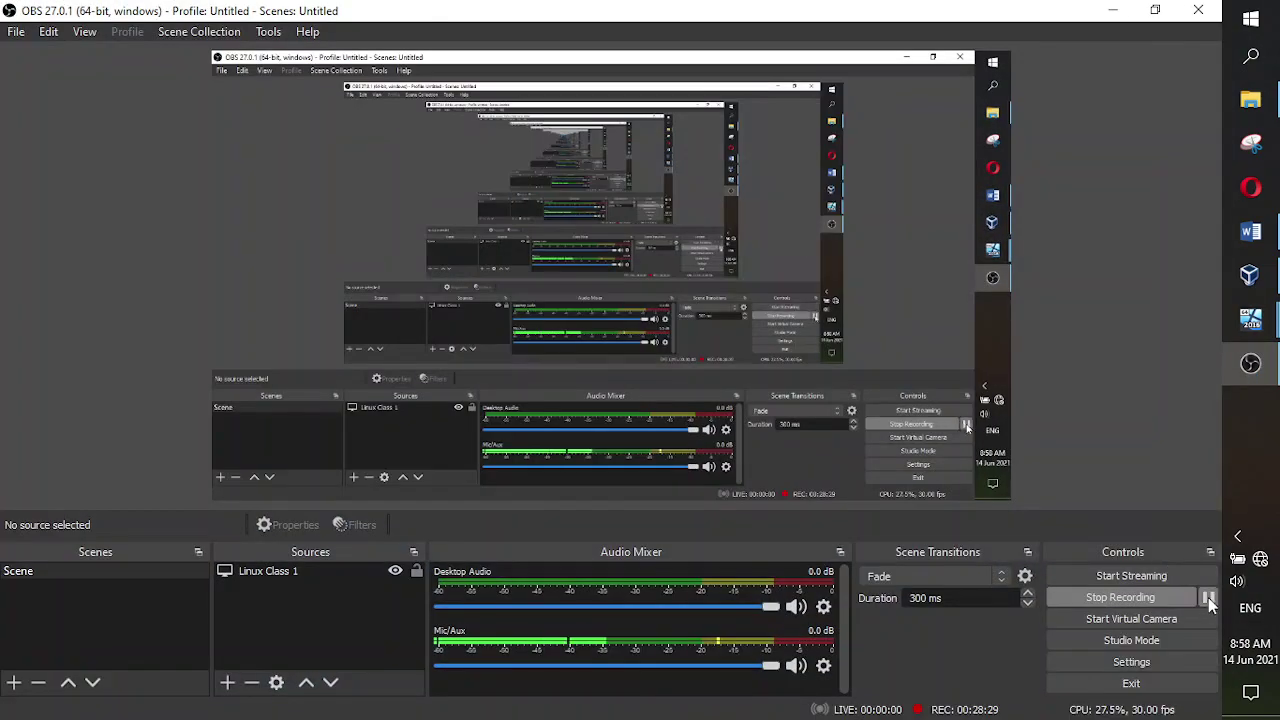
click(1252, 365)
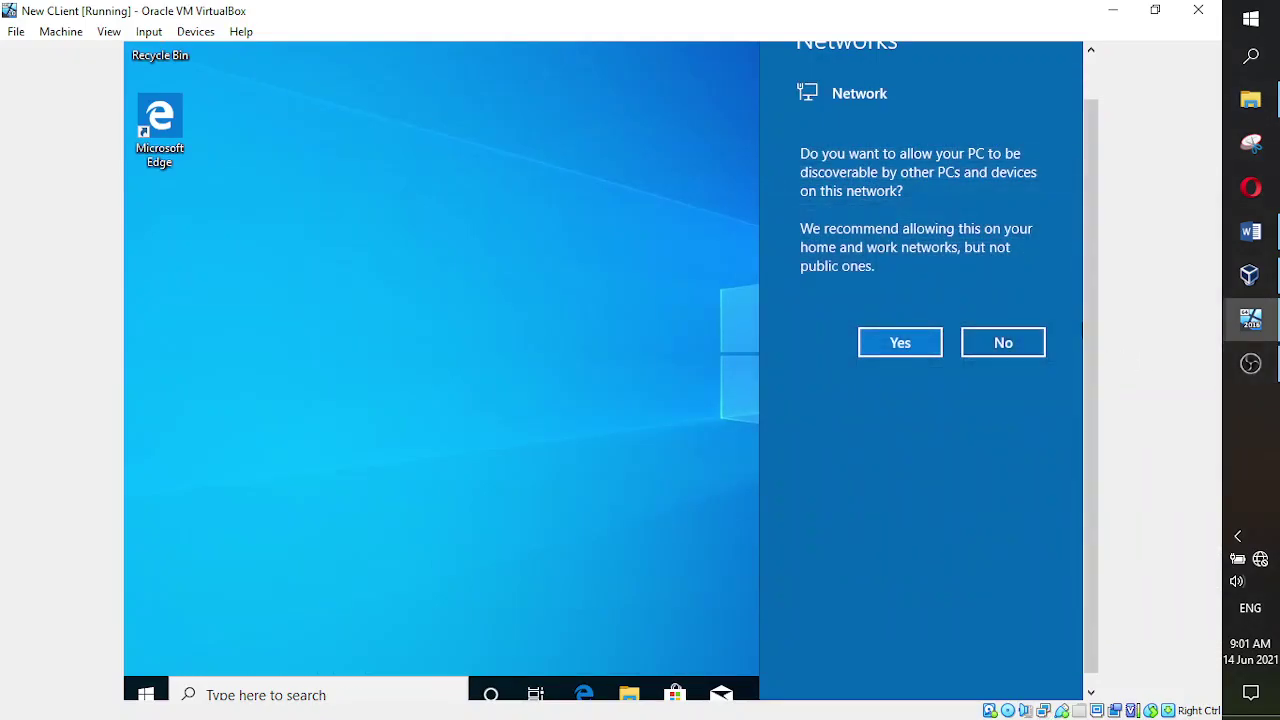
drag(1092, 365, 1092, 317)
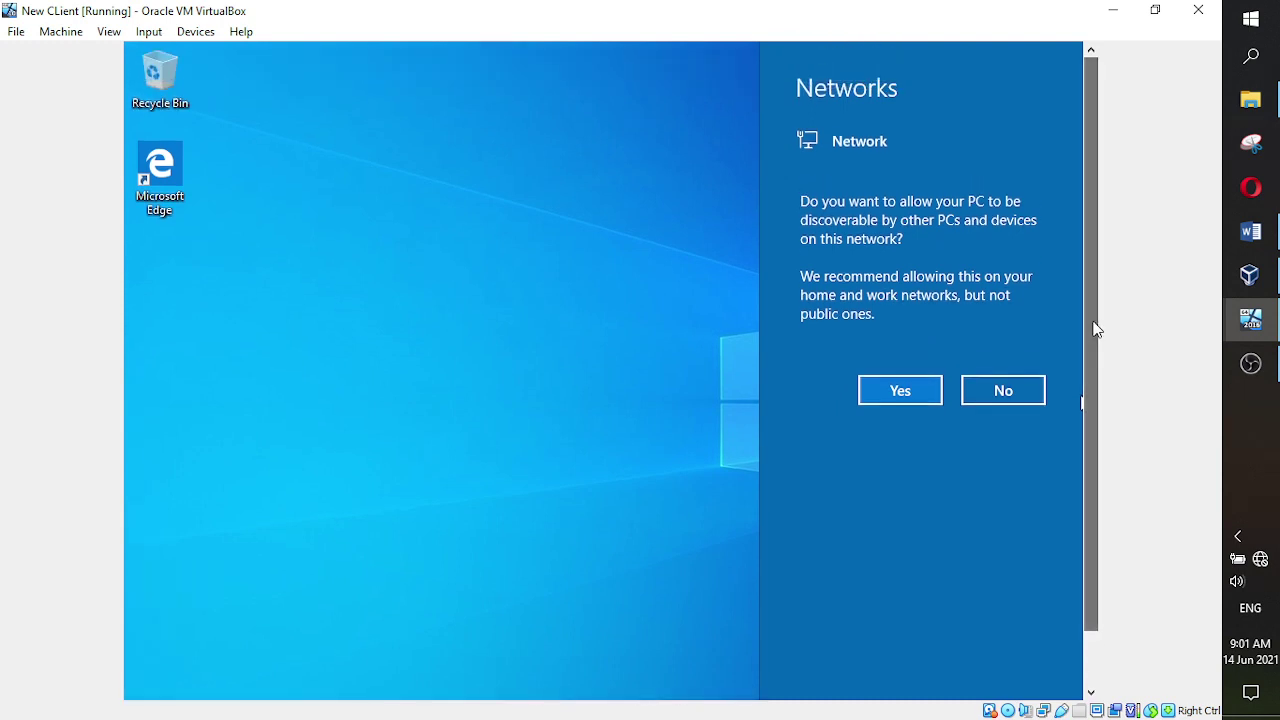
click(880, 388)
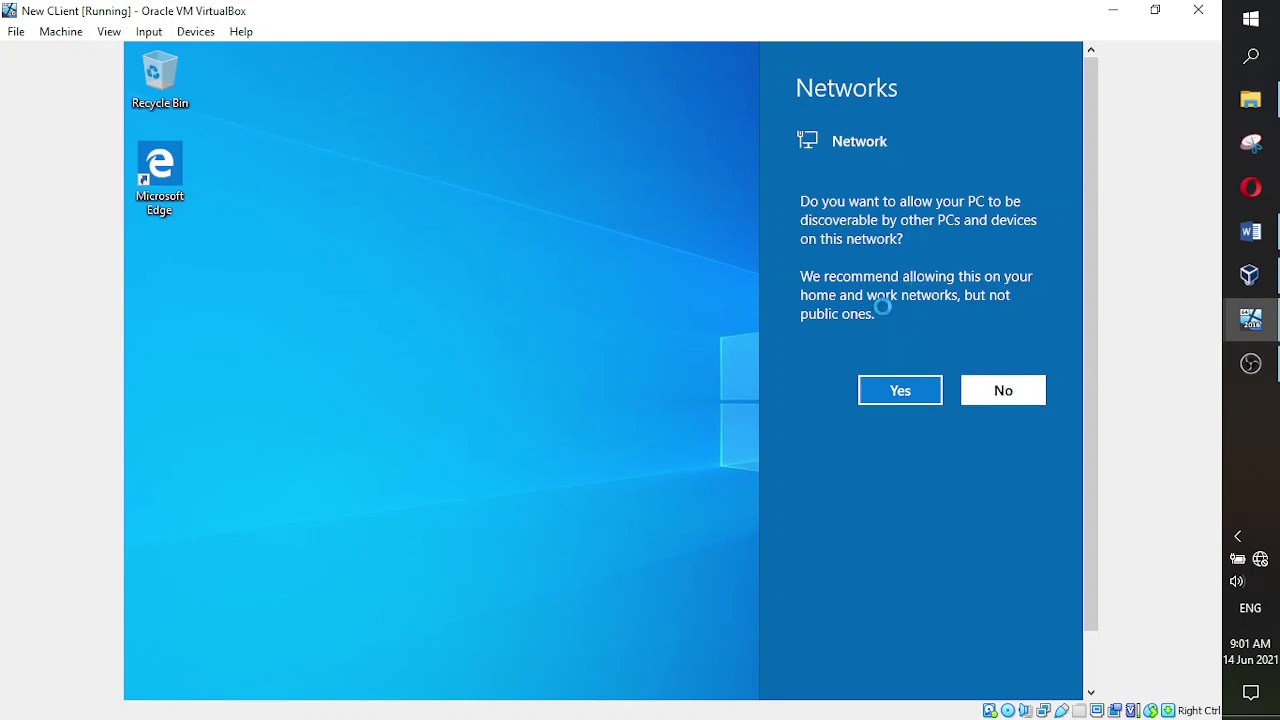
- Dismiss the network panel to reveal the finished Windows 10 Enterprise Evaluation desktop
click(663, 346)
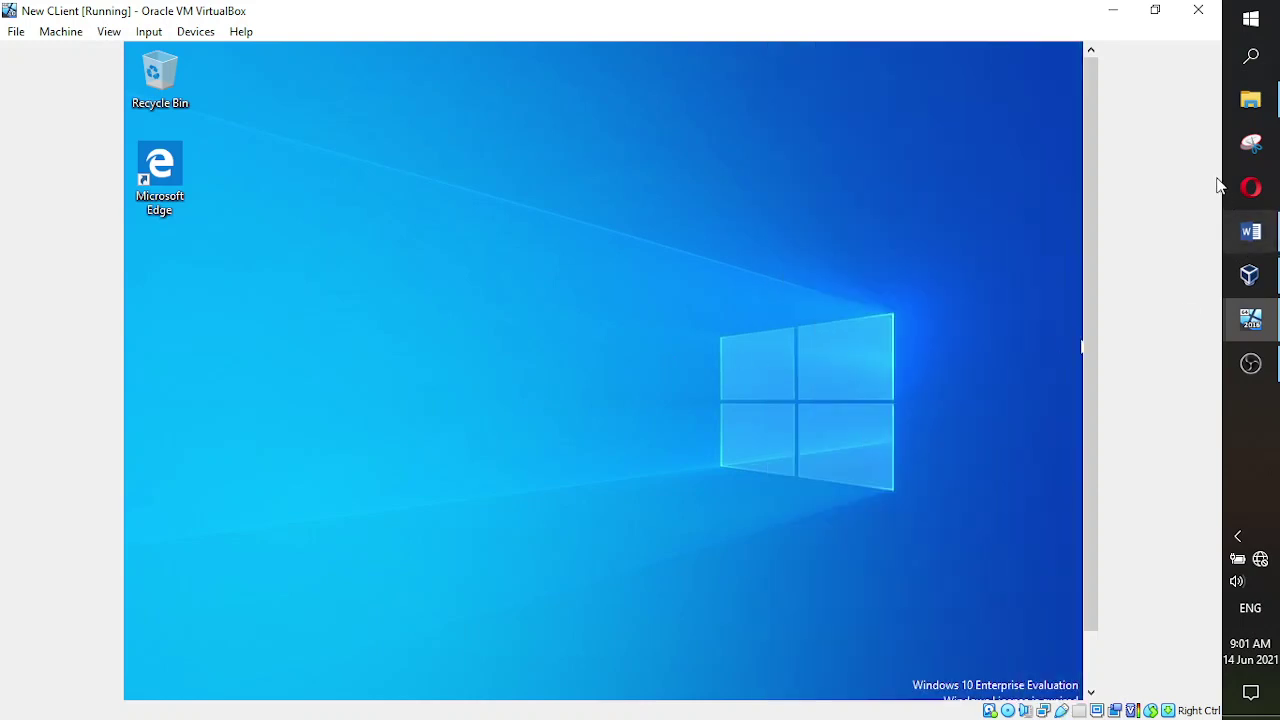
drag(1090, 203, 1093, 280)
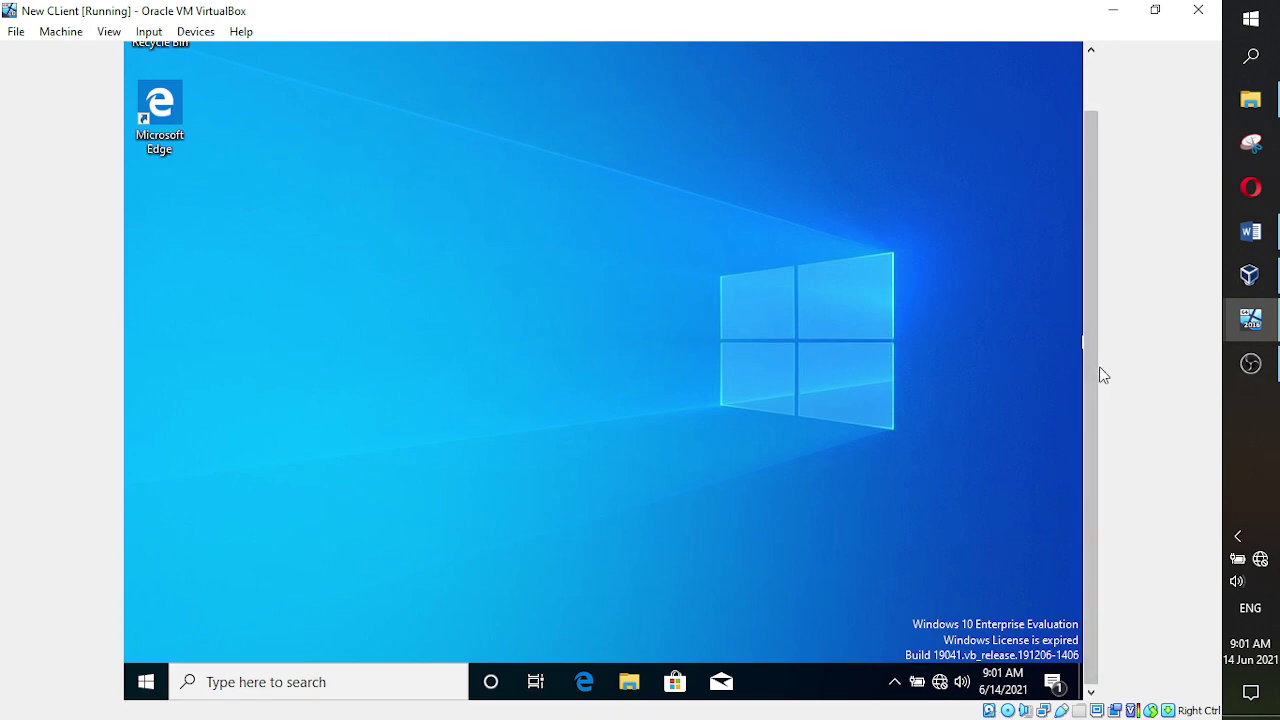
mouse_move(1100, 371)
mouse_down()
mouse_move(1097, 280)
mouse_move(1086, 363)
mouse_up()
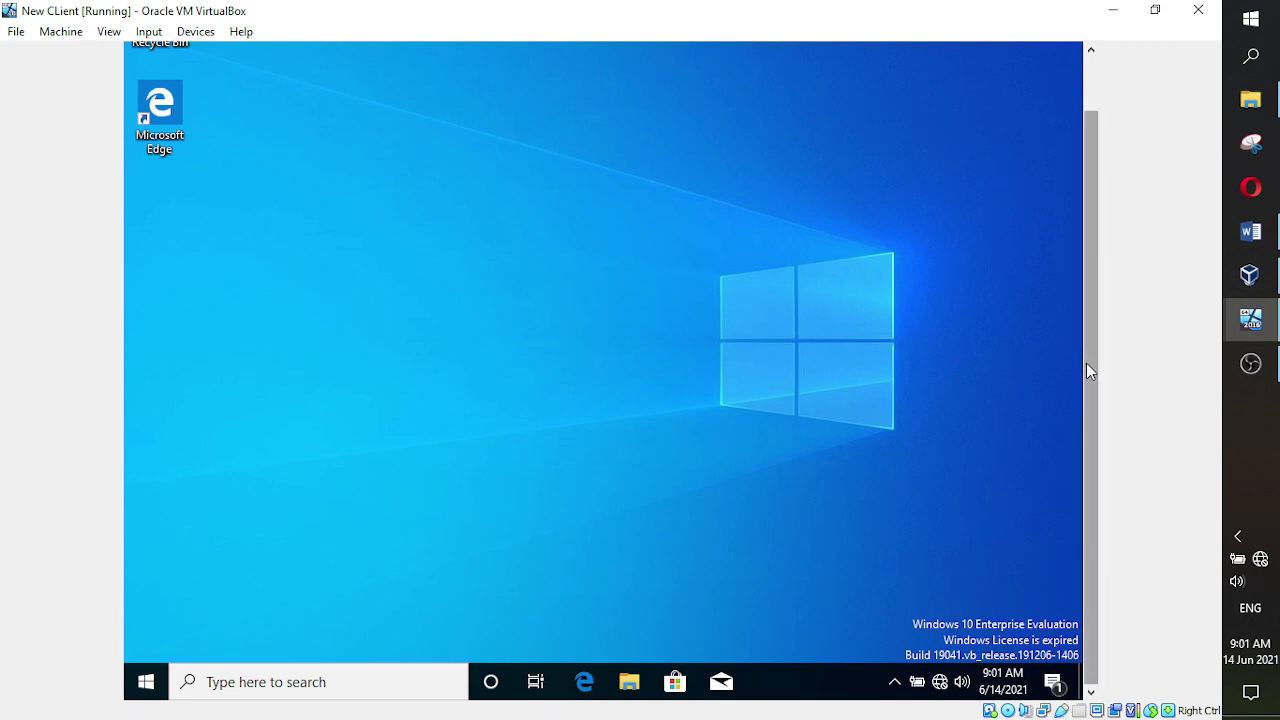
drag(1089, 366, 1105, 277)
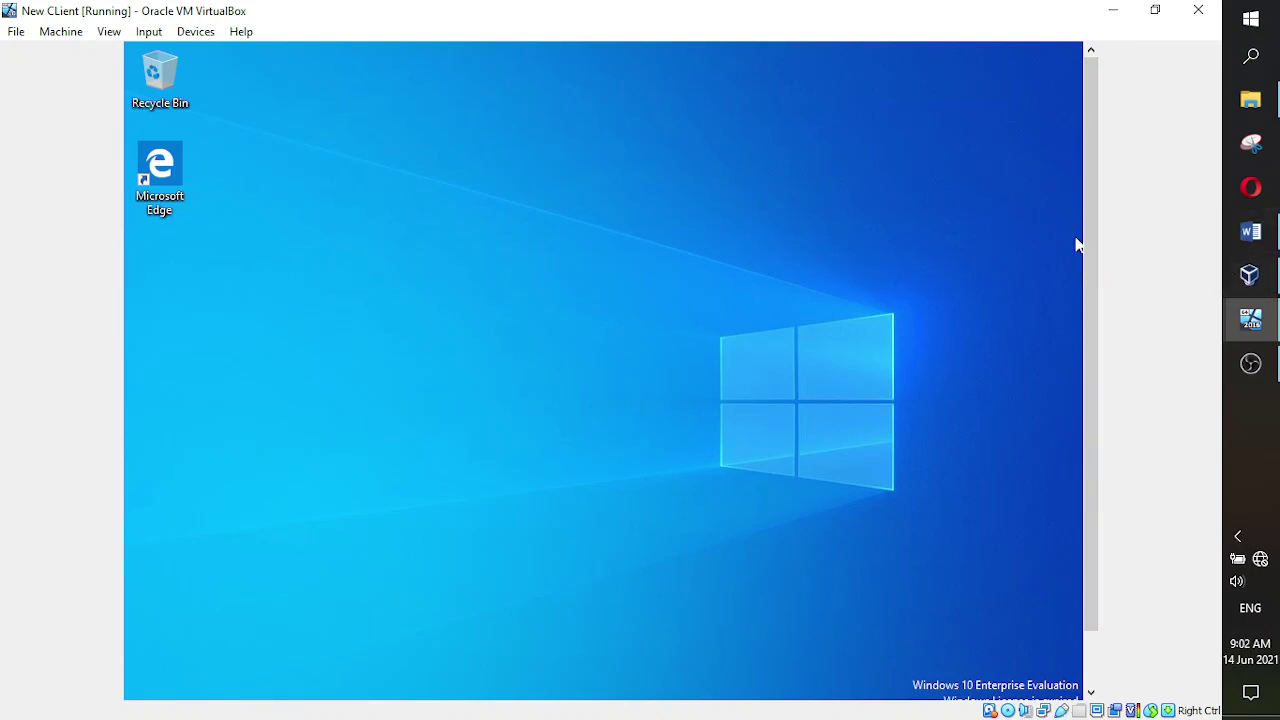
- In the Word checklist, colour 'Install the windows client on the VM' red, then return to VirtualBox
click(1245, 240)
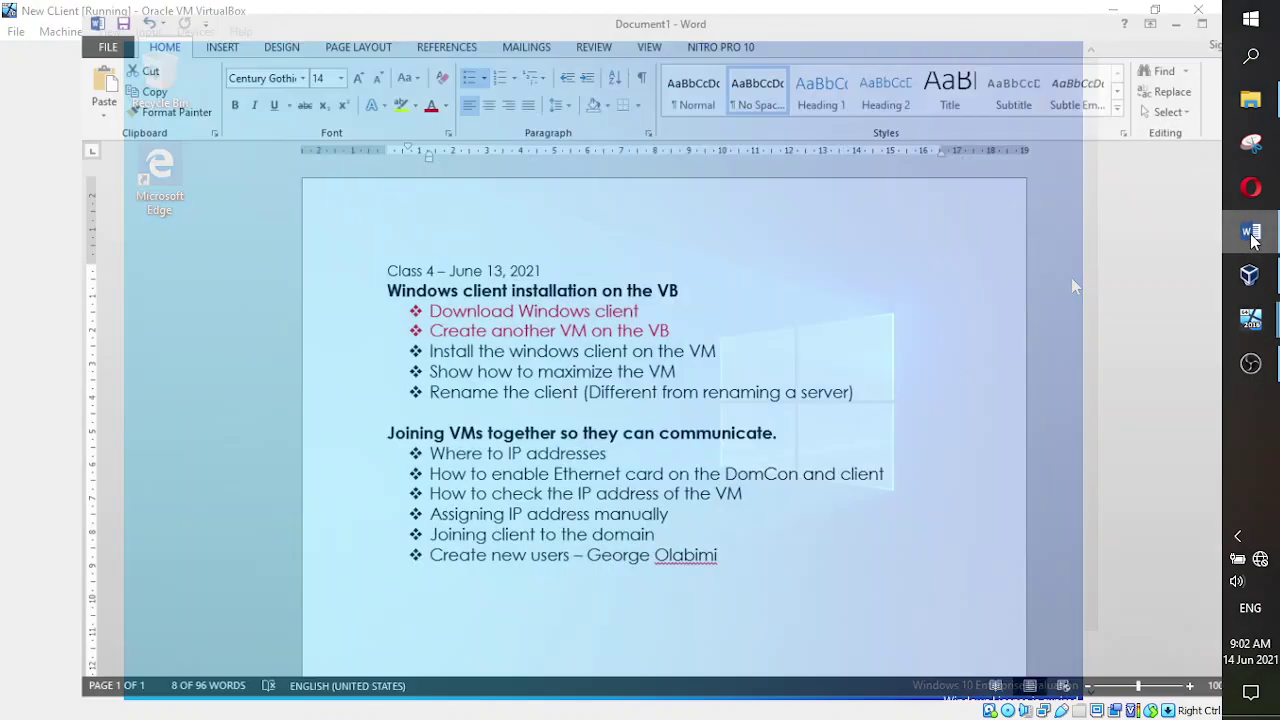
click(849, 343)
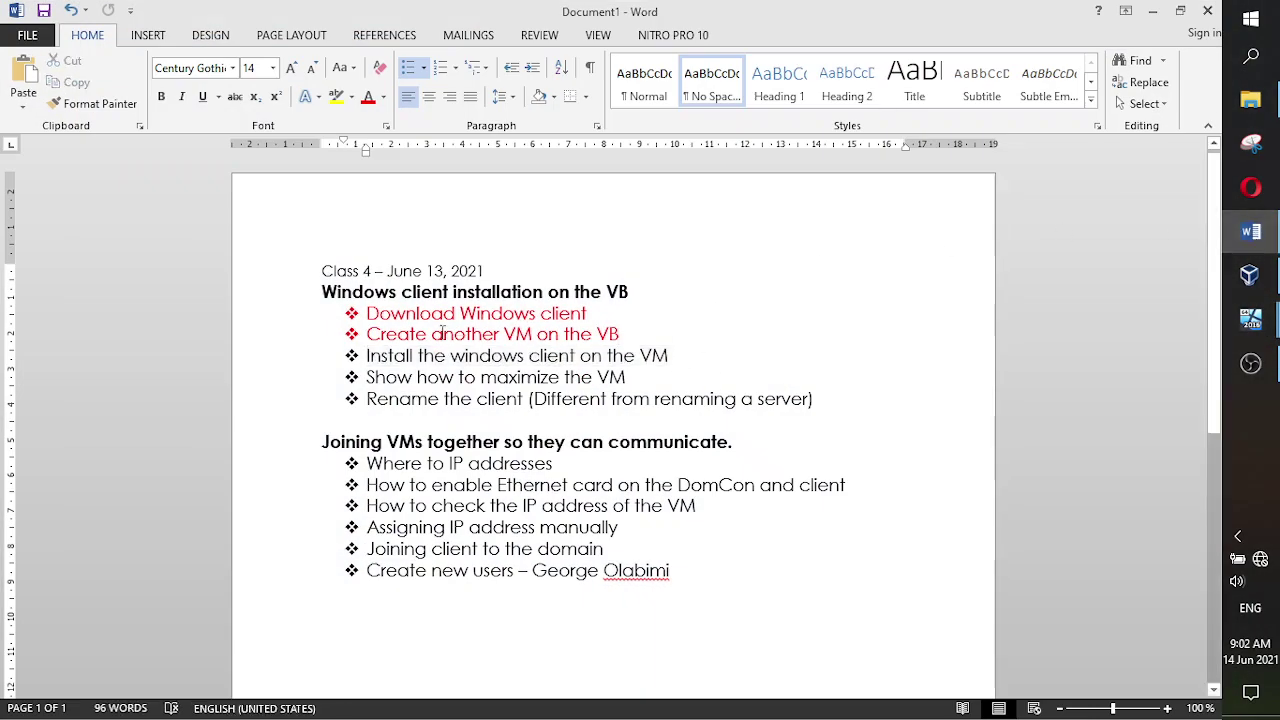
drag(678, 357, 362, 362)
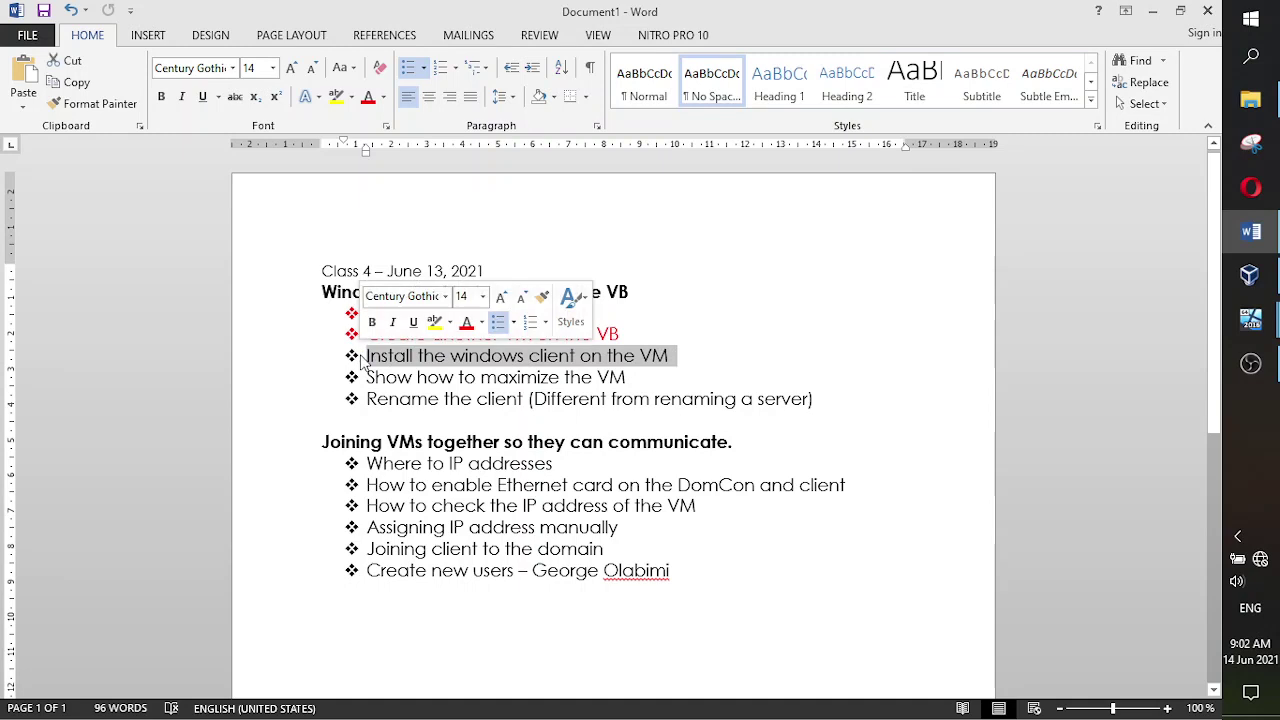
click(367, 96)
click(814, 338)
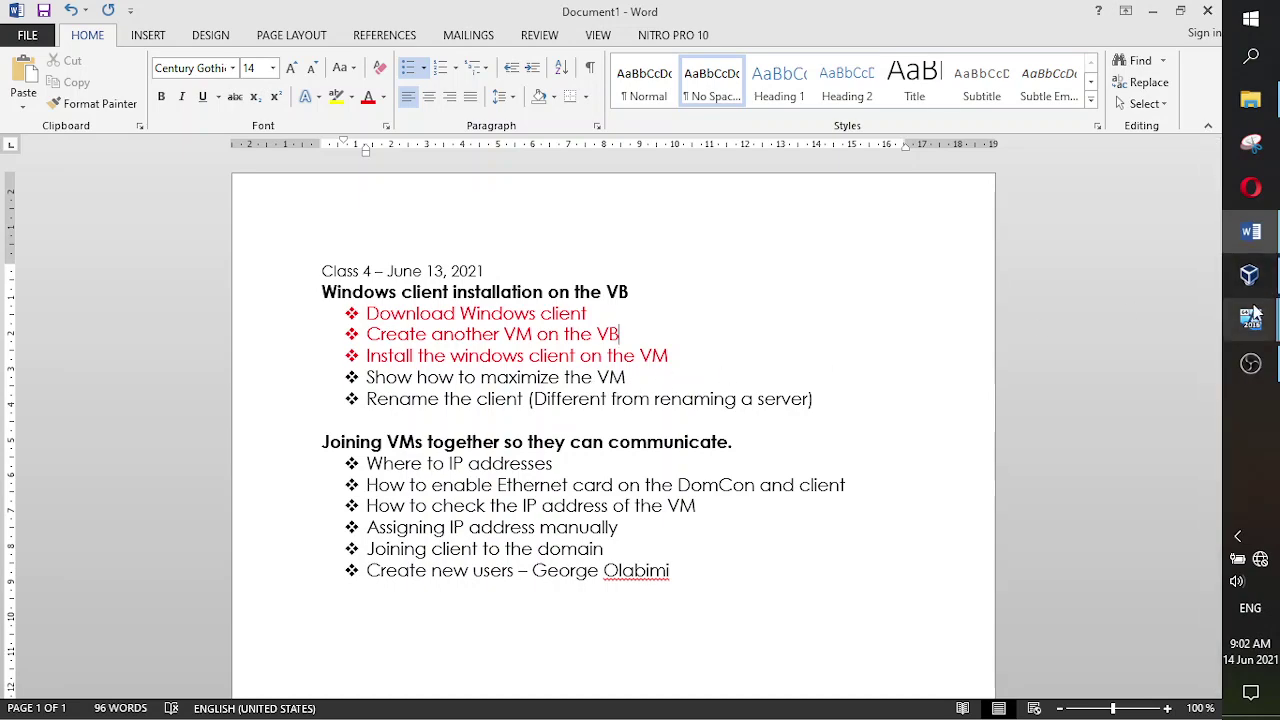
click(1251, 232)
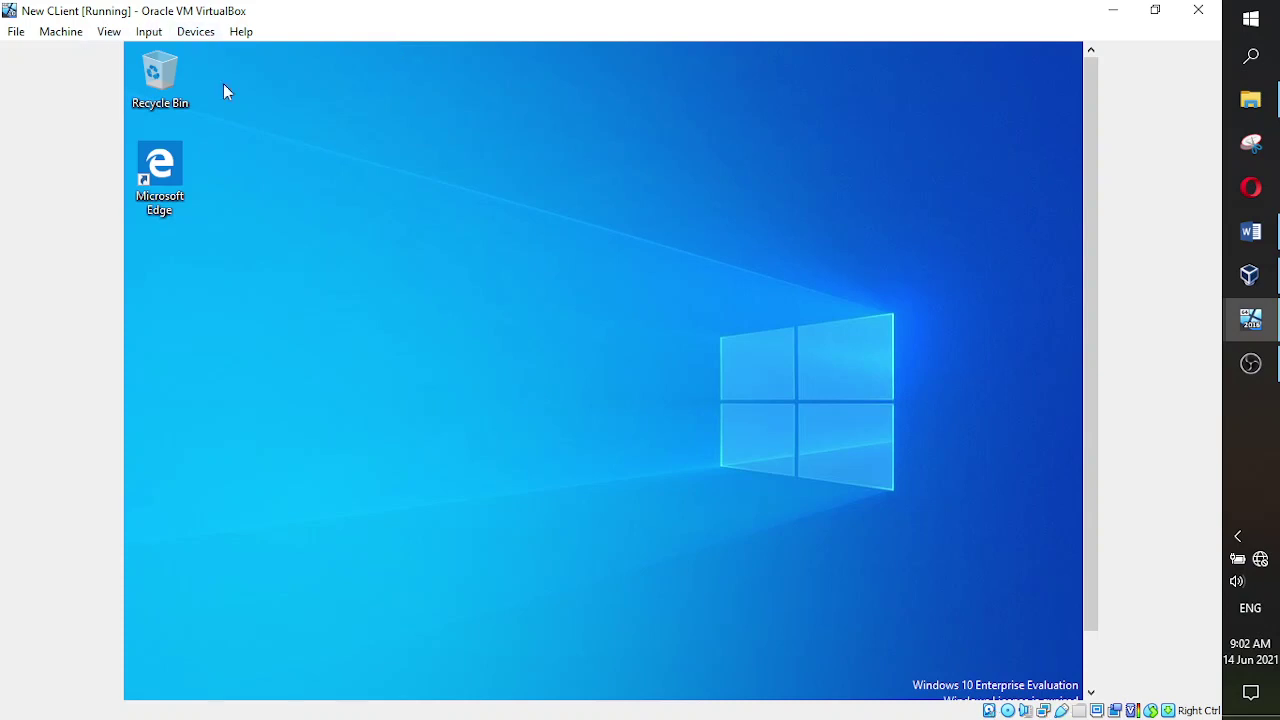
- Insert the Guest Additions CD image from the Devices menu and scroll down to the guest taskbar
click(196, 32)
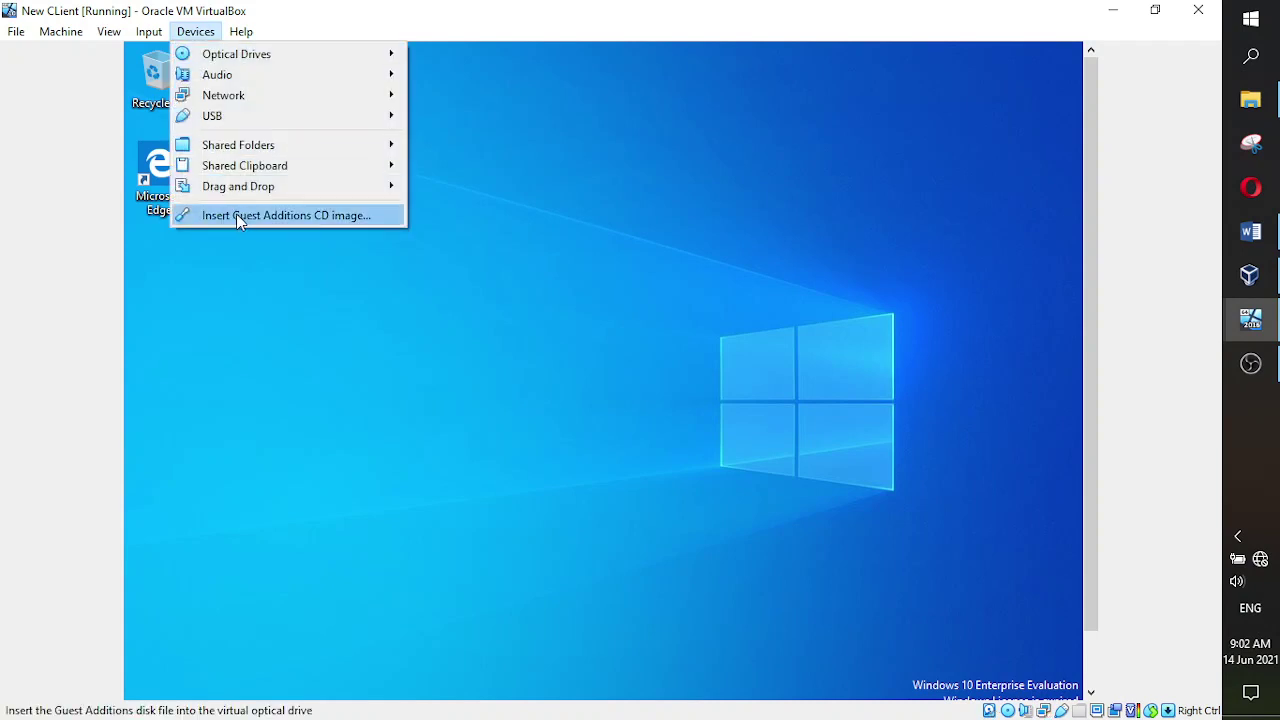
click(328, 217)
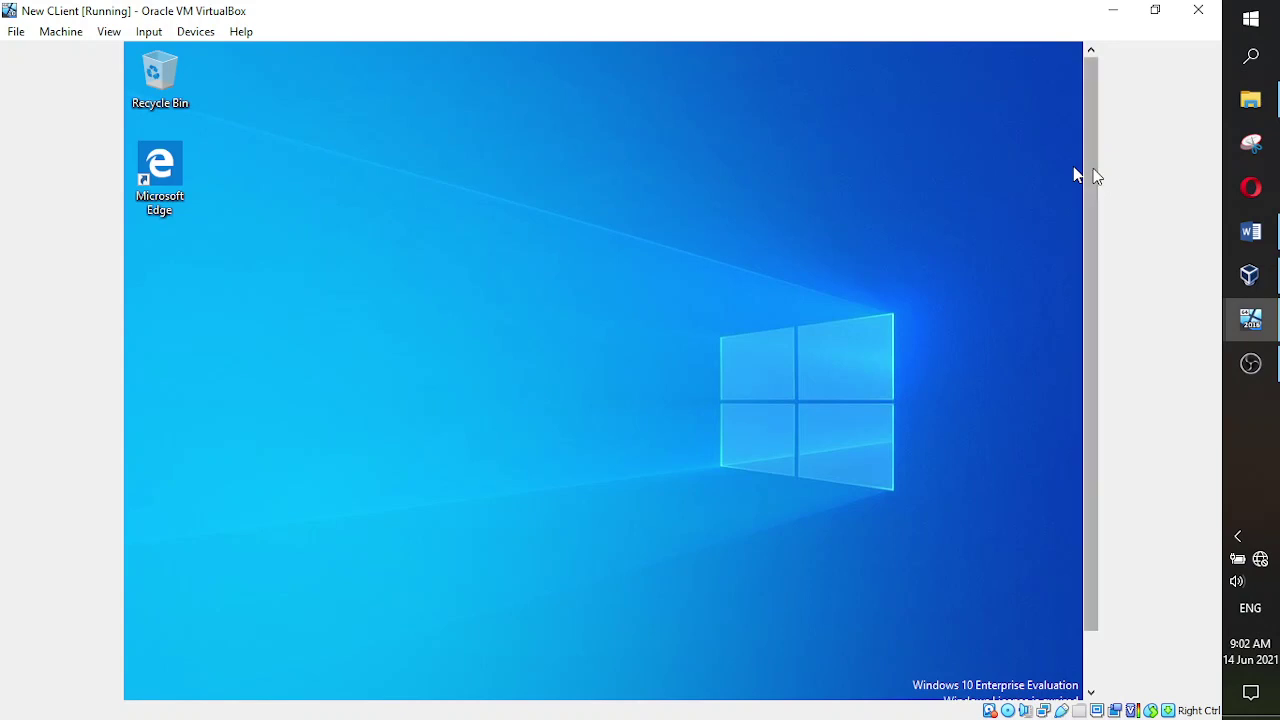
scroll(1093, 168, down, 2)
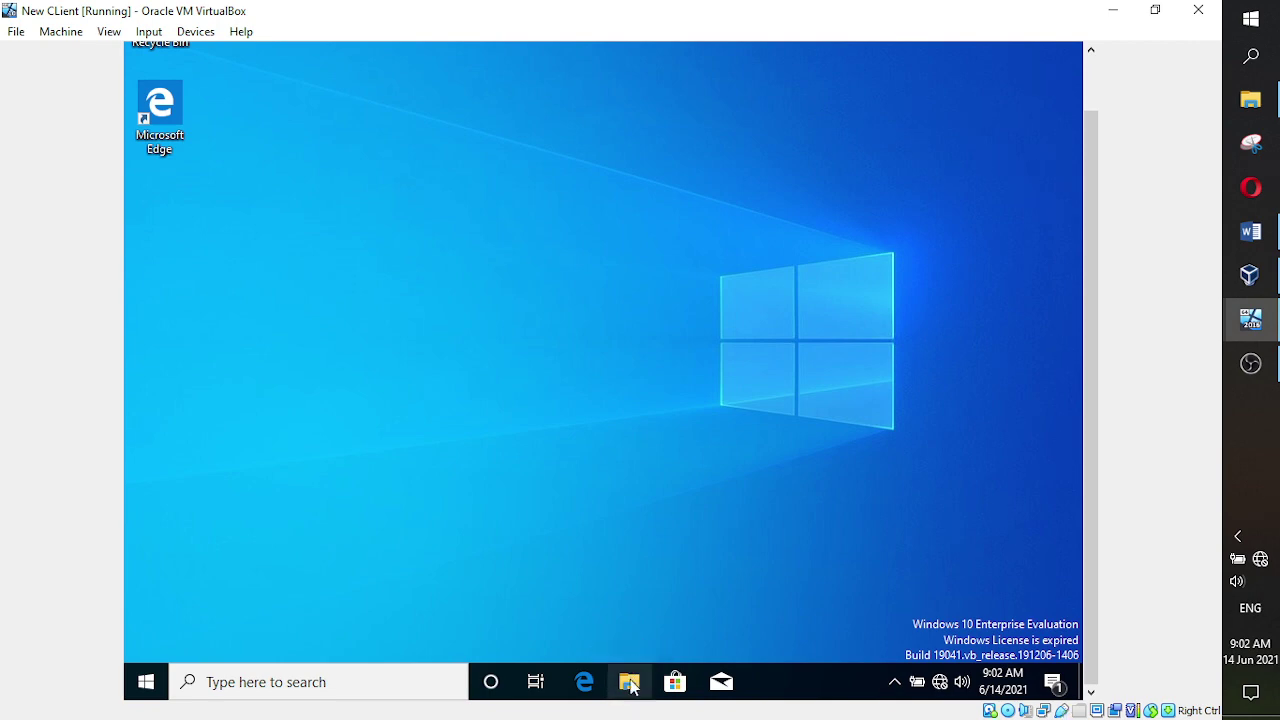
- Open File Explorer in the guest, go to This PC, and select CD Drive (D:)
click(630, 684)
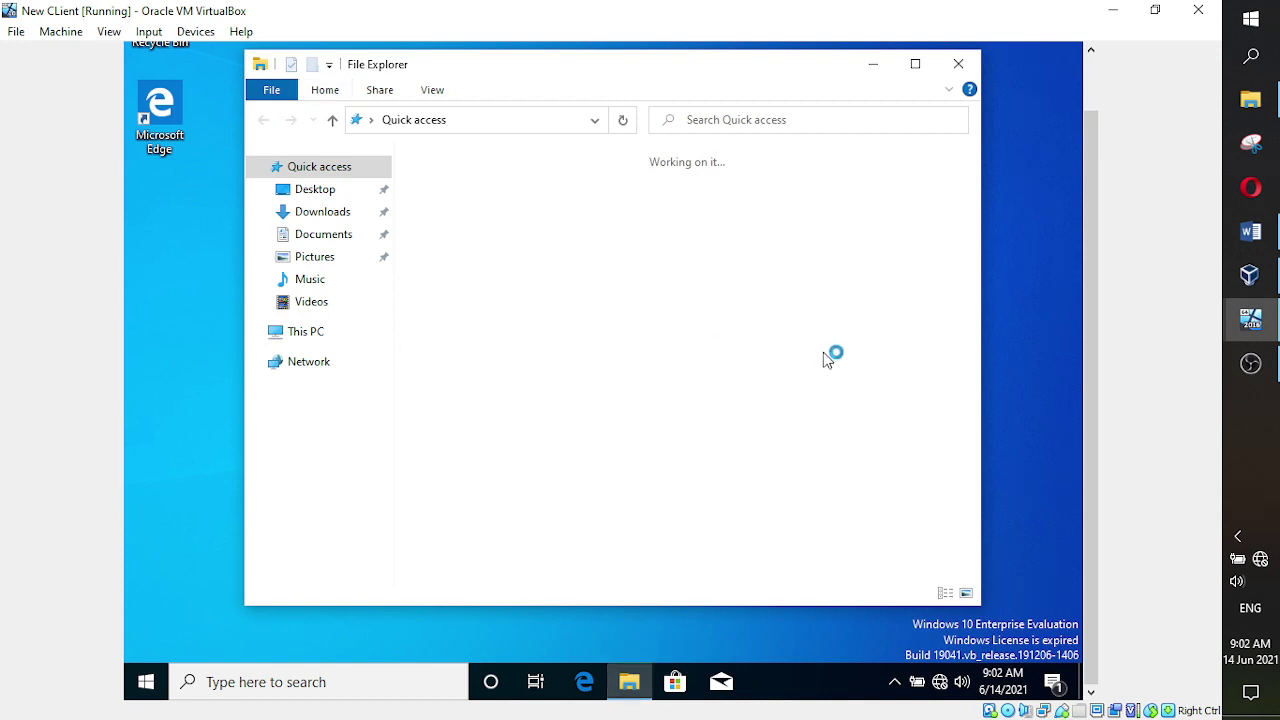
click(309, 336)
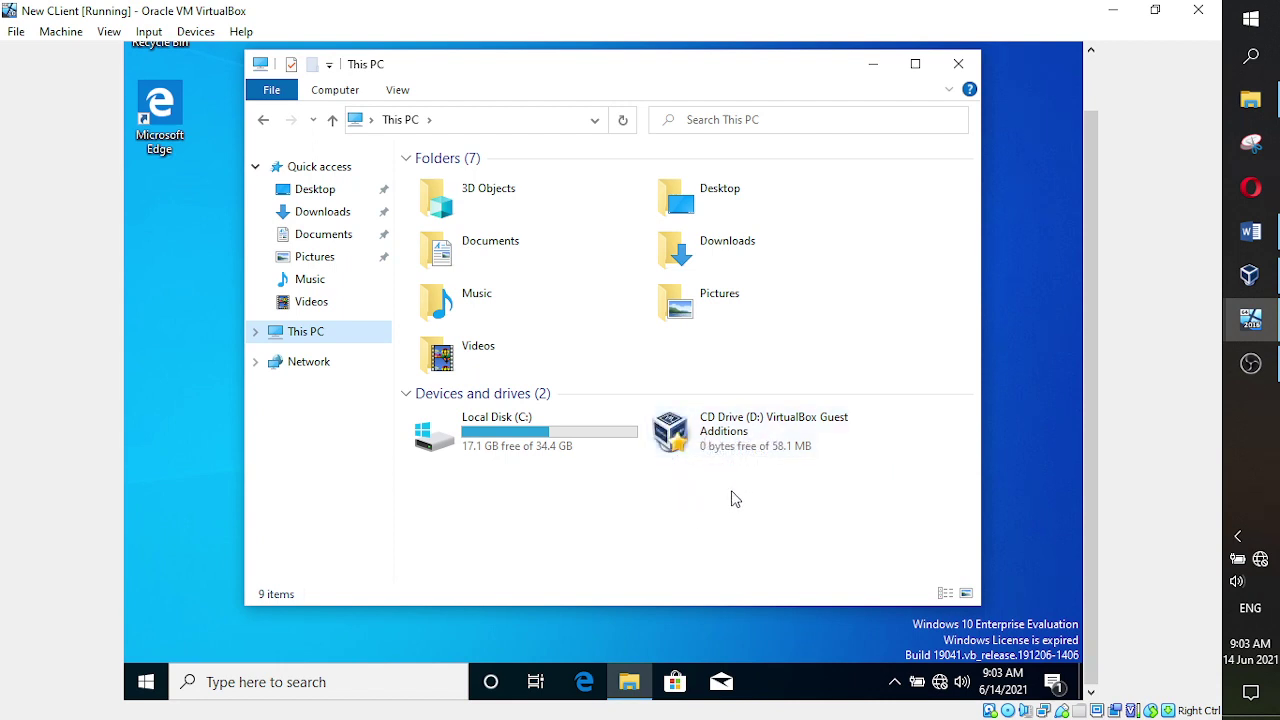
click(729, 428)
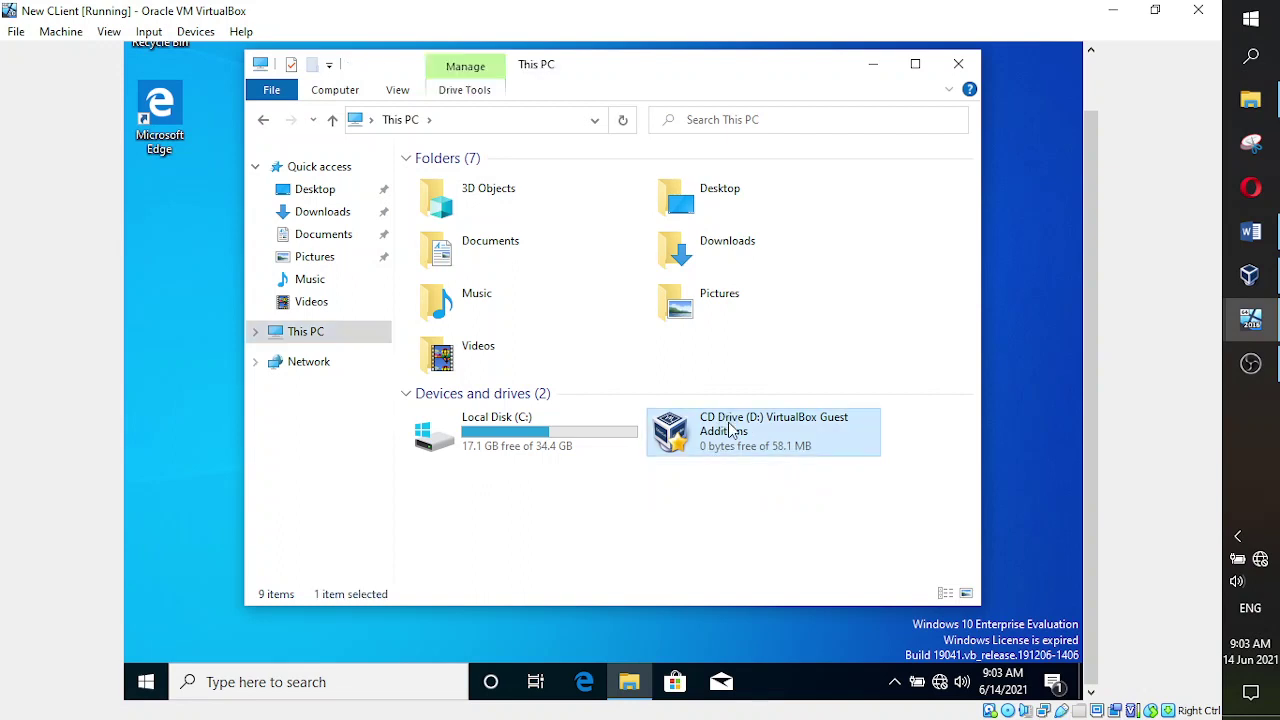
- Open CD Drive (D:), run VBoxWindowsAdditions, and bring the Guest Additions 6.1.22 setup to the front
double_click(729, 428)
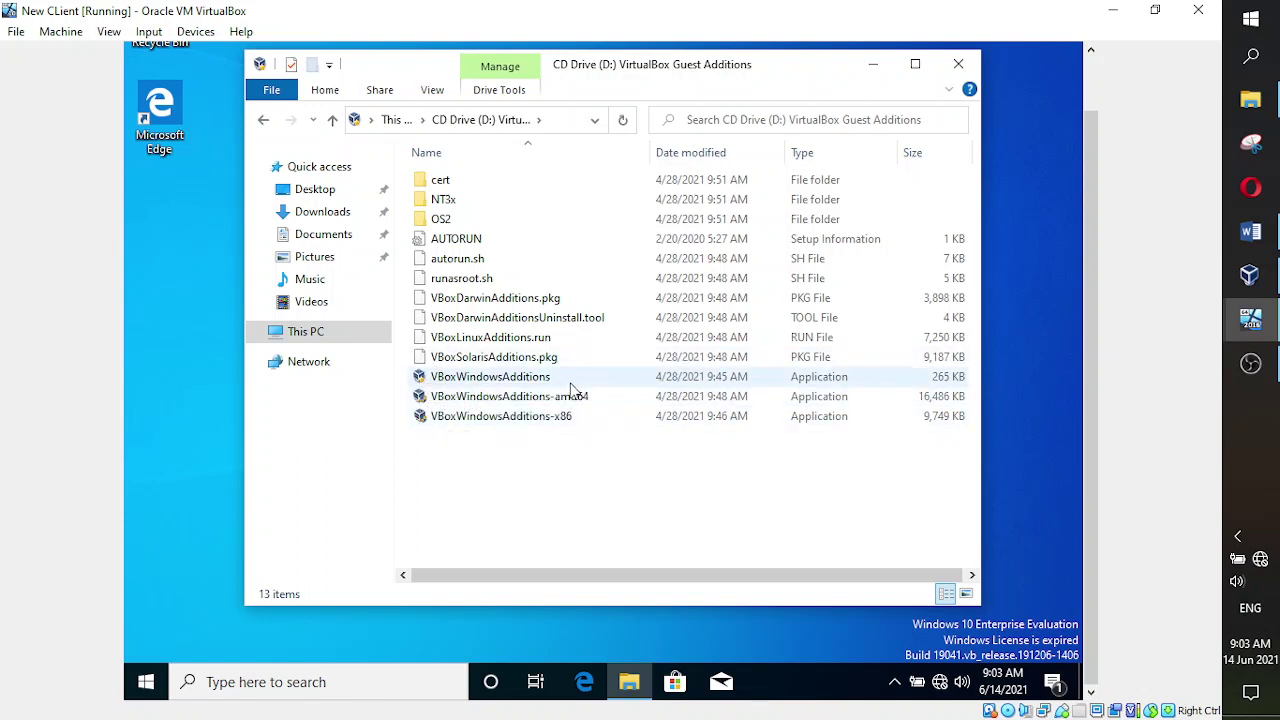
click(507, 383)
double_click(507, 383)
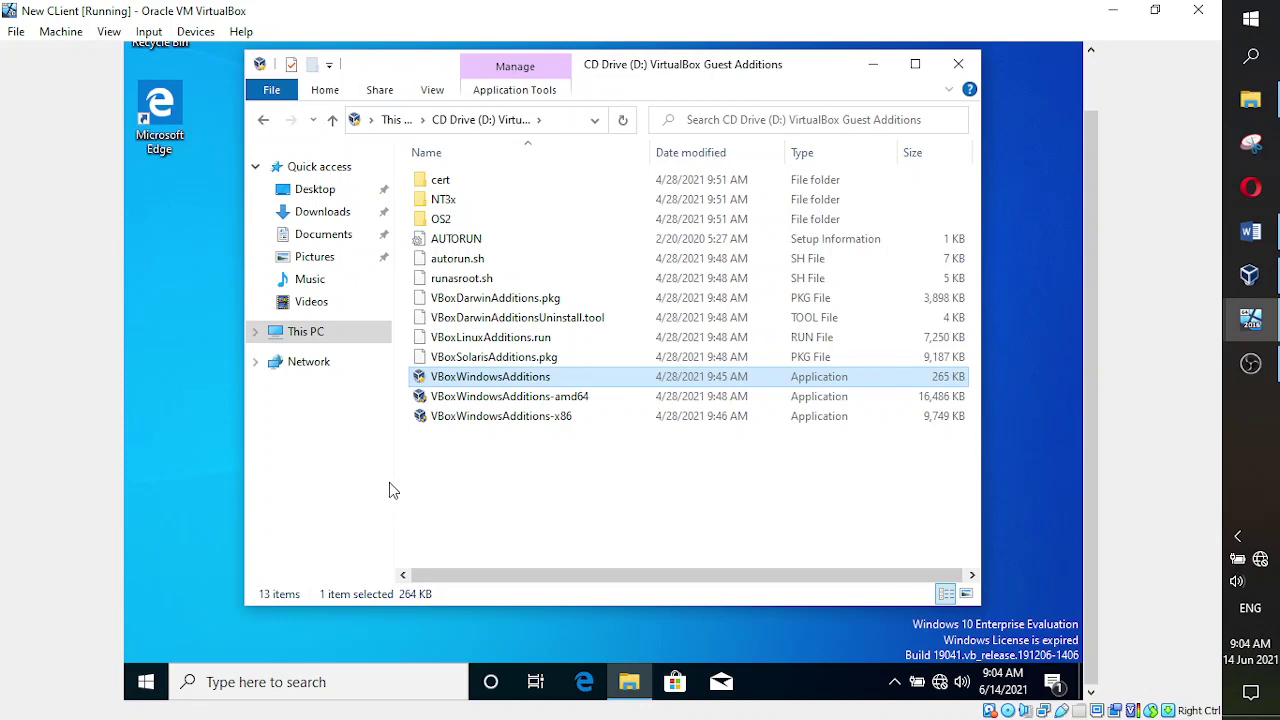
double_click(505, 415)
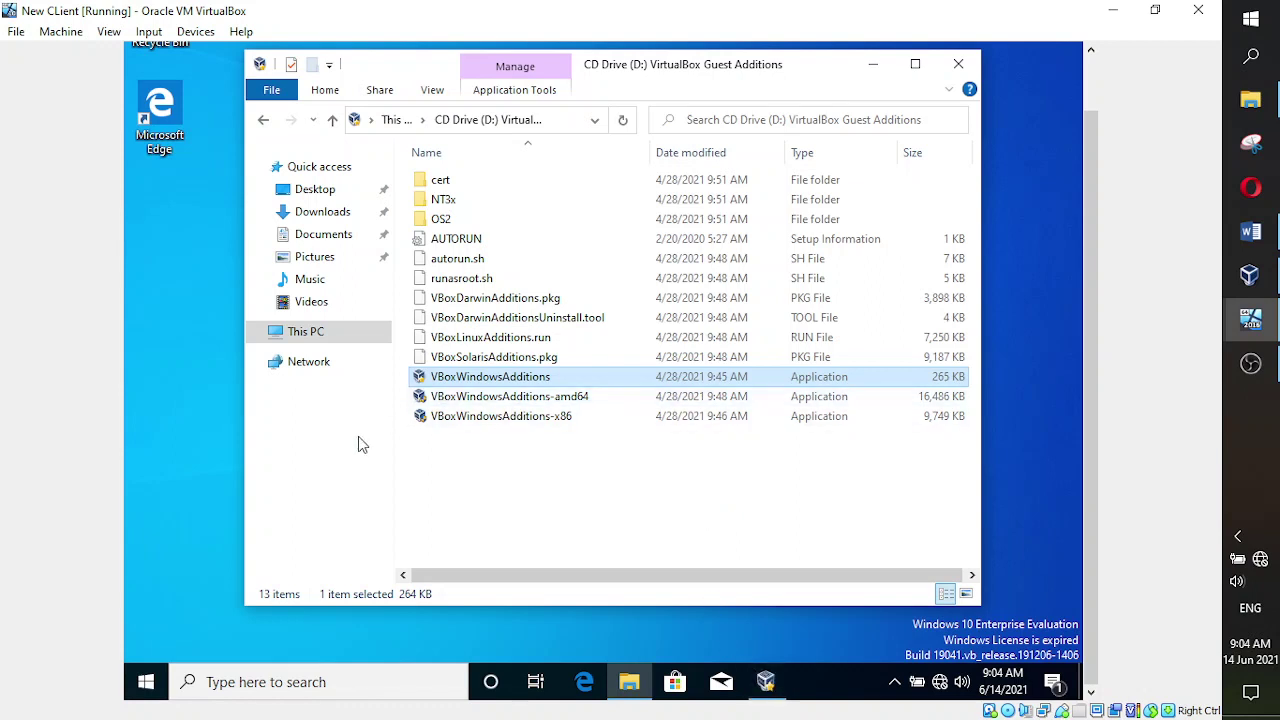
click(767, 684)
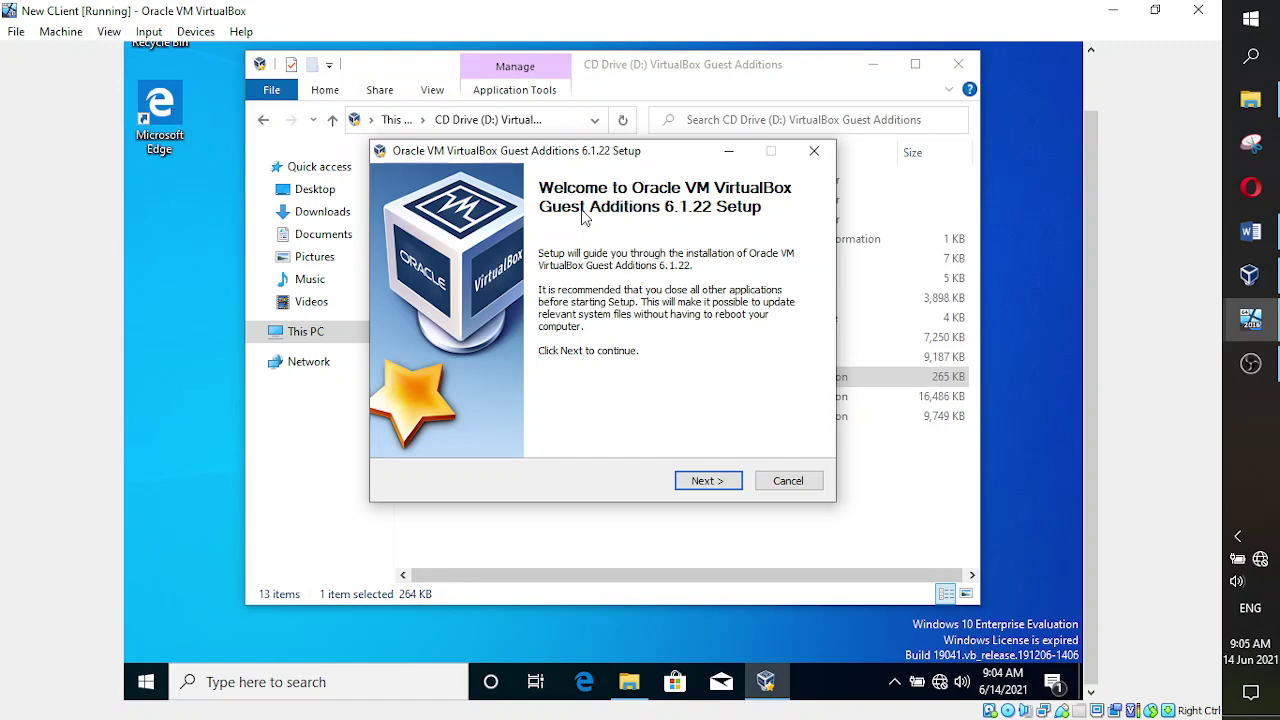
- Step through the Guest Additions wizard with the default folder and components and start installing
click(700, 482)
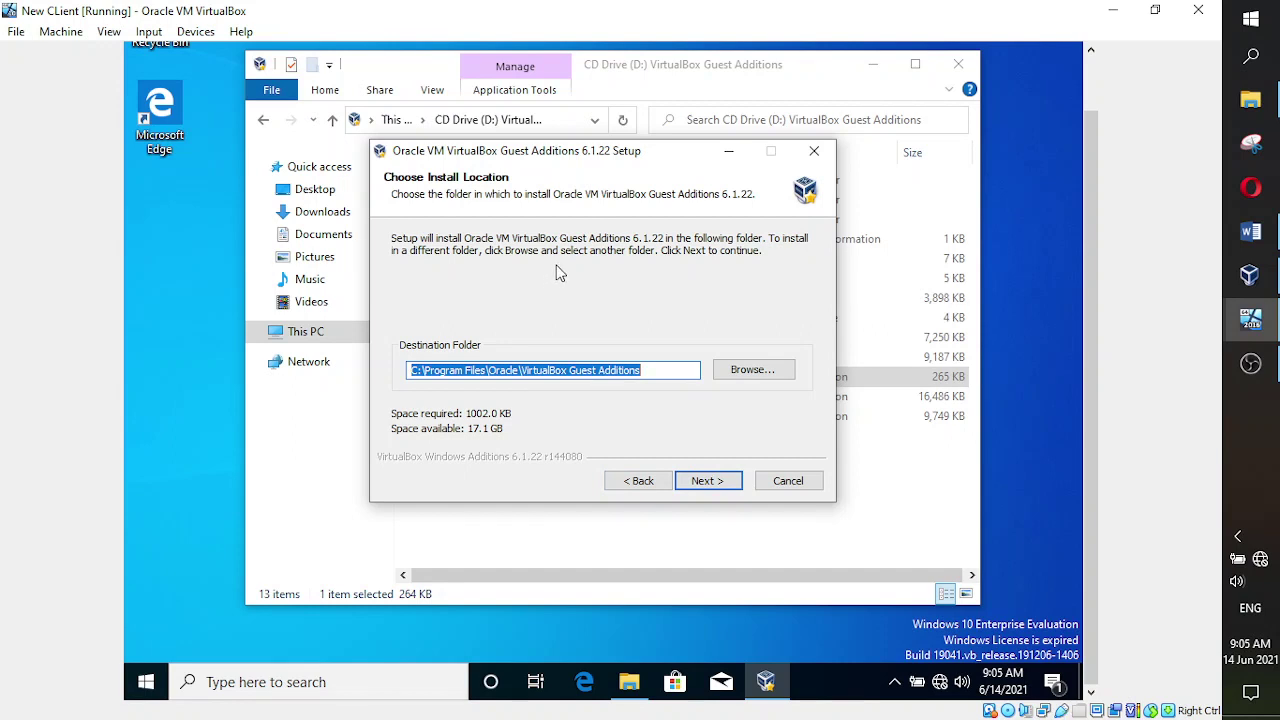
click(706, 480)
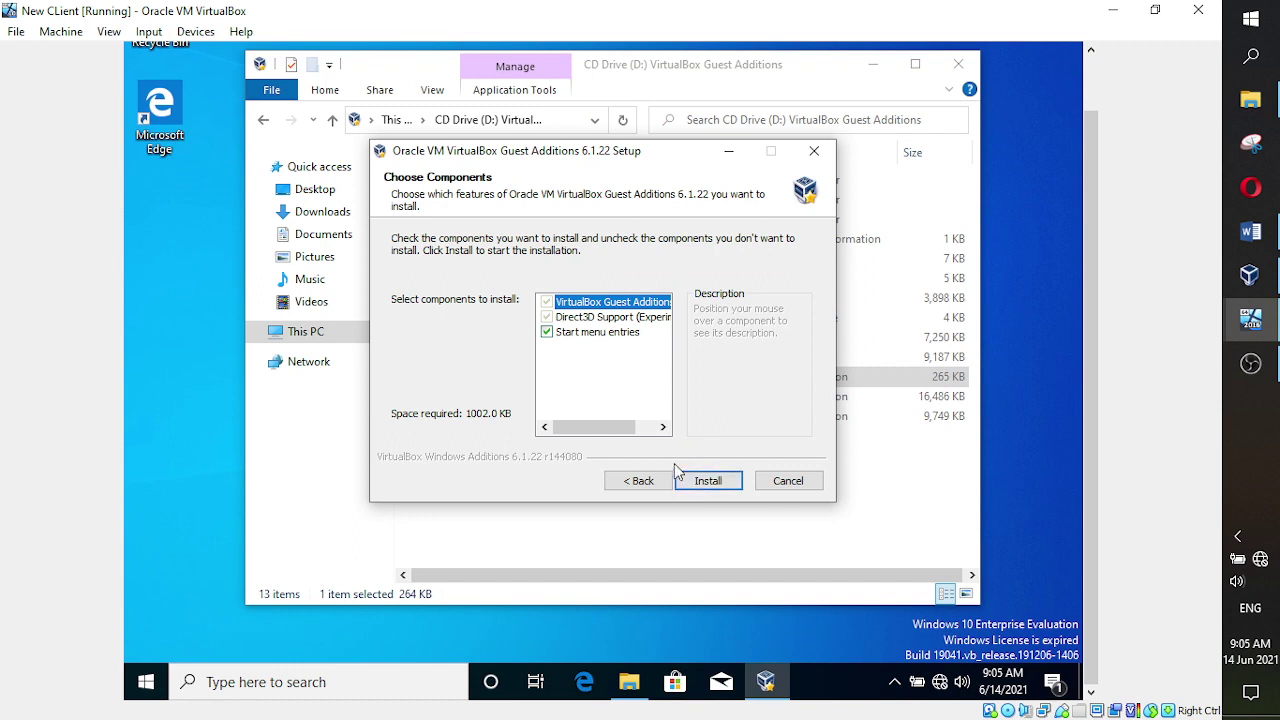
click(703, 482)
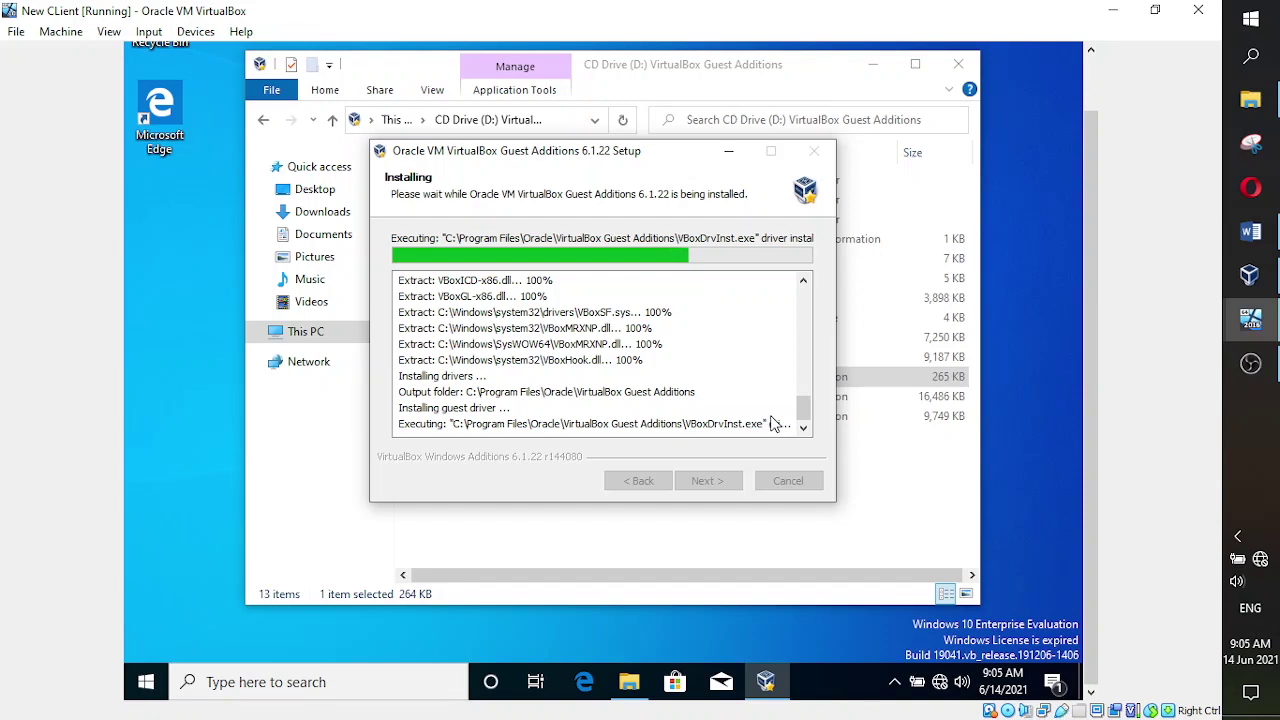
- Trust Oracle's driver software in Windows Security and let the installation complete
click(1250, 366)
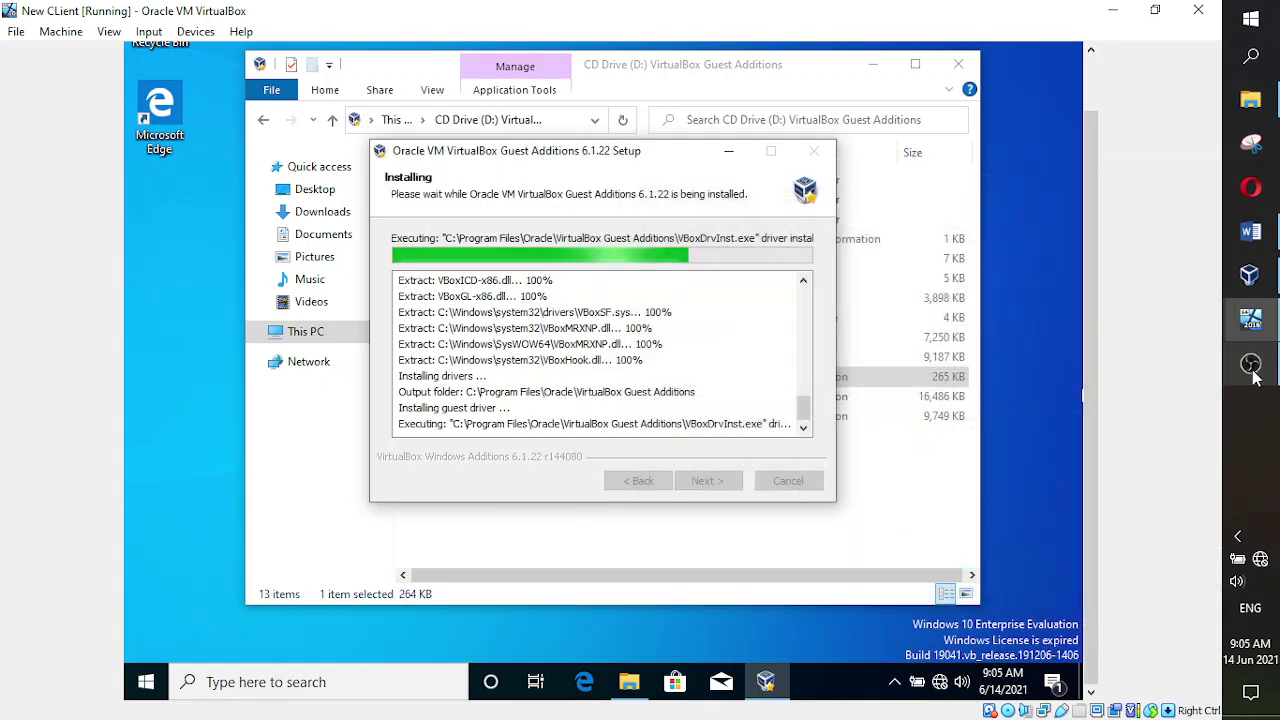
click(1250, 366)
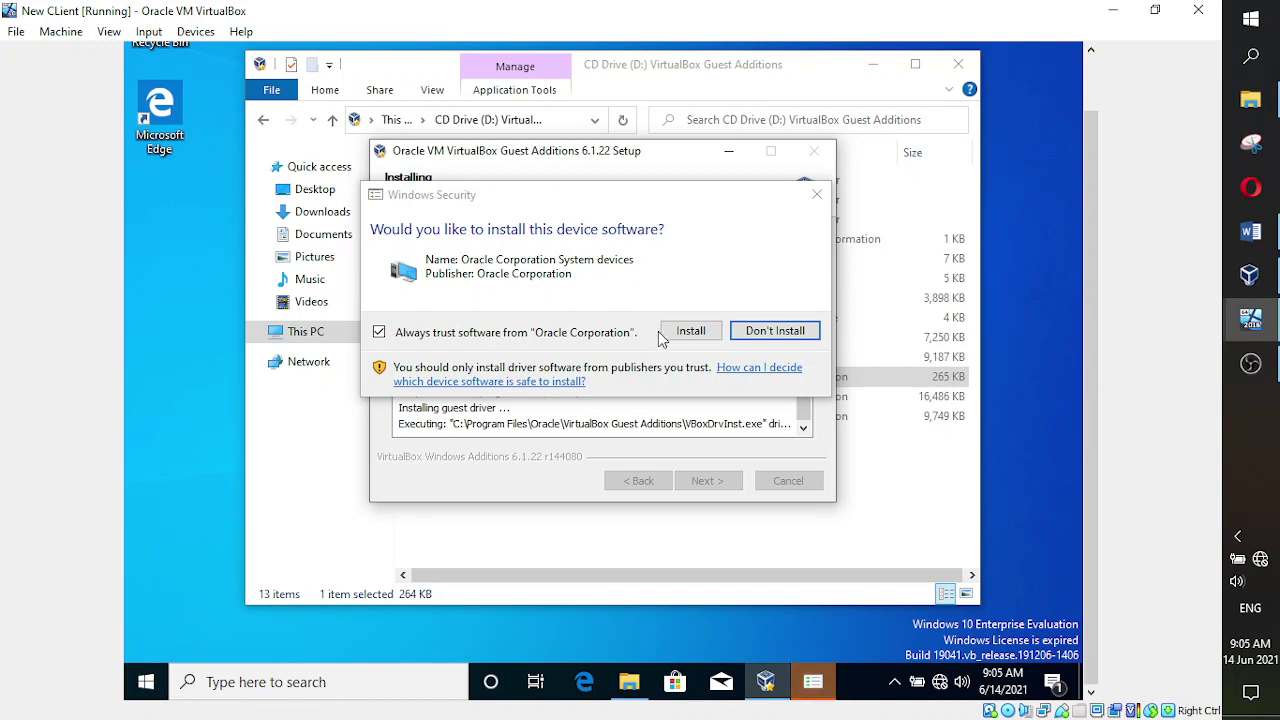
click(690, 331)
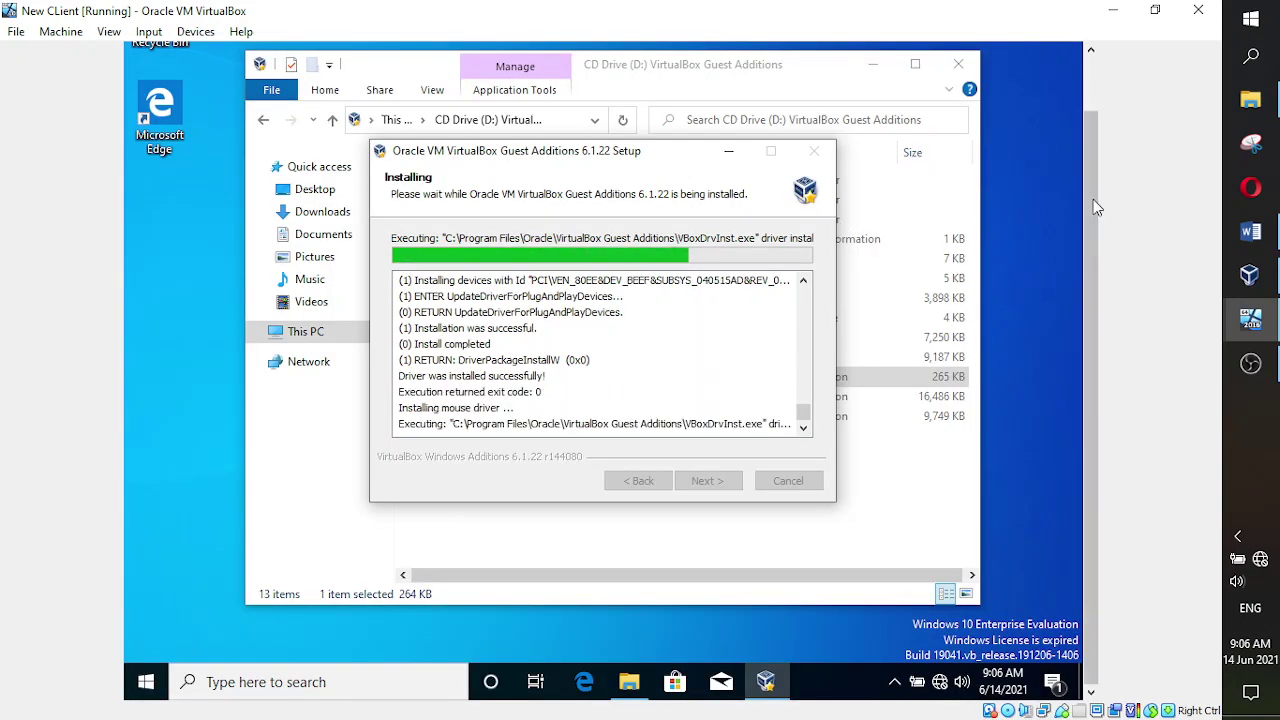
scroll(1090, 205, up, 2)
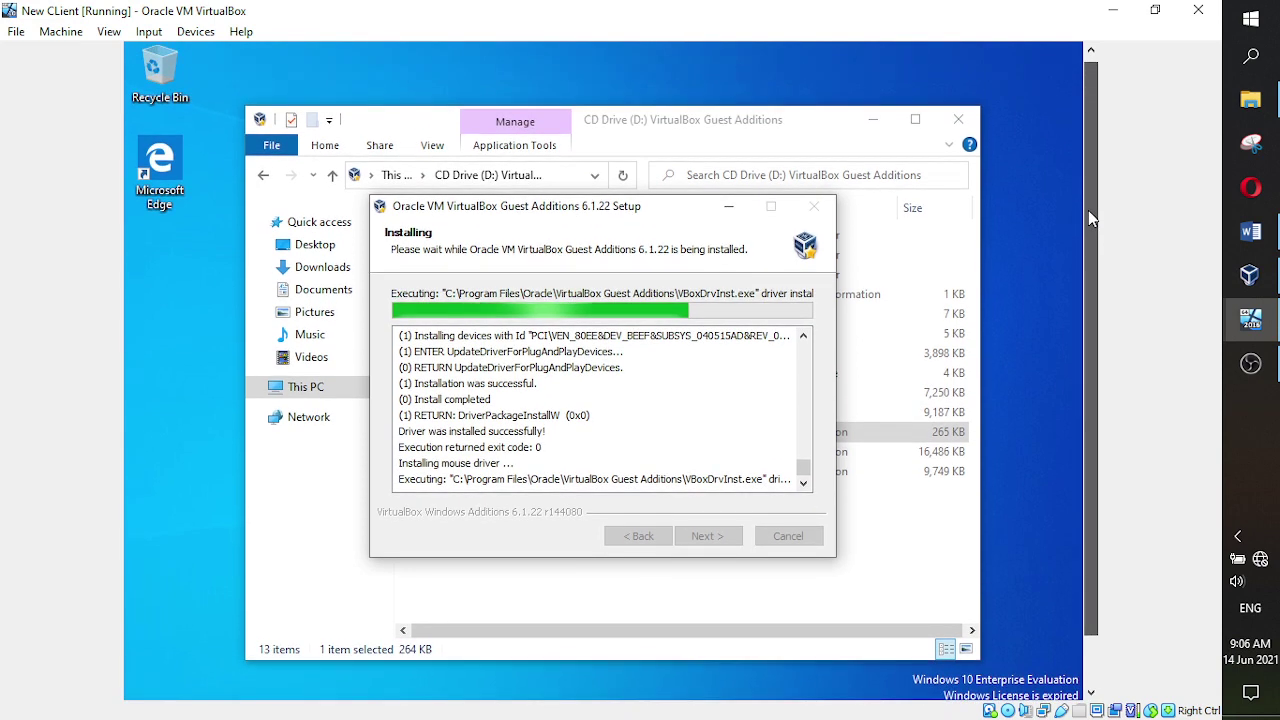
drag(1090, 218, 1087, 290)
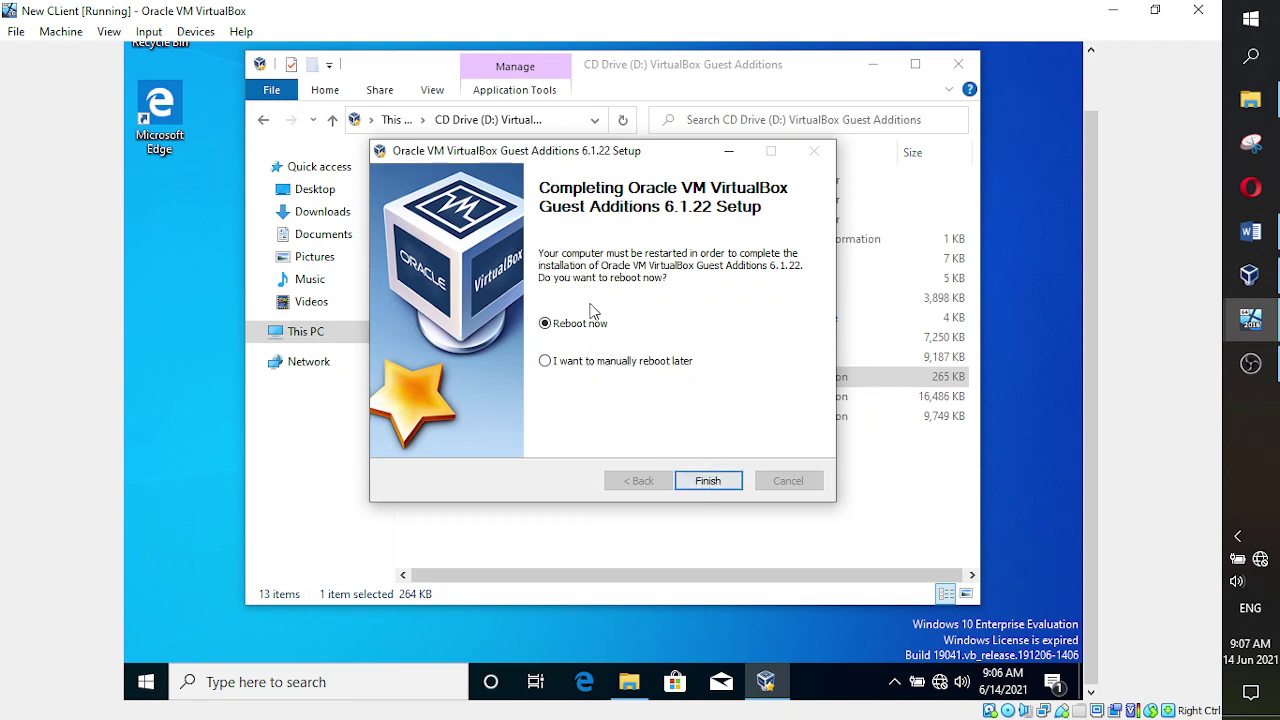
- Finish the Guest Additions wizard with Reboot now selected and let the guest restart
click(707, 482)
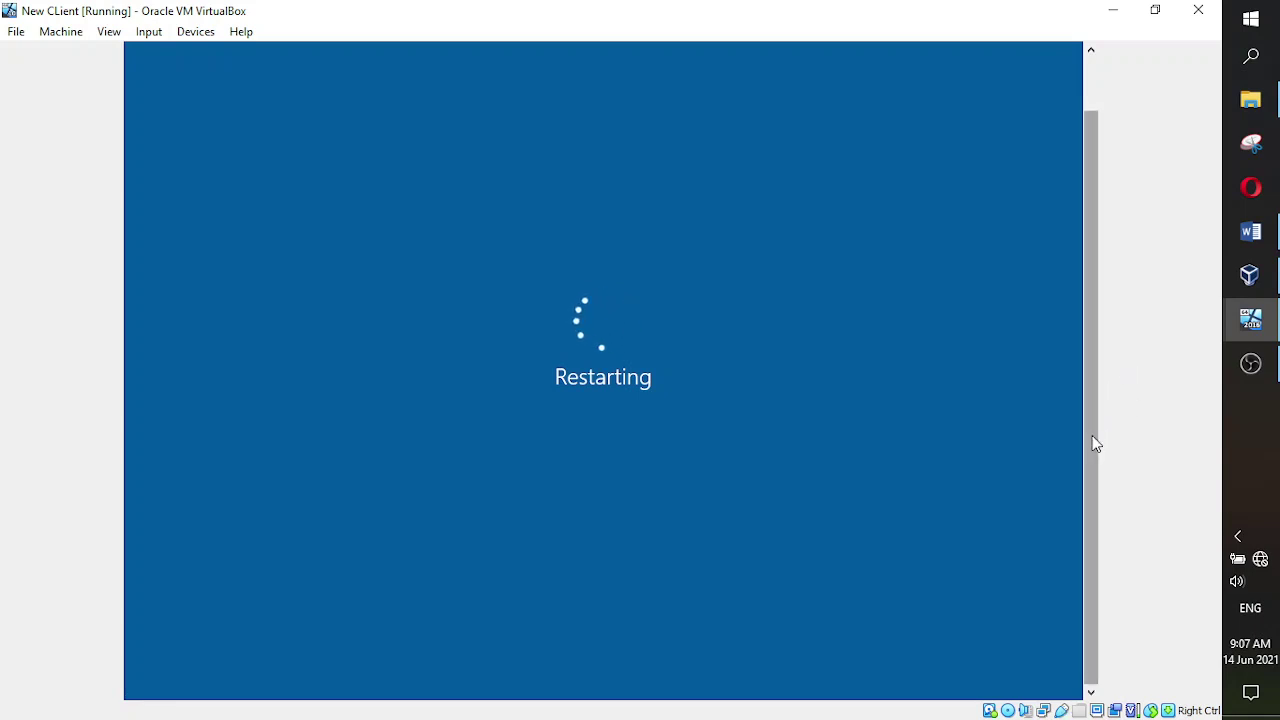
drag(1091, 436, 1088, 353)
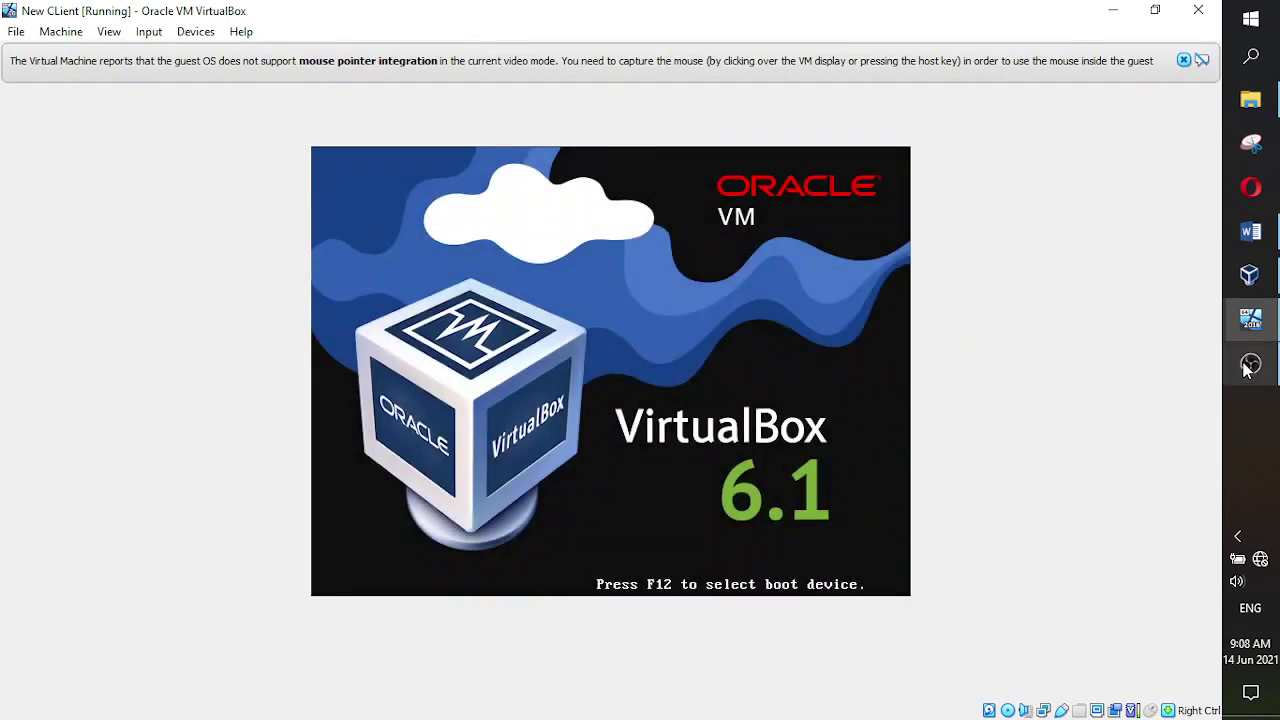
click(1250, 367)
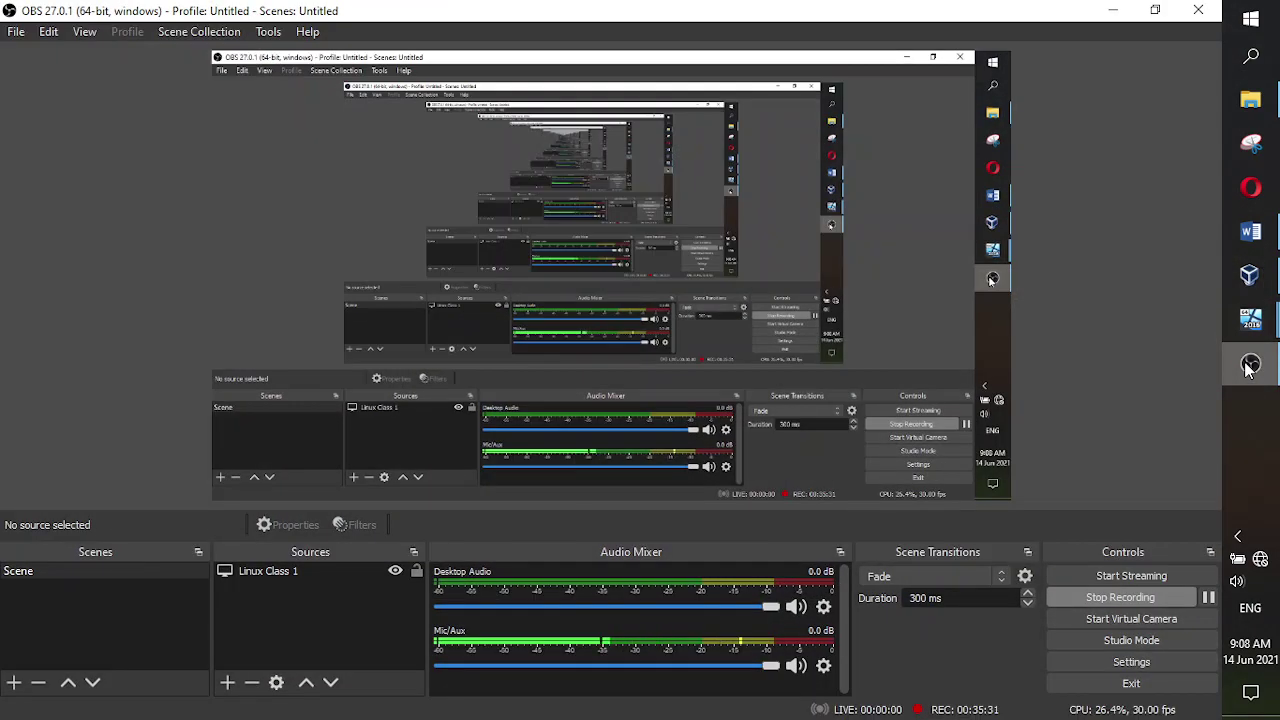
- After the reboot, send the guest the sign-in key sequence from the VM's keyboard input menu
click(1250, 367)
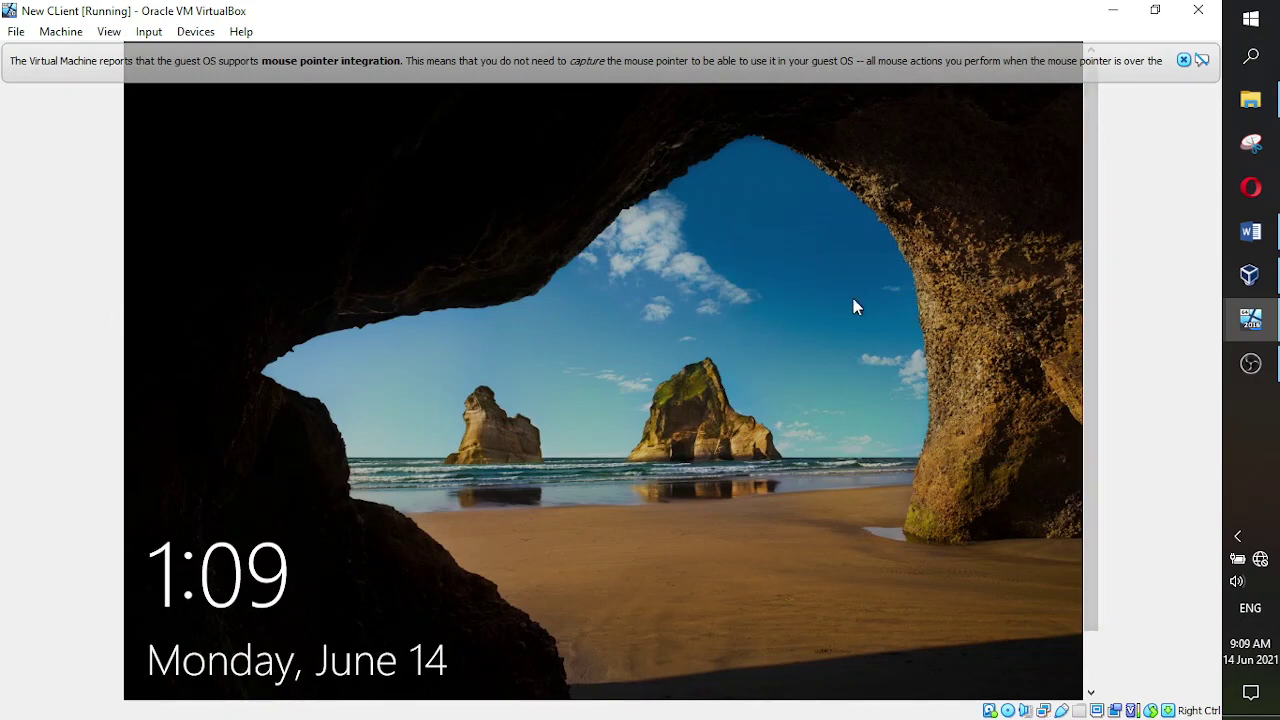
scroll(1092, 250, down, 2)
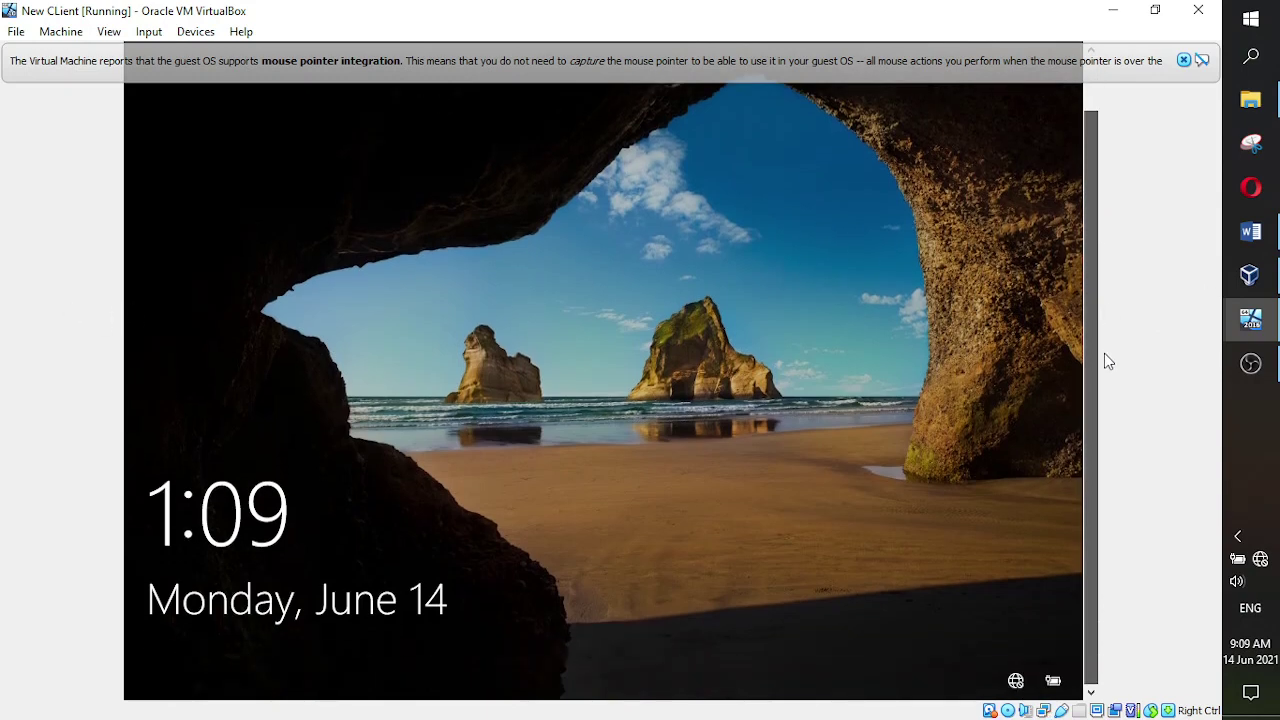
scroll(1088, 300, up, 2)
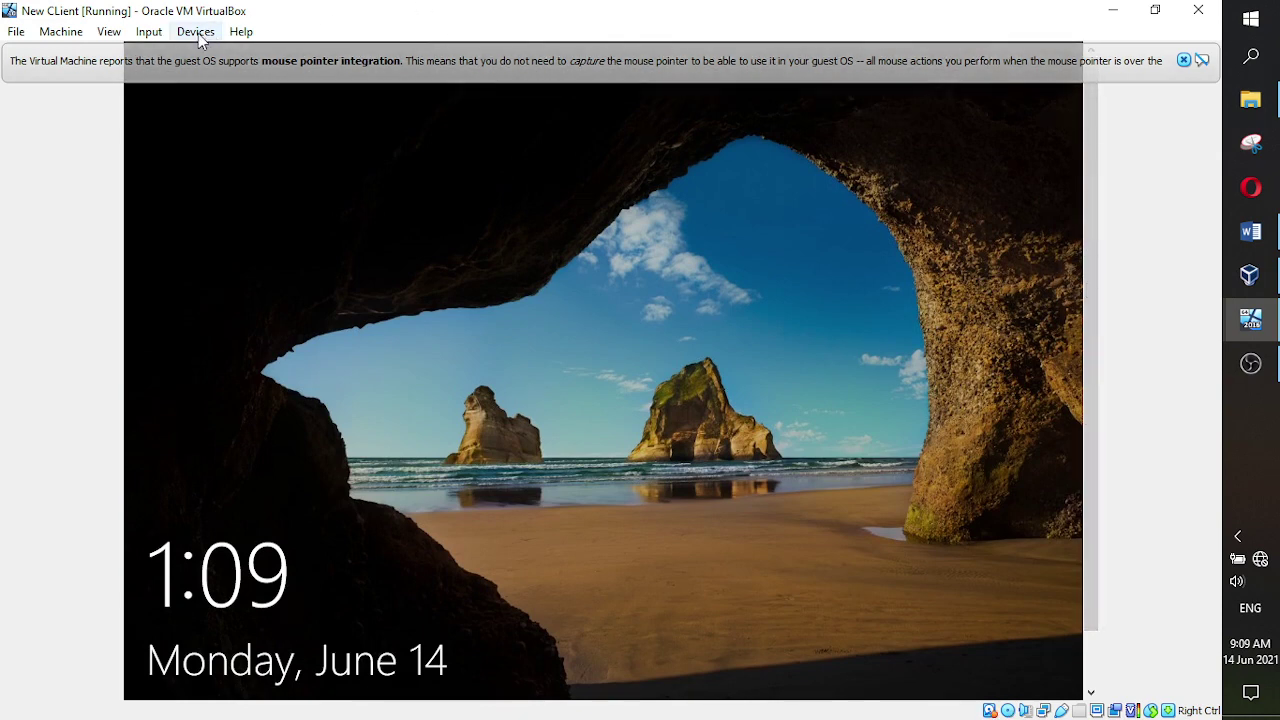
click(149, 31)
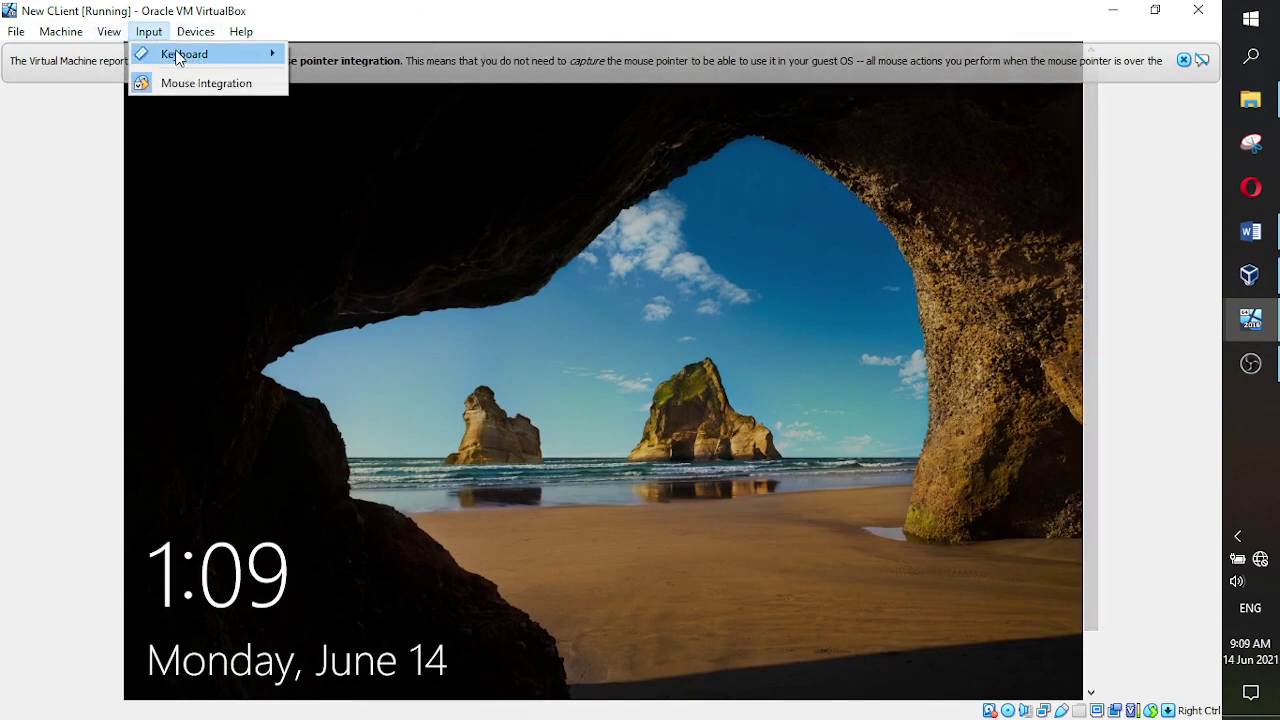
mouse_move(175, 54)
click(342, 106)
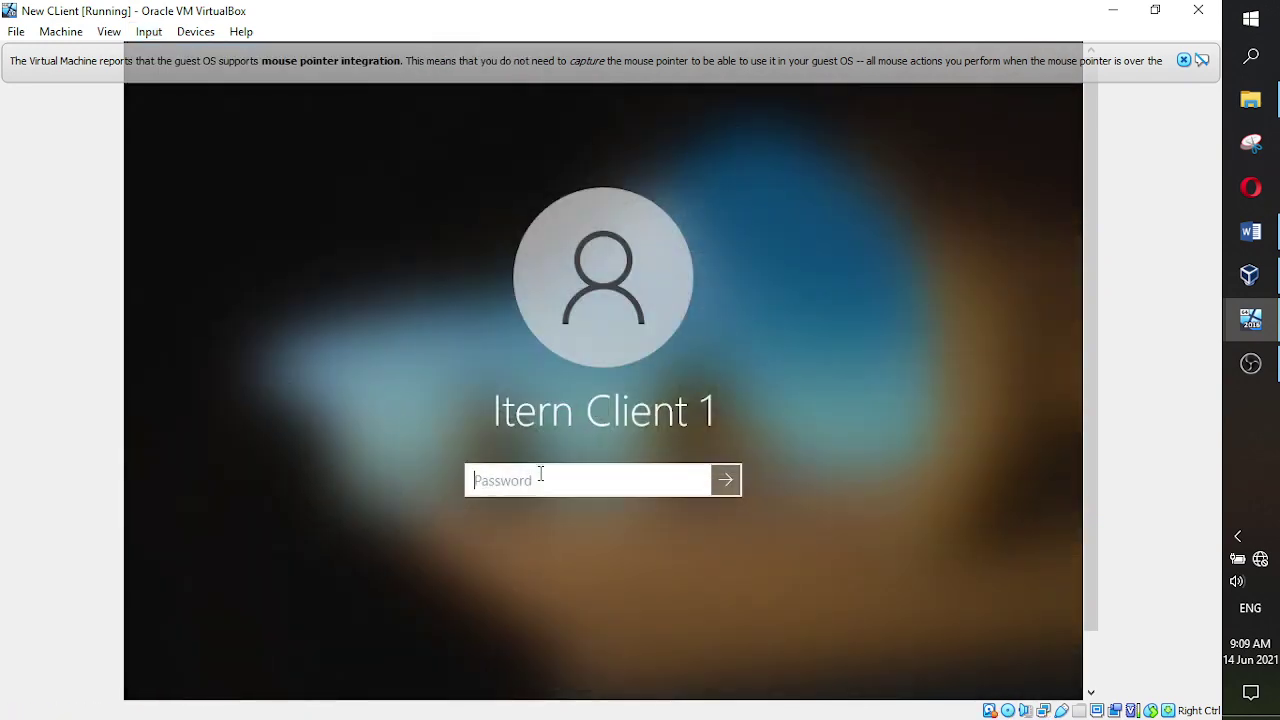
- Sign in with the account password and dismiss the mouse pointer integration notice
text(**********)
key(Return)
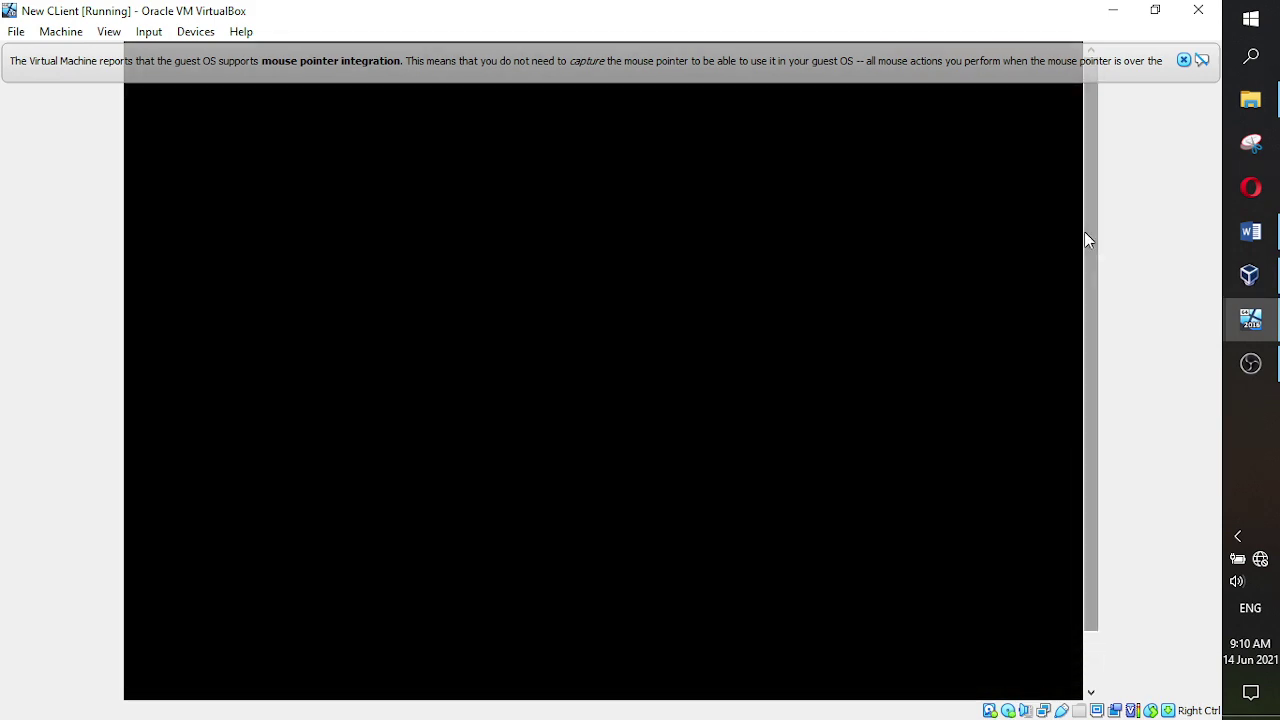
click(1183, 60)
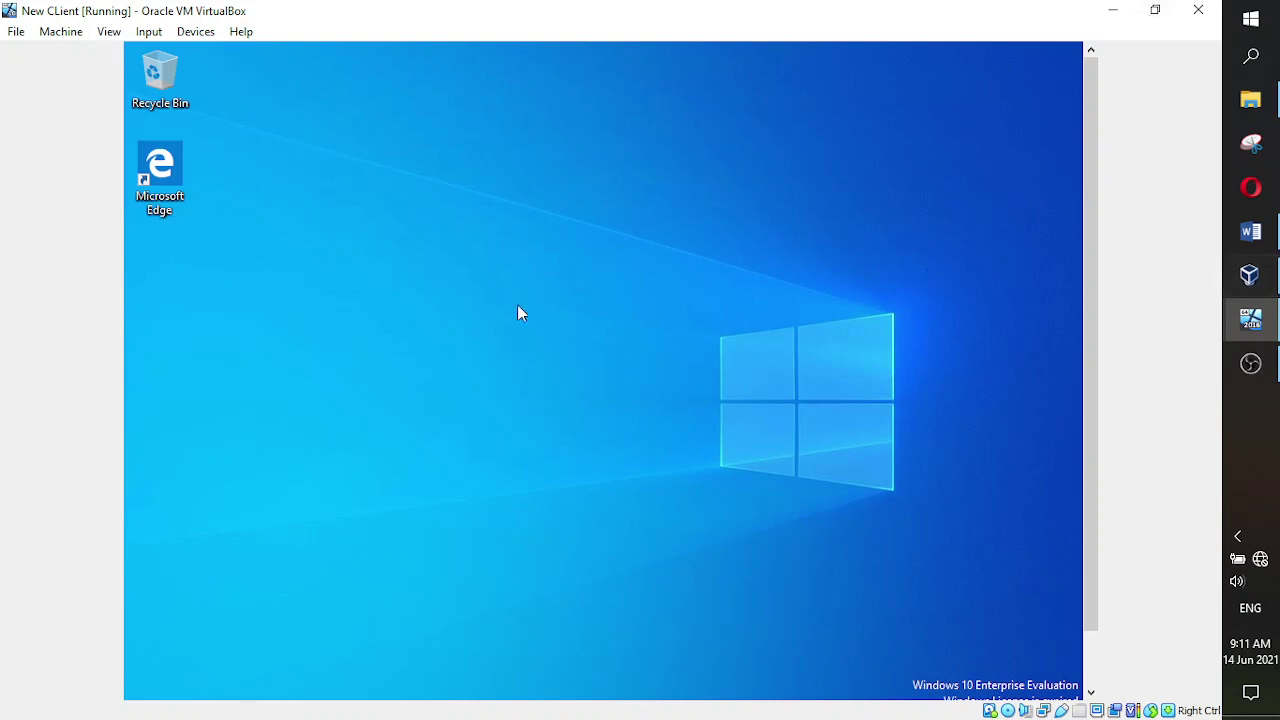
click(198, 33)
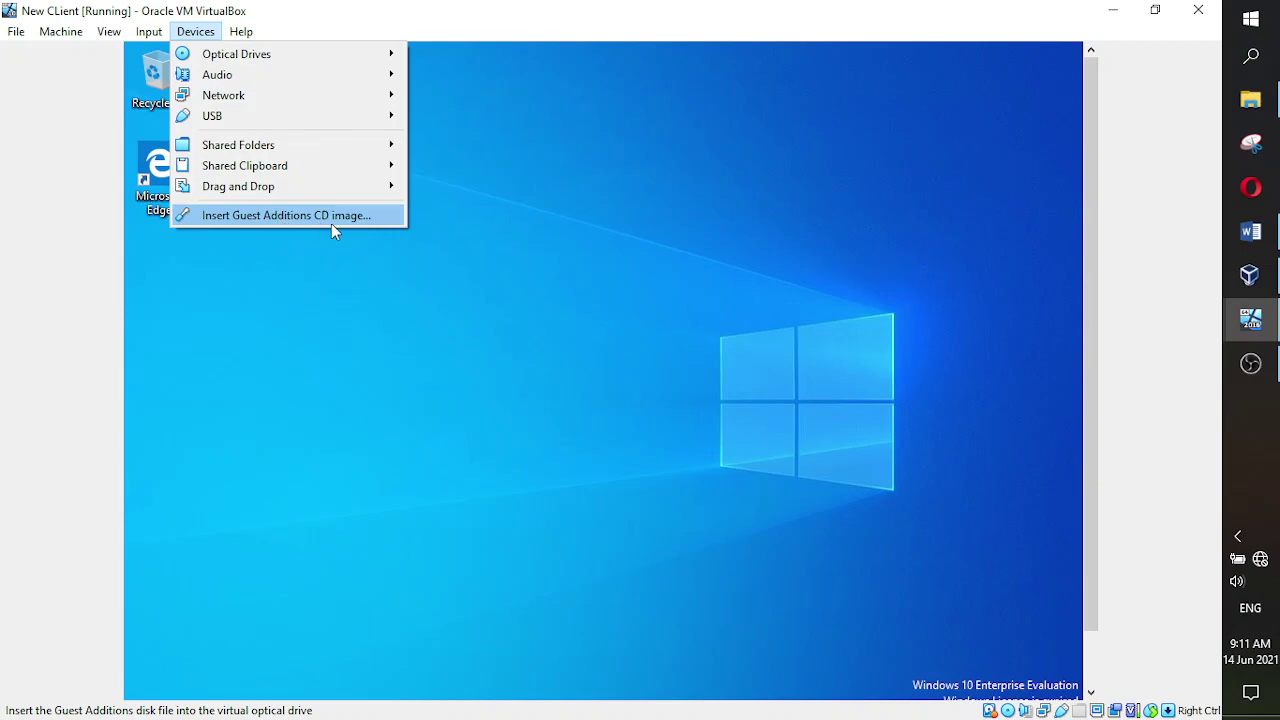
click(1154, 13)
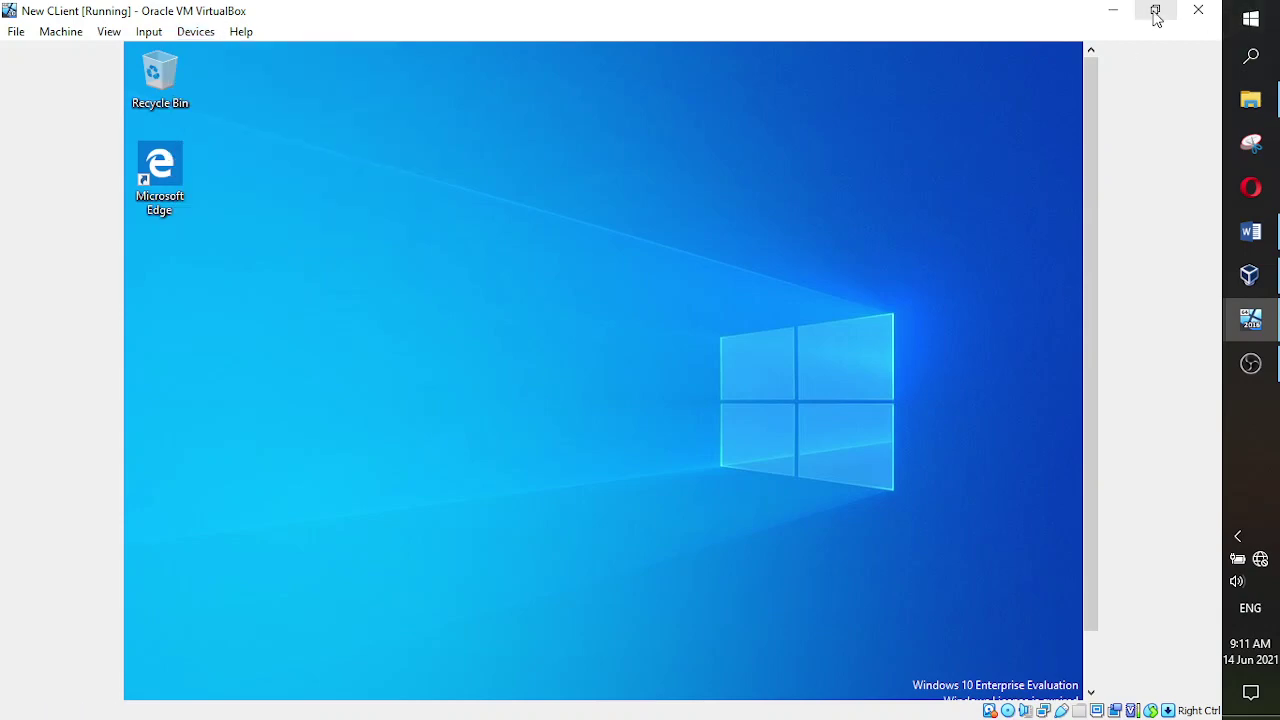
click(1156, 14)
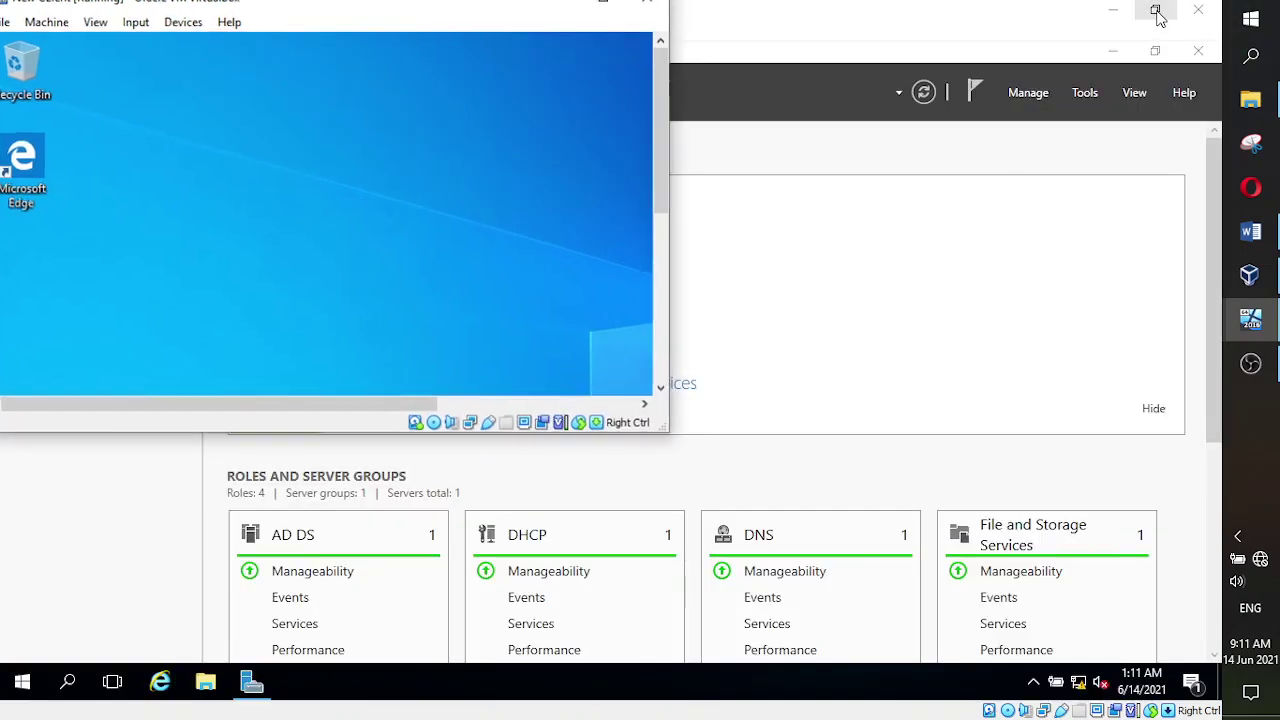
click(608, 6)
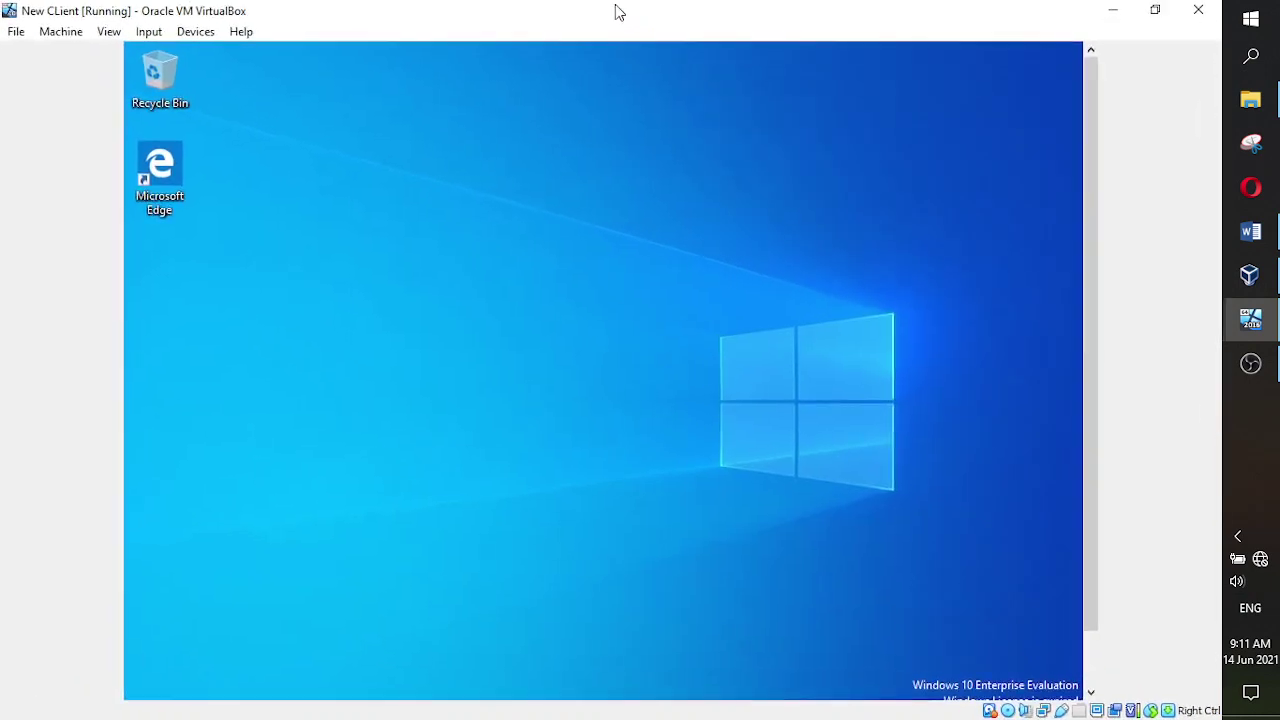
click(1155, 14)
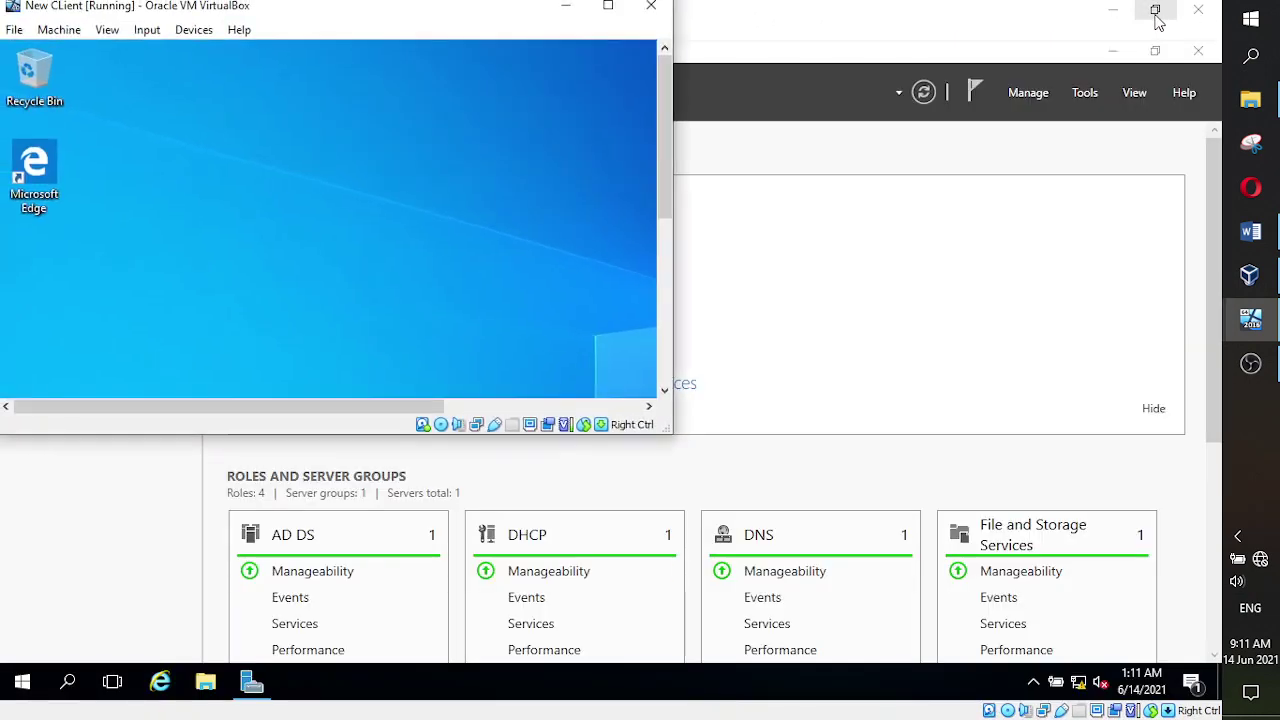
click(608, 8)
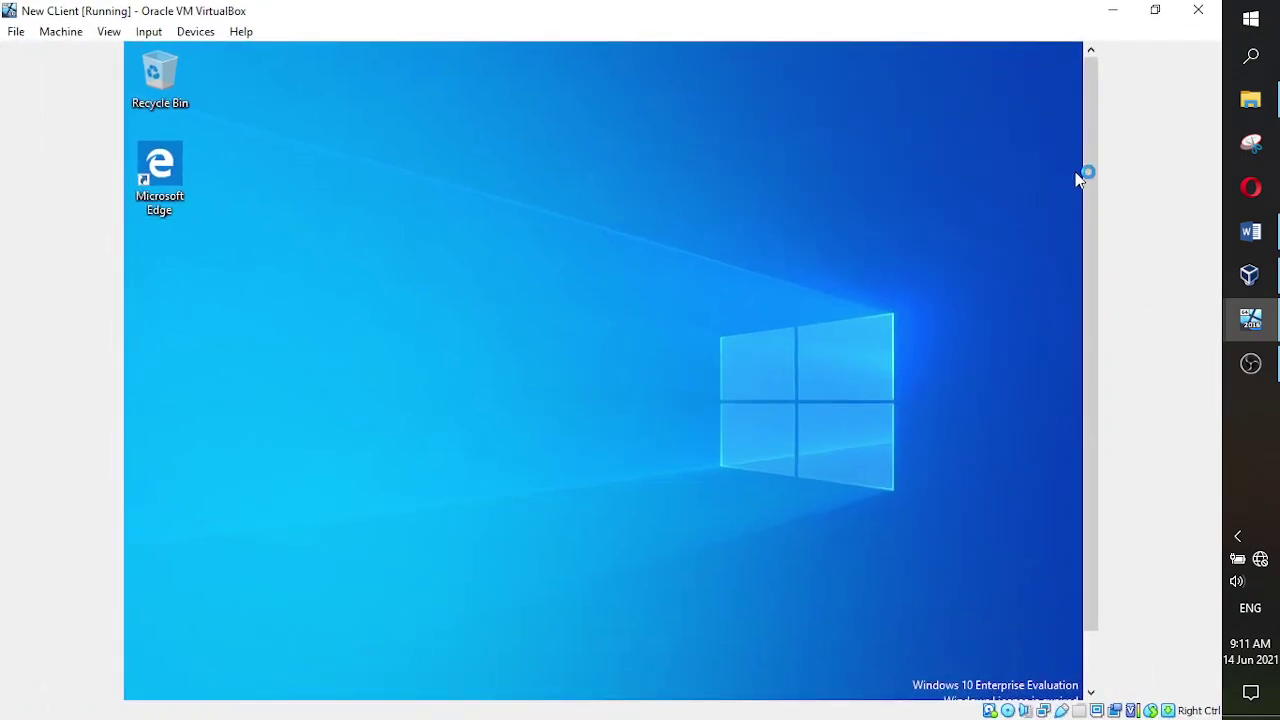
mouse_move(1089, 157)
mouse_down()
mouse_move(1091, 228)
mouse_move(1086, 166)
mouse_up()
click(1153, 12)
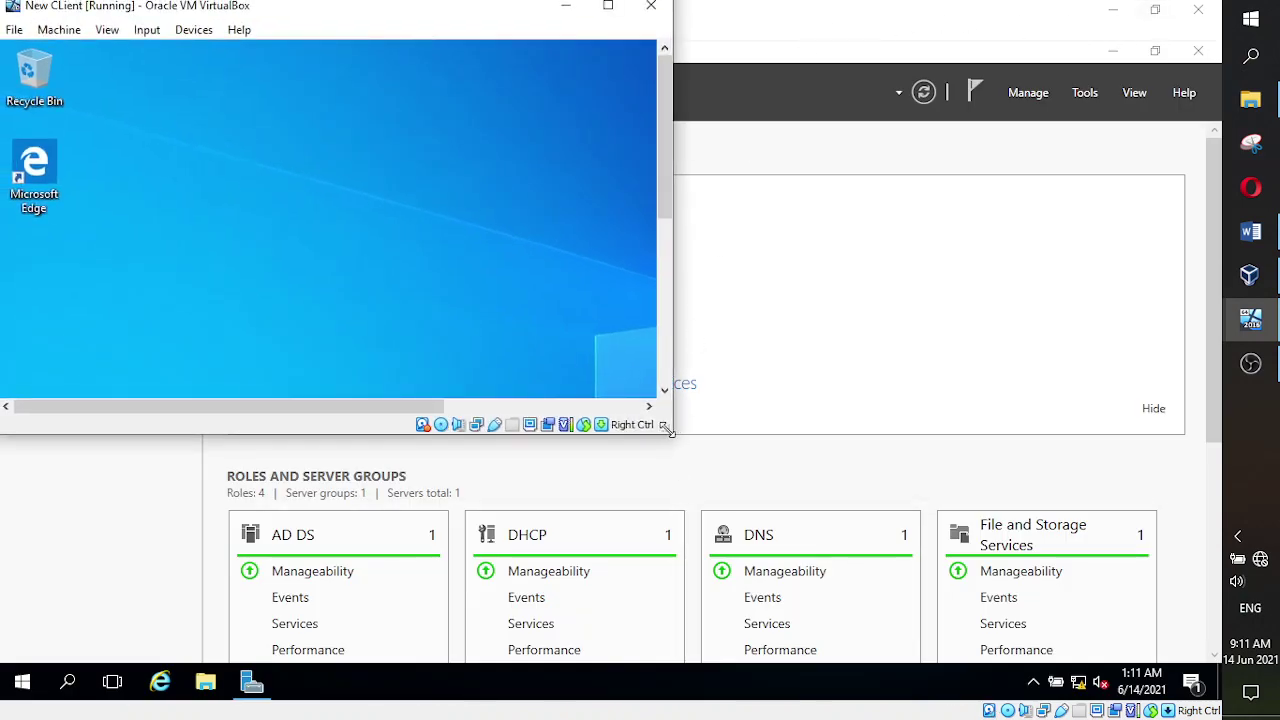
drag(484, 440, 484, 704)
double_click(614, 12)
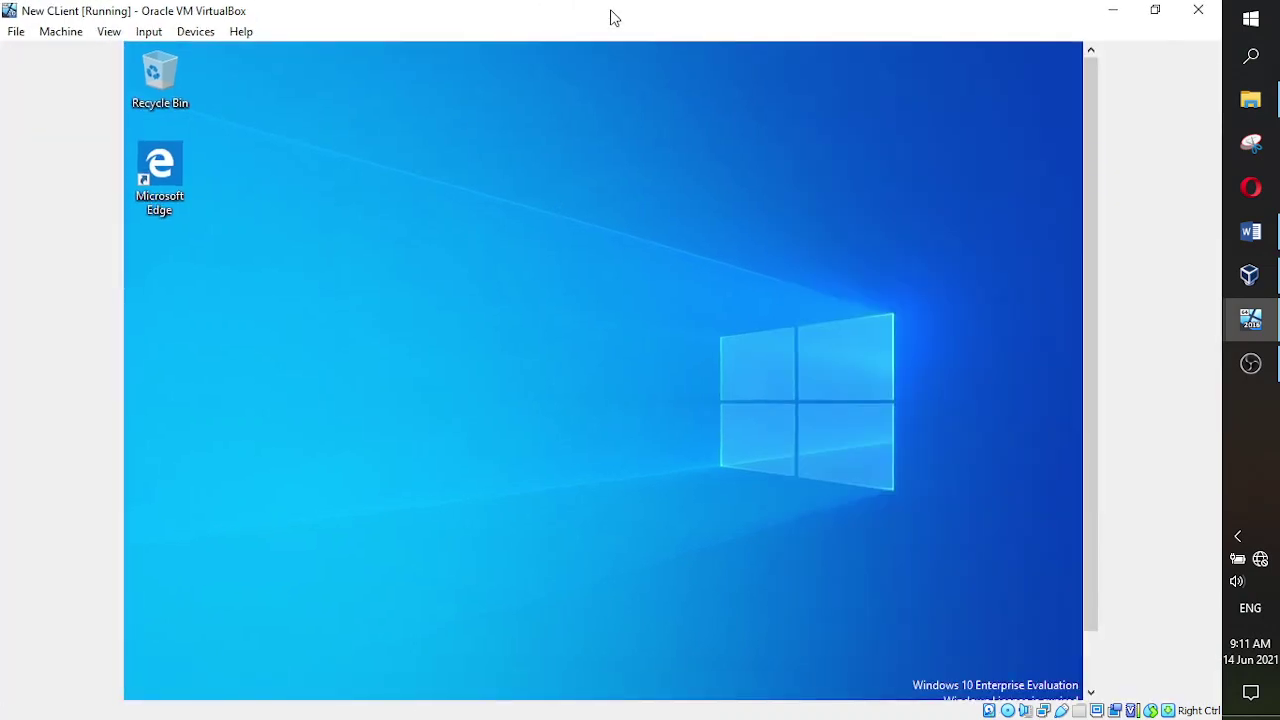
mouse_move(1088, 107)
mouse_down()
mouse_move(1096, 197)
mouse_move(1089, 114)
mouse_up()
drag(1094, 277, 1094, 360)
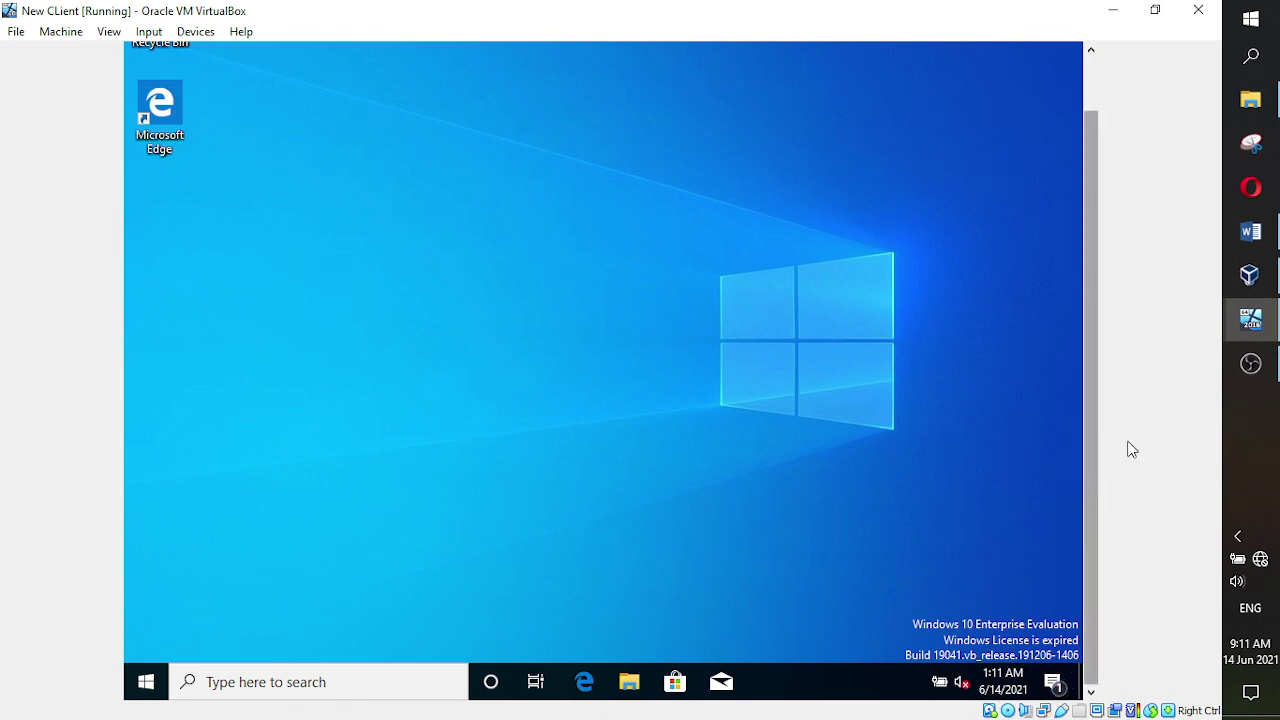
click(1155, 11)
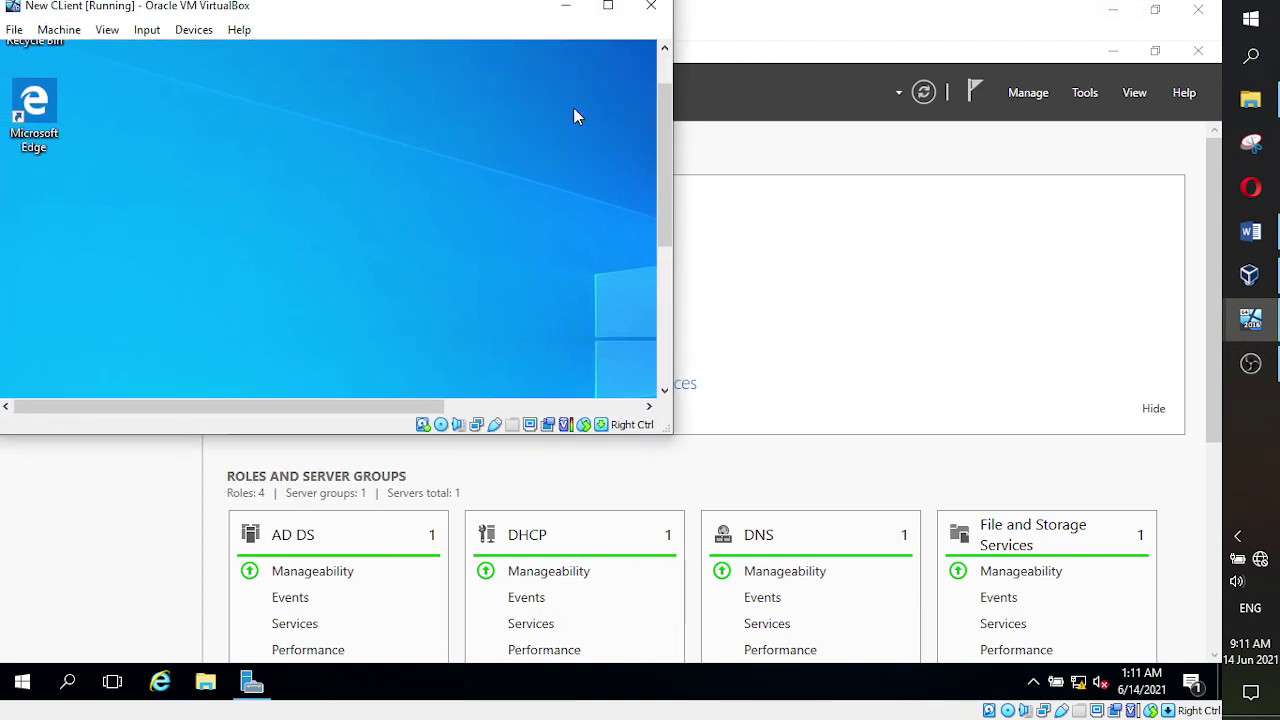
click(607, 7)
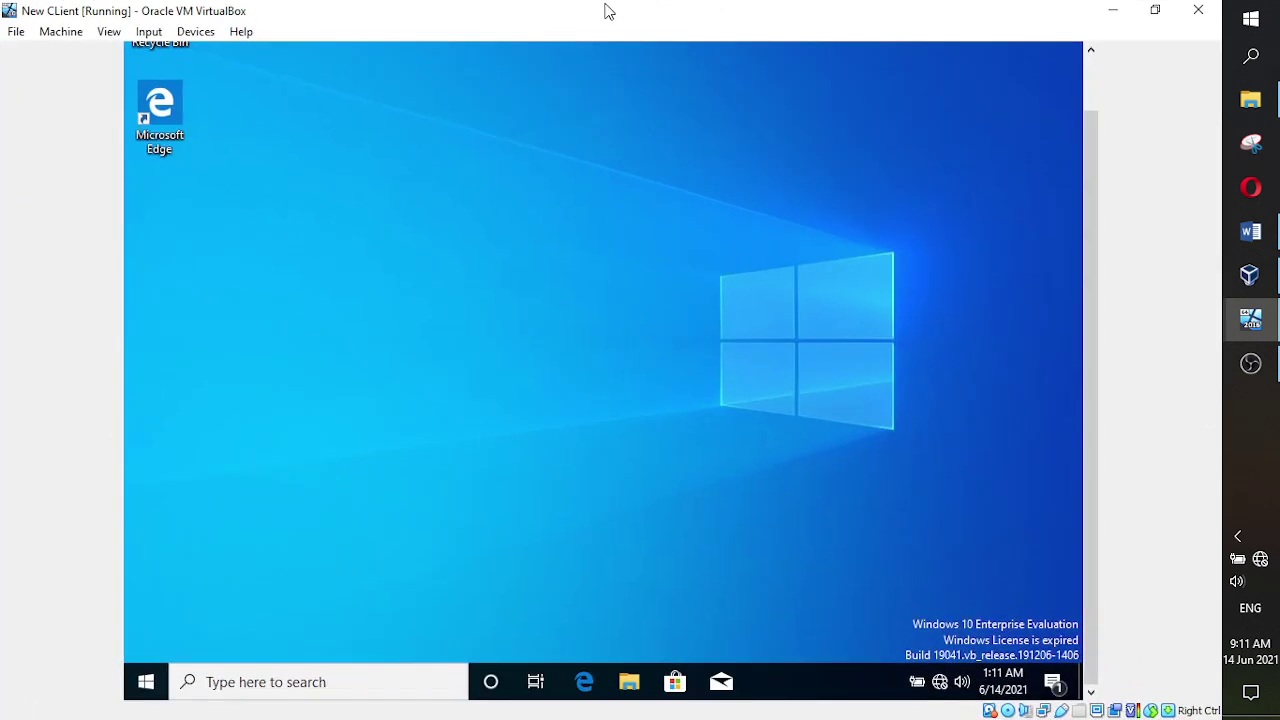
drag(1088, 440, 1097, 466)
click(1155, 10)
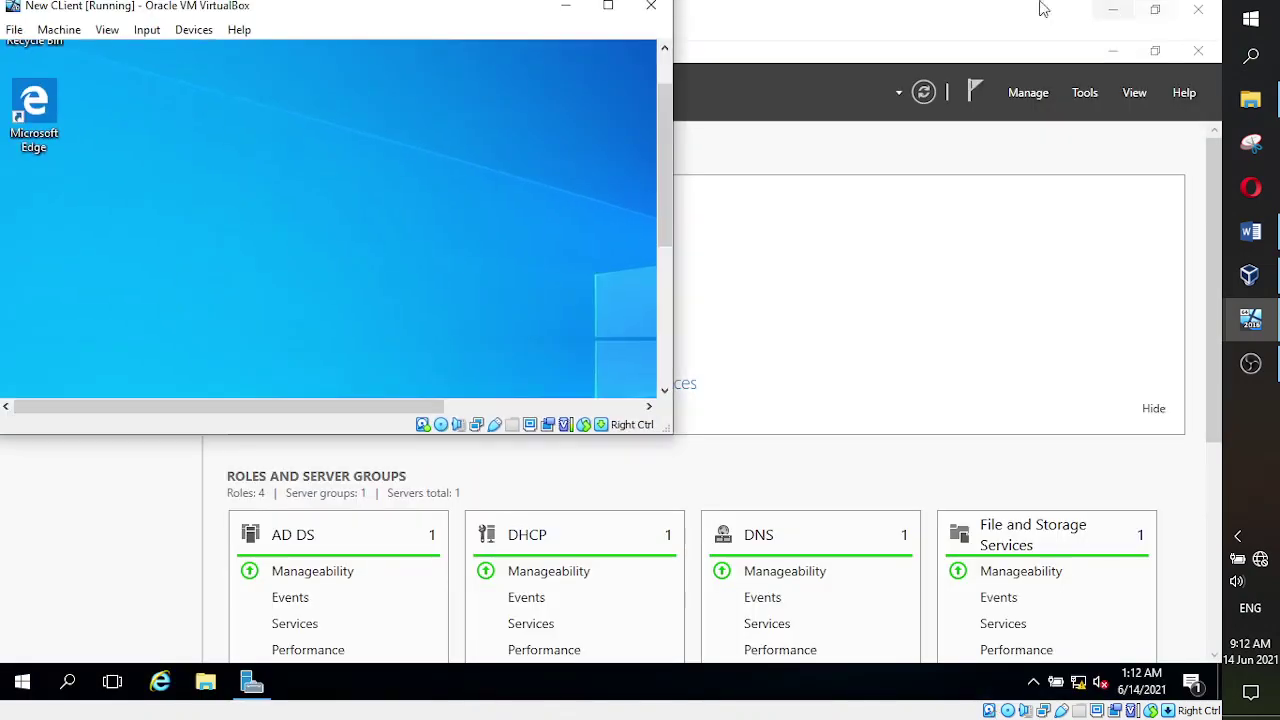
click(606, 10)
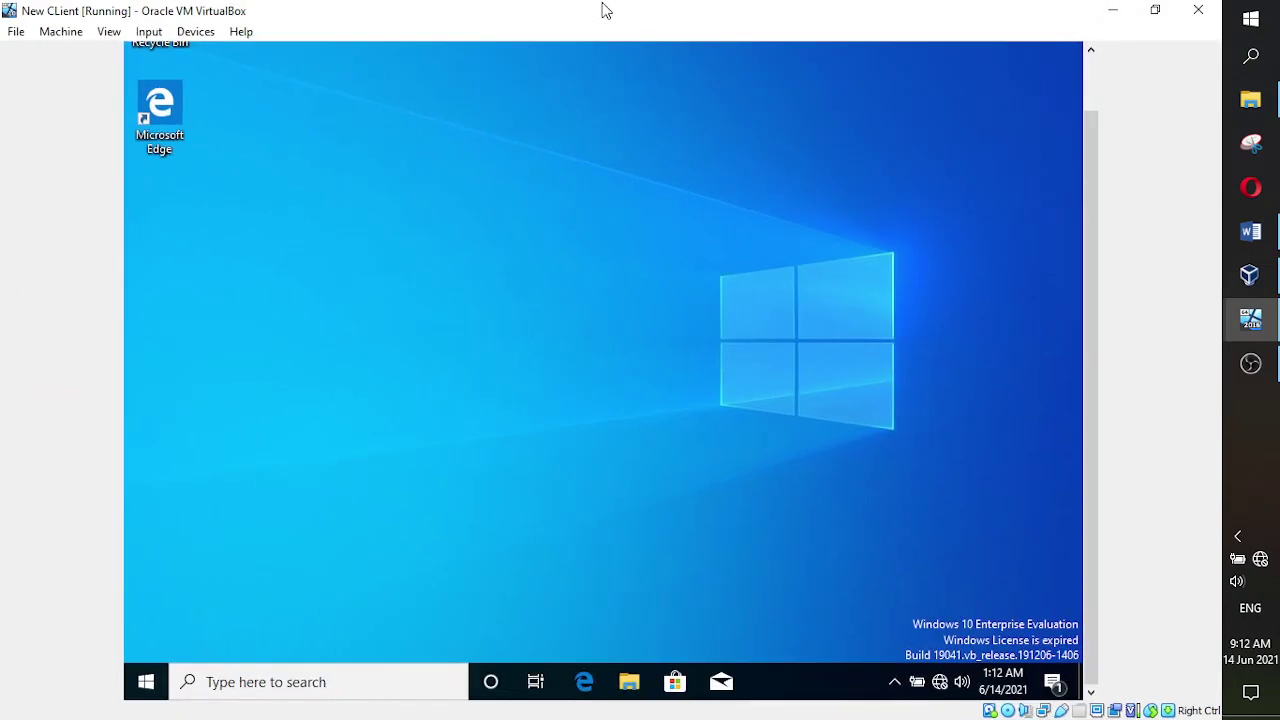
click(1250, 318)
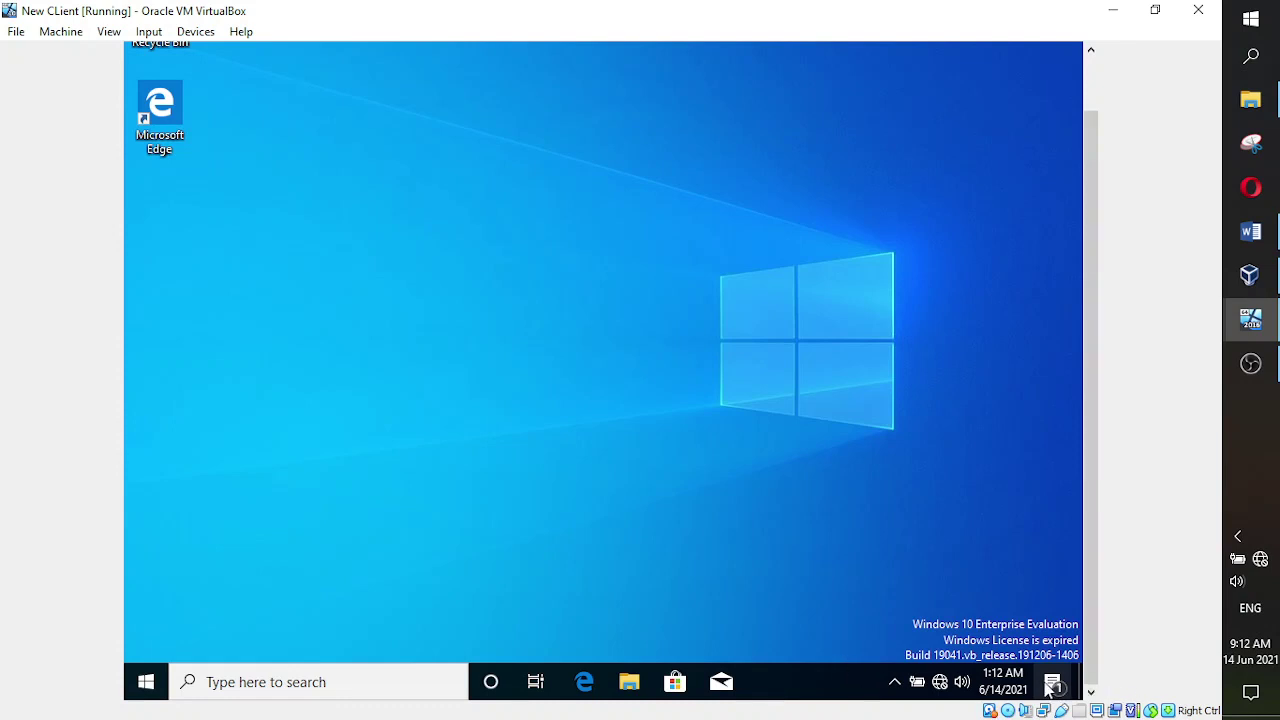
- Restore and re-maximize the VM window so the guest desktop resizes to fill it
drag(1089, 521, 1087, 603)
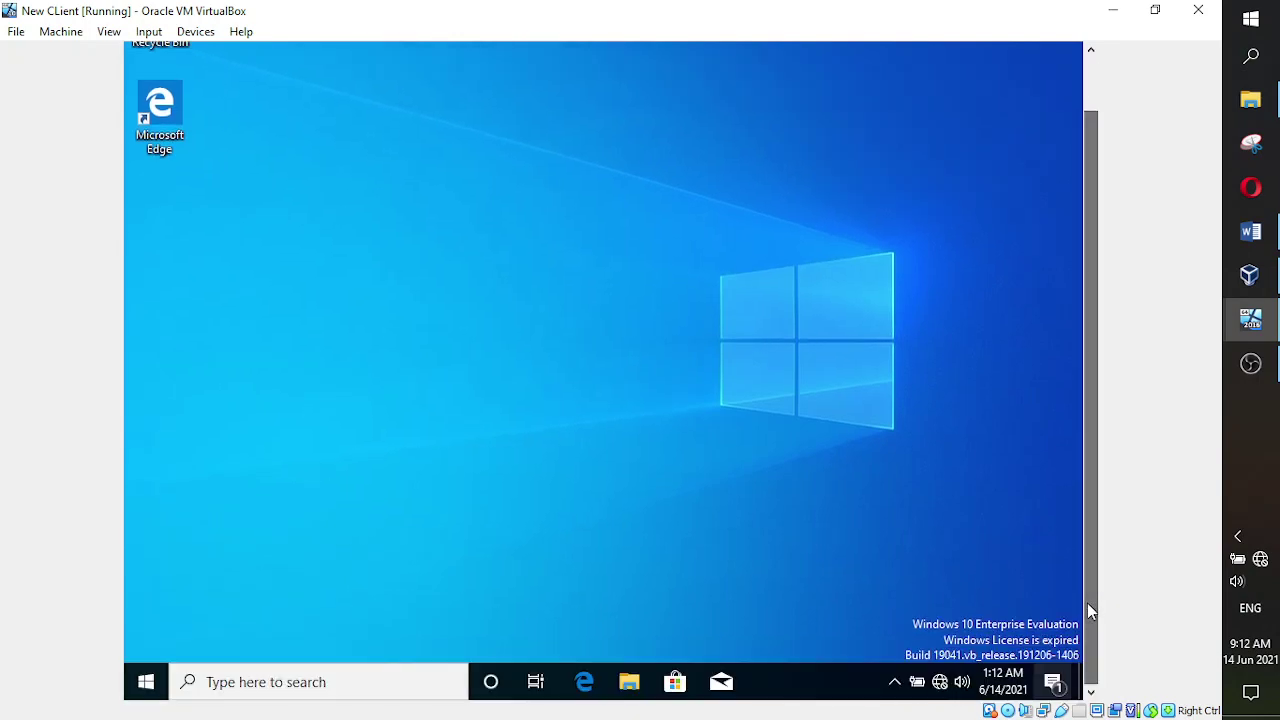
click(1158, 14)
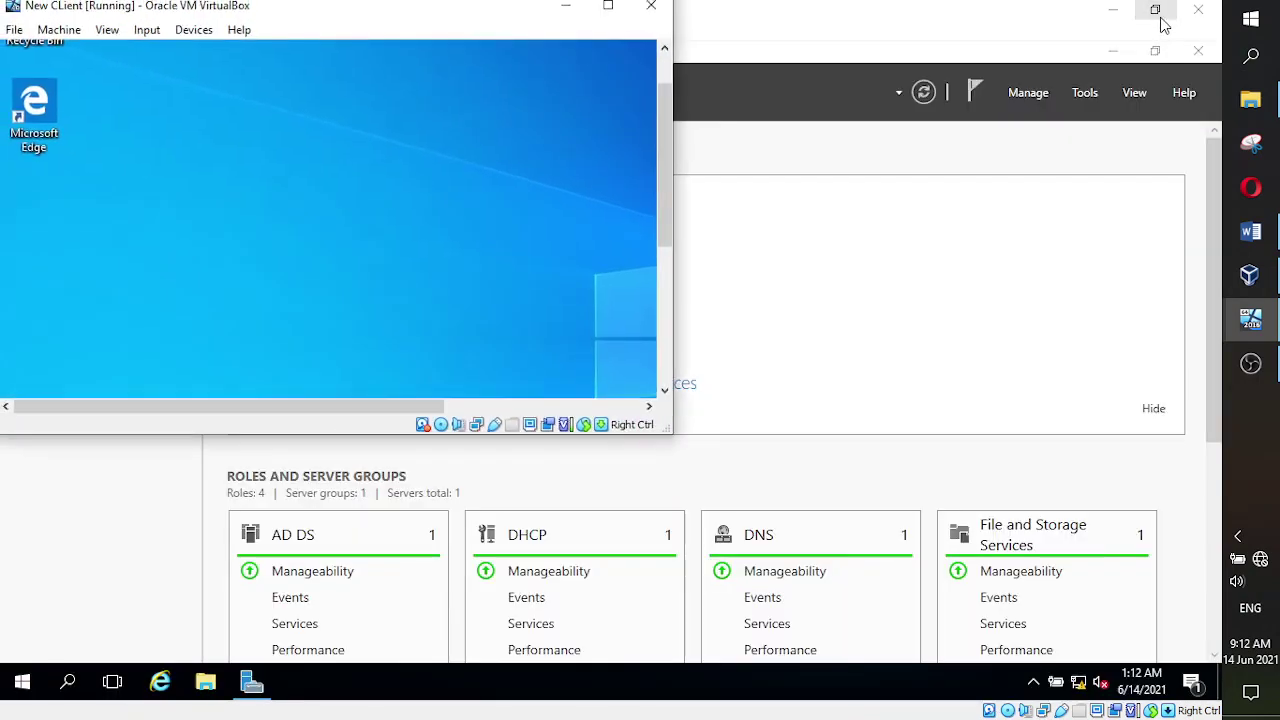
click(608, 9)
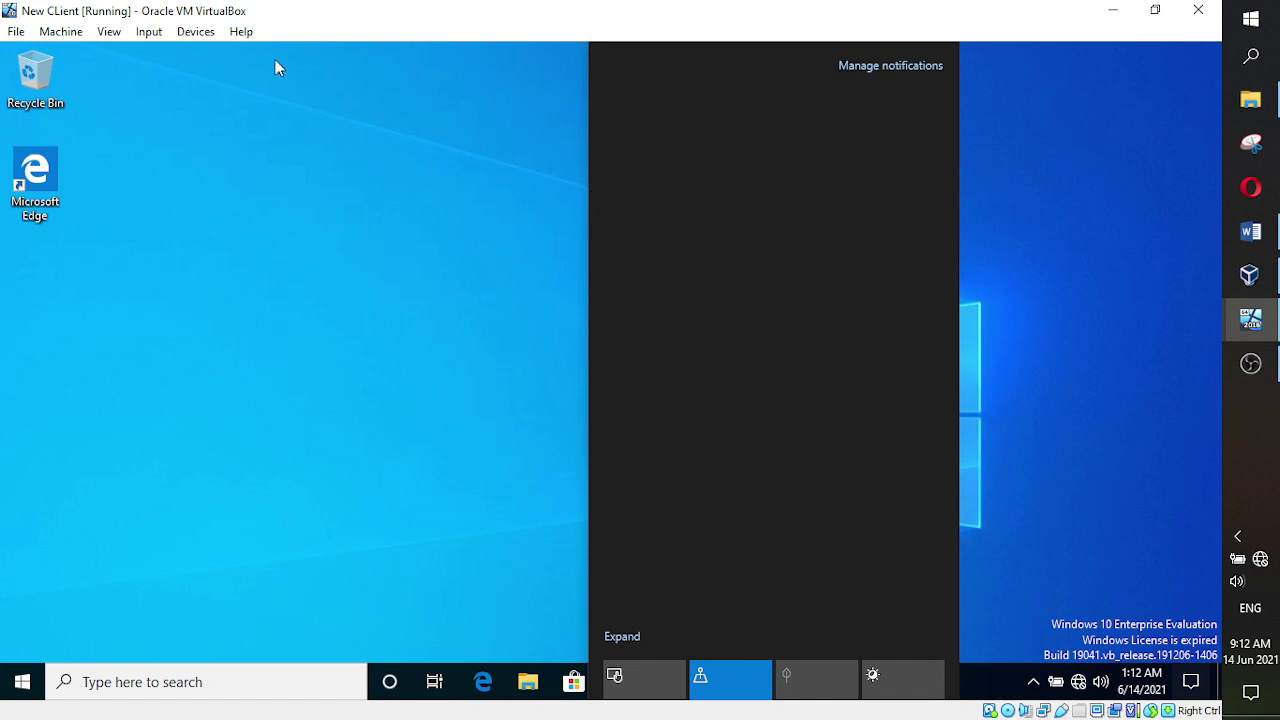
- Insert the Guest Additions CD image from the Devices menu and close the Action Center
click(190, 32)
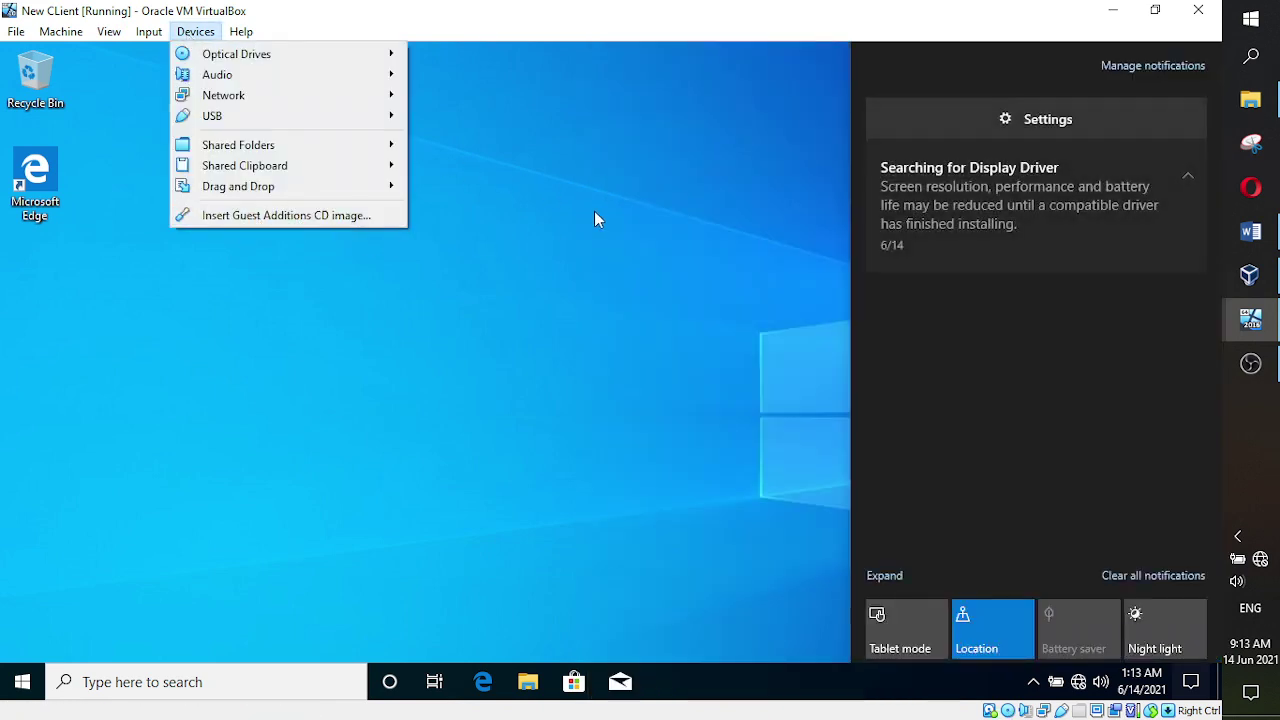
click(591, 211)
click(591, 213)
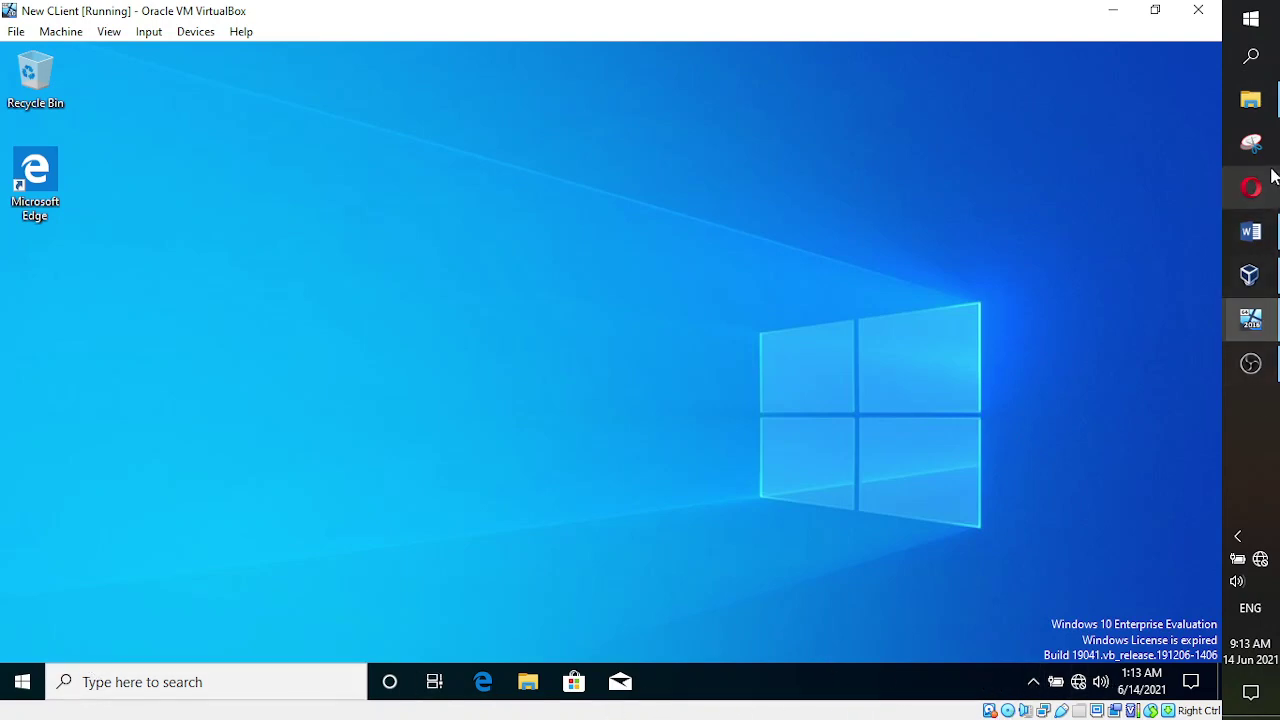
- Color the 'Show how to maximize the VM' bullet red in Word, then return to the client VM
click(1250, 231)
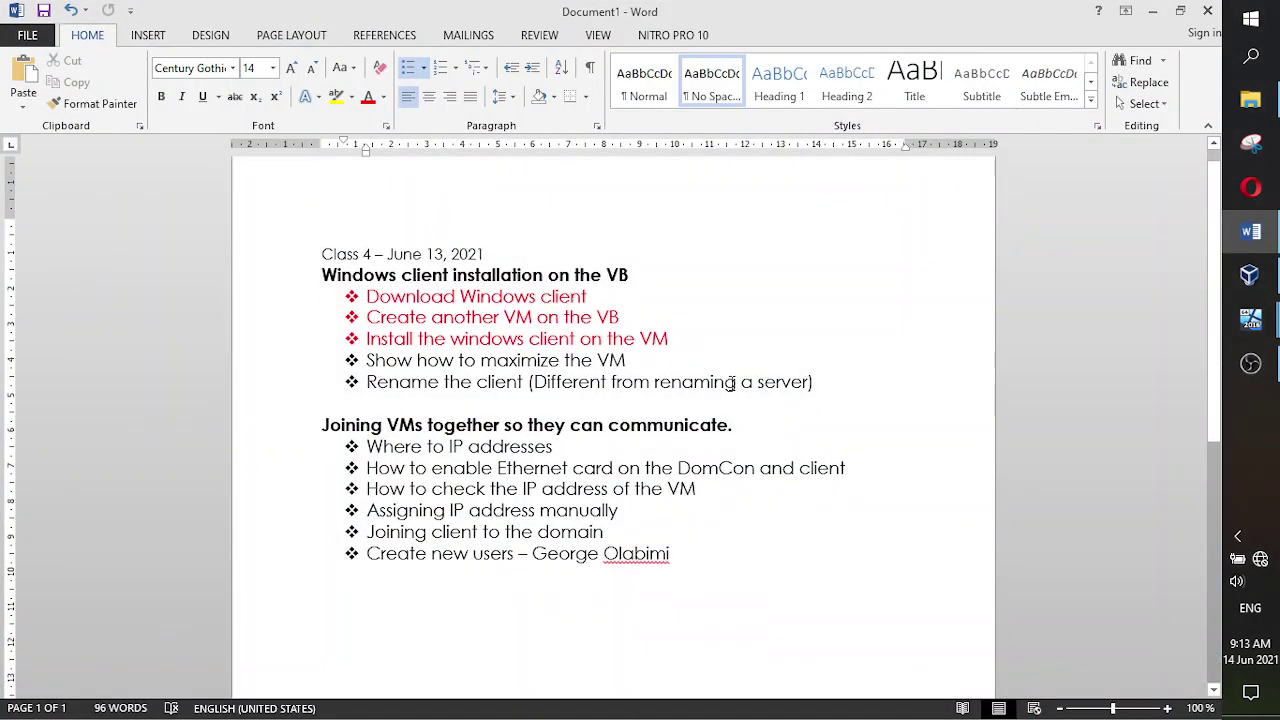
scroll(712, 383, down, 1)
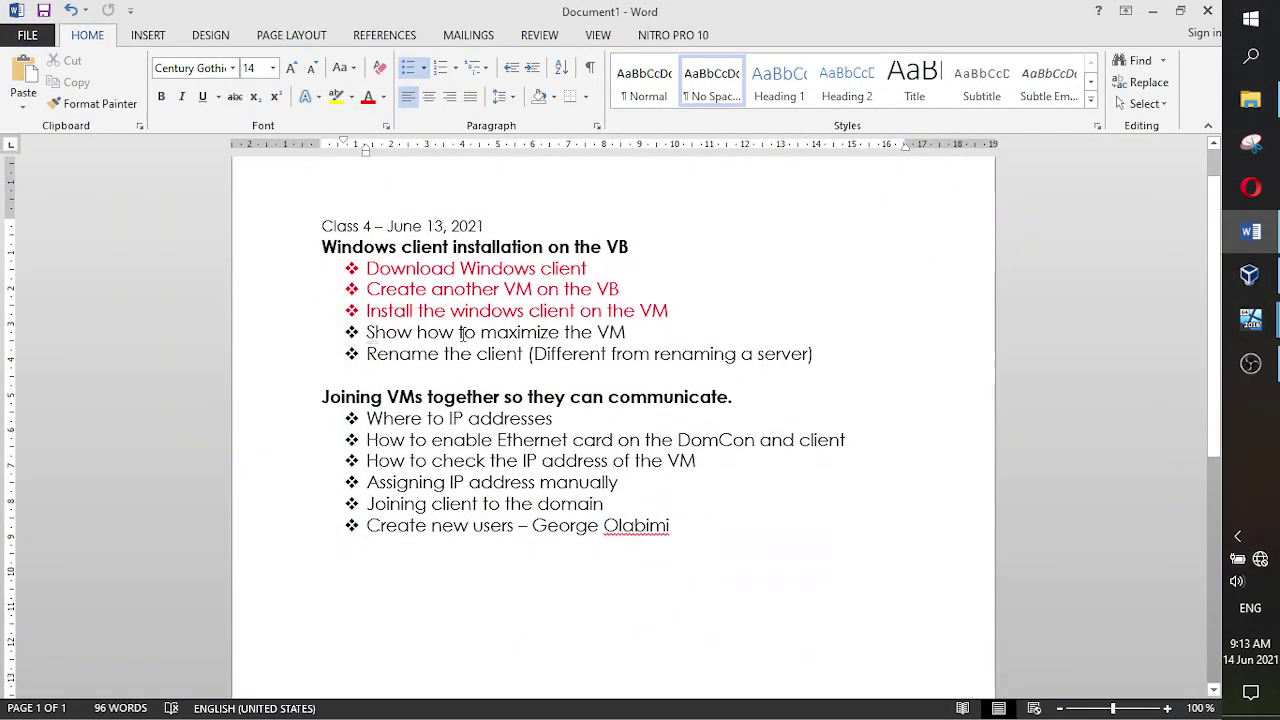
drag(627, 332, 362, 333)
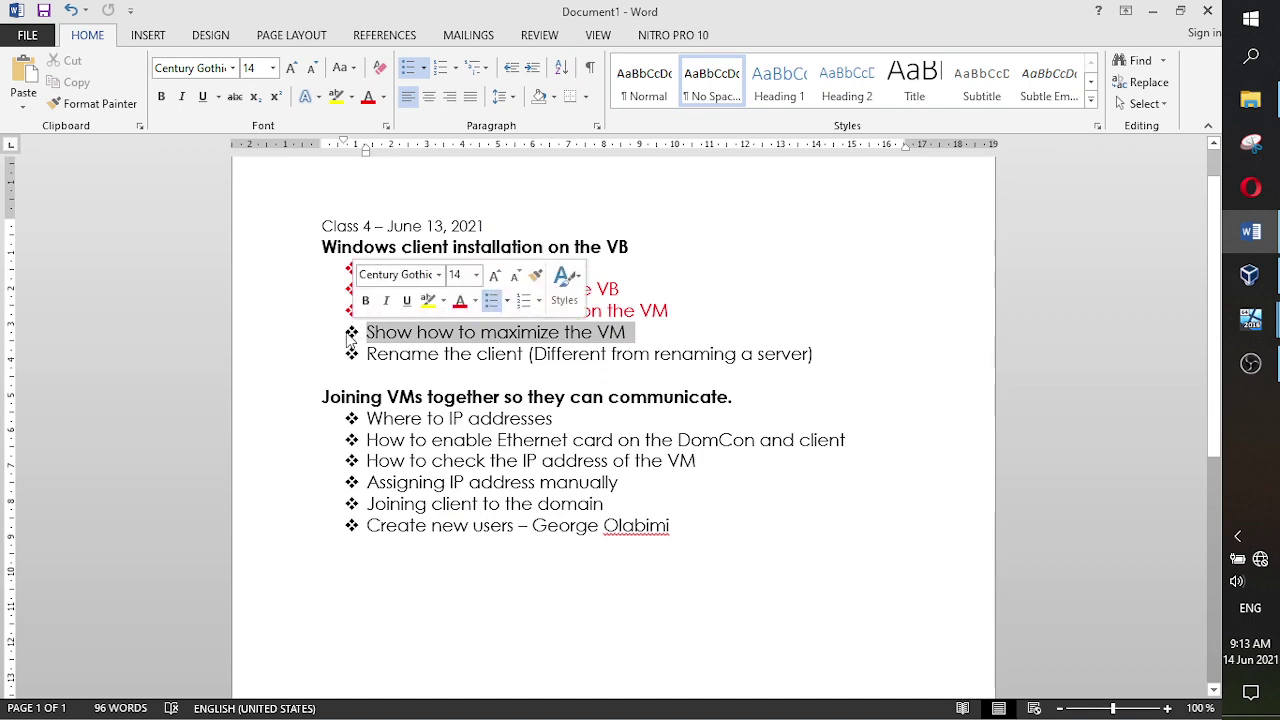
click(368, 97)
click(738, 290)
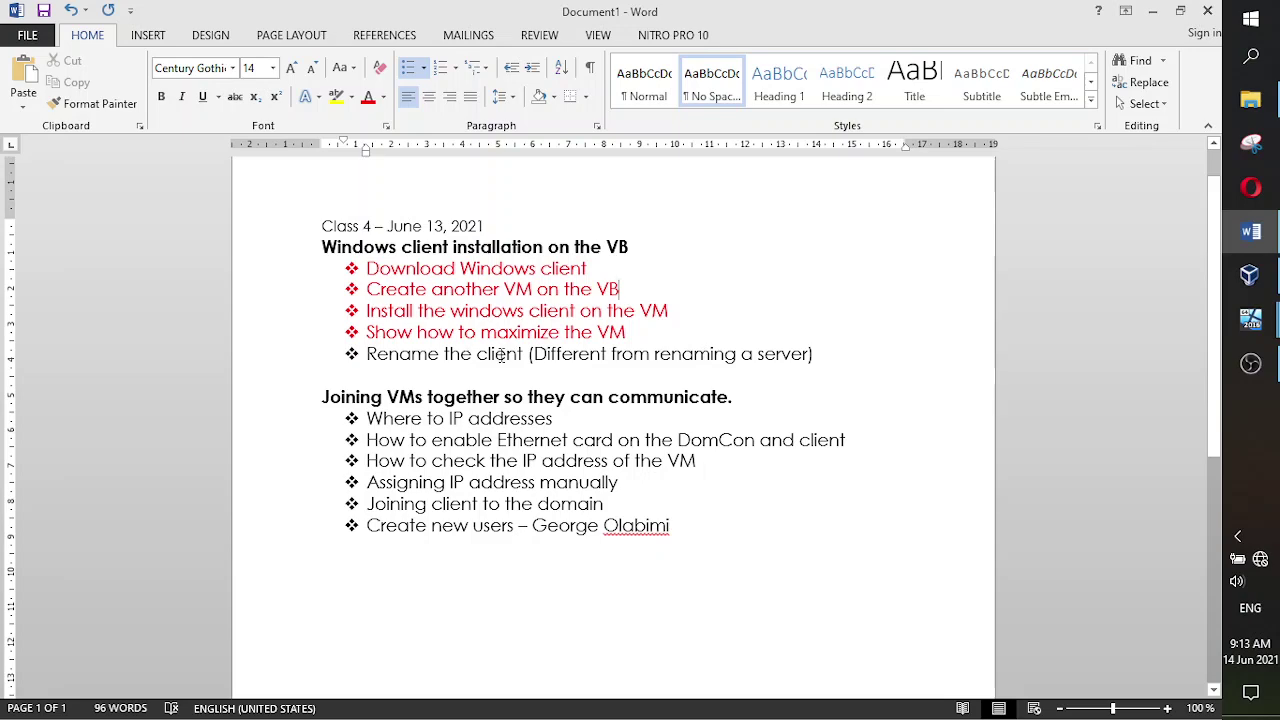
click(1250, 319)
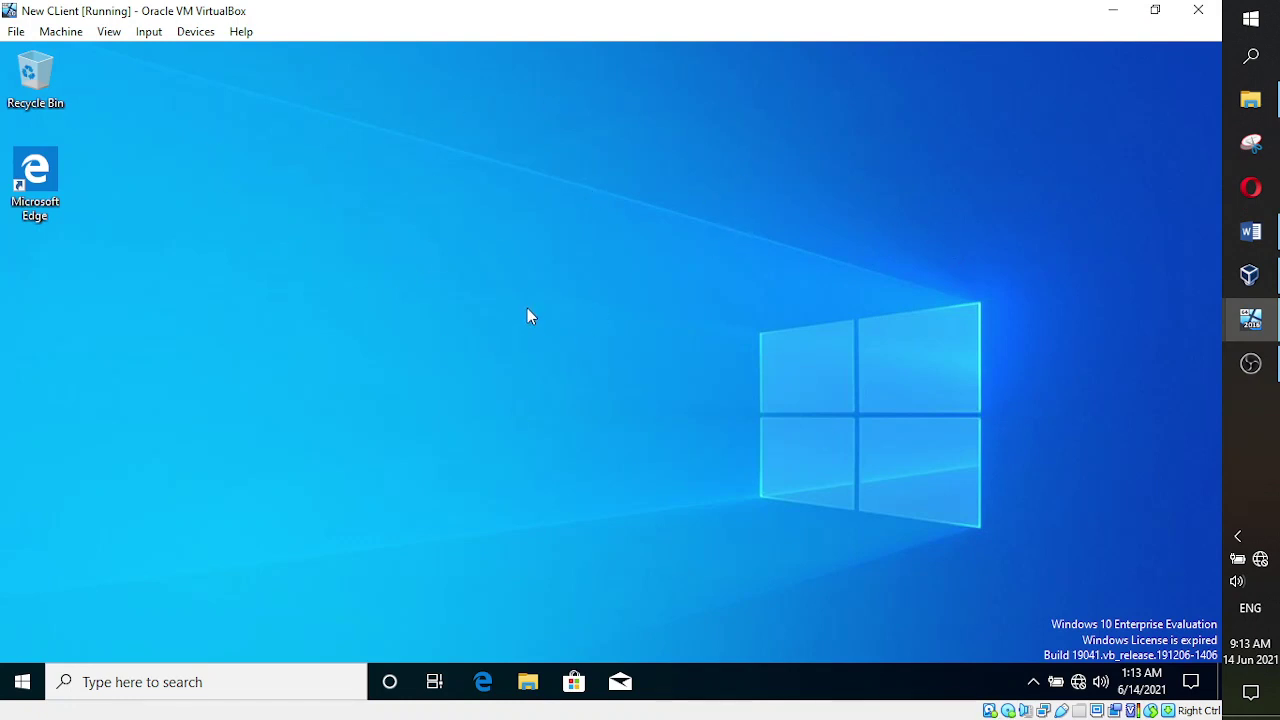
click(1250, 319)
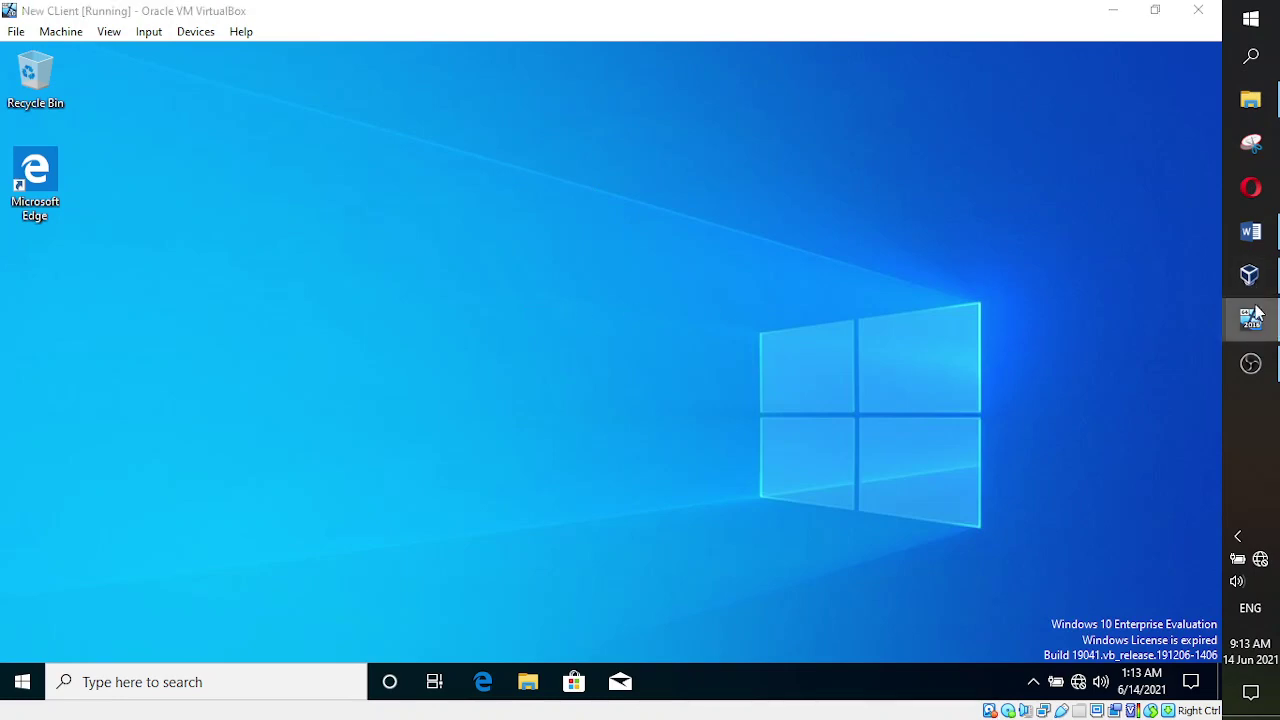
click(1160, 291)
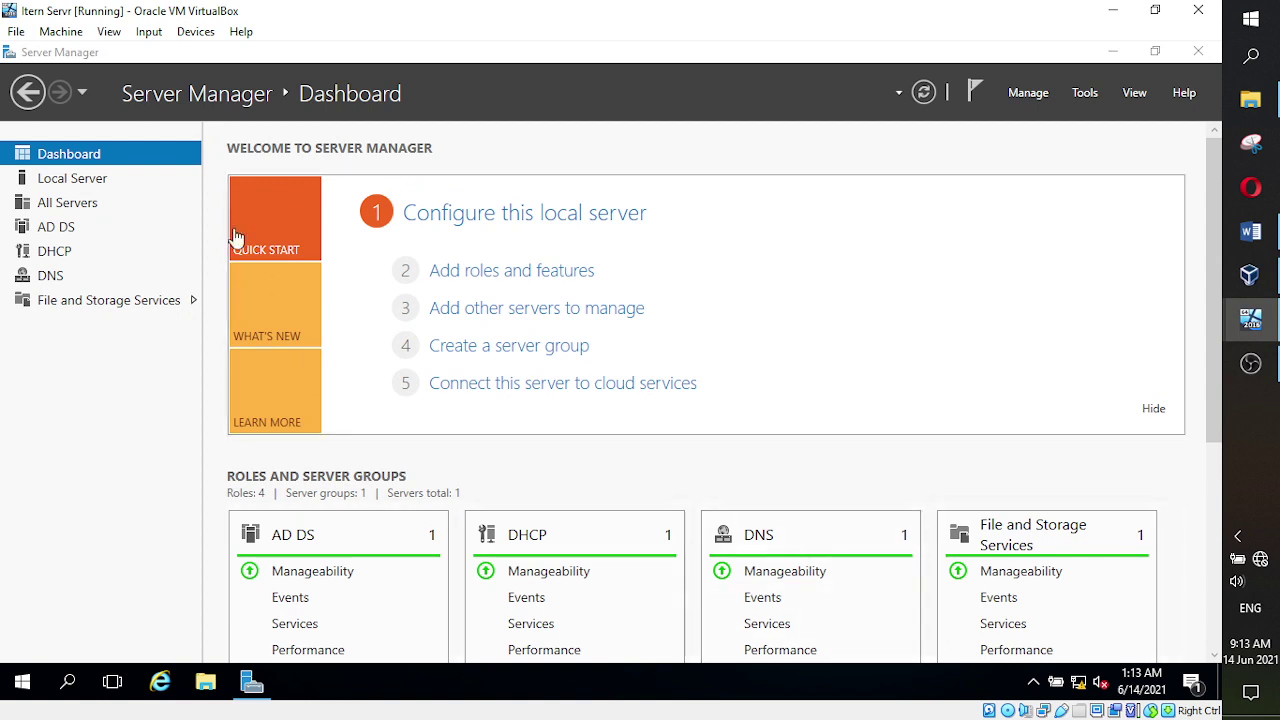
click(66, 182)
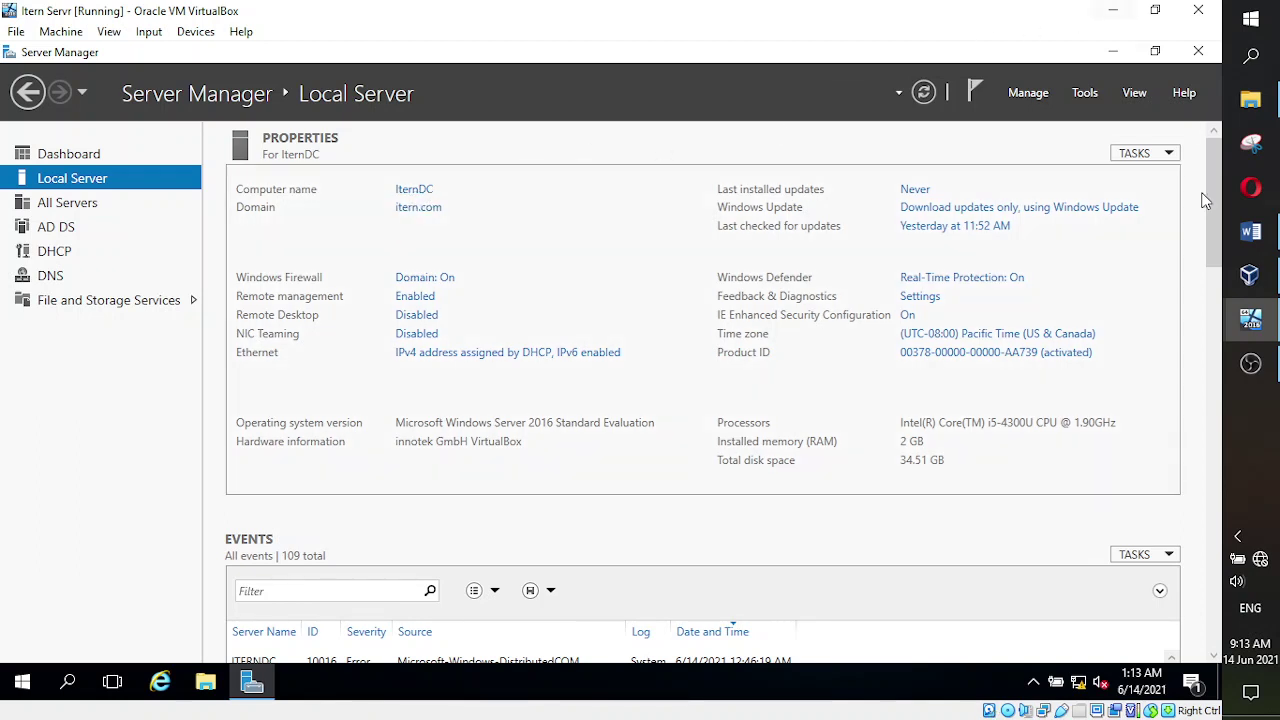
mouse_move(1251, 320)
click(1202, 355)
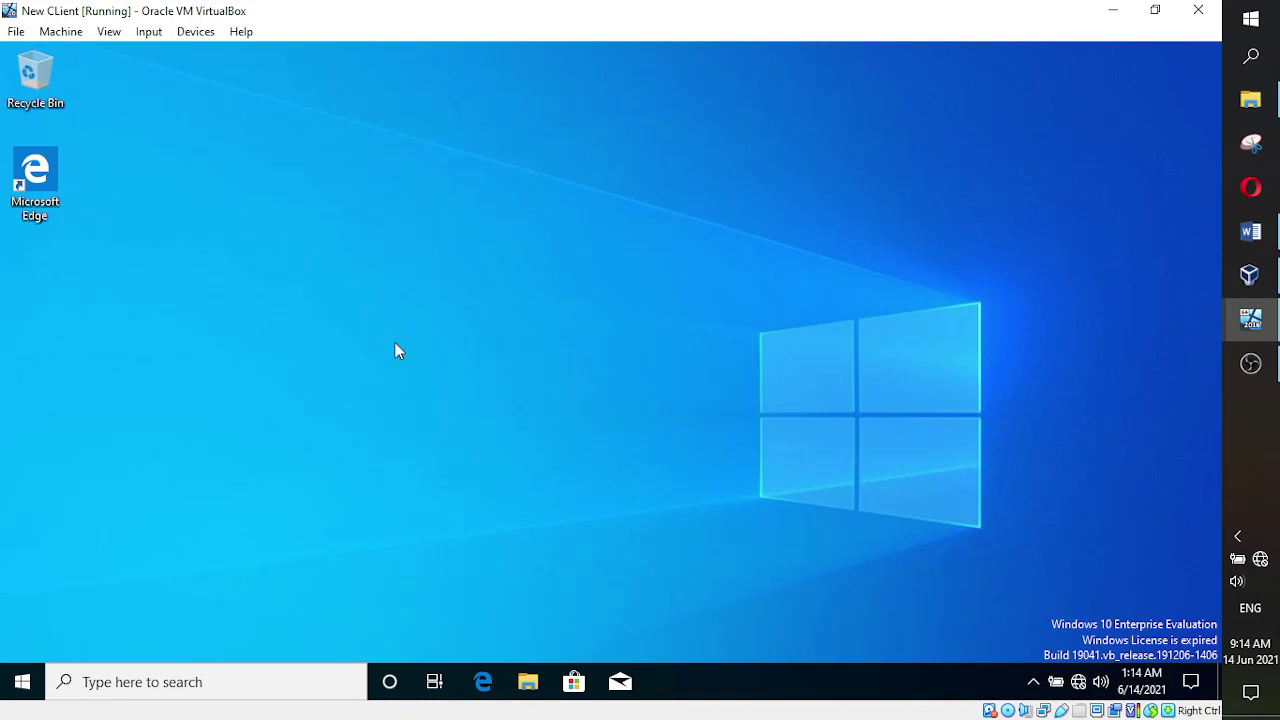
- Open File Explorer in the guest to Quick access and minimize the VirtualBox Manager
click(534, 684)
click(1250, 275)
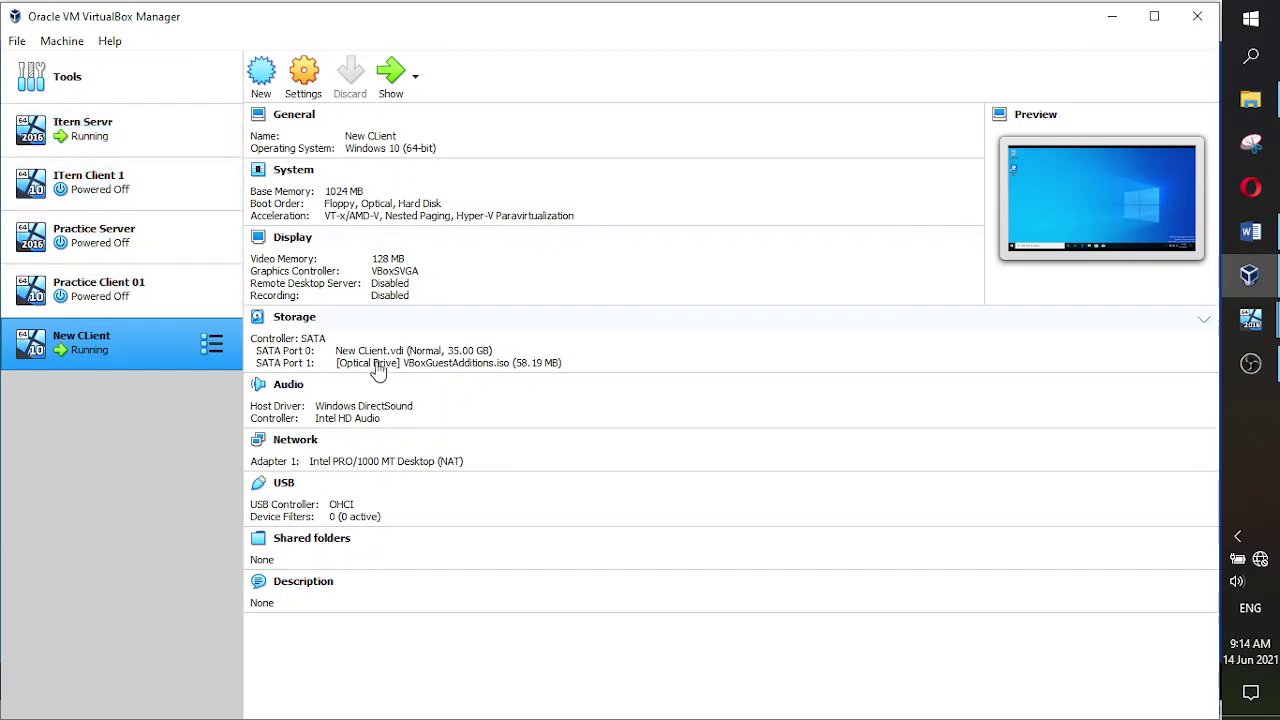
click(1121, 22)
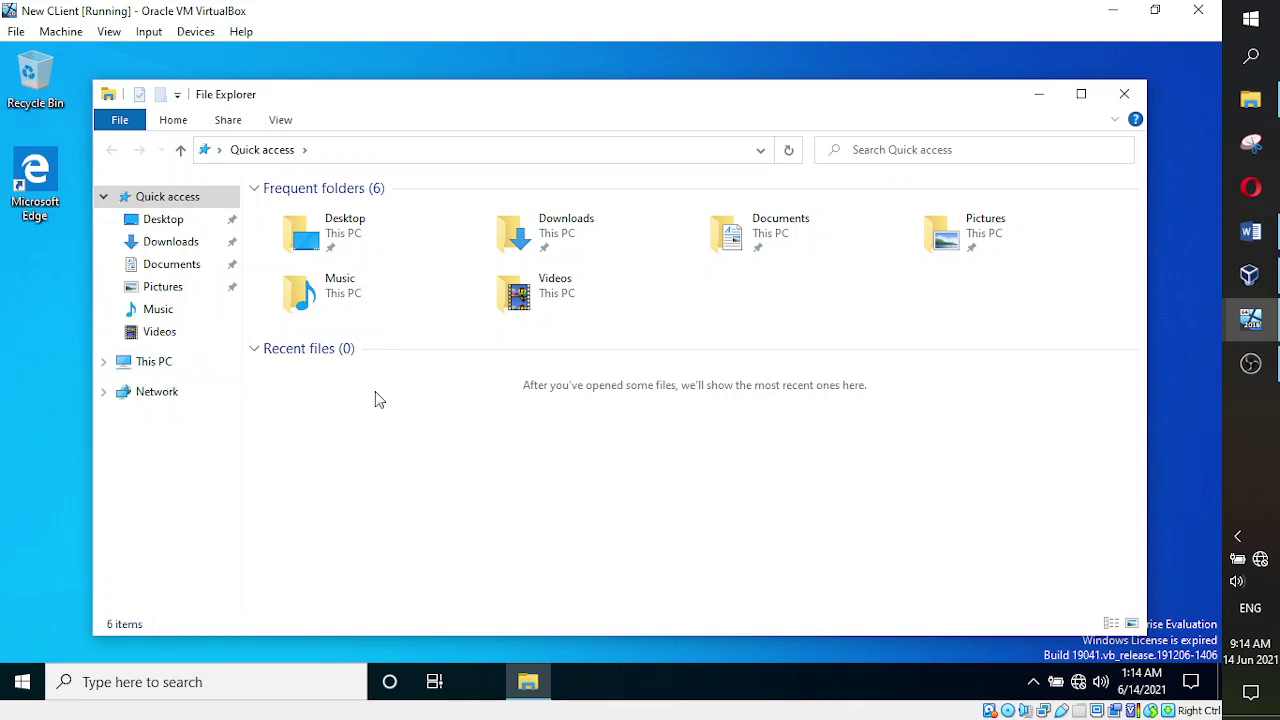
- Open the guest's System window from This PC Properties, showing computer name DESKTOP-9FMHG5V
right_click(153, 368)
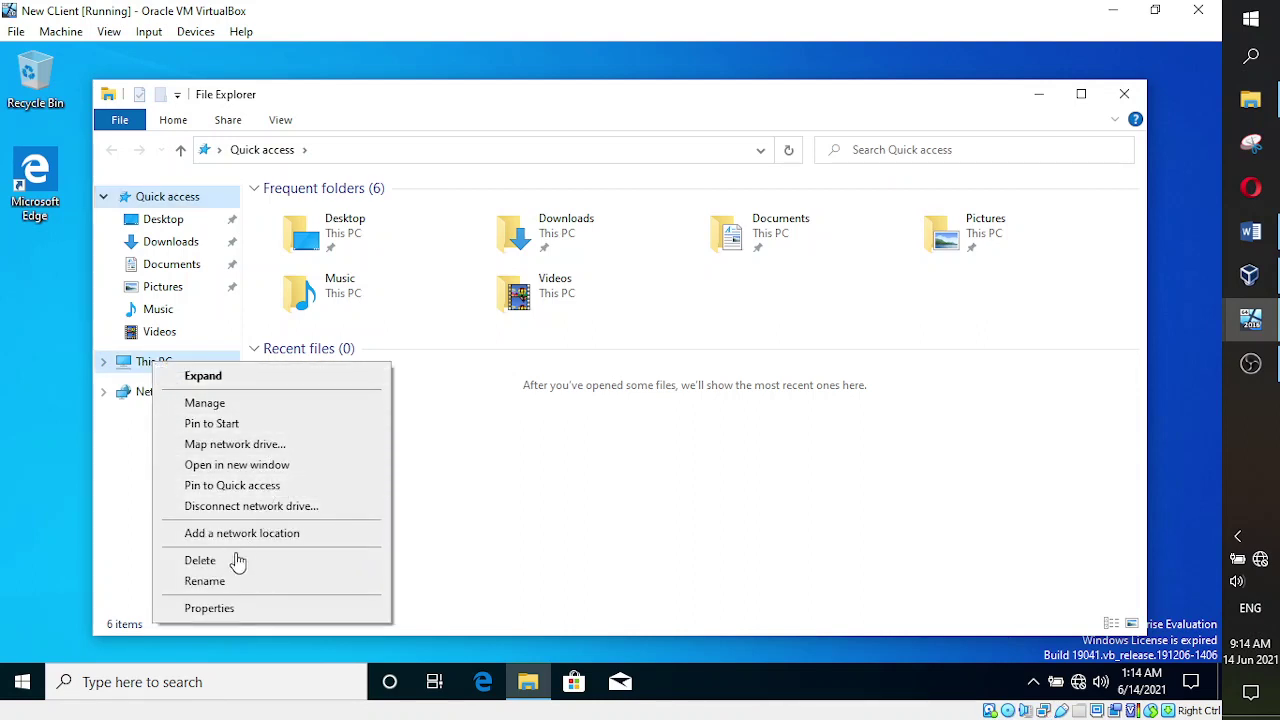
click(222, 609)
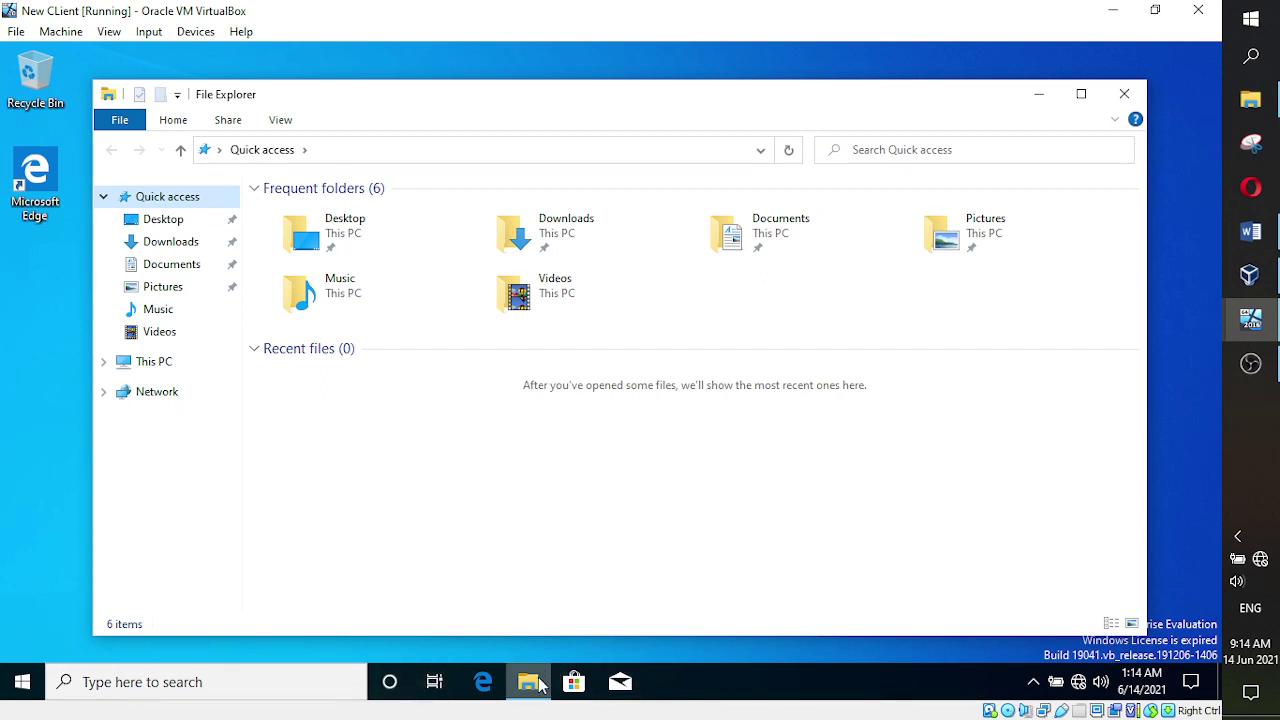
mouse_move(539, 686)
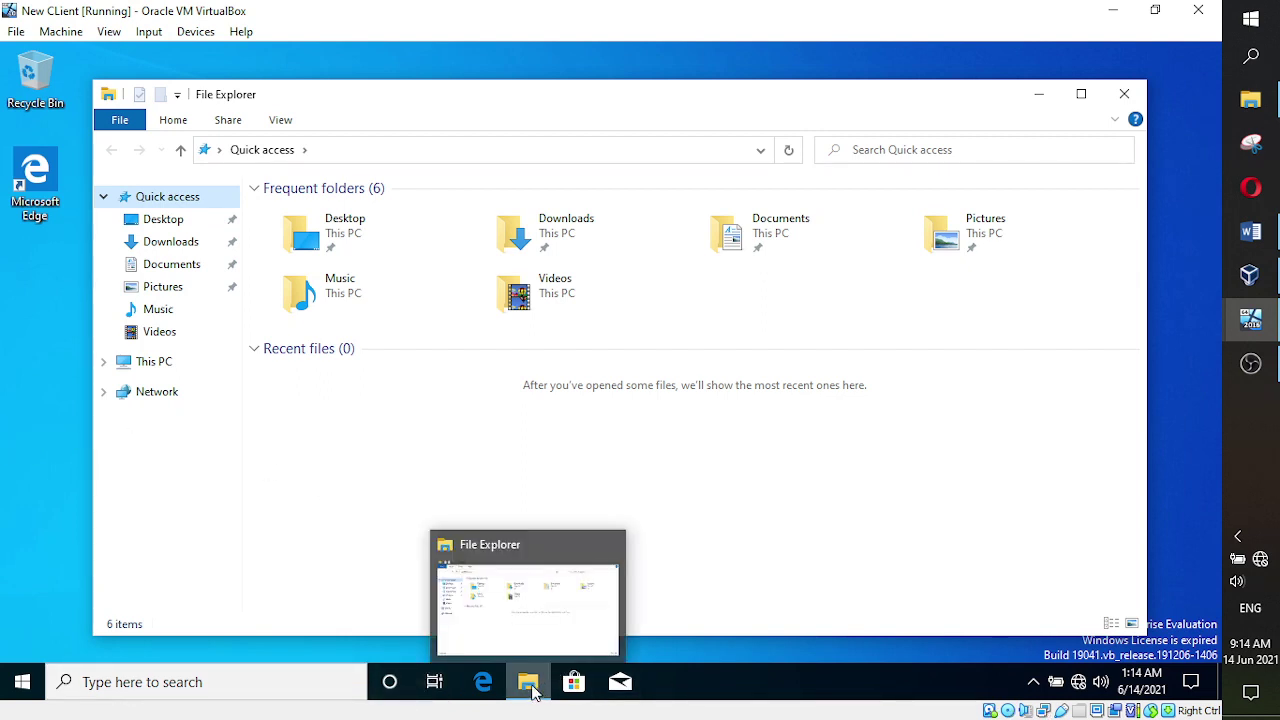
key(super+Pause)
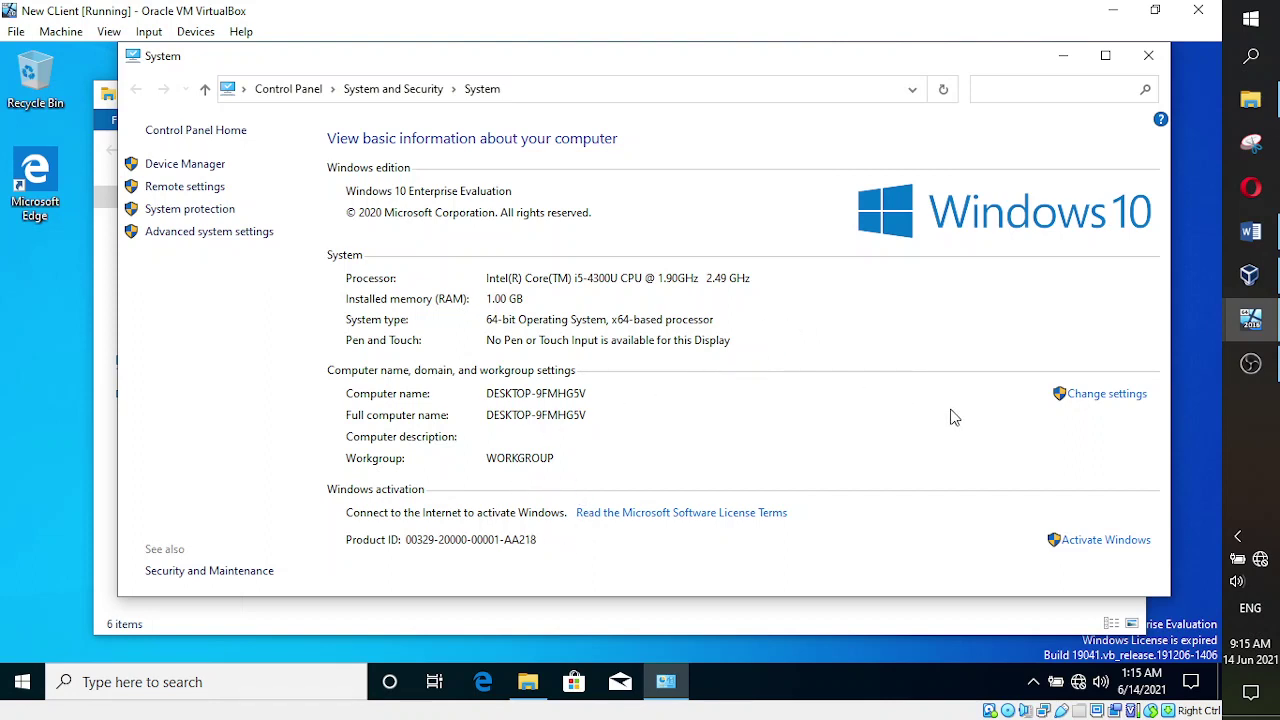
- Enter the description 'Our client machine' and type ItemClient as the new computer name
click(1101, 398)
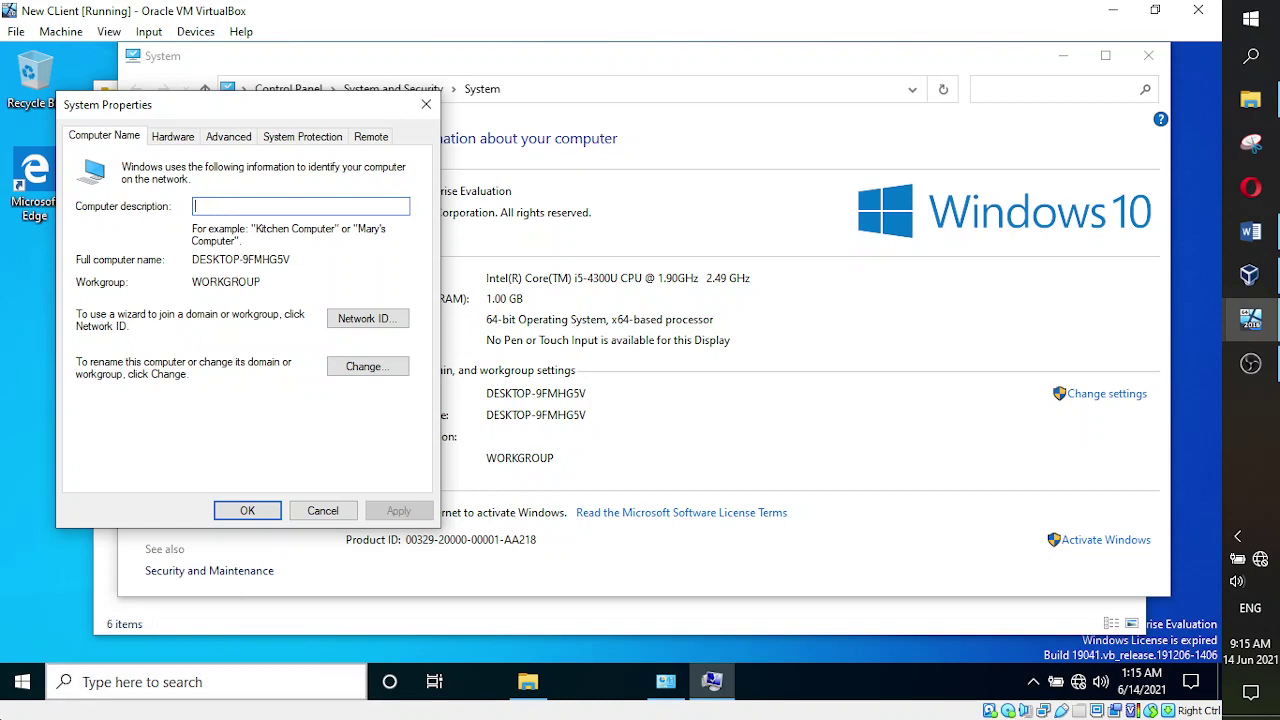
text(Our client machine)
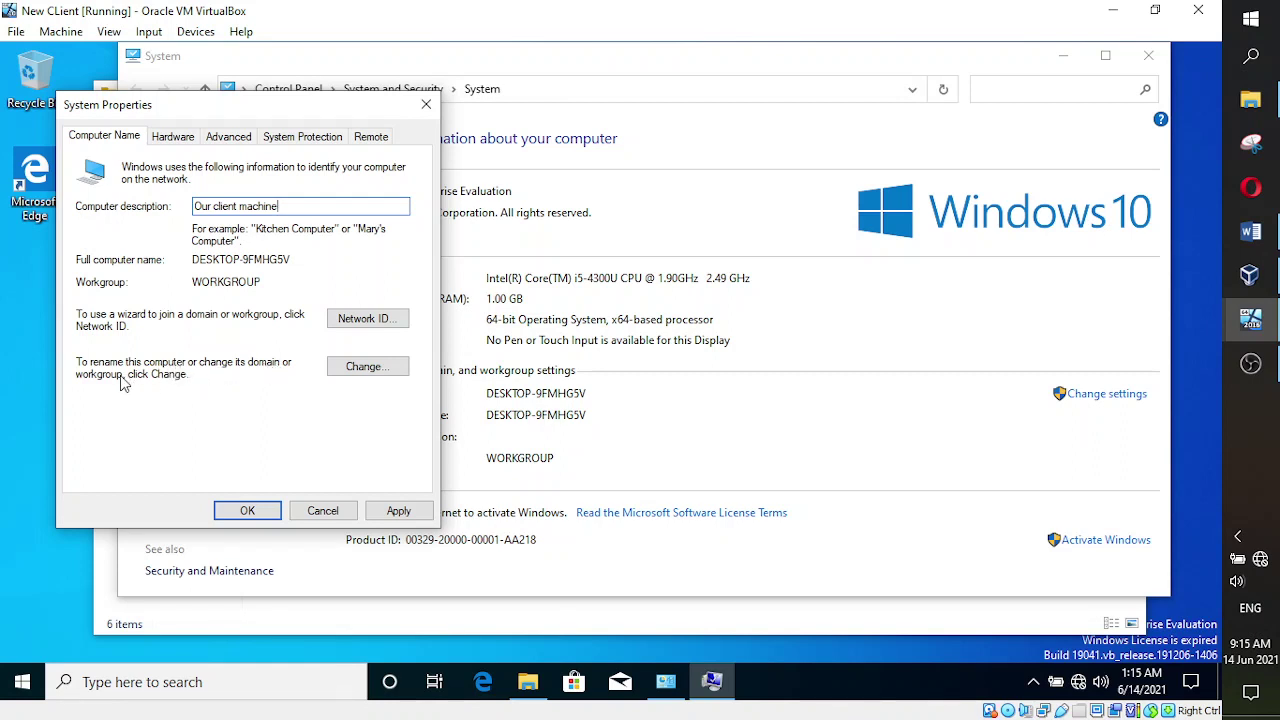
click(358, 368)
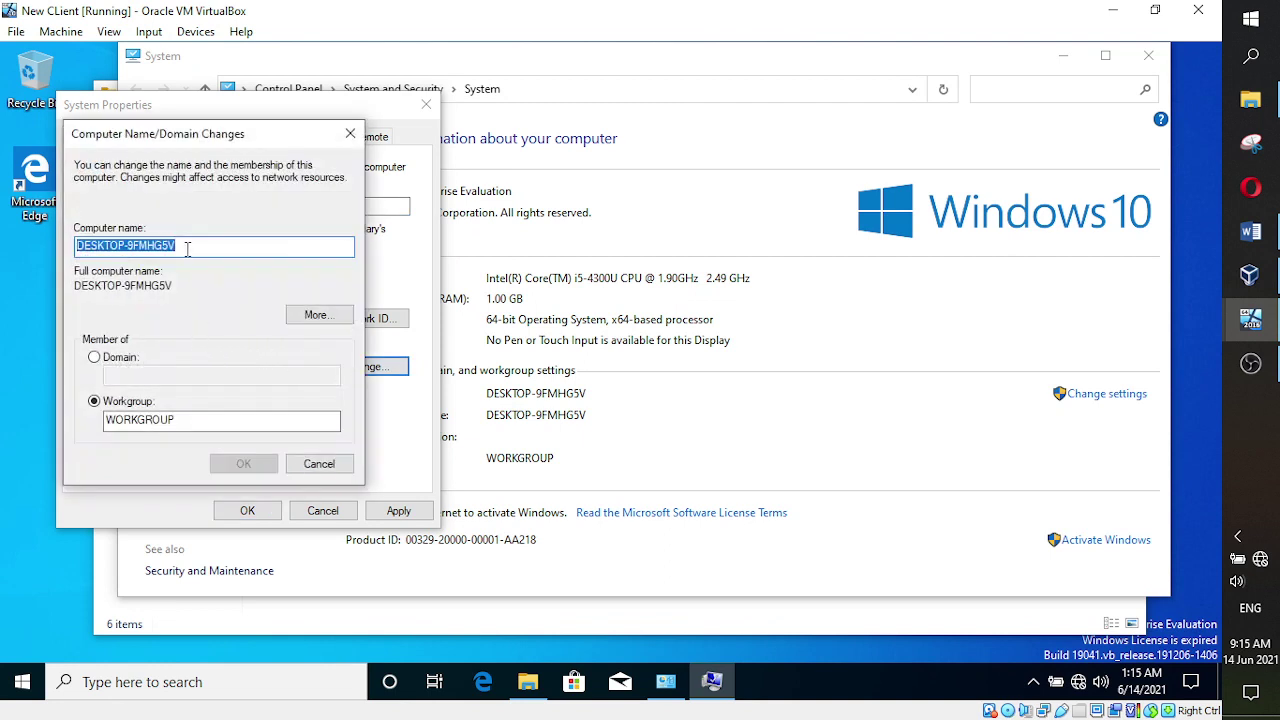
click(193, 247)
double_click(127, 245)
text(Client)
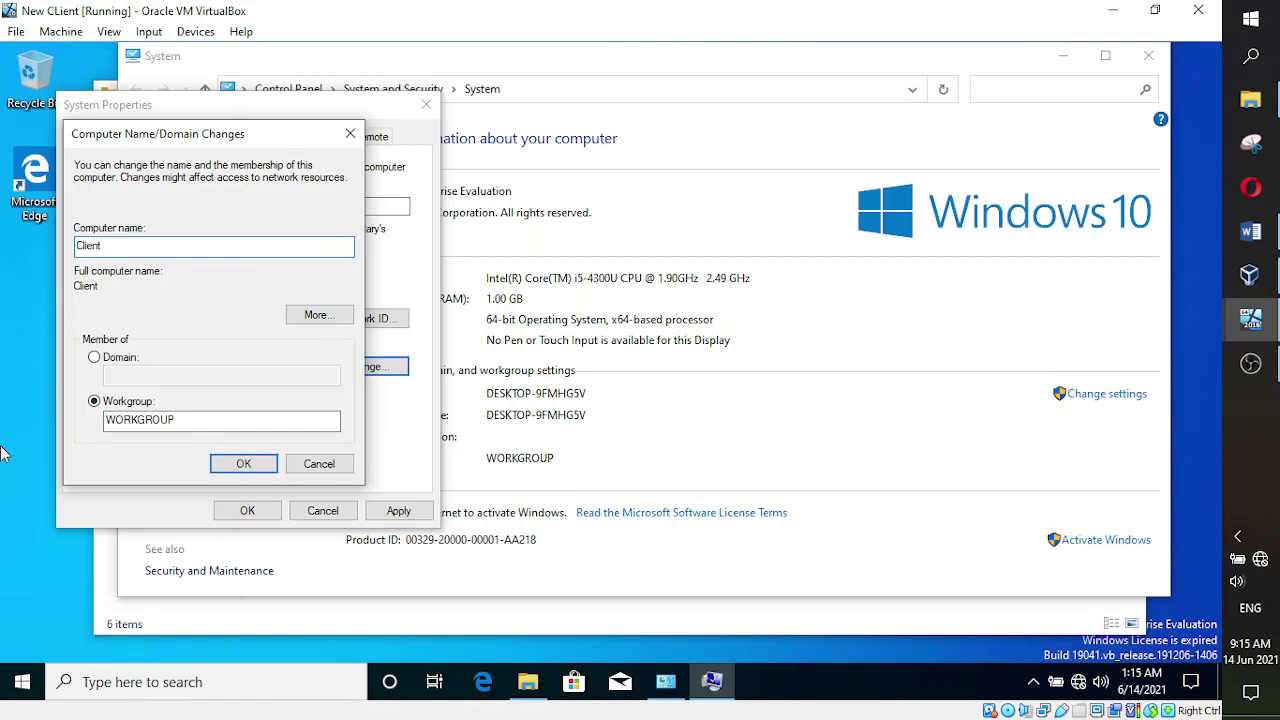
key(BackSpace)
key(BackSpace)
key(BackSpace)
key(BackSpace)
key(BackSpace)
text(Item clien)
key(BackSpace)
key(BackSpace)
key(BackSpace)
text(Clien)
- Confirm the ItemClient name, acknowledge the restart notice, and apply the changes
click(258, 467)
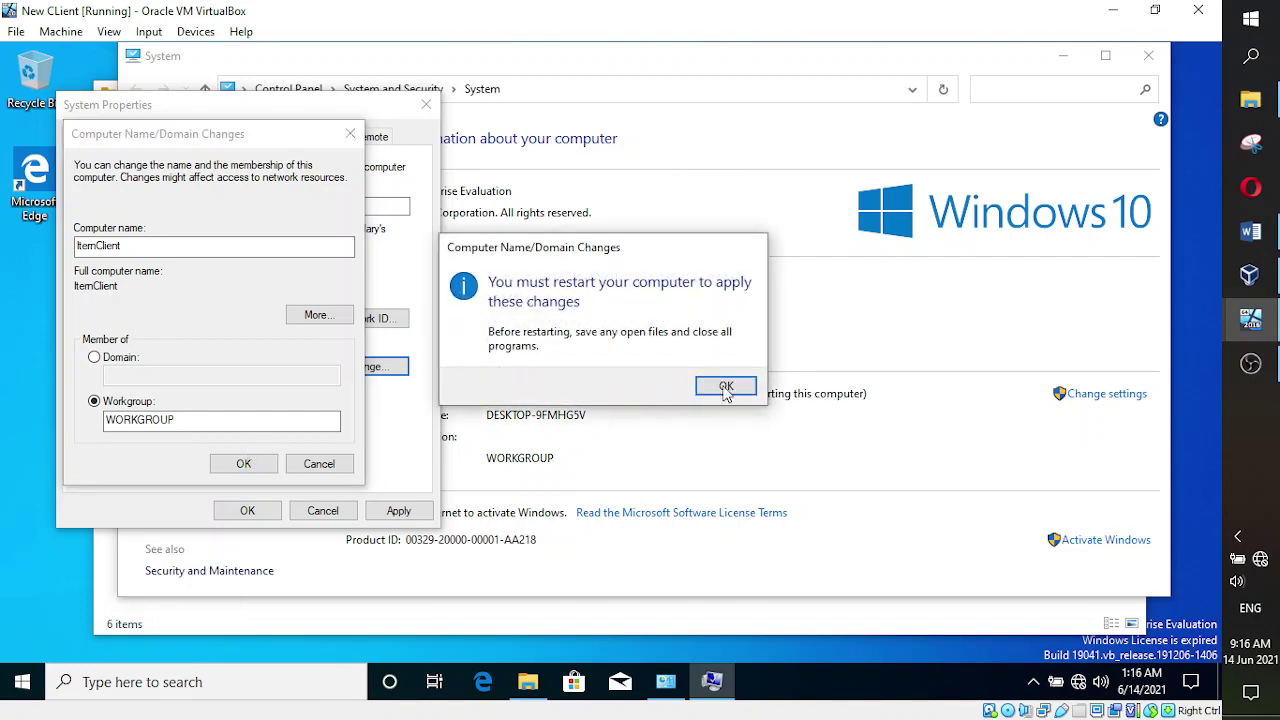
click(724, 389)
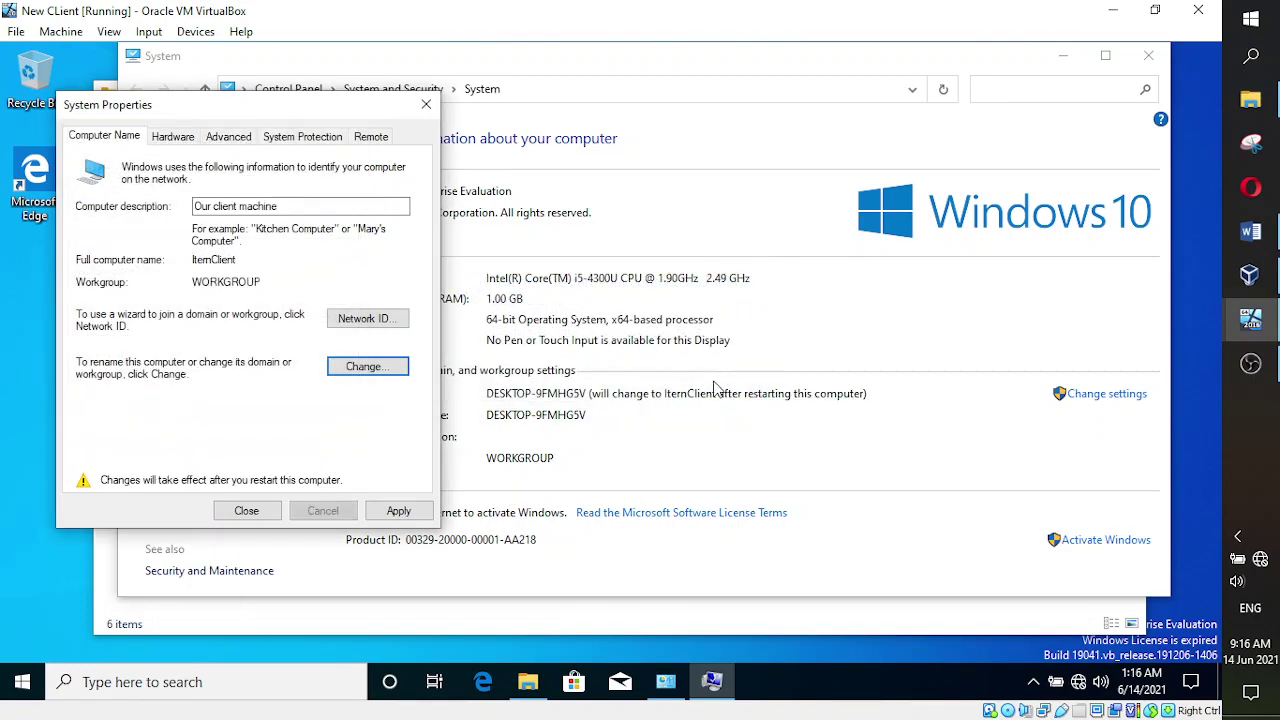
click(400, 514)
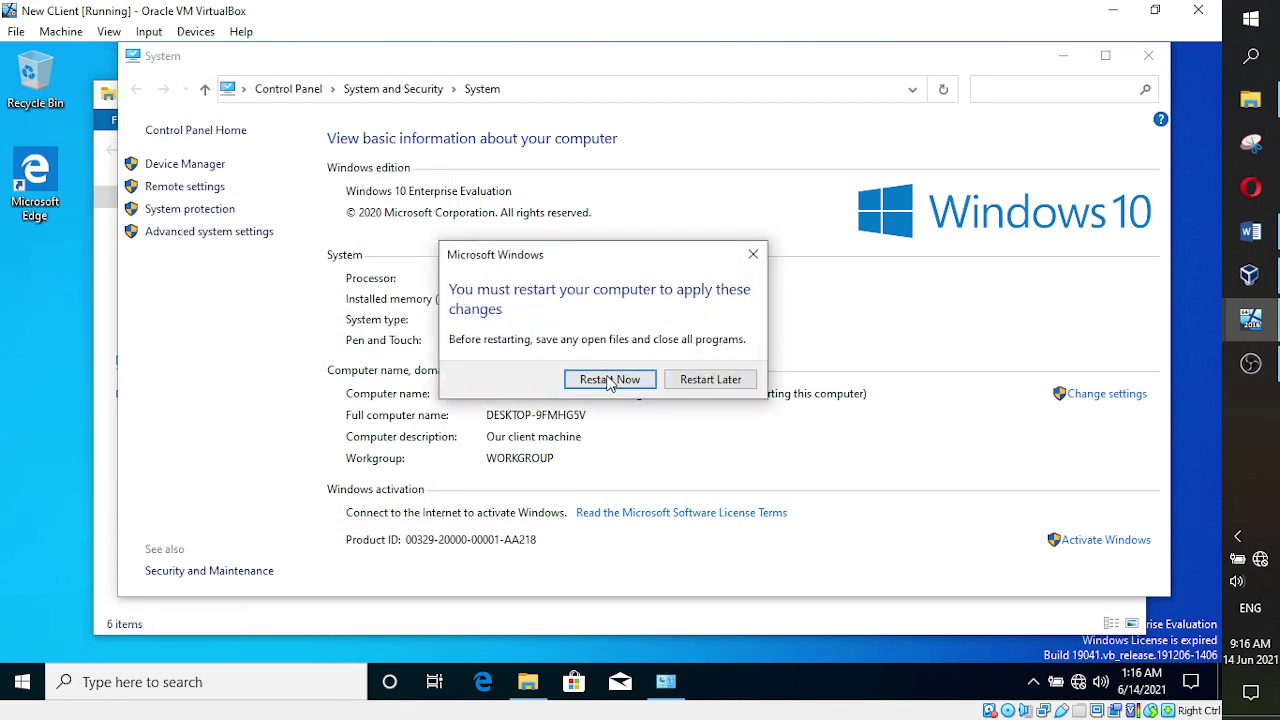
- Restart the client VM now to apply the rename, then switch to the Word class notes
click(607, 381)
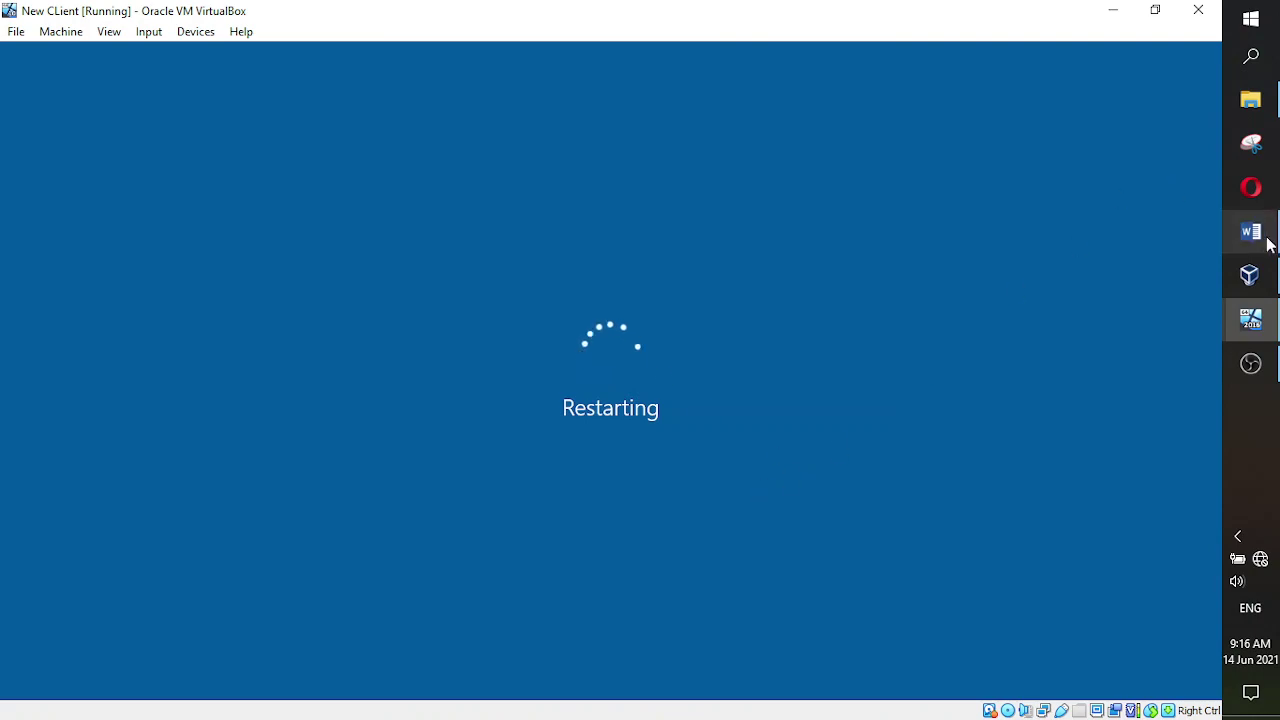
click(1266, 242)
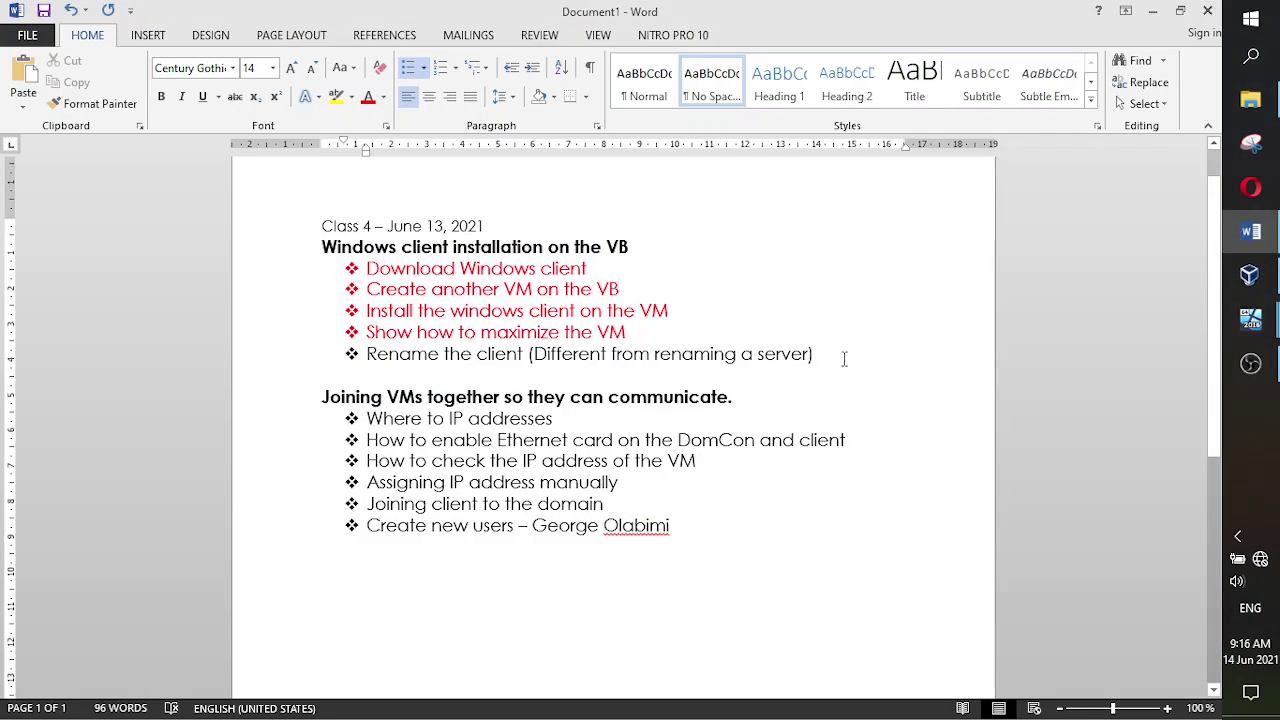
- Color the 'Rename the client' line red in Word, then return to the restarting New CLient VM
drag(829, 358, 404, 358)
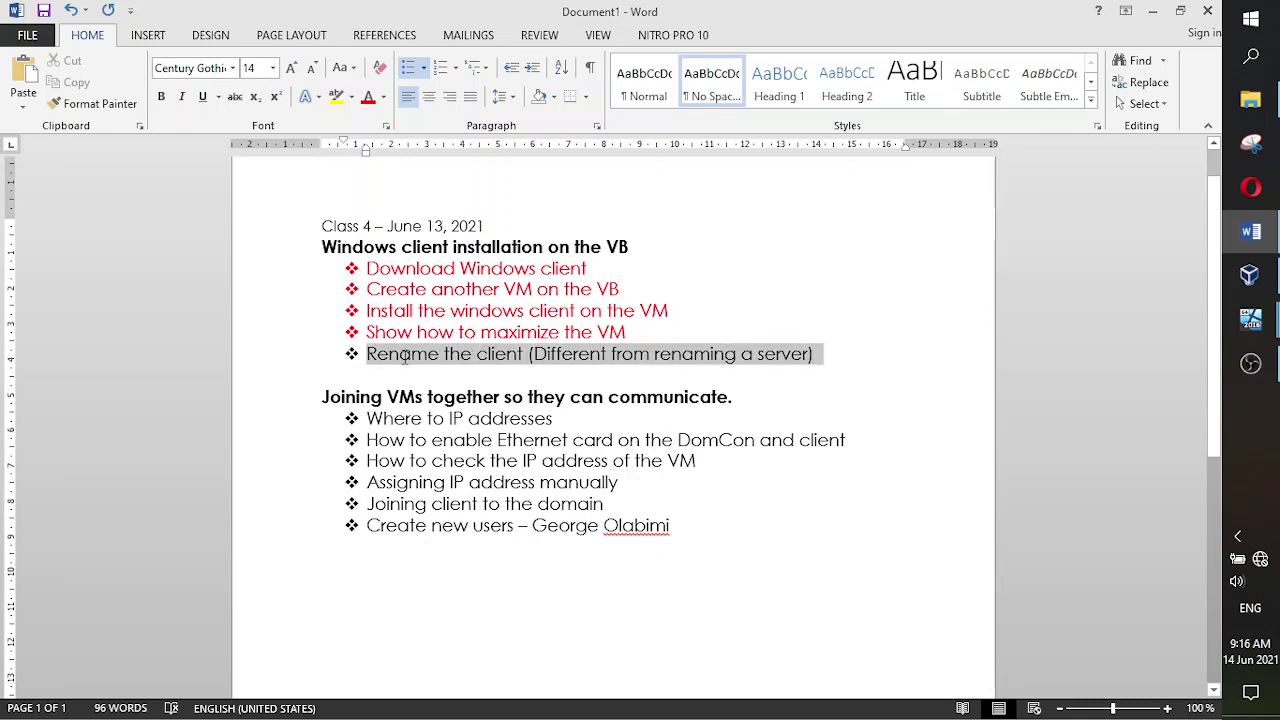
click(371, 104)
click(806, 292)
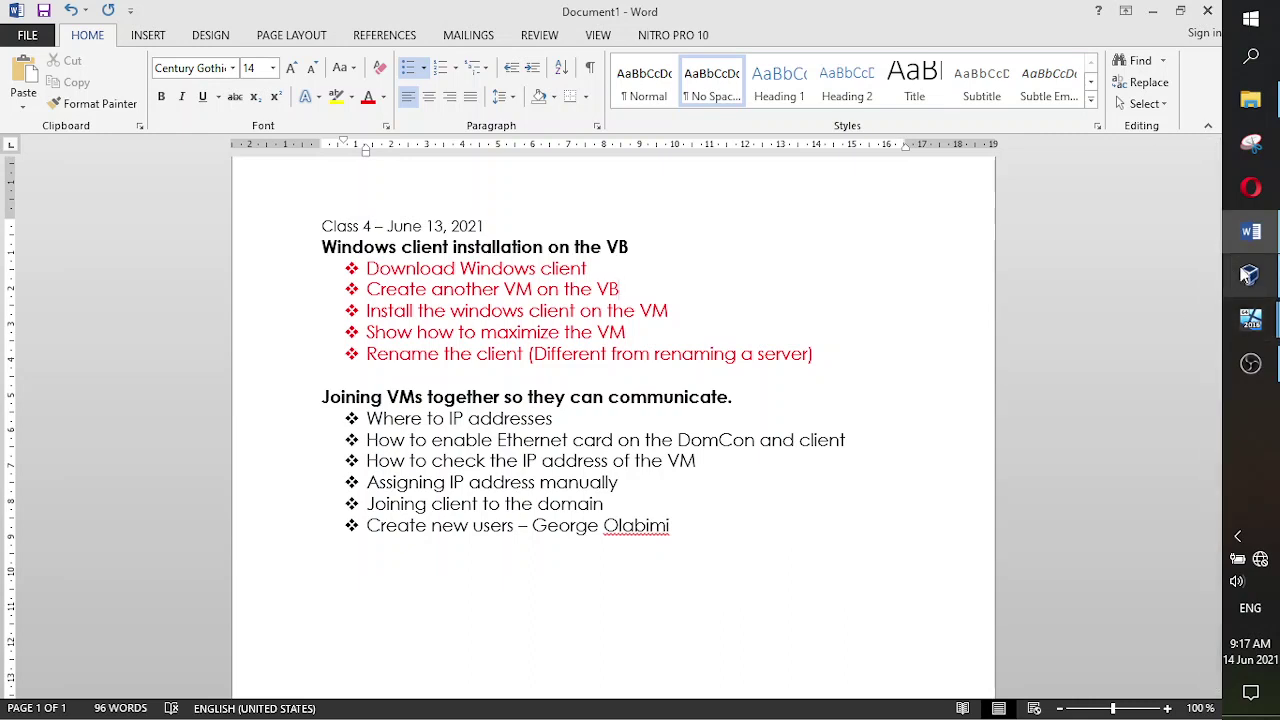
mouse_move(1248, 280)
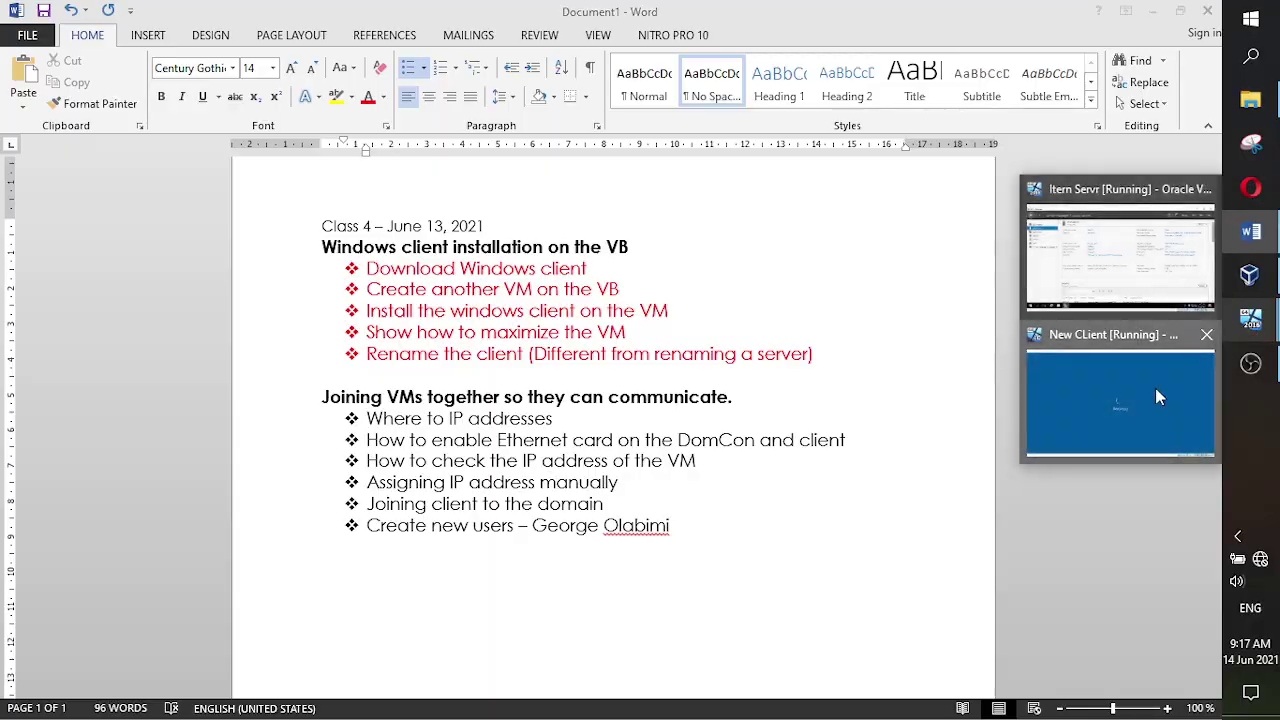
click(1155, 388)
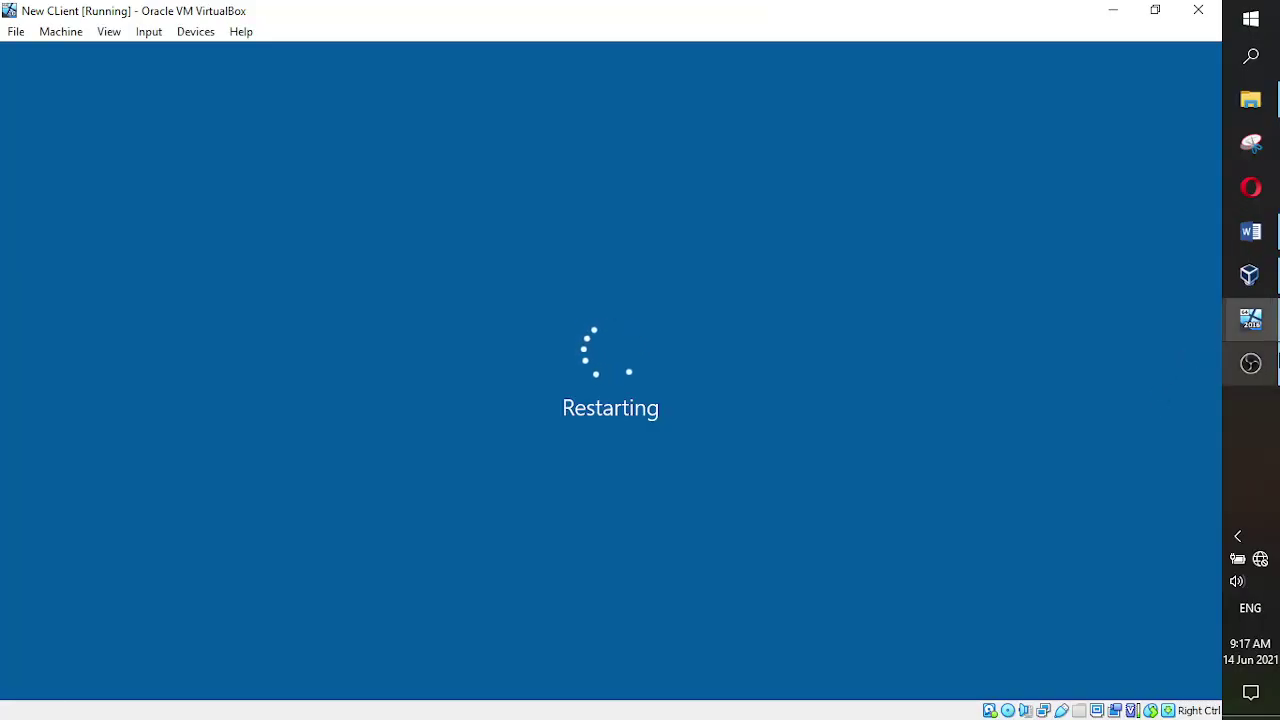
mouse_move(1250, 363)
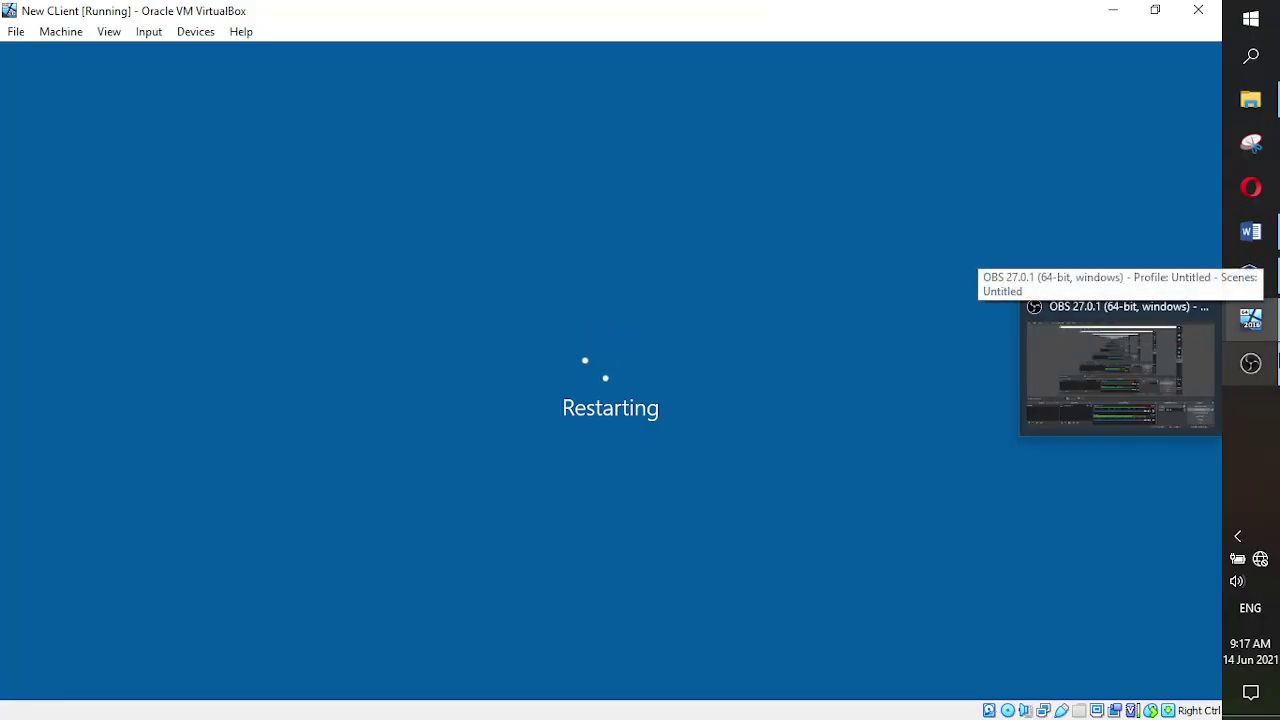
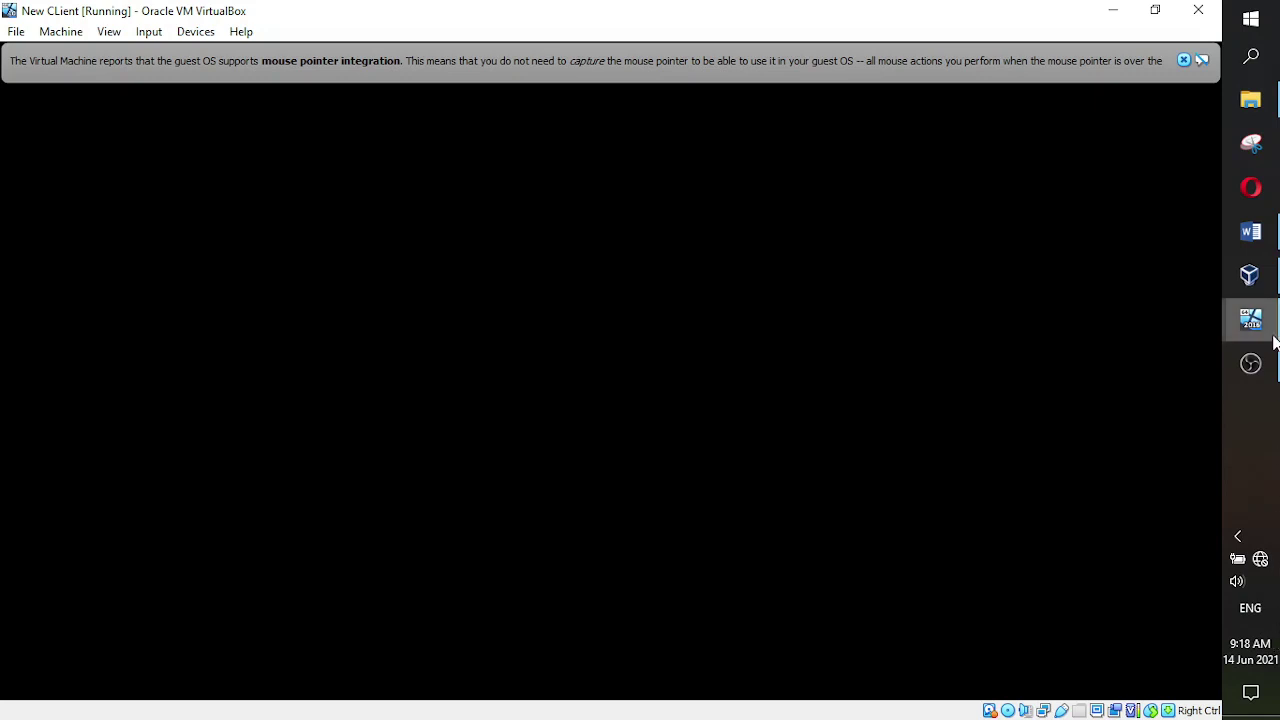
- Bring up the Itern Servr VM and show its dashboard with AD DS, DHCP, DNS and File roles
mouse_move(1254, 318)
click(1116, 288)
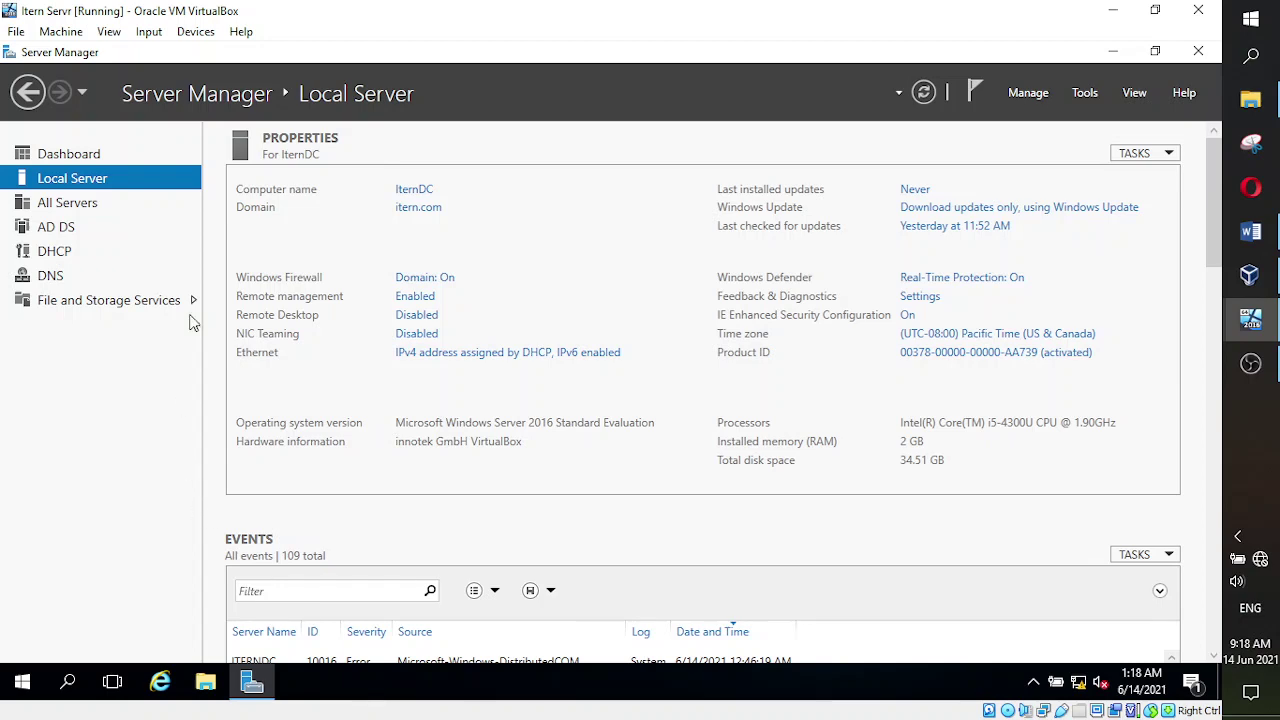
scroll(1080, 334, down, 5)
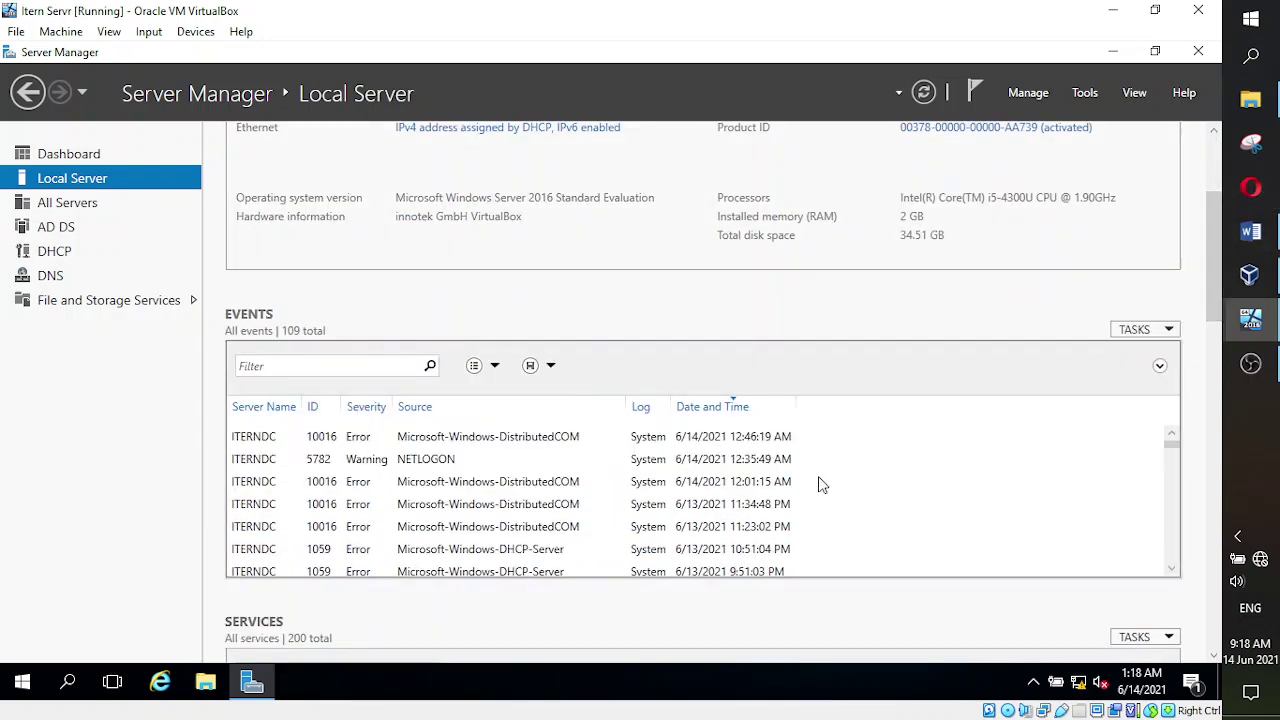
scroll(820, 480, down, 3)
scroll(960, 609, down, 5)
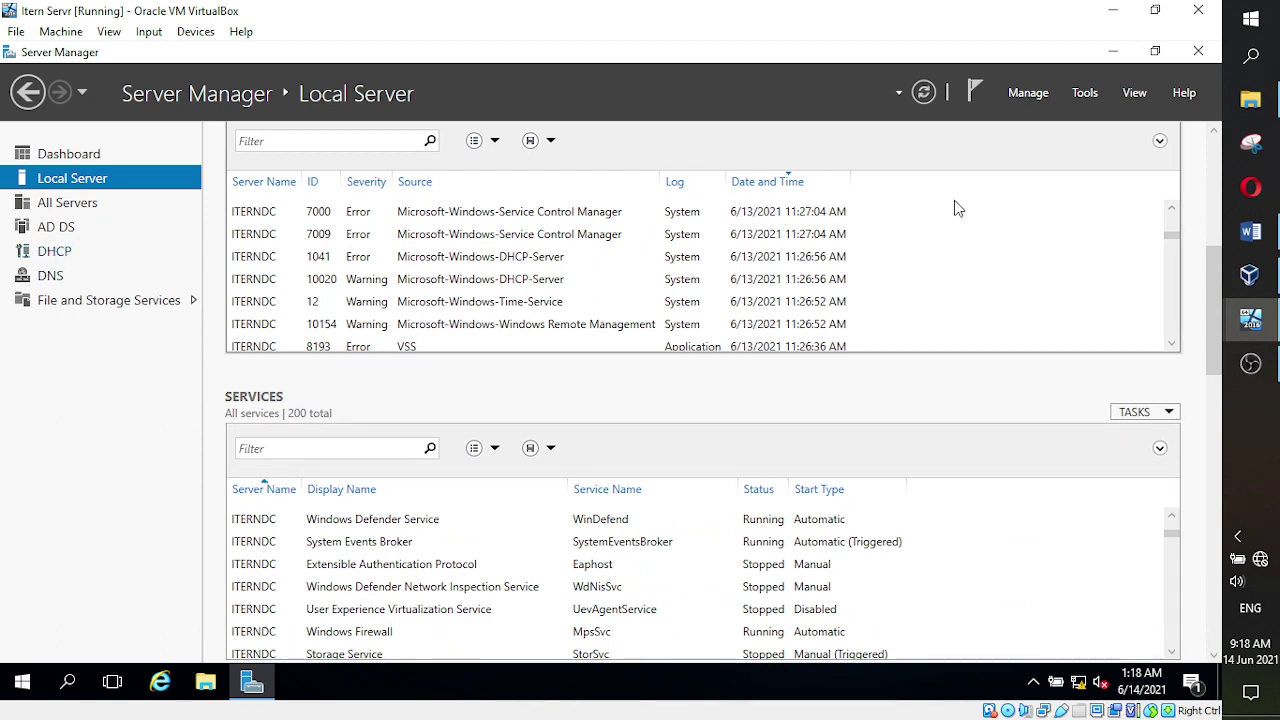
click(84, 150)
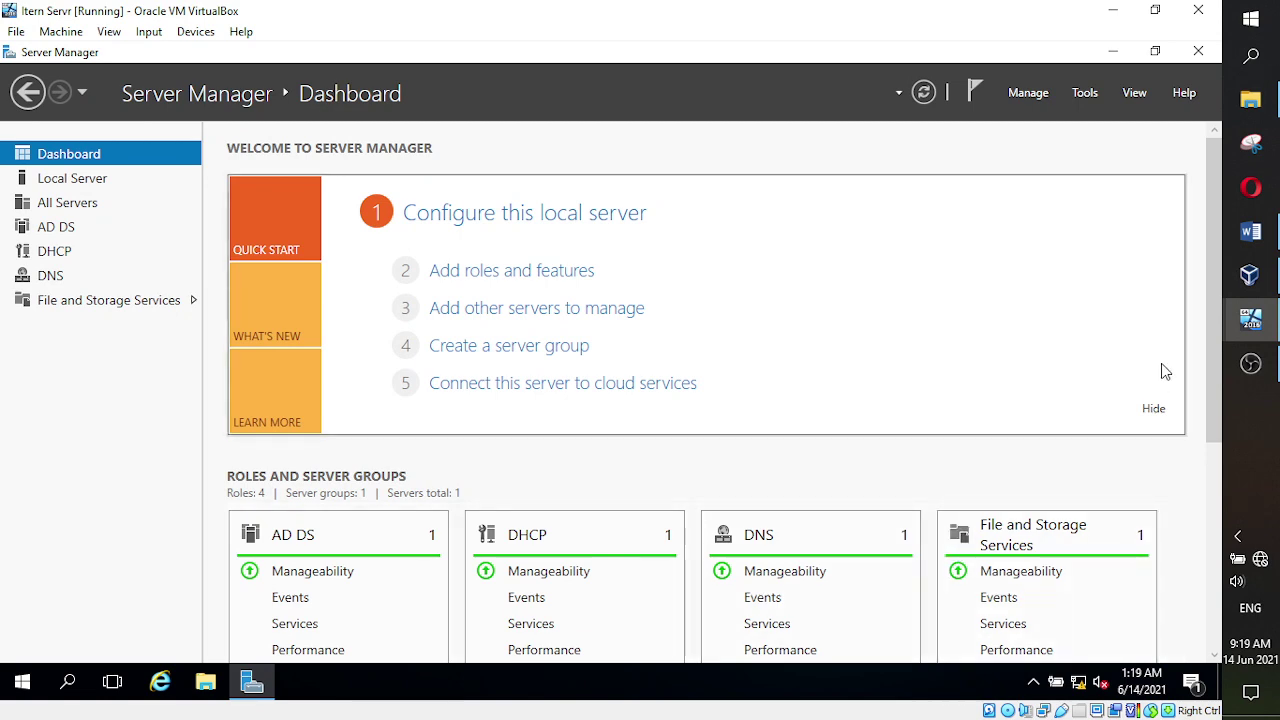
- Review the 'IP addresses' bullet in the Joining VMs notes, then bring up the New CLient VM
click(1251, 232)
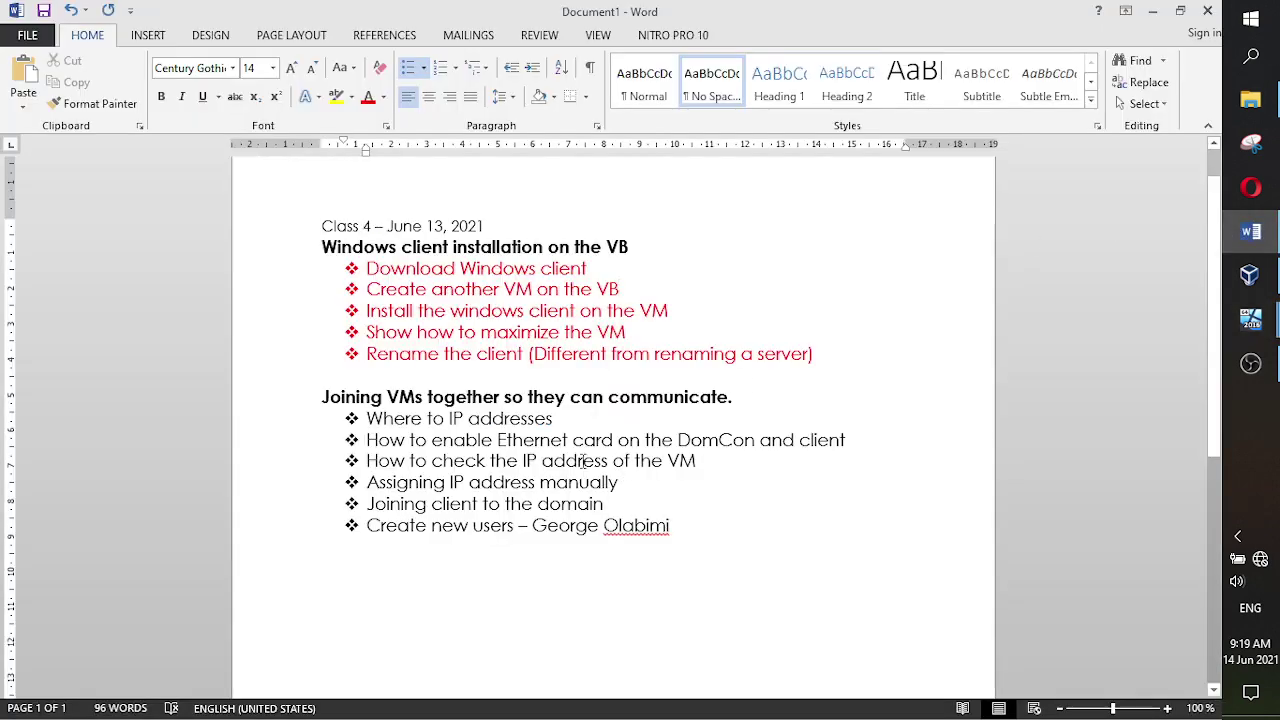
drag(613, 440, 498, 440)
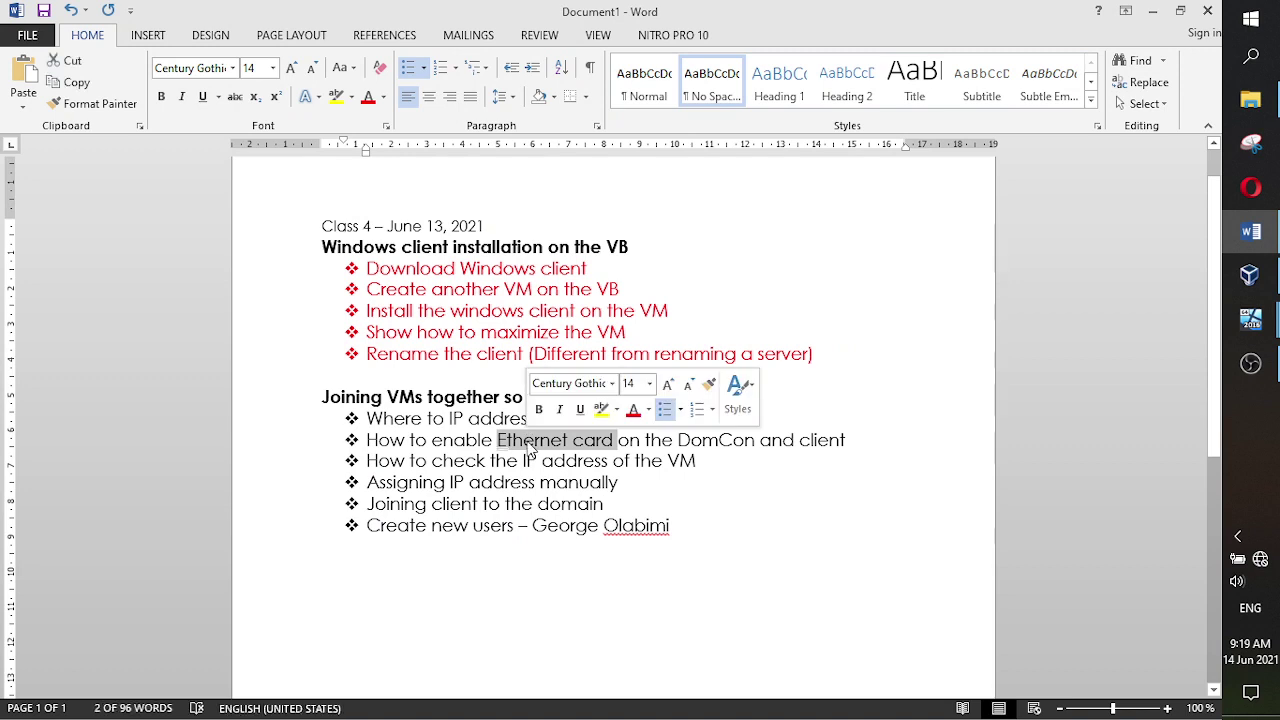
double_click(455, 418)
drag(504, 420, 547, 427)
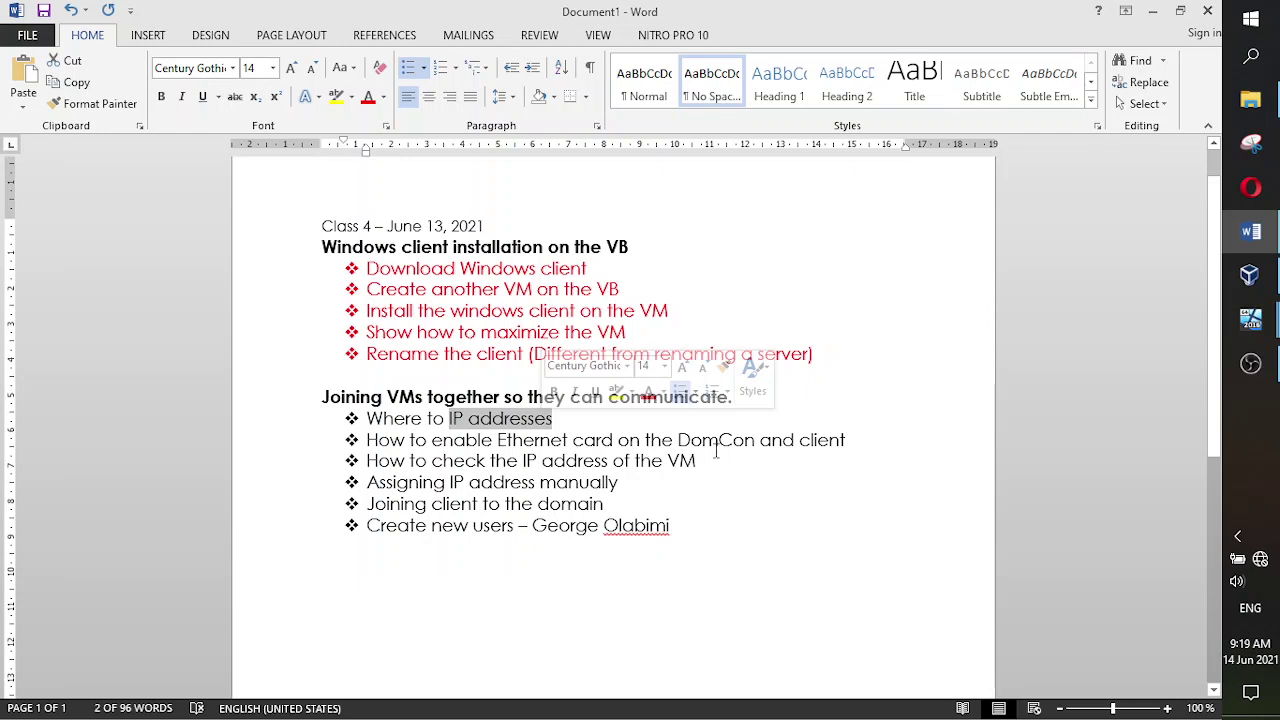
click(709, 477)
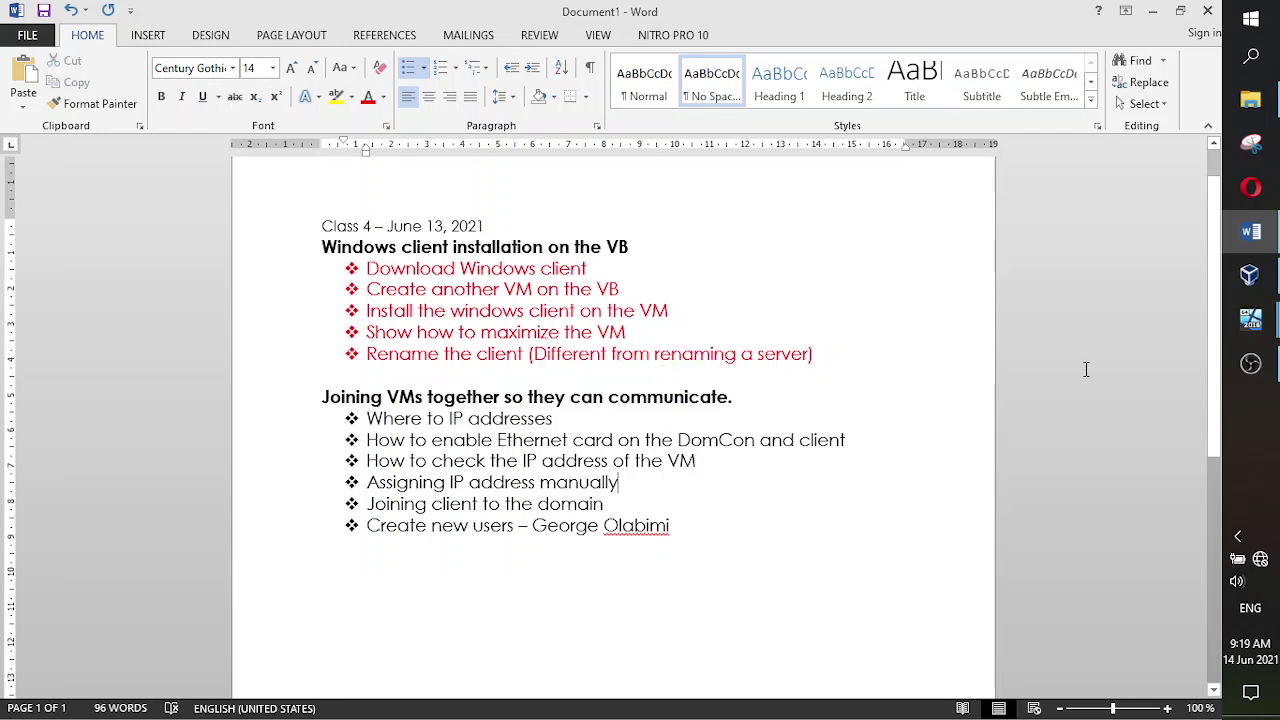
mouse_move(1250, 319)
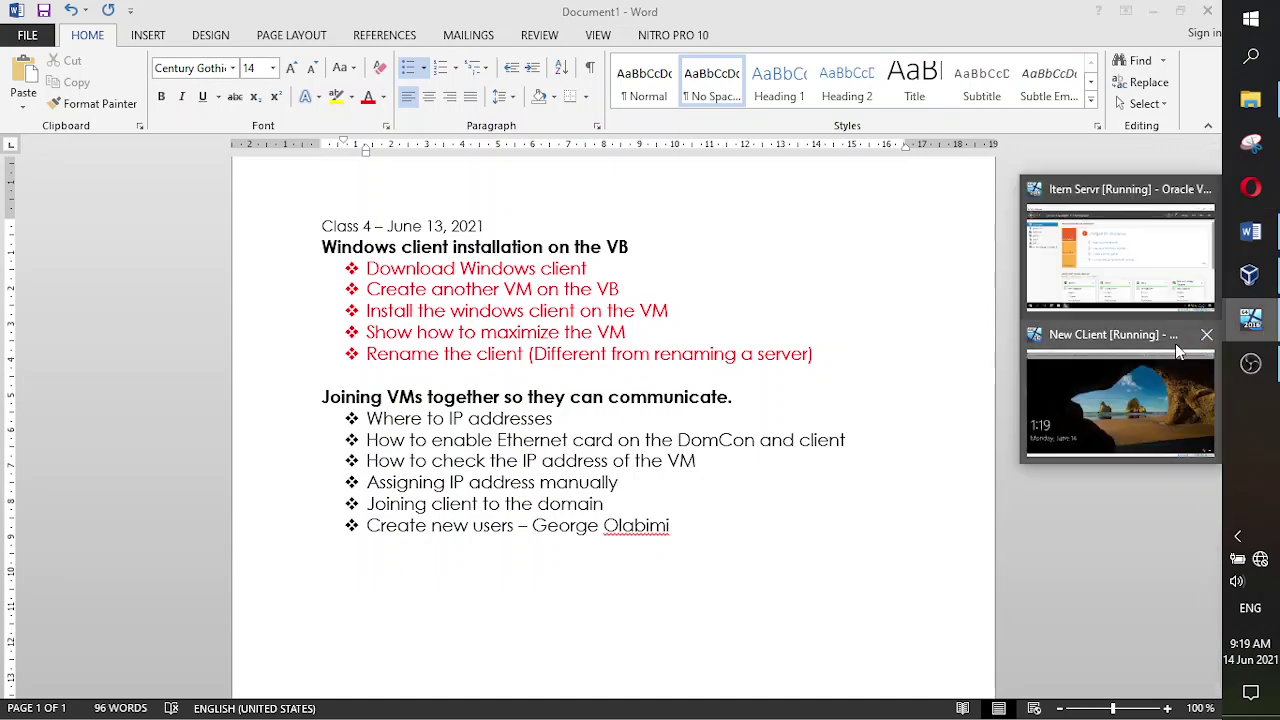
click(1148, 380)
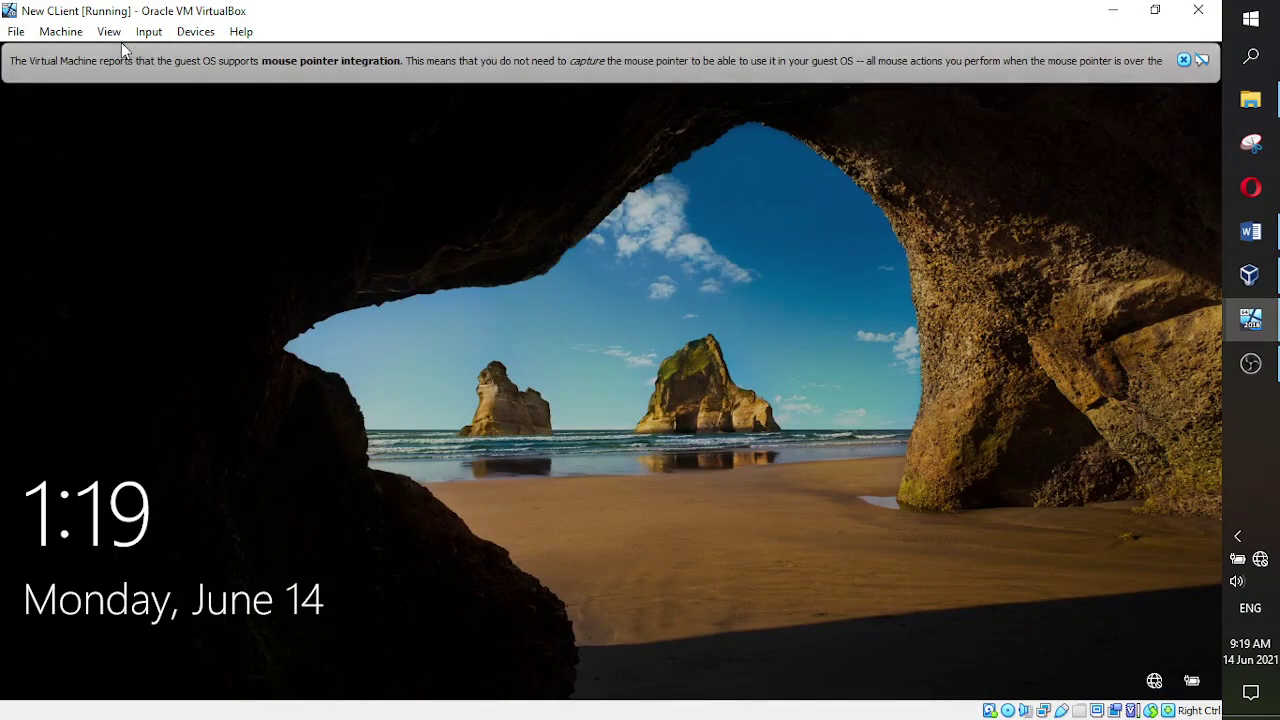
- Send Ctrl-Alt-Del to the client VM, sign in with its password, then return to Word
click(148, 31)
mouse_move(166, 56)
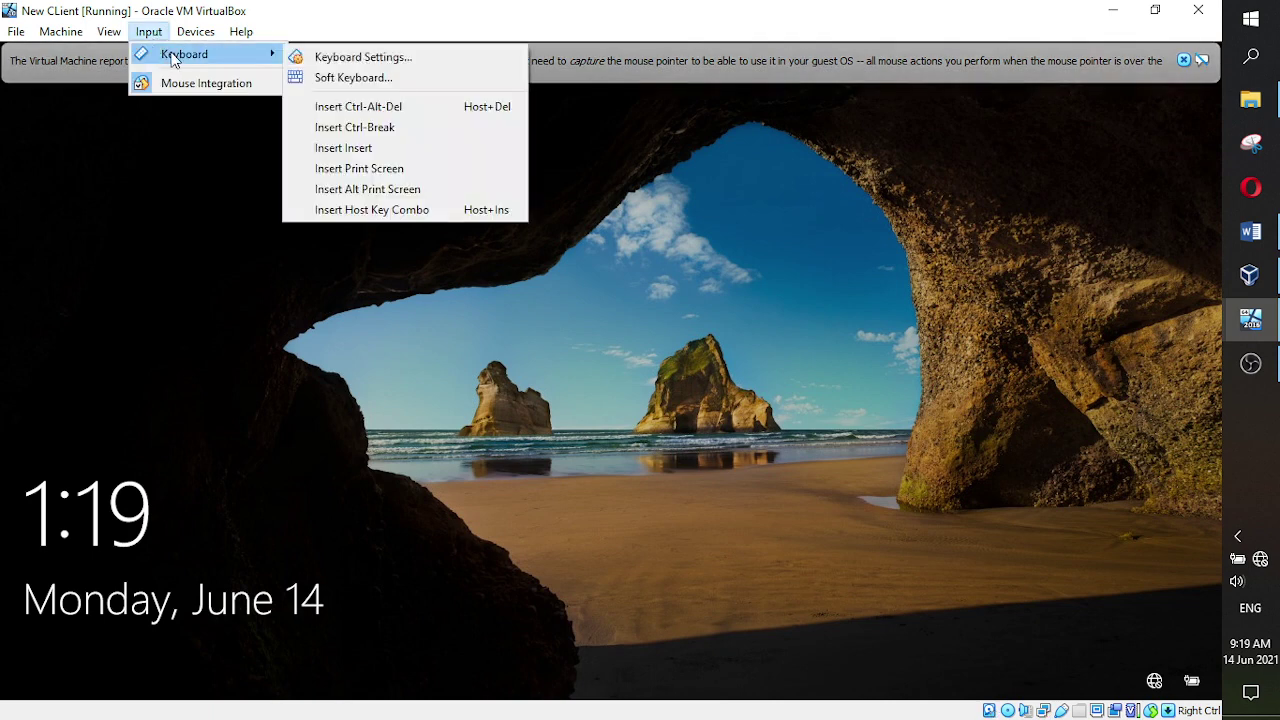
click(346, 106)
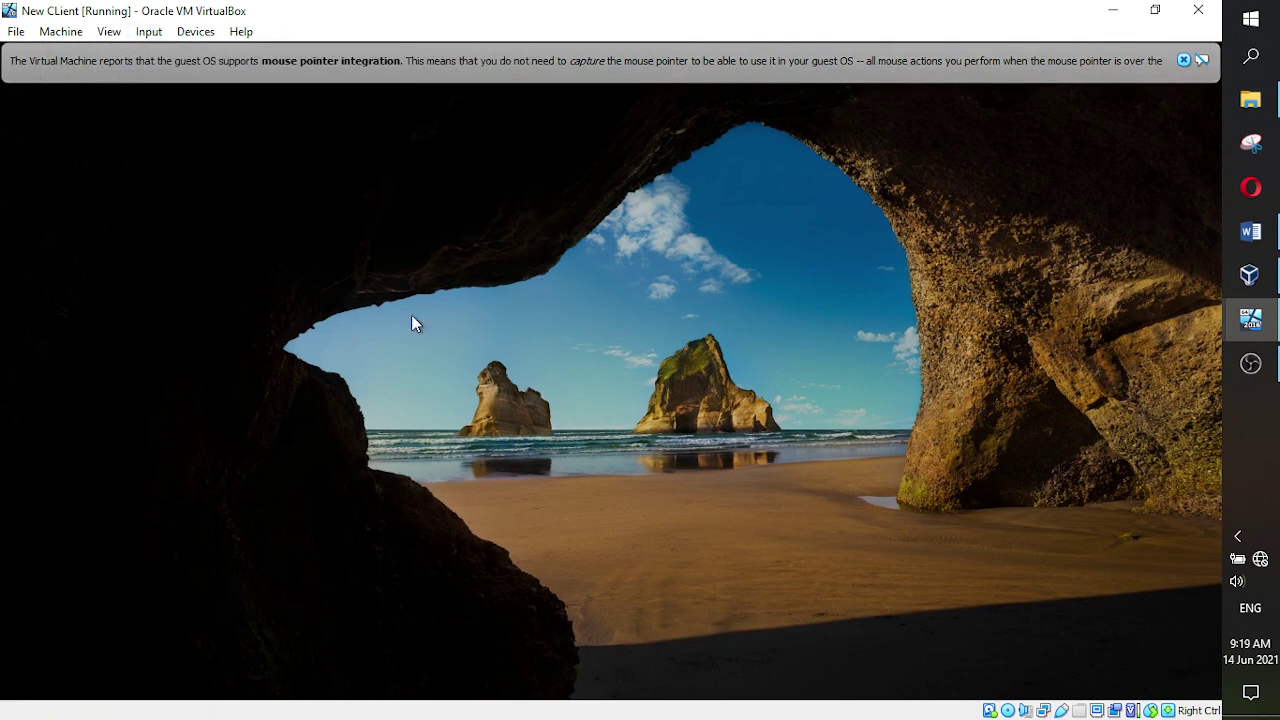
click(454, 315)
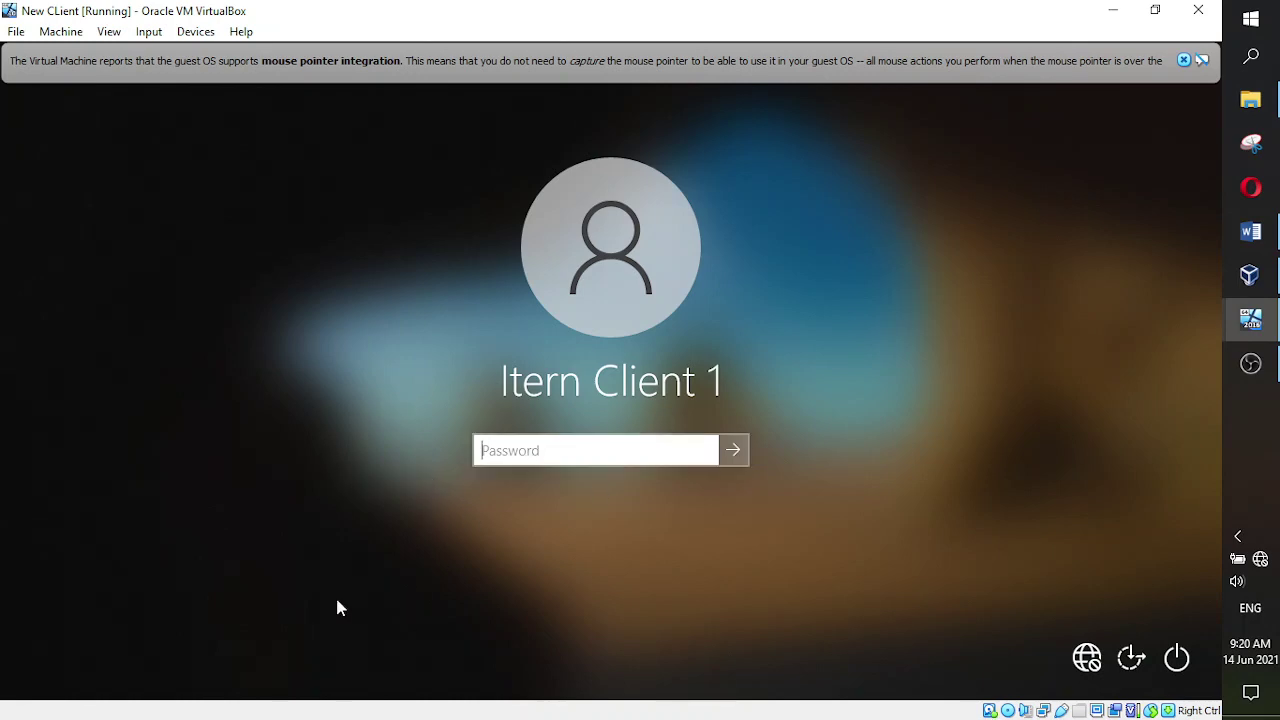
text(12)
key(BackSpace)
key(BackSpace)
text(1234567890)
key(Return)
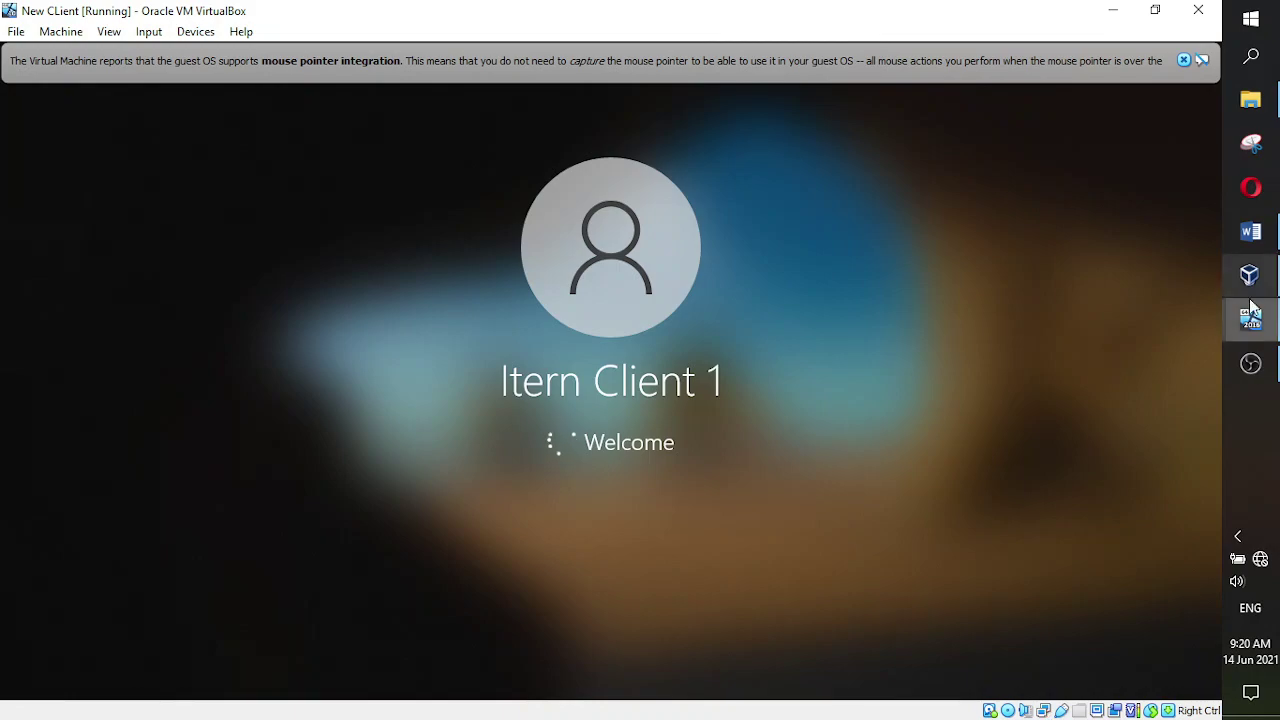
click(1250, 231)
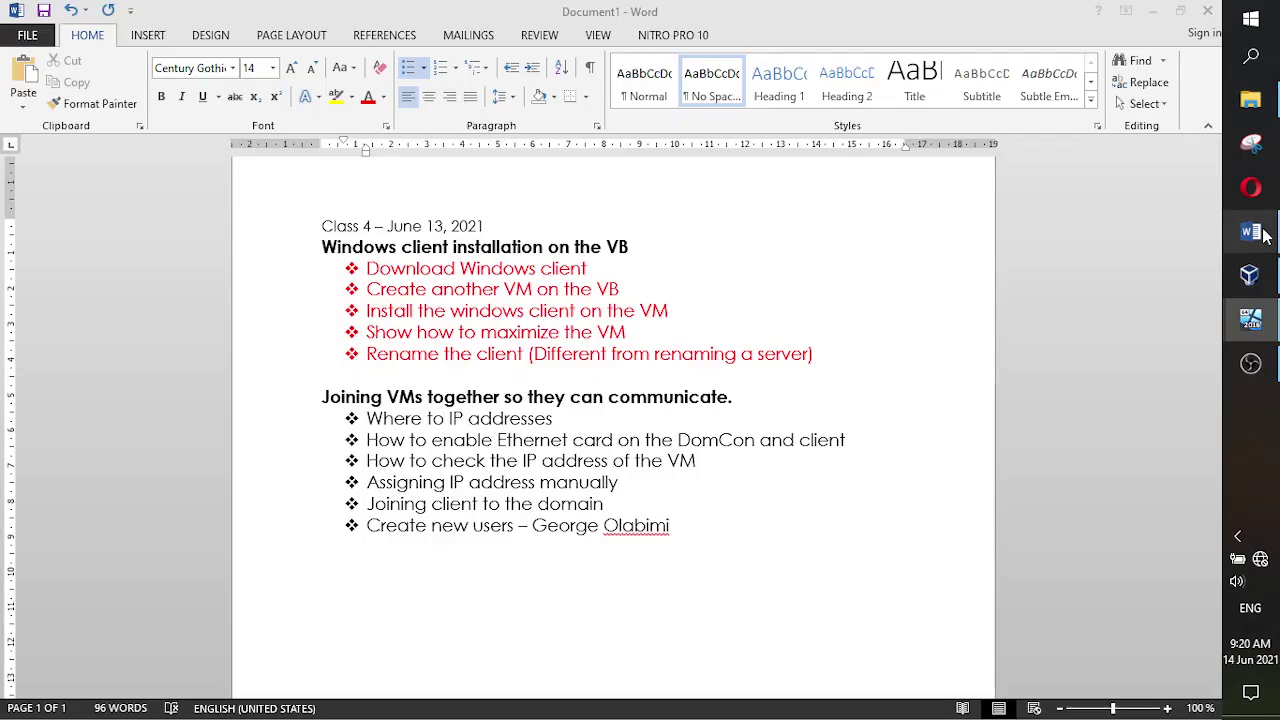
- Insert 'see/enter' so the bullet reads 'Where to see/enter IP addresses', then return to the server VM
click(446, 419)
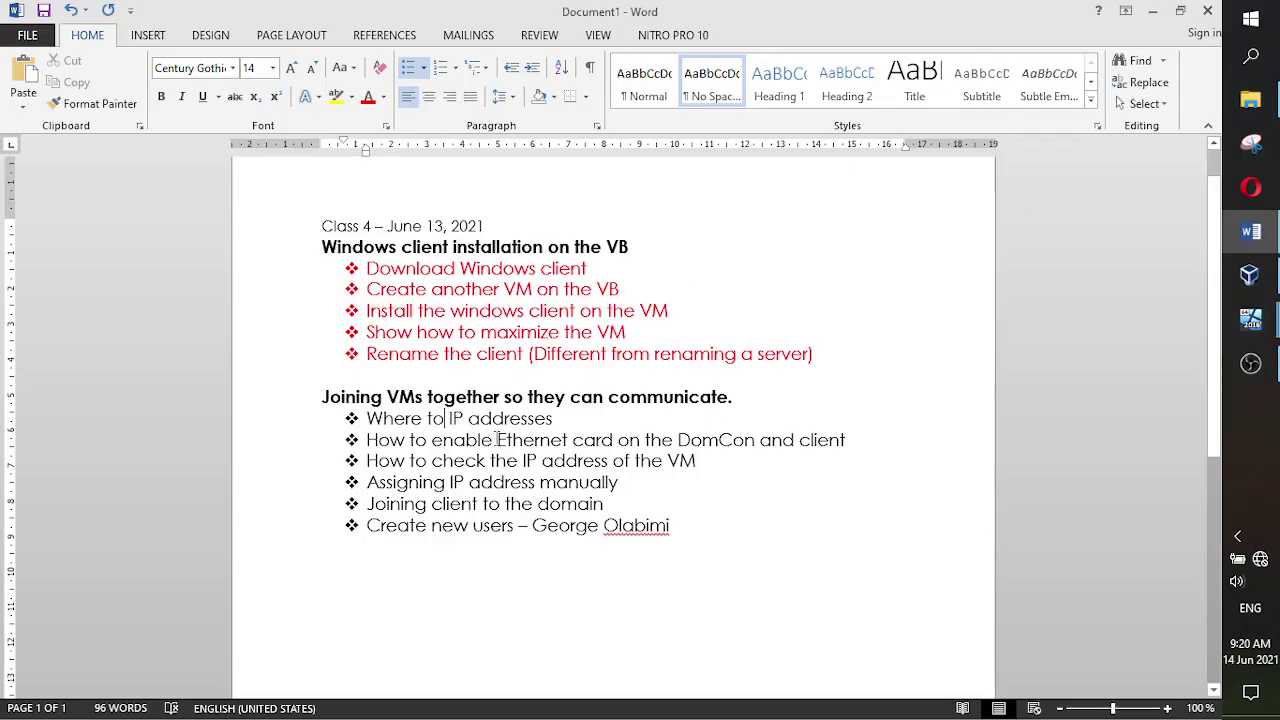
text(see )
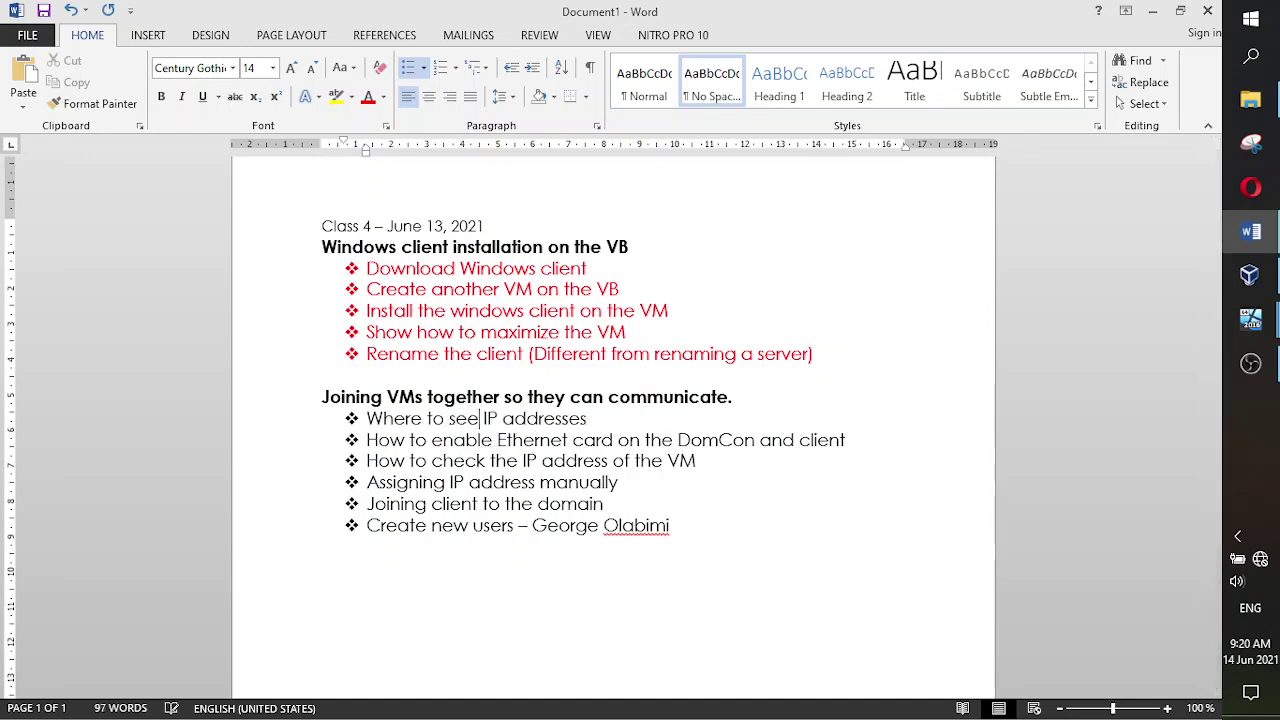
text(/enter)
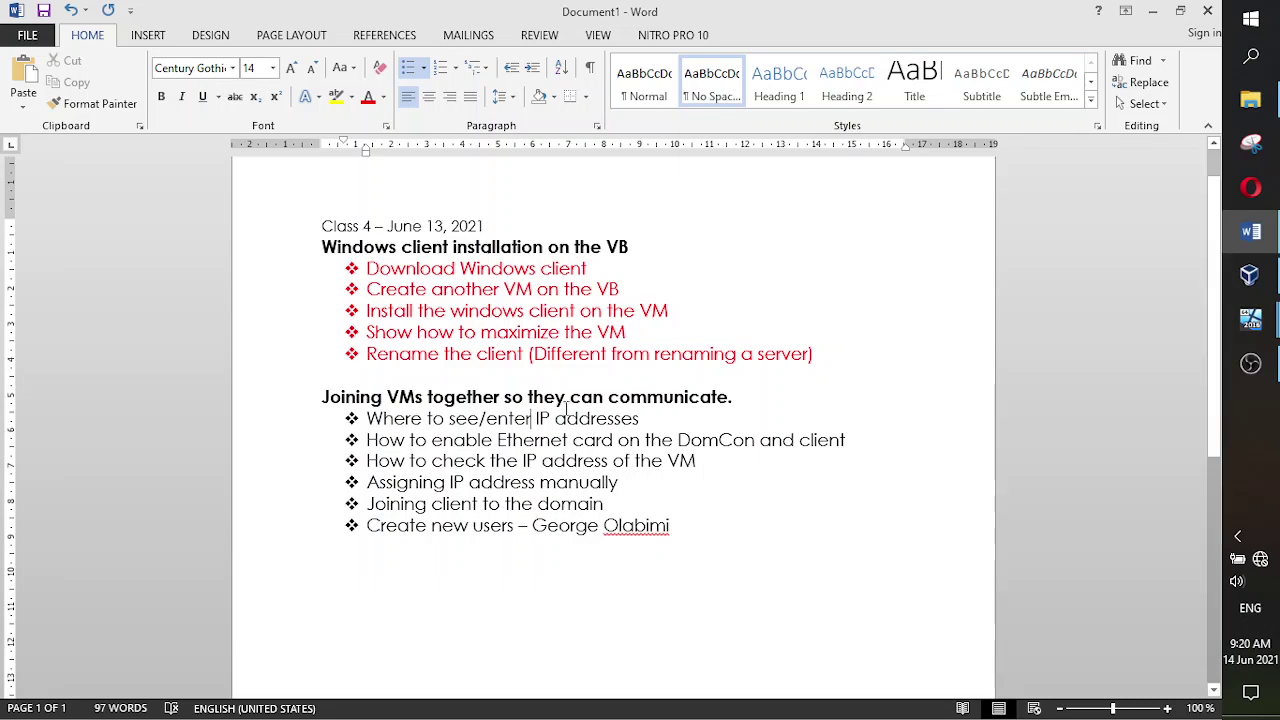
mouse_move(1243, 330)
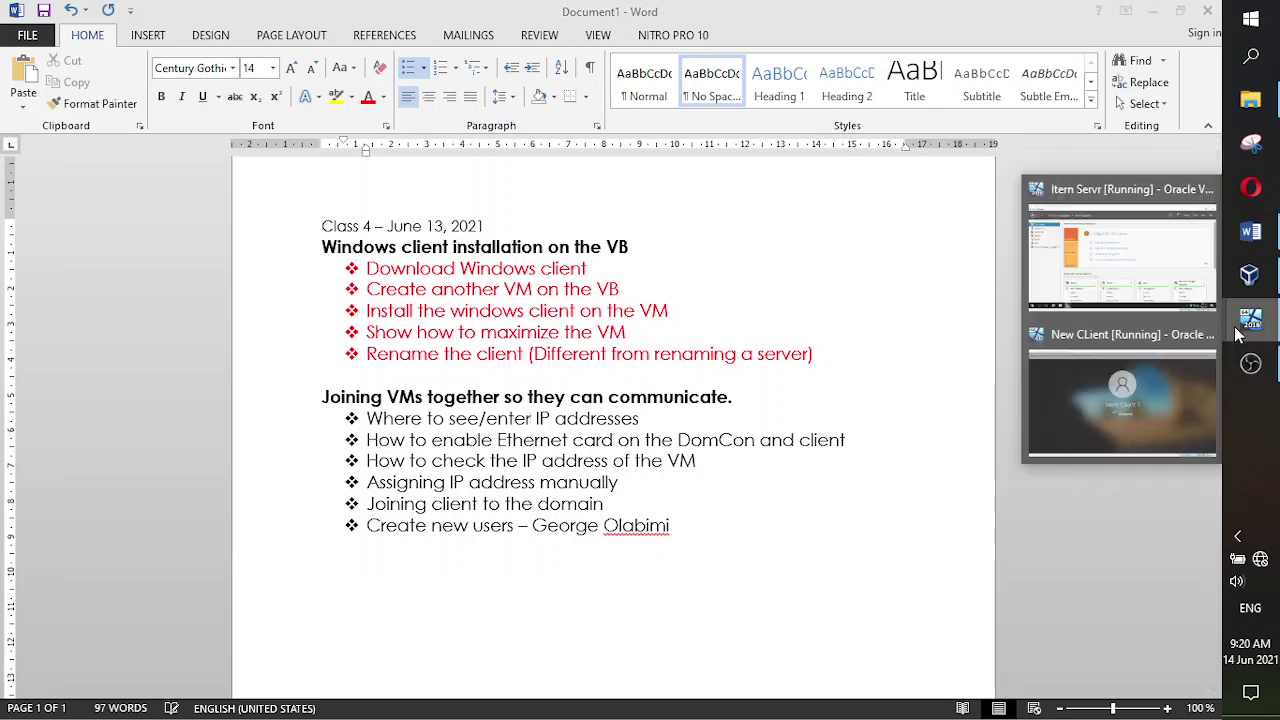
click(1163, 292)
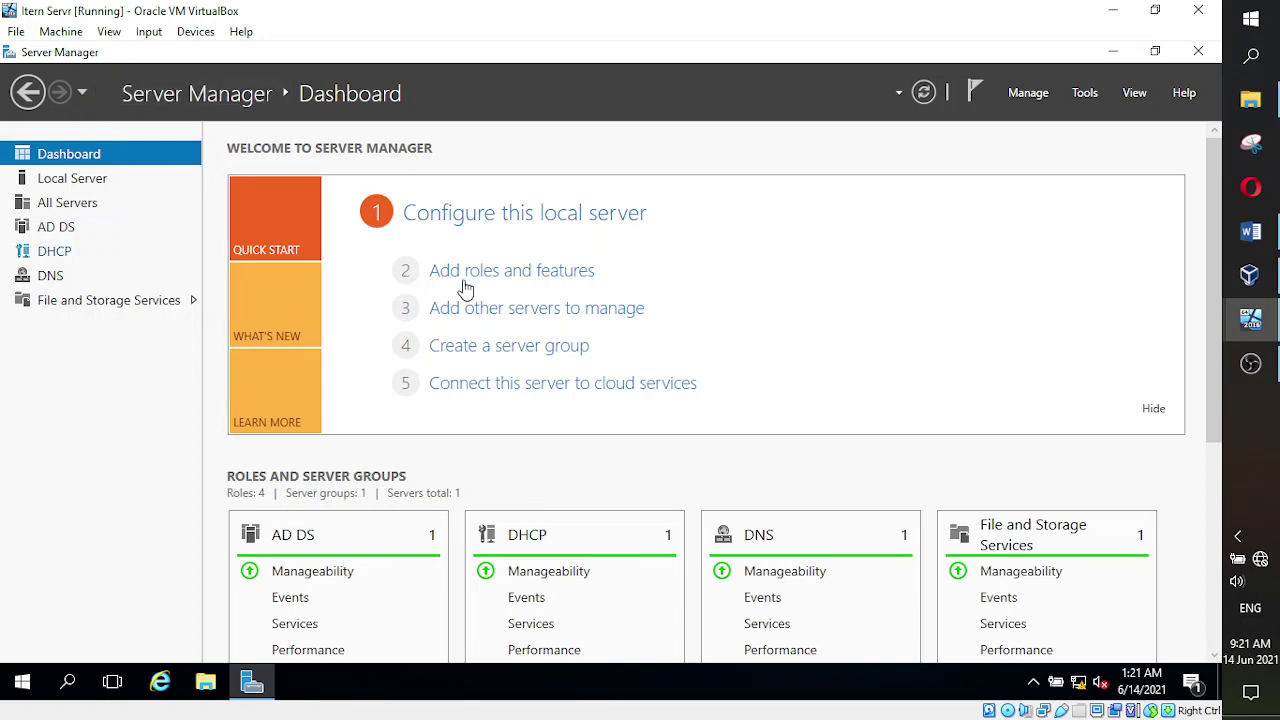
- From Local Server, open the Ethernet adapter's IPv4 properties, showing automatic IP and DNS
click(75, 182)
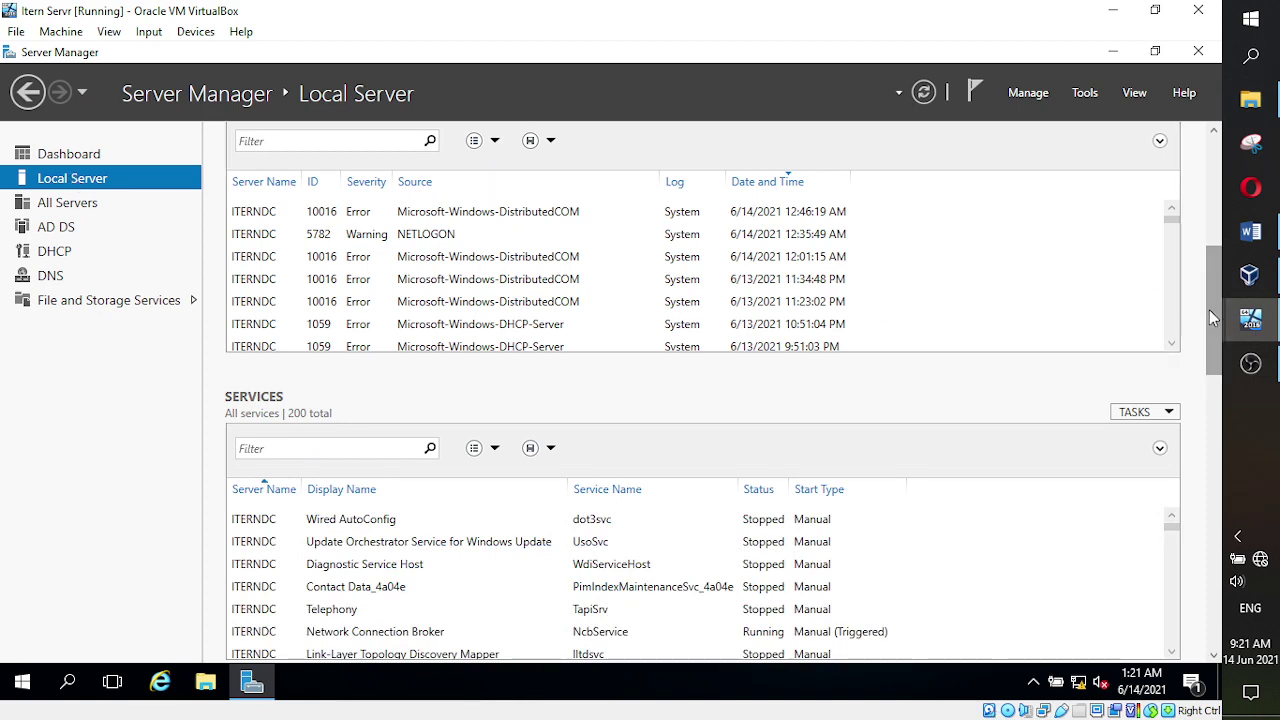
drag(1209, 309, 1209, 202)
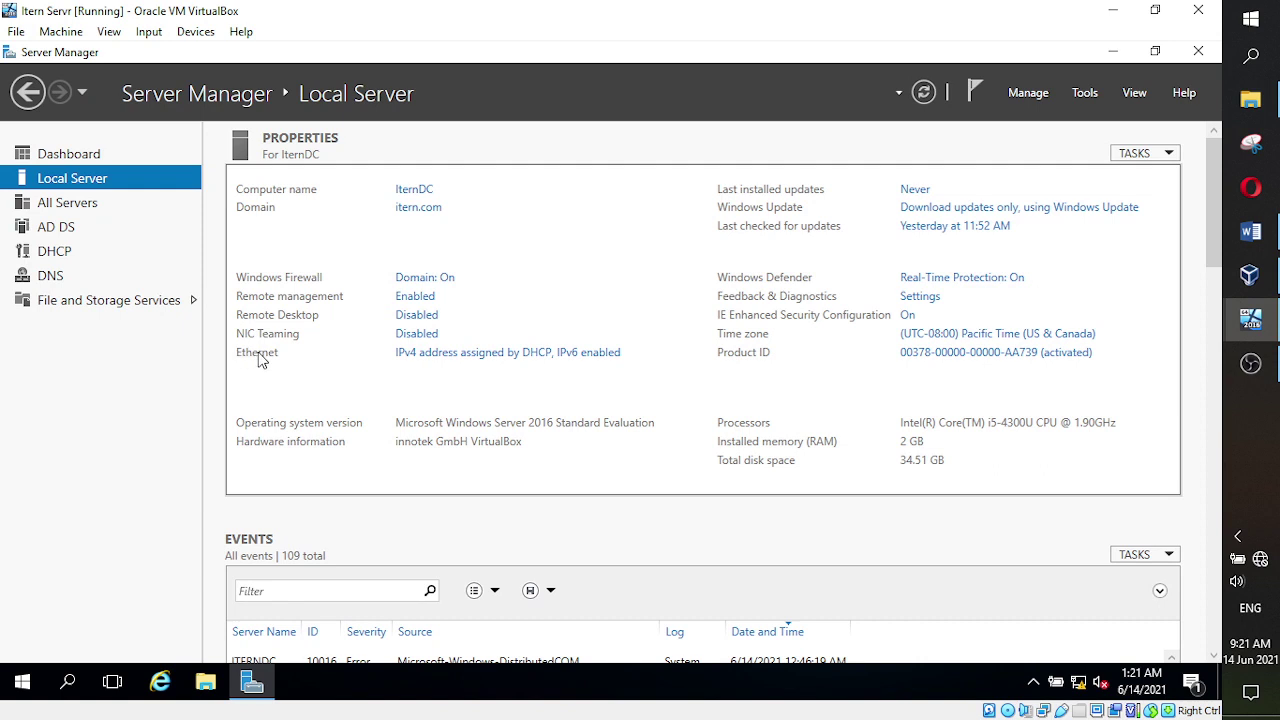
click(447, 362)
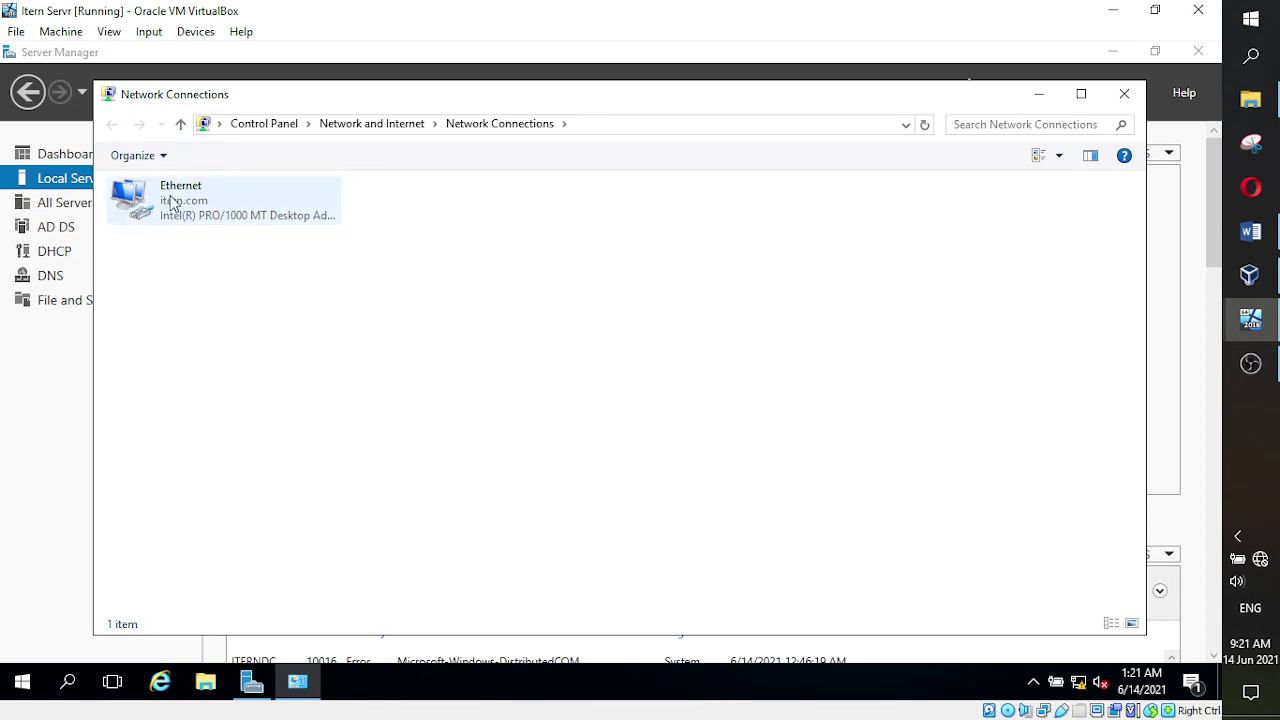
right_click(173, 203)
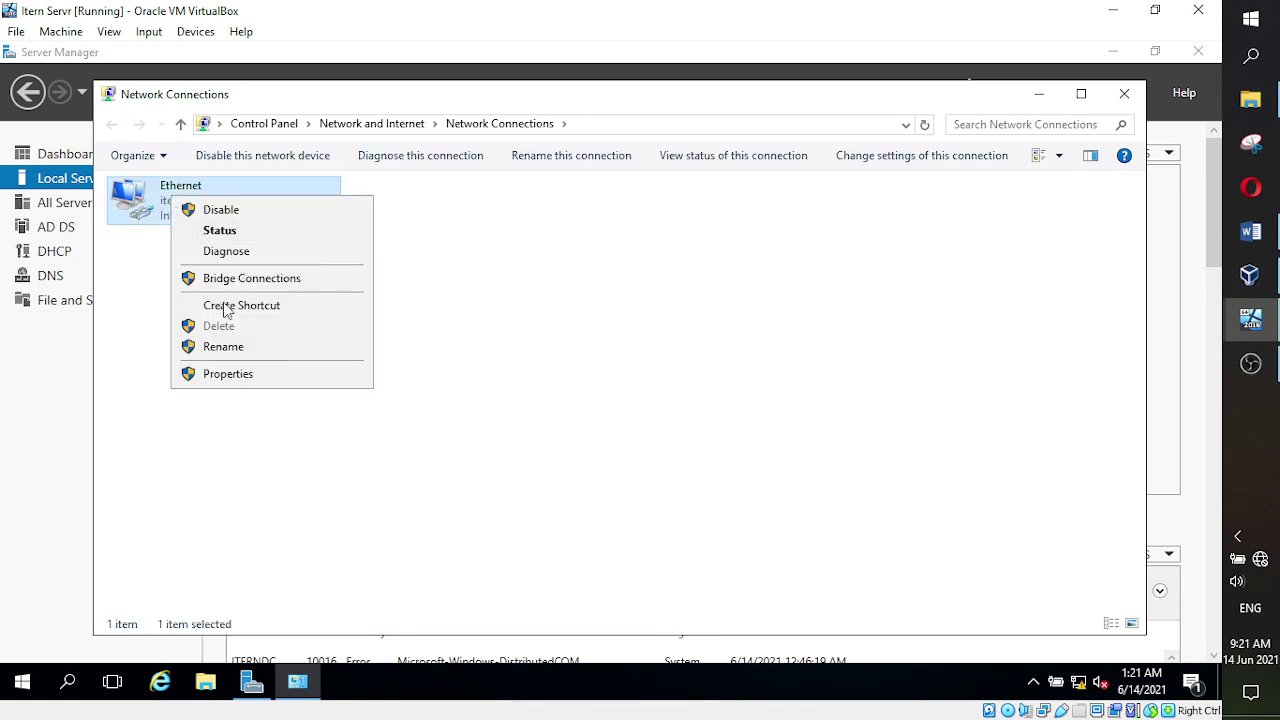
click(220, 374)
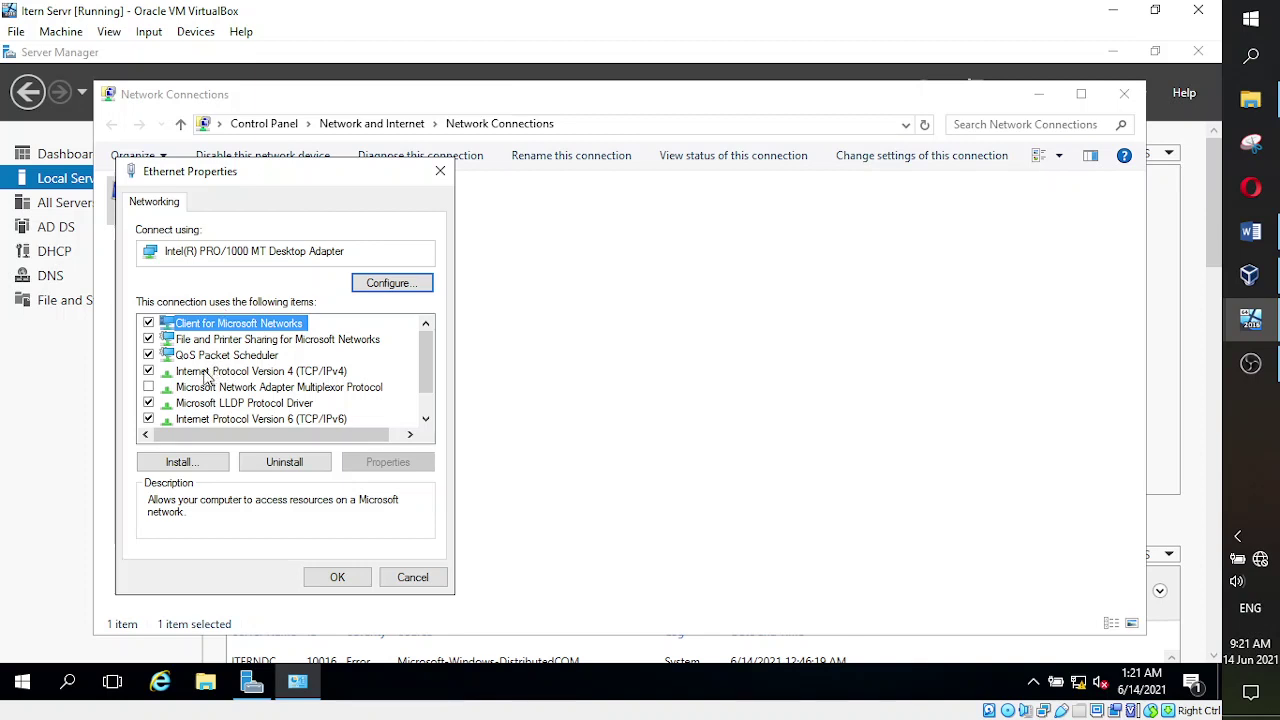
click(206, 374)
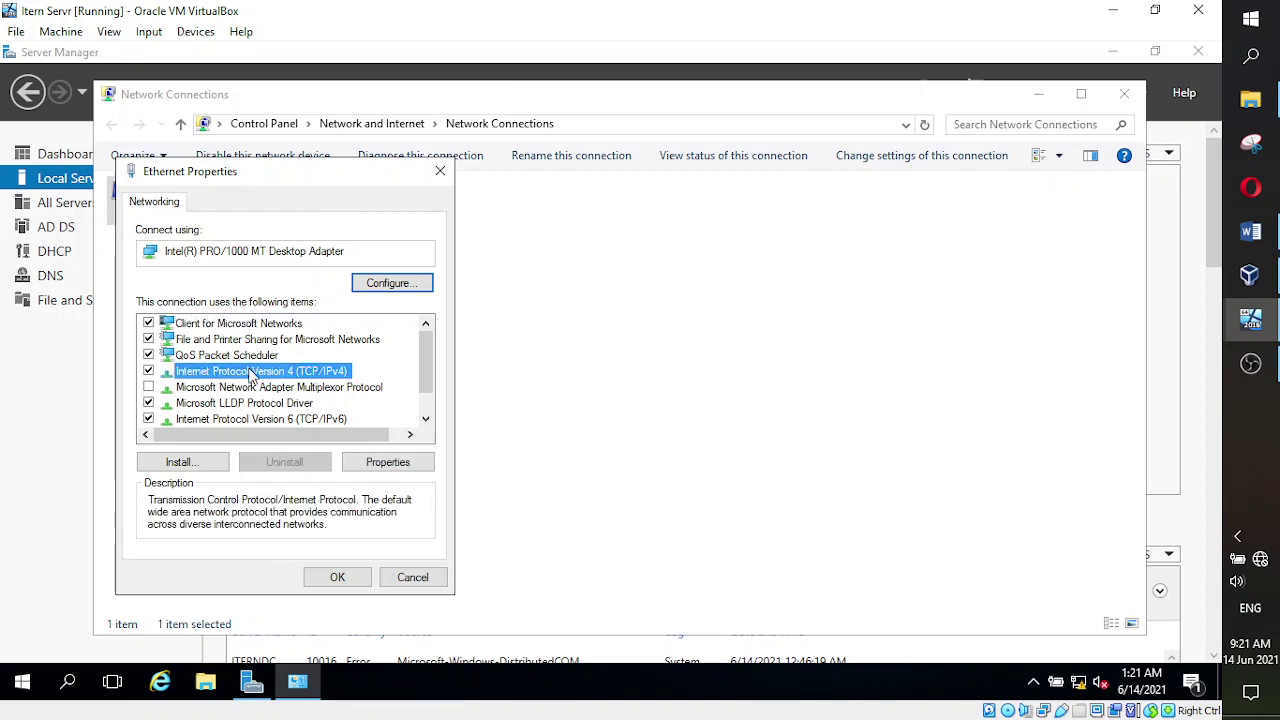
click(396, 464)
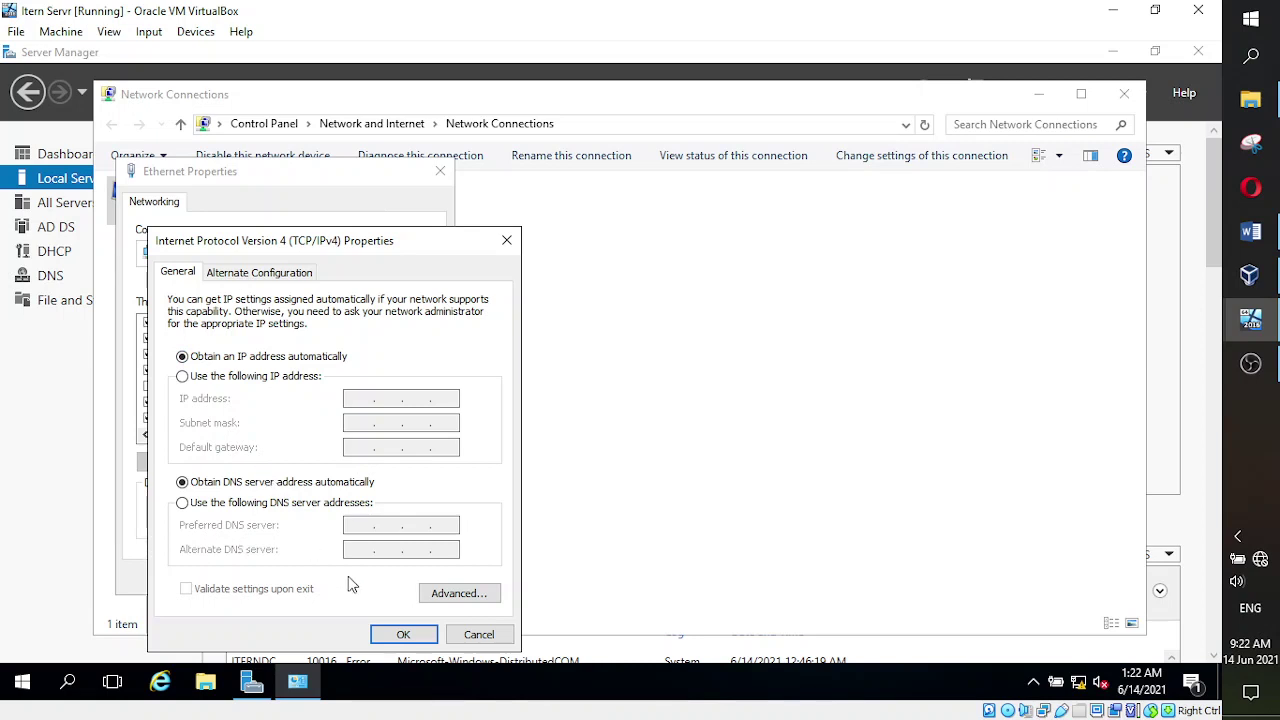
- Leave the server's IPv4 settings and switch to the New CLient VM's Windows 10 desktop
click(295, 690)
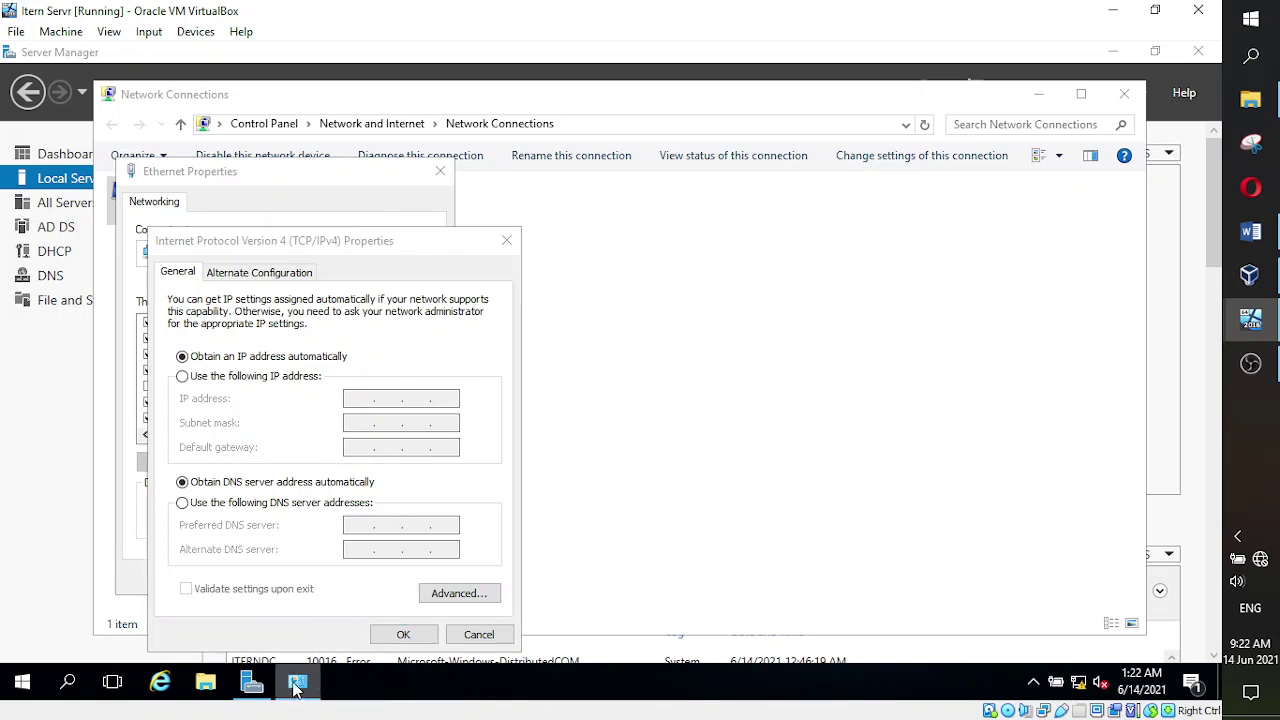
right_click(295, 688)
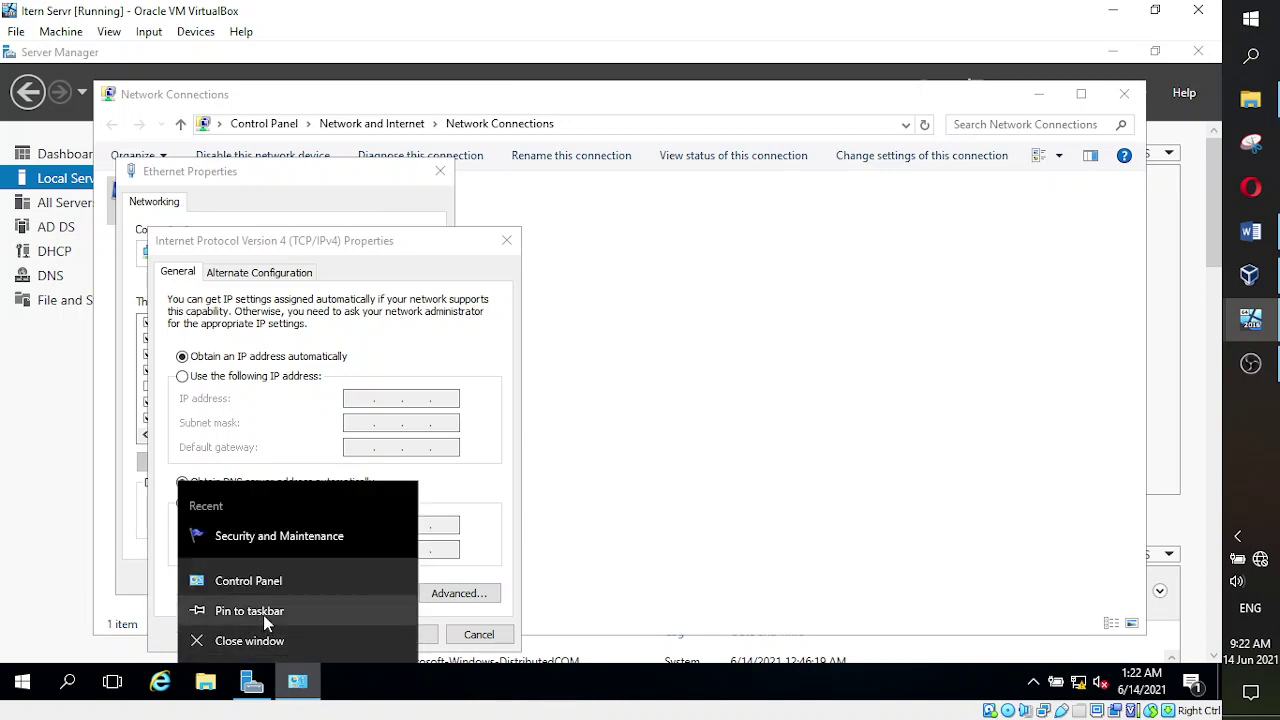
click(328, 593)
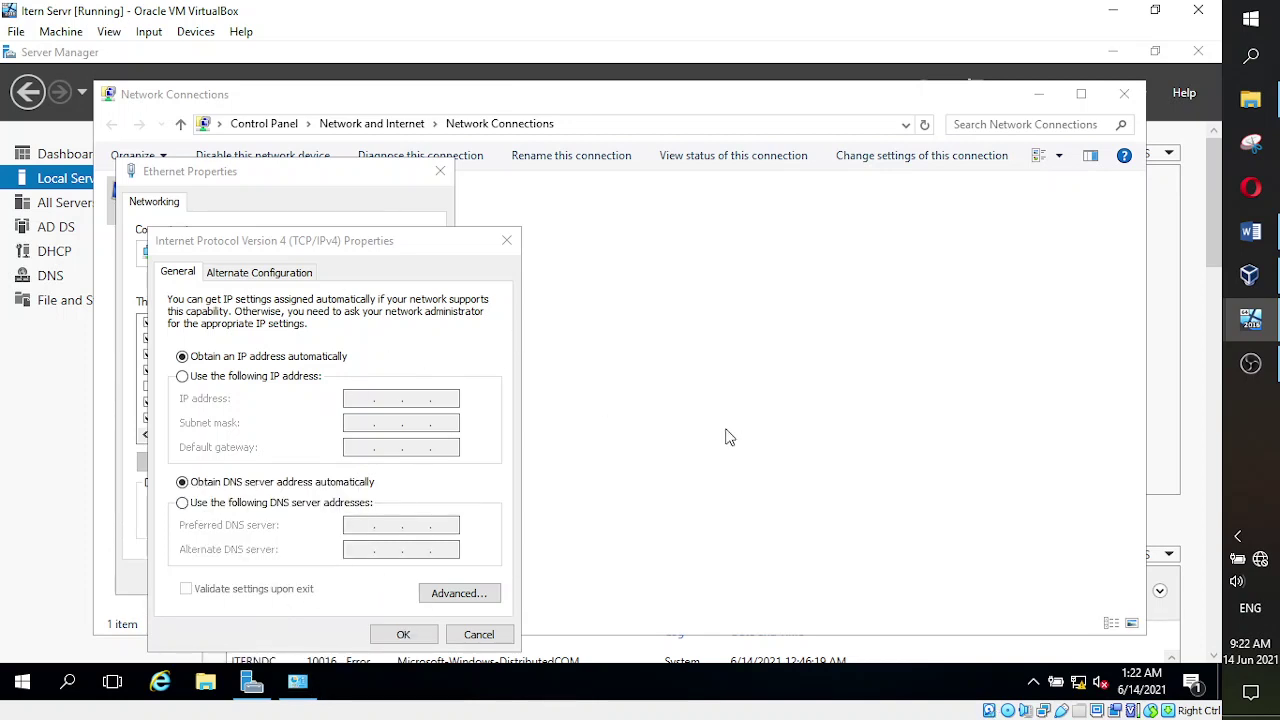
mouse_move(1230, 318)
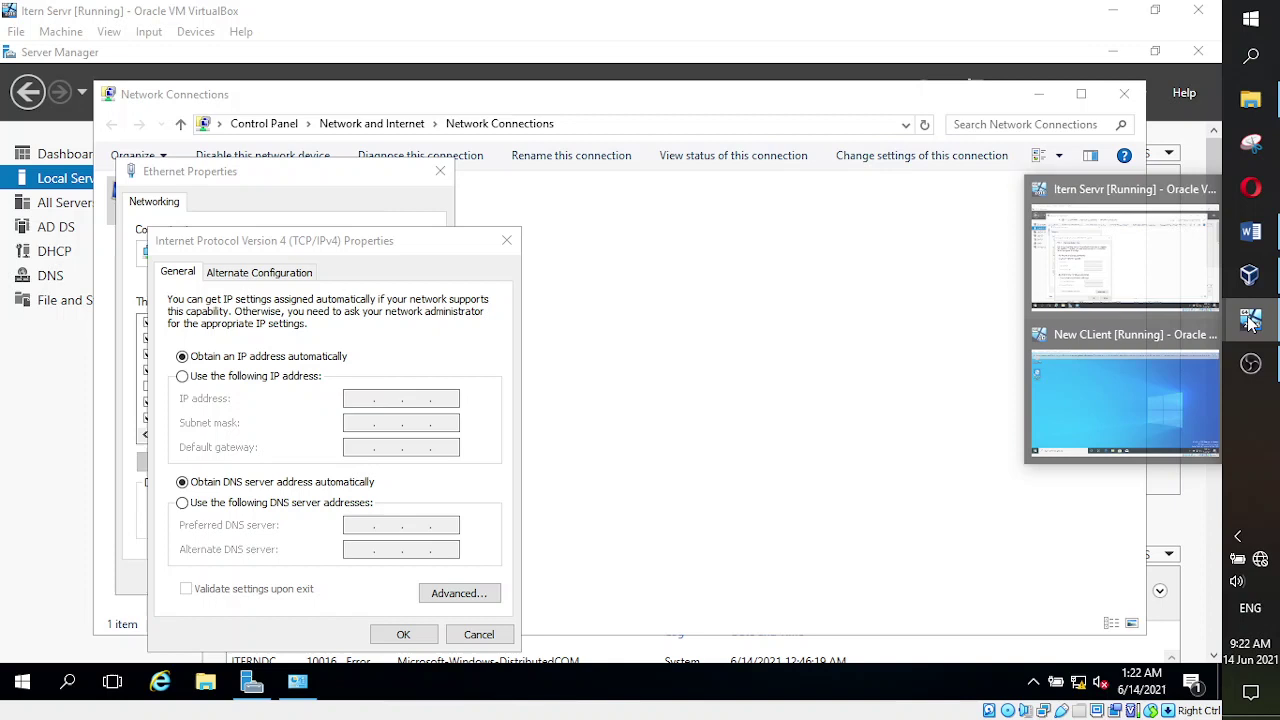
click(1137, 396)
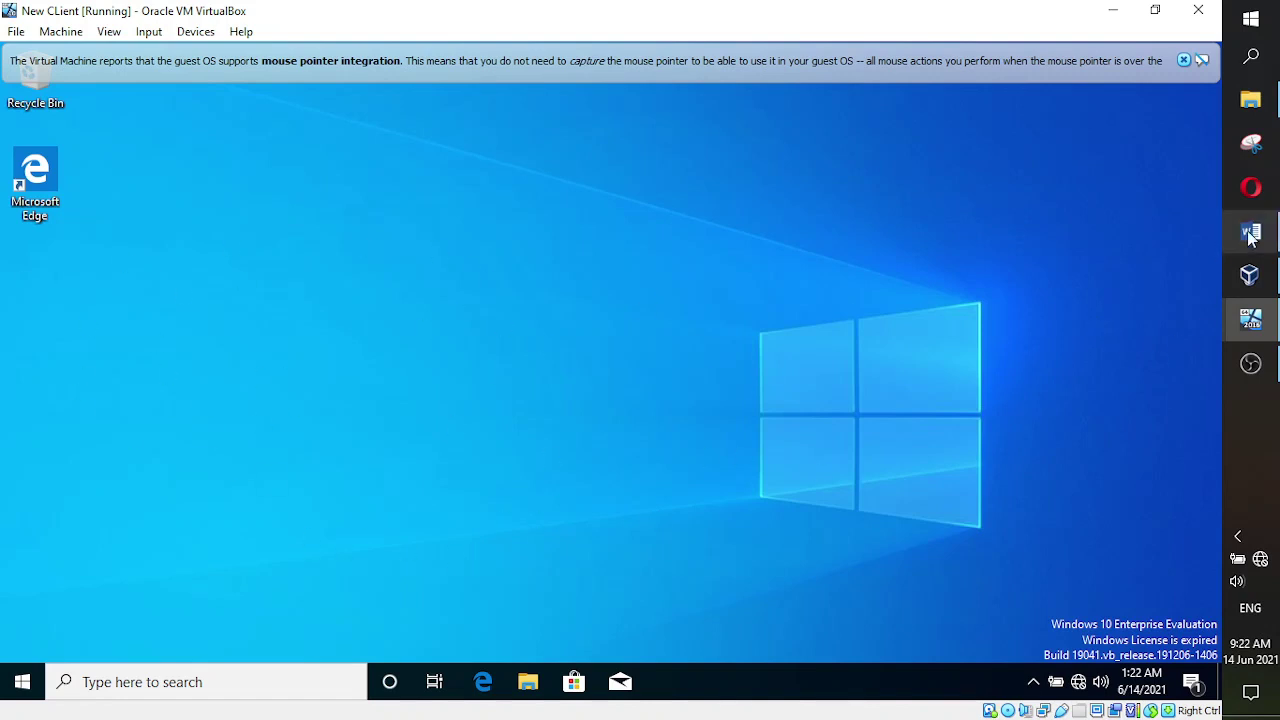
mouse_move(1239, 306)
click(1120, 255)
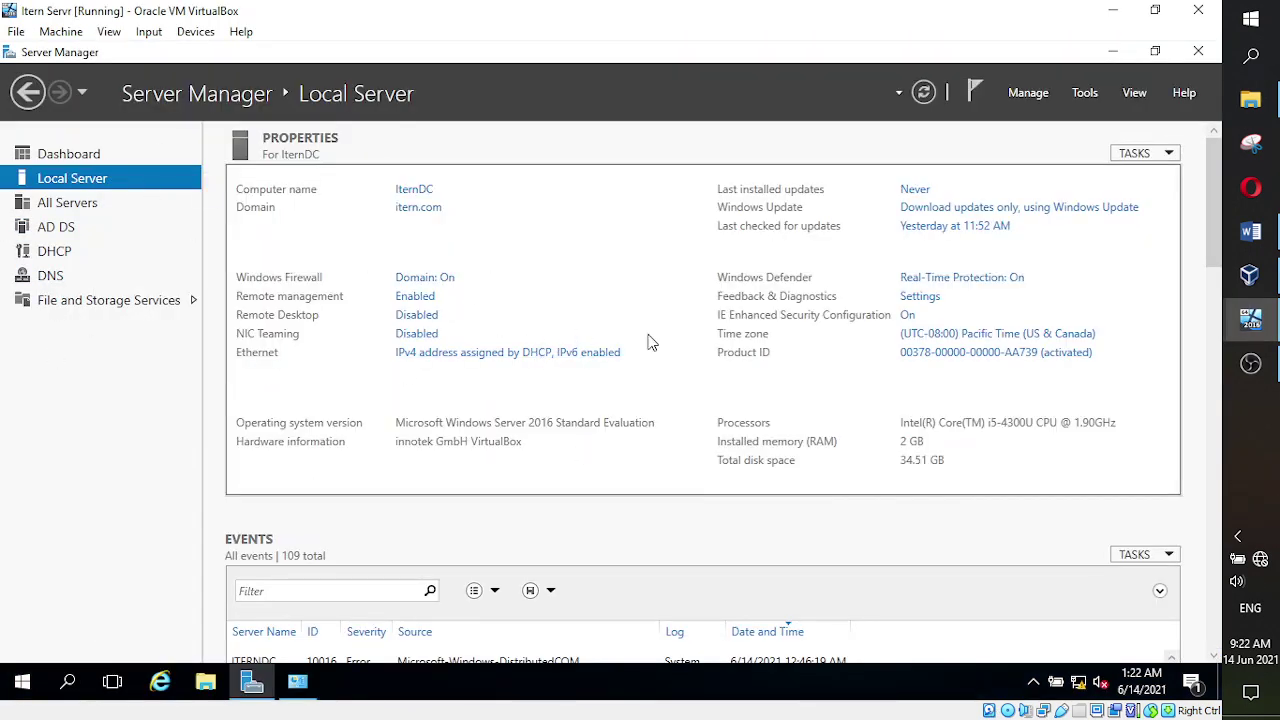
mouse_move(1251, 318)
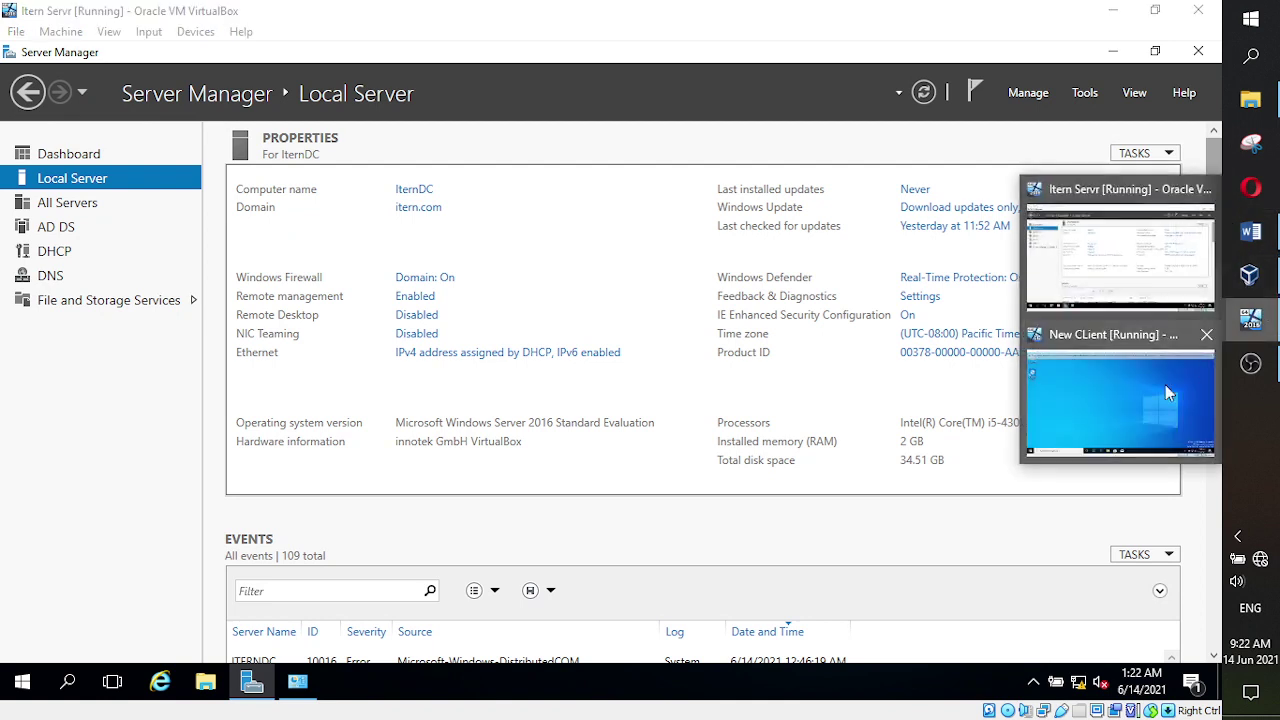
click(1130, 399)
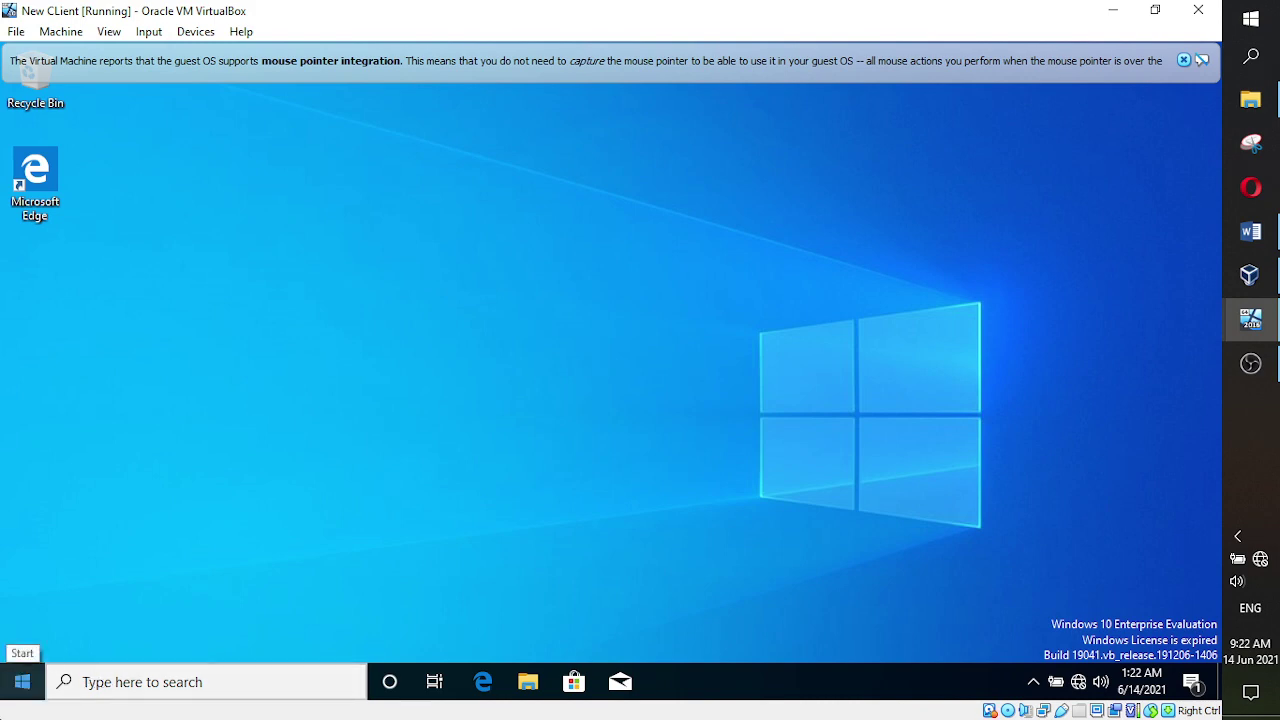
- Search 'ethernet' in the client VM and open Change adapter options to list its Ethernet adapter
click(22, 681)
text(ethernet)
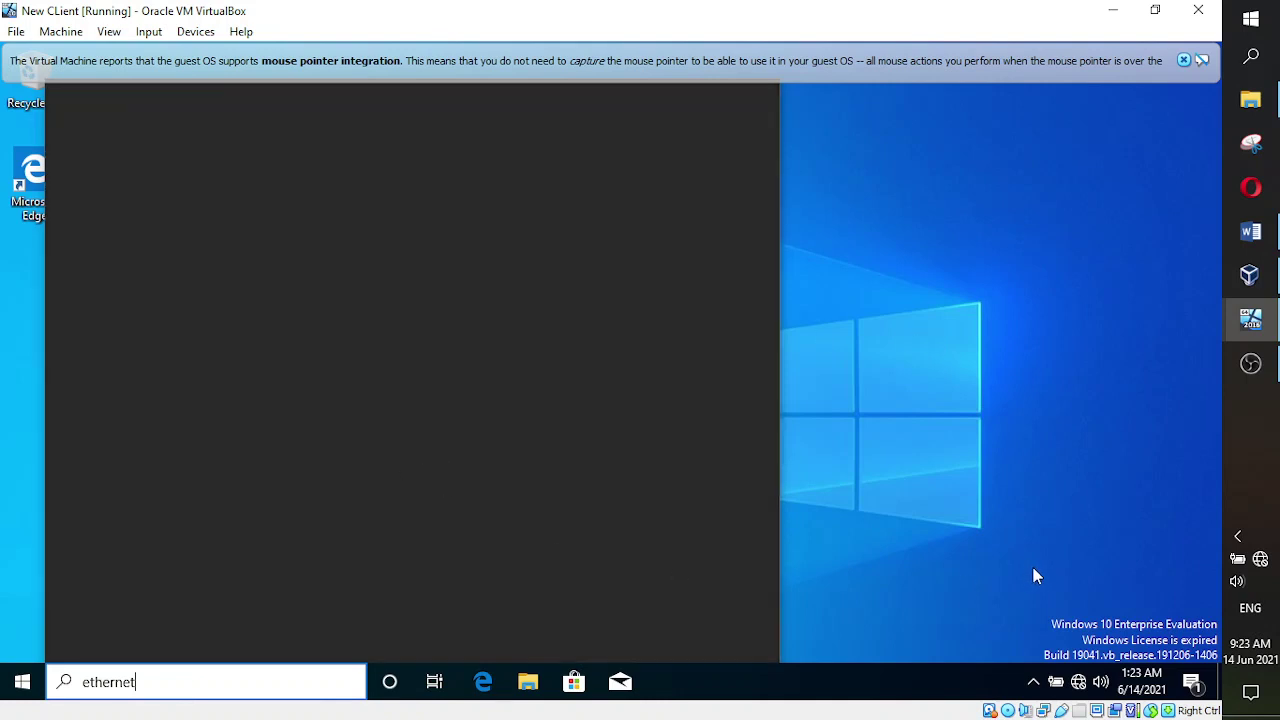
click(1183, 60)
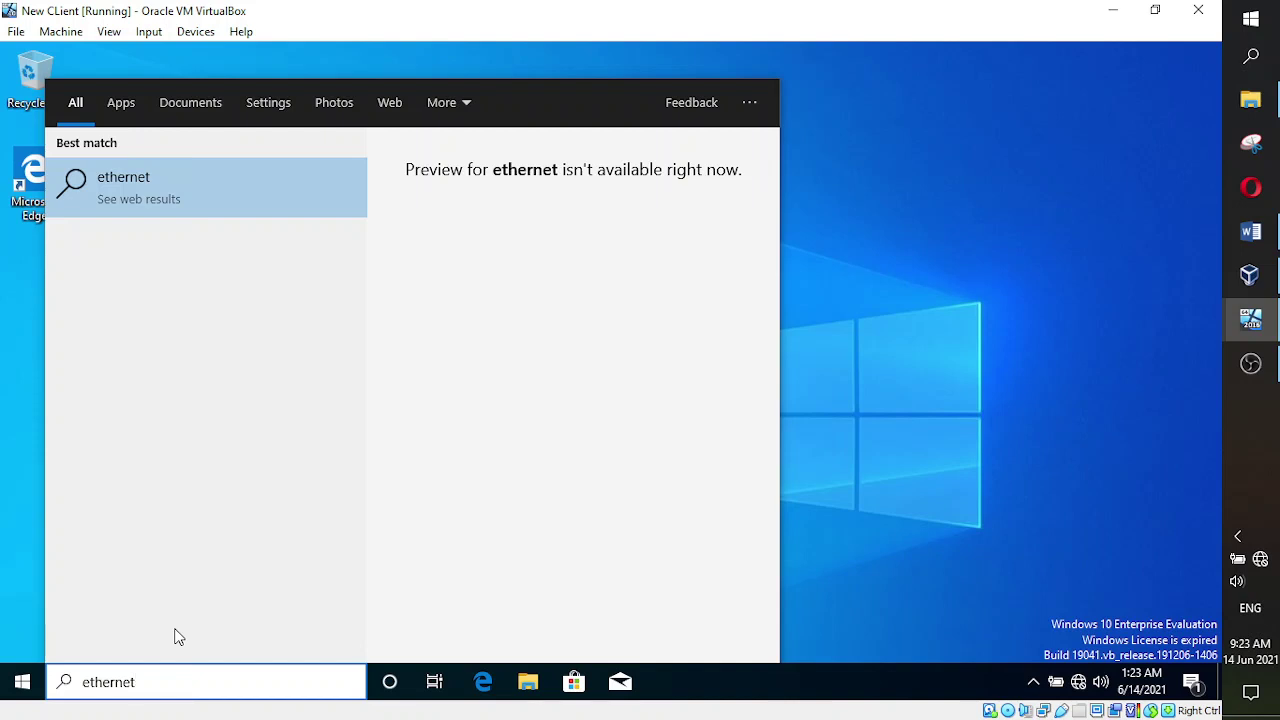
click(266, 113)
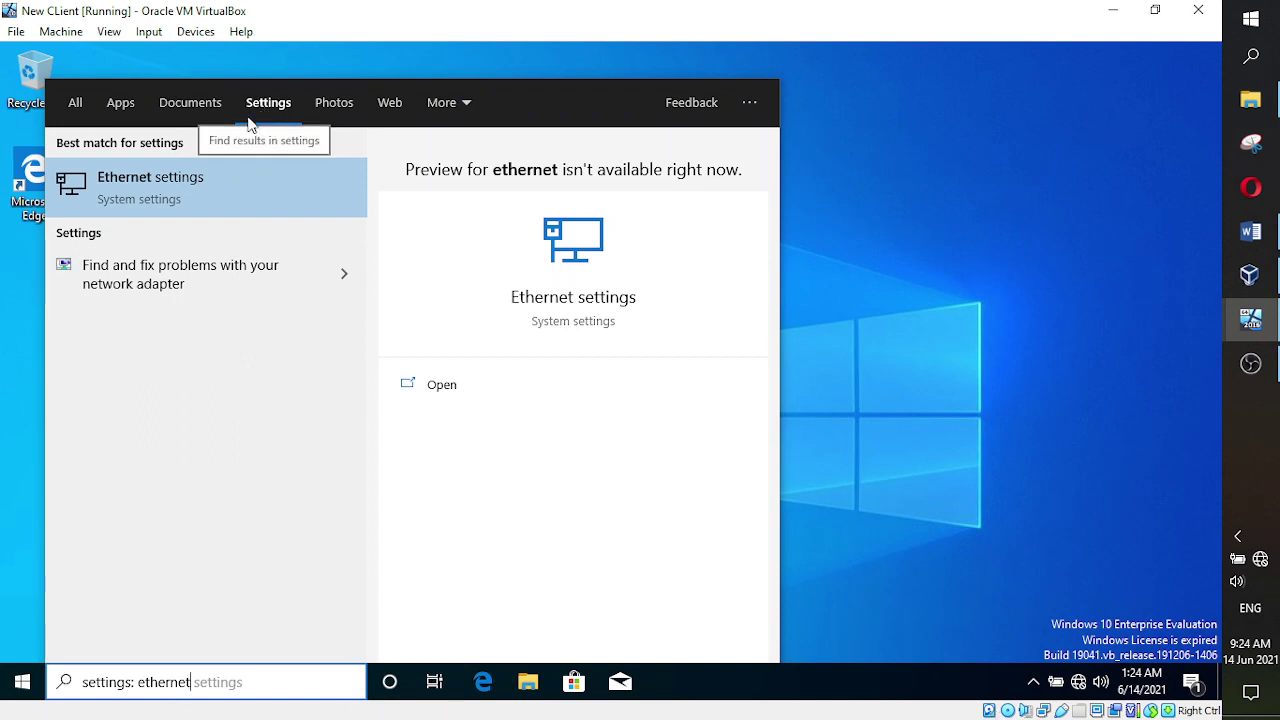
click(150, 187)
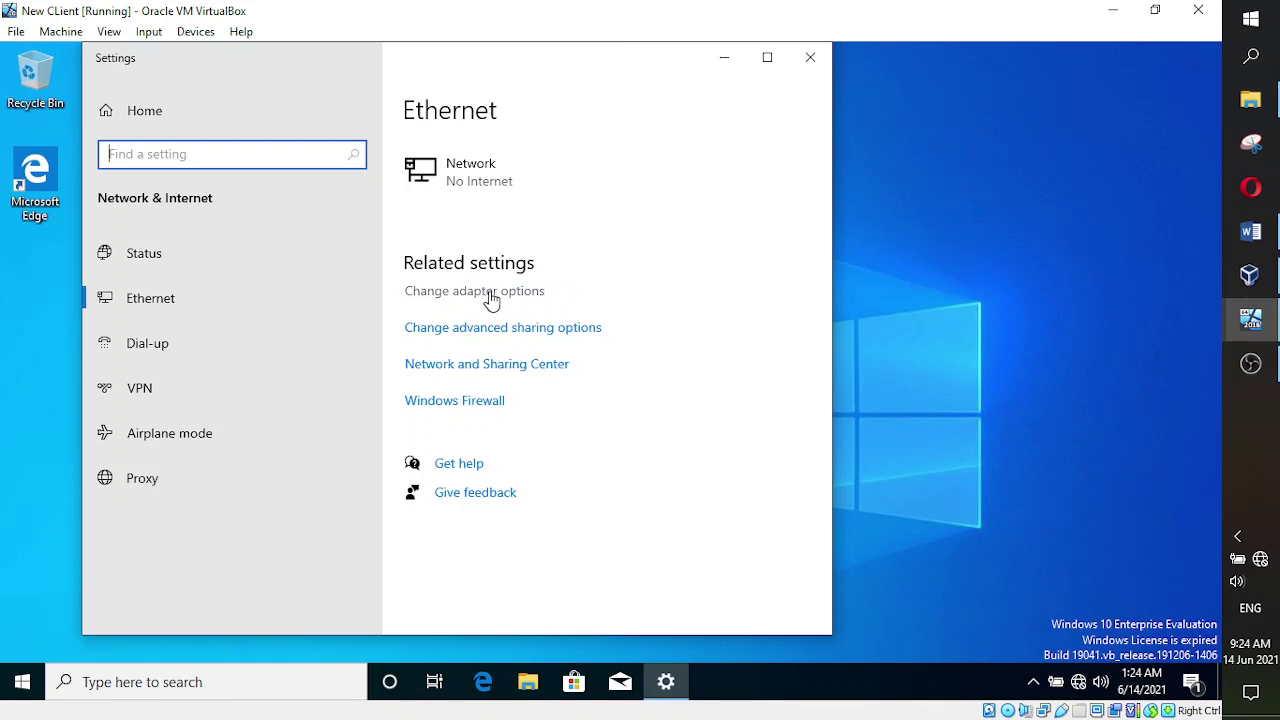
click(481, 300)
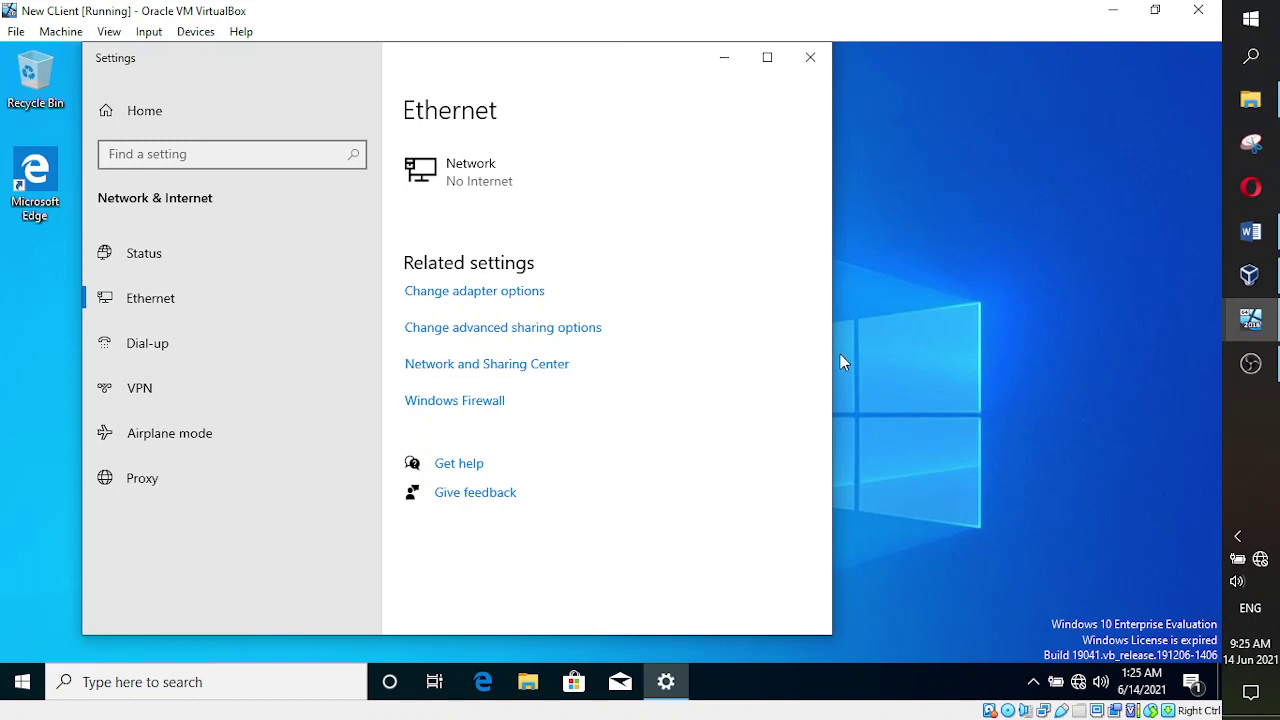
click(510, 291)
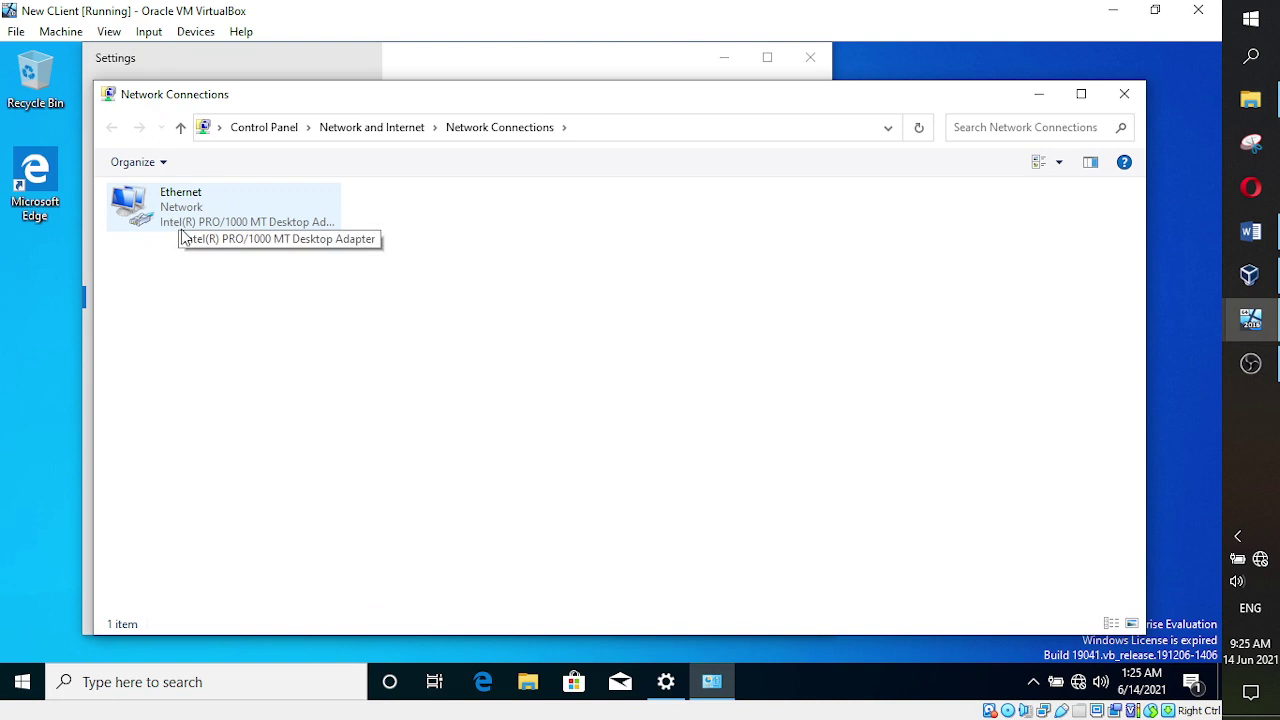
- Open the client's Ethernet adapter properties and close the Ethernet settings window
click(181, 216)
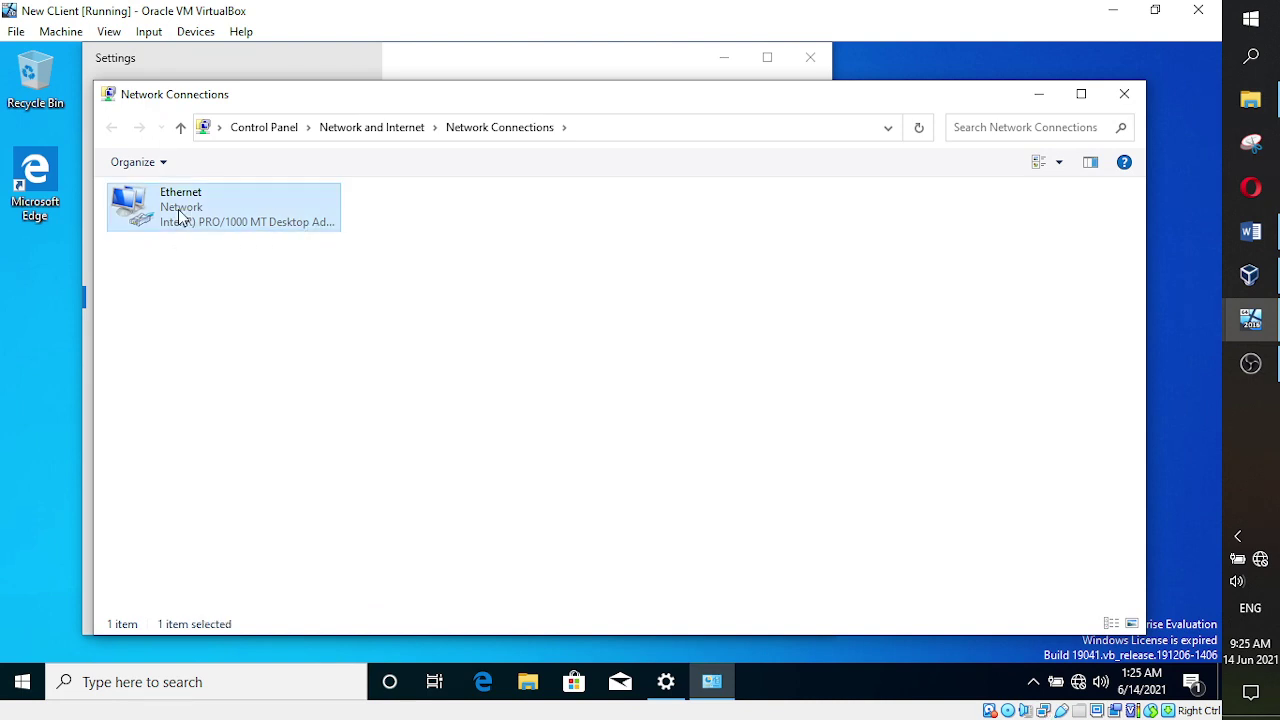
right_click(181, 216)
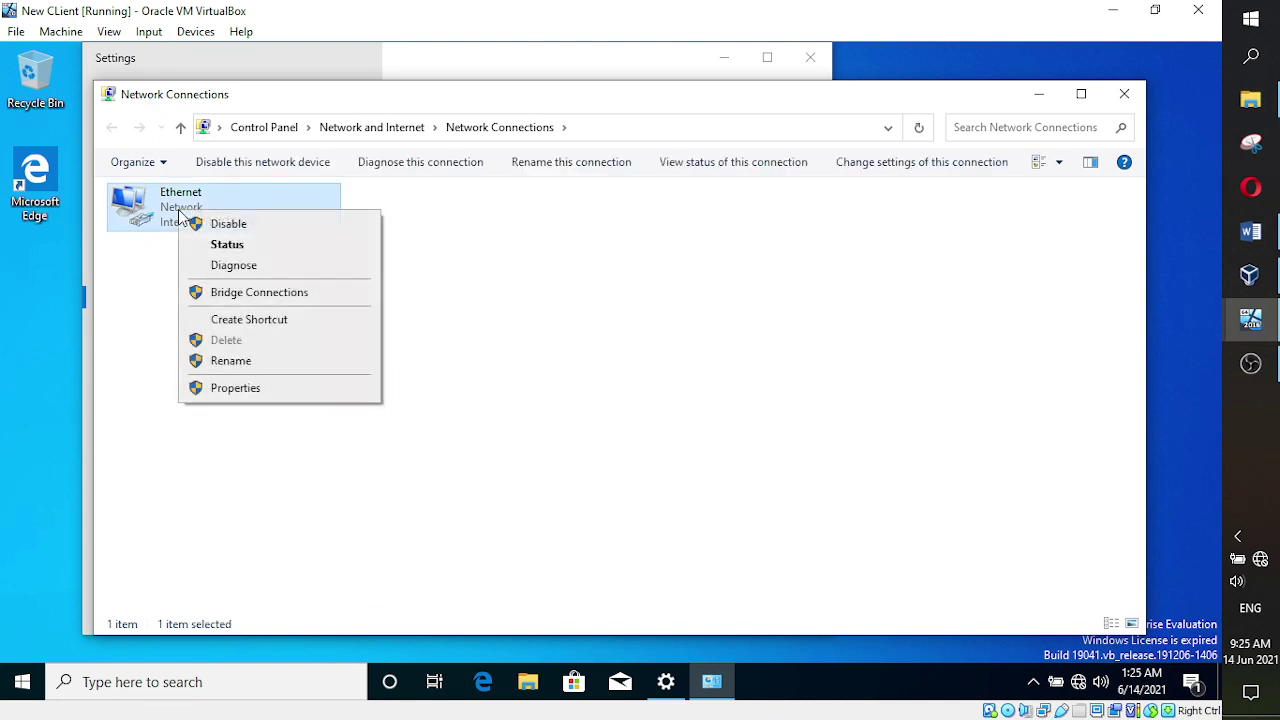
click(221, 389)
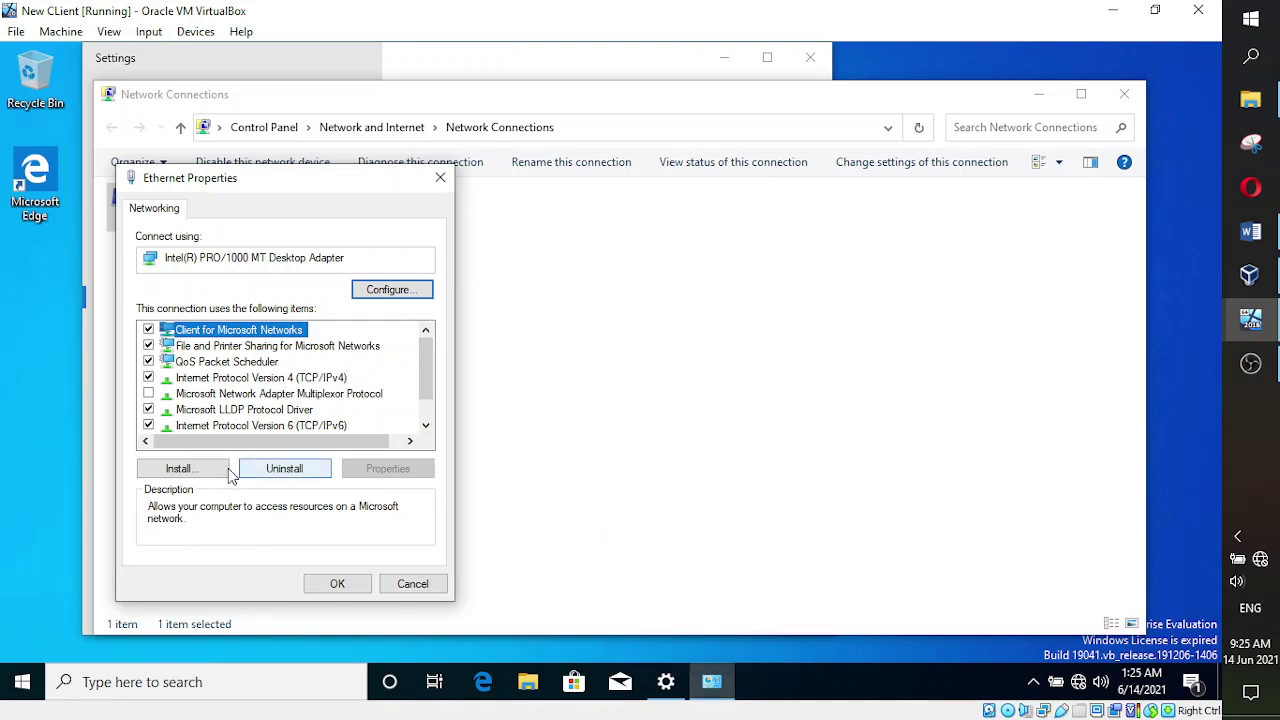
click(666, 682)
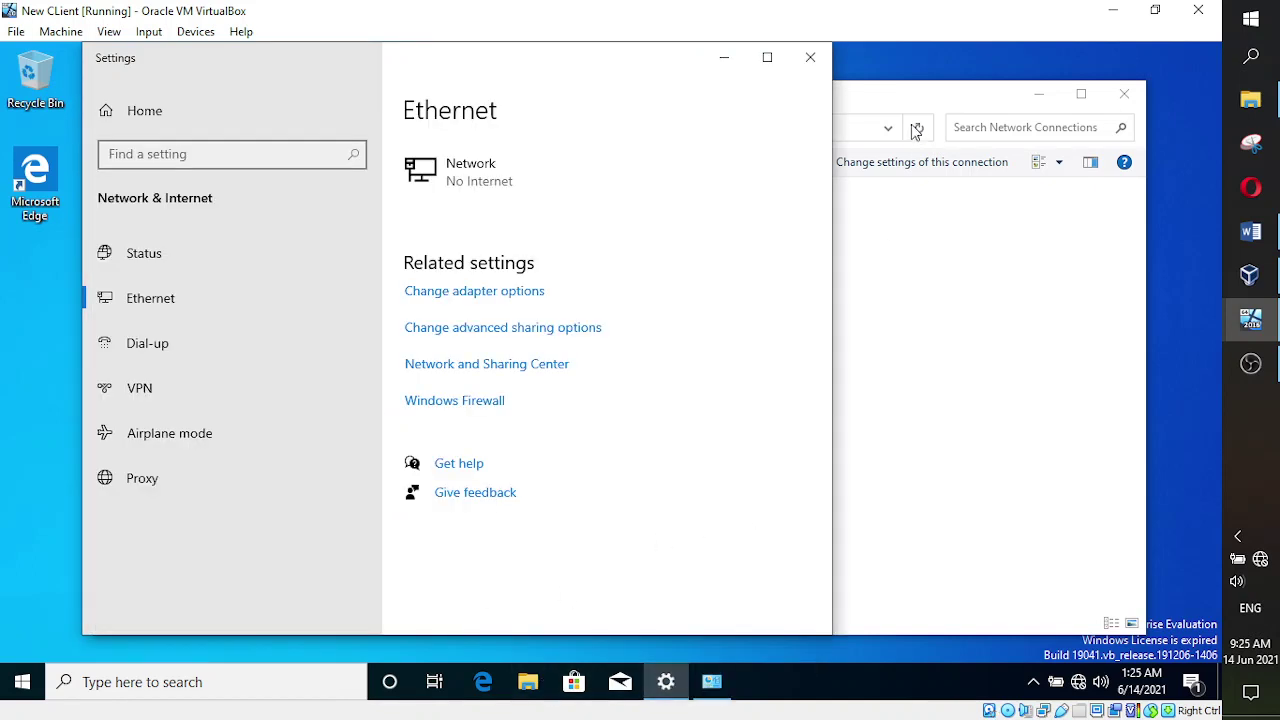
click(810, 57)
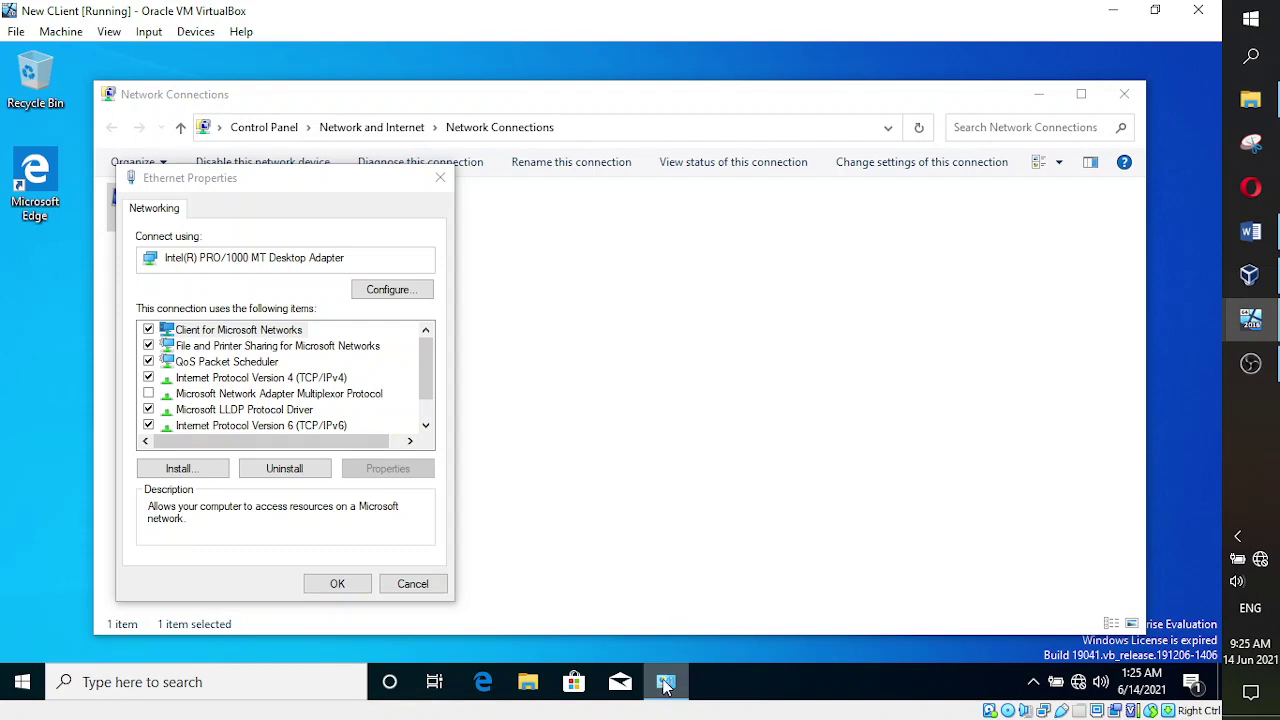
- Open the client's IPv4 properties, still on automatic IP and DNS, then return to Word
click(255, 177)
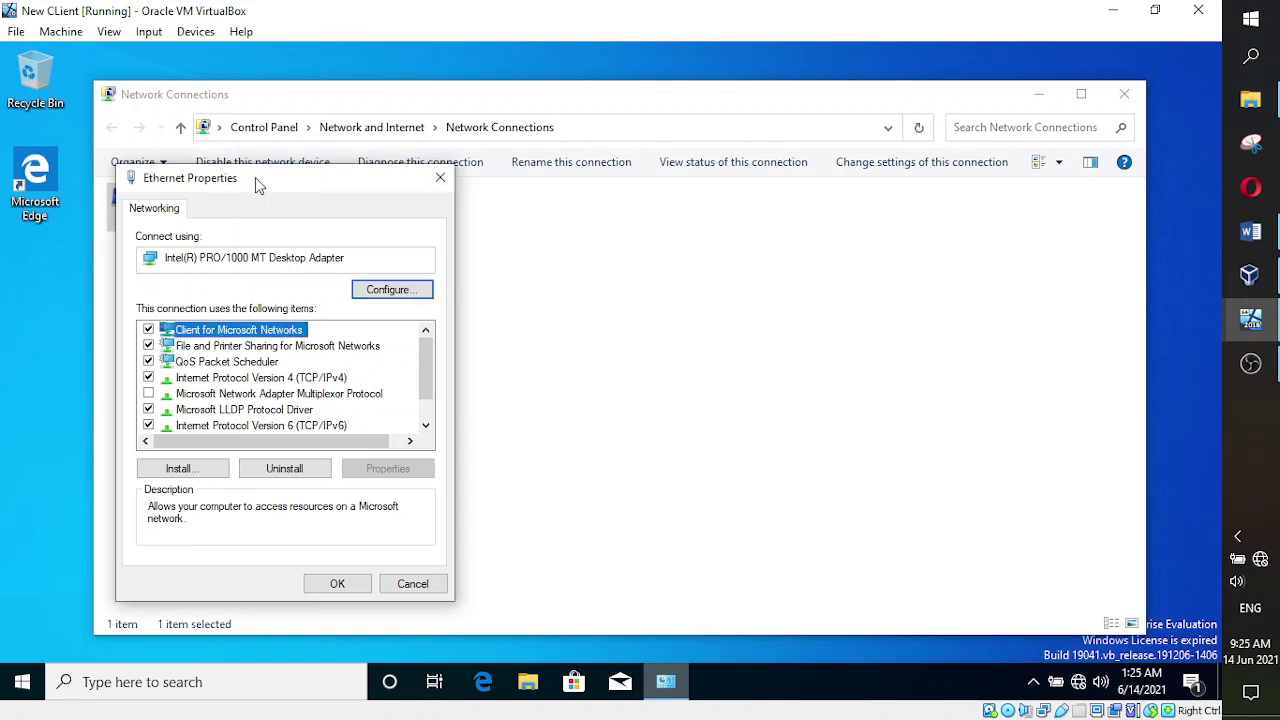
right_click(668, 684)
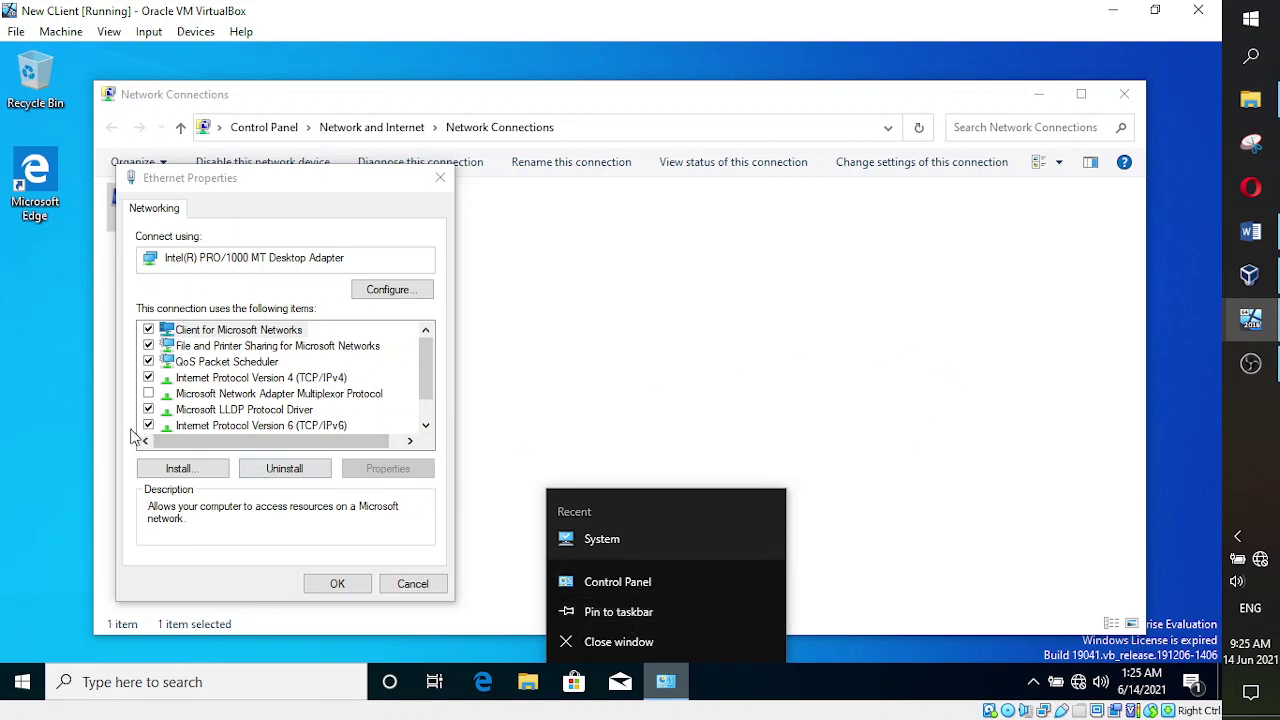
click(241, 531)
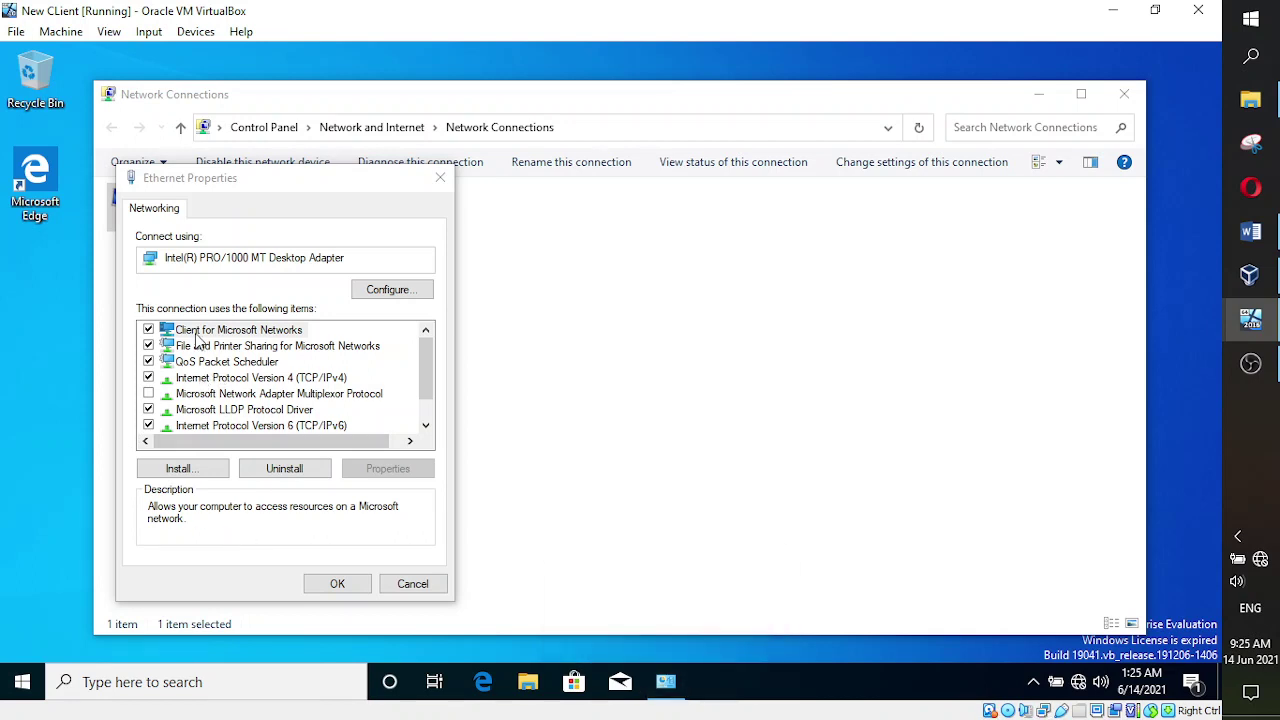
click(237, 386)
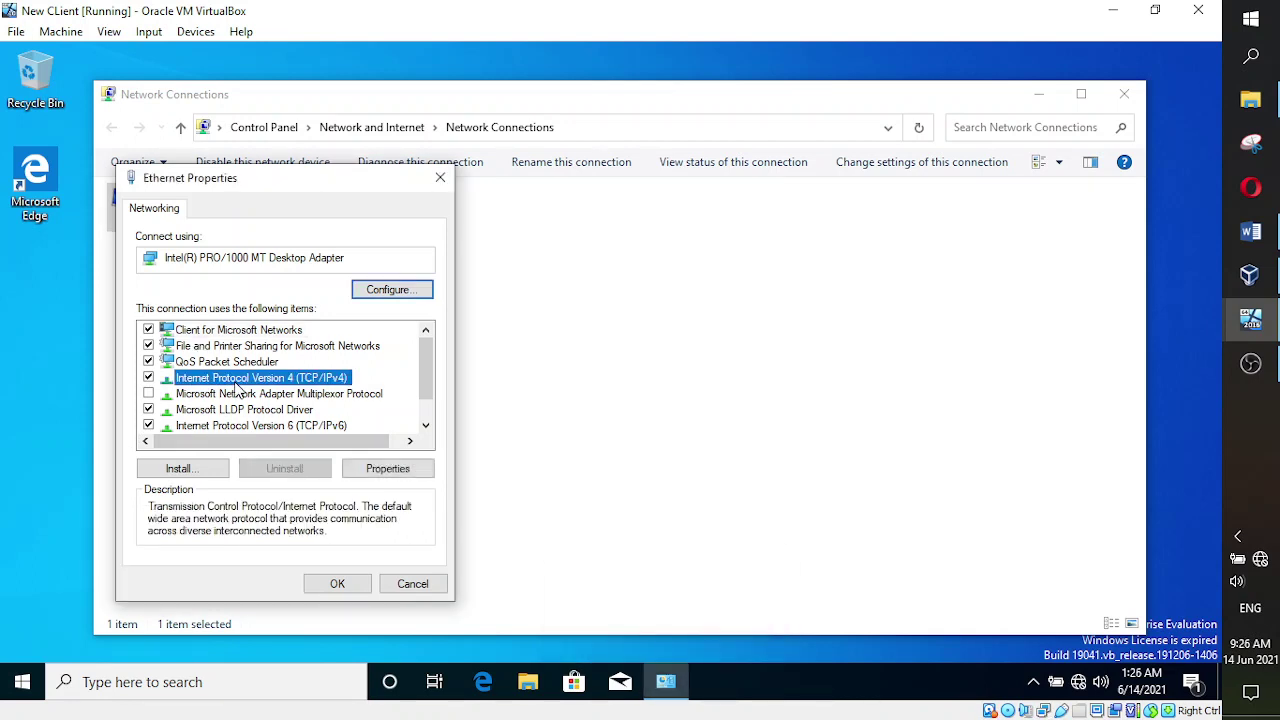
click(392, 468)
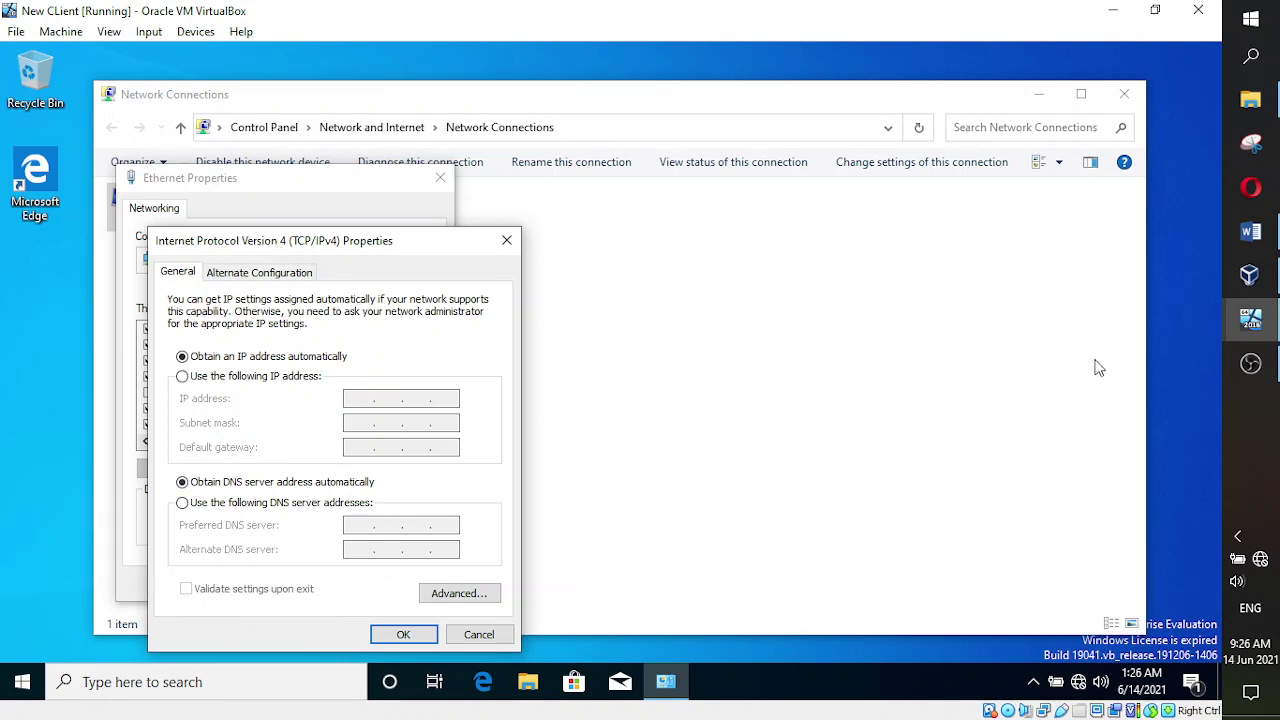
click(1250, 231)
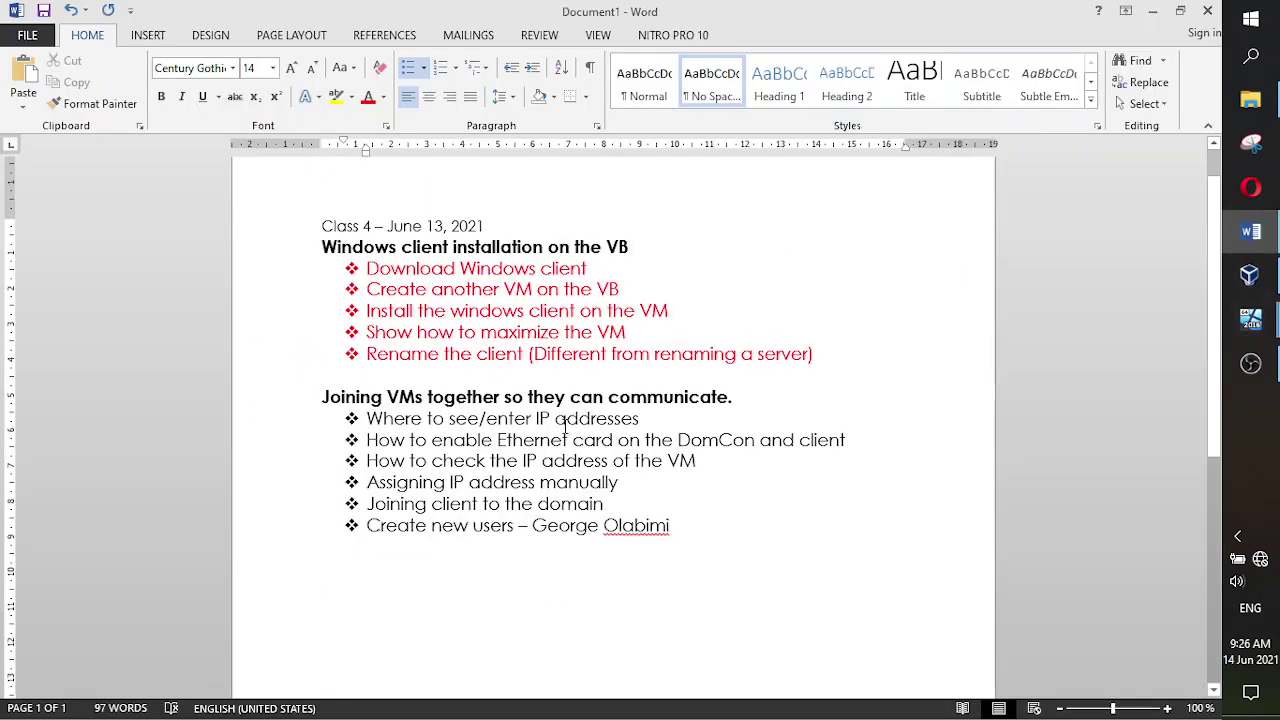
drag(648, 418, 364, 418)
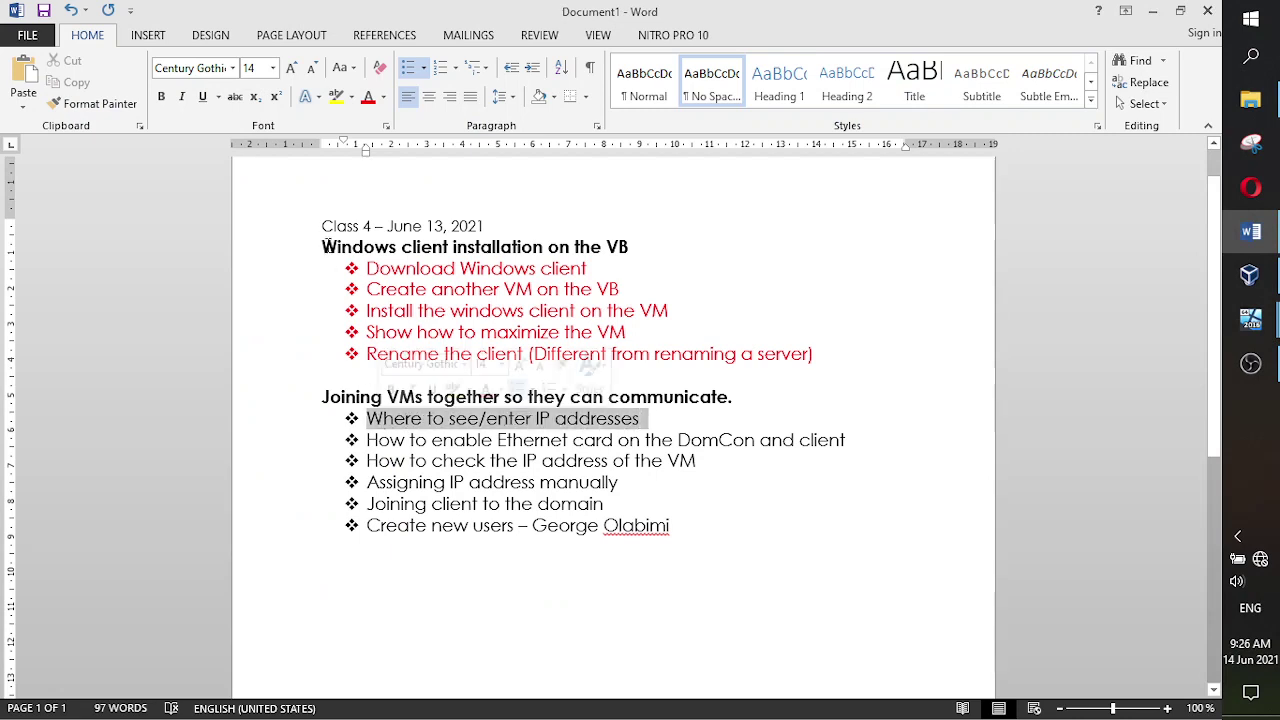
click(368, 96)
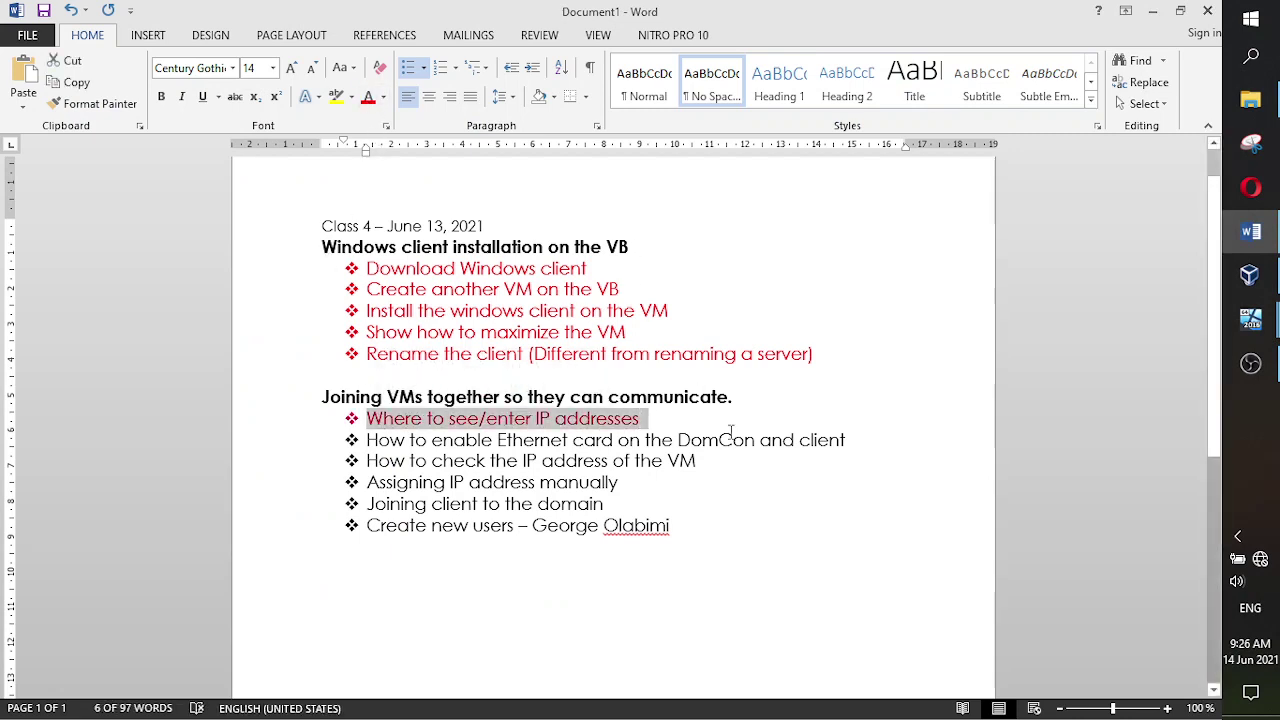
click(758, 469)
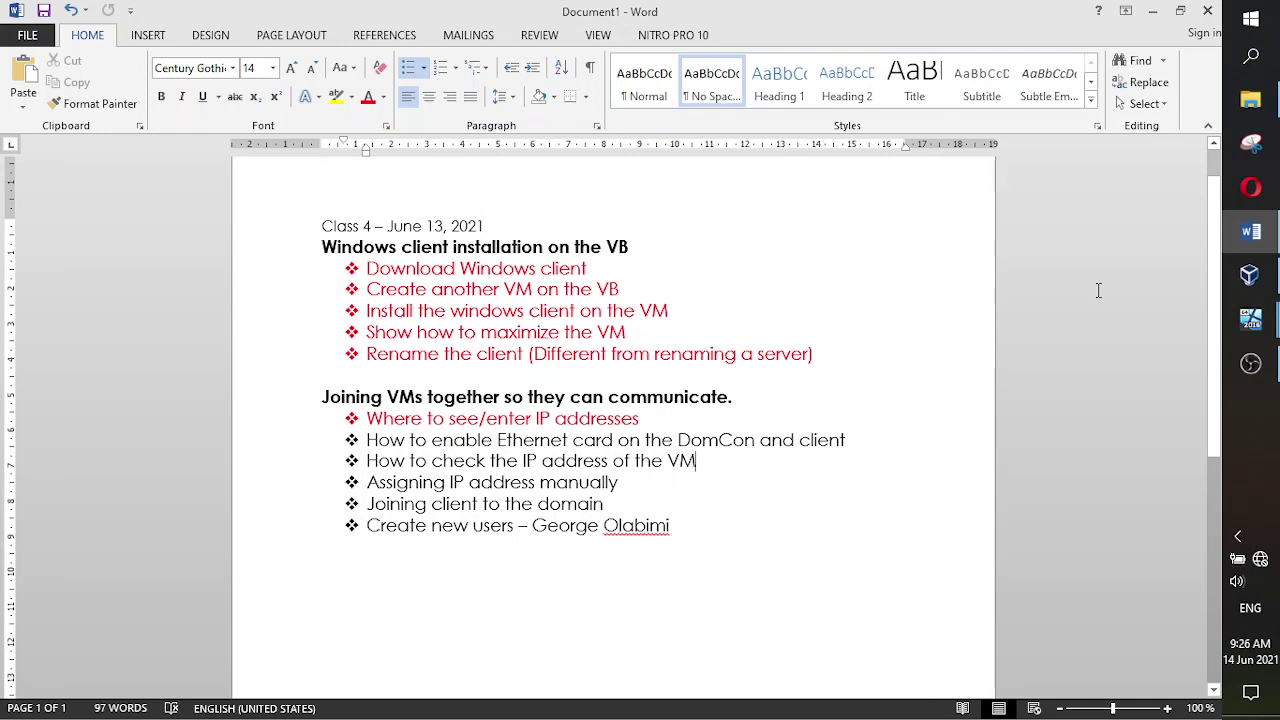
mouse_move(1251, 238)
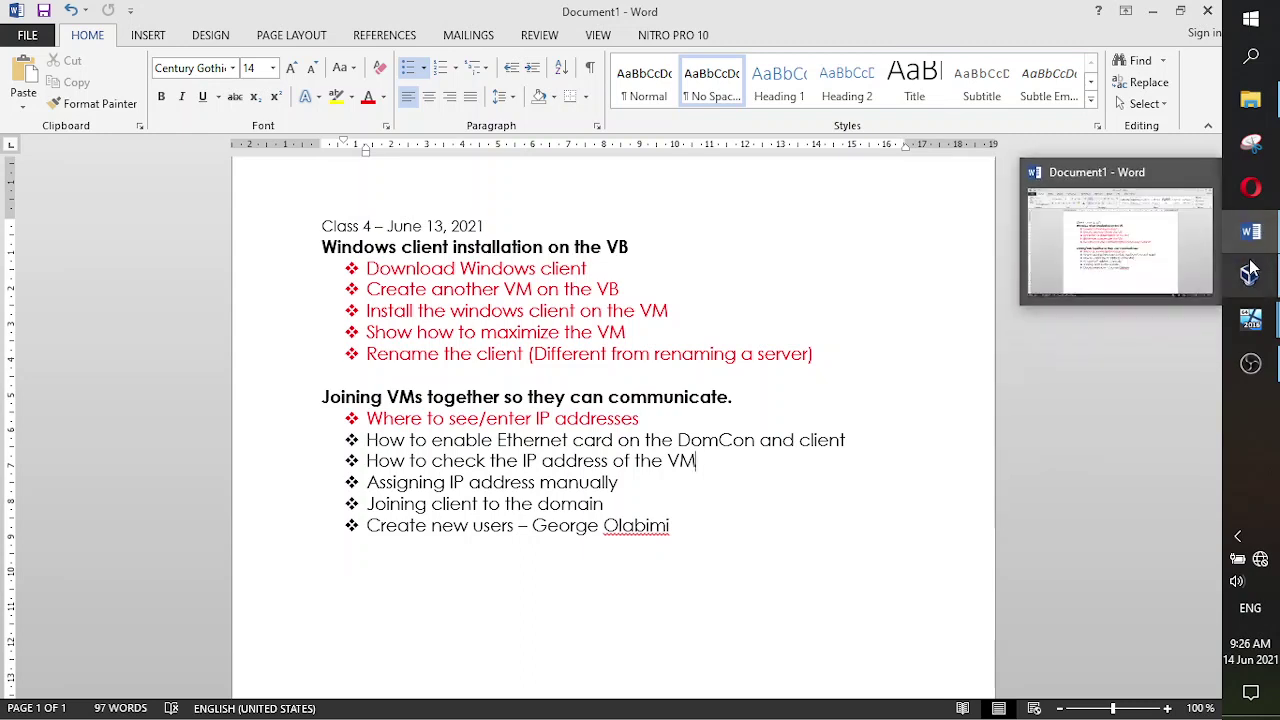
mouse_move(1250, 276)
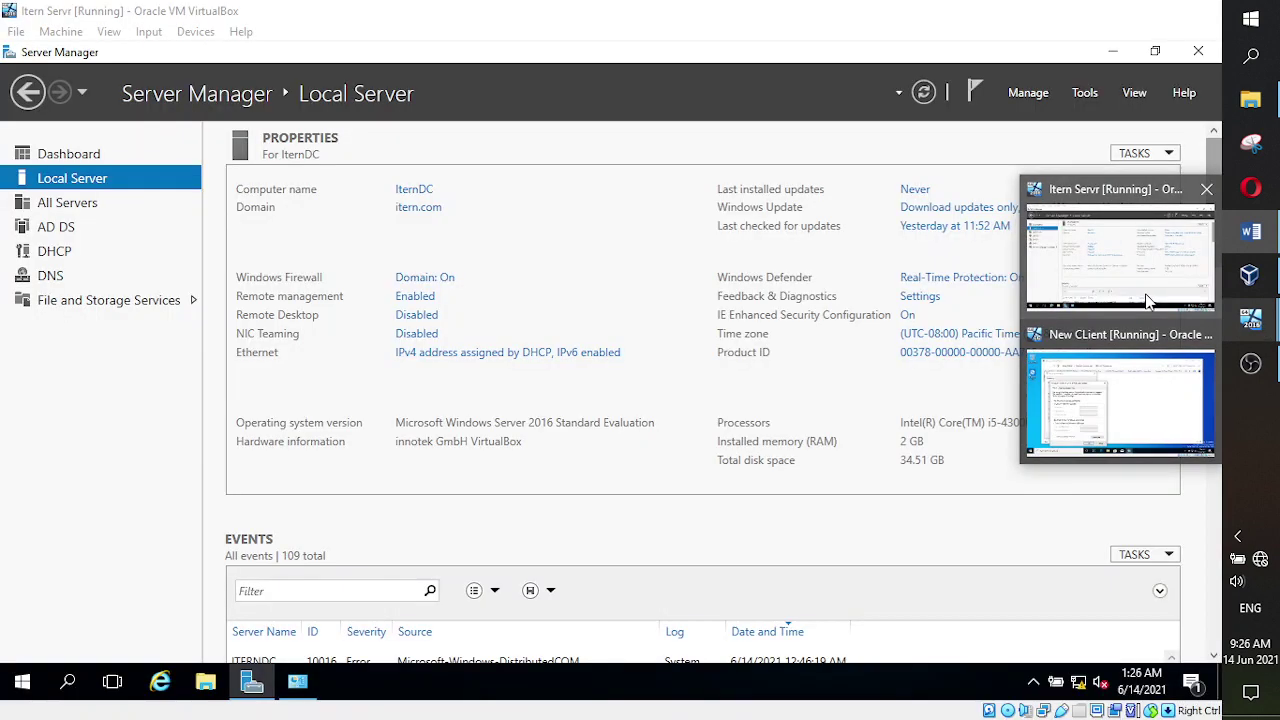
click(1120, 250)
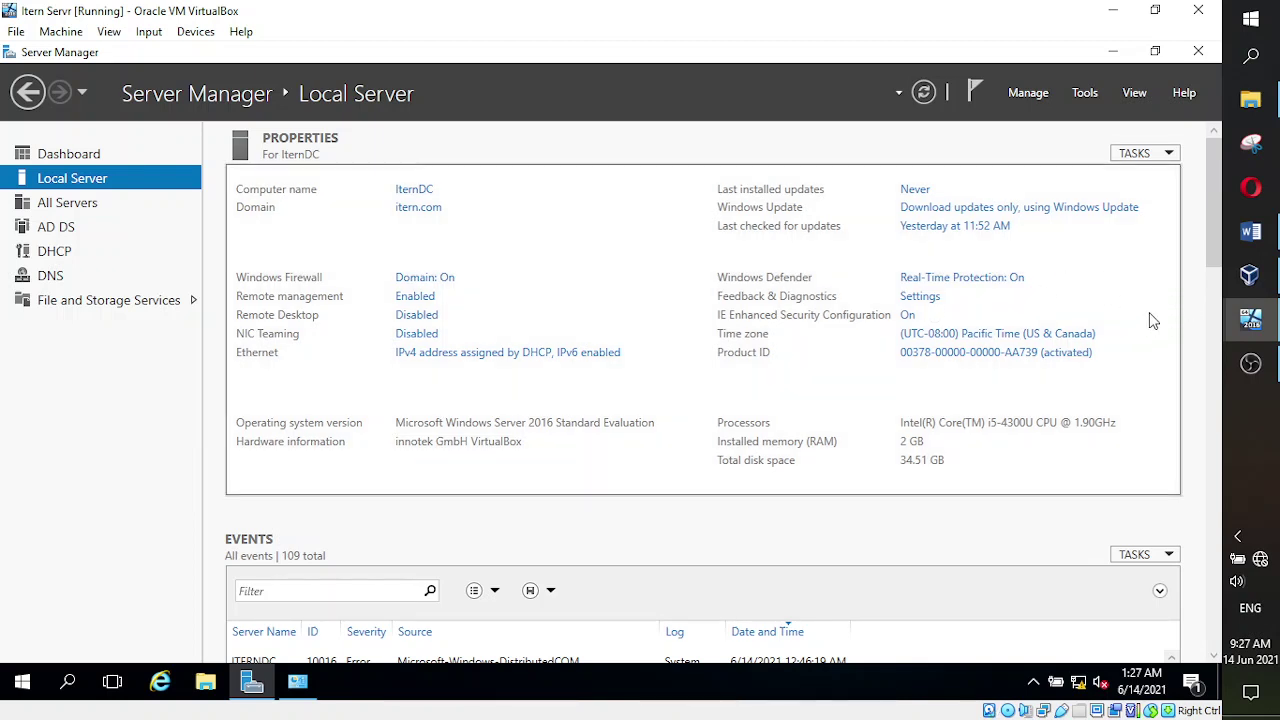
click(1250, 231)
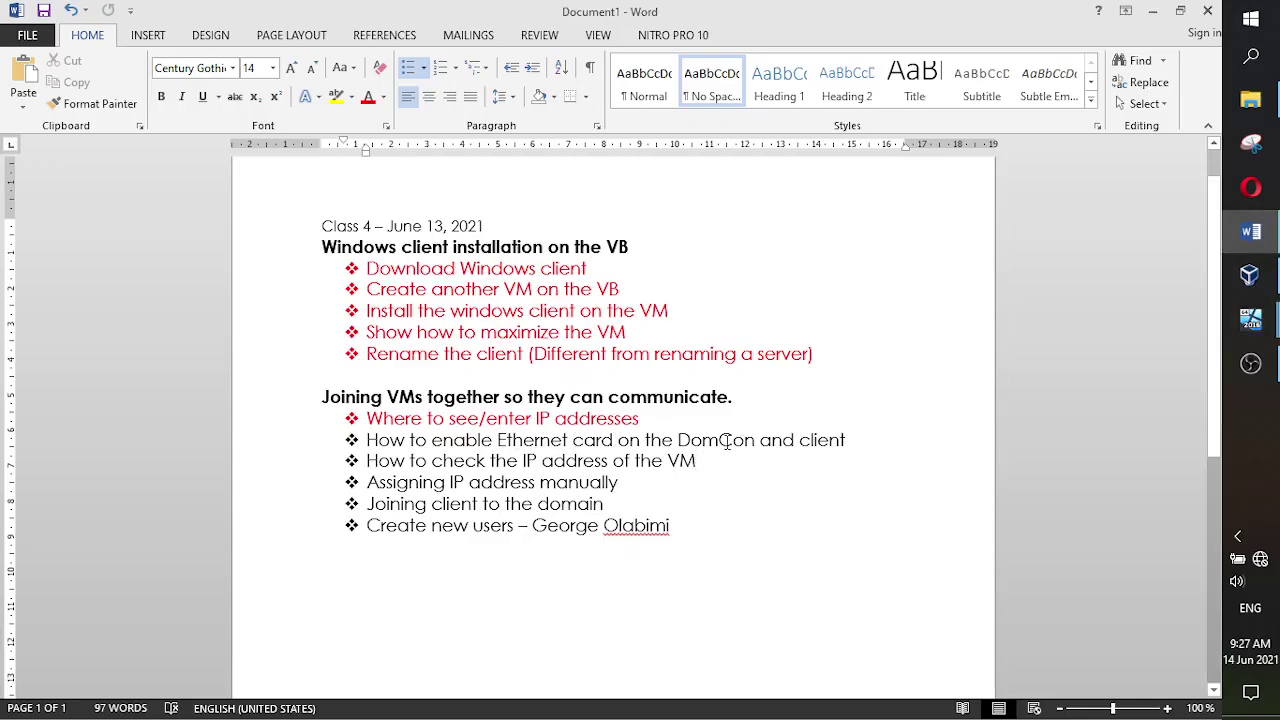
mouse_move(1270, 280)
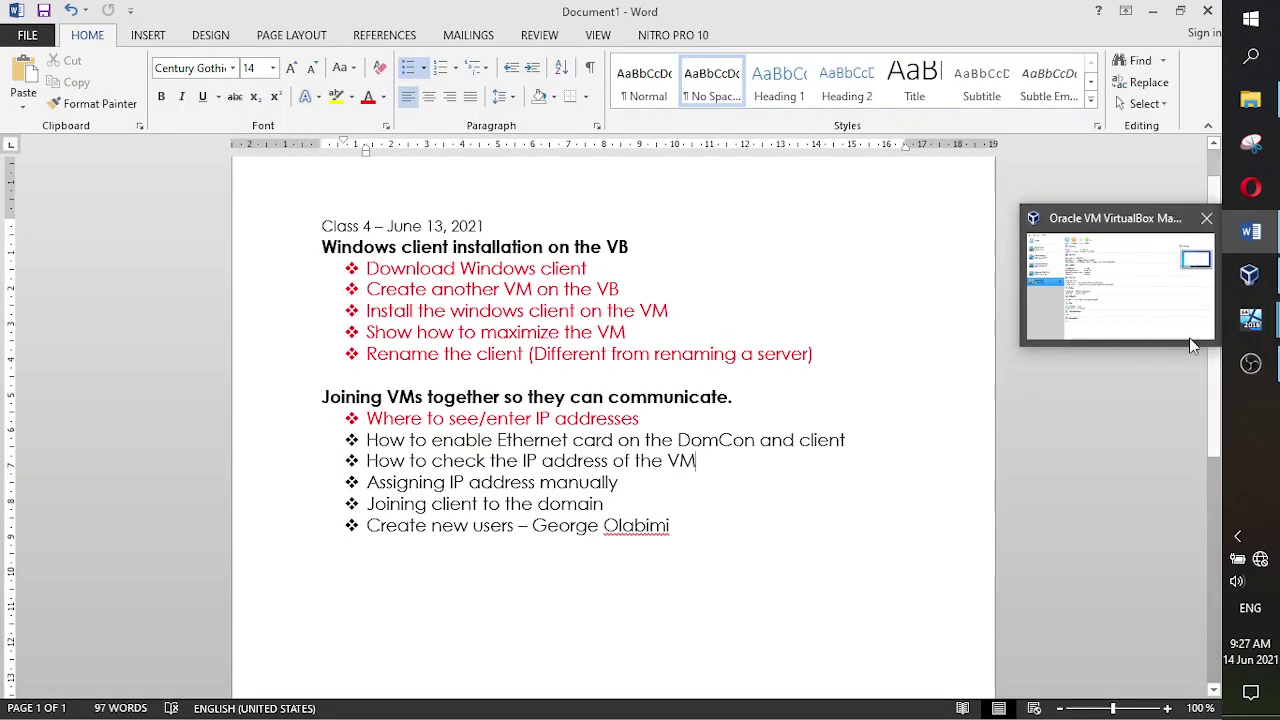
mouse_move(1251, 319)
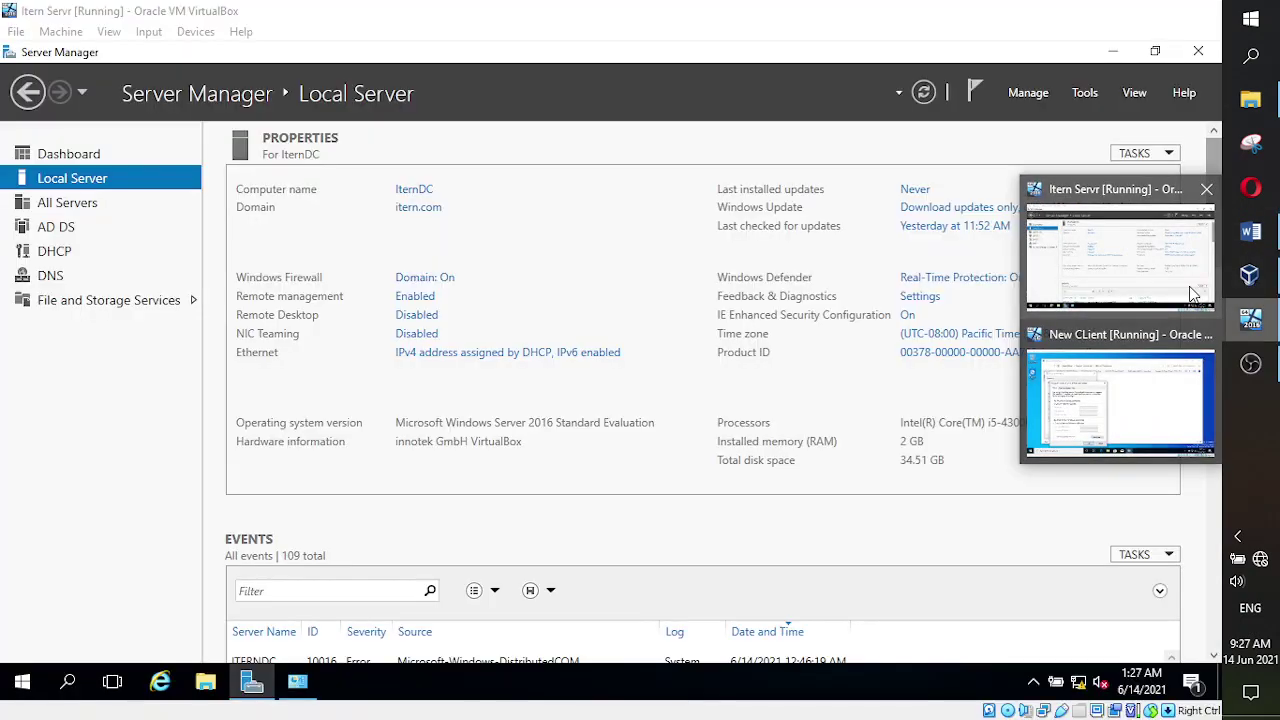
- Set Itern Servr's Adapter 1 to Host-only Adapter (VirtualBox Host-Only Ethernet Adapter) and save
click(1192, 293)
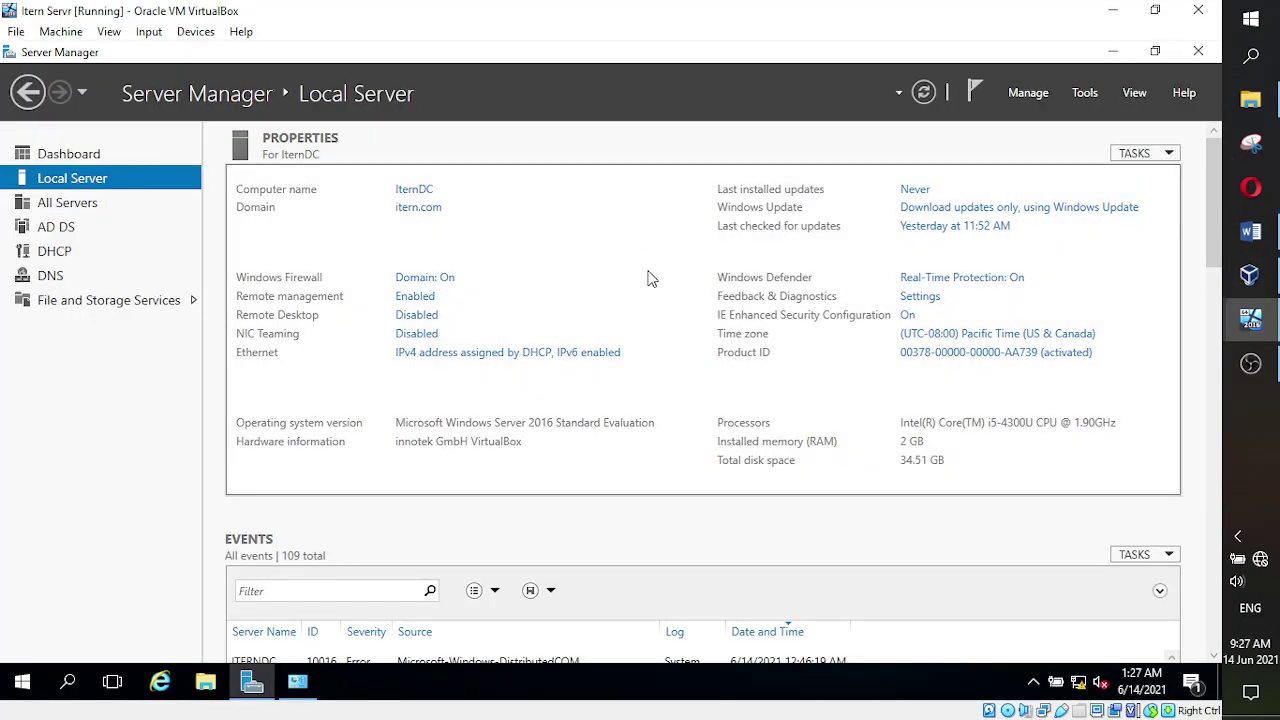
click(57, 36)
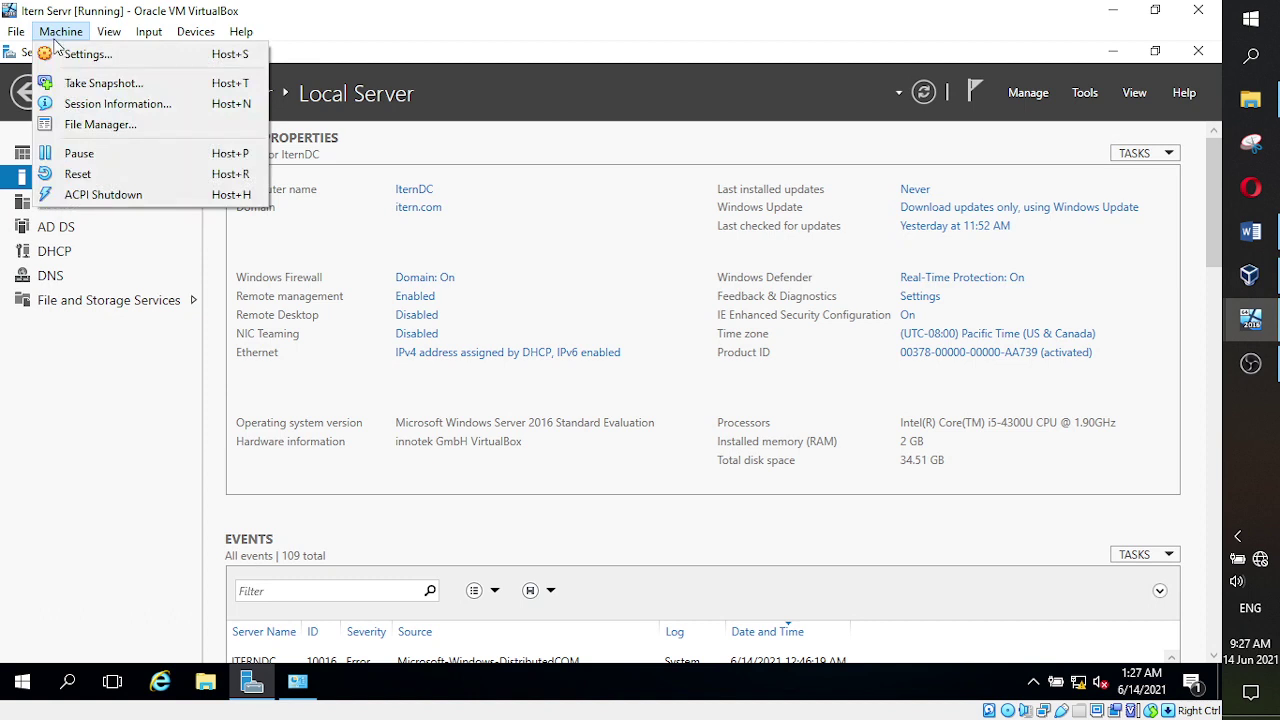
click(85, 60)
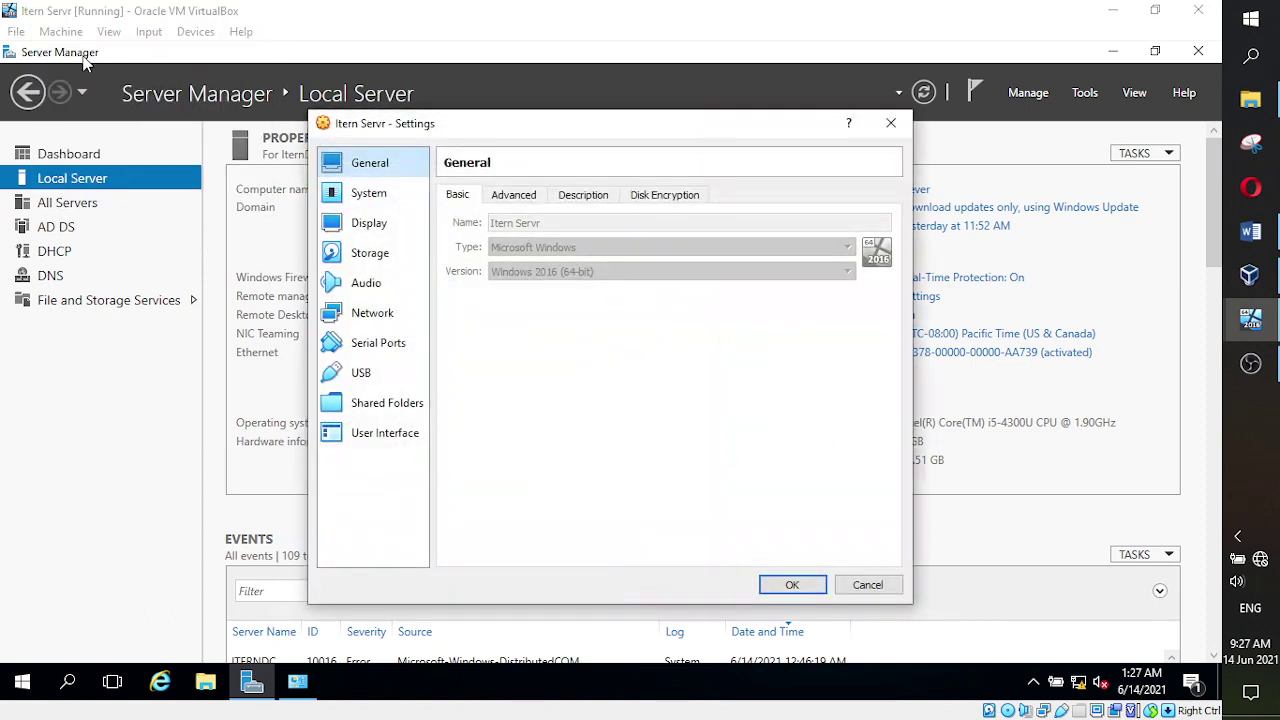
click(358, 316)
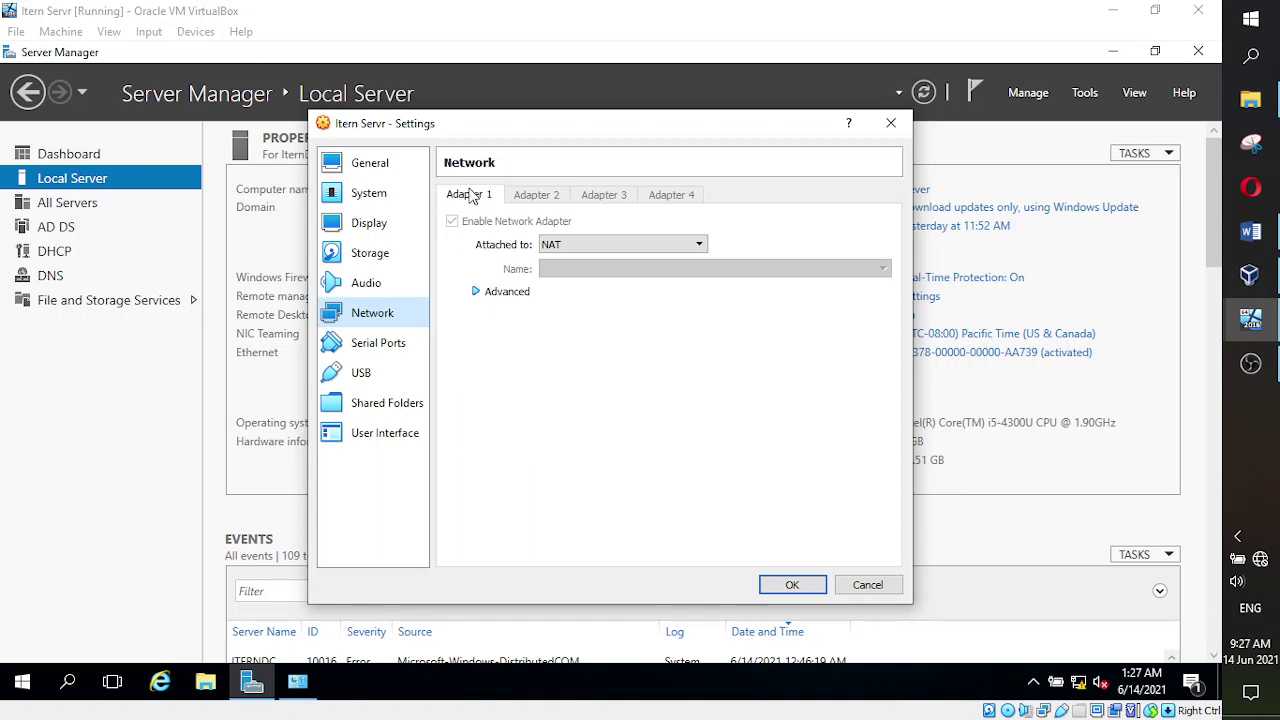
click(700, 244)
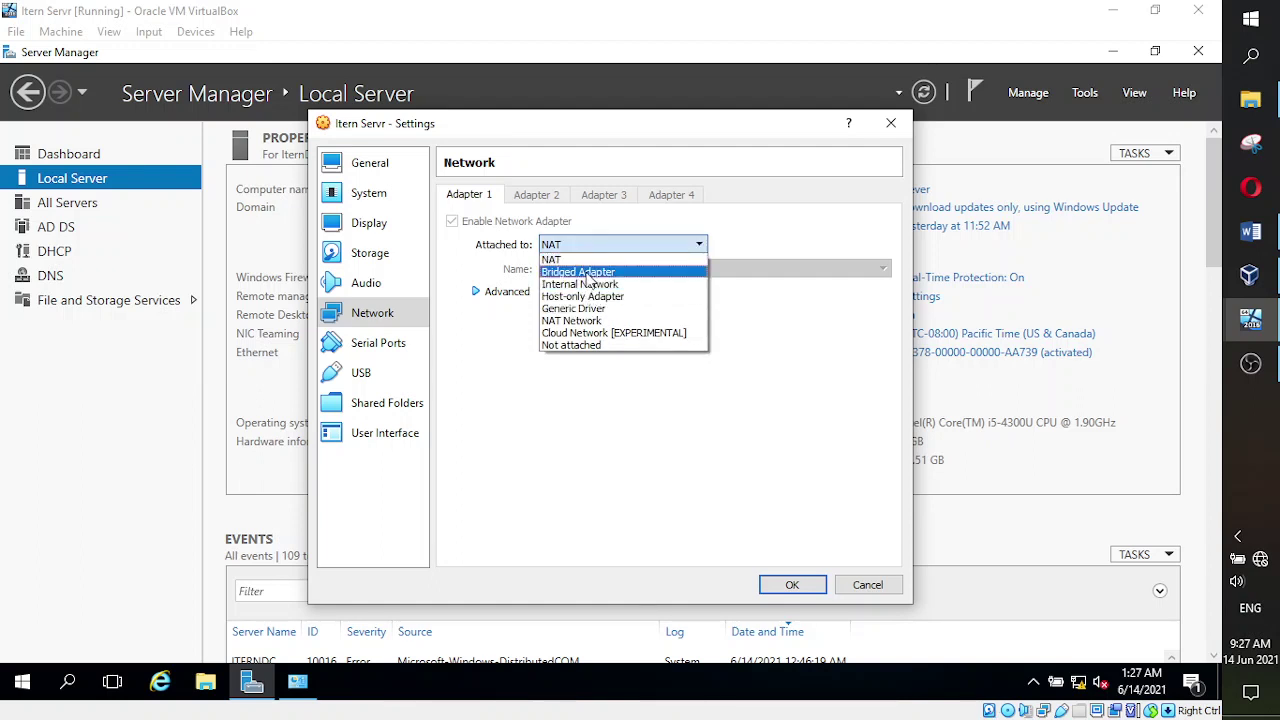
click(612, 296)
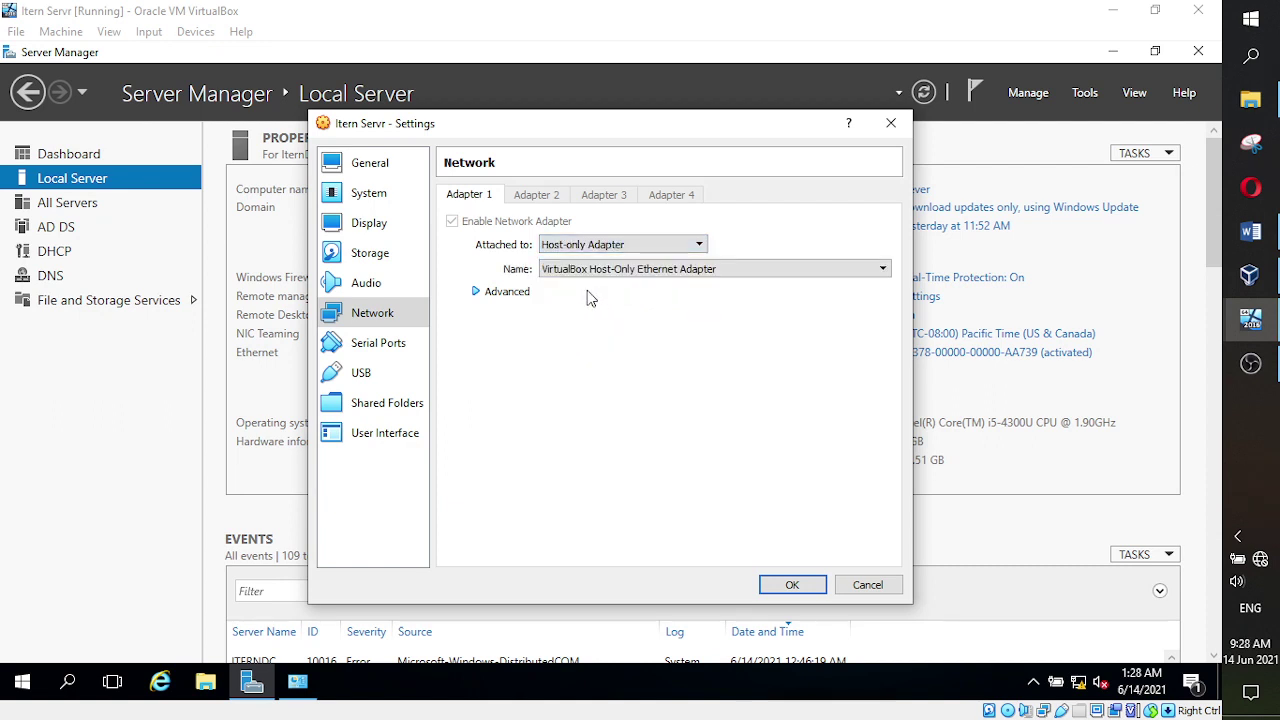
click(477, 292)
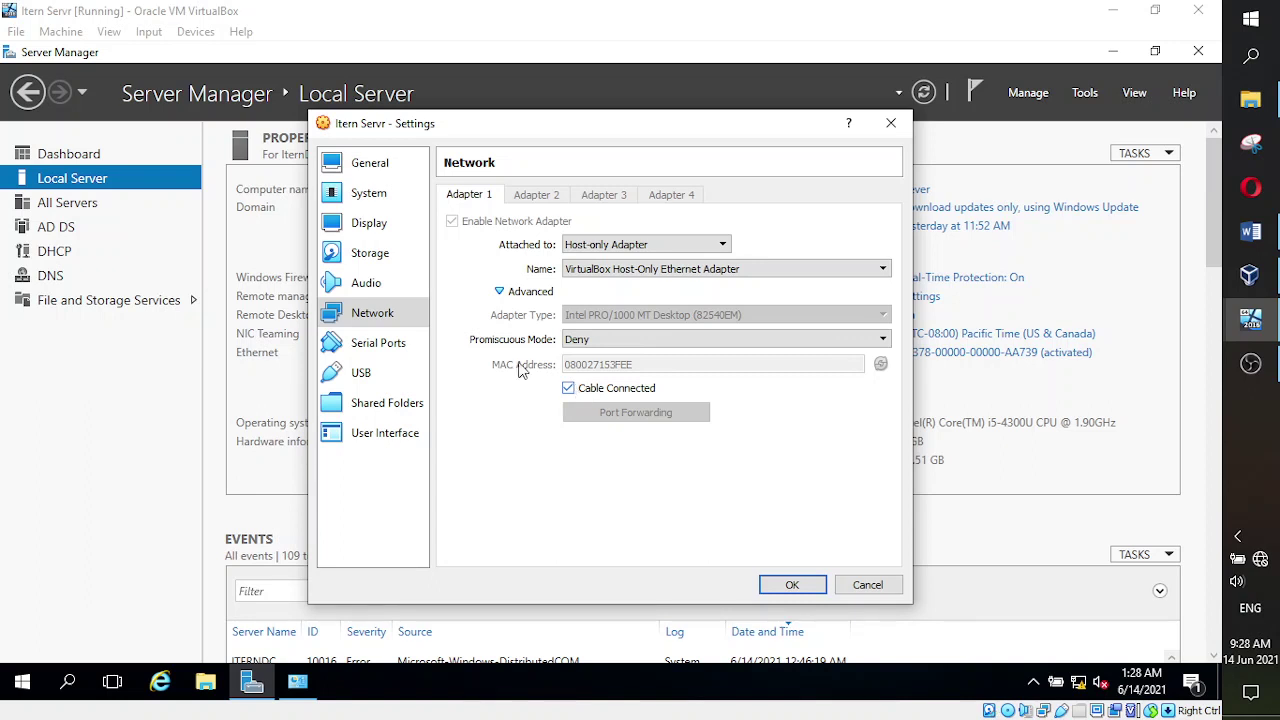
click(500, 292)
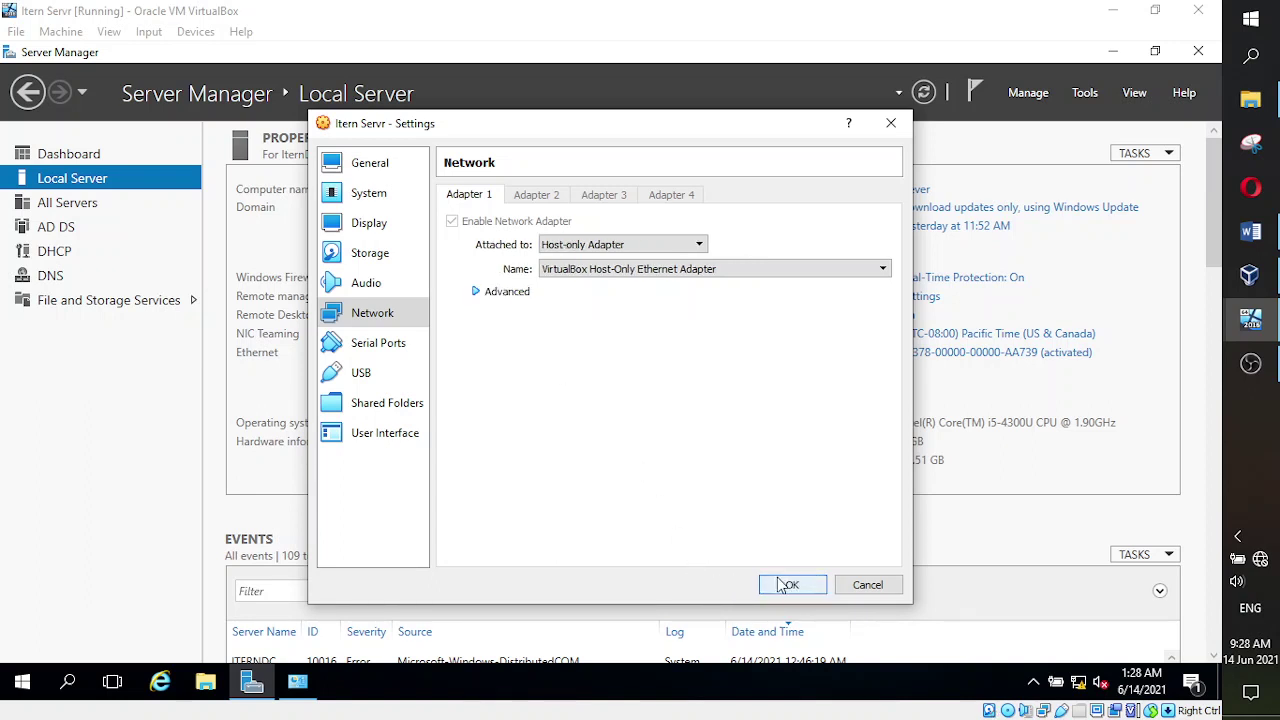
click(700, 245)
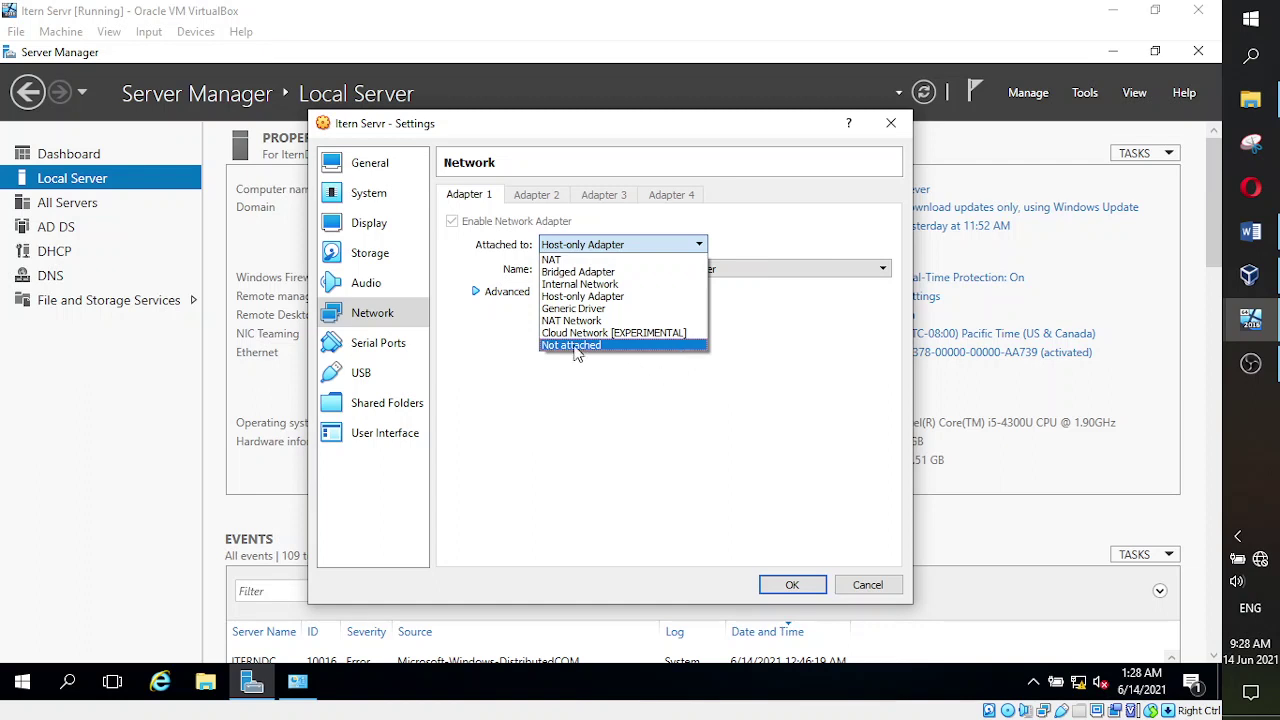
click(589, 297)
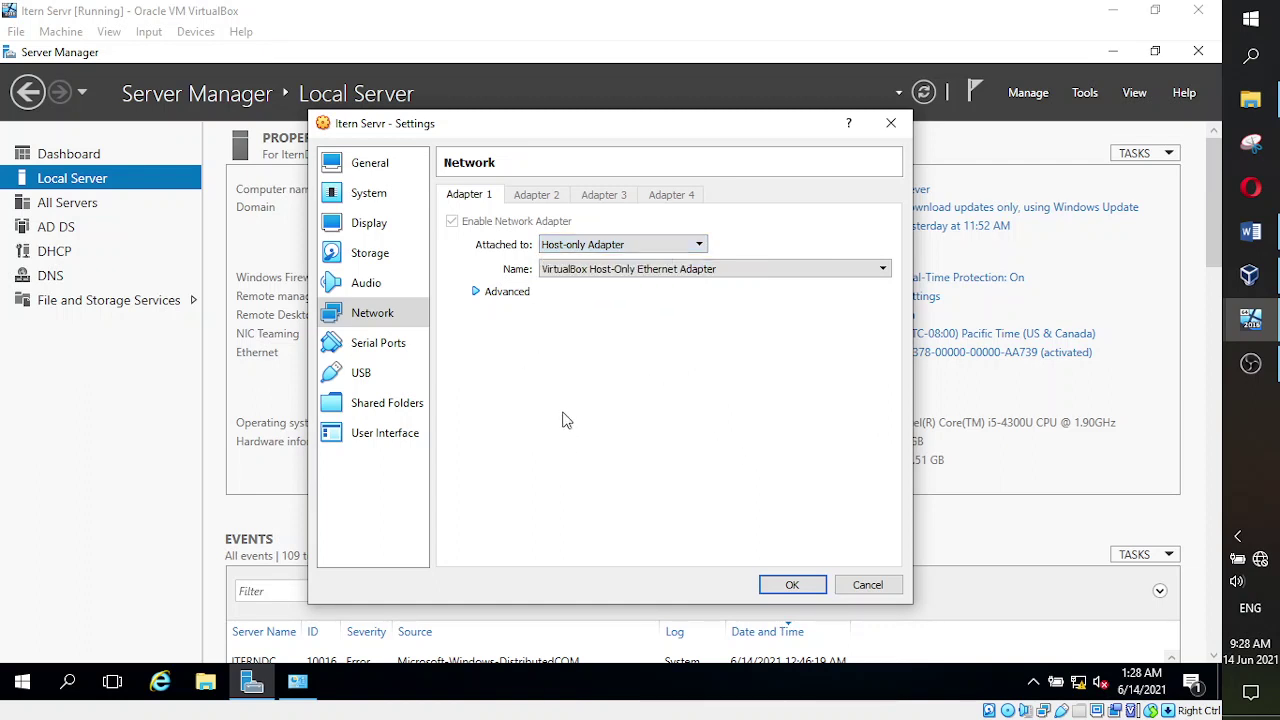
click(793, 587)
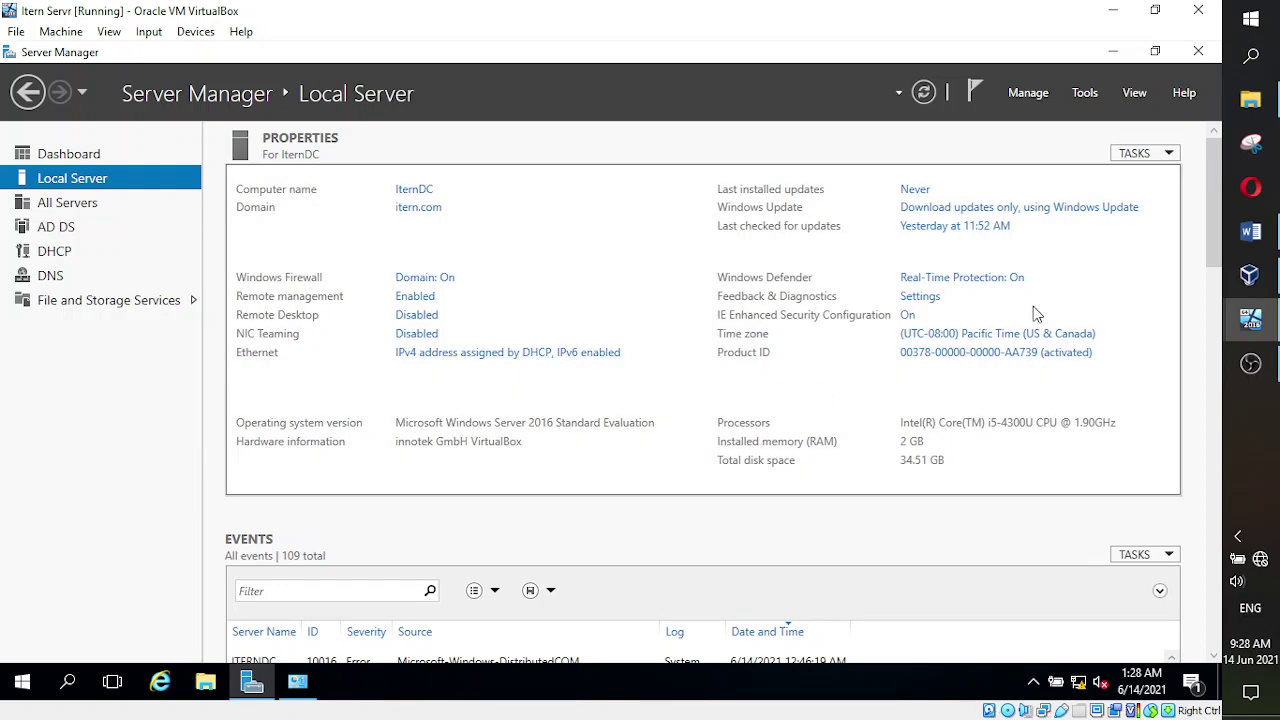
- Change New CLient's Adapter 1 from NAT to Host-only Adapter and save the settings
mouse_move(1250, 320)
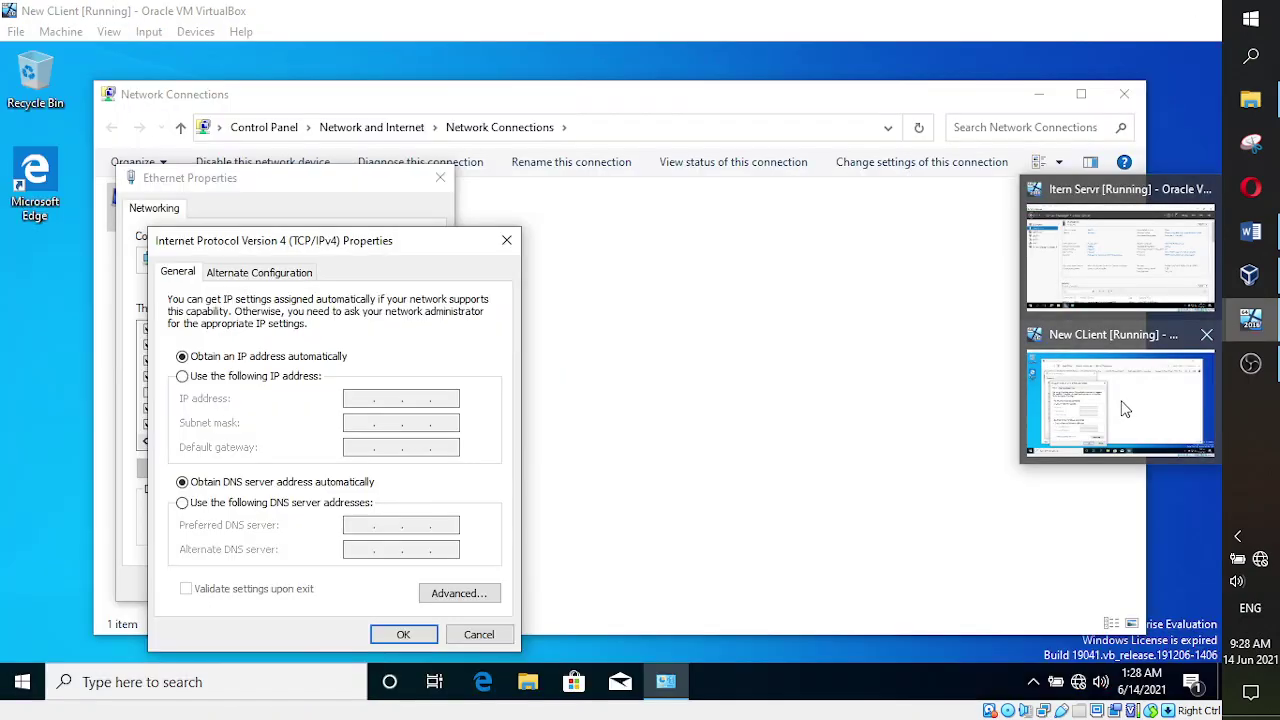
click(1126, 408)
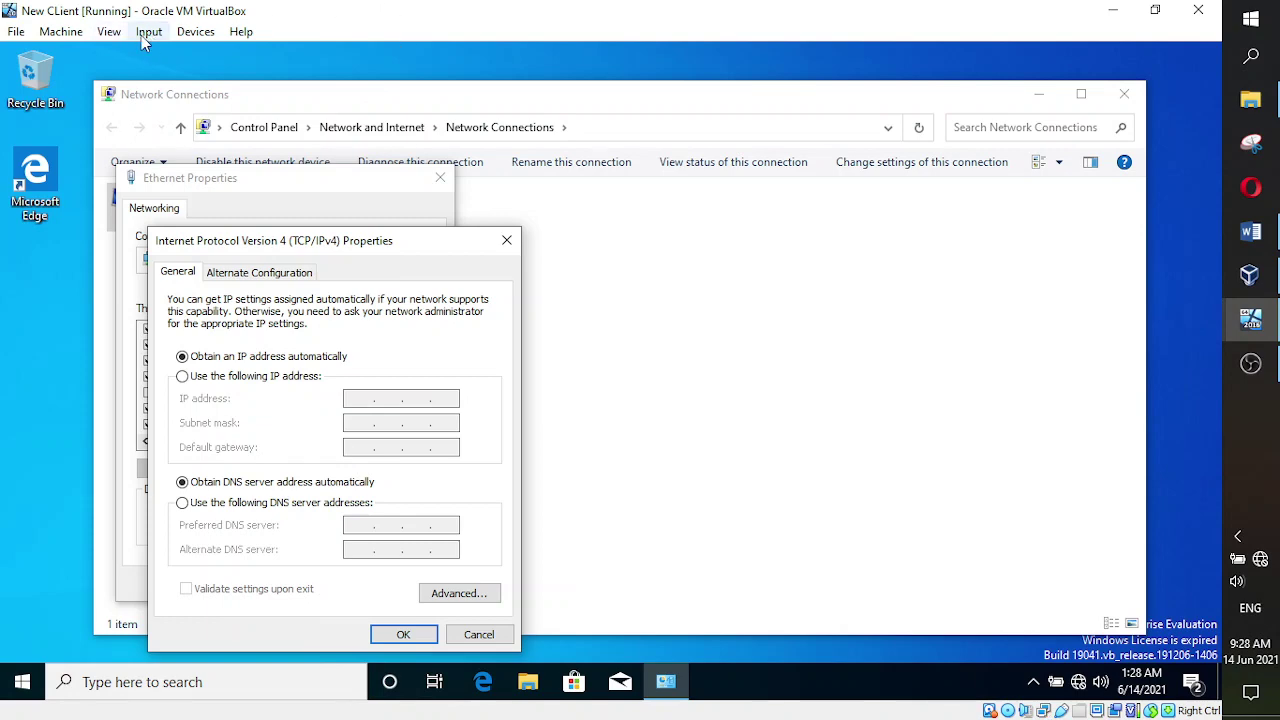
click(66, 35)
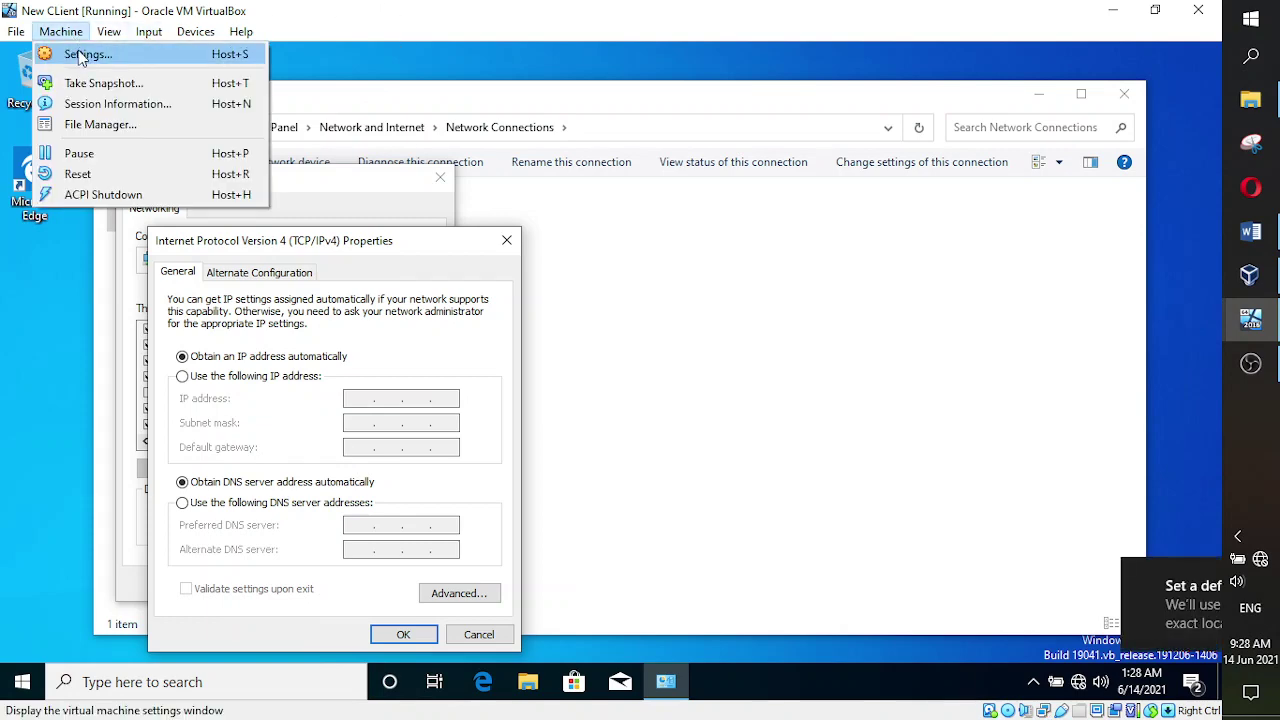
click(81, 56)
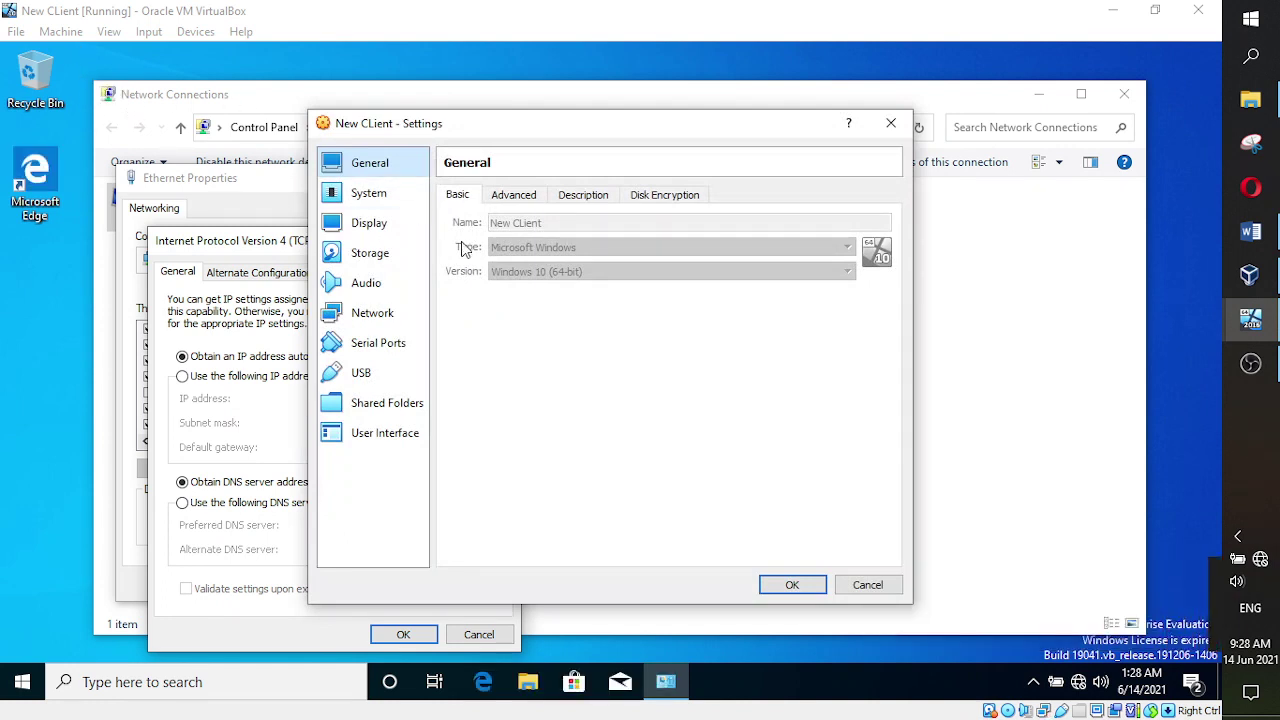
click(376, 313)
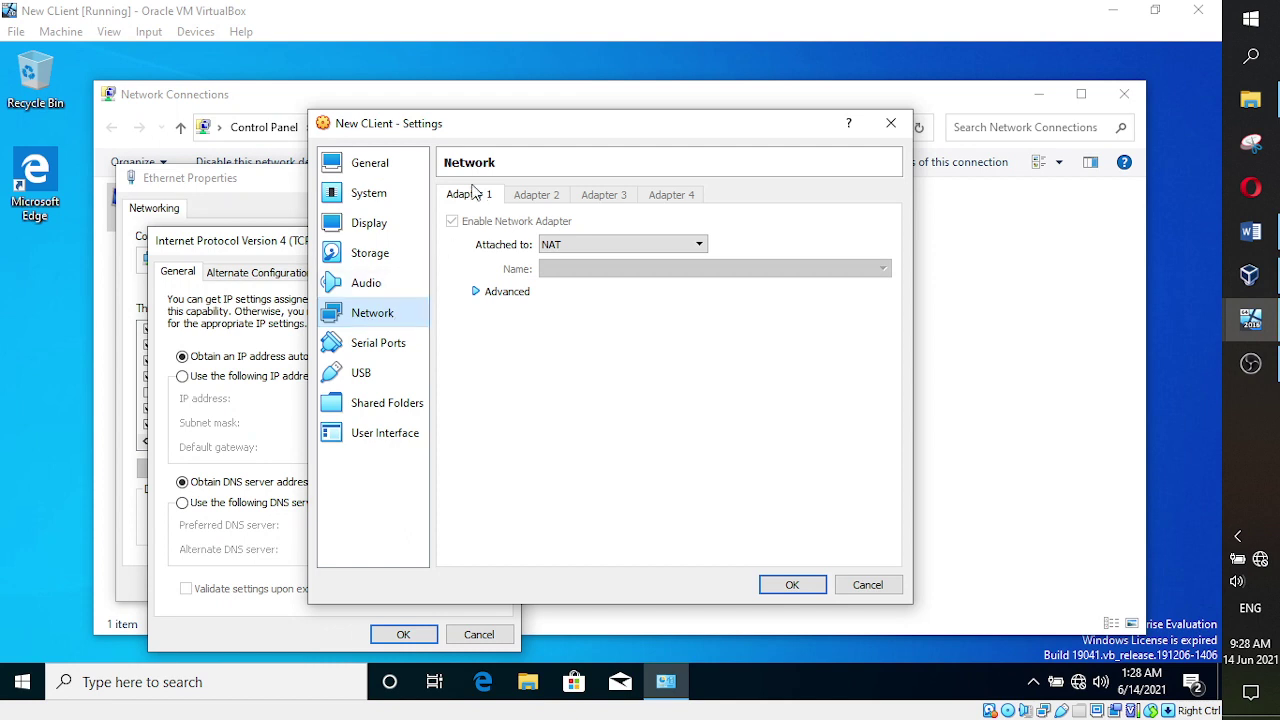
click(560, 244)
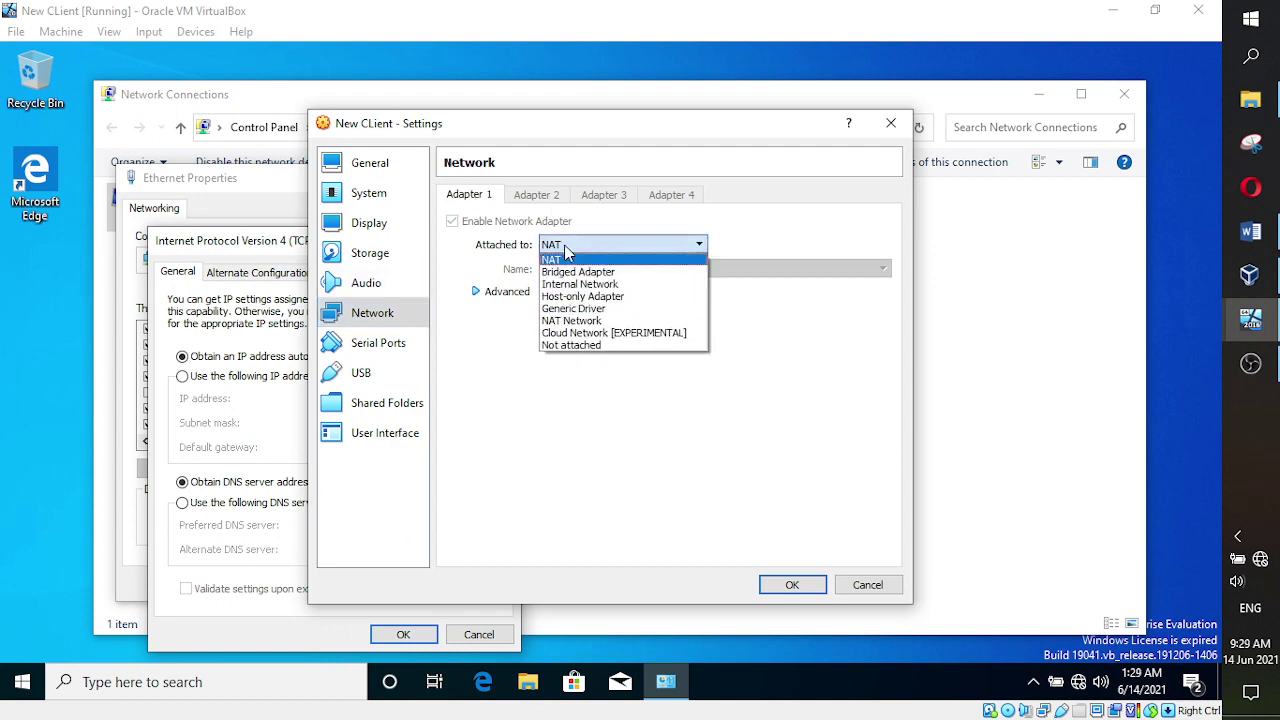
click(566, 297)
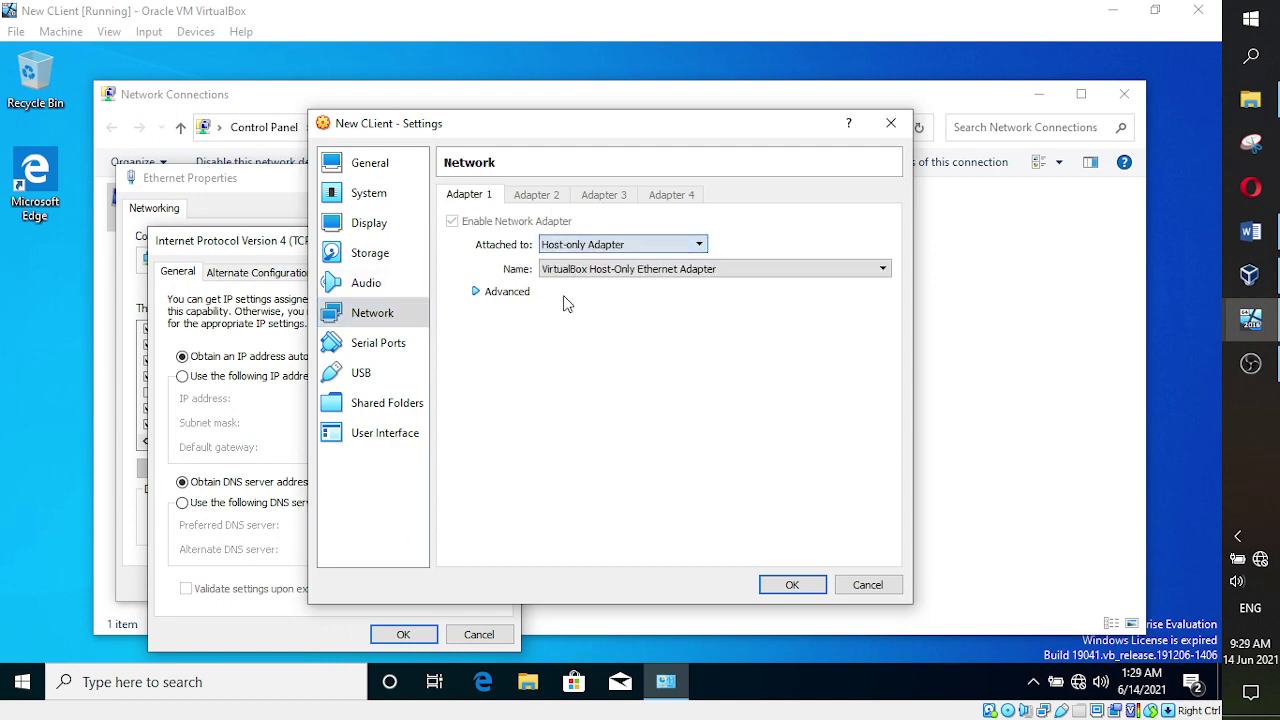
click(475, 293)
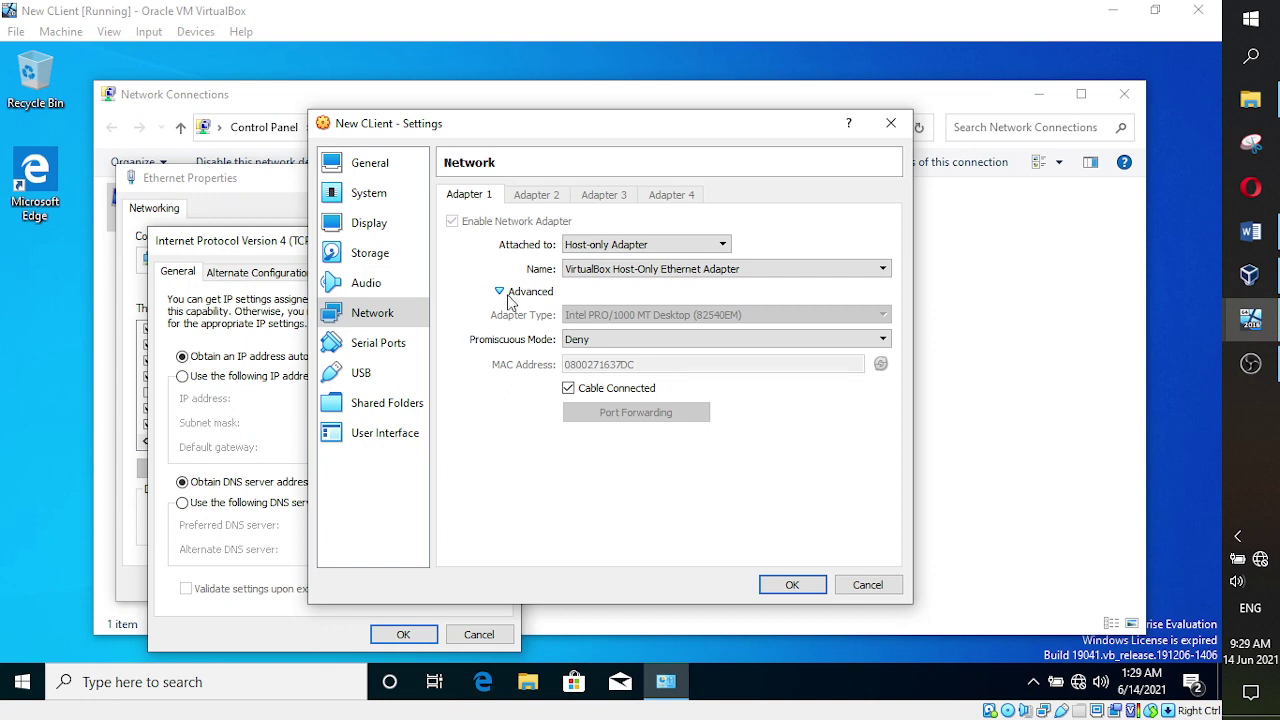
click(502, 294)
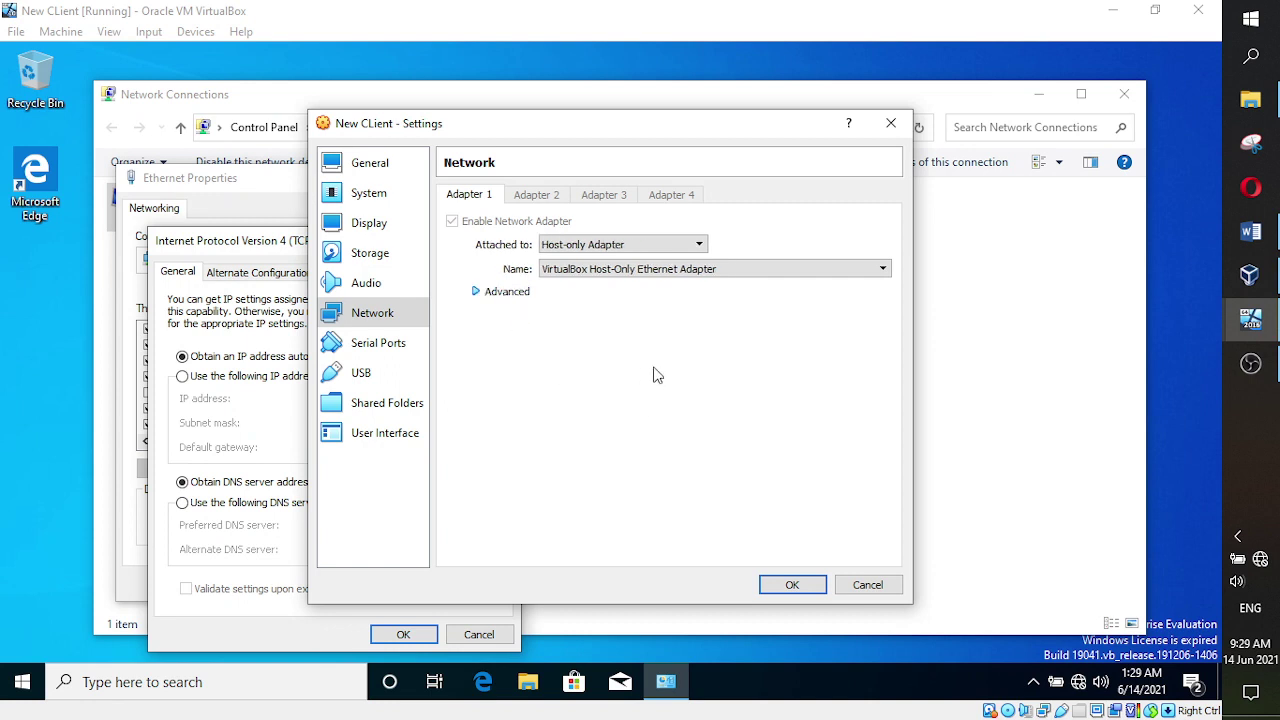
click(791, 588)
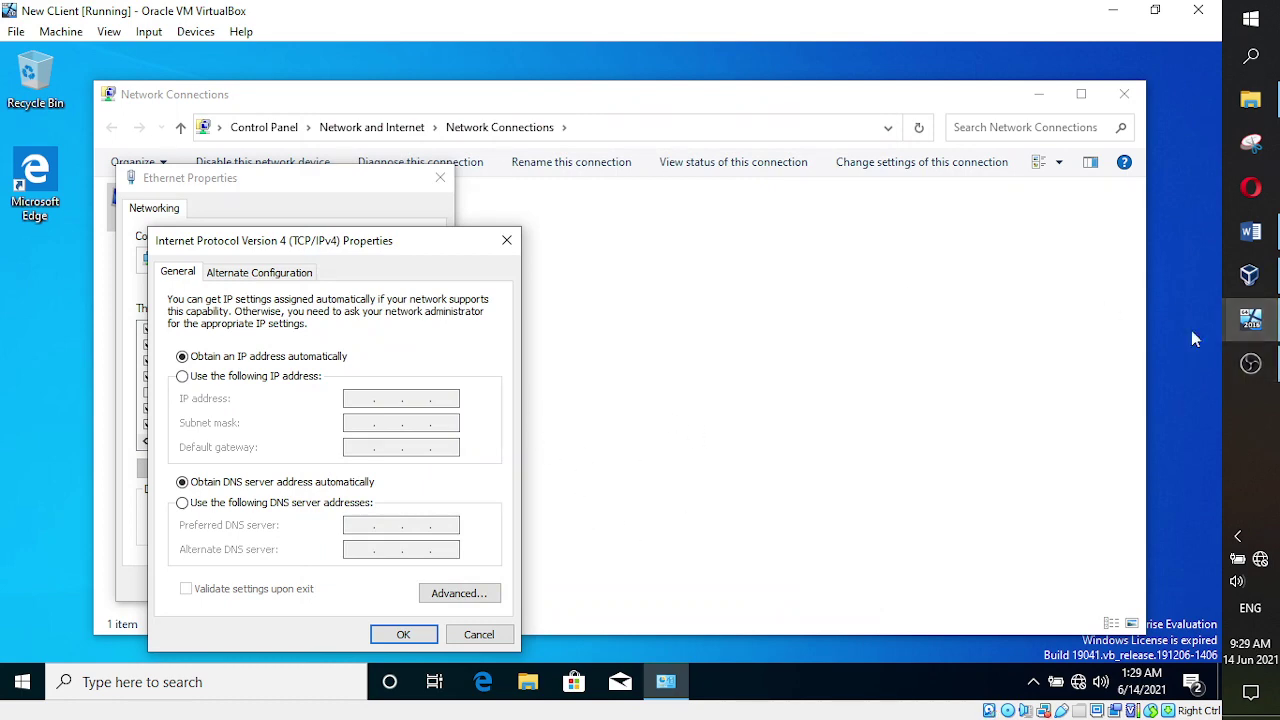
- In the Word notes, colour the line about enabling the Ethernet card red
click(1250, 231)
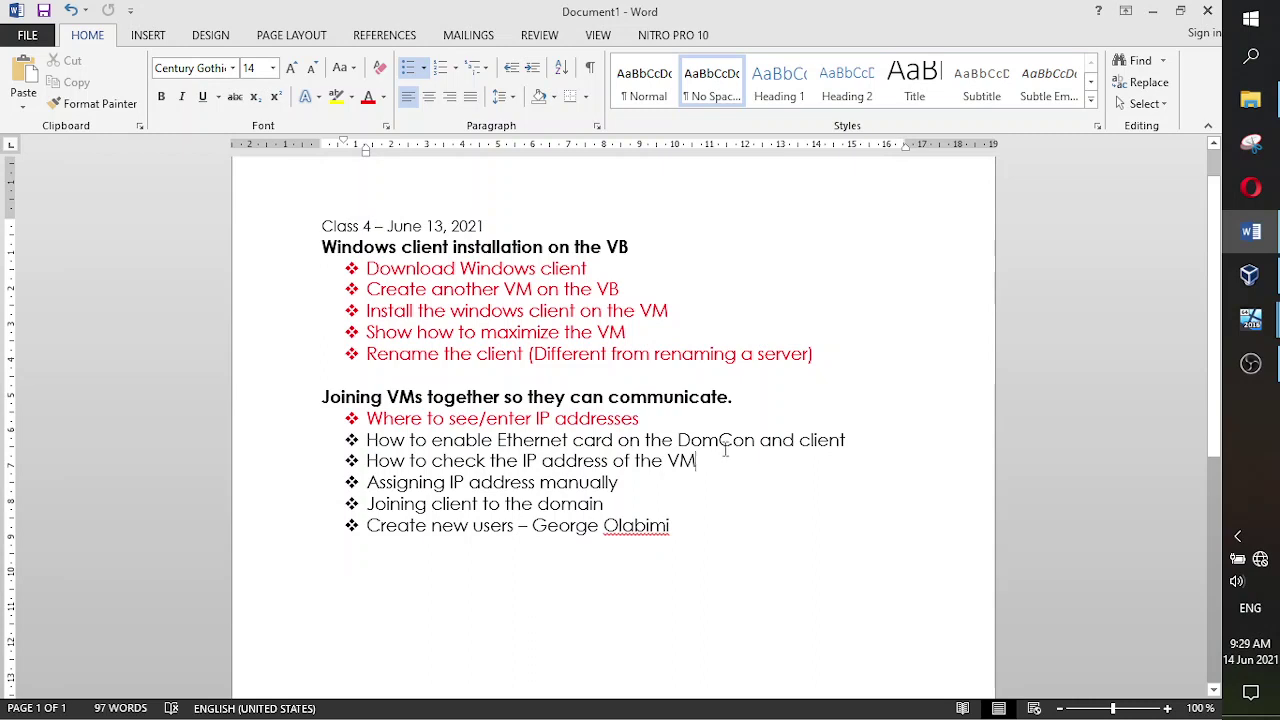
drag(862, 441, 366, 441)
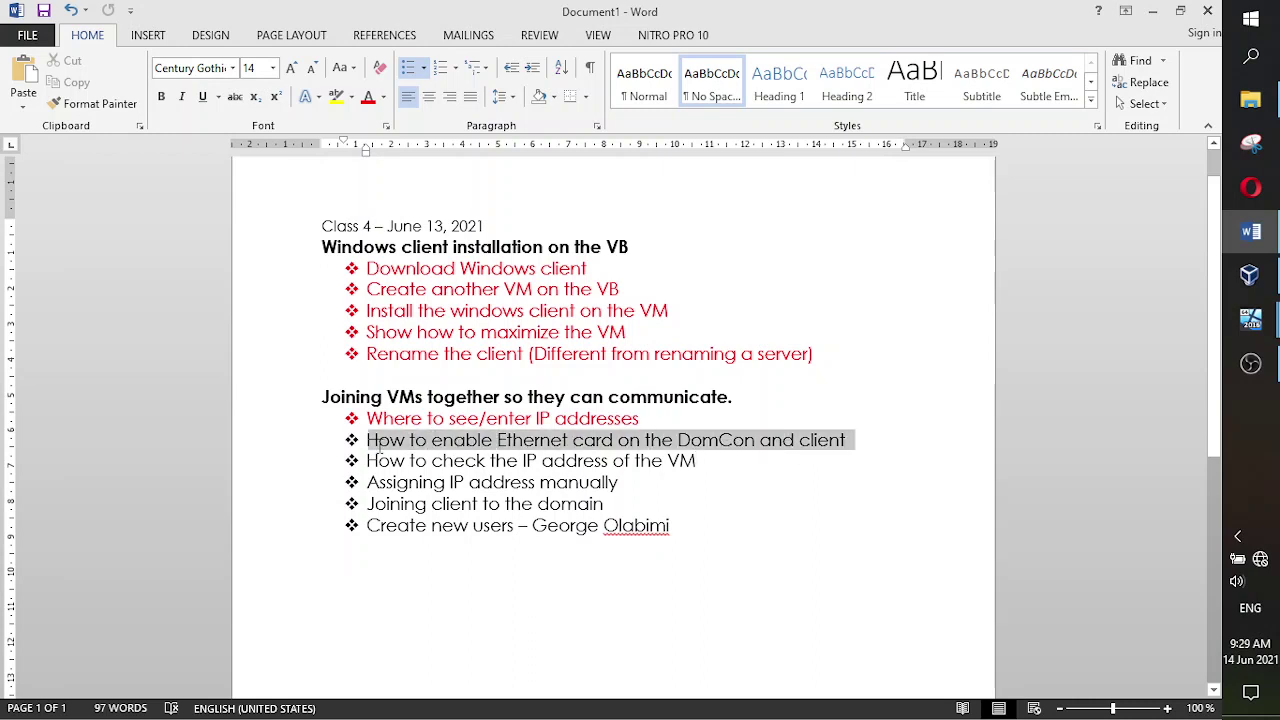
click(368, 97)
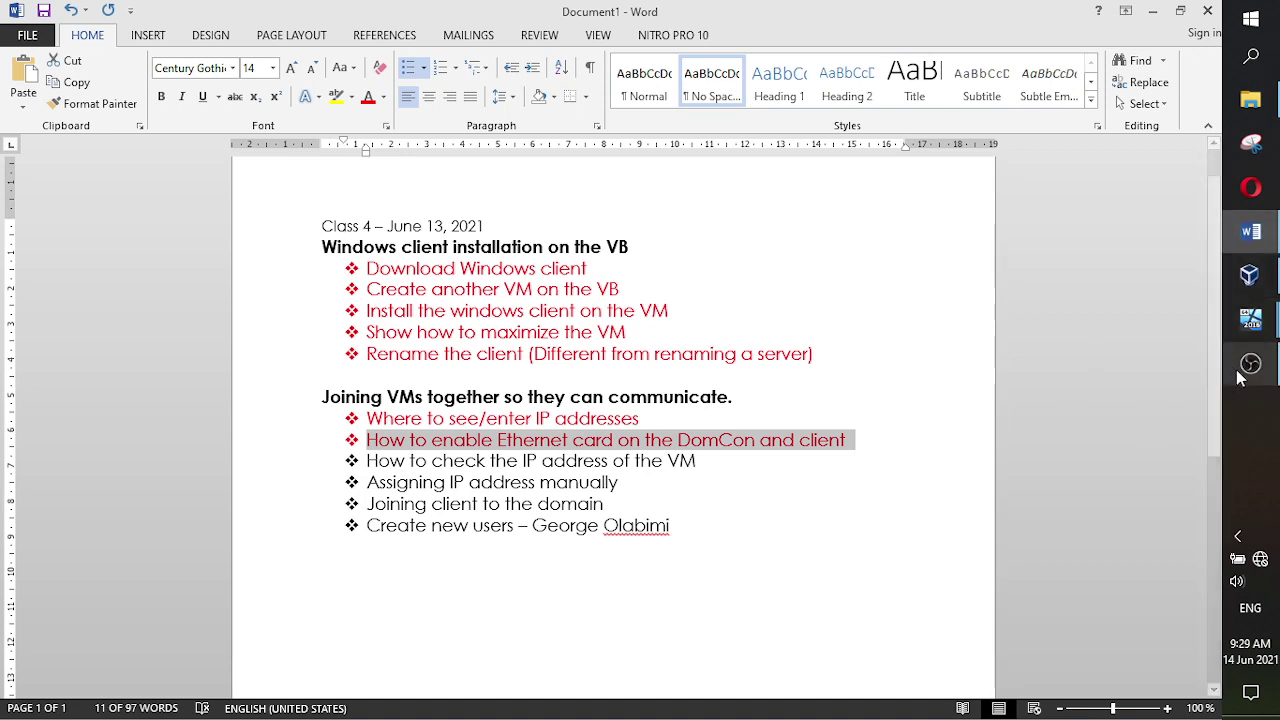
- Switch from Word to the New CLient virtual machine window
mouse_move(1252, 378)
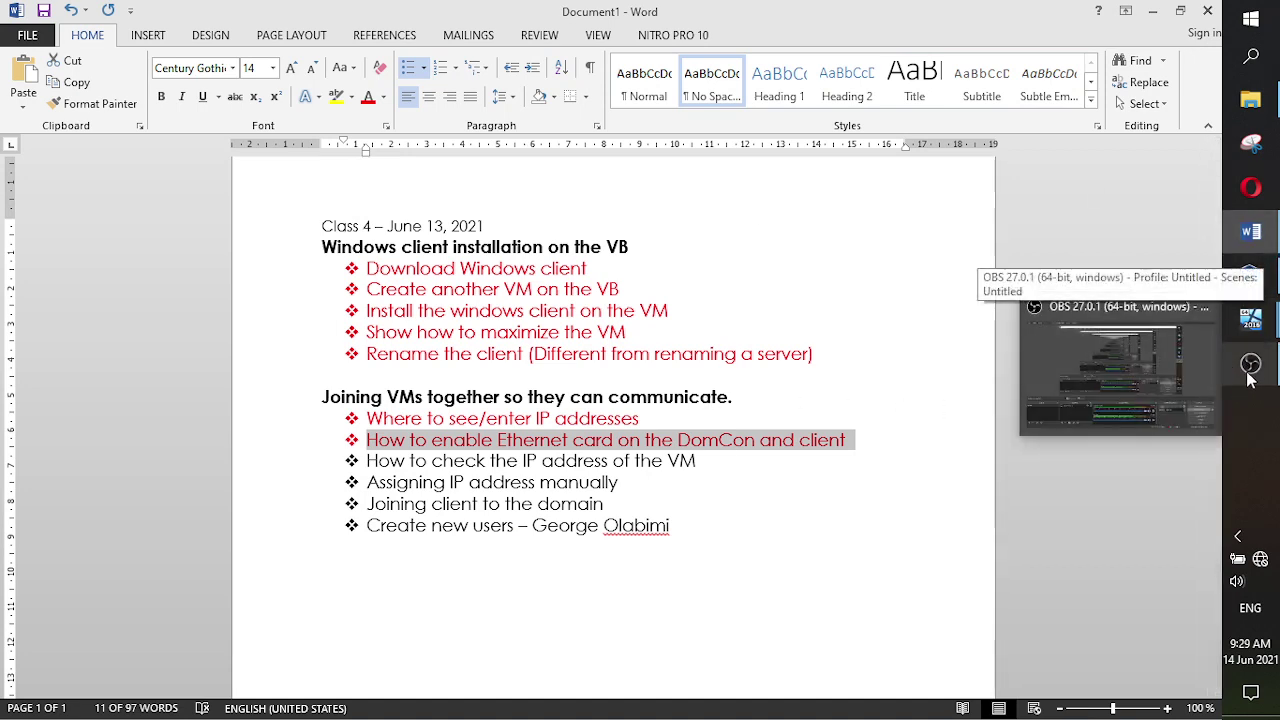
click(1252, 368)
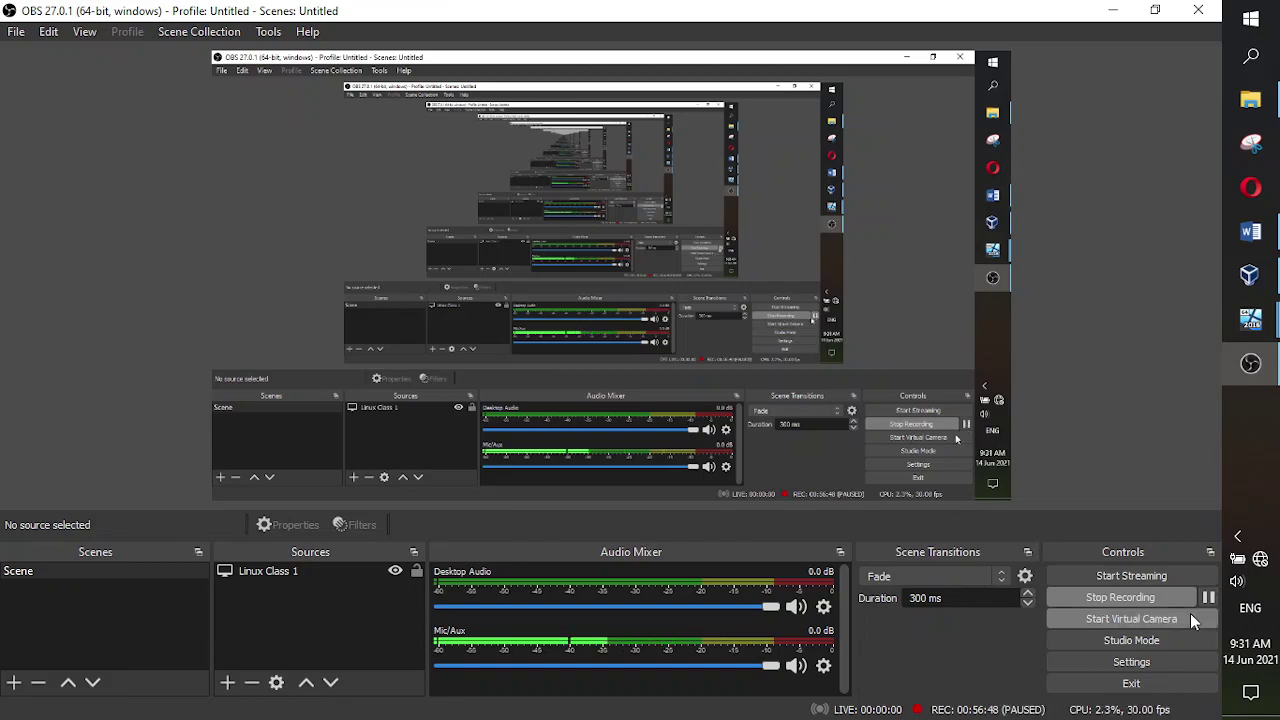
click(1251, 366)
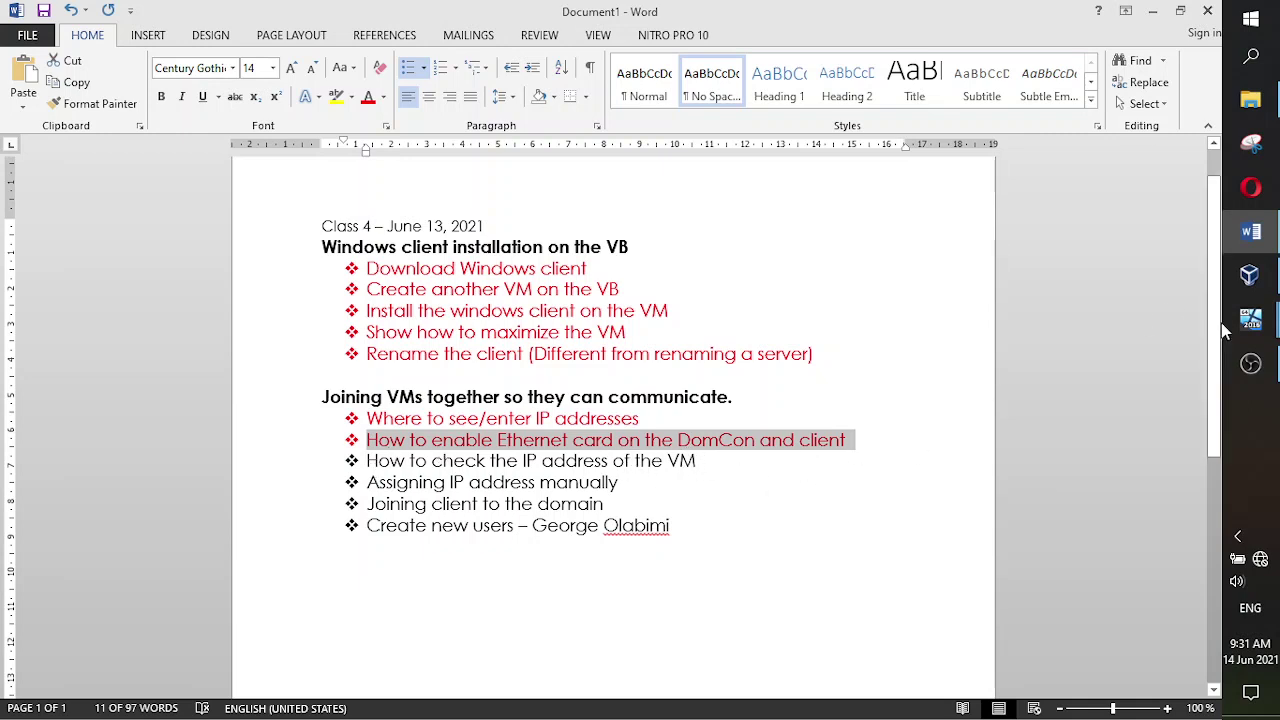
click(1250, 318)
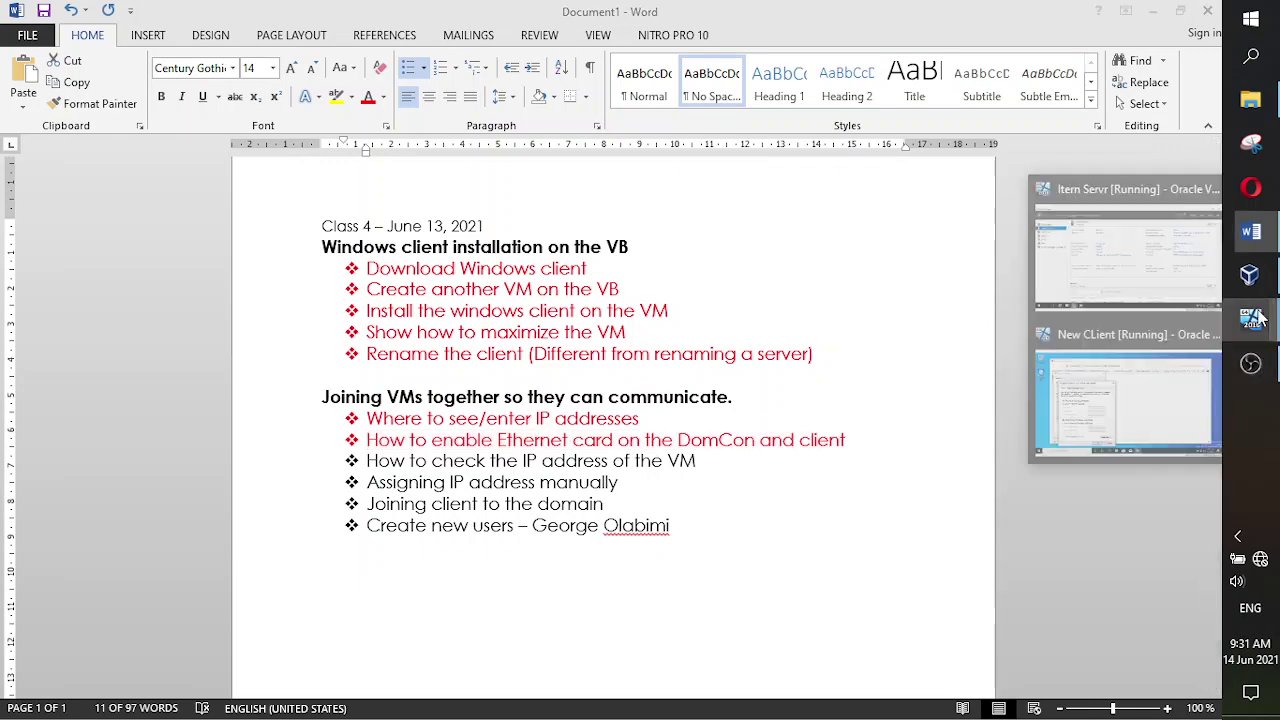
click(1120, 400)
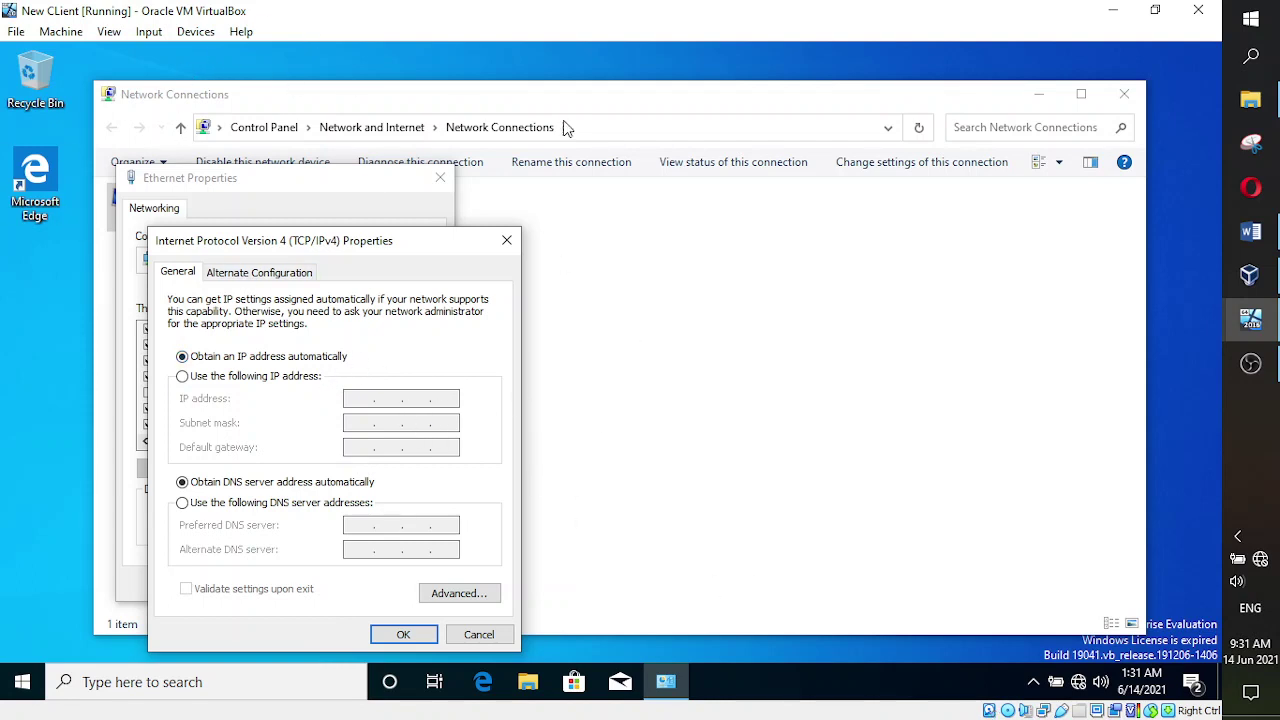
- On the Itern Servr VM, search for cmd and launch Command Prompt
mouse_move(1250, 319)
click(1180, 270)
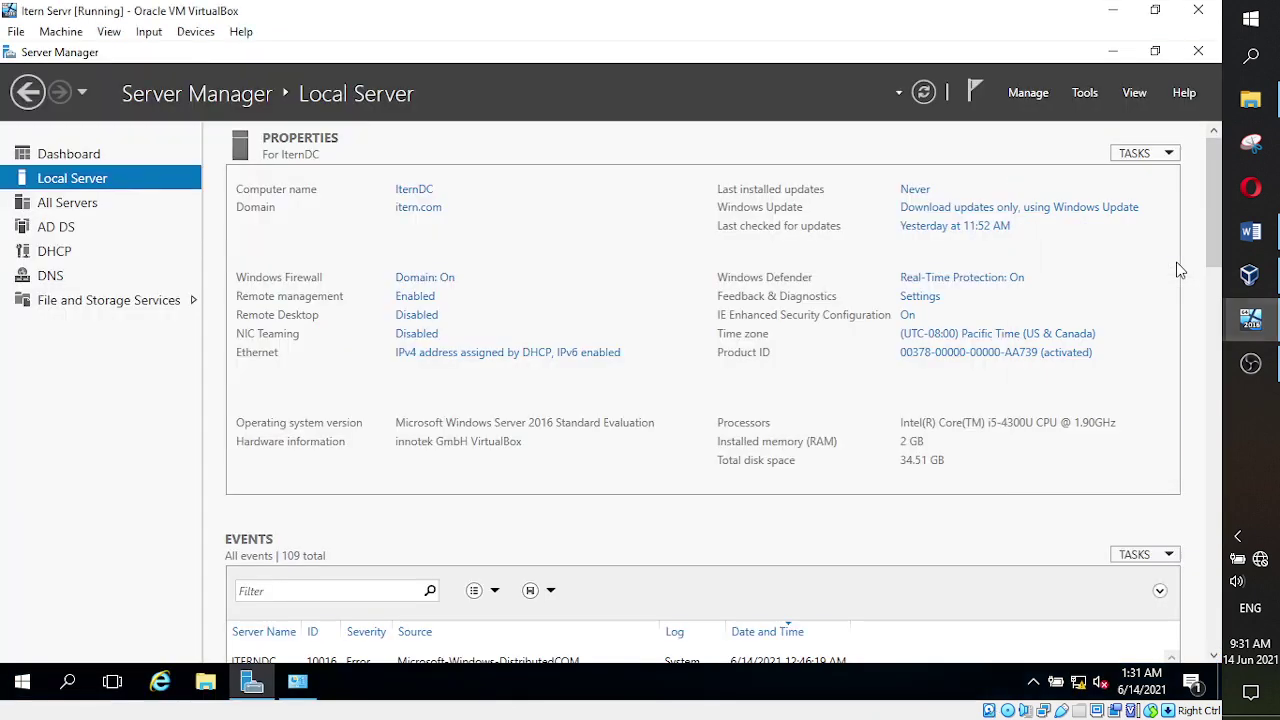
click(297, 683)
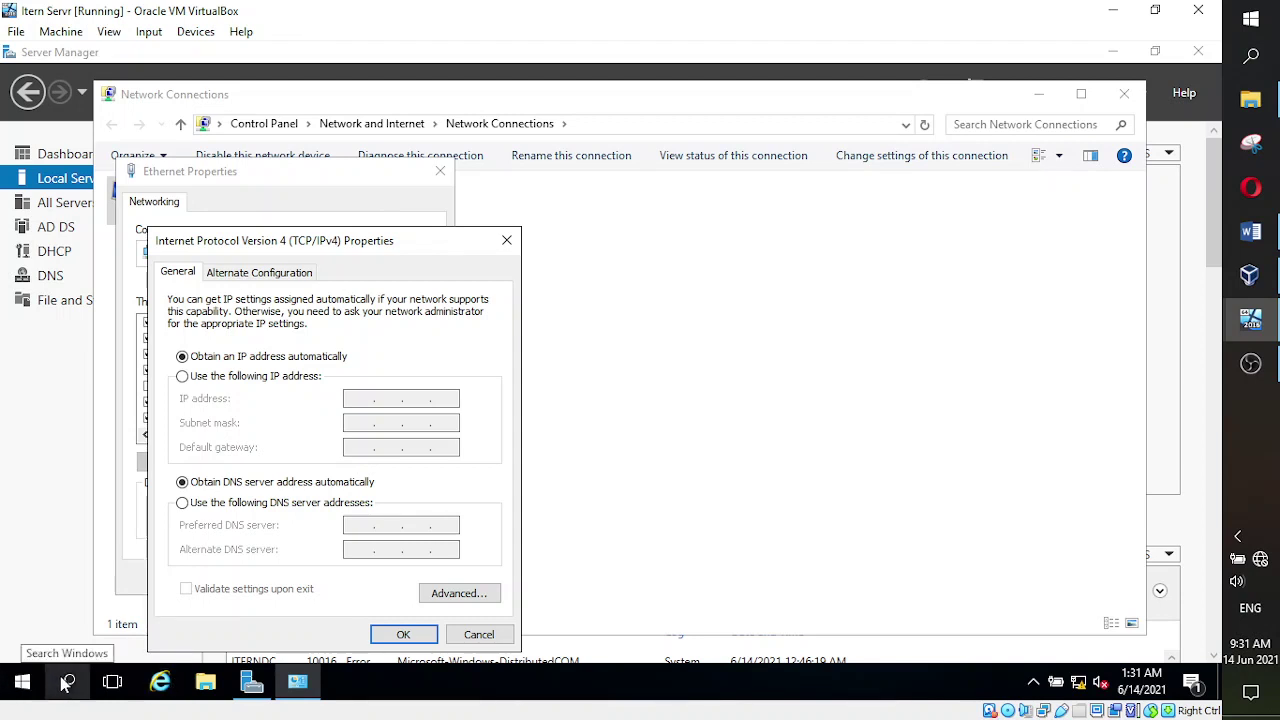
click(62, 686)
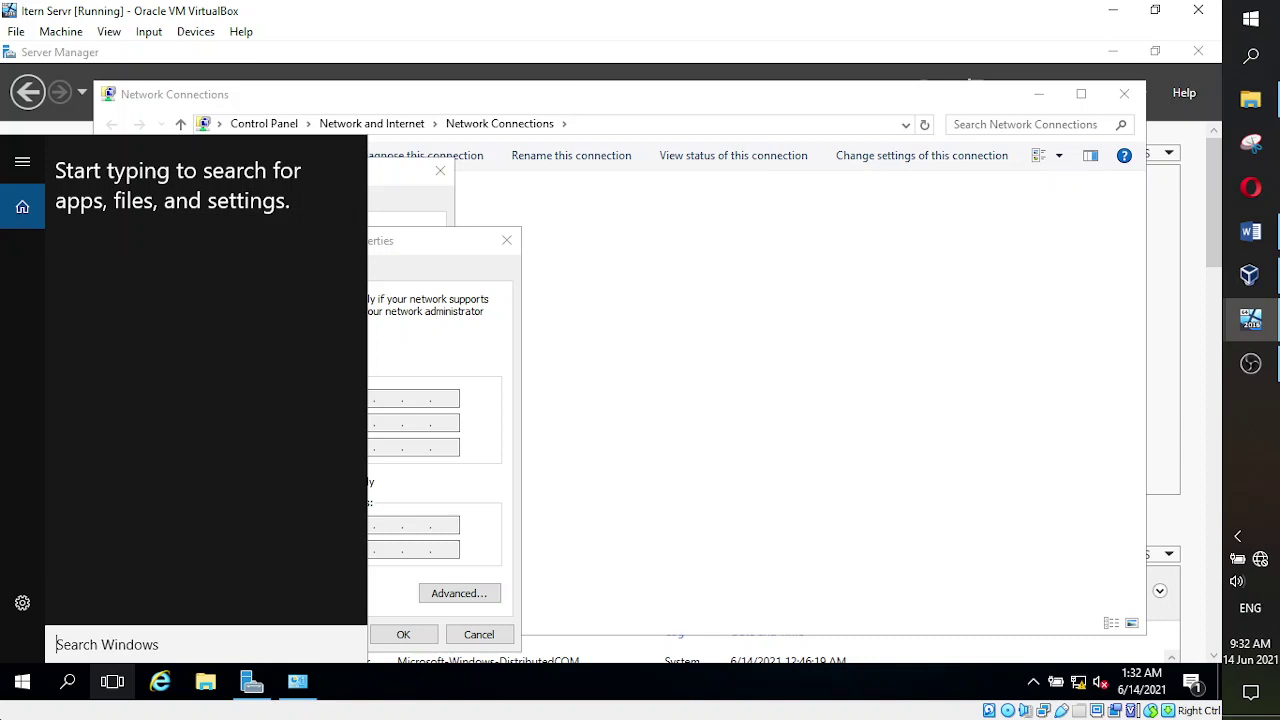
text(cmd)
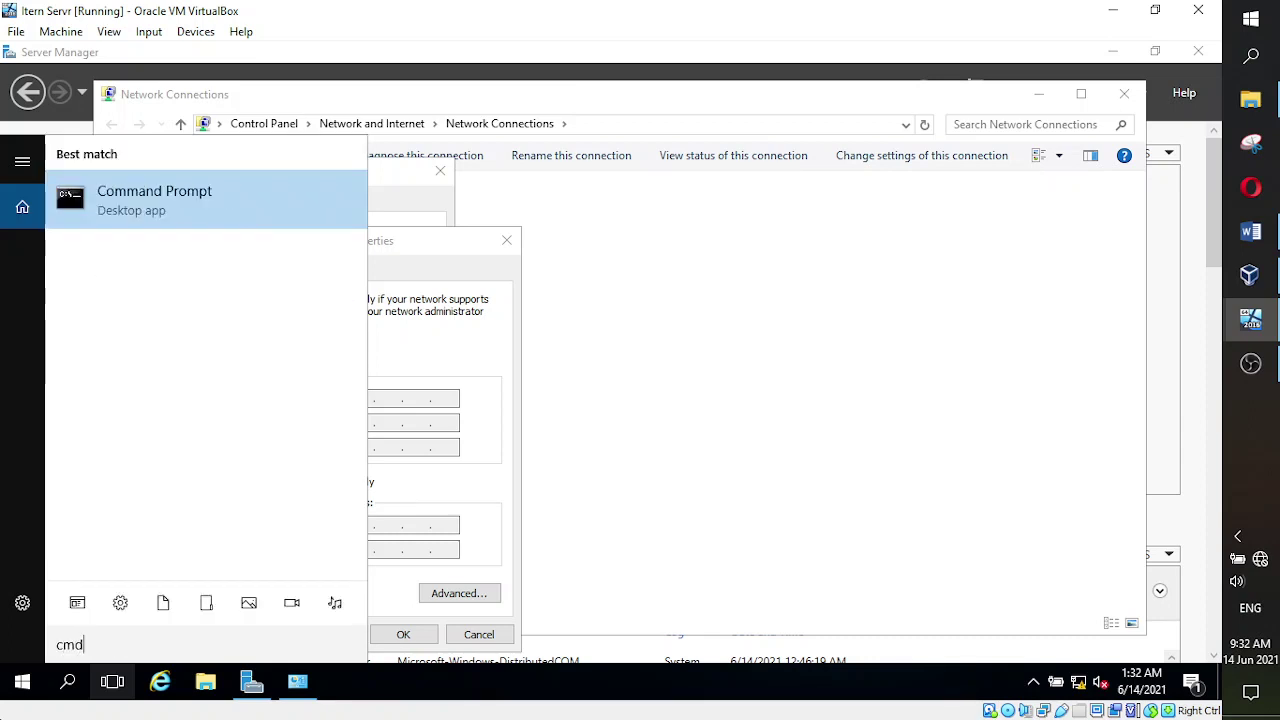
click(114, 209)
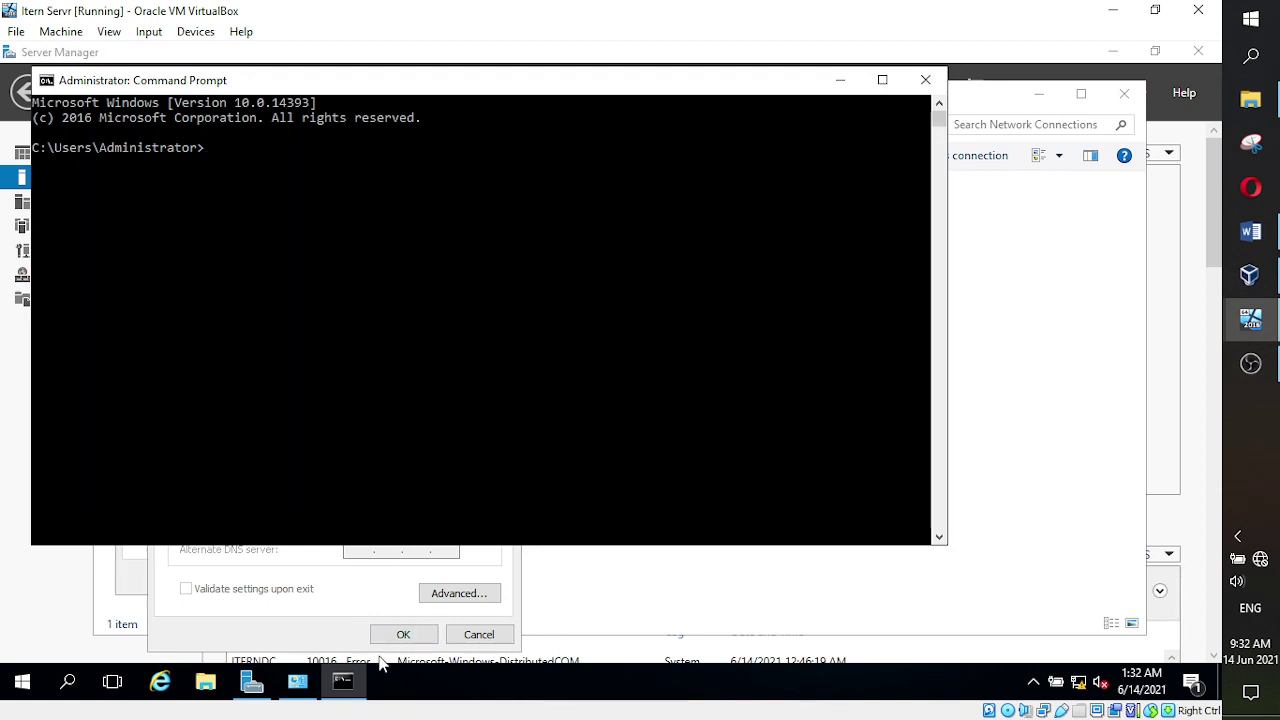
right_click(343, 683)
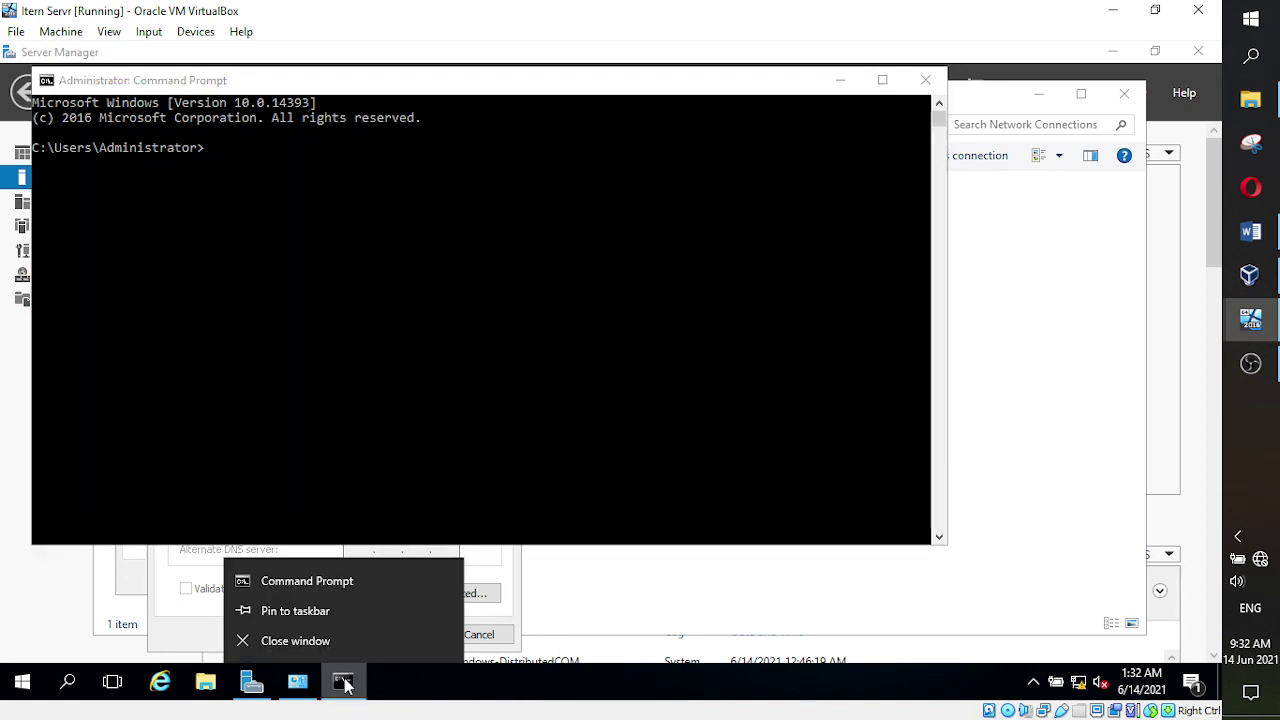
click(319, 616)
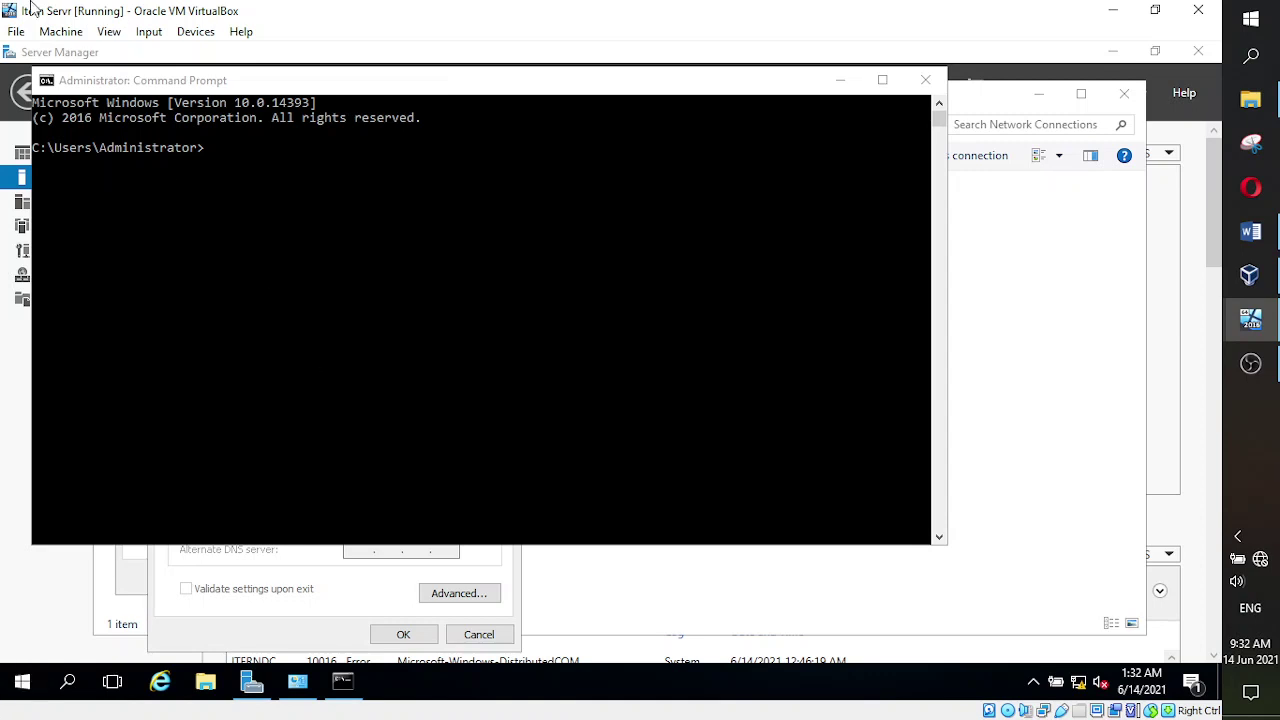
- Run ipconfig and highlight the server's IPv4 address 10.0.2.15
click(338, 88)
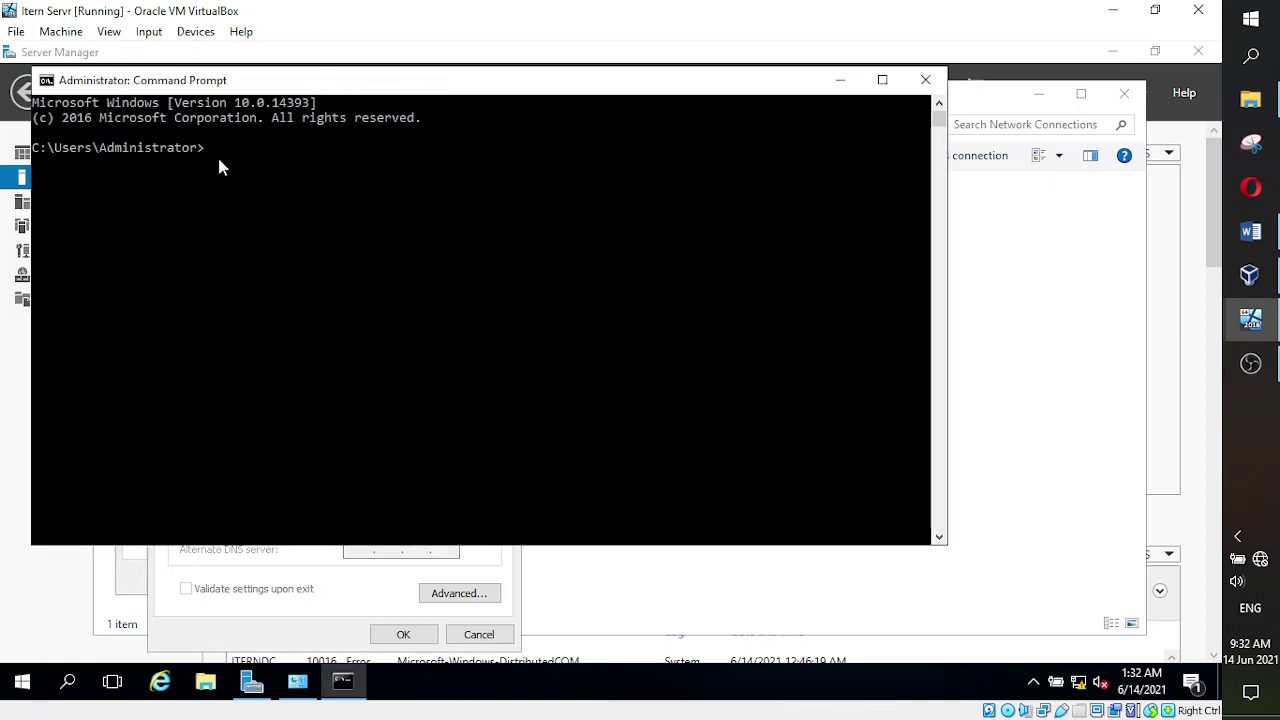
text(ipconfig)
key(Return)
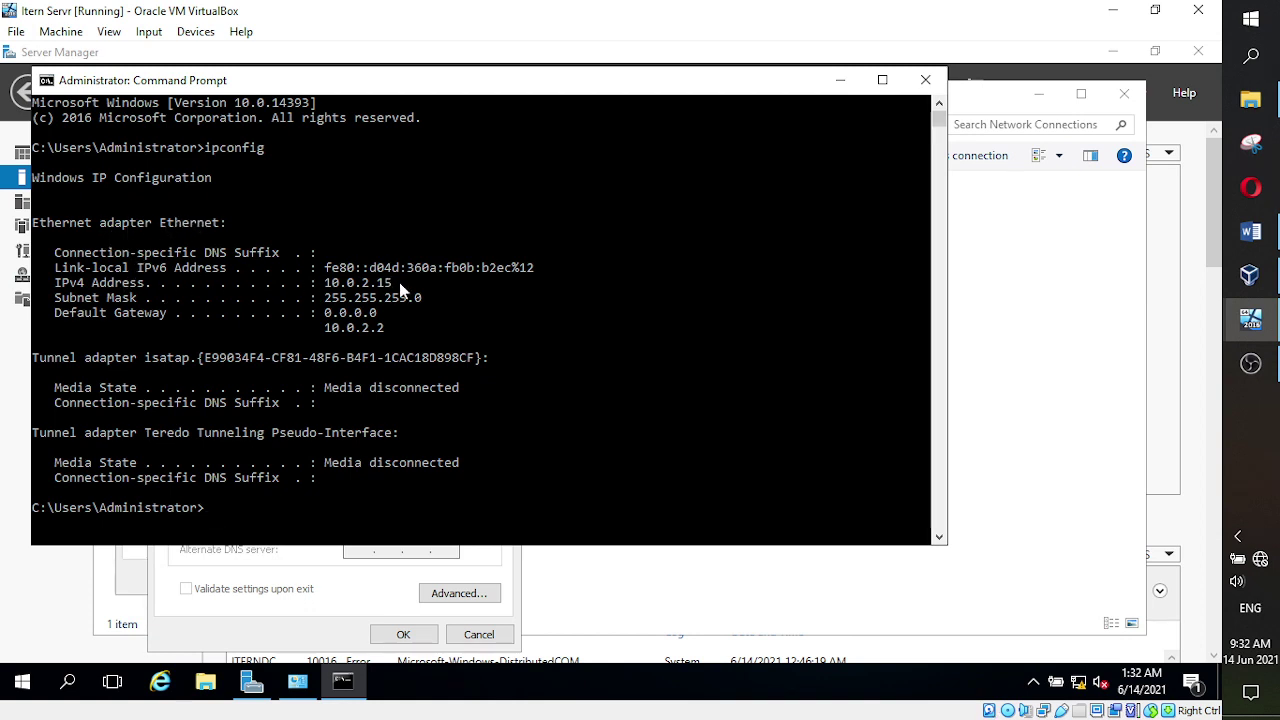
drag(403, 284, 328, 290)
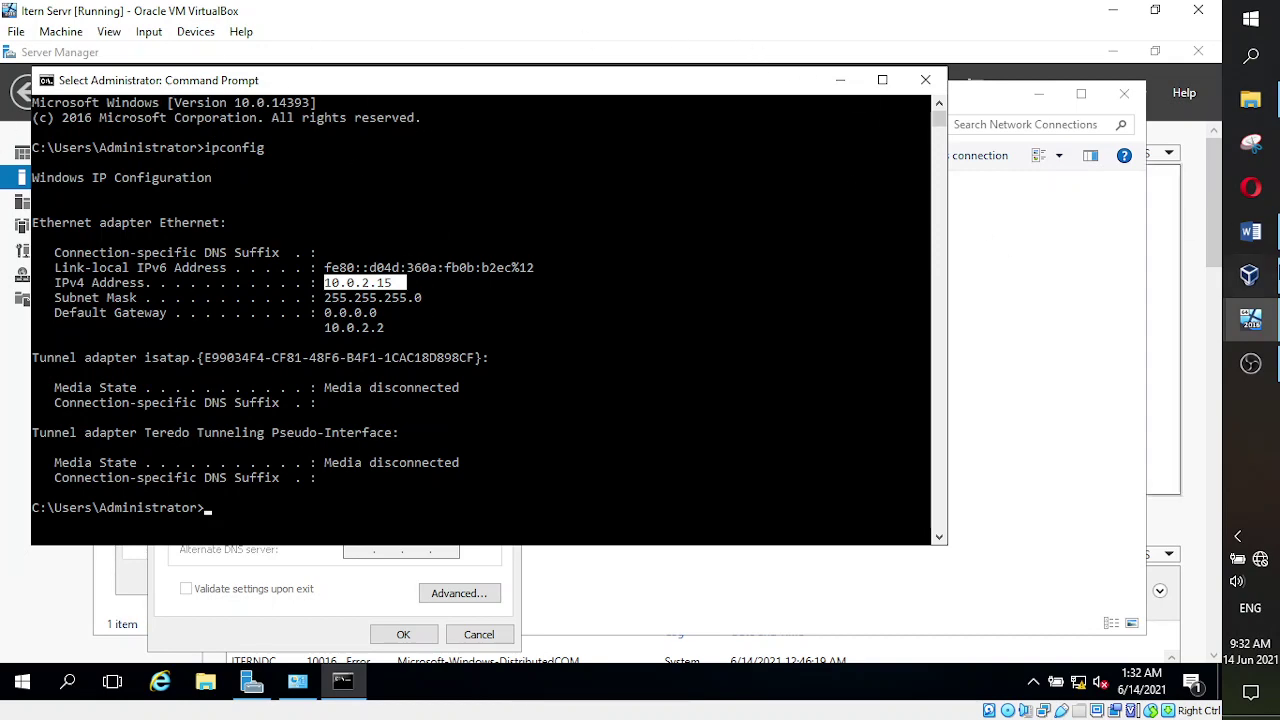
- On the New CLient VM, search for cmd and launch Command Prompt
mouse_move(1250, 320)
click(1158, 380)
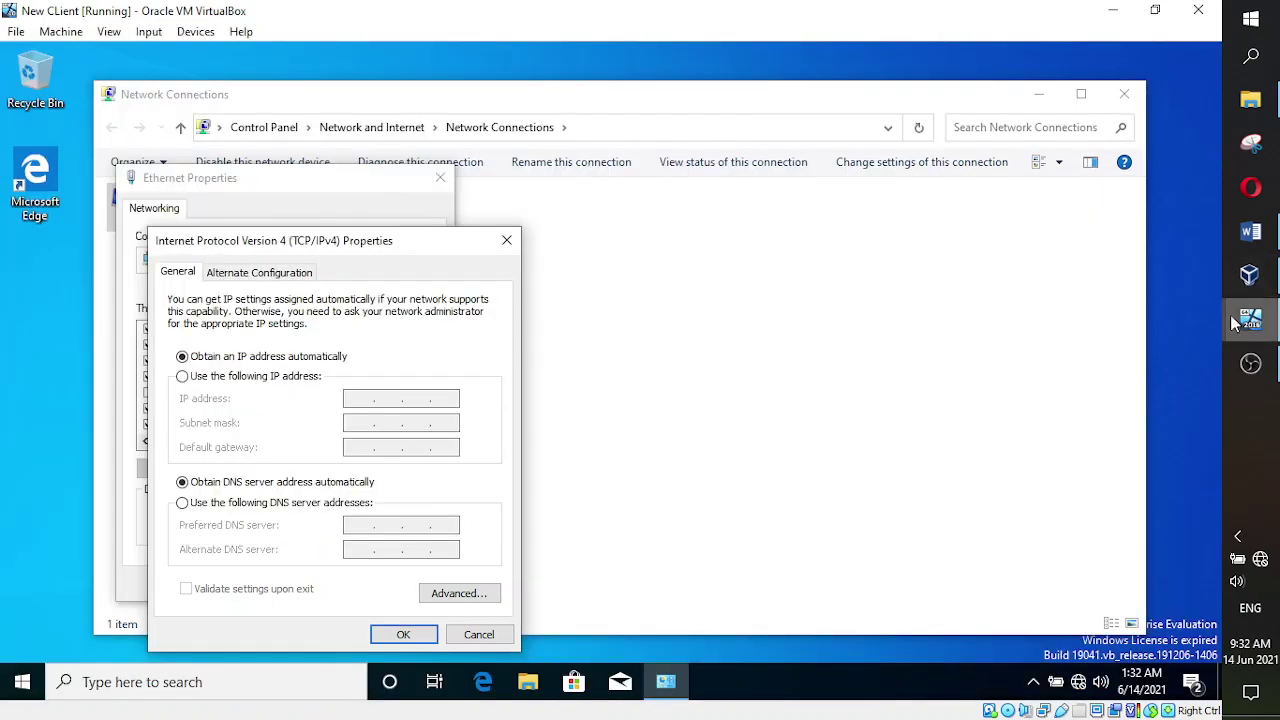
click(88, 685)
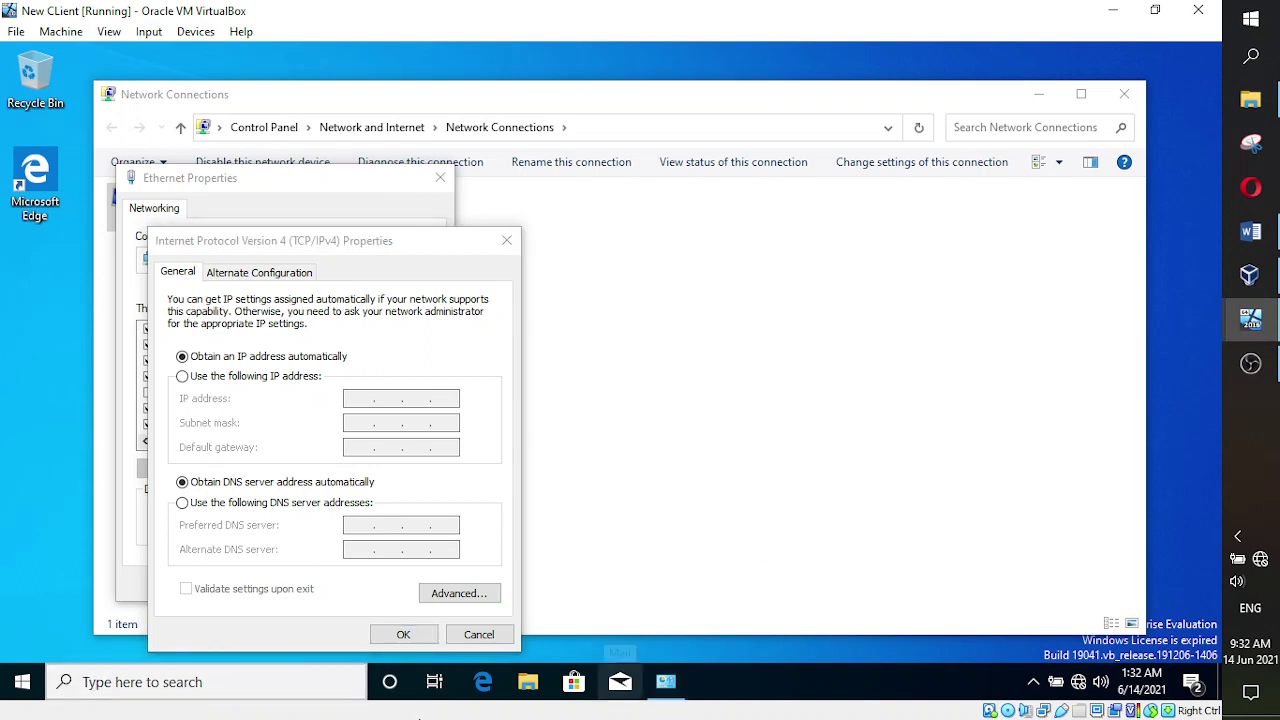
text(cmd)
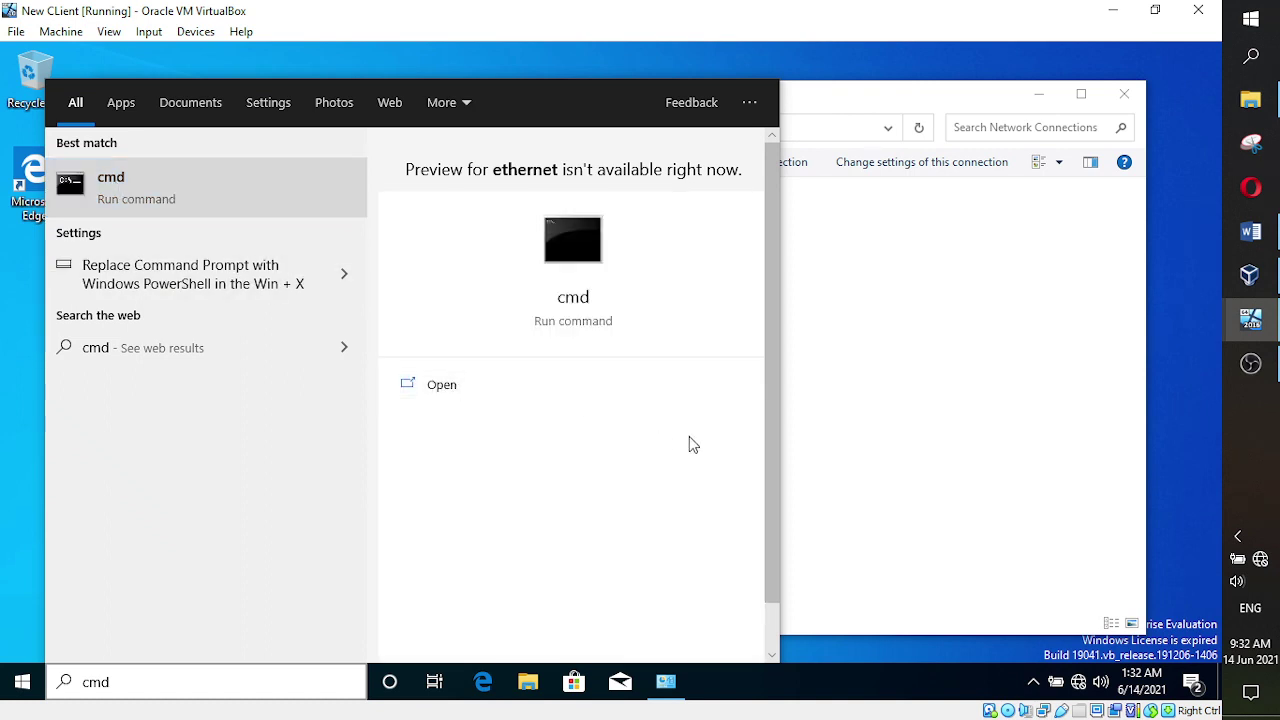
click(846, 563)
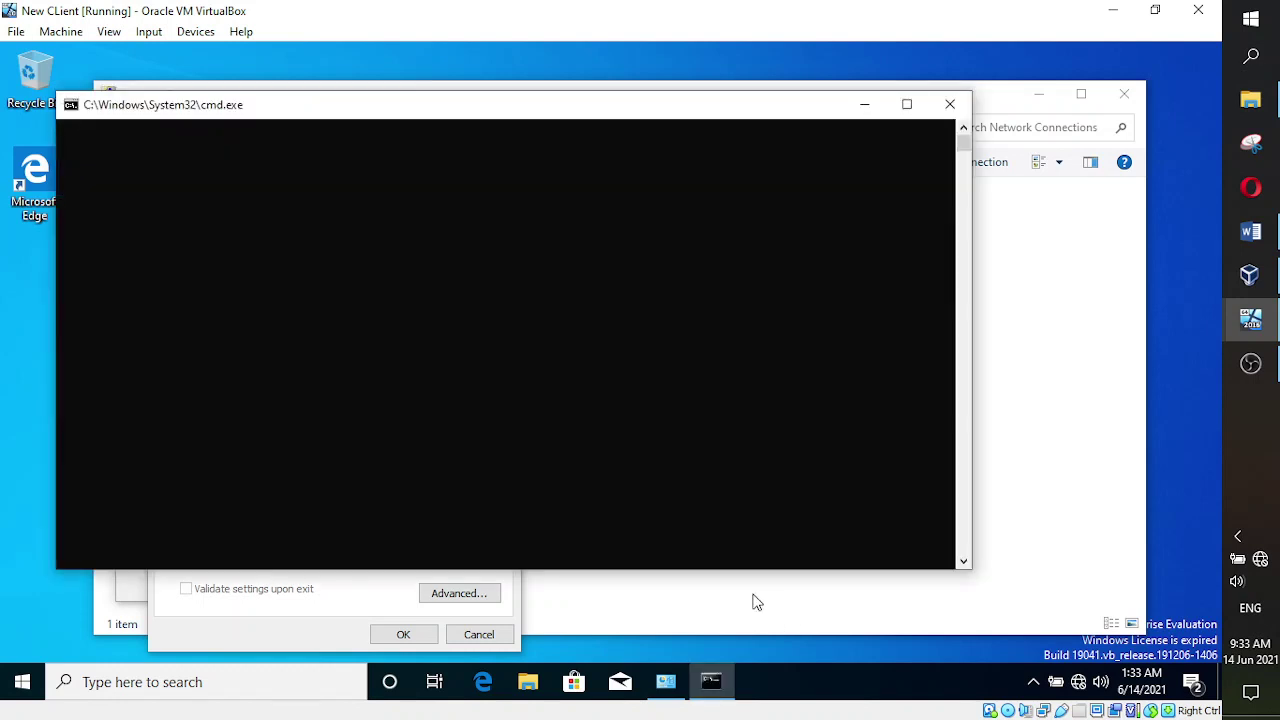
mouse_move(710, 686)
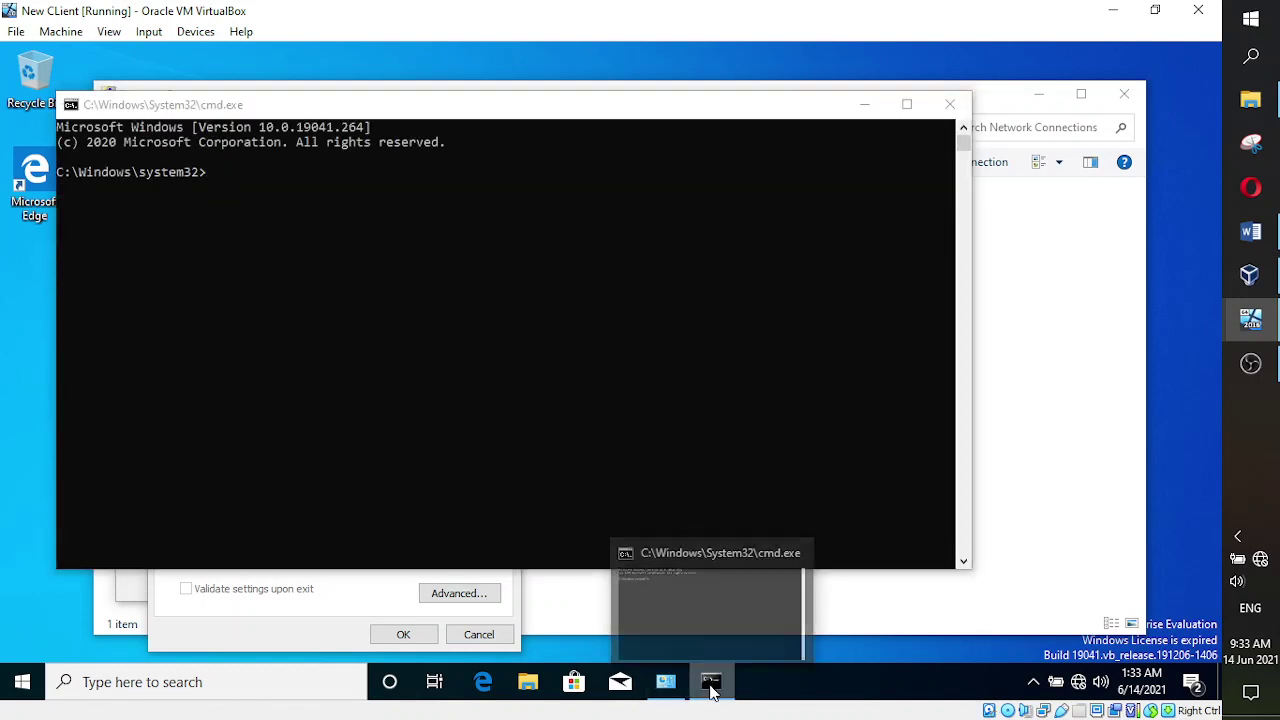
right_click(710, 680)
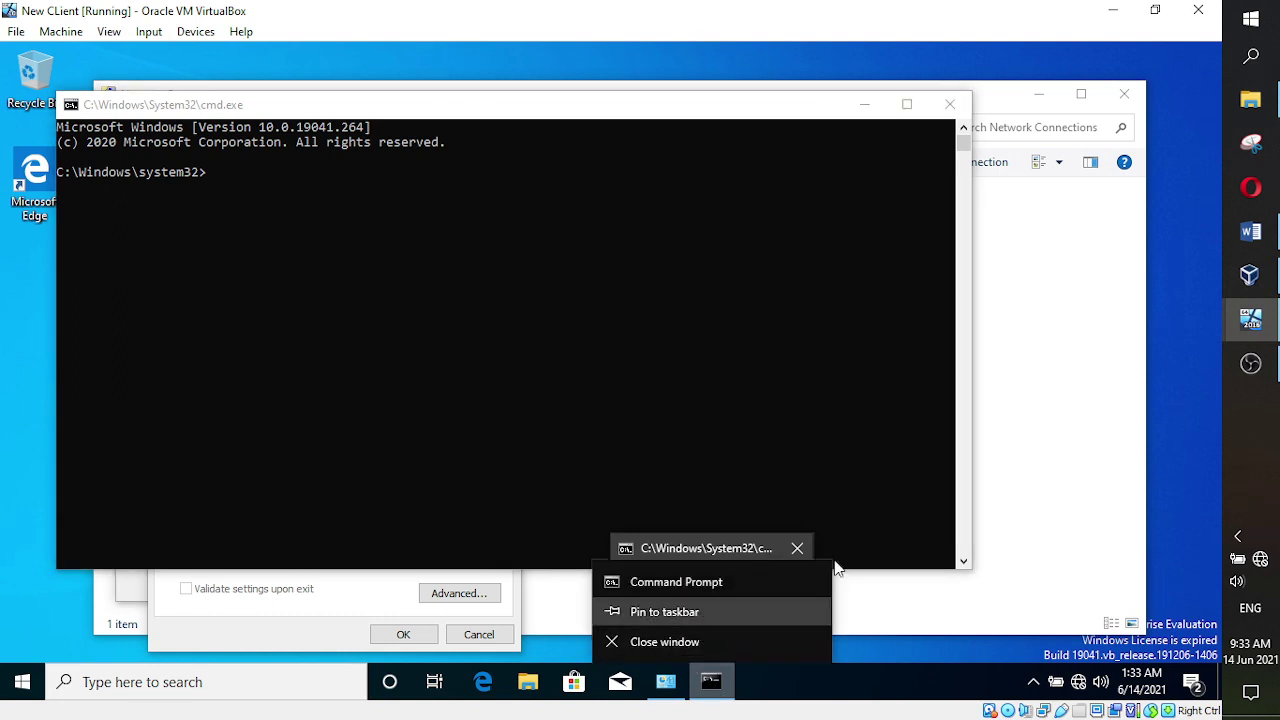
- Run ipconfig and highlight the client's IPv4 address 192.168.56.110
click(256, 182)
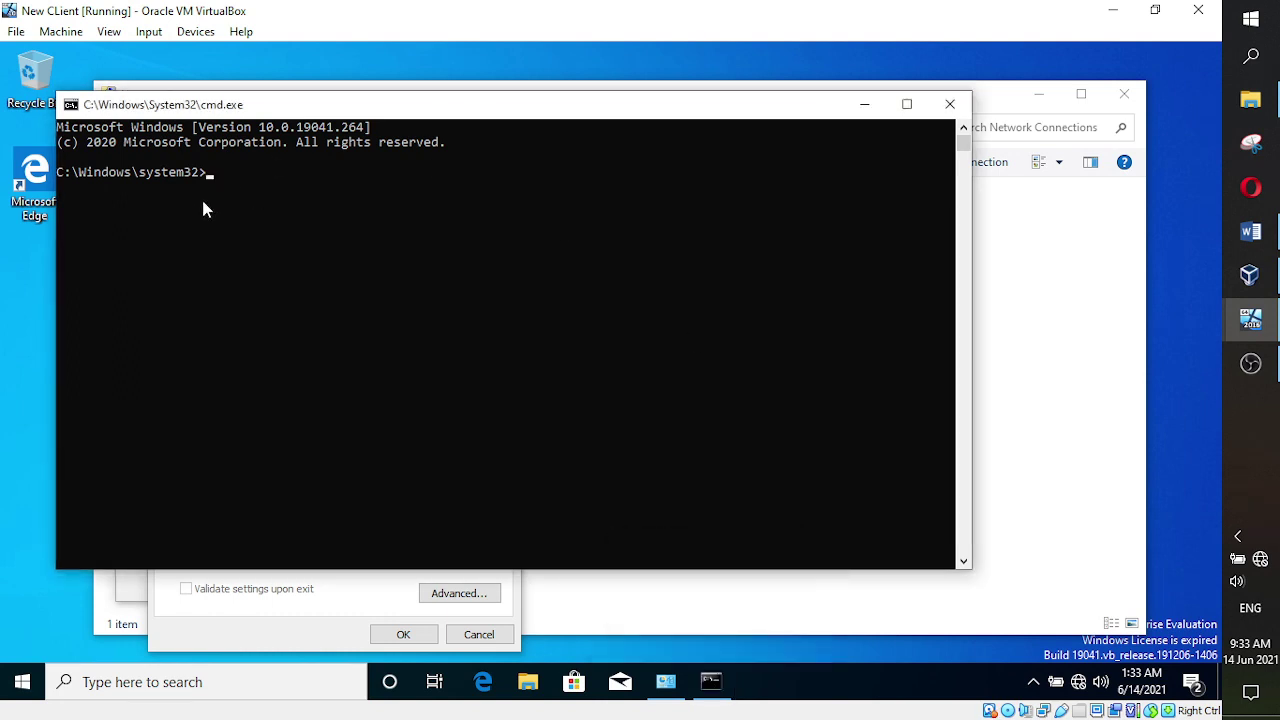
text(ipconfig)
key(Return)
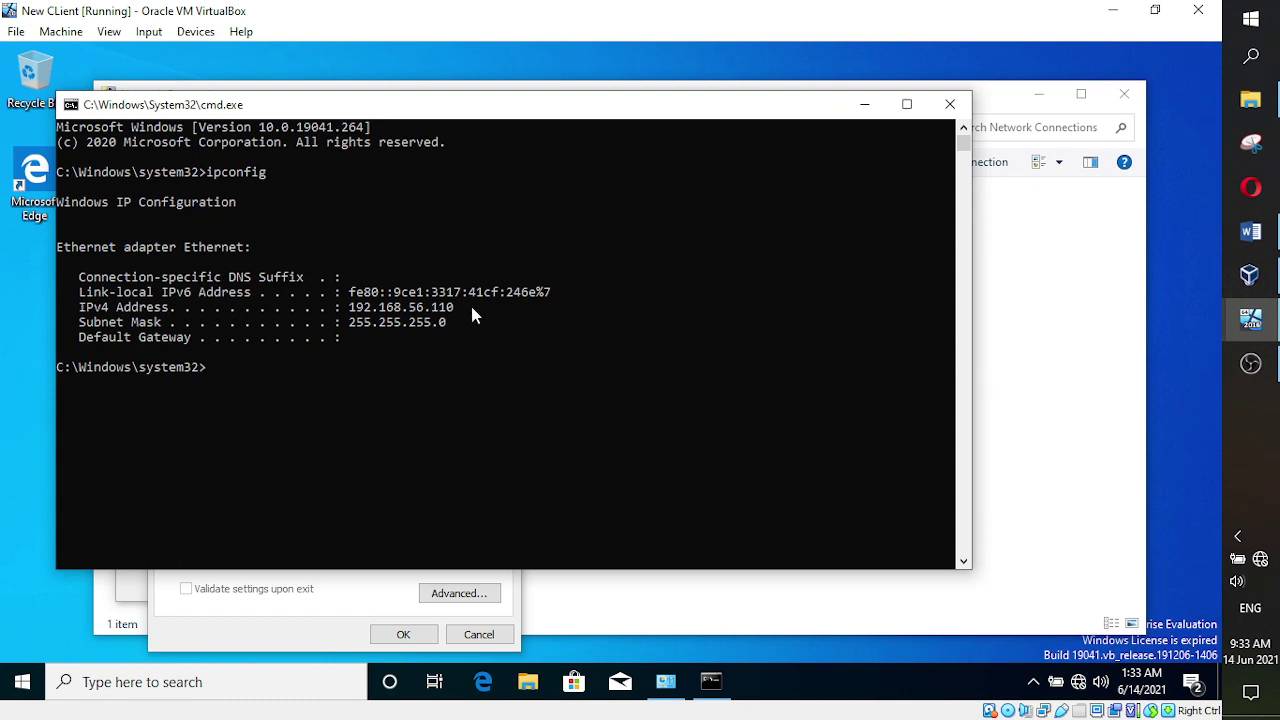
drag(458, 311, 350, 313)
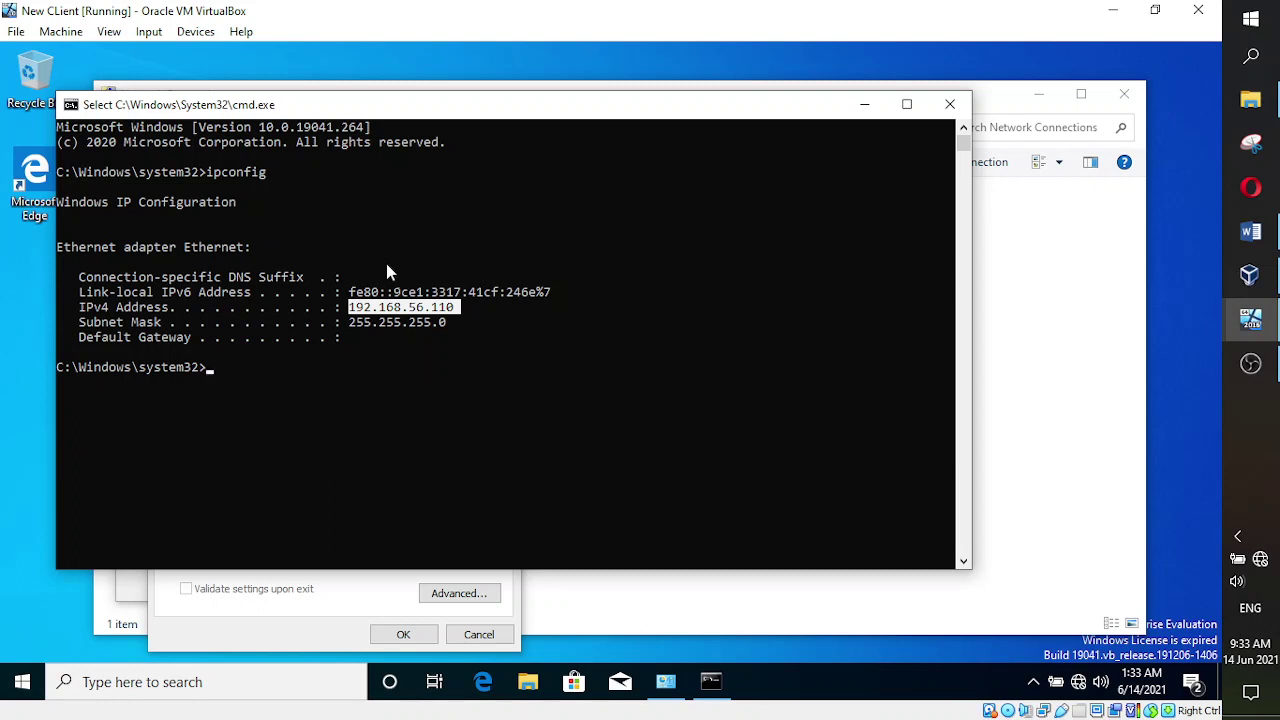
- Re-highlight the client's 192.168.56.110 address and flip to the server VM to compare
click(443, 337)
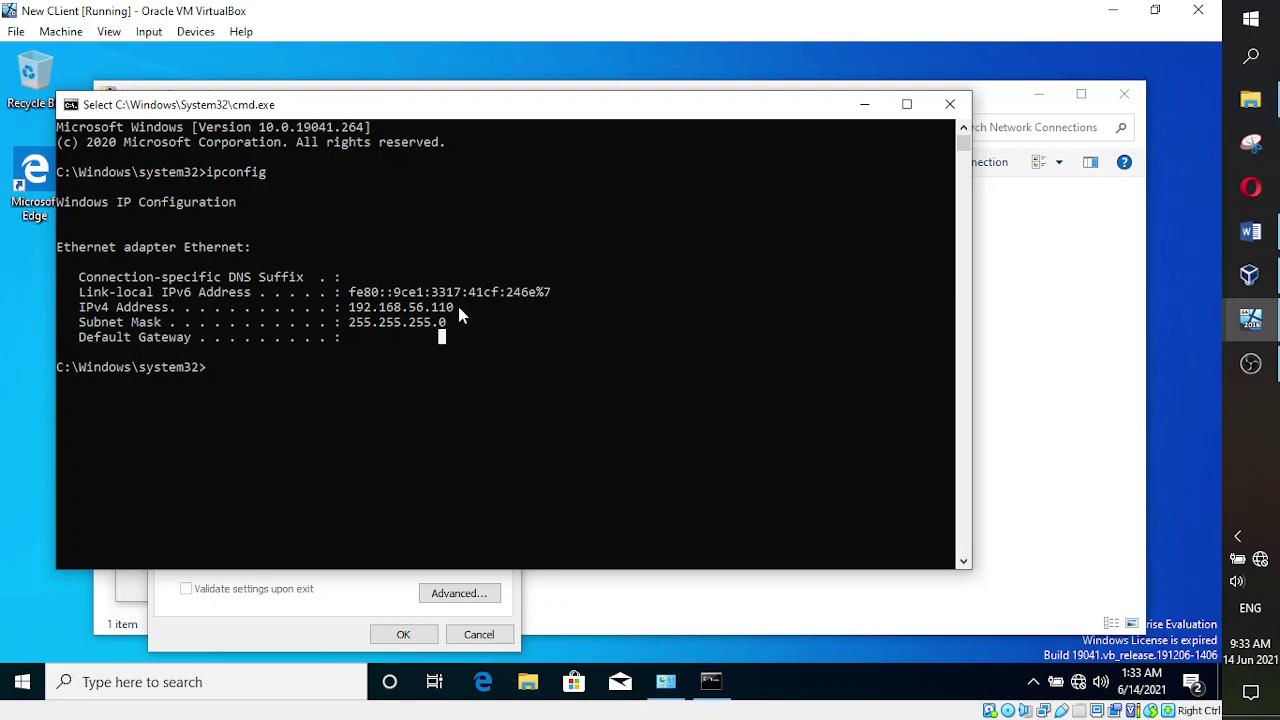
drag(459, 309, 350, 312)
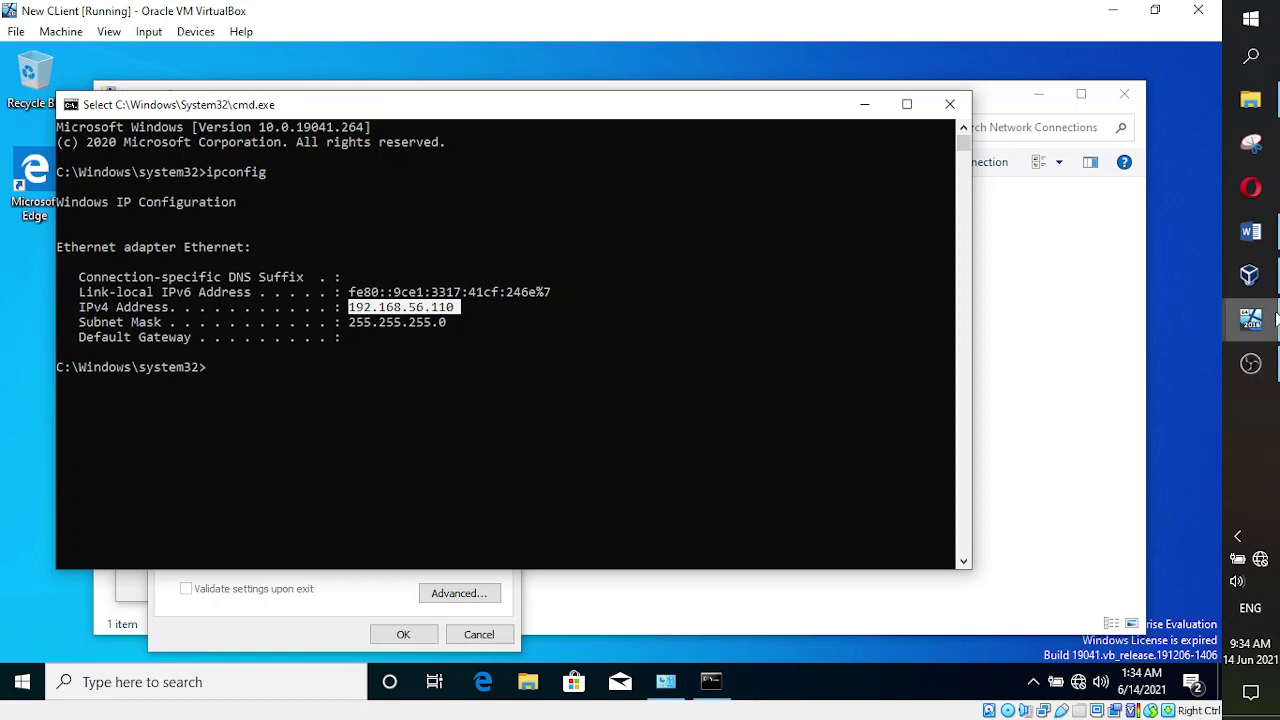
mouse_move(1250, 320)
click(1155, 278)
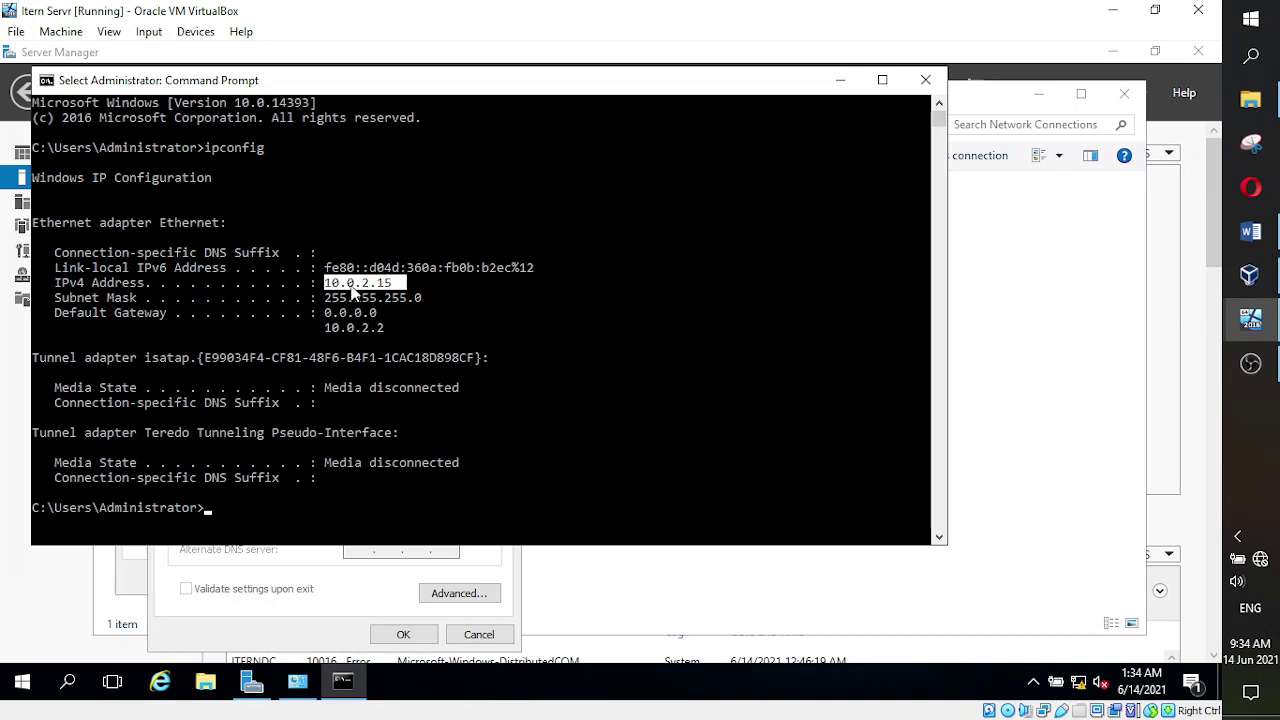
click(1250, 363)
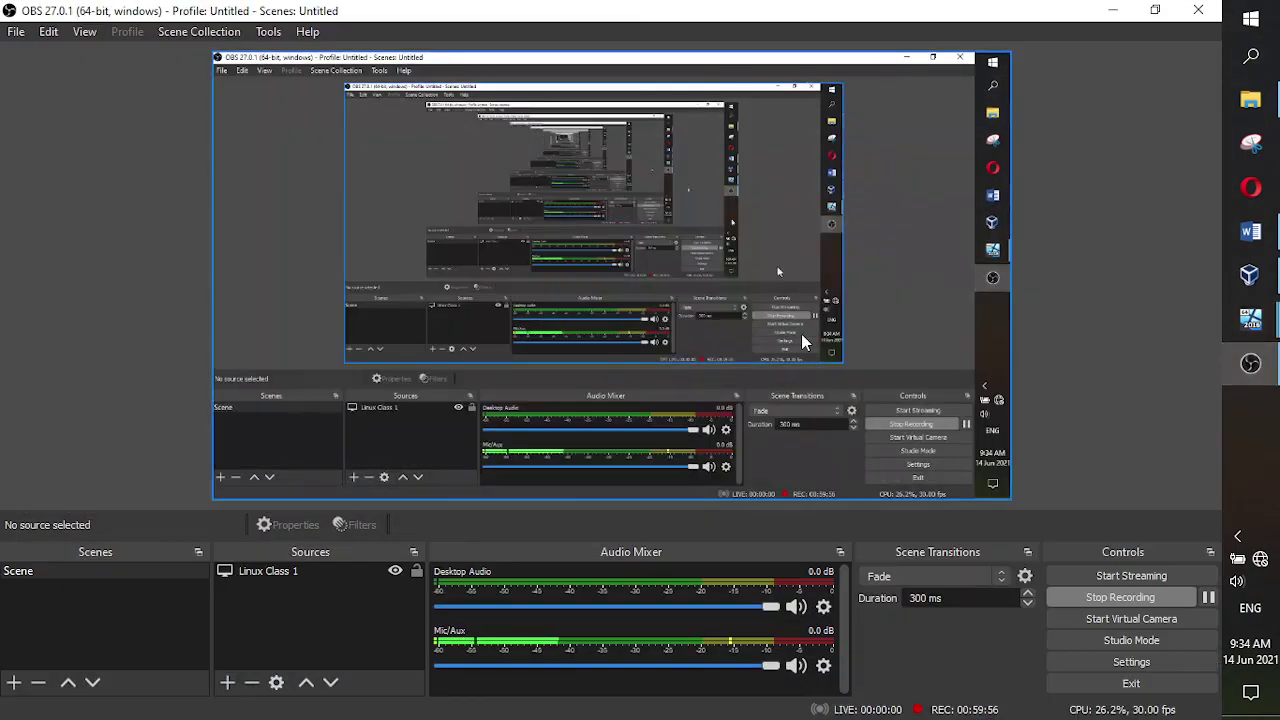
click(1266, 366)
click(1244, 330)
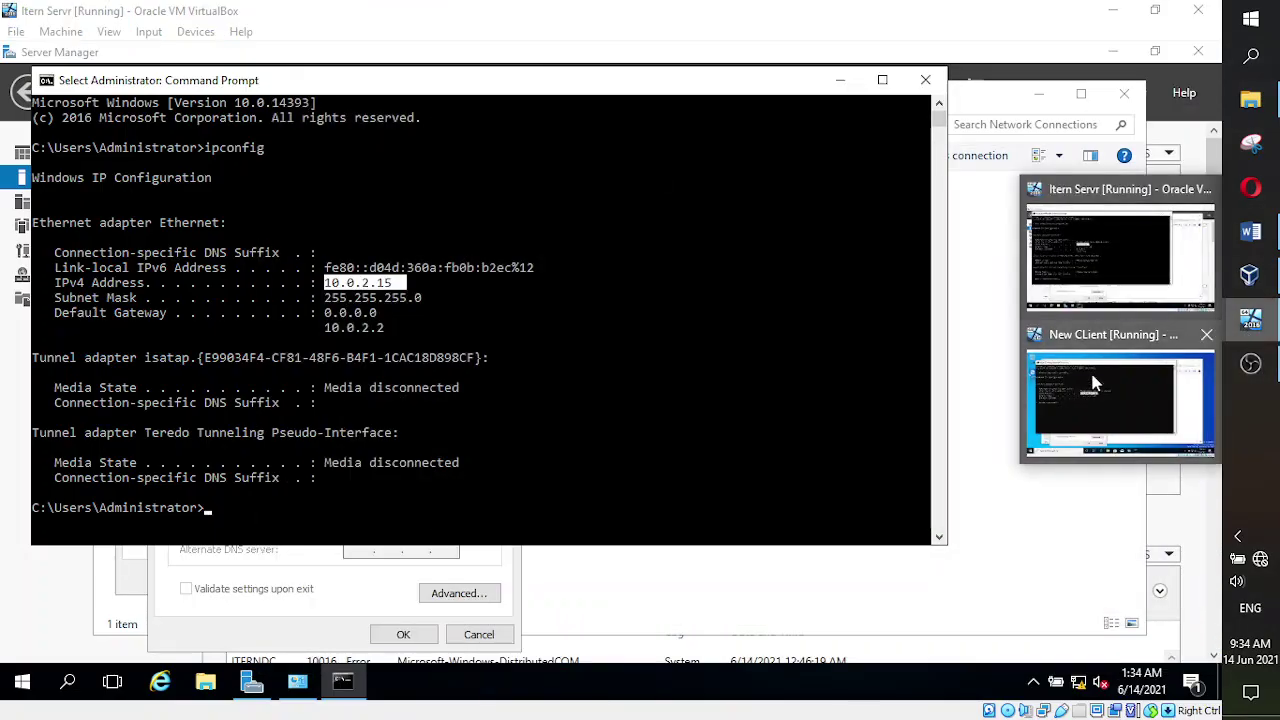
click(1090, 384)
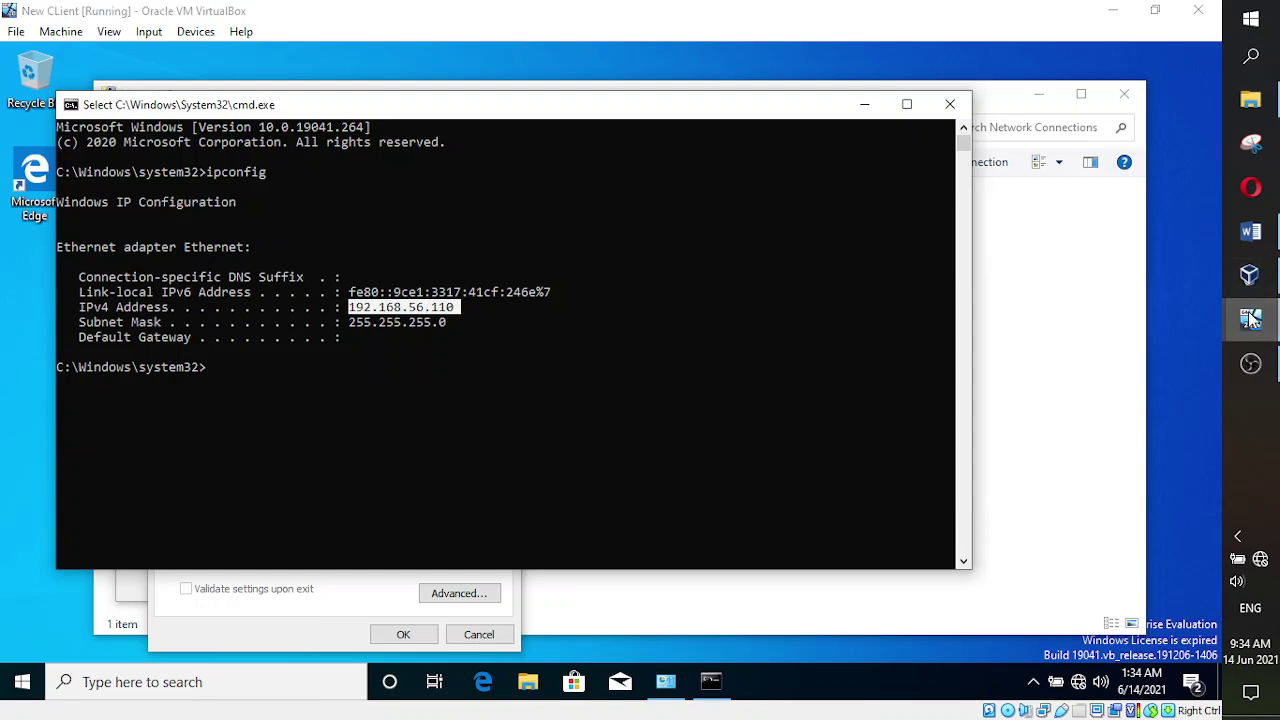
- Switch between the server and client VM windows, then return to the Word notes
mouse_move(1250, 318)
click(1131, 274)
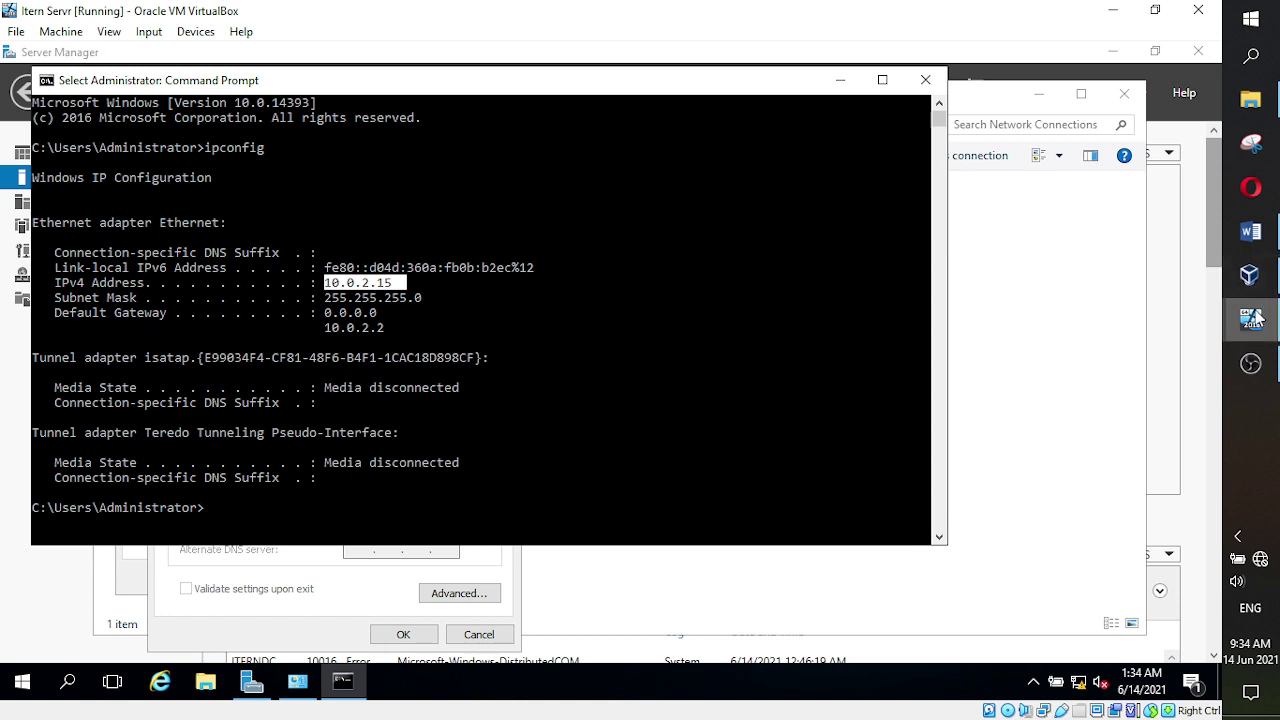
mouse_move(1250, 275)
click(1130, 272)
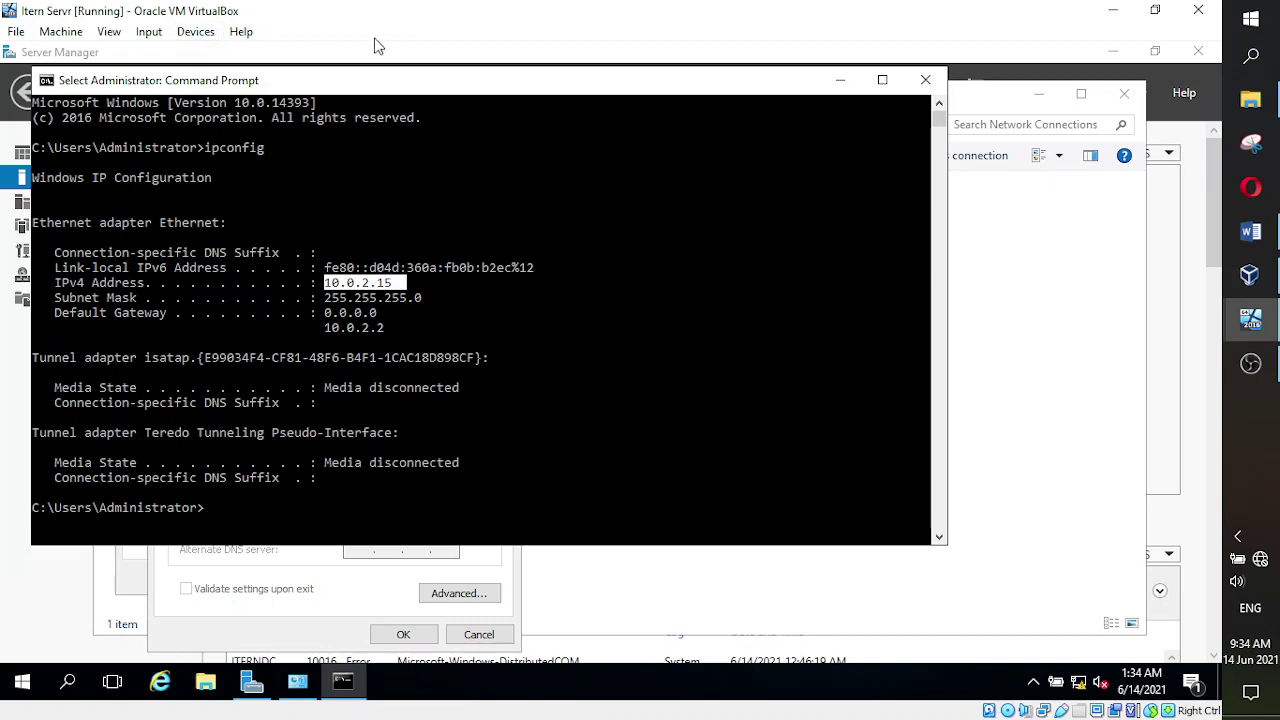
mouse_move(1262, 330)
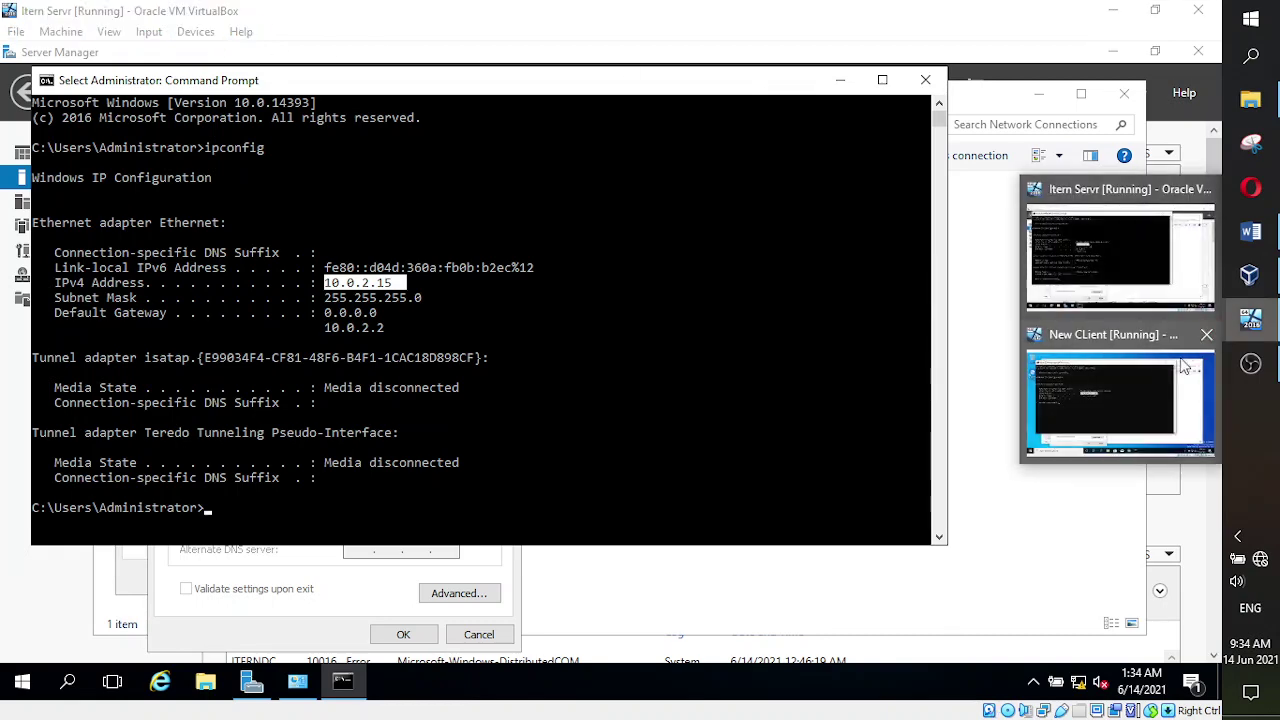
click(1163, 374)
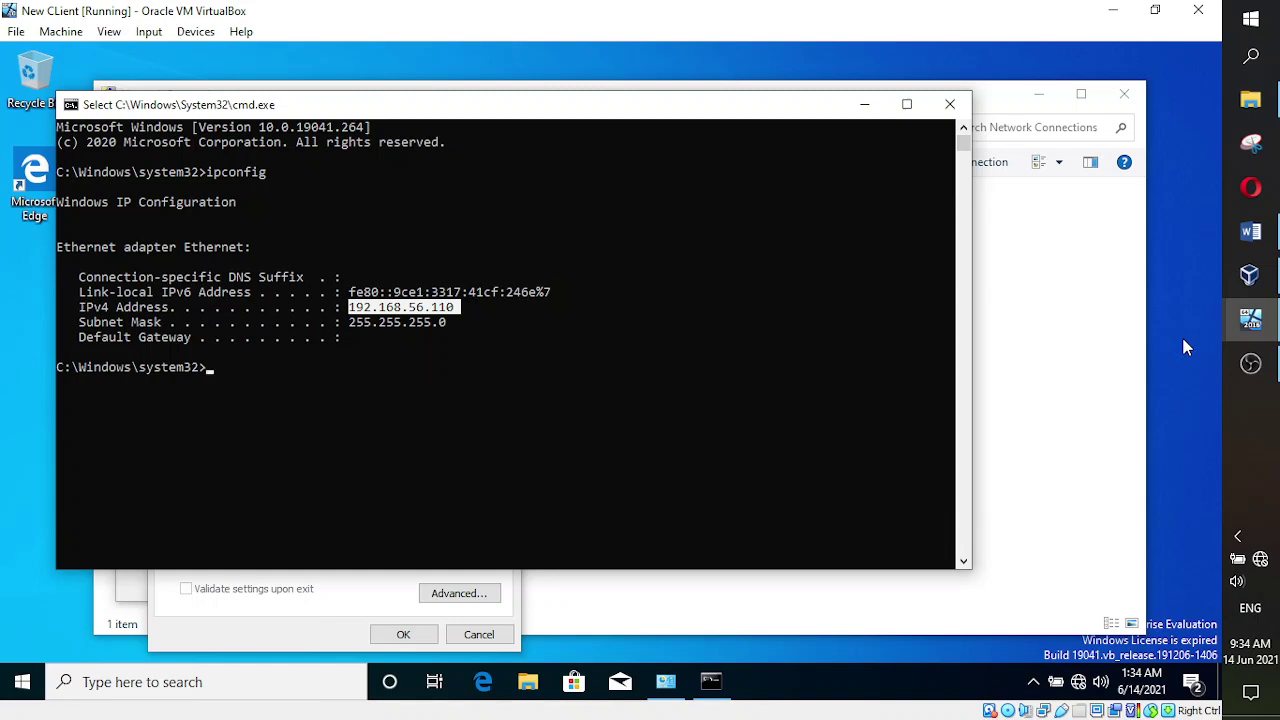
mouse_move(1251, 320)
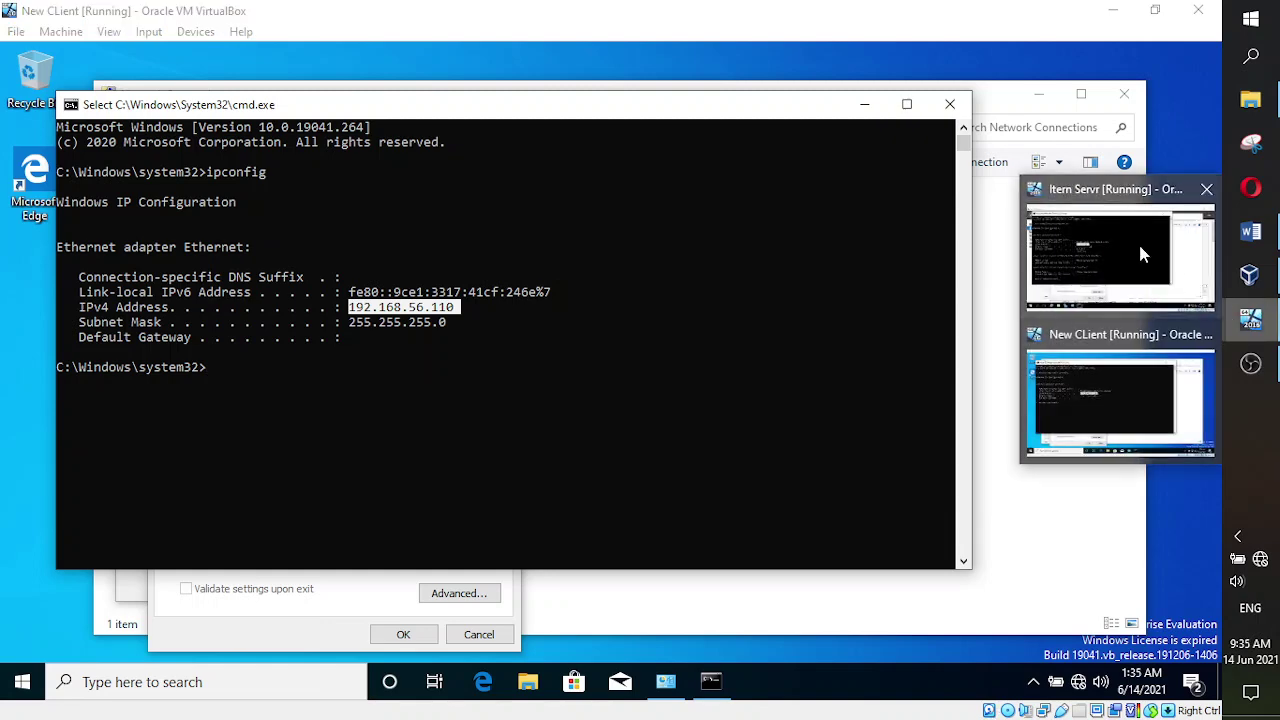
mouse_move(1140, 247)
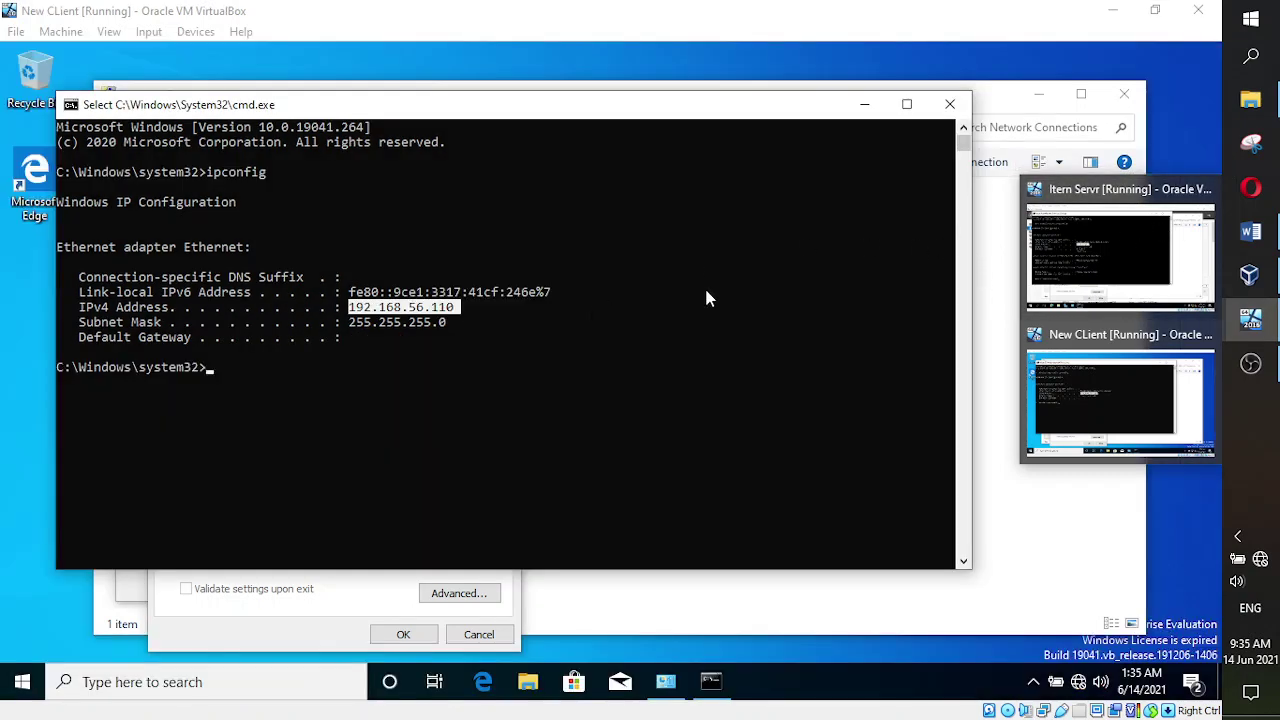
click(1251, 232)
- Below the bullet list, insert a one-row, four-column table on a new line
scroll(738, 453, down, 2)
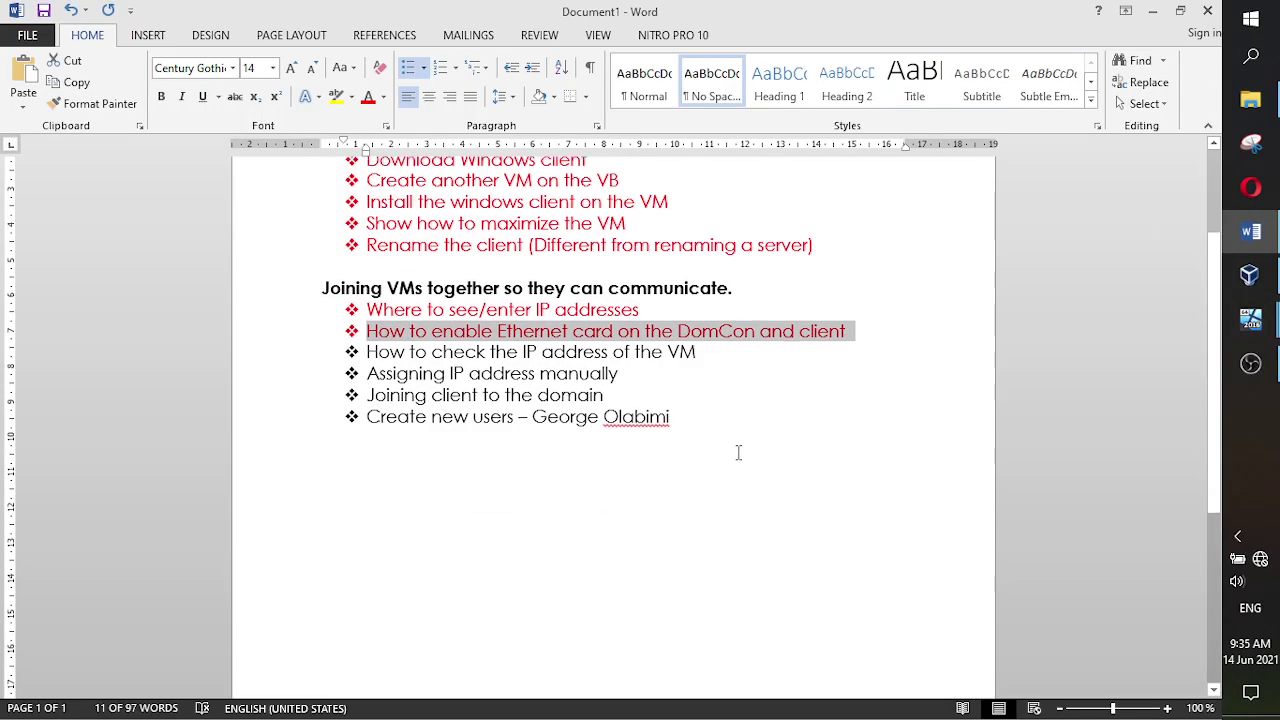
scroll(738, 453, down, 1)
click(537, 394)
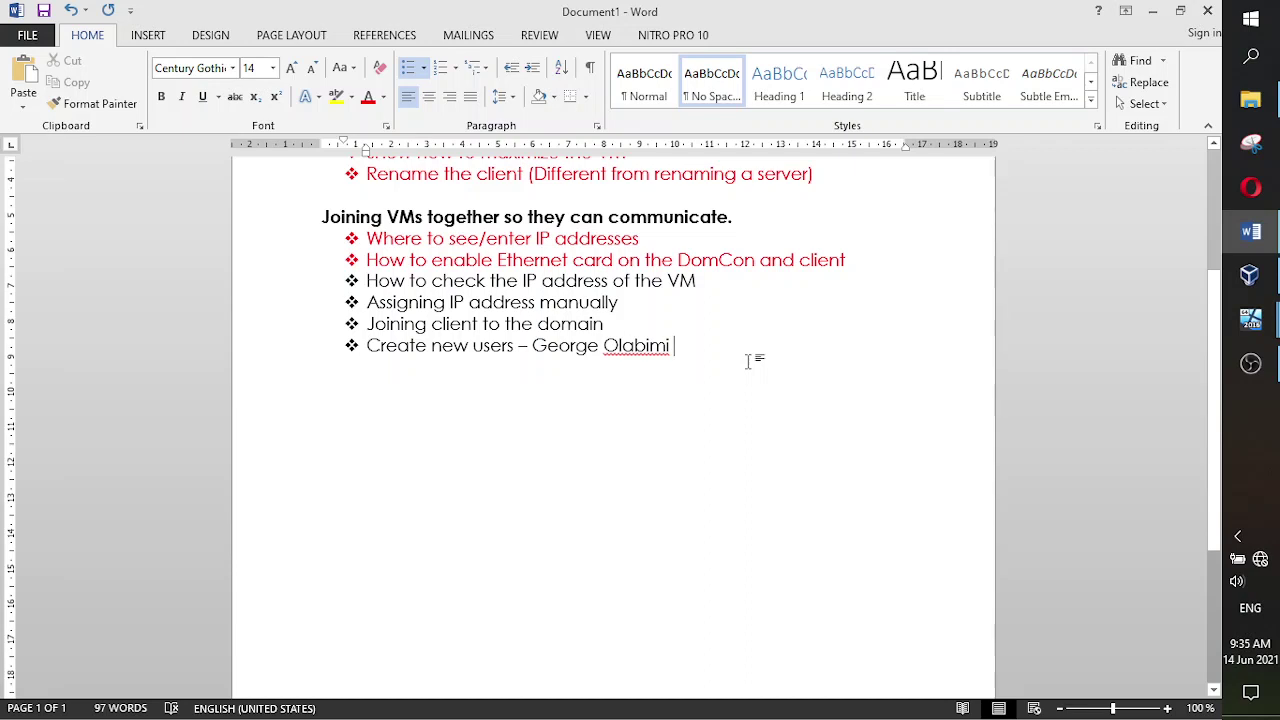
key(Return)
key(Return)
key(Return)
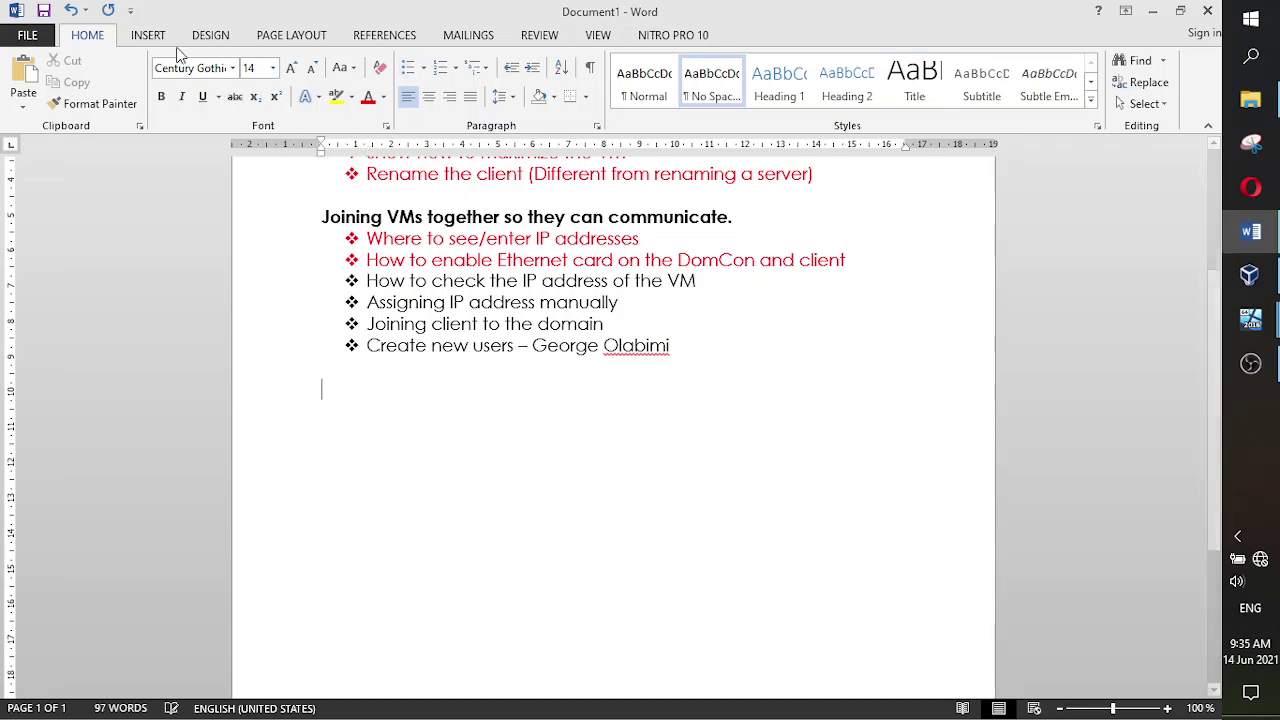
click(147, 35)
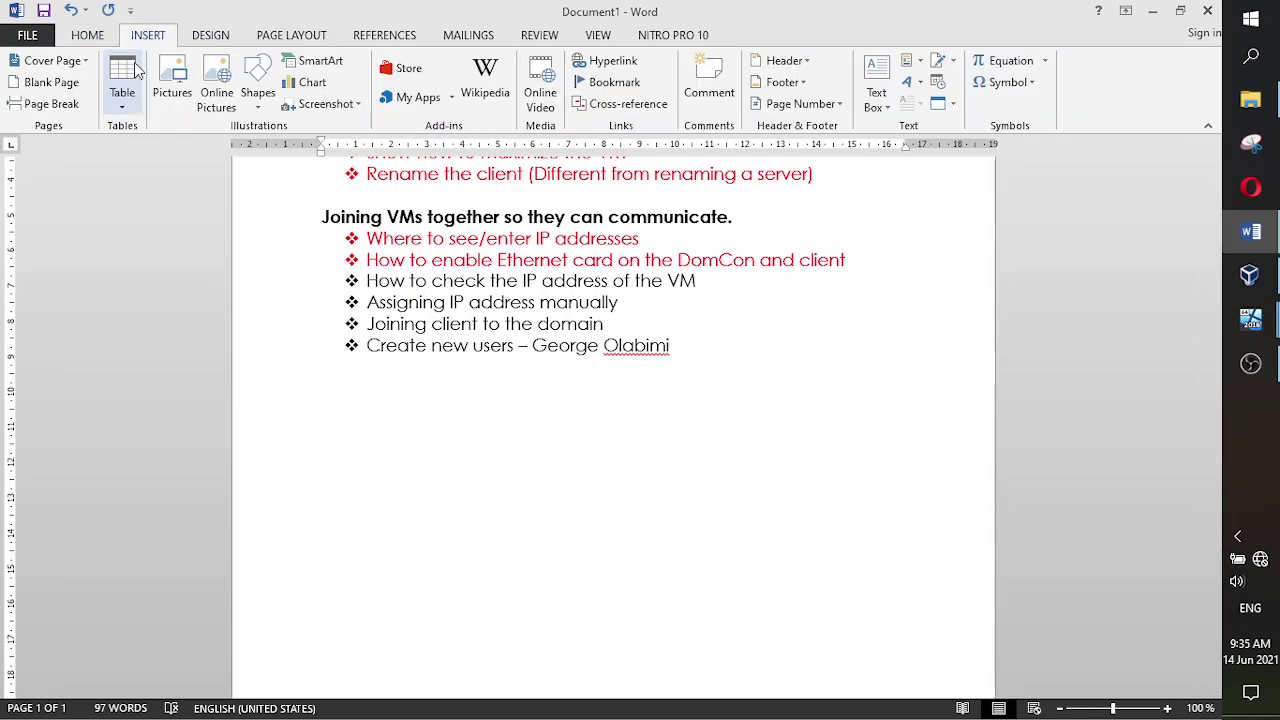
click(136, 72)
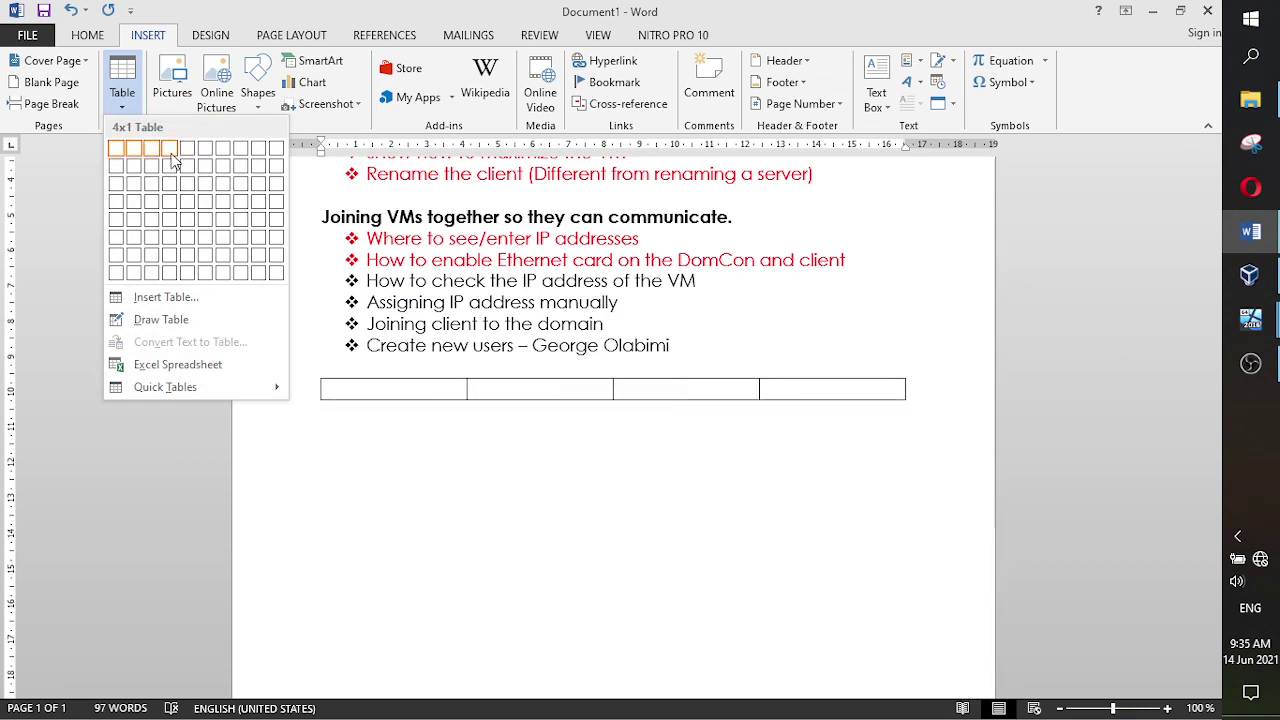
click(171, 153)
drag(906, 404, 896, 494)
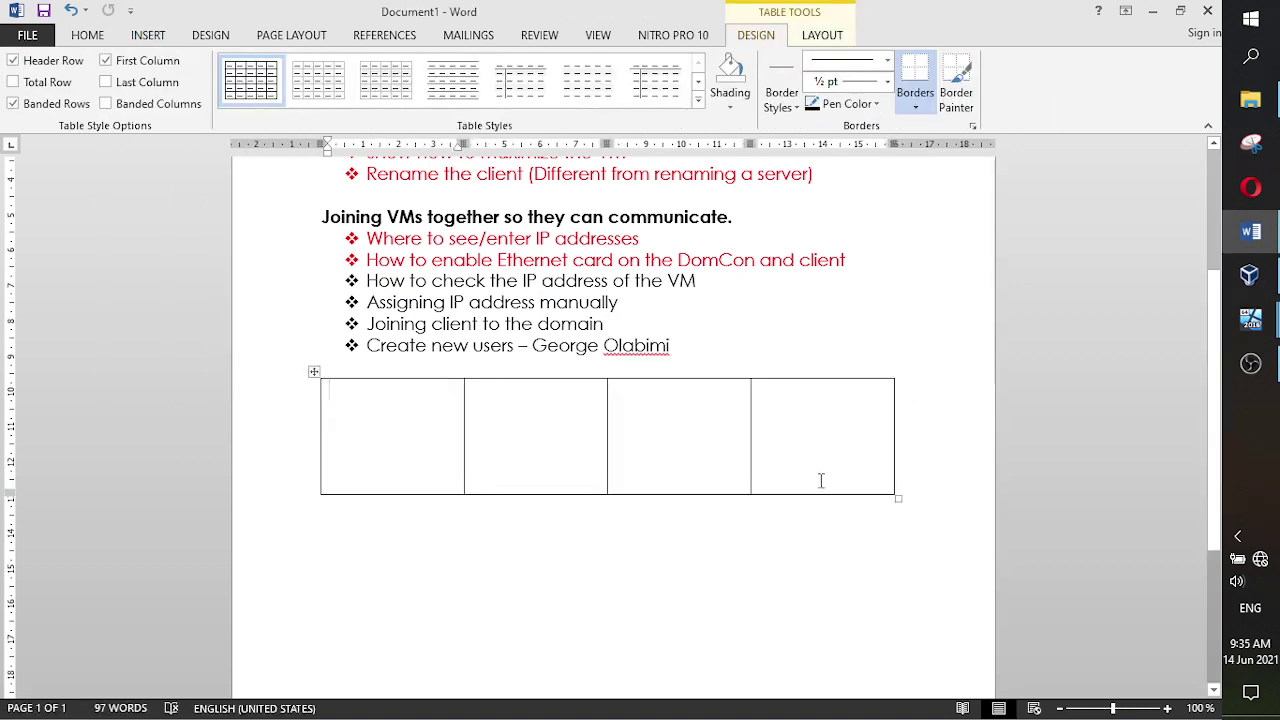
drag(894, 494, 349, 389)
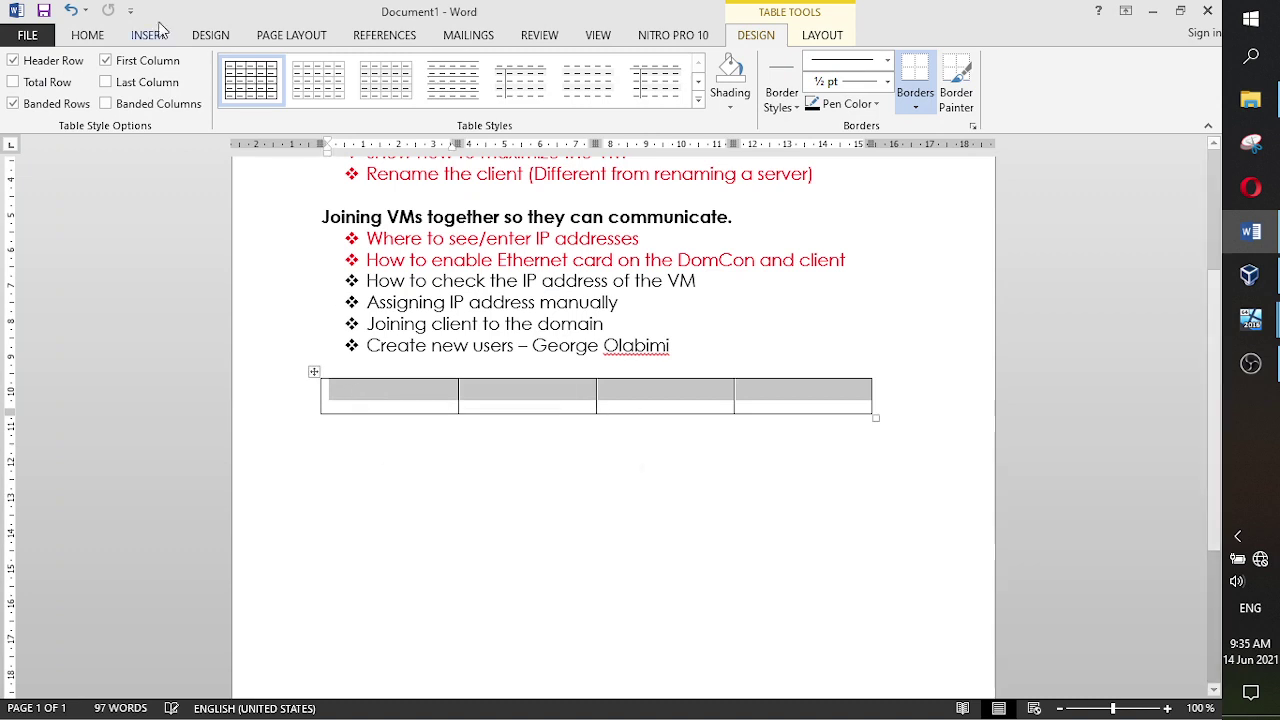
- Align the row's text centre-left and enter 000 in all four cells
click(88, 36)
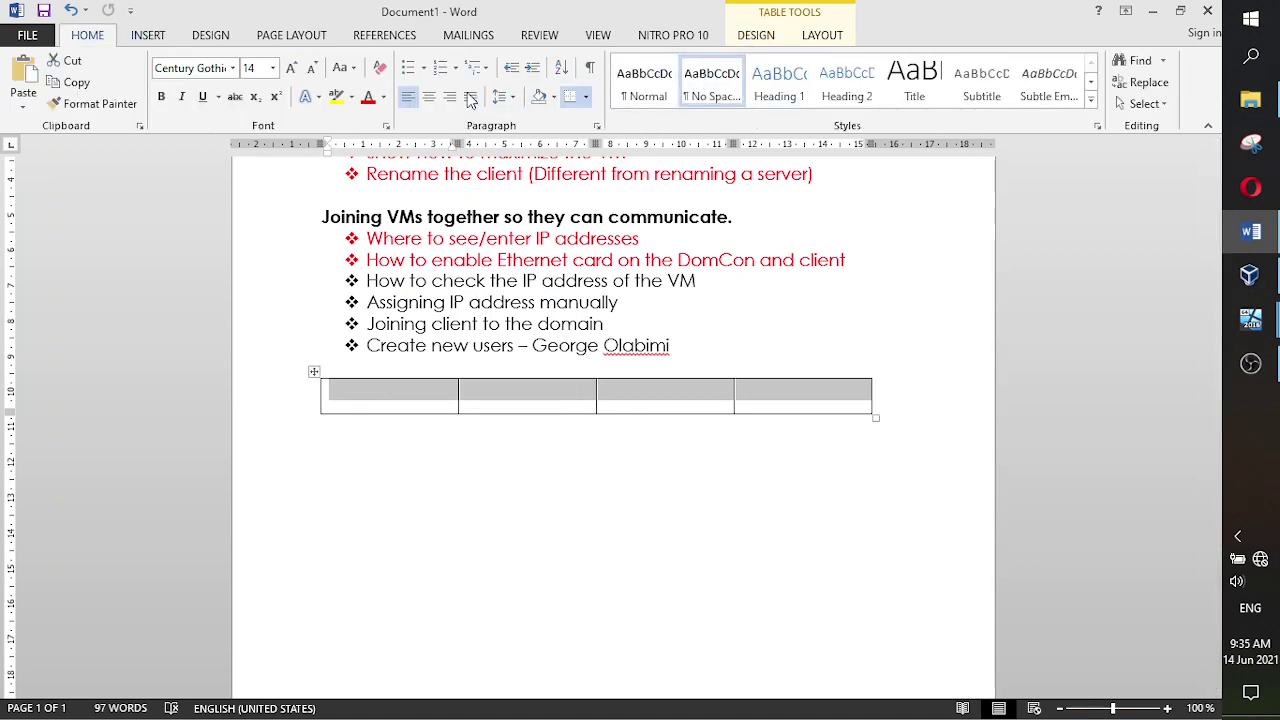
click(818, 36)
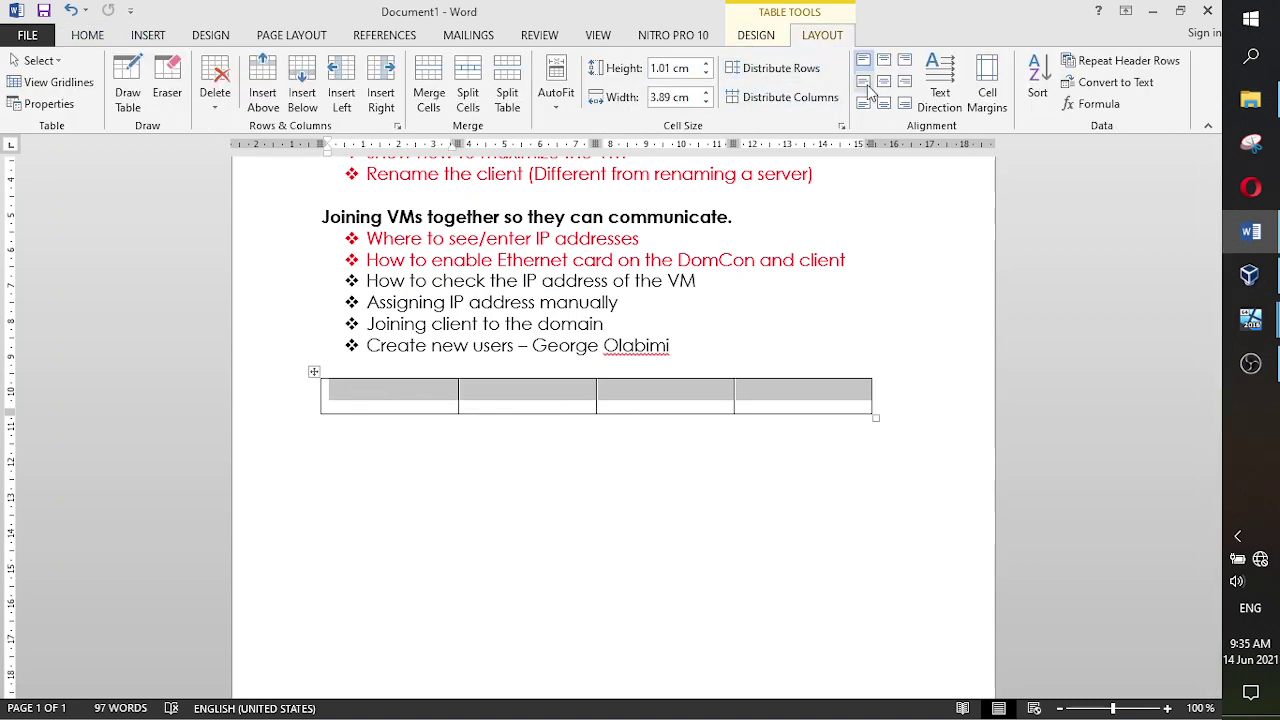
click(863, 81)
click(436, 398)
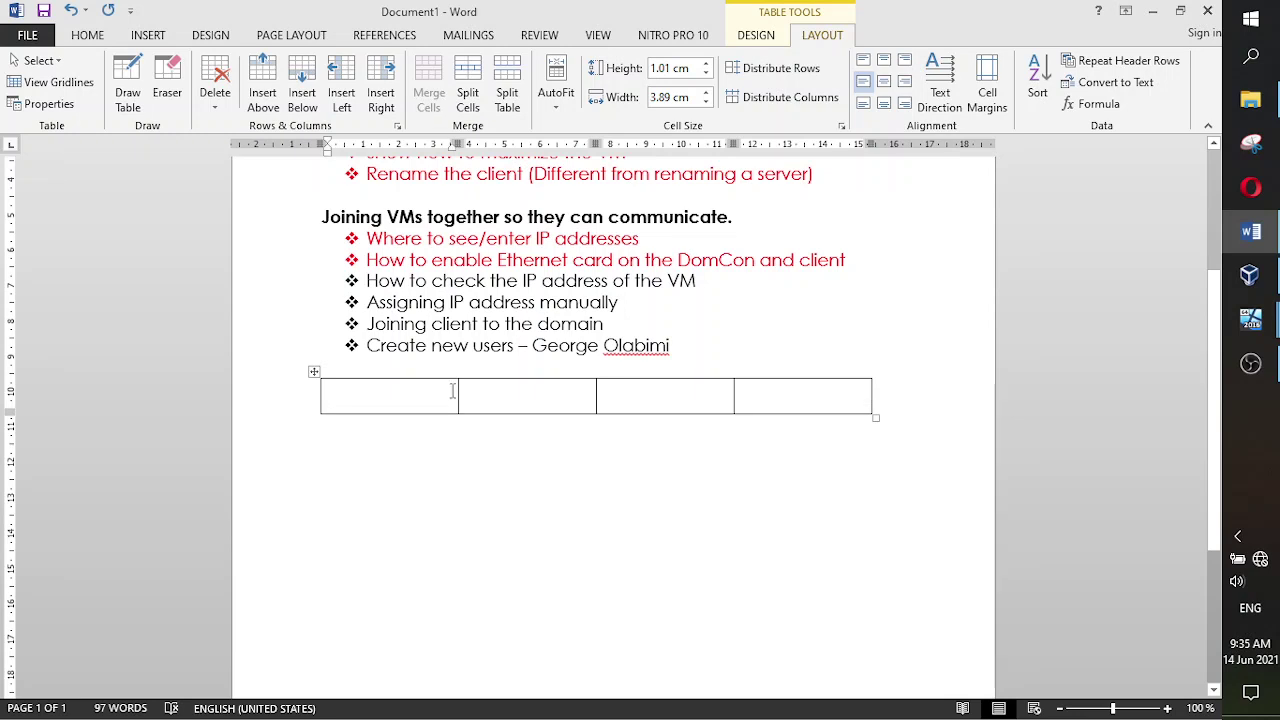
text(000)
key(Tab)
text(000)
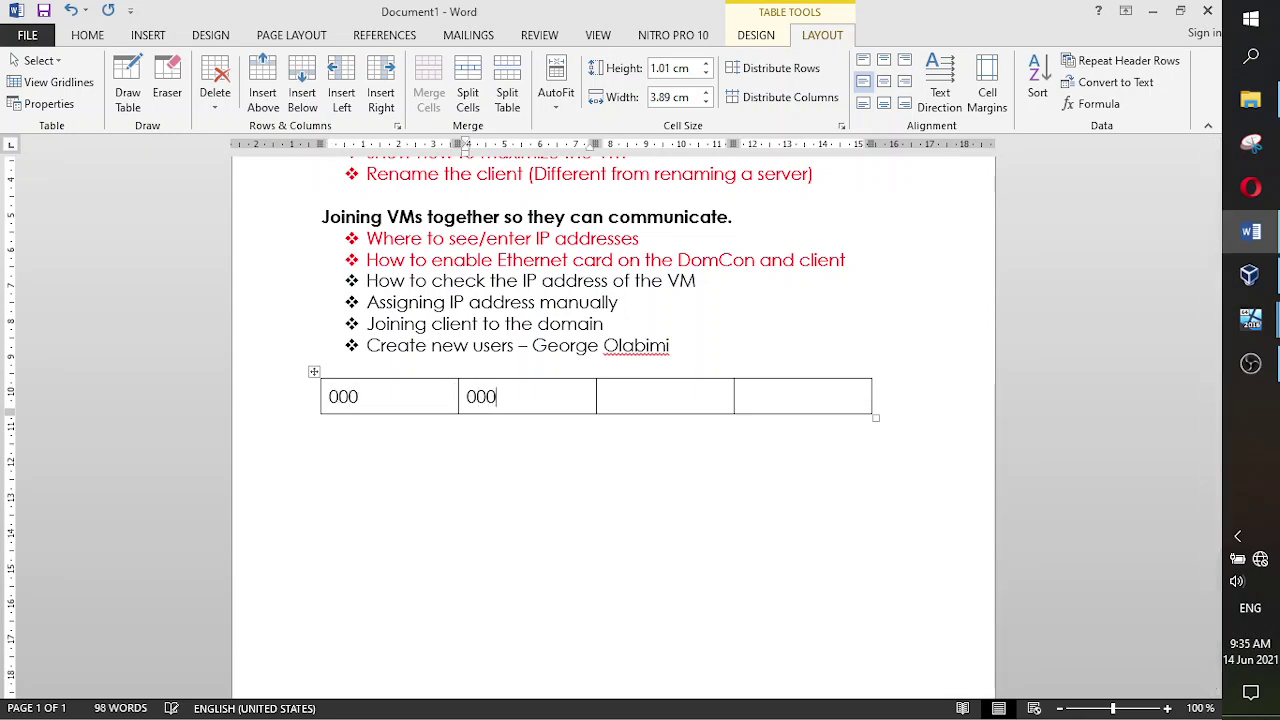
key(Tab)
text(000)
key(Tab)
text(000)
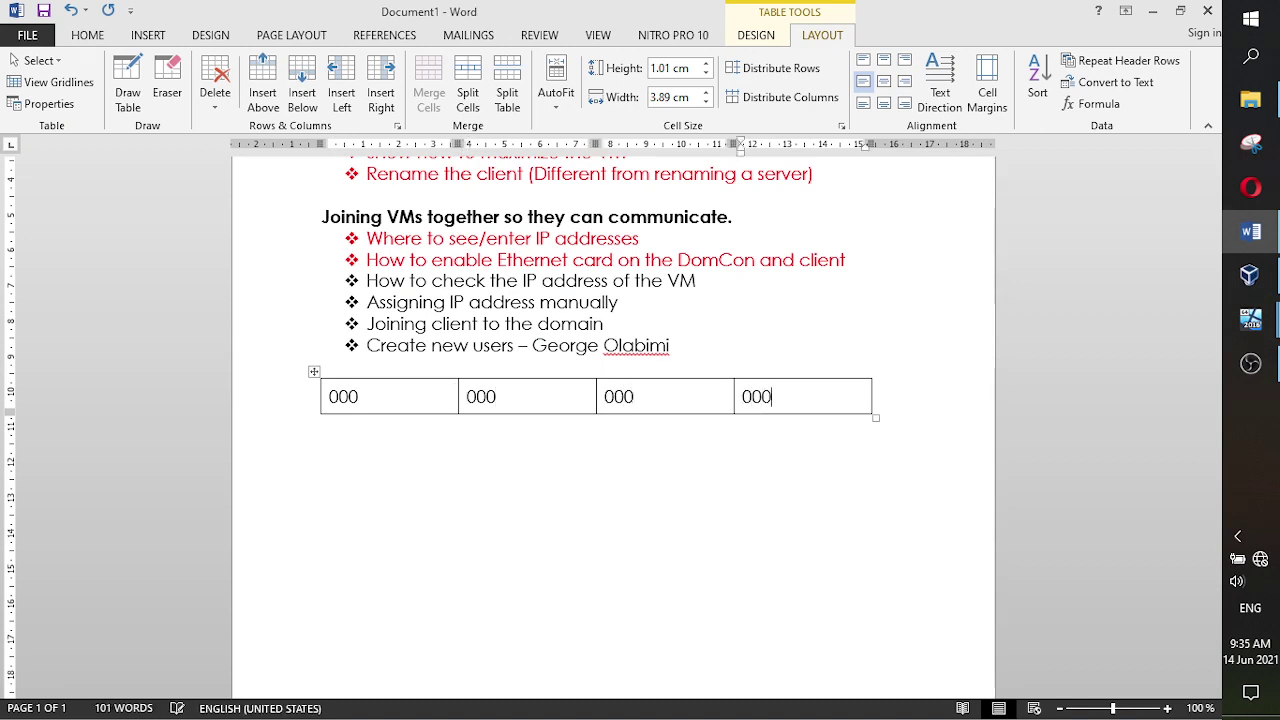
- Narrow the table's four columns and move the insertion point below it
drag(876, 418, 578, 404)
drag(578, 406, 363, 428)
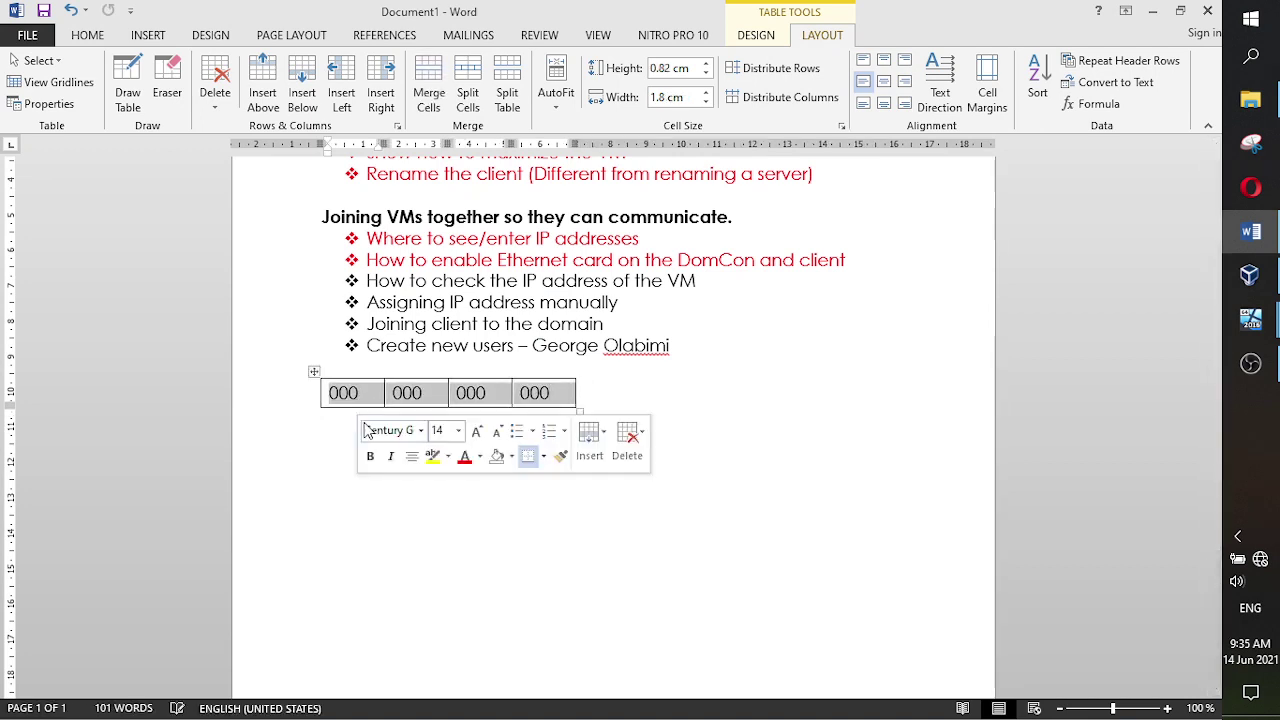
click(366, 423)
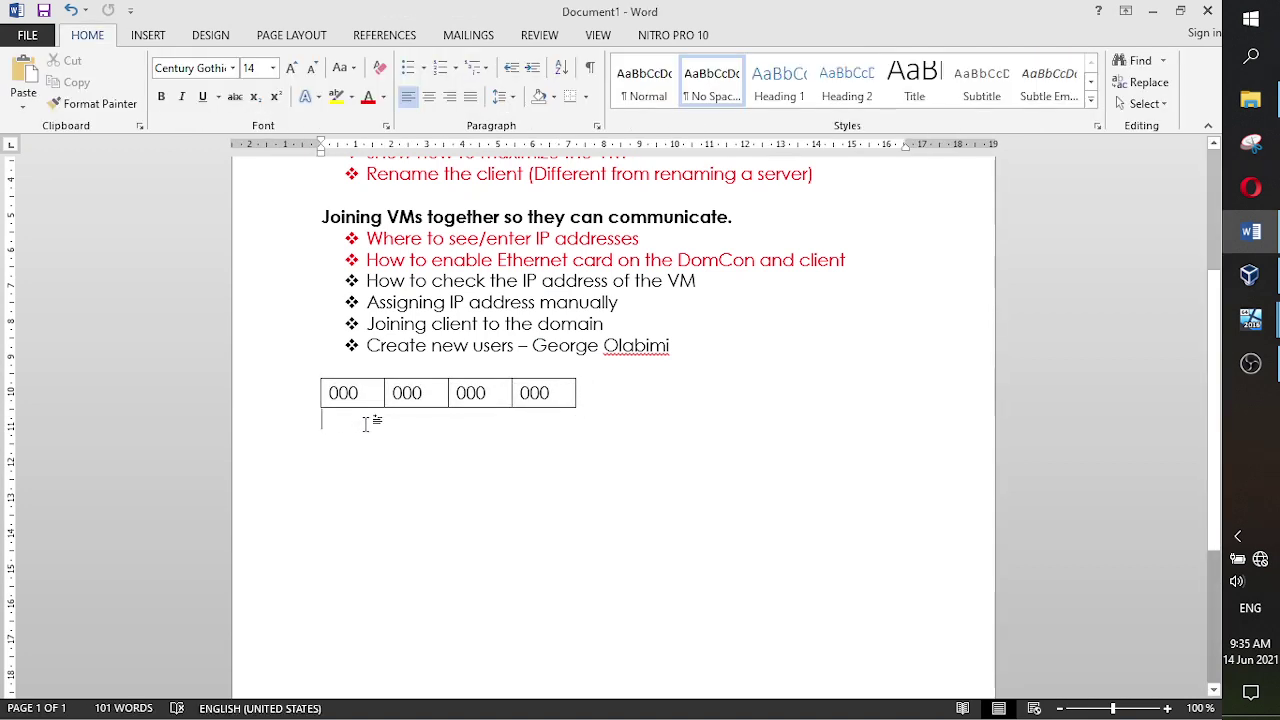
- Type Class A, Class B, Class C, Class D and Class E on separate lines
text(Class A)
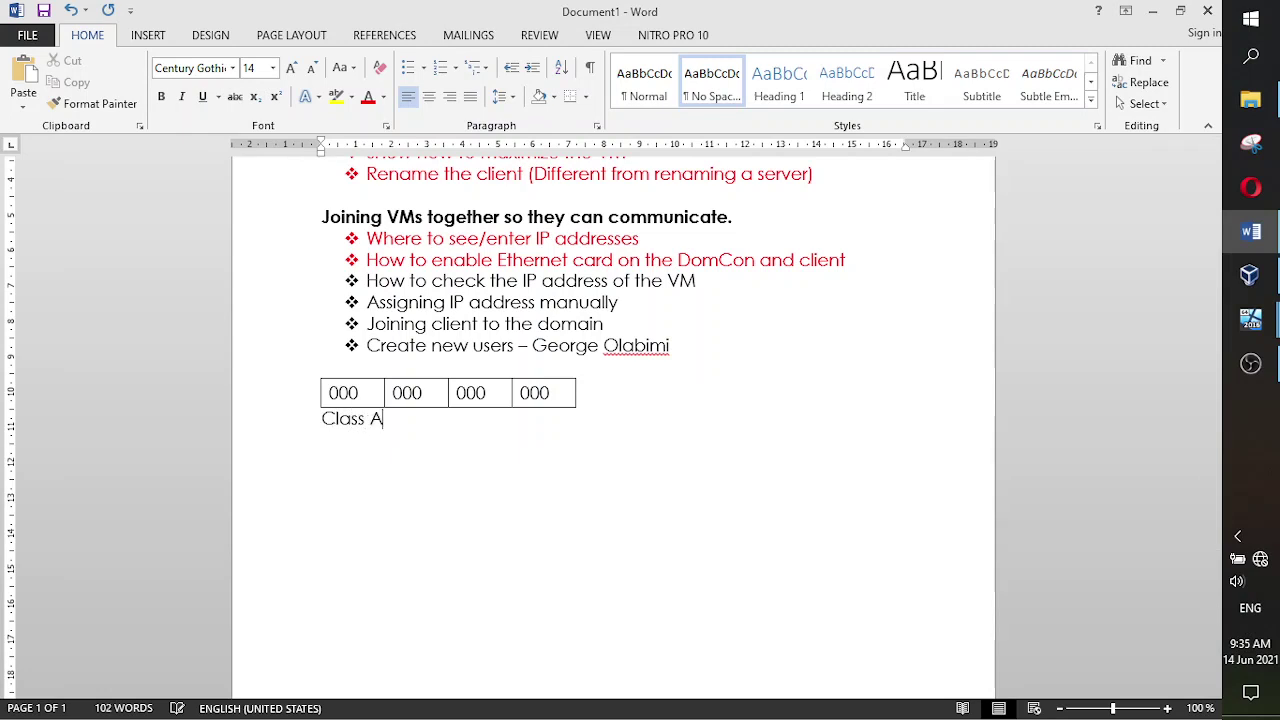
key(Return)
text(Class B\Cla)
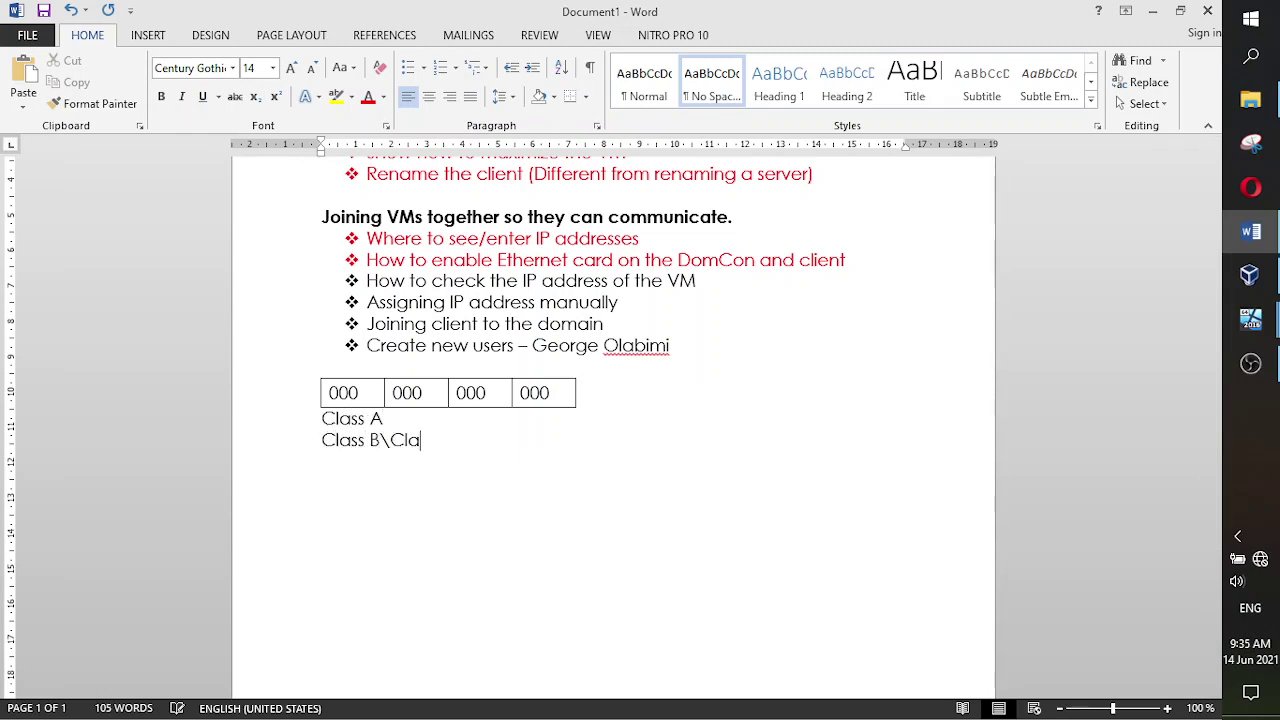
key(BackSpace)
key(BackSpace)
key(BackSpace)
key(BackSpace)
key(BackSpace)
text(B)
key(Return)
text(Class)
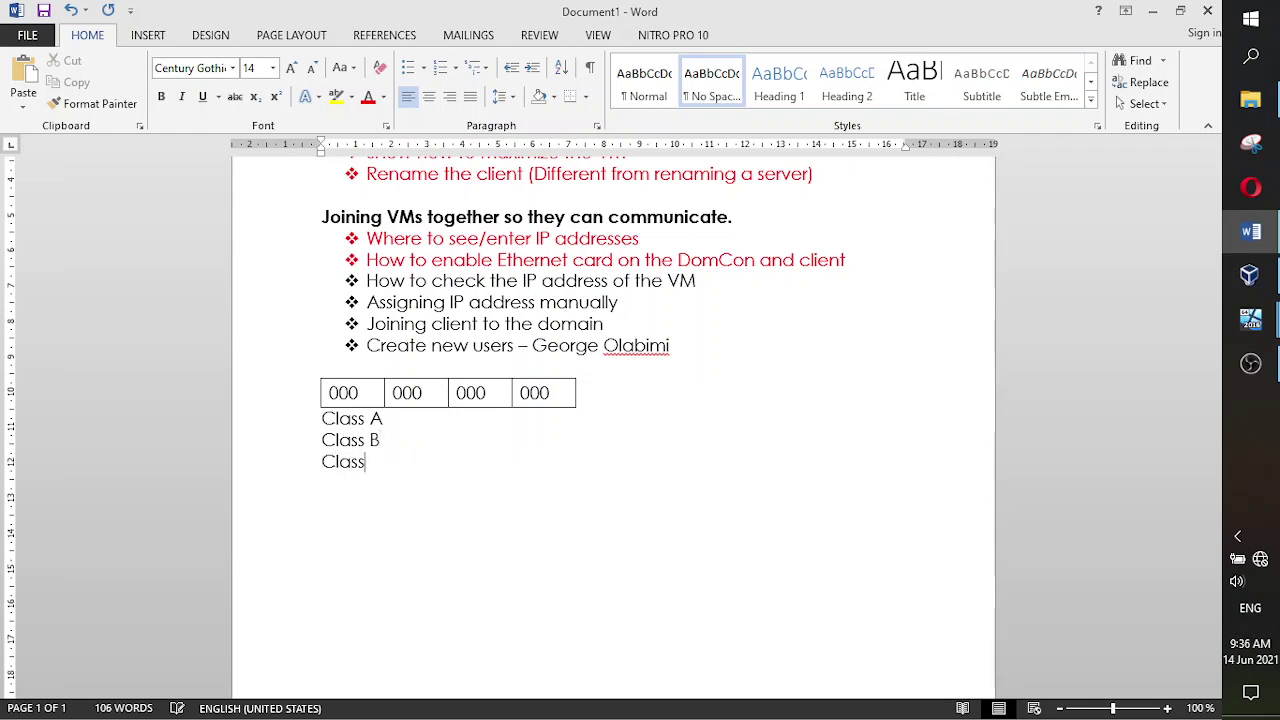
text( C)
key(Return)
text(Class D)
key(Return)
text(C)
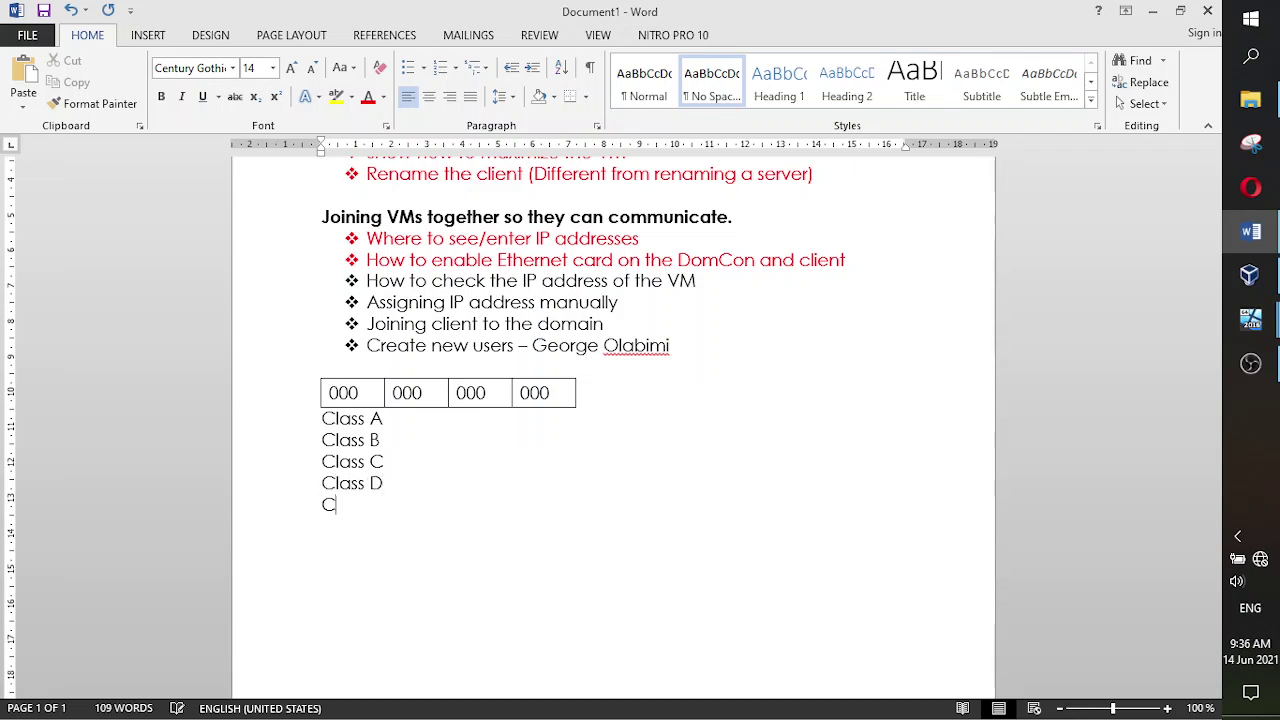
text(lass E)
- Colour Class D and Class E red and make Classes A, B and C bold
drag(394, 510, 316, 487)
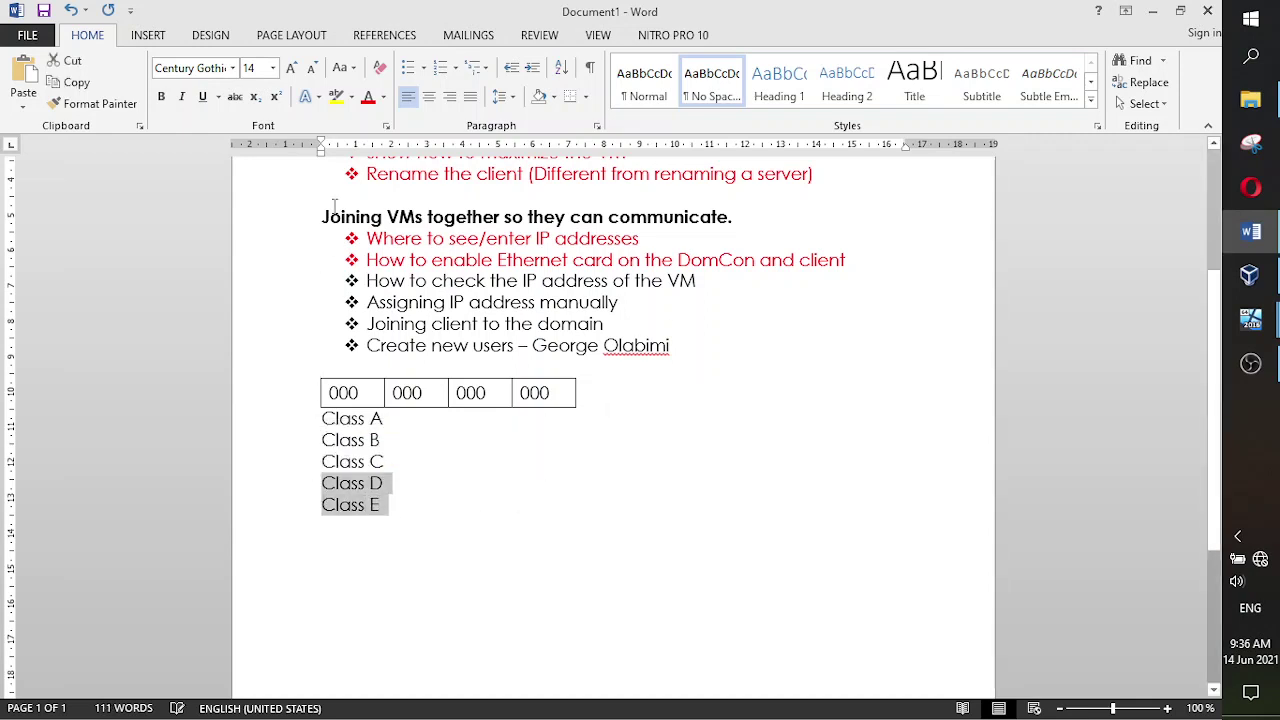
click(366, 100)
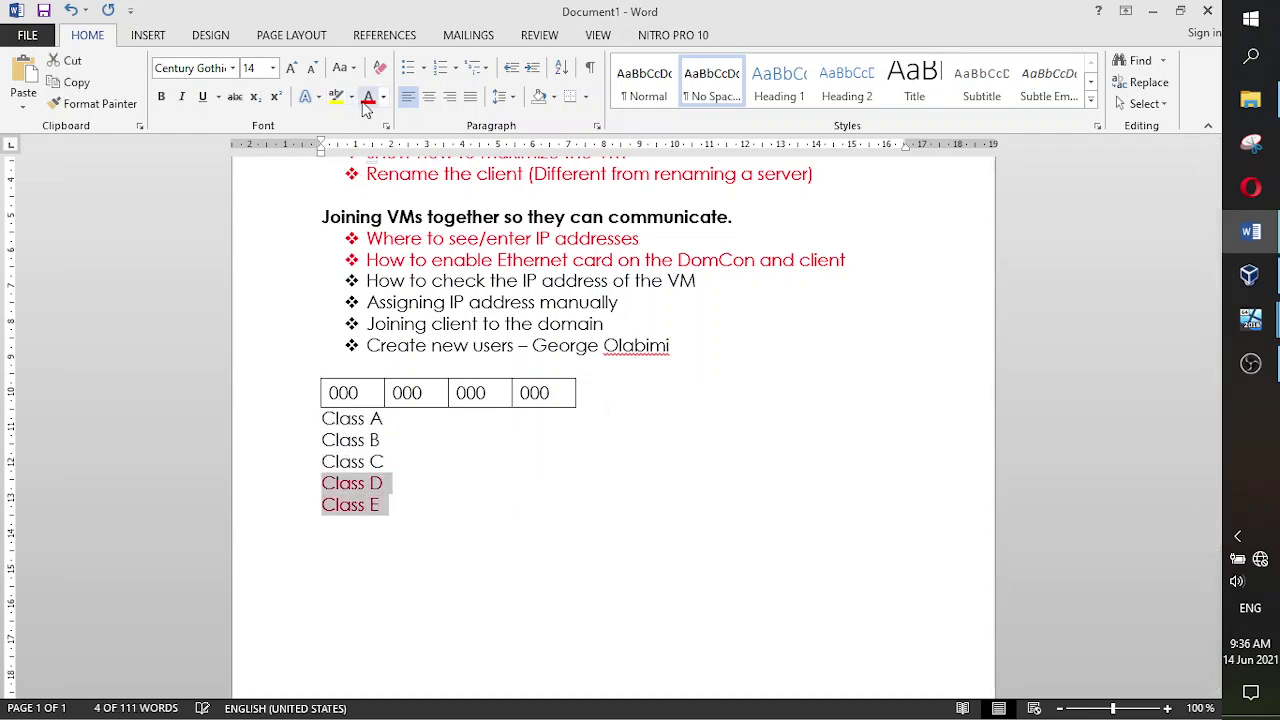
click(401, 482)
drag(392, 462, 333, 425)
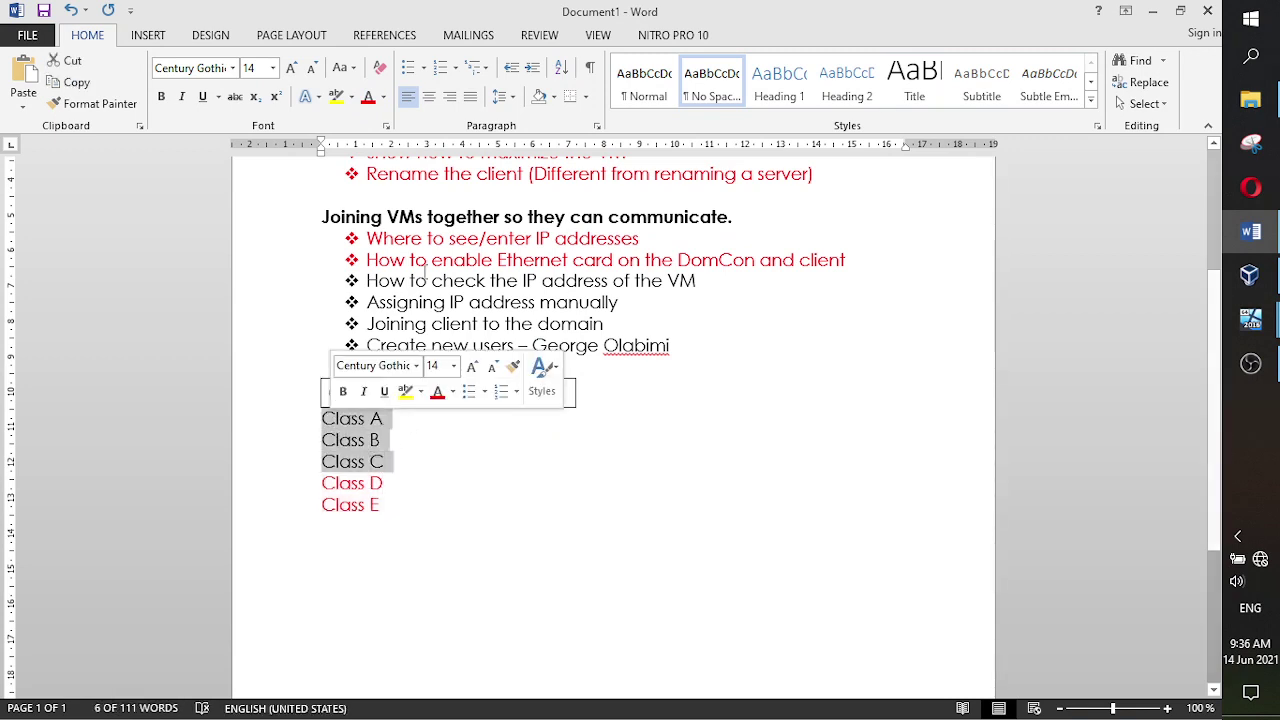
click(160, 97)
click(423, 428)
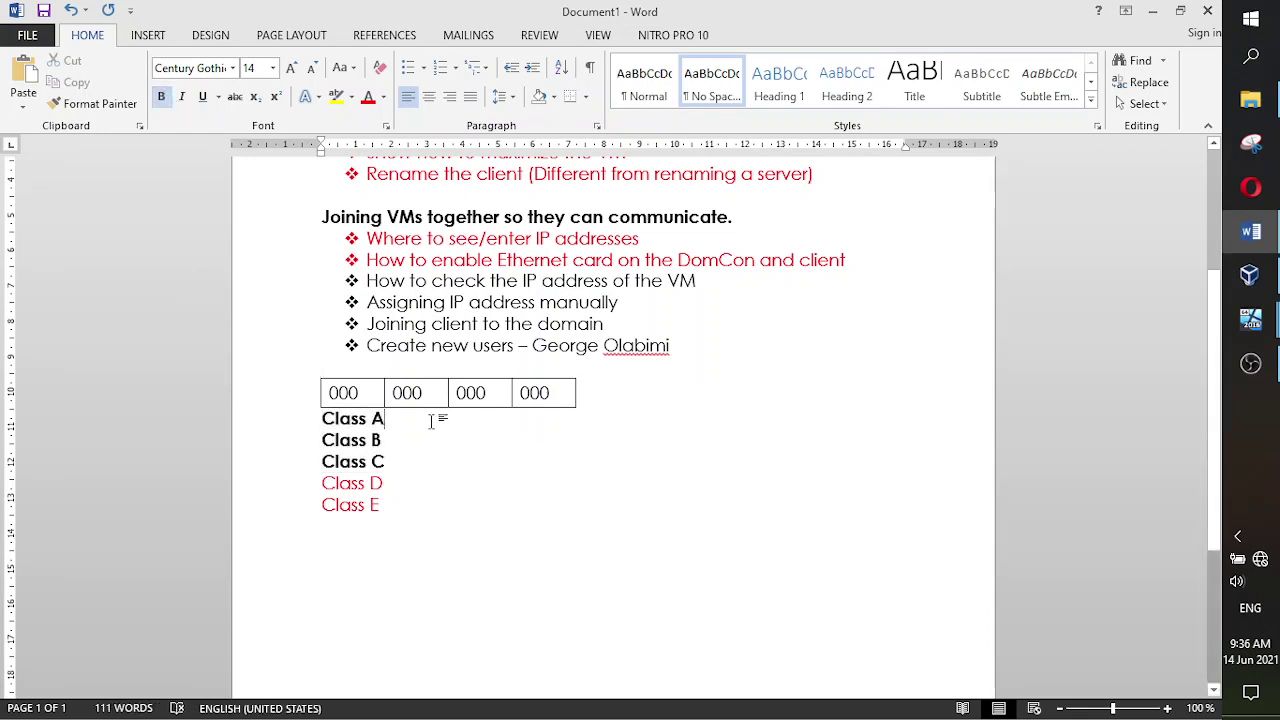
- Annotate Class A with '1st Octet- Network Path' and '2,3,4 Octet- Host Path', fixing typos
text(: )
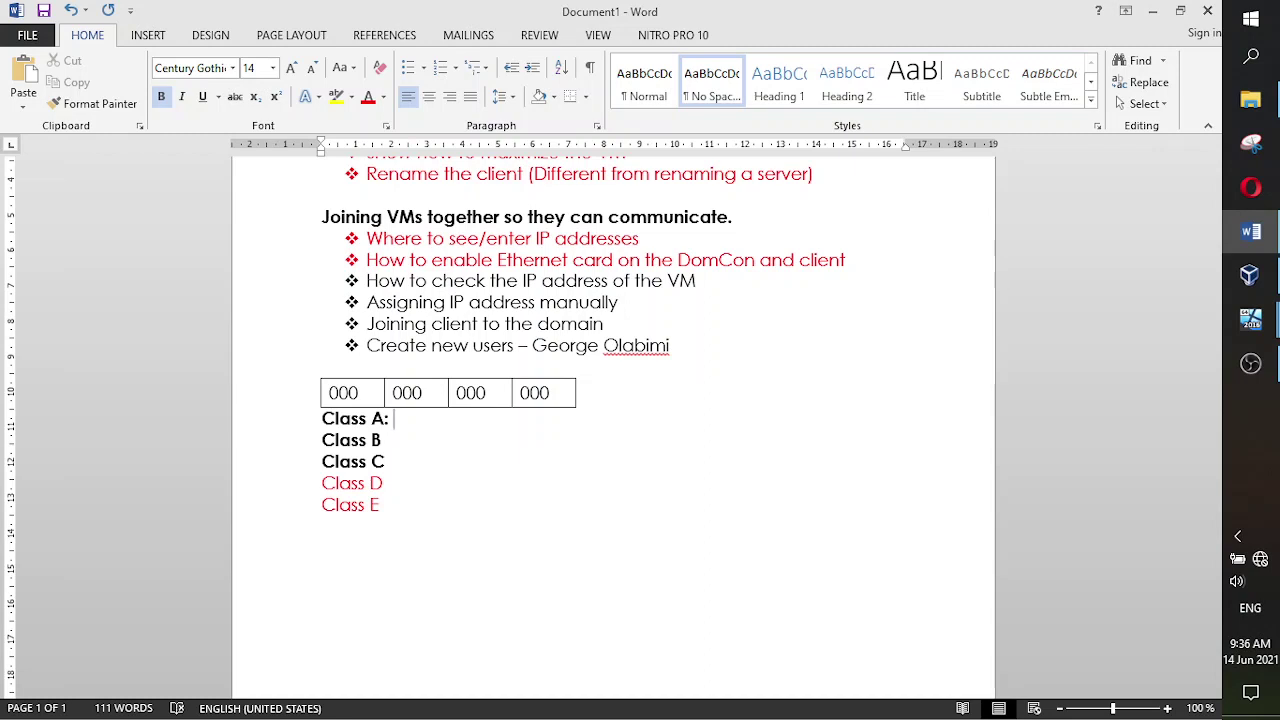
text(1st OCtect)
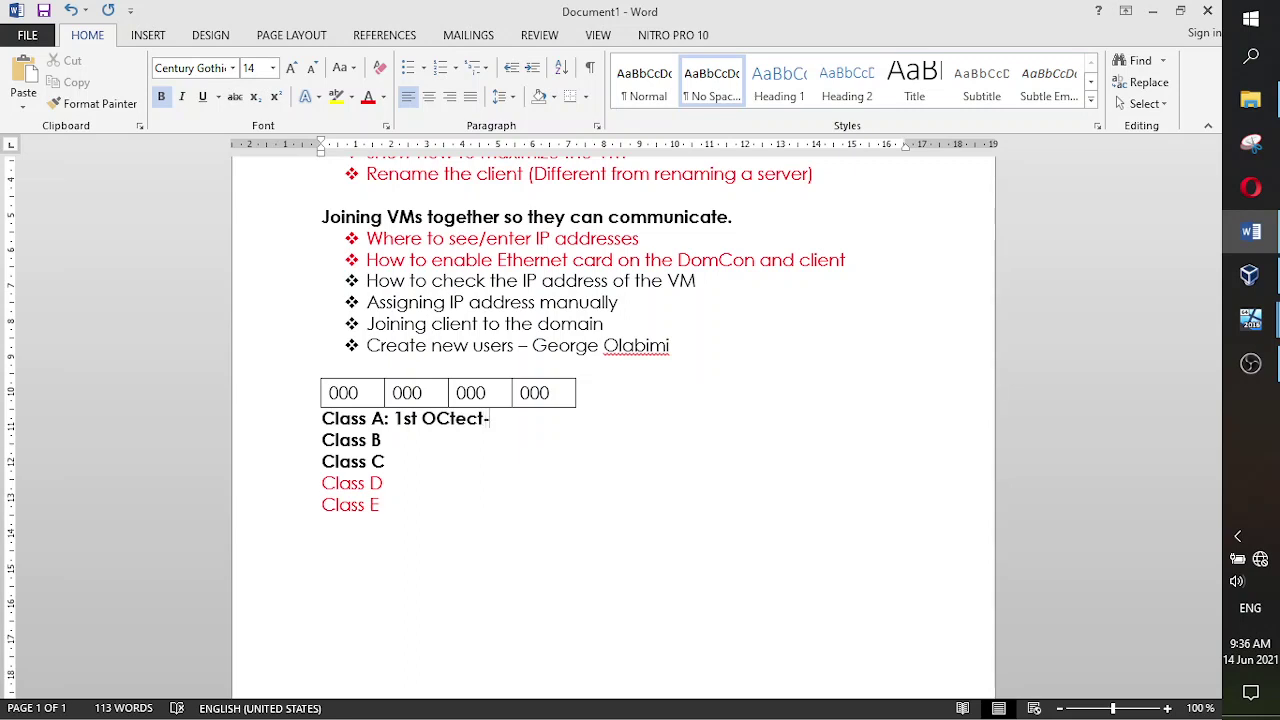
text(- Network Path)
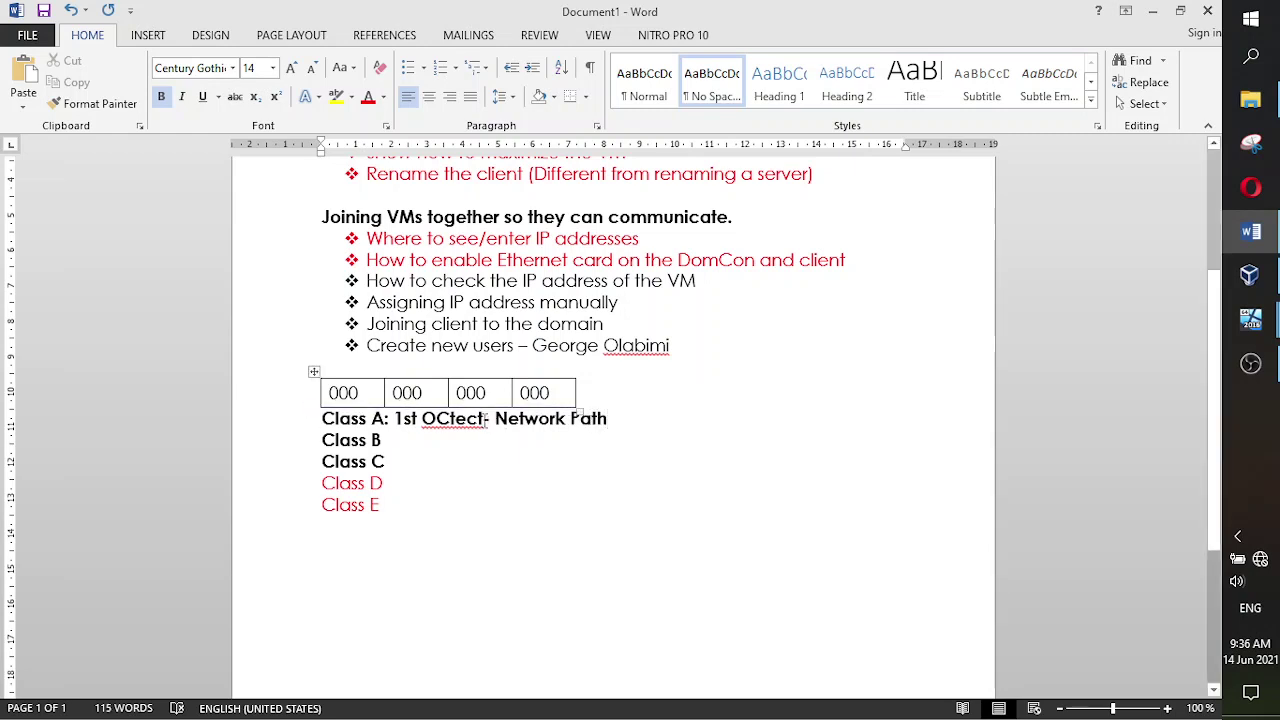
drag(485, 418, 436, 418)
click(449, 418)
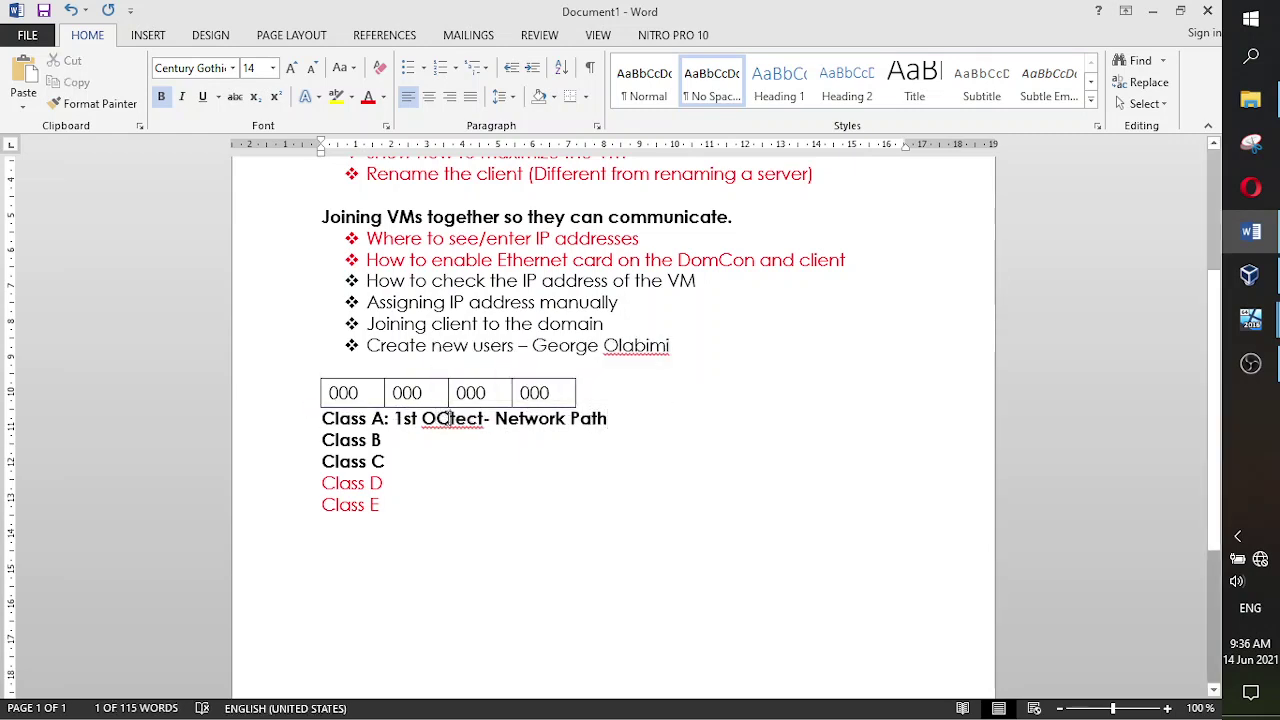
key(BackSpace)
text(c)
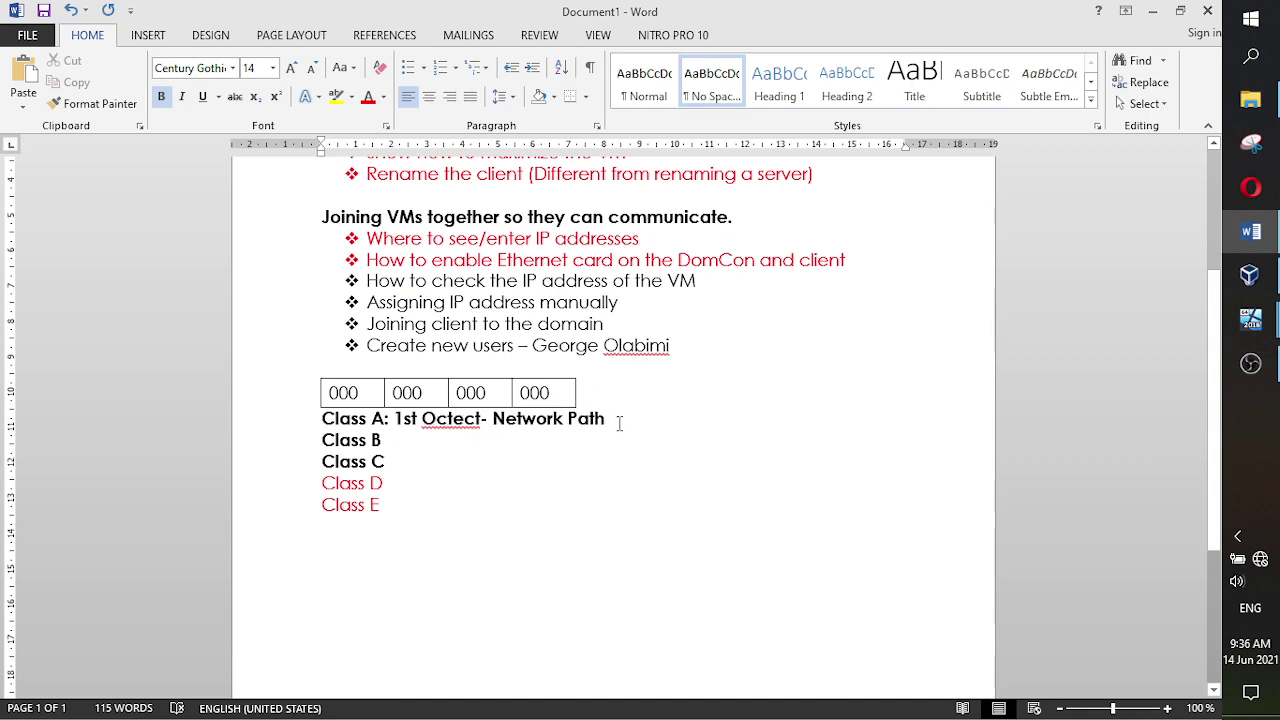
click(620, 423)
text(2)
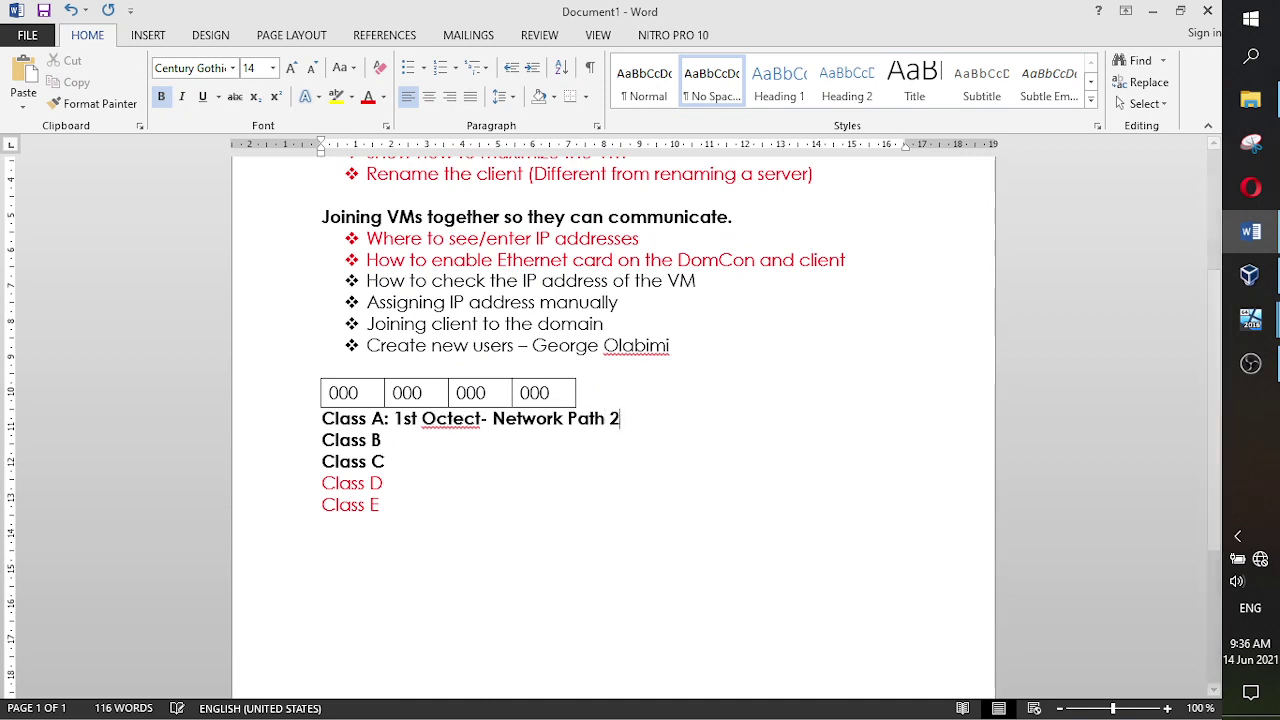
text(,35)
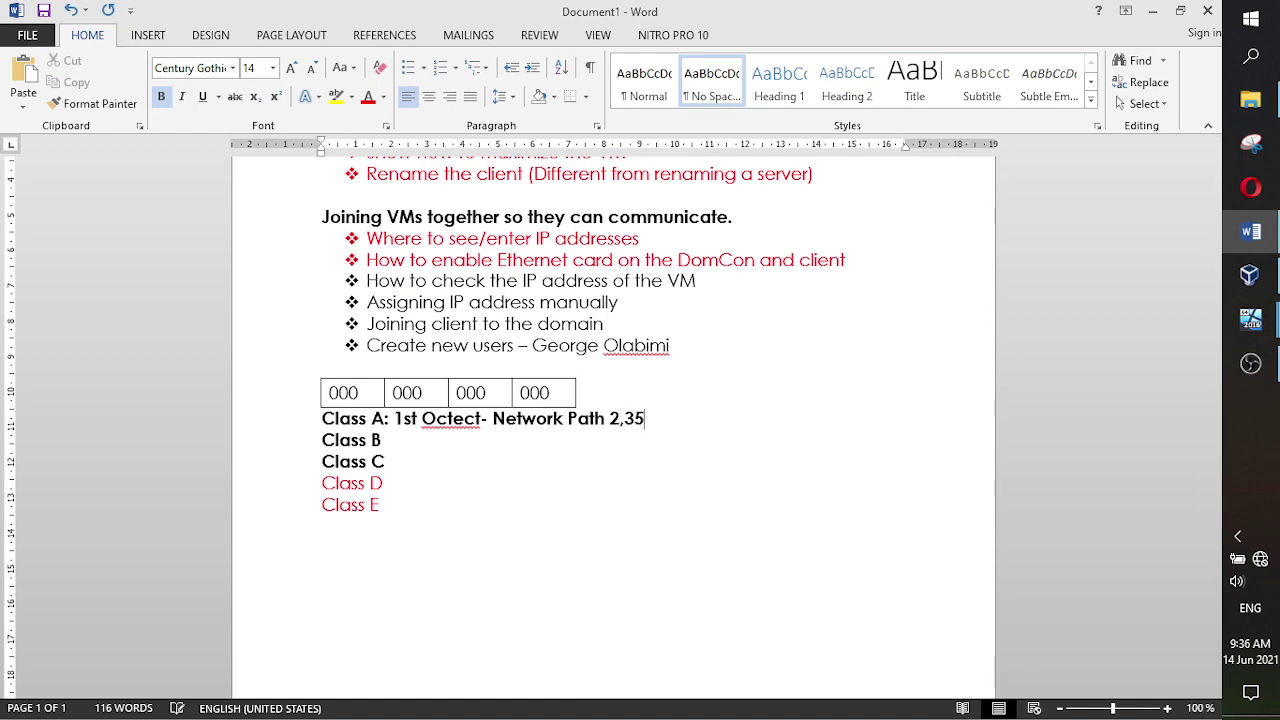
key(BackSpace)
text(,4 Octet)
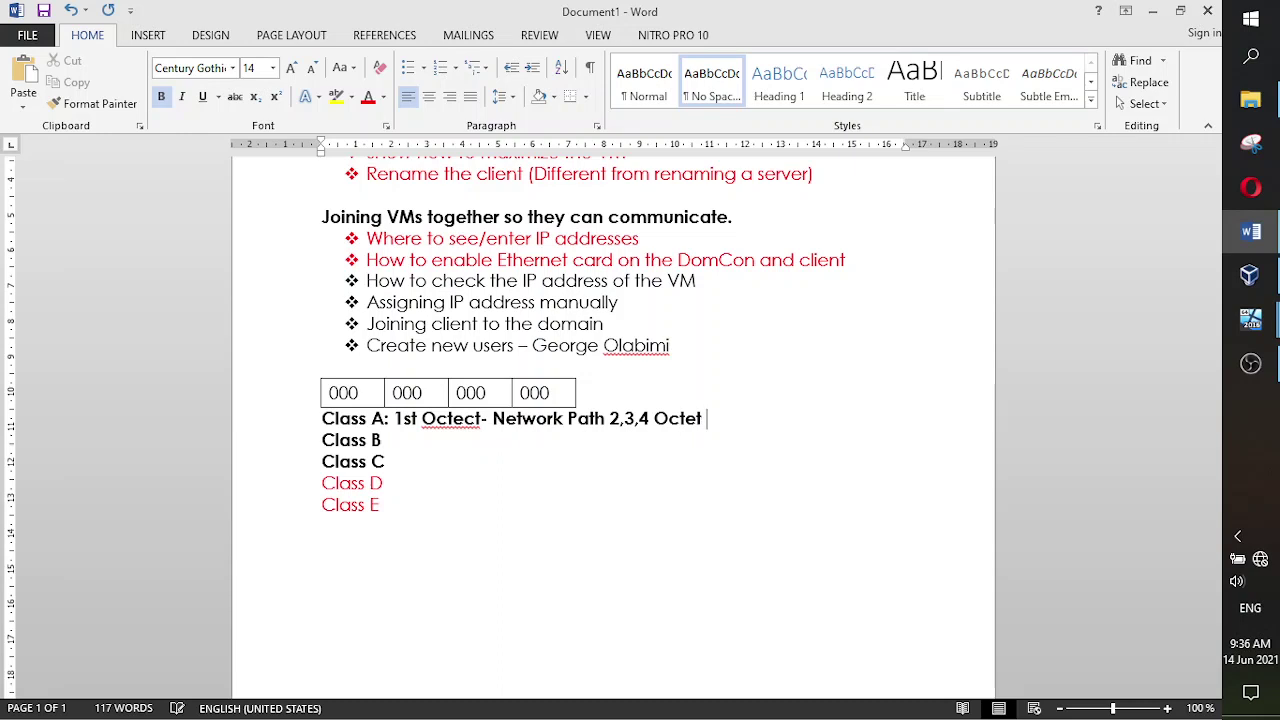
text( is)
key(BackSpace)
key(BackSpace)
text(- Host Path)
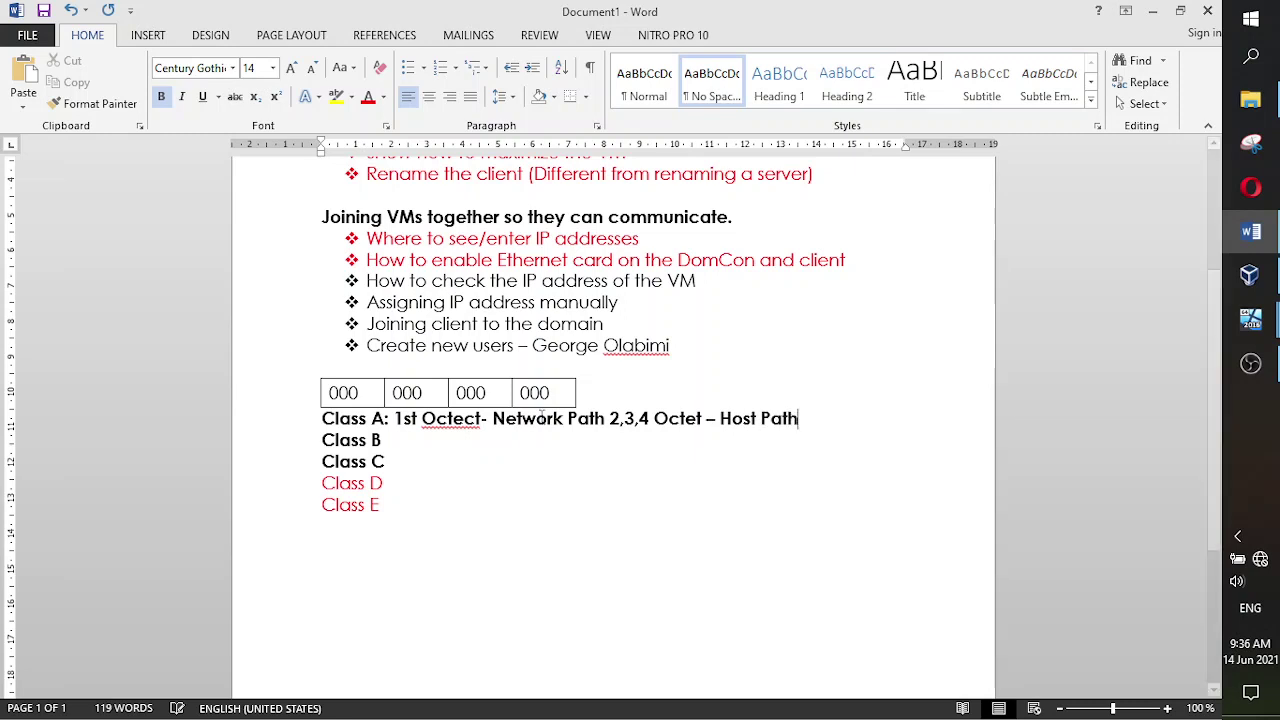
click(476, 420)
key(BackSpace)
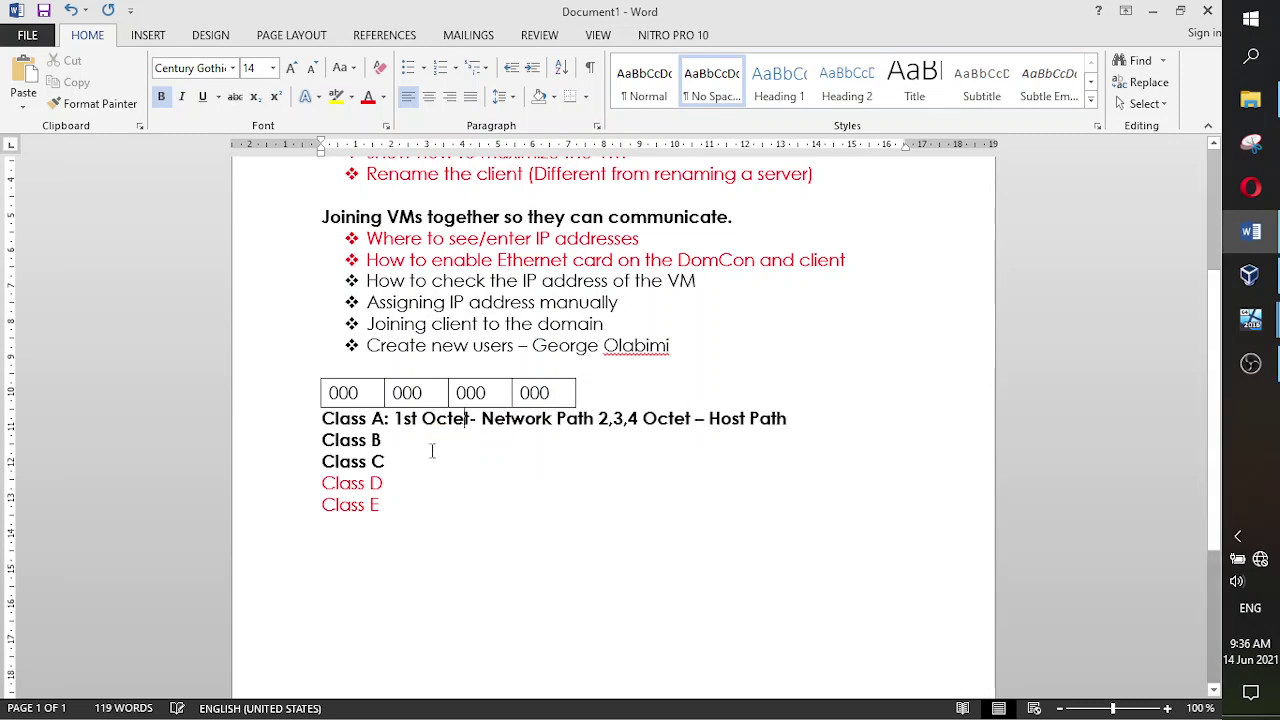
- Add colons after Class B and Class C and paste the Class A octet description onto both
click(394, 441)
text(:)
click(386, 461)
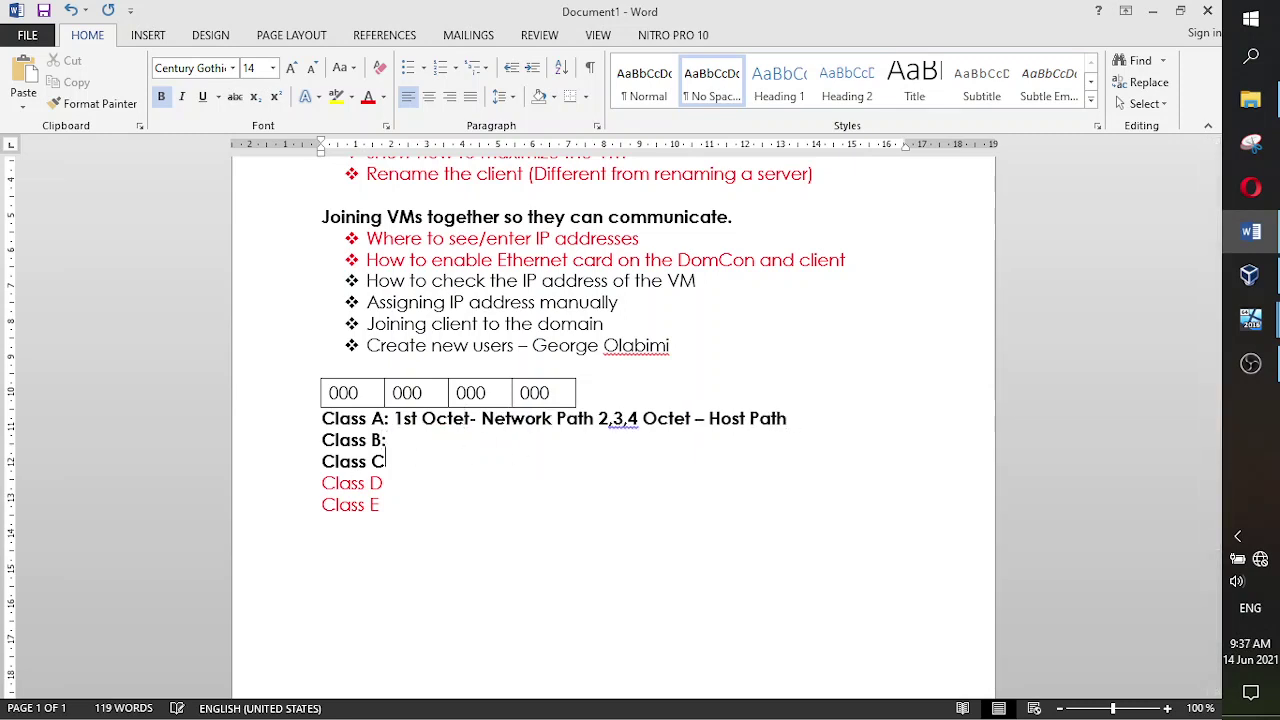
text(:)
drag(808, 420, 413, 424)
key(ctrl+c)
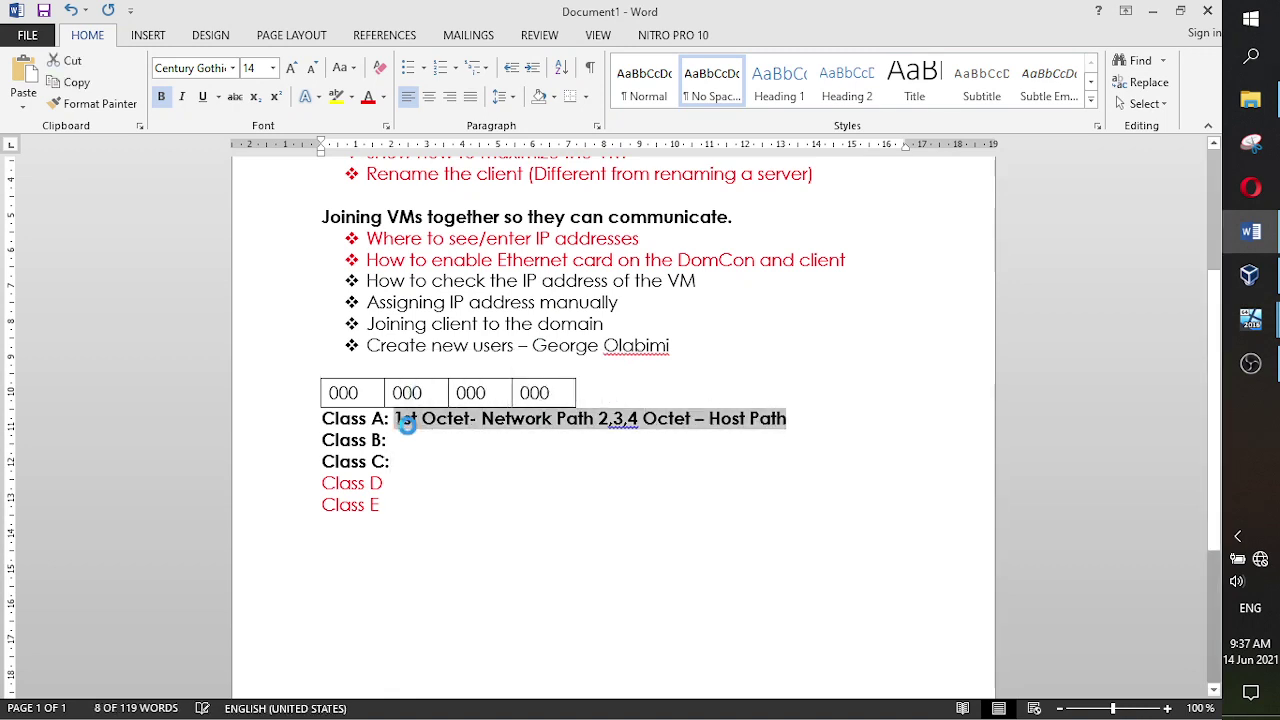
click(416, 447)
key(ctrl+v)
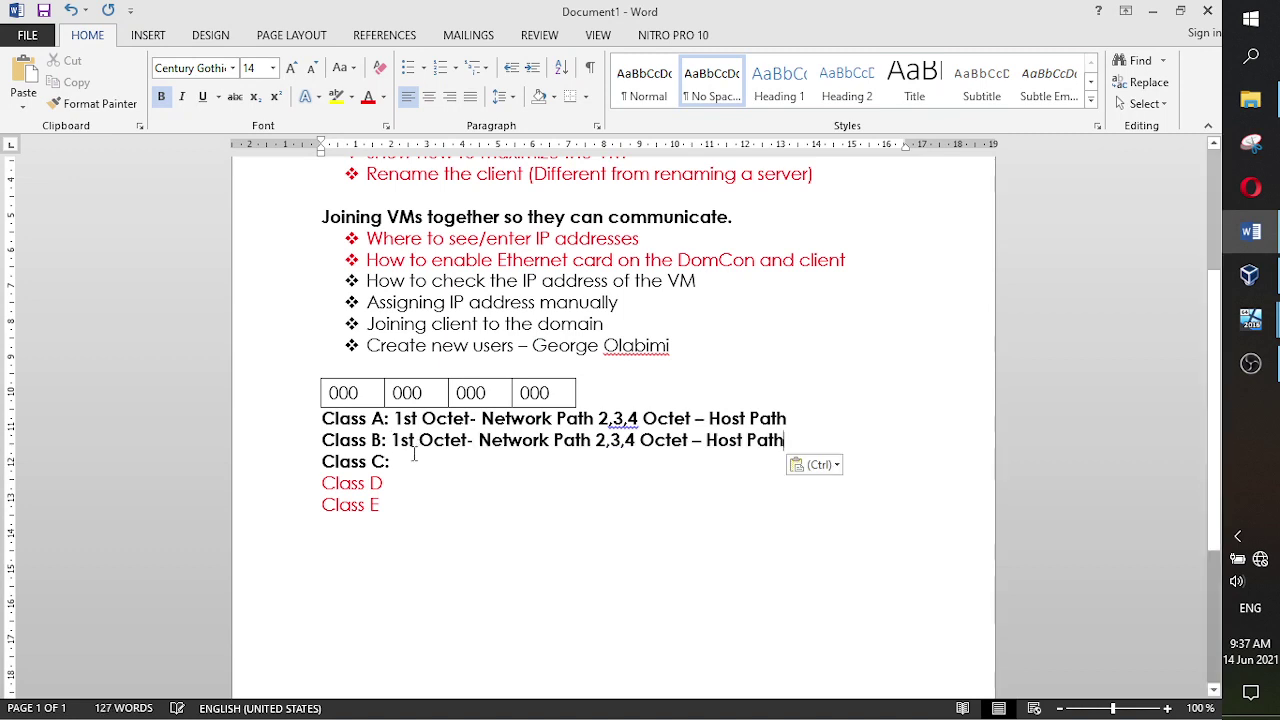
click(414, 457)
key(ctrl+v)
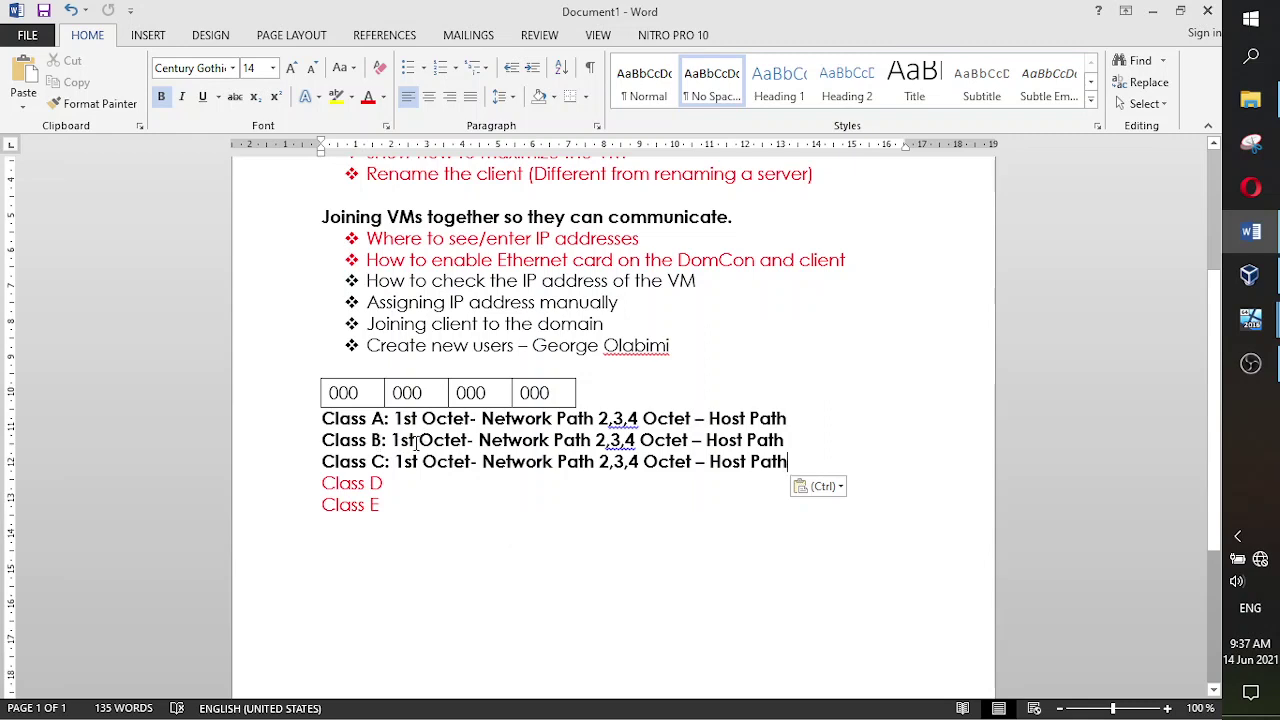
- Edit Class B's line to octets 1,2 network and 3,4 host
click(420, 440)
key(BackSpace)
key(BackSpace)
key(BackSpace)
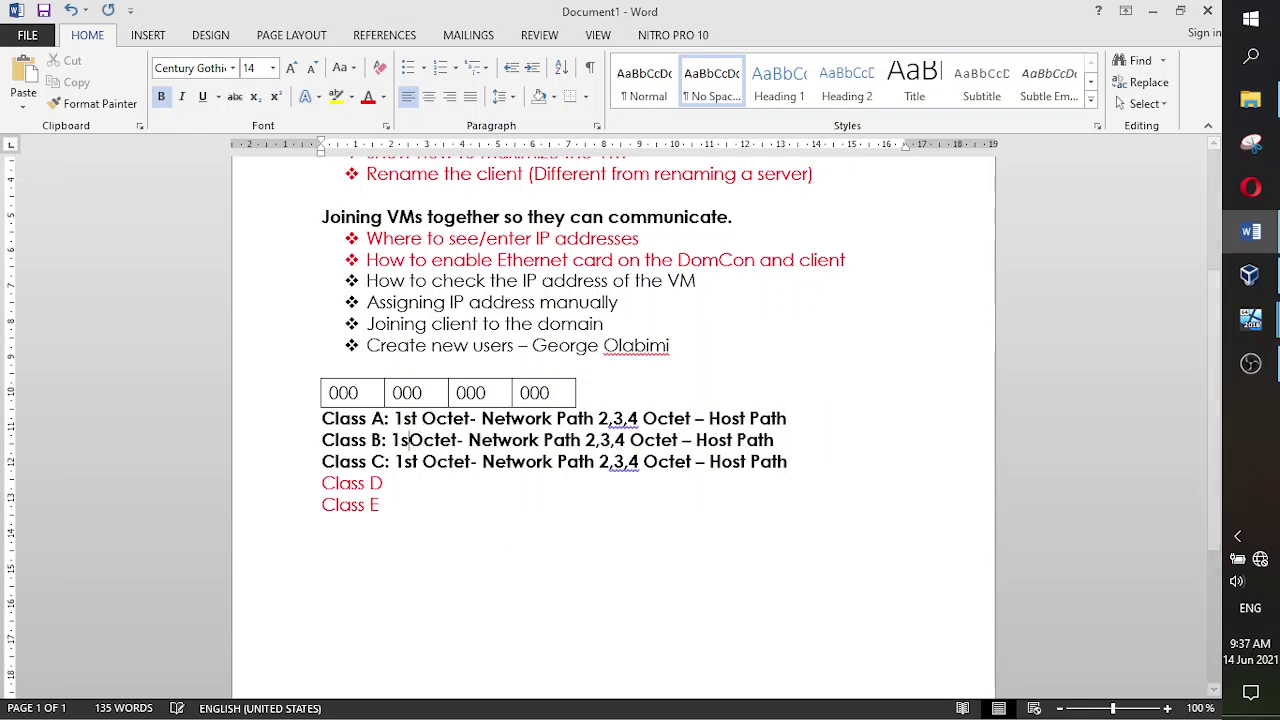
text(, 2)
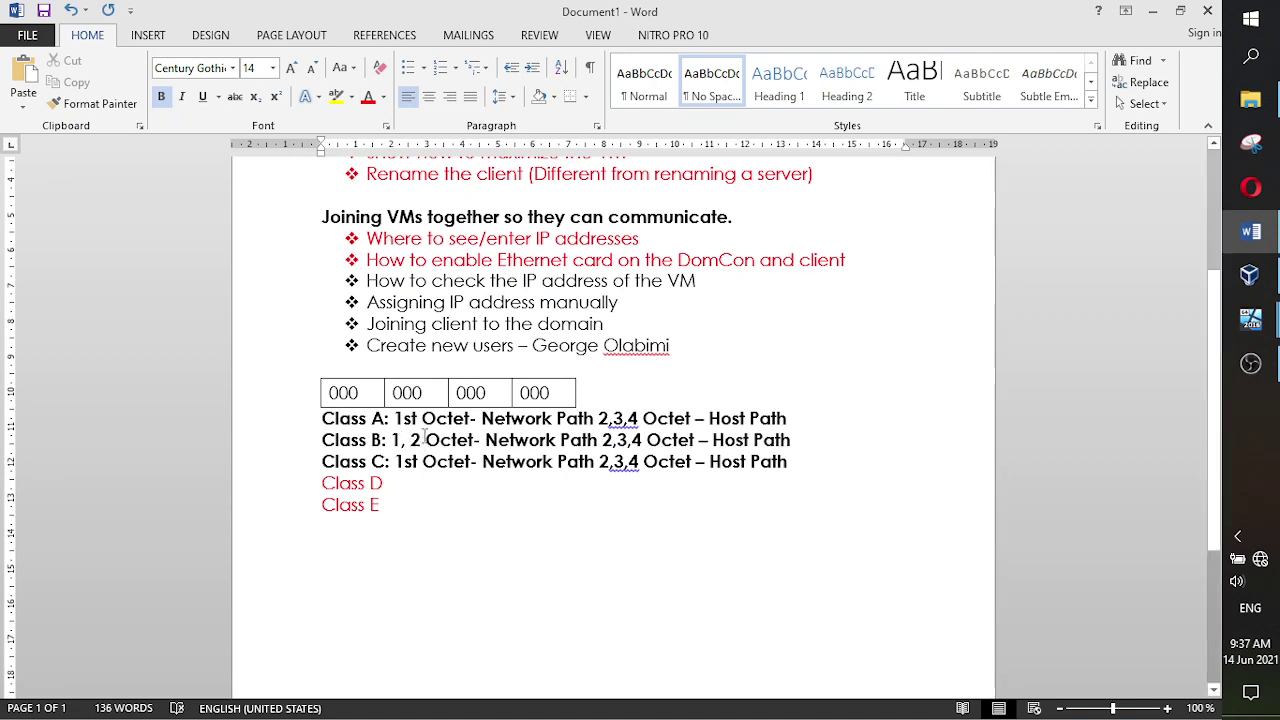
key(Left)
key(Left)
key(BackSpace)
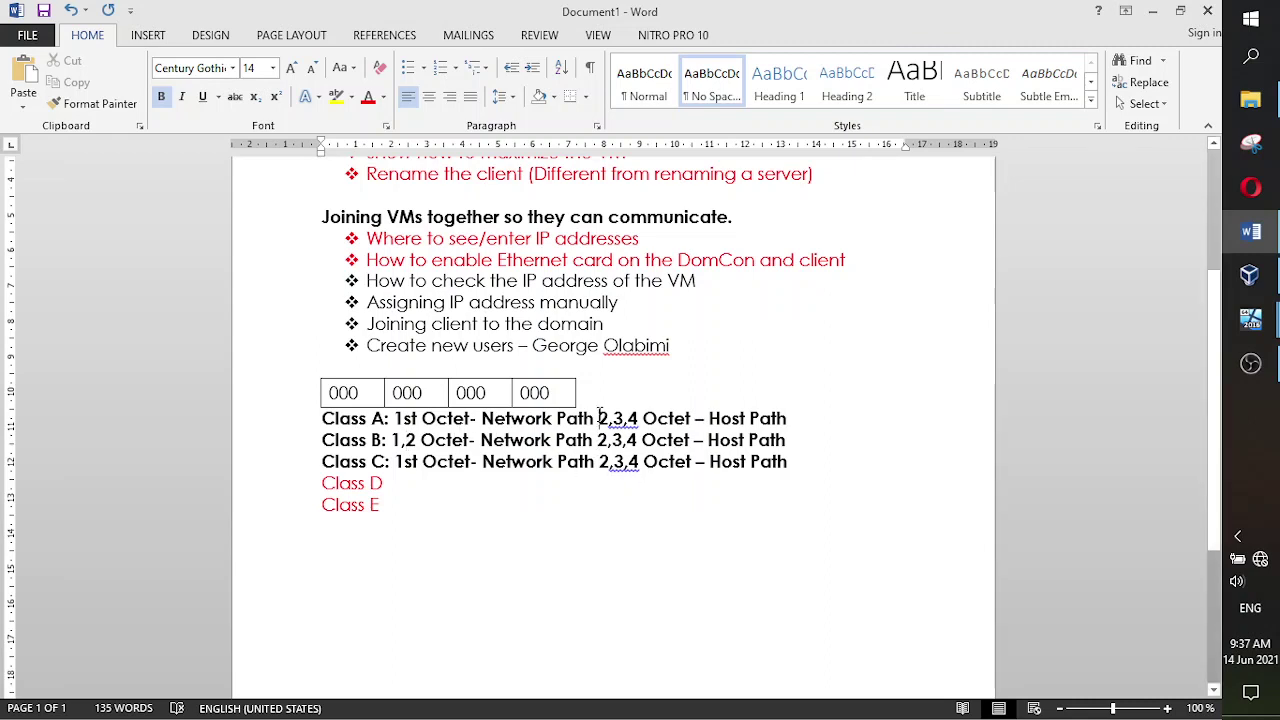
click(603, 418)
text(:)
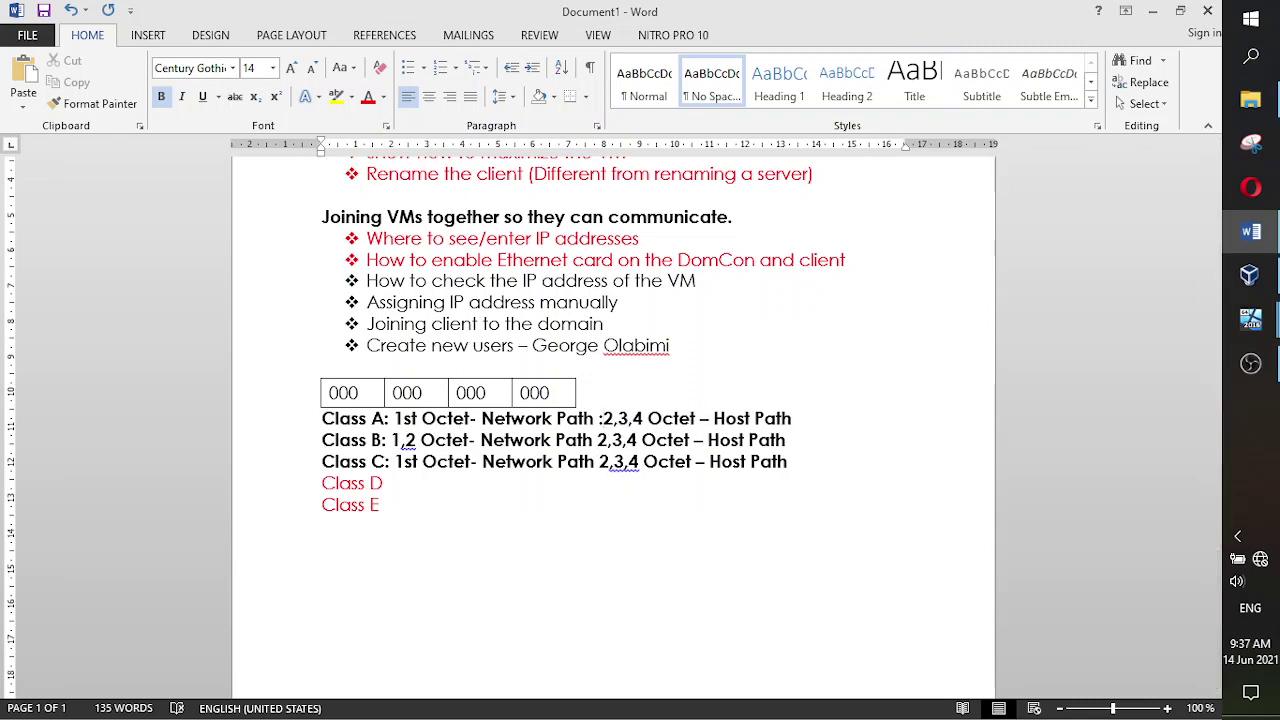
text(:)
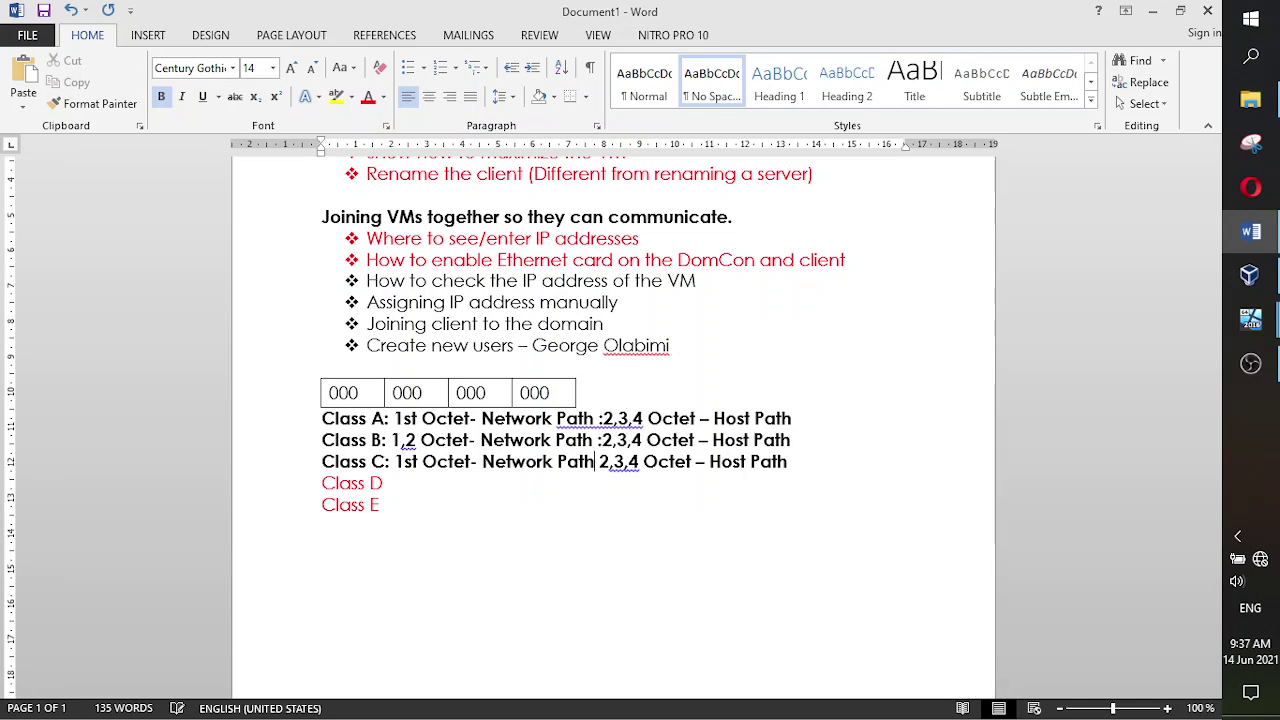
text(:)
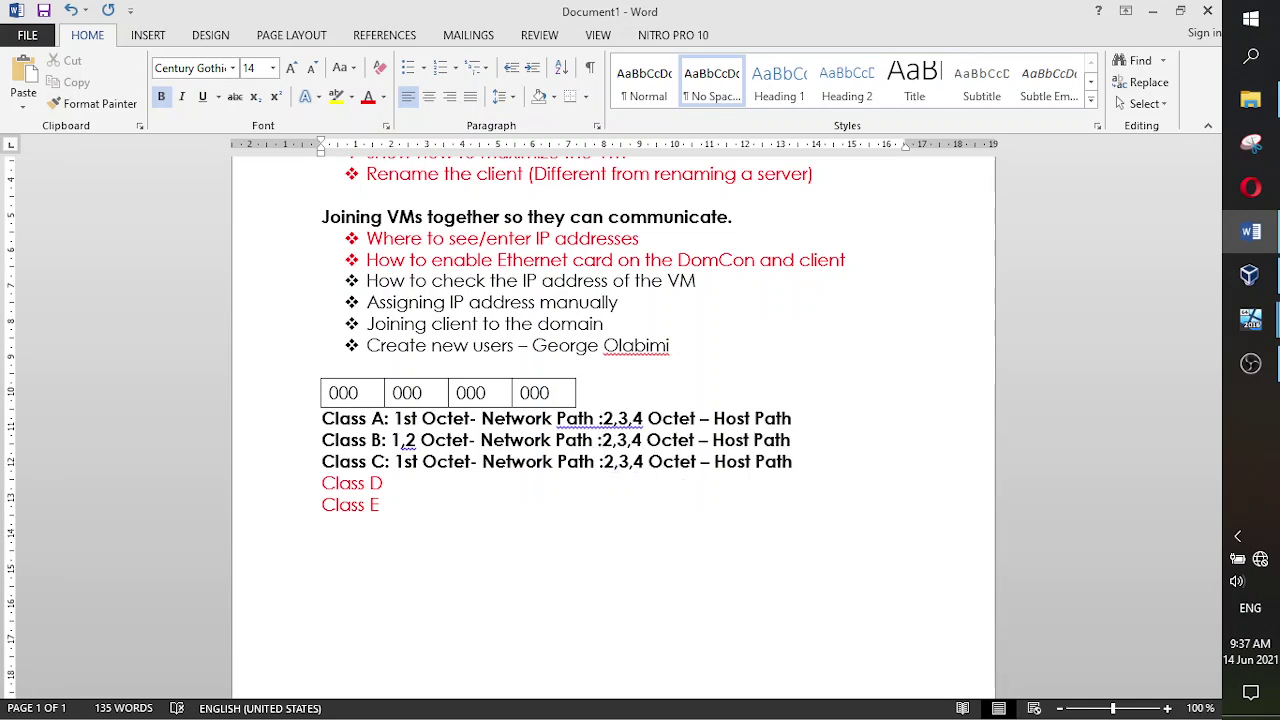
click(615, 440)
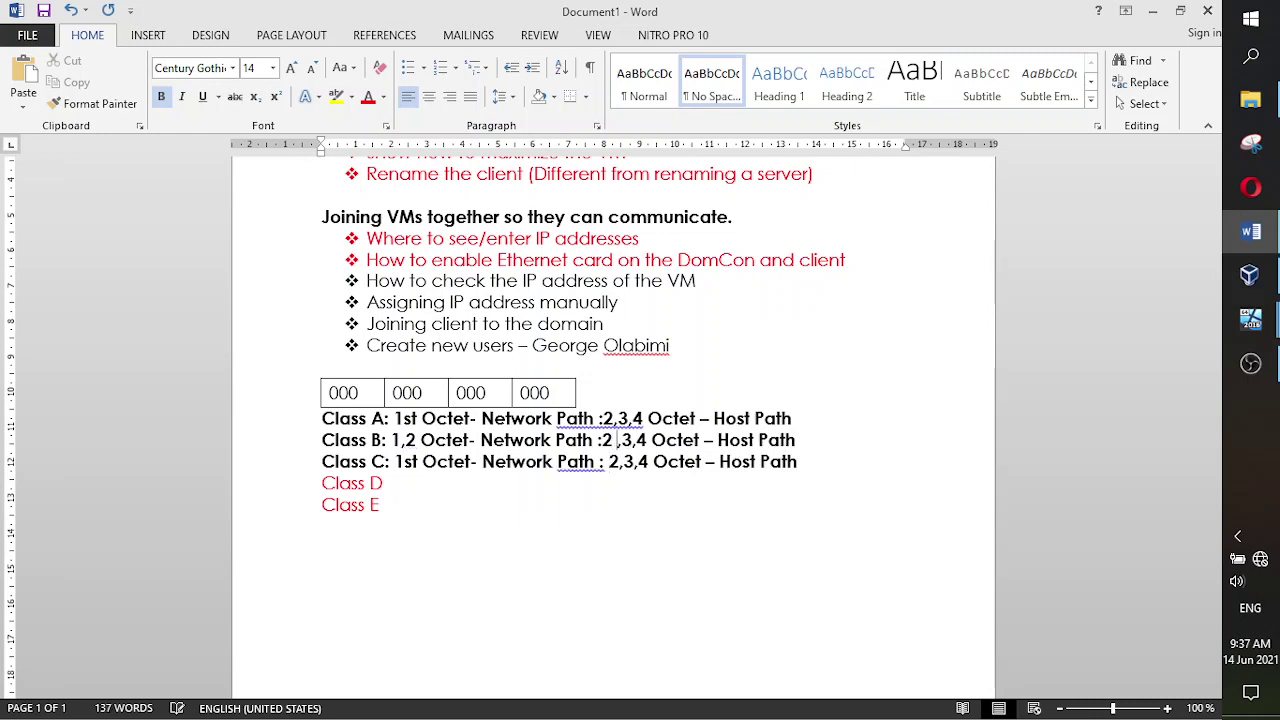
key(BackSpace)
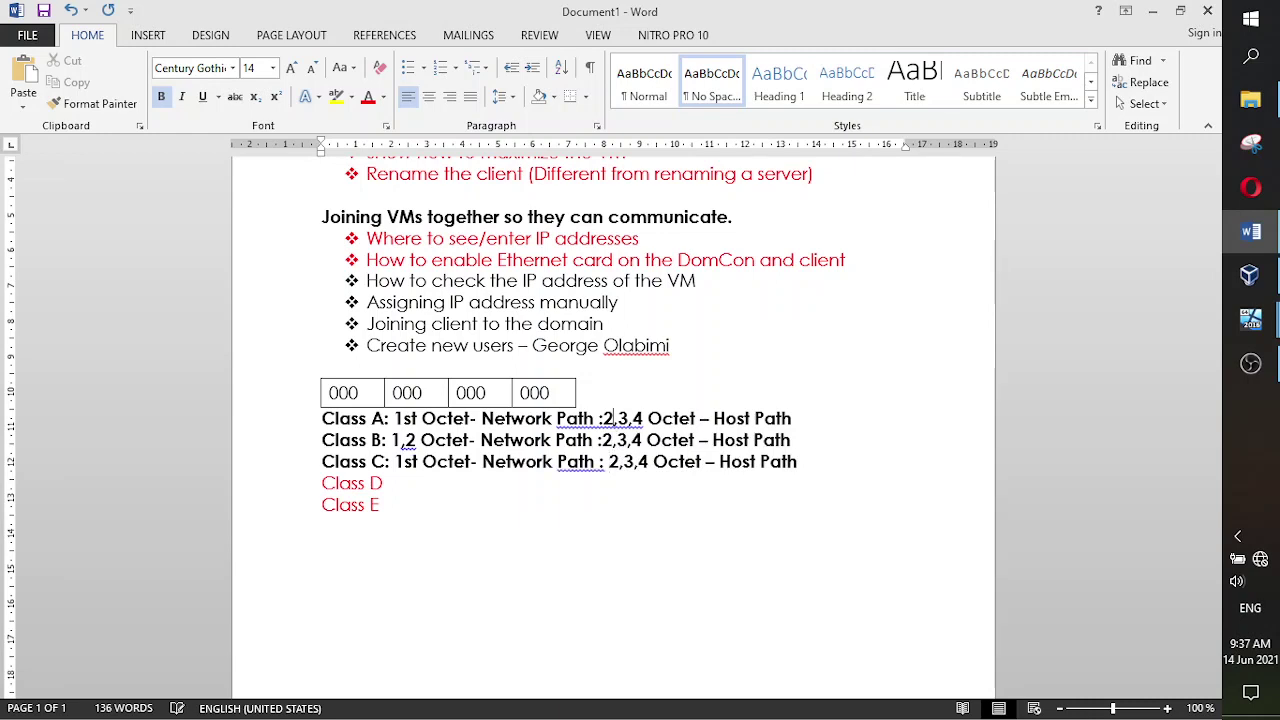
click(603, 418)
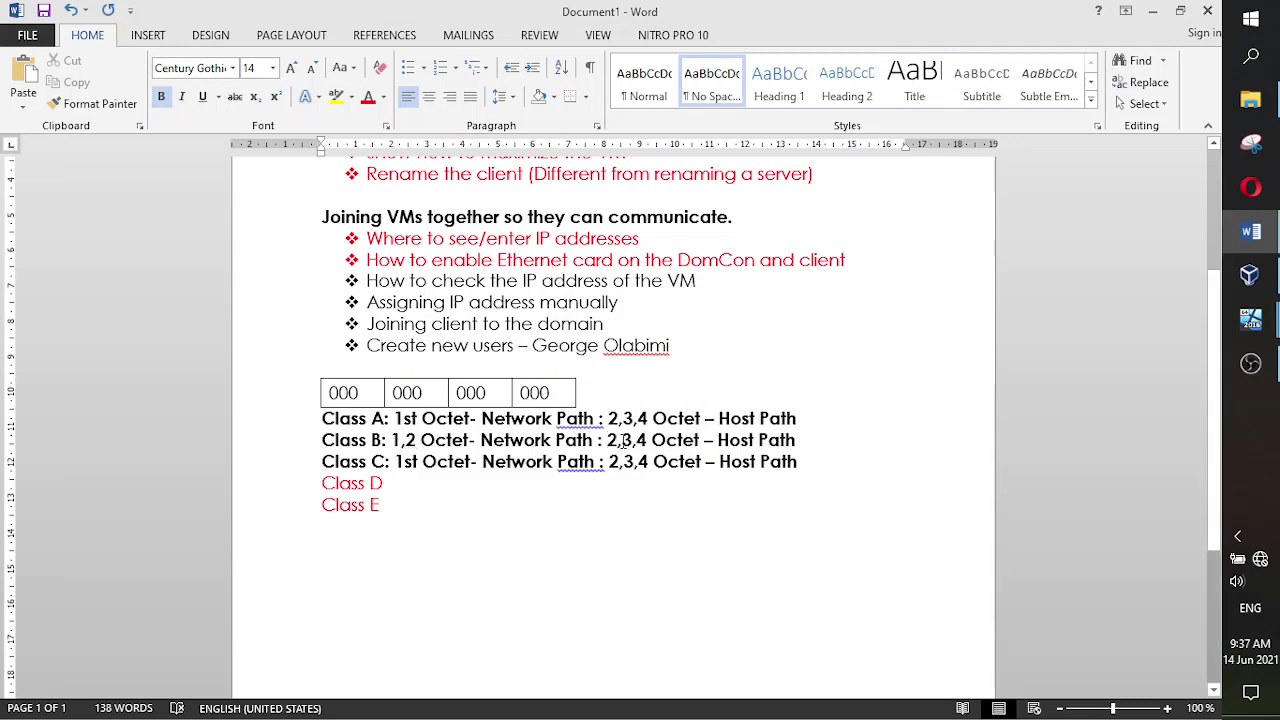
key(Delete)
key(Delete)
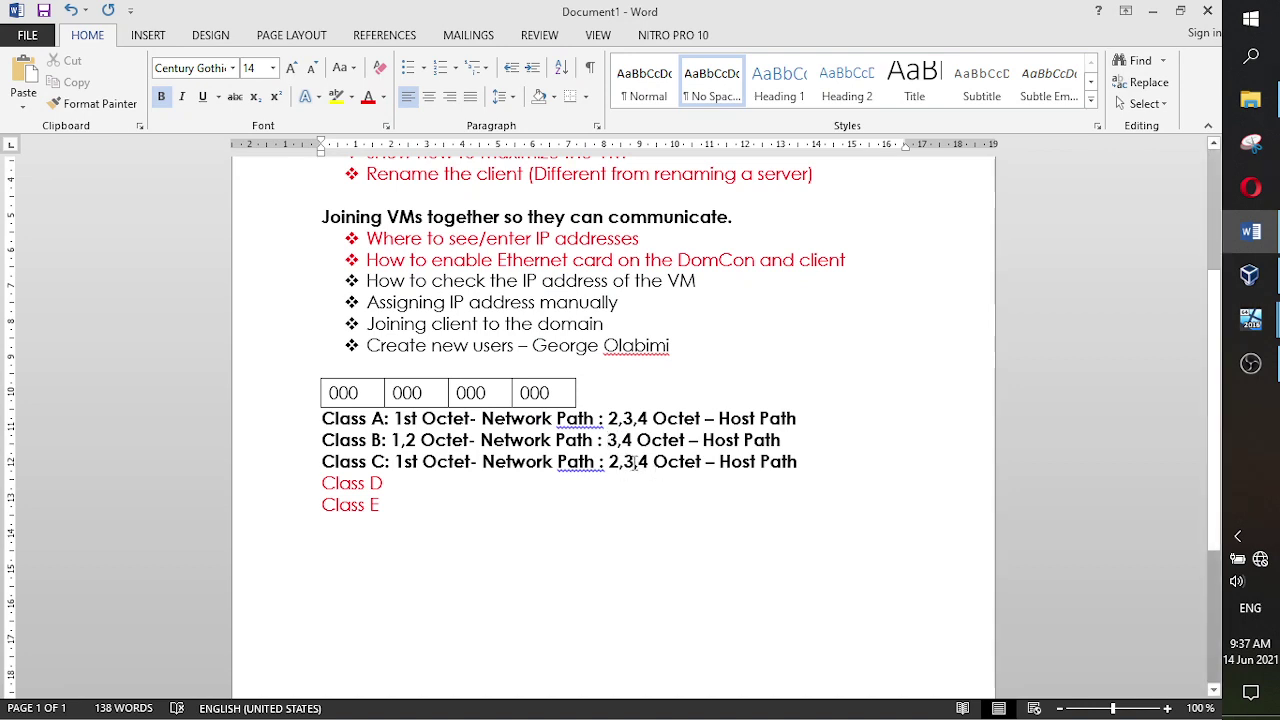
- Edit Class C's line to octets 1,2,3 network and 4 host
click(634, 461)
key(BackSpace)
key(BackSpace)
key(BackSpace)
key(BackSpace)
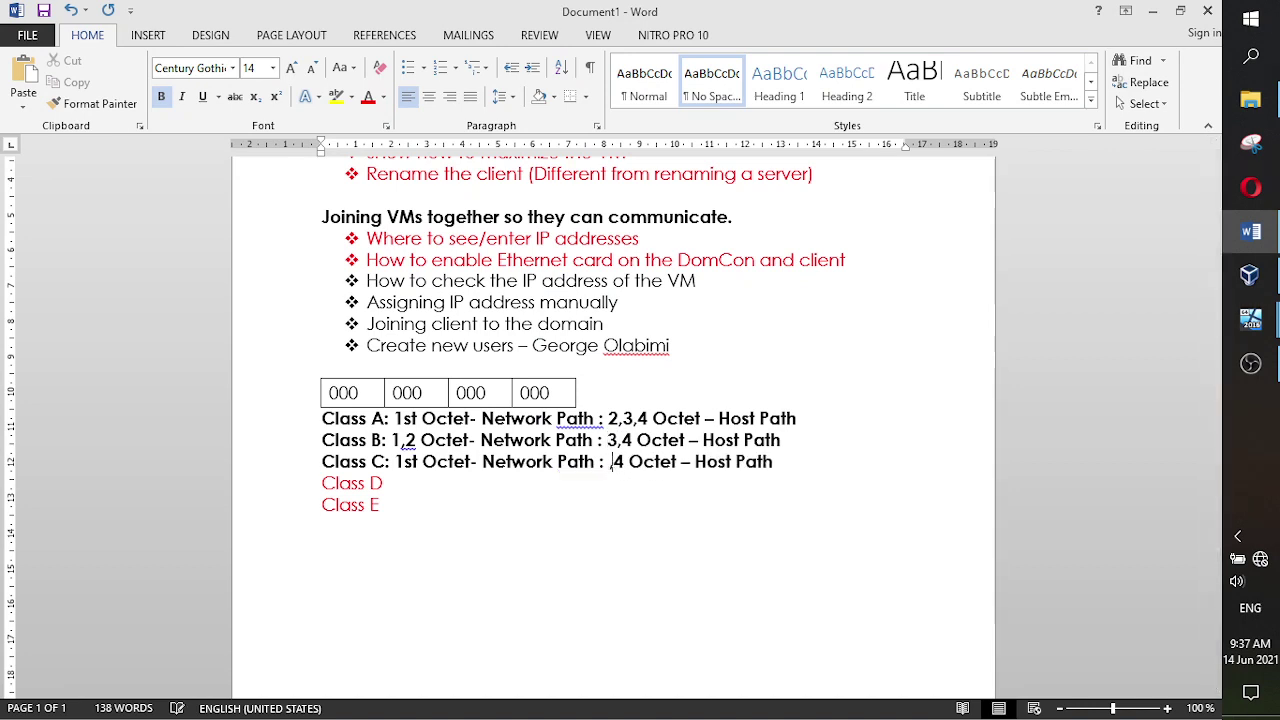
click(419, 462)
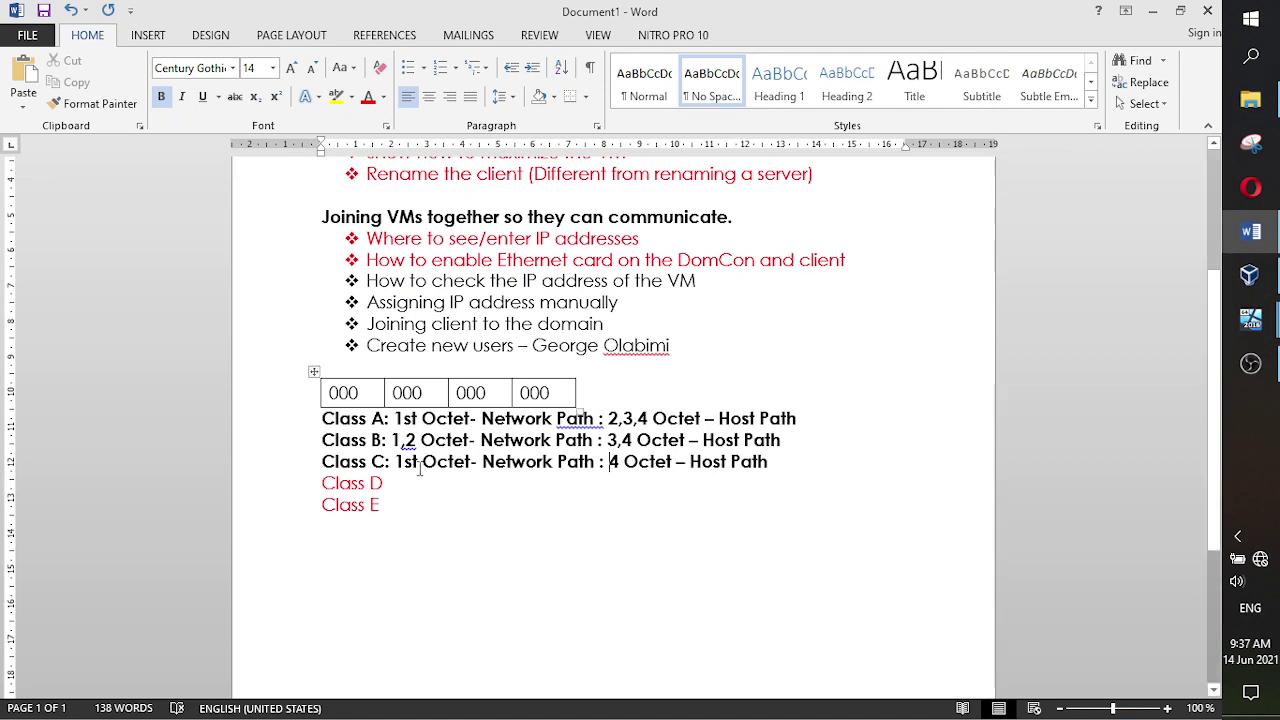
key(BackSpace)
key(BackSpace)
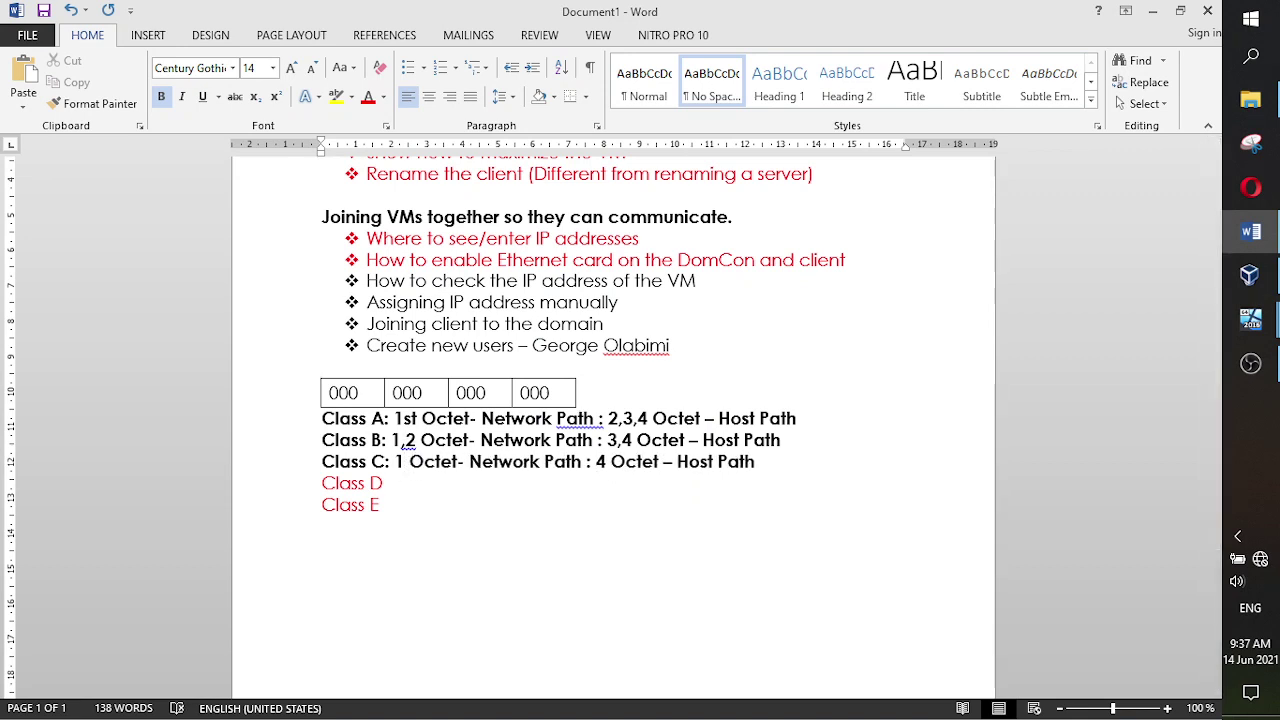
text(,2)
key(BackSpace)
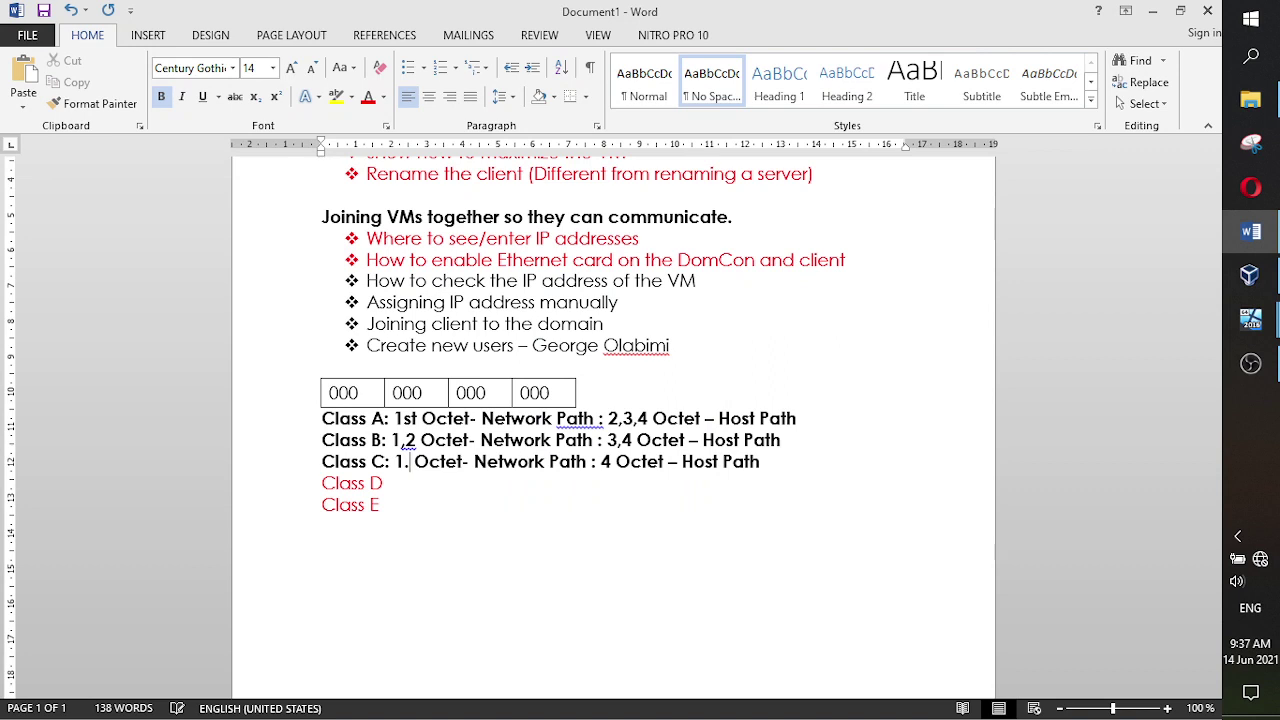
text(.)
key(BackSpace)
key(BackSpace)
text(,2,3)
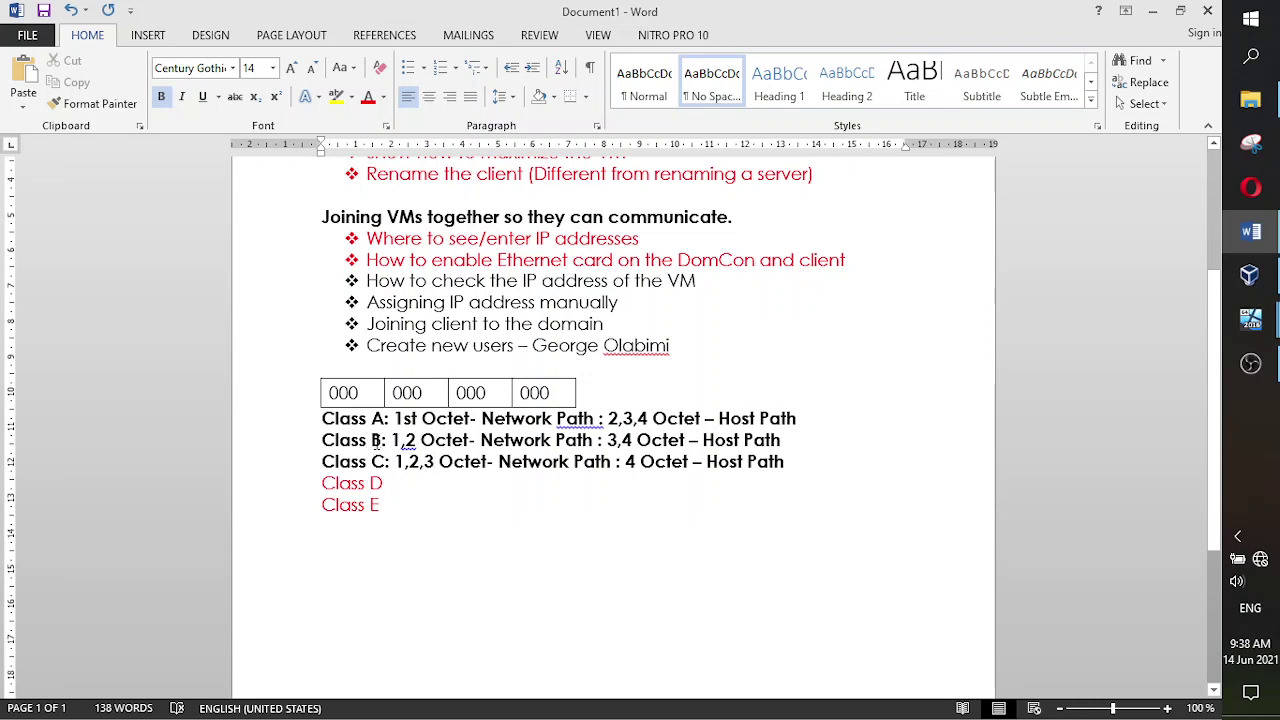
drag(420, 393, 352, 395)
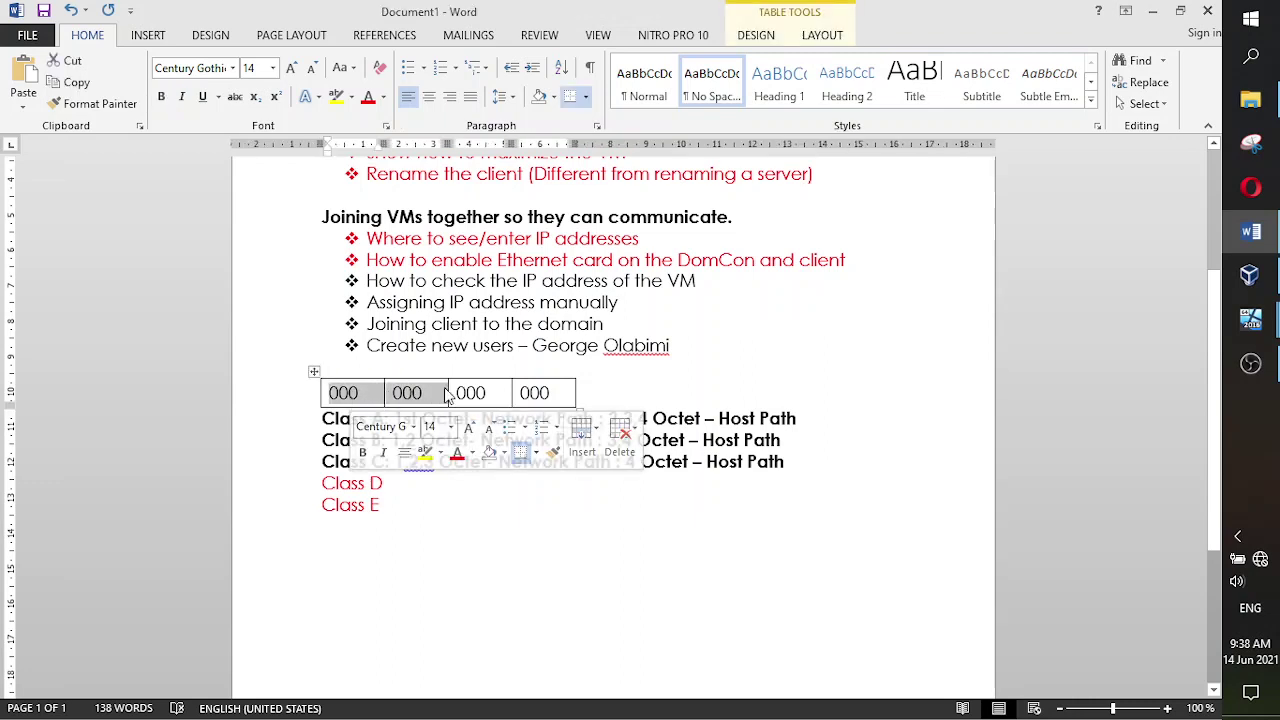
drag(455, 394, 540, 395)
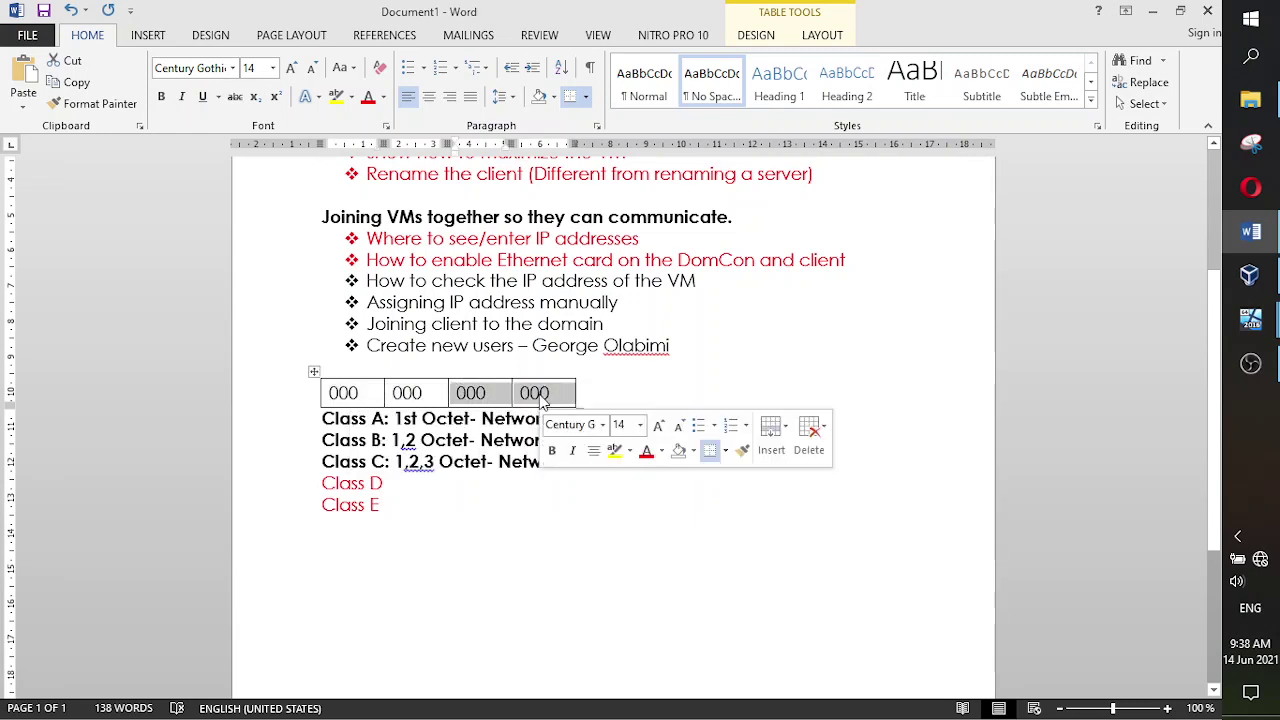
click(371, 461)
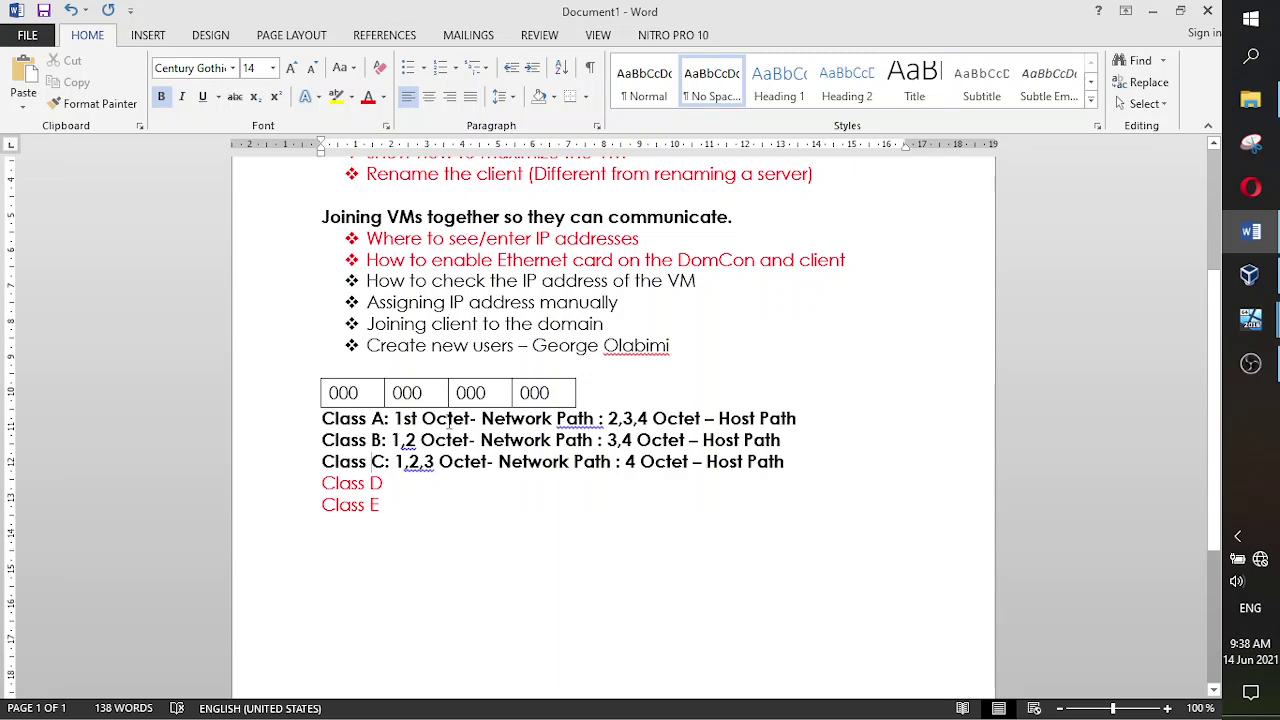
drag(437, 398, 353, 400)
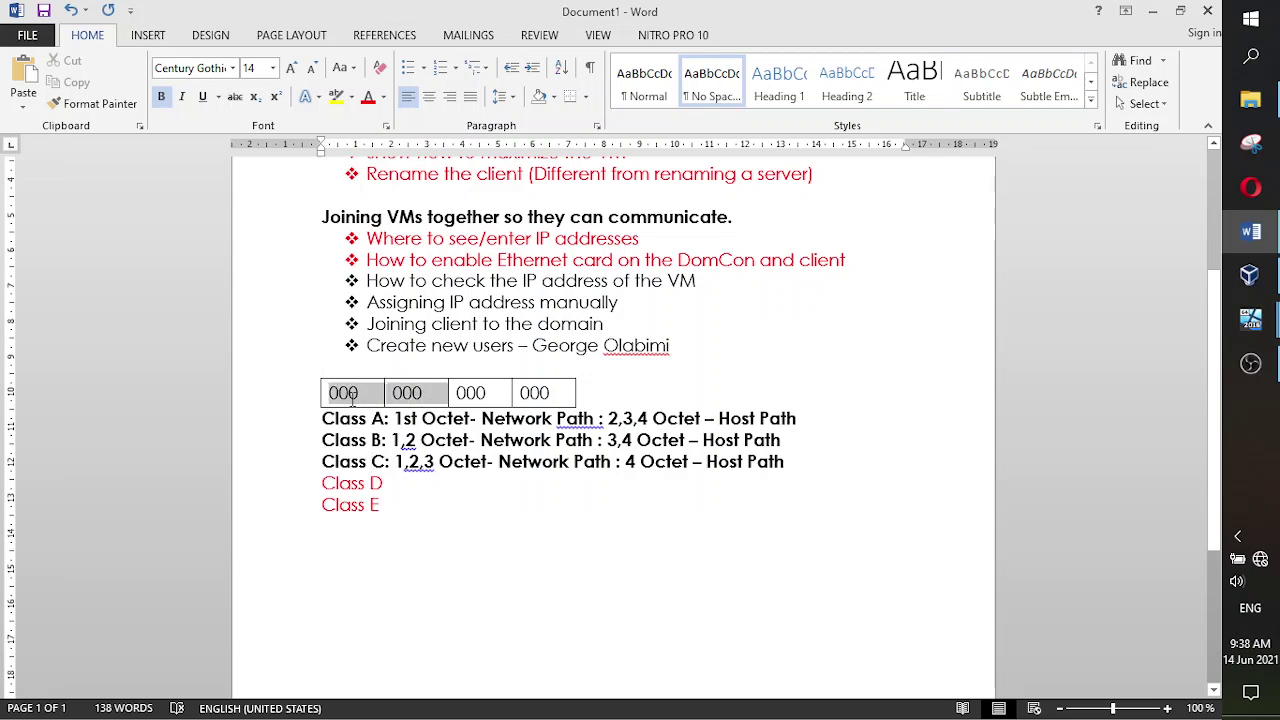
drag(489, 393, 369, 393)
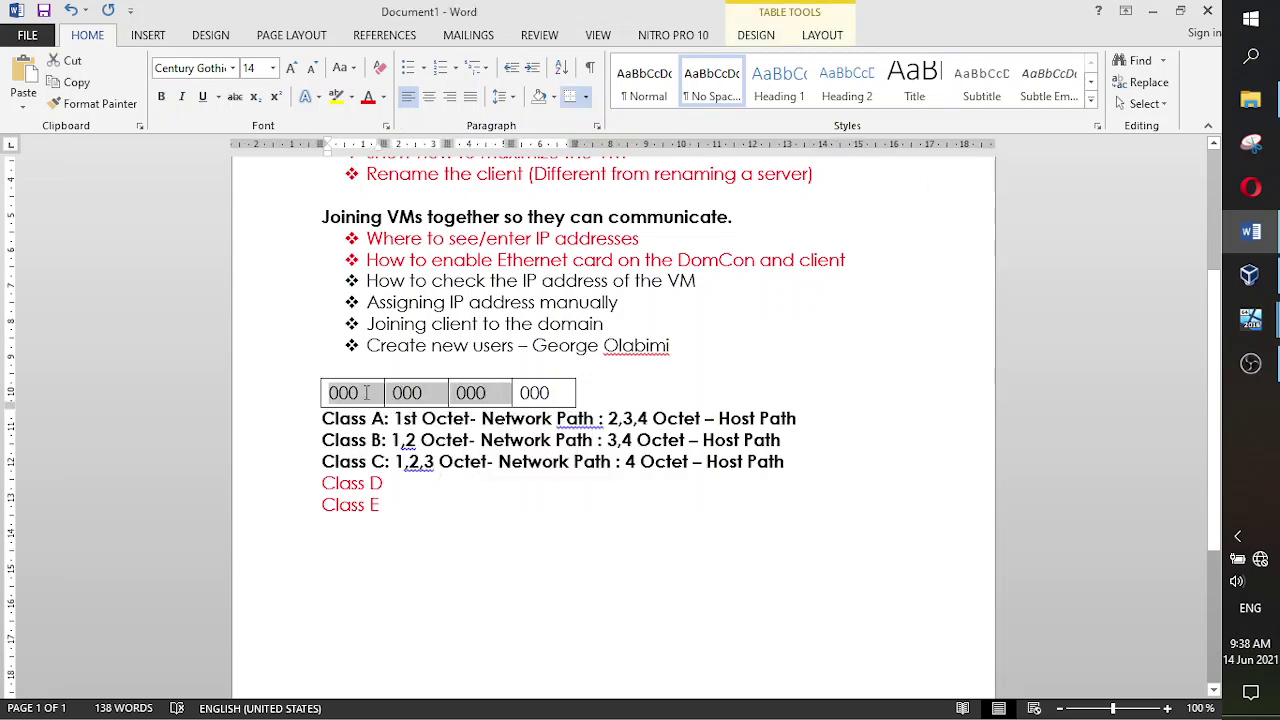
click(533, 508)
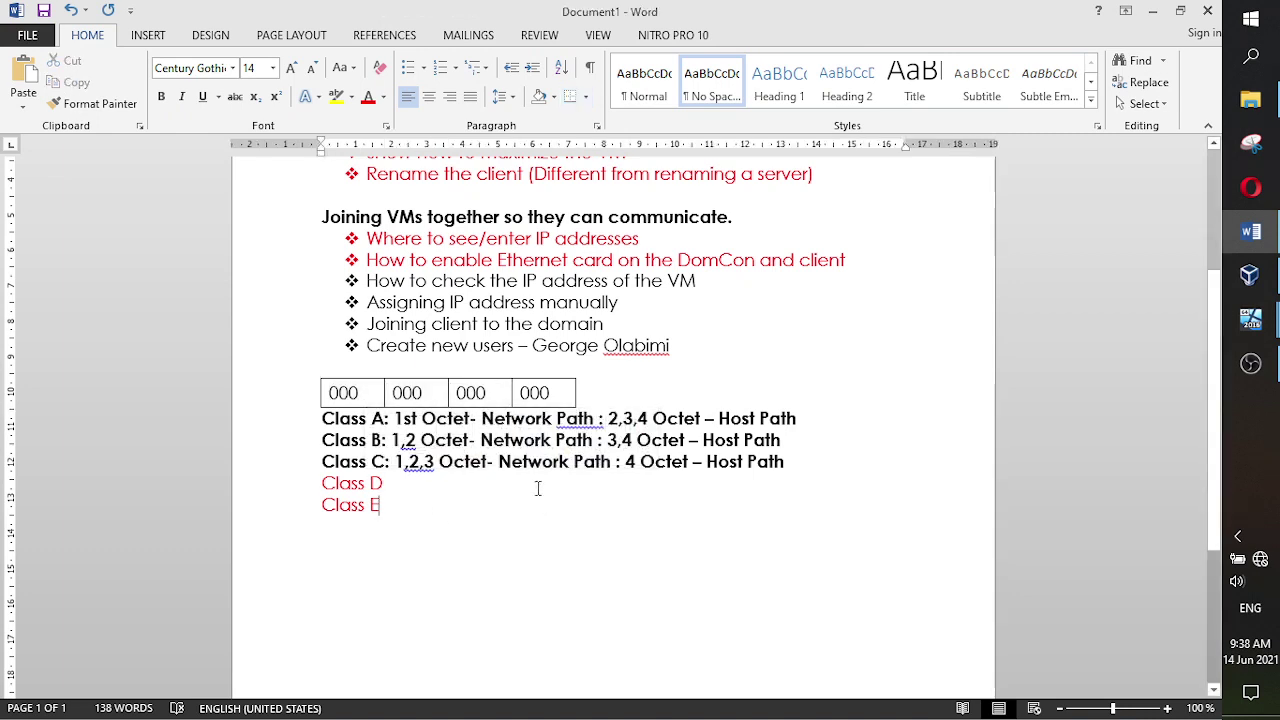
drag(552, 393, 524, 399)
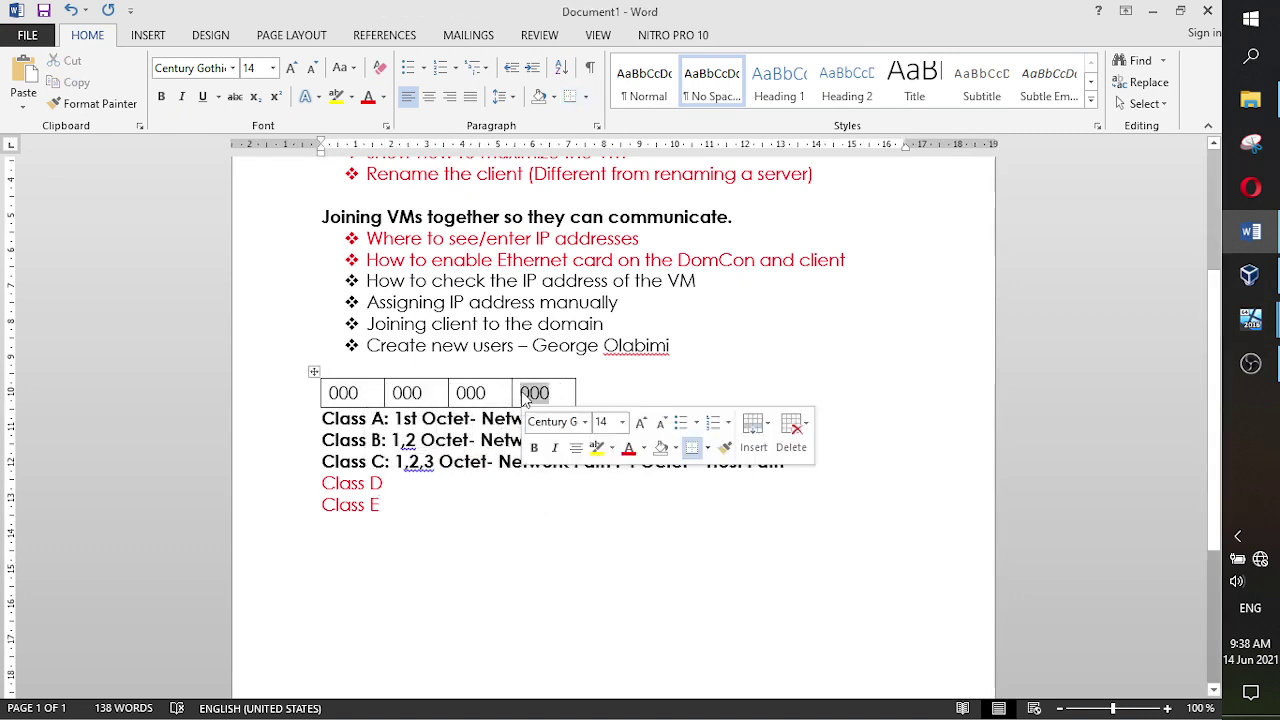
click(451, 486)
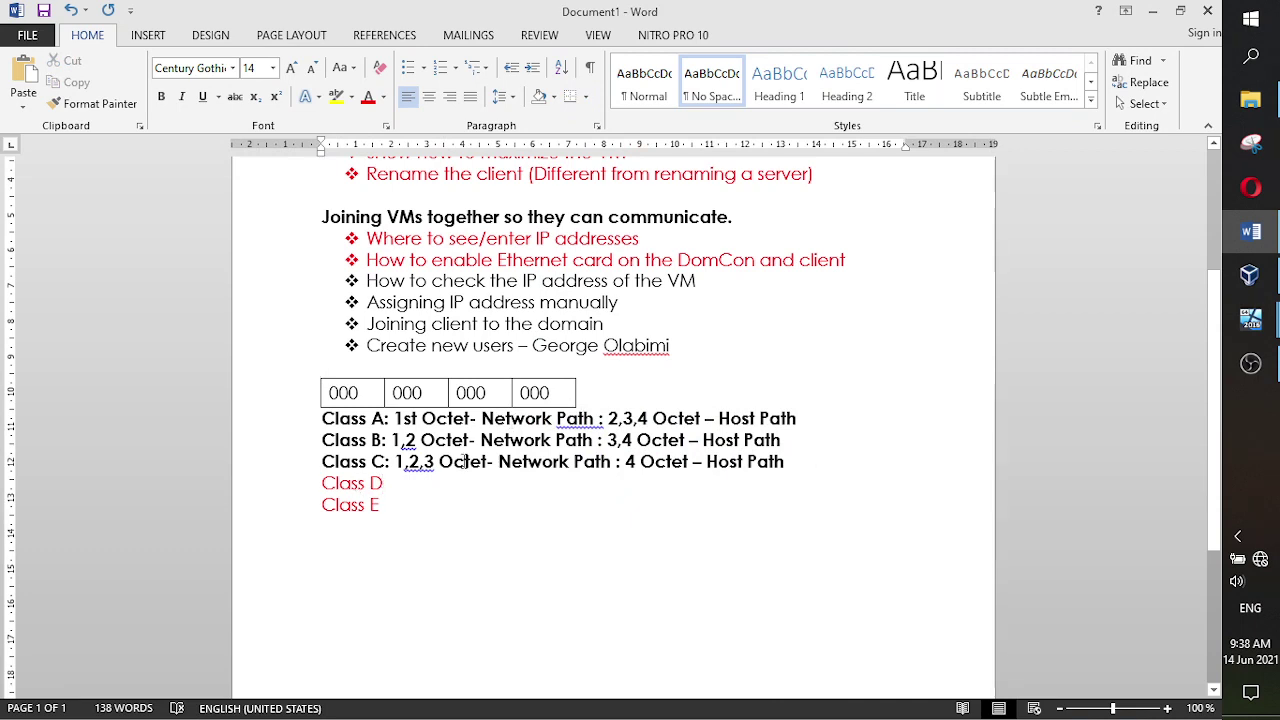
drag(503, 393, 337, 393)
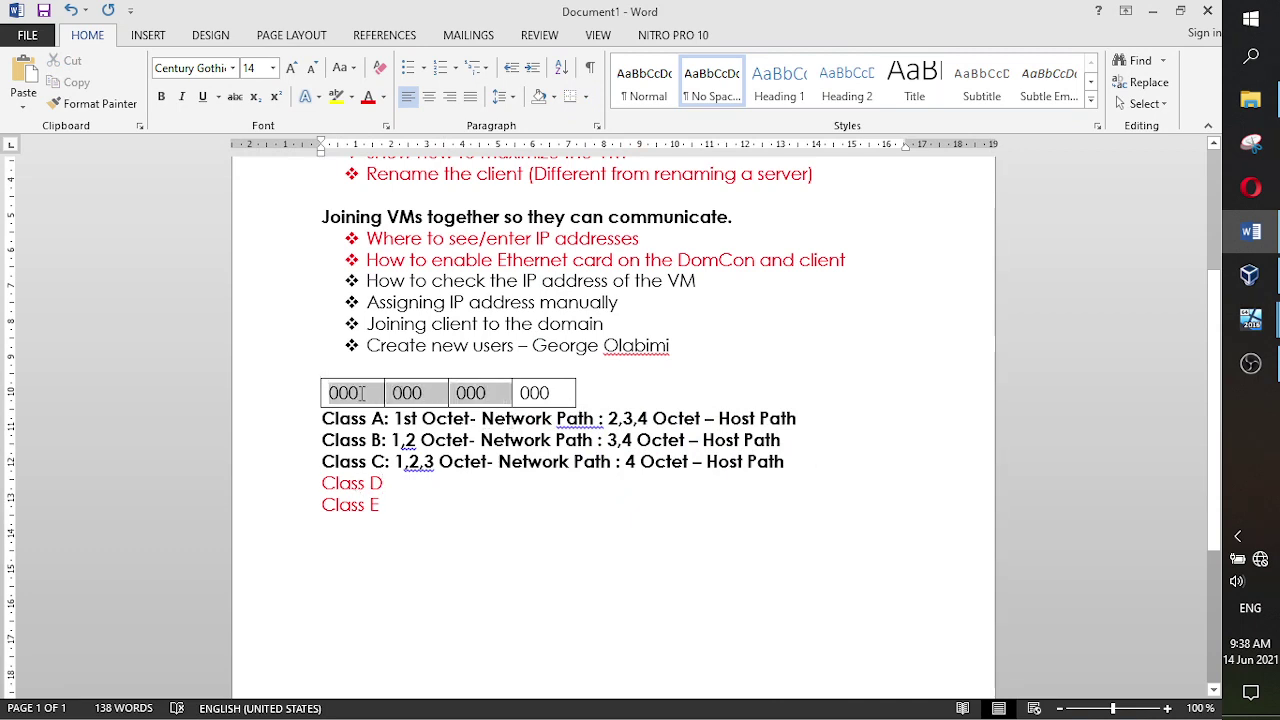
click(500, 531)
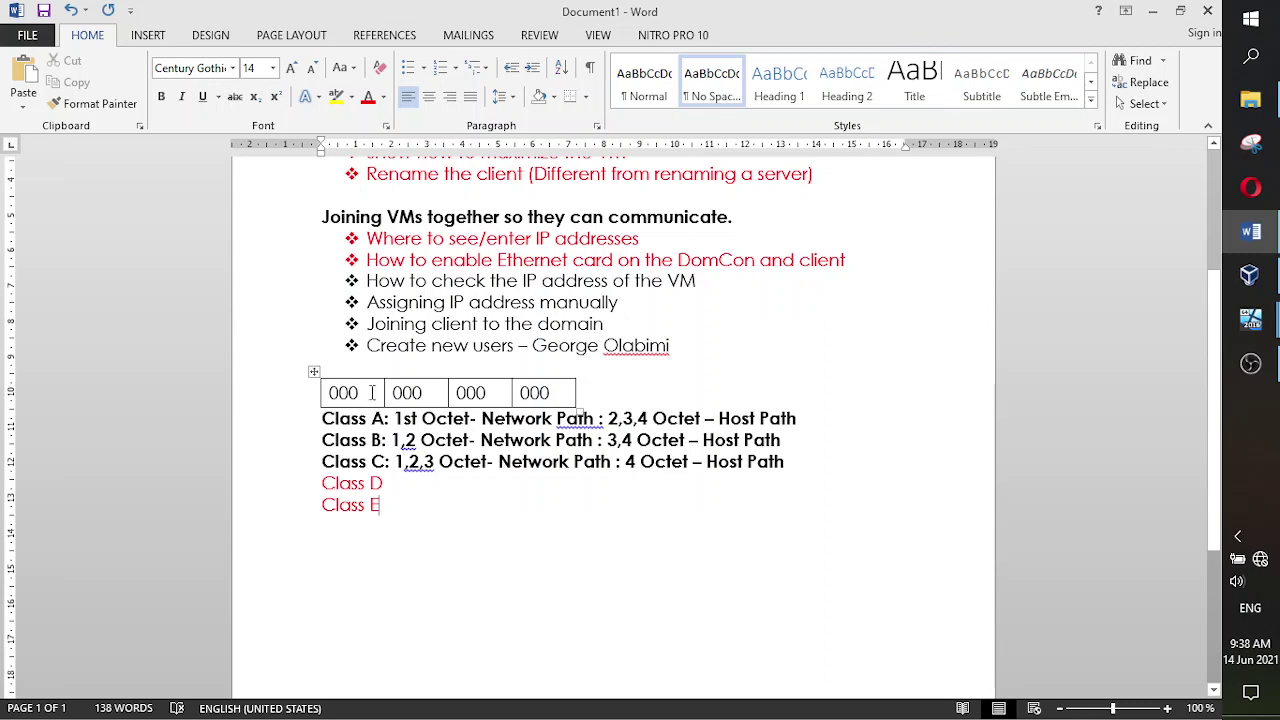
drag(359, 393, 333, 396)
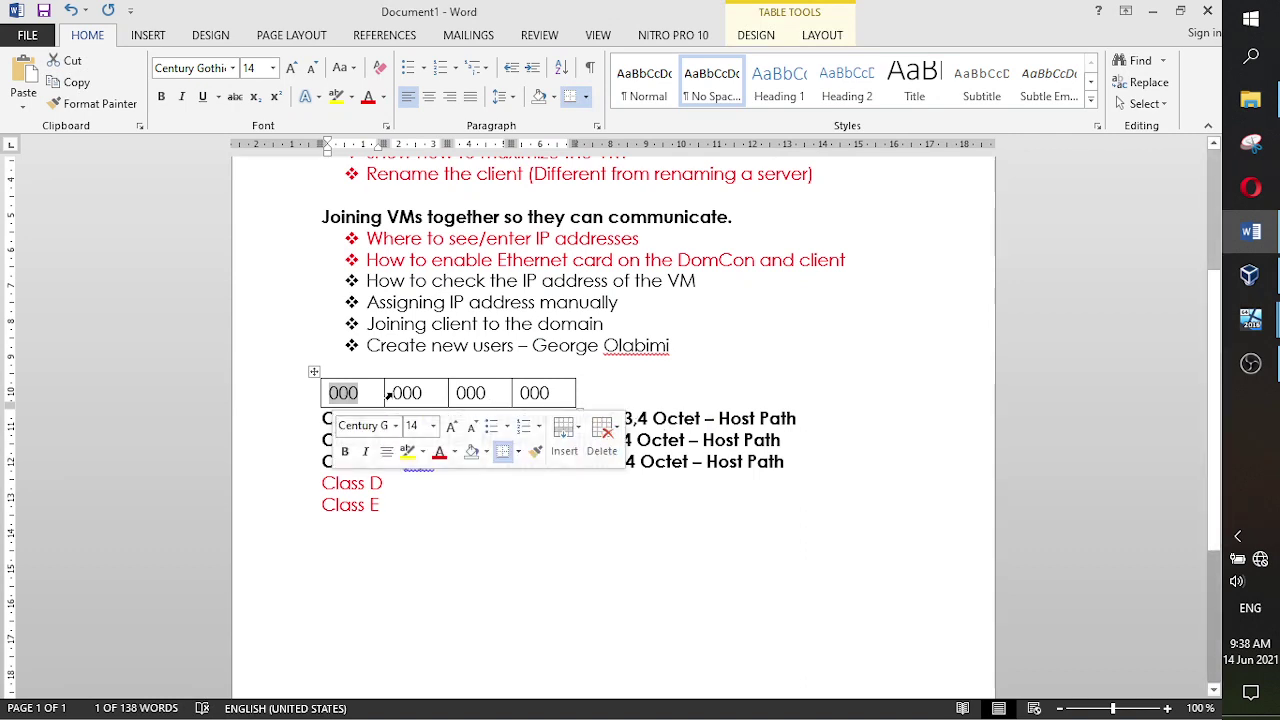
drag(395, 393, 545, 394)
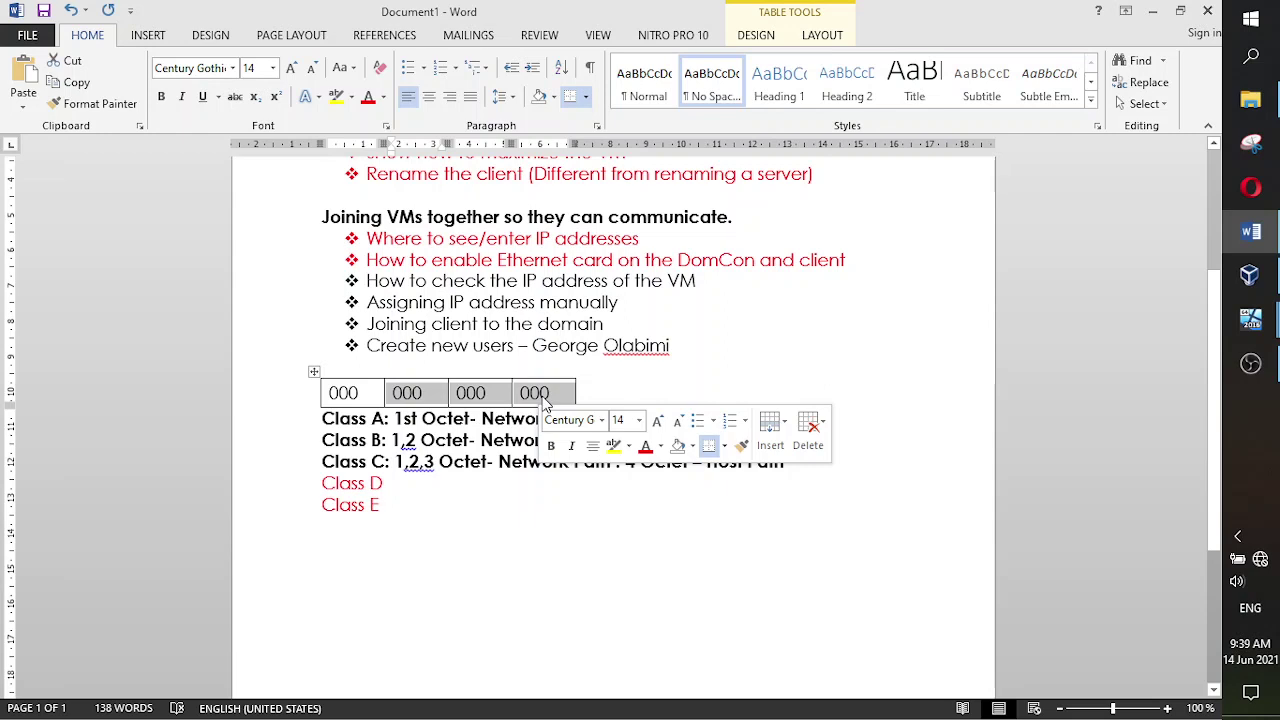
click(366, 394)
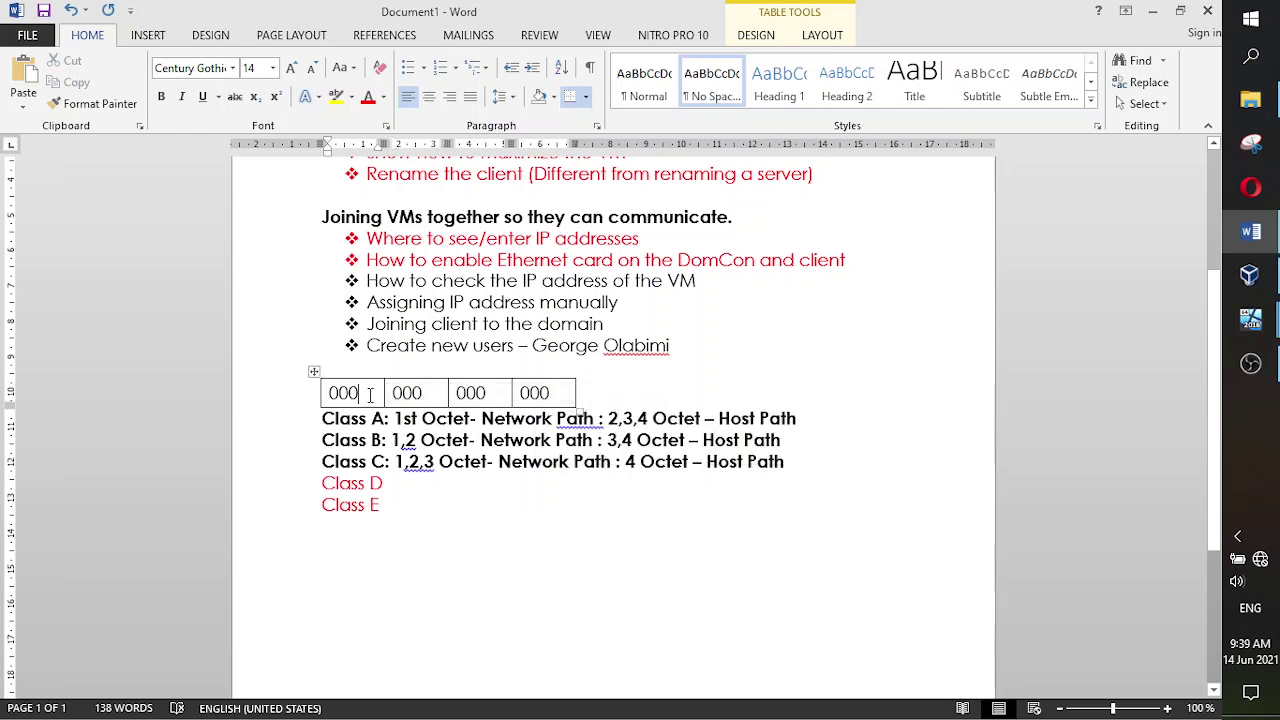
drag(372, 394, 333, 393)
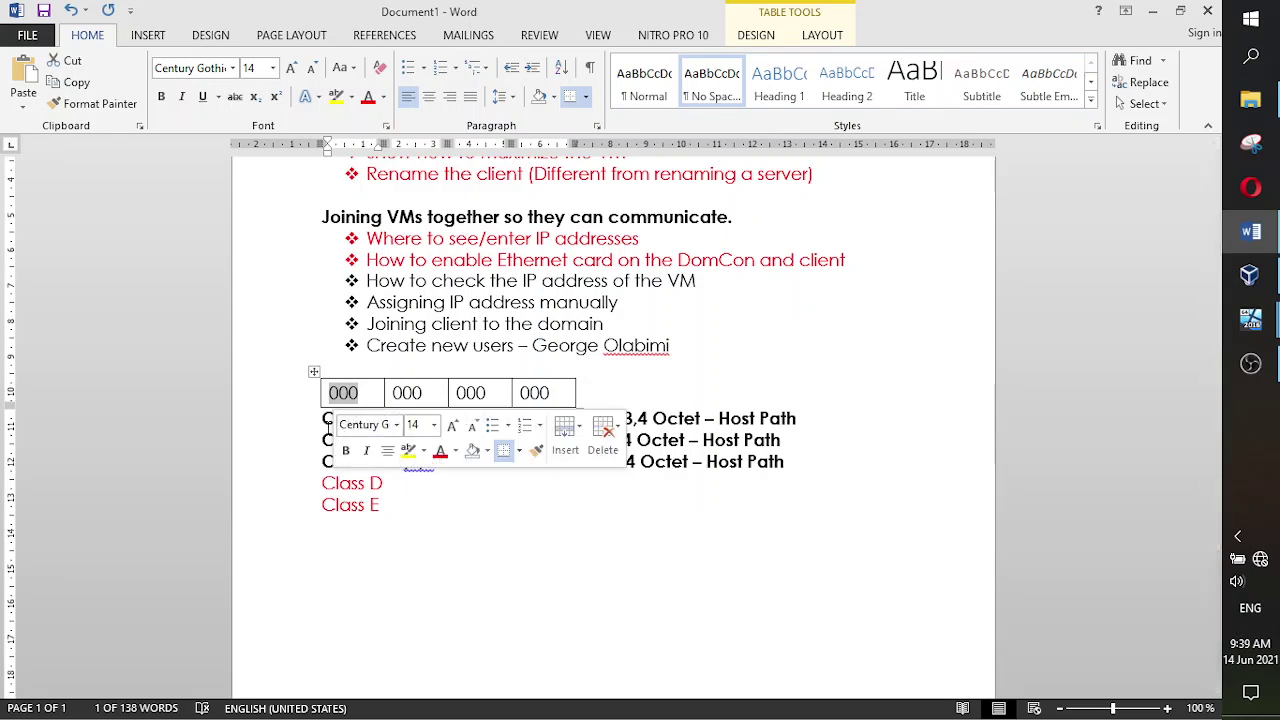
click(390, 508)
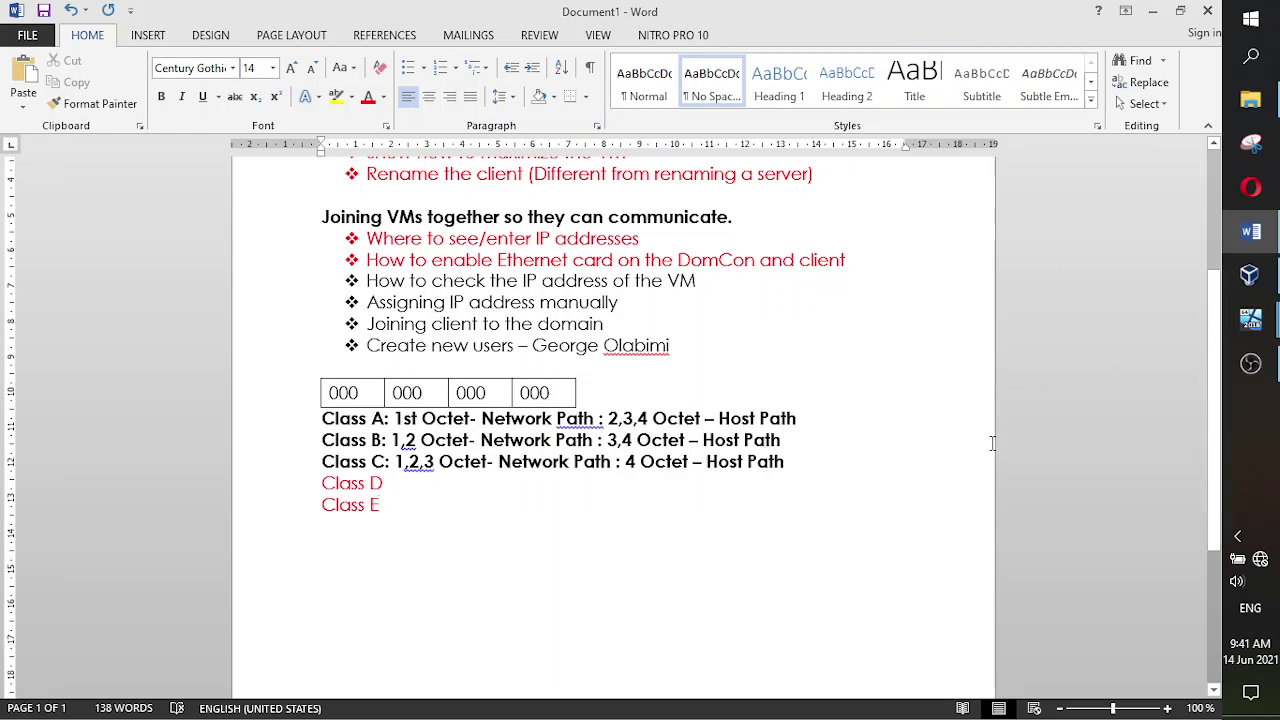
- Delete the octet table and Class notes, and colour the IP-checking bullet red
drag(398, 508, 286, 380)
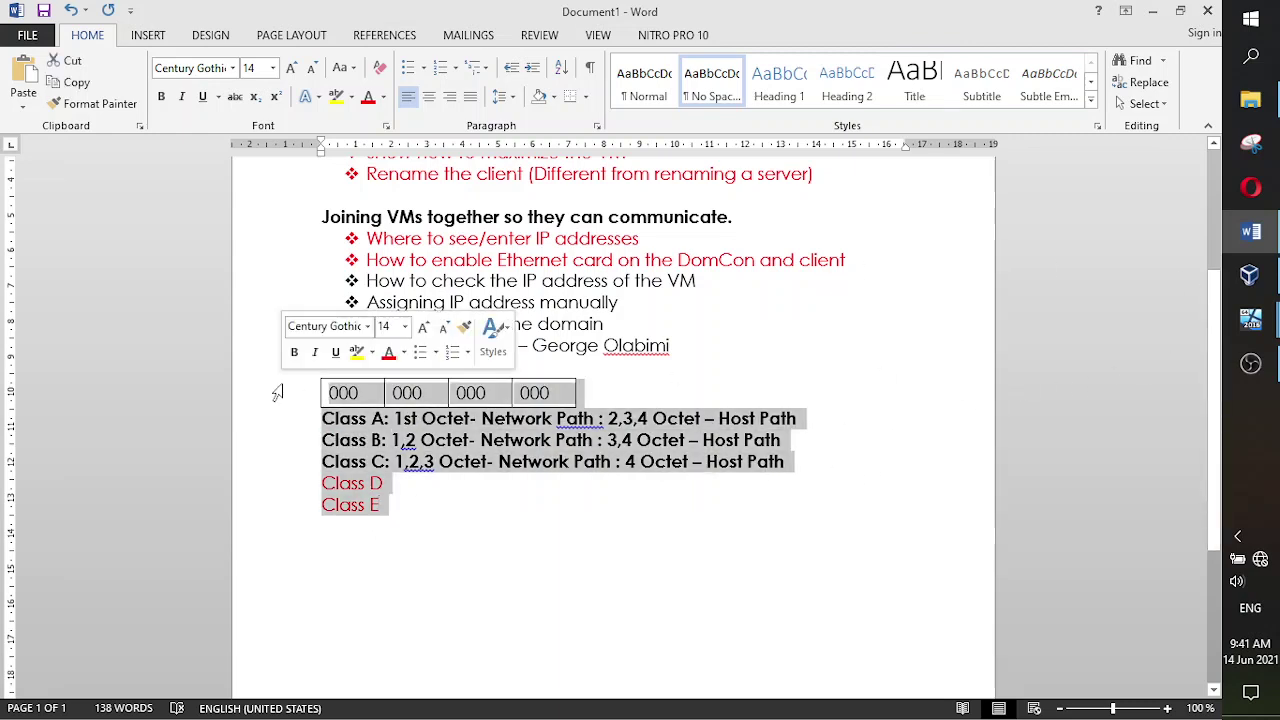
key(Delete)
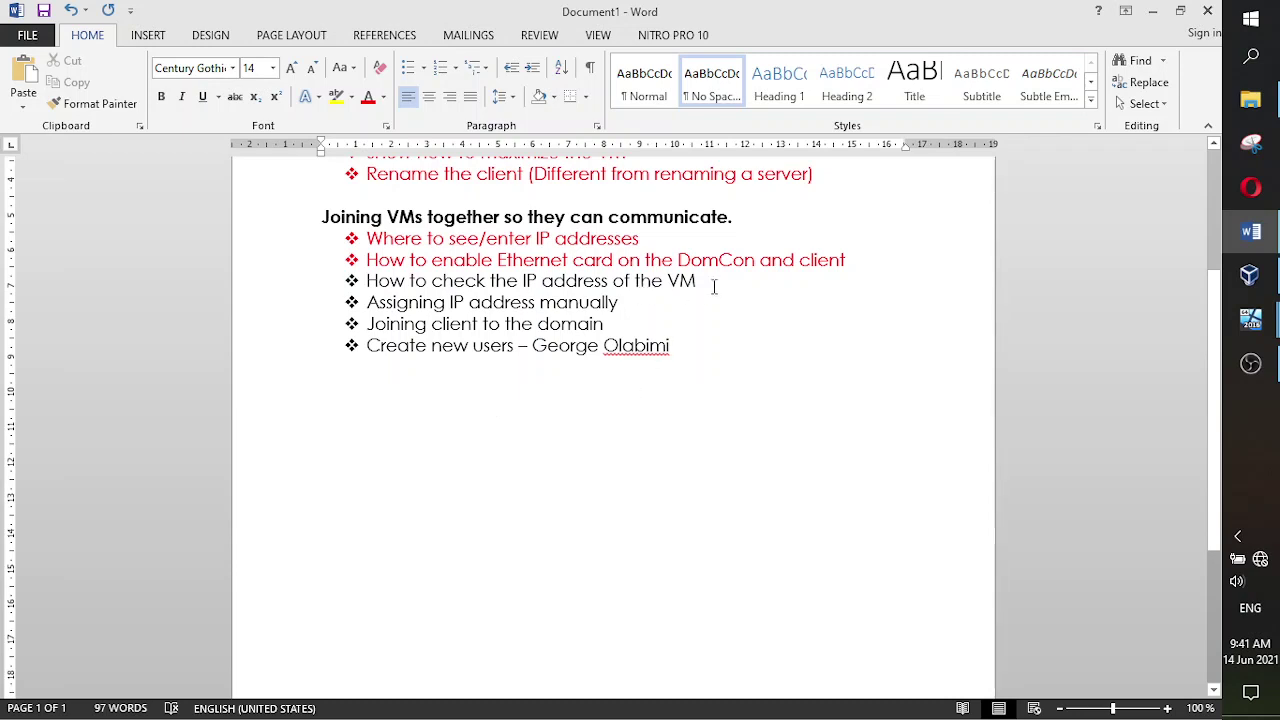
drag(714, 282, 360, 282)
click(368, 97)
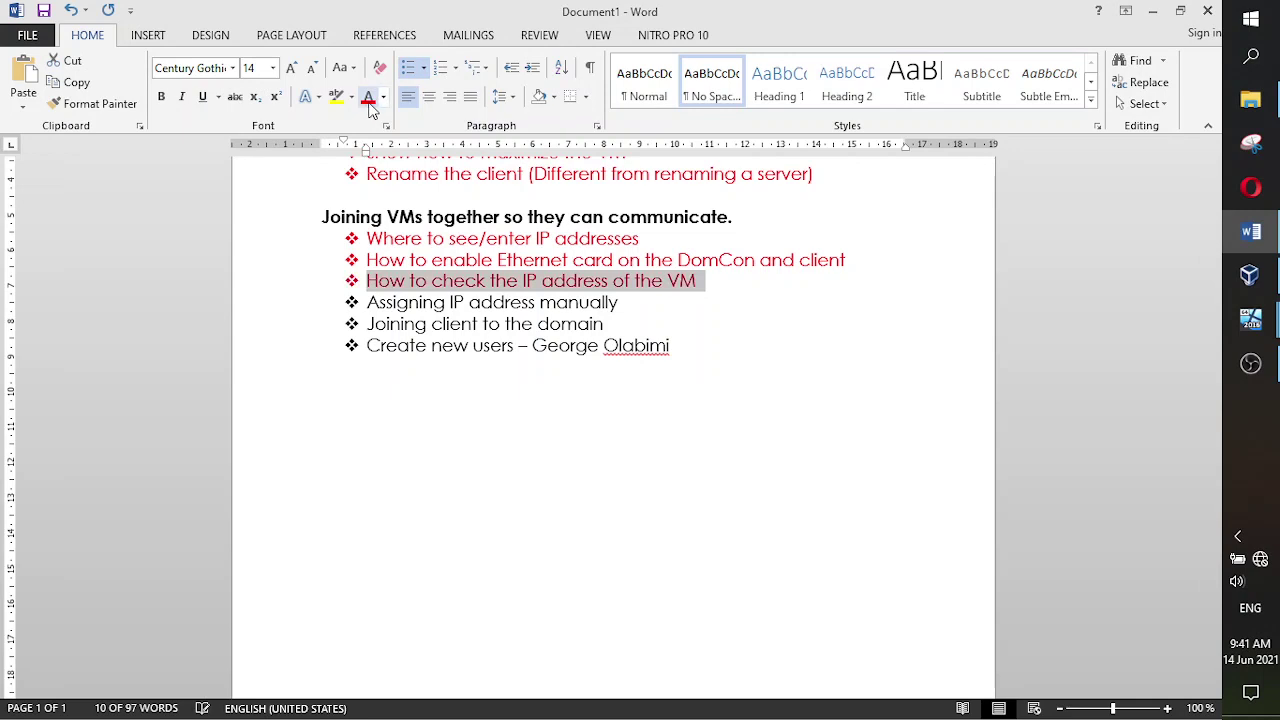
- Append $ipconfig to the end of the 'How to check the IP address of the VM' bullet
click(706, 284)
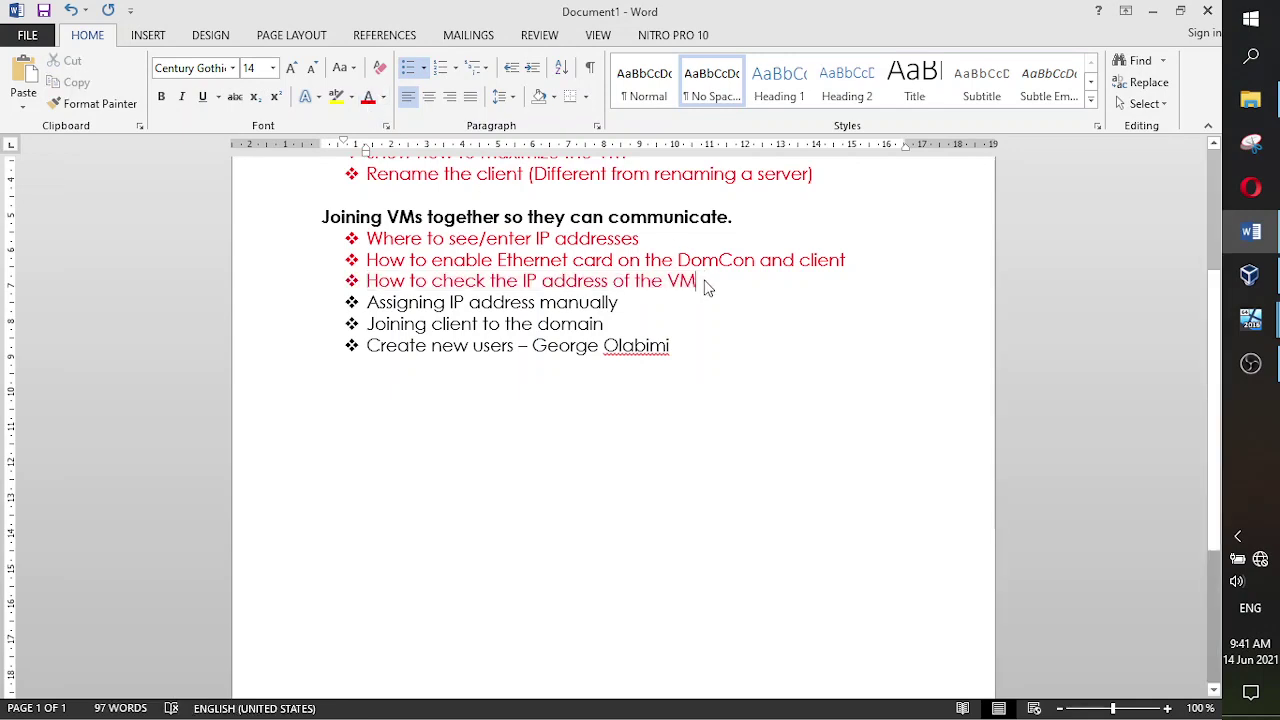
text(i)
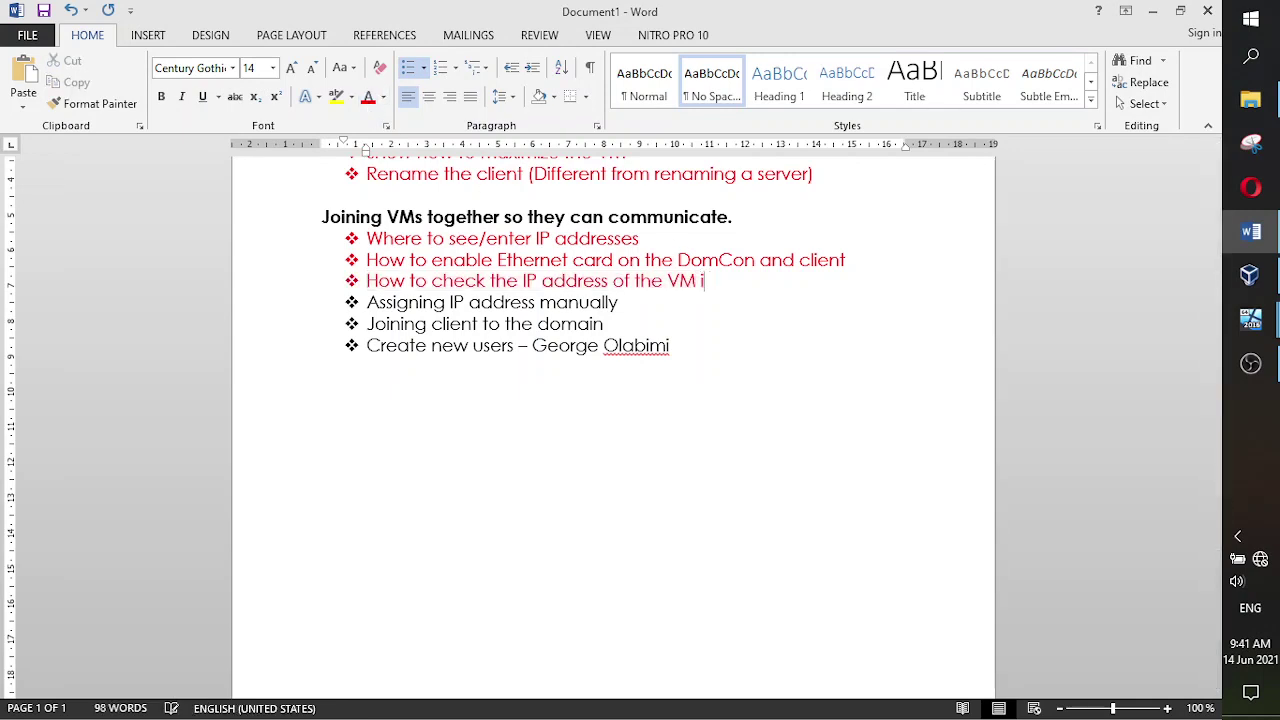
text(pconfig)
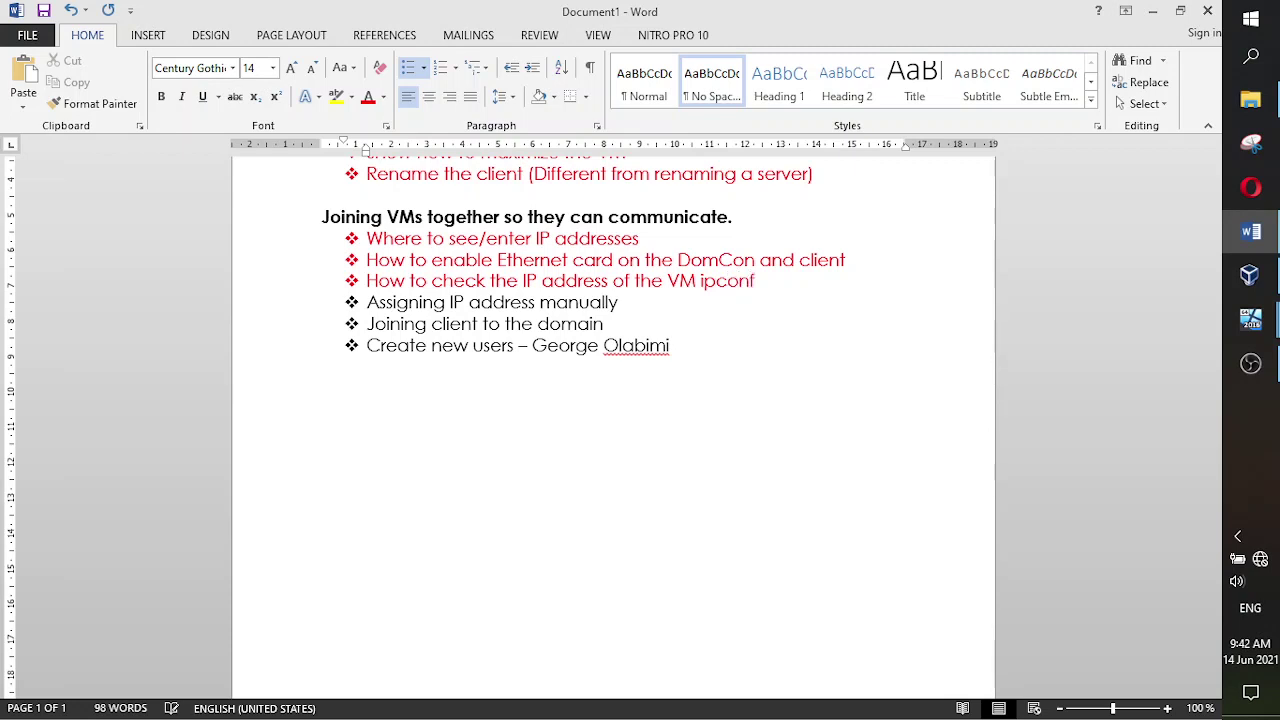
key(Left)
key(Left)
key(Left)
key(Left)
key(Left)
key(Left)
key(Left)
key(Left)
text($)
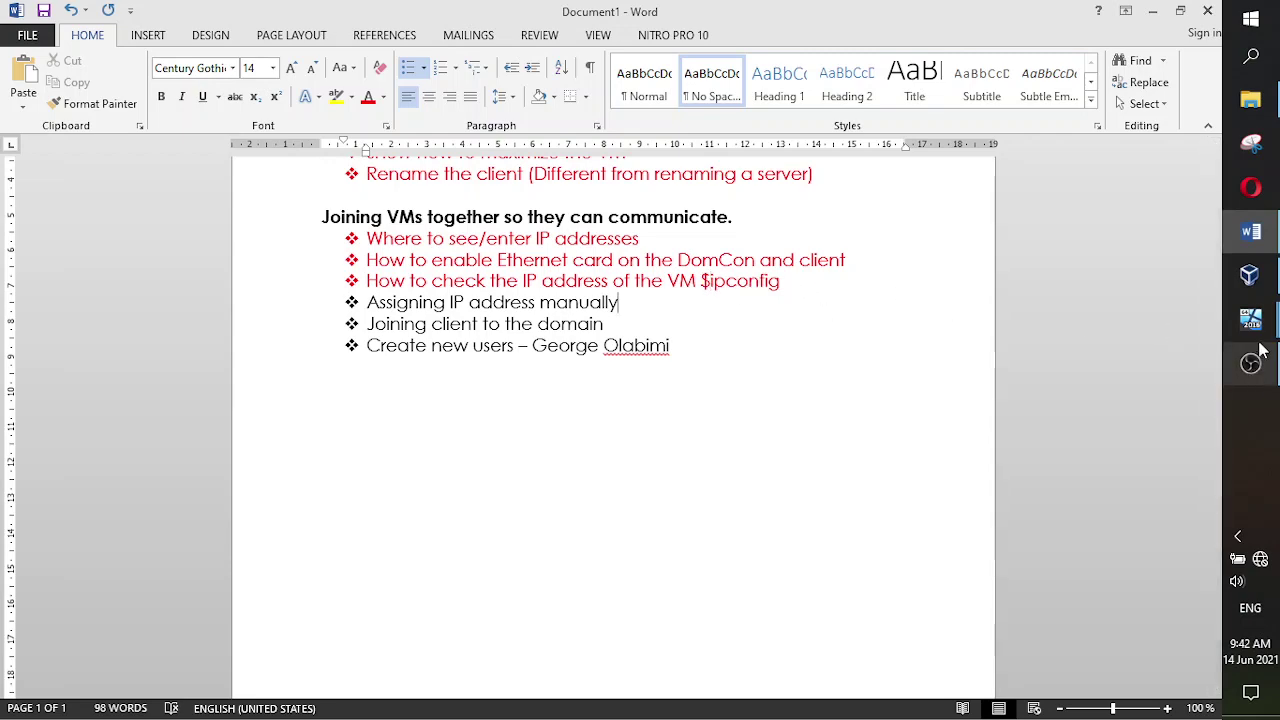
- Compare the server and client VMs' ipconfig output, ending back on the server VM
mouse_move(1250, 322)
click(1186, 298)
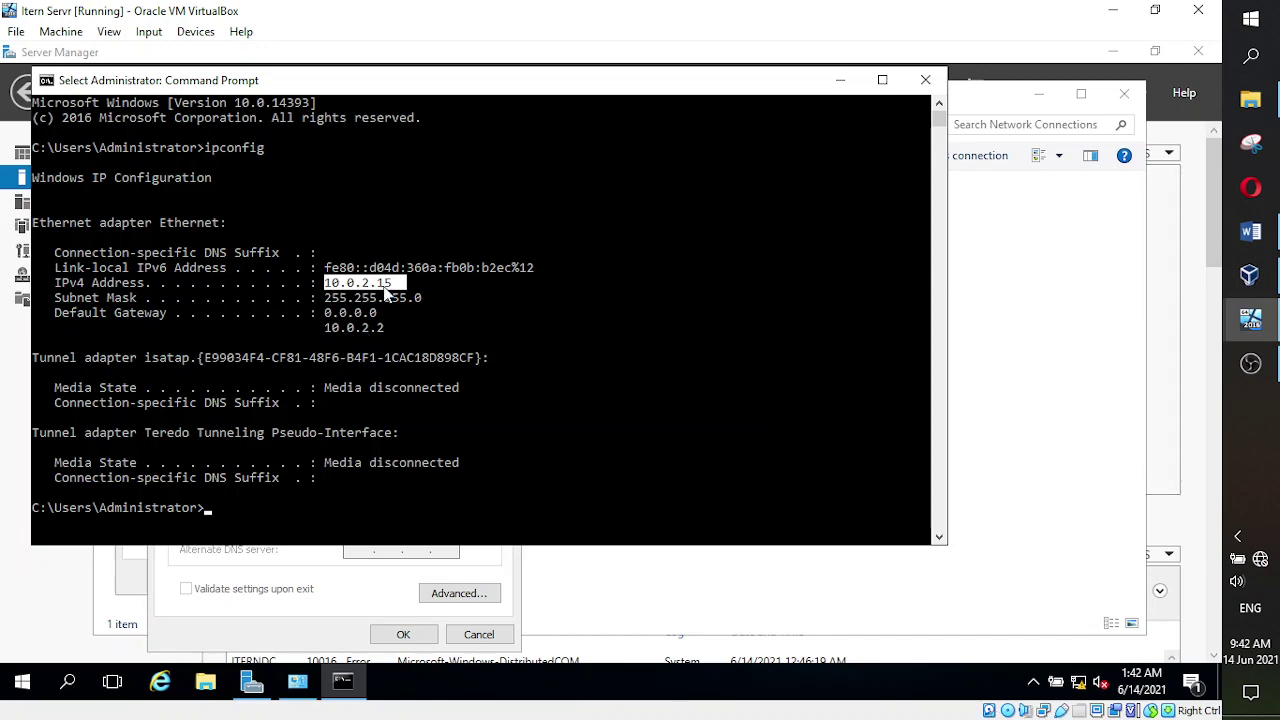
mouse_move(1250, 318)
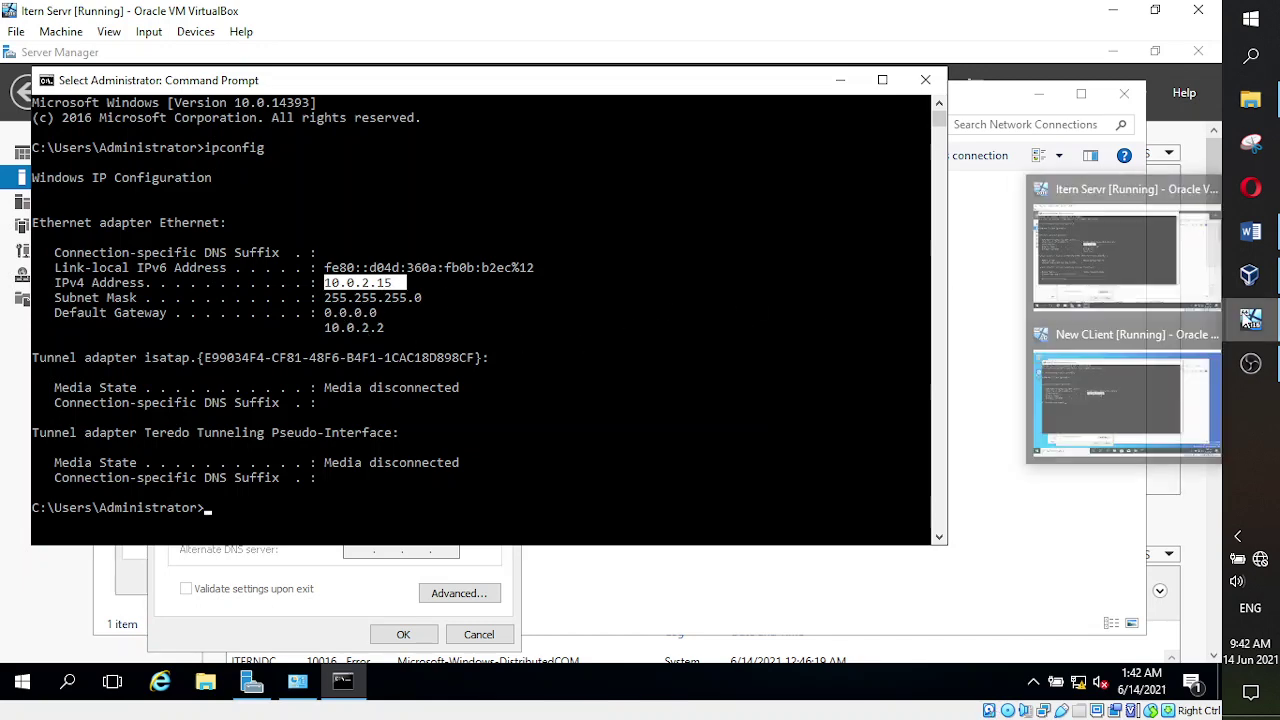
click(1121, 370)
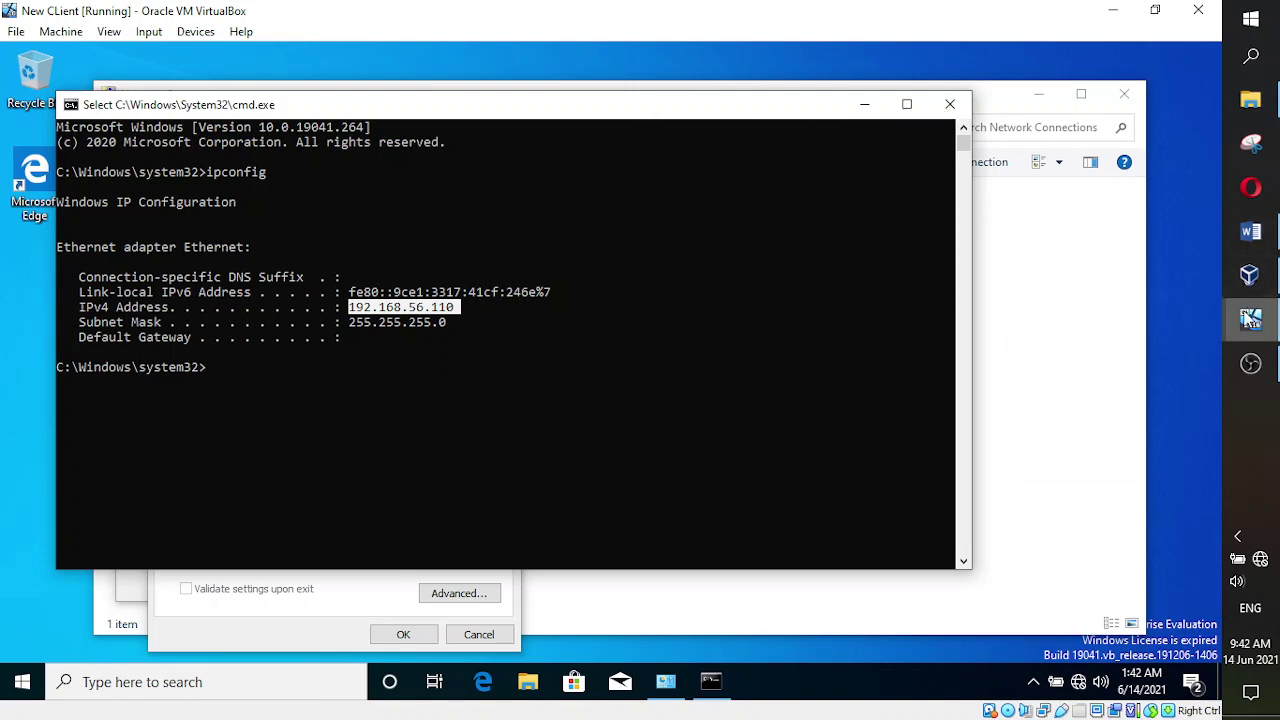
mouse_move(1249, 316)
click(1115, 230)
- Minimize the server's Command Prompt, glance at the client VM, and return to the server
click(830, 85)
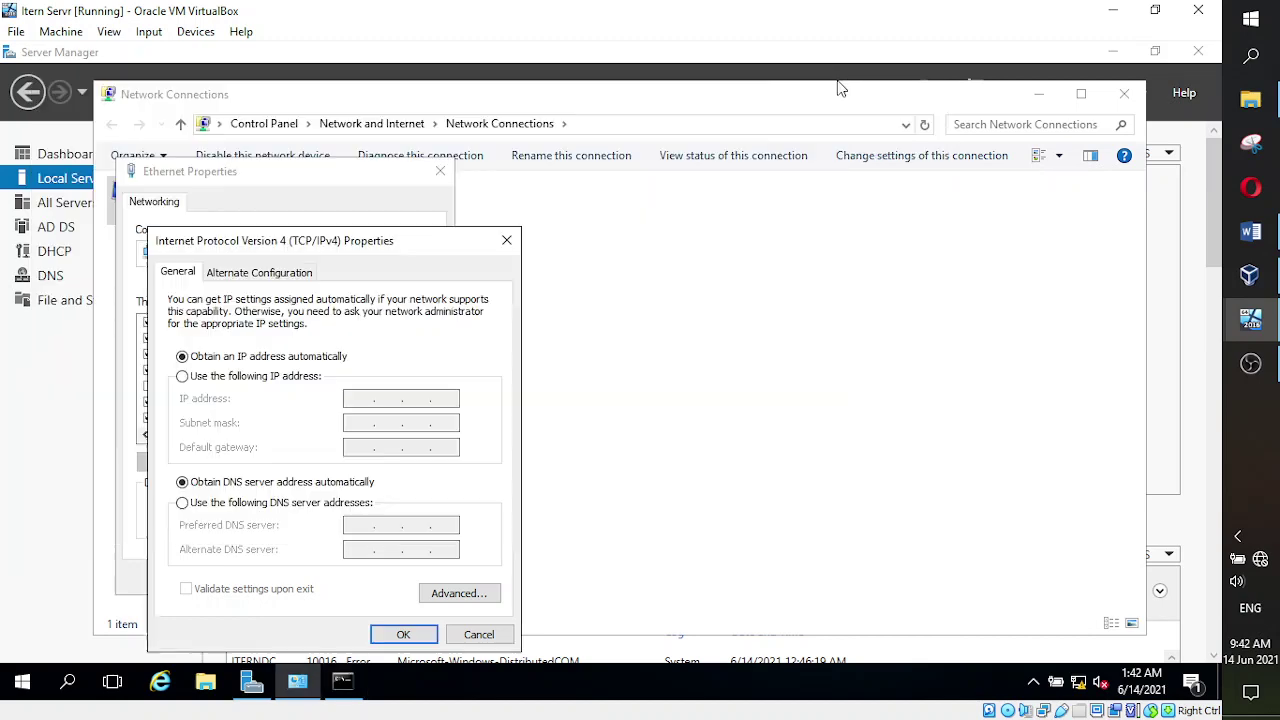
mouse_move(1262, 312)
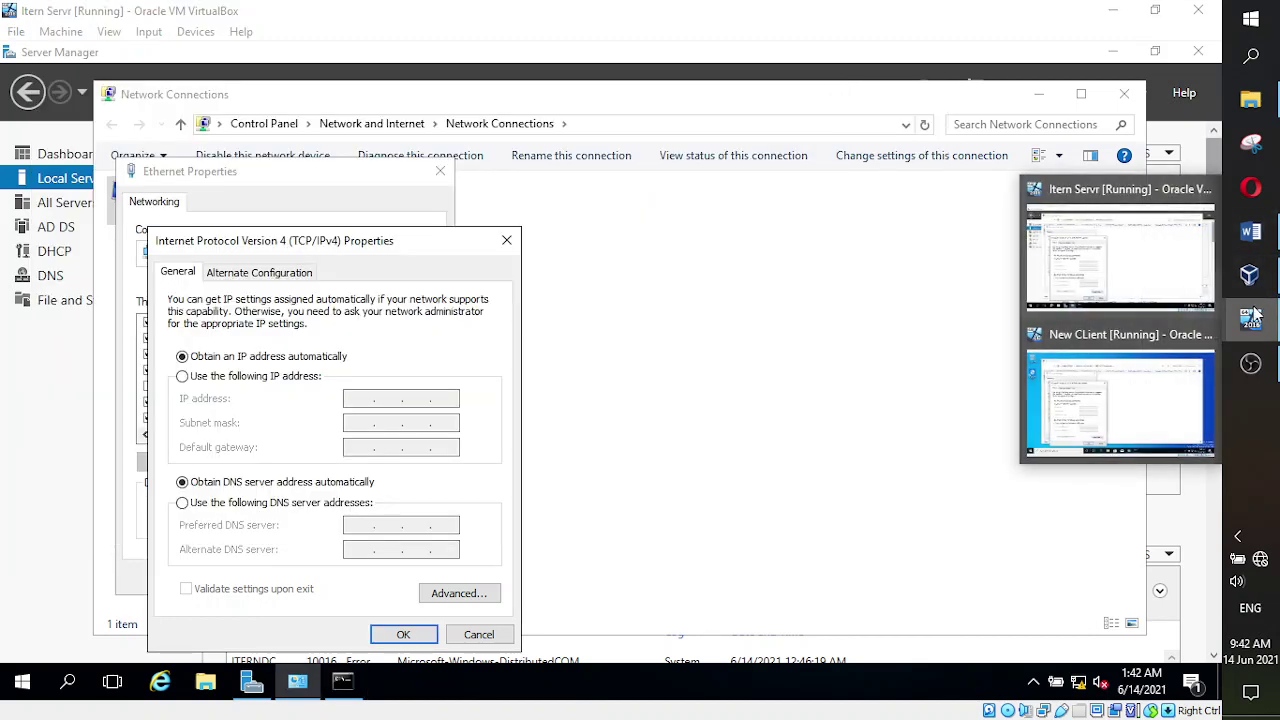
click(1158, 346)
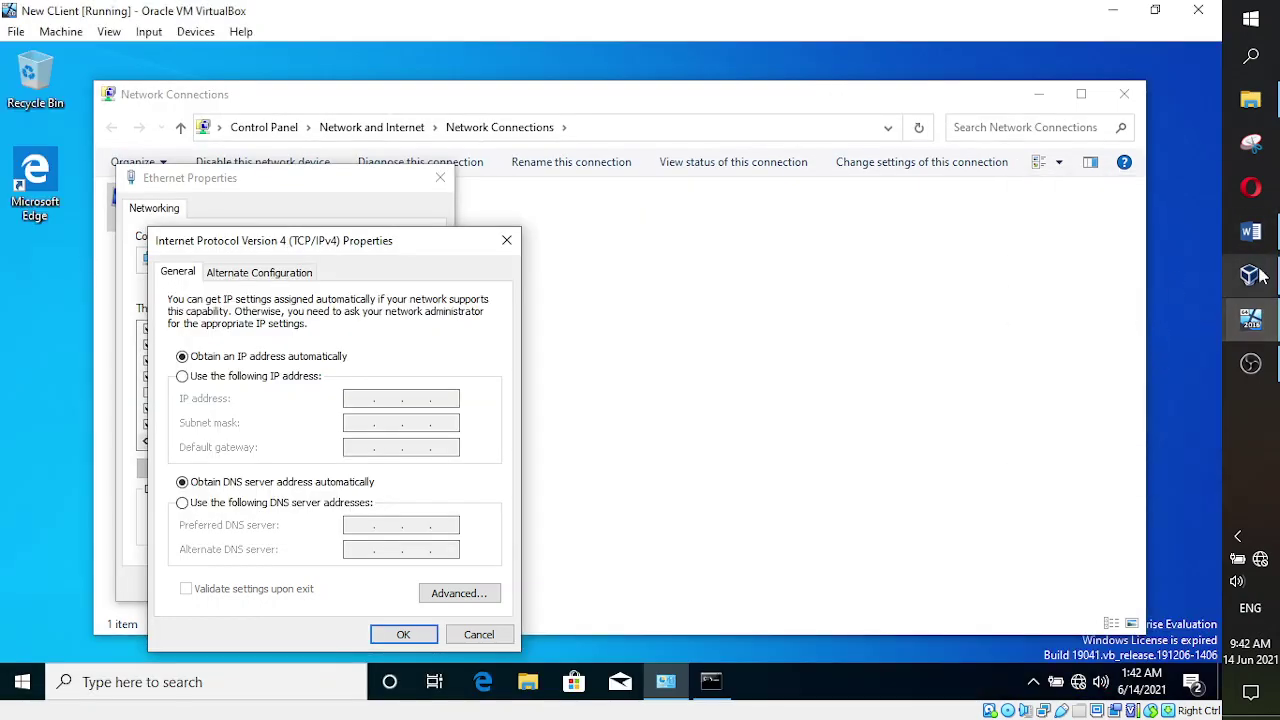
mouse_move(1250, 318)
click(1117, 240)
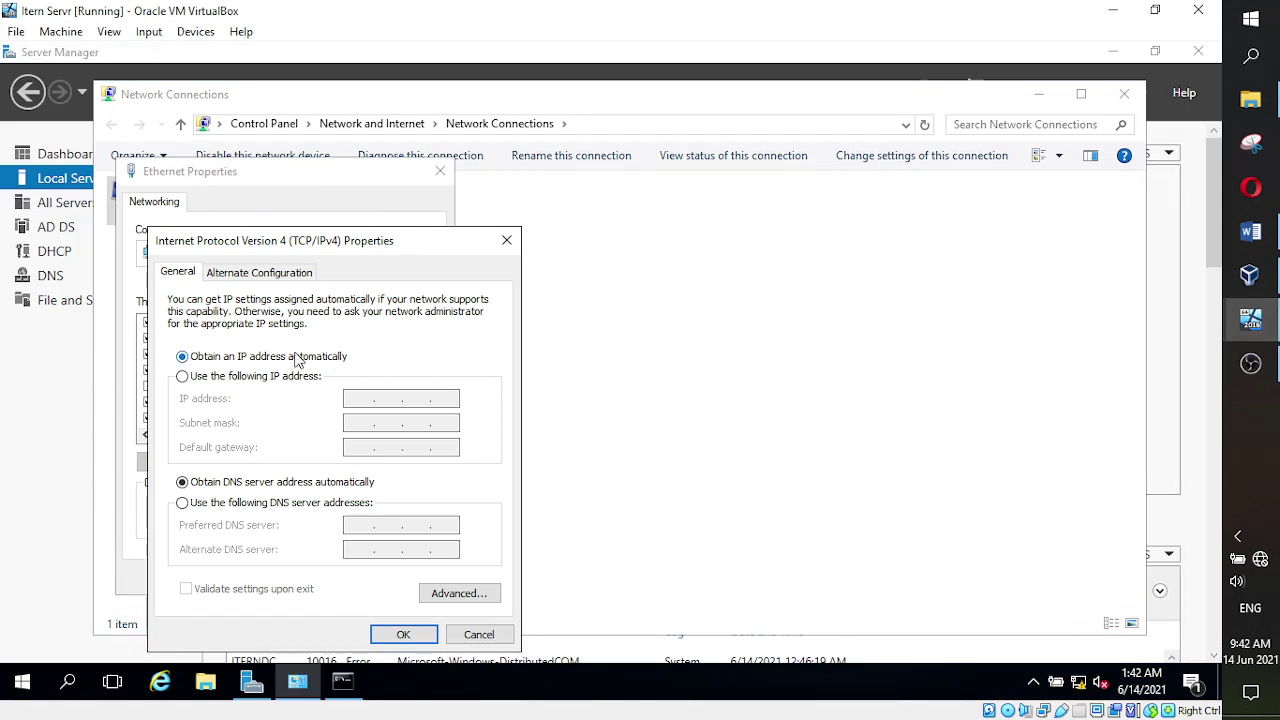
- Switch to a static address and enter IP 192.168.100.20, accepting subnet mask 255.255.255.0
click(182, 376)
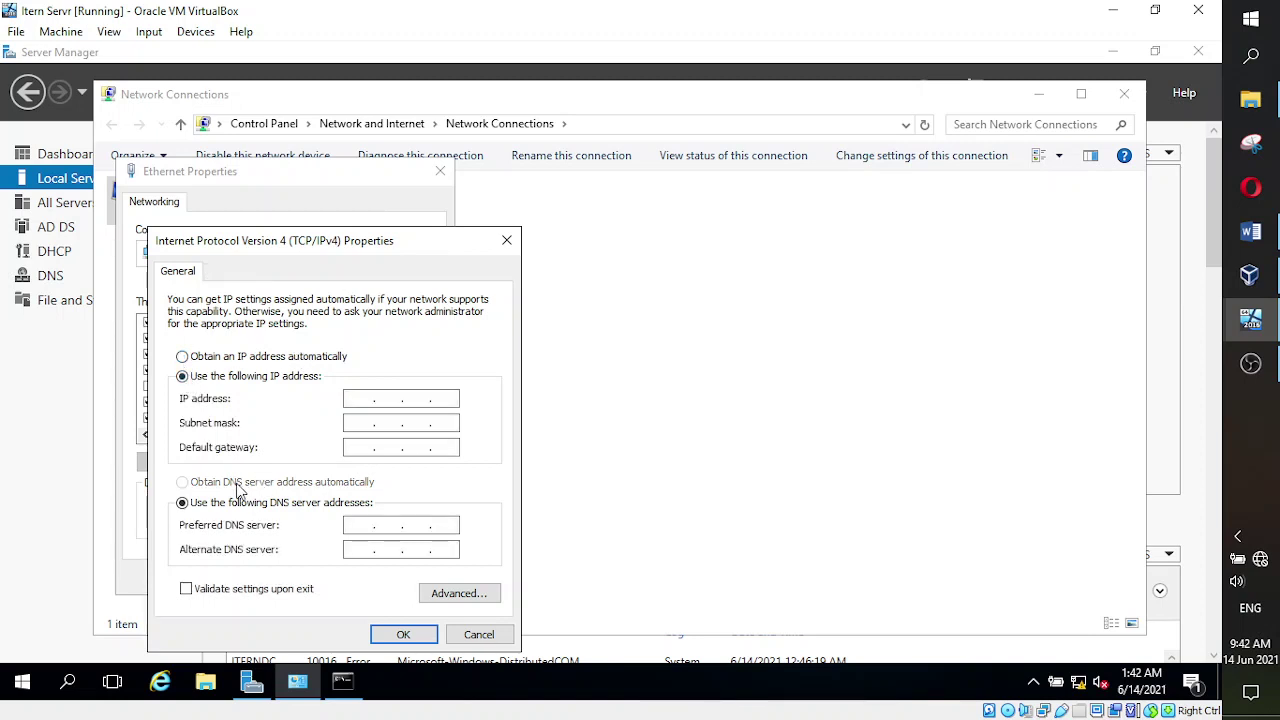
click(352, 400)
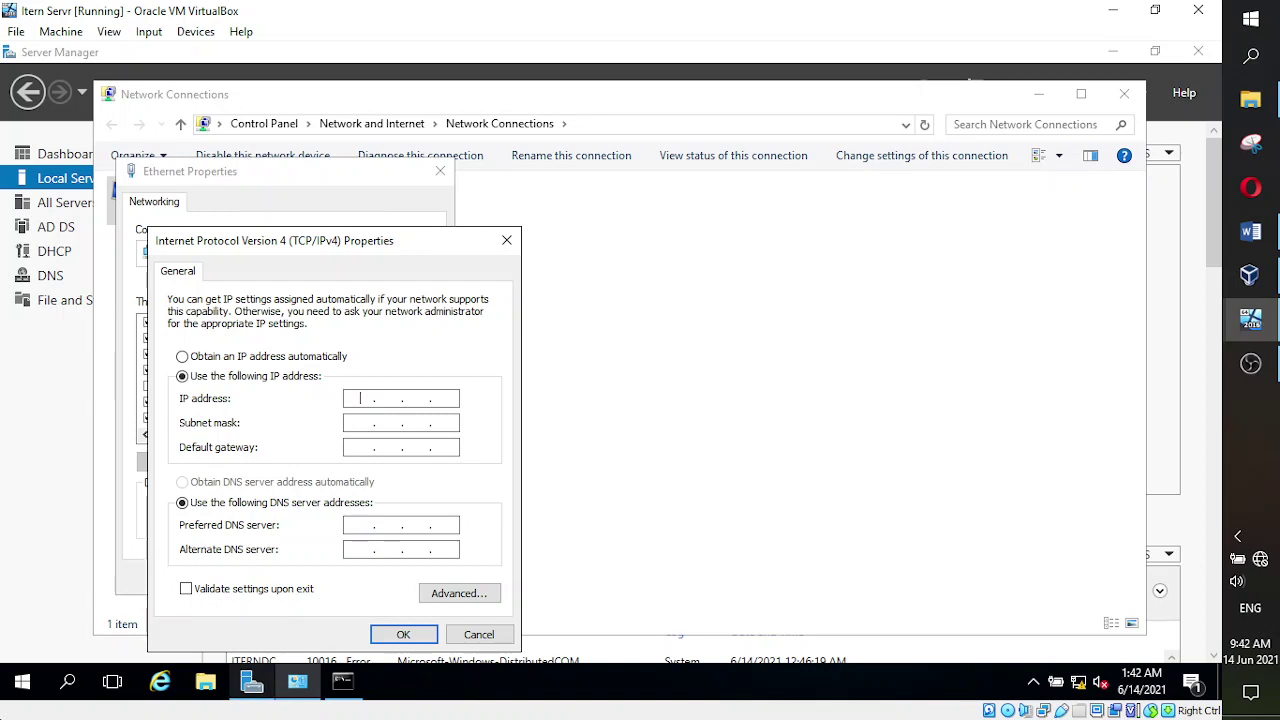
text(1)
key(BackSpace)
key(BackSpace)
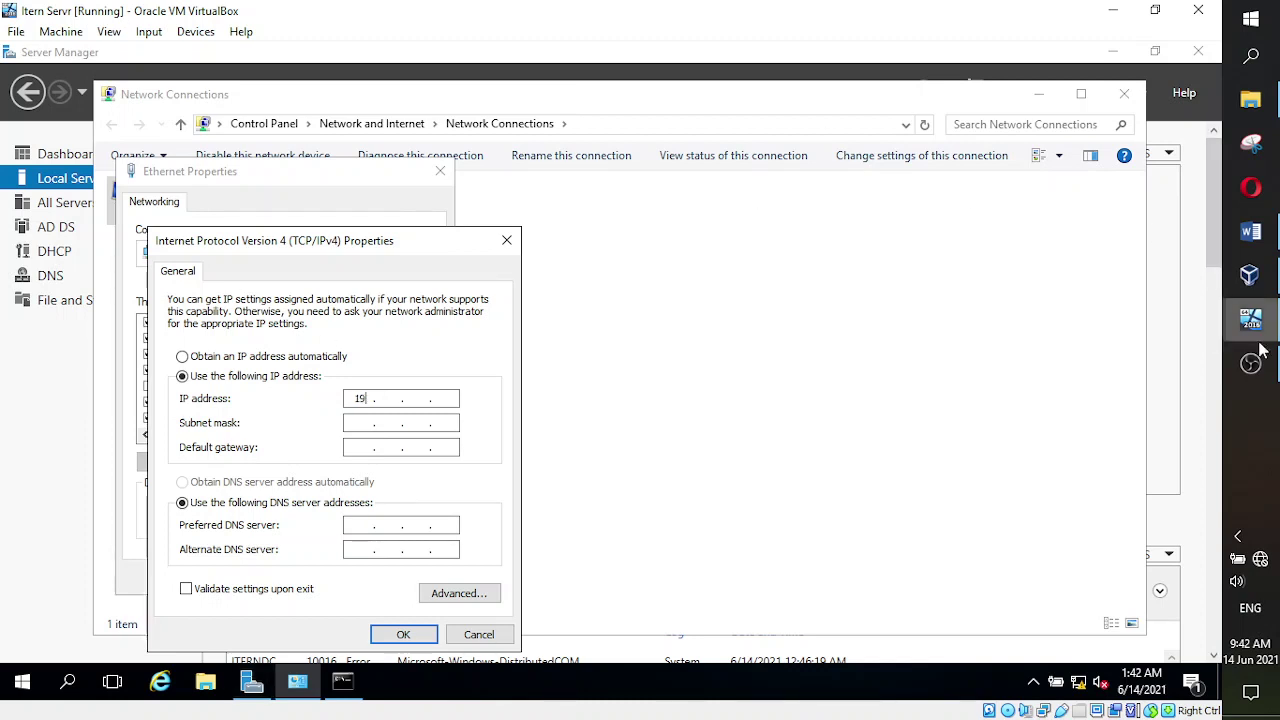
mouse_move(1263, 344)
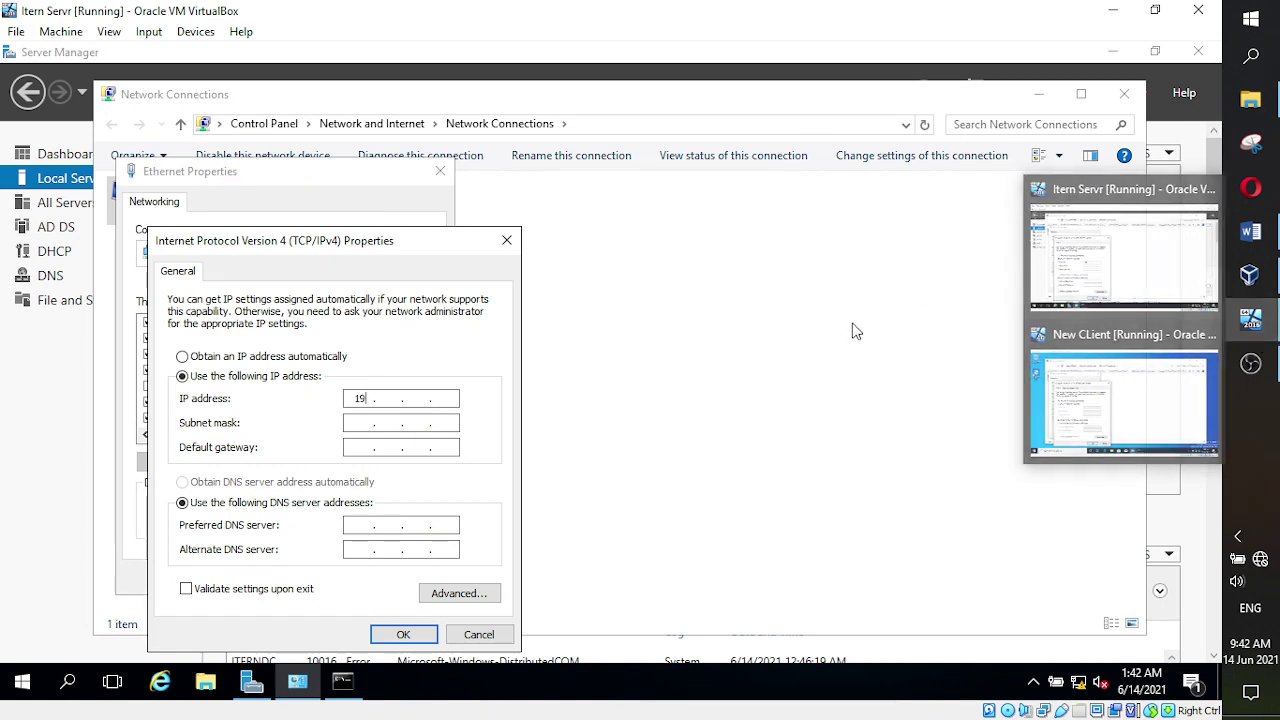
text(2 . 1)
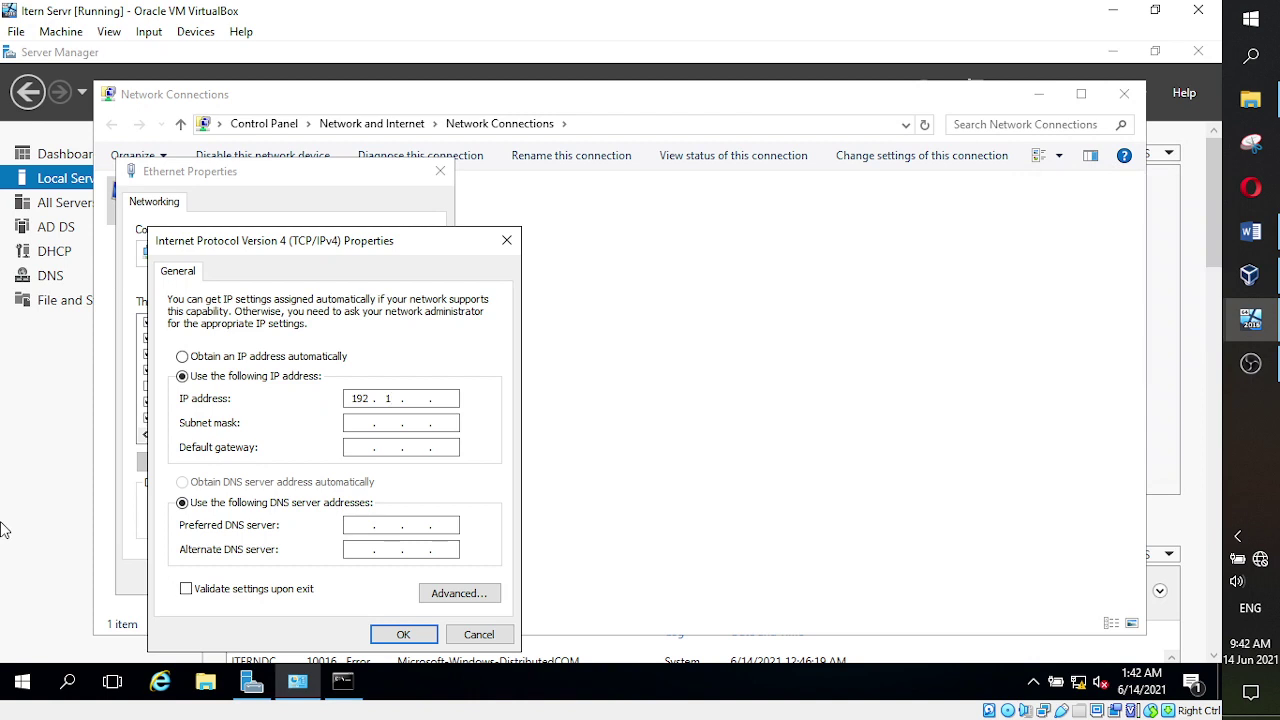
text(6)
text(810020)
key(Tab)
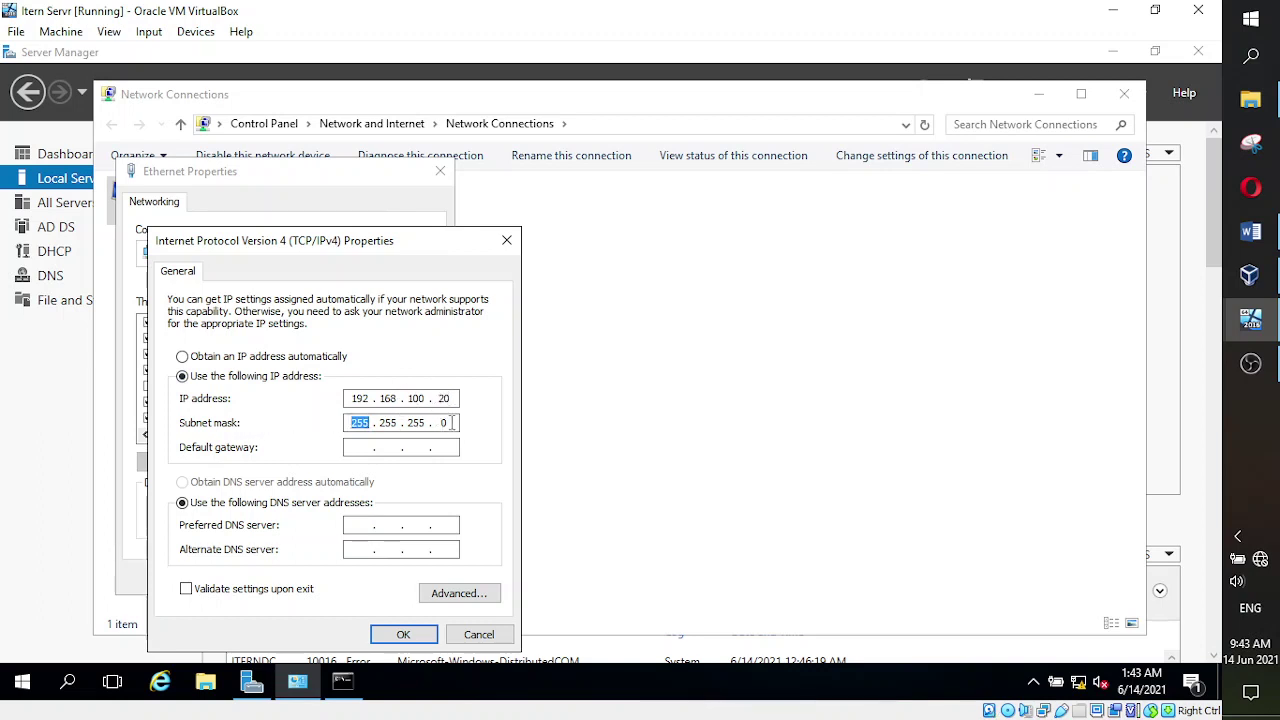
click(358, 426)
click(1250, 232)
- Undo the recent ipconfig edits to restore the IP table and Class lines
click(72, 10)
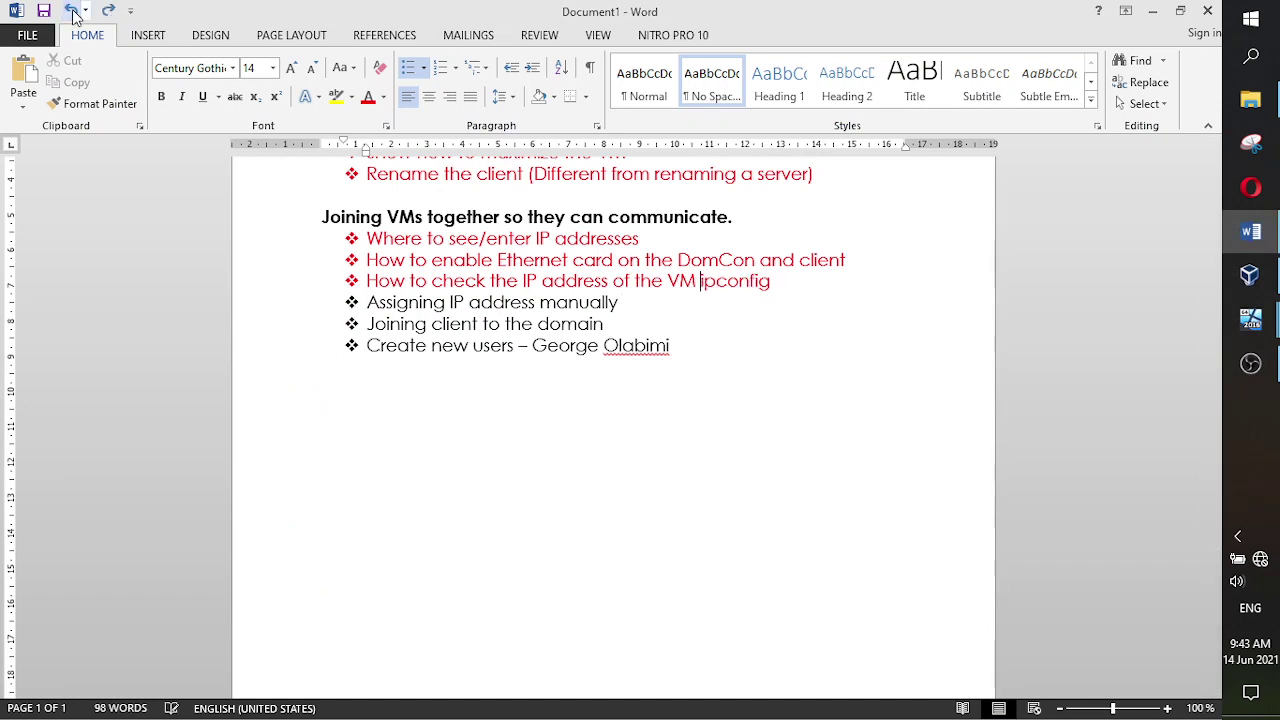
click(72, 10)
click(72, 10)
click(72, 10)
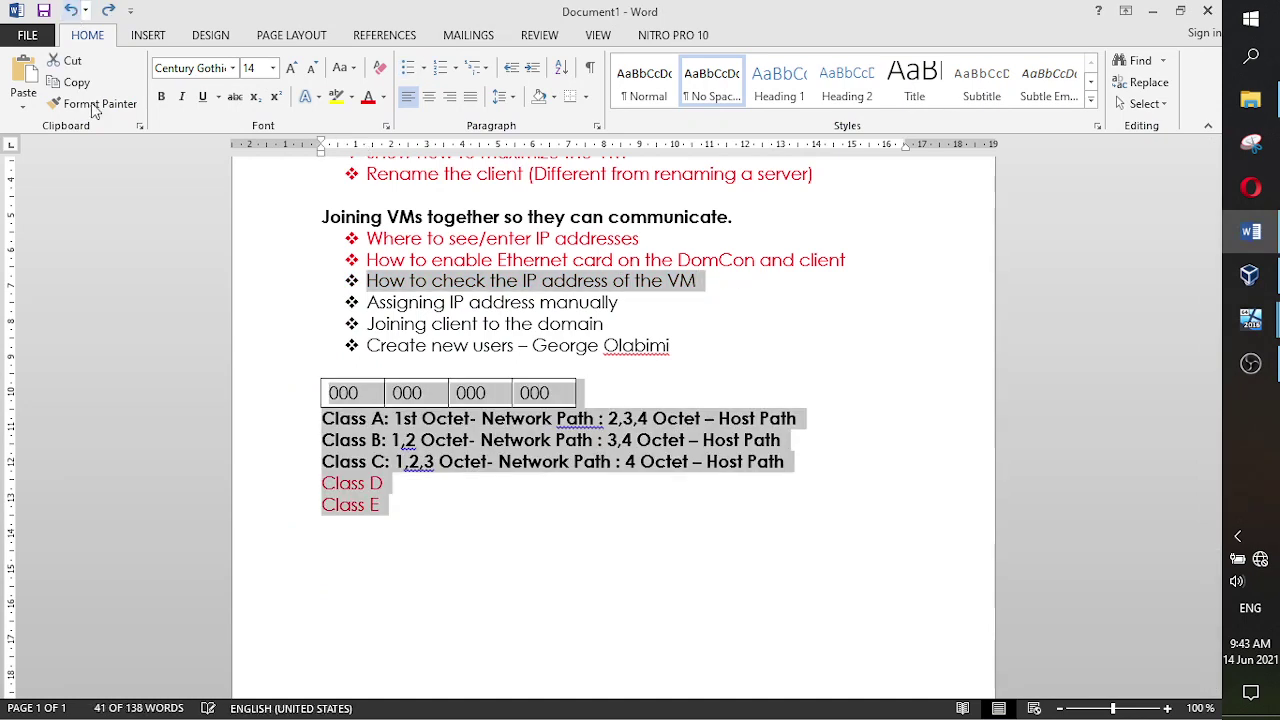
click(455, 485)
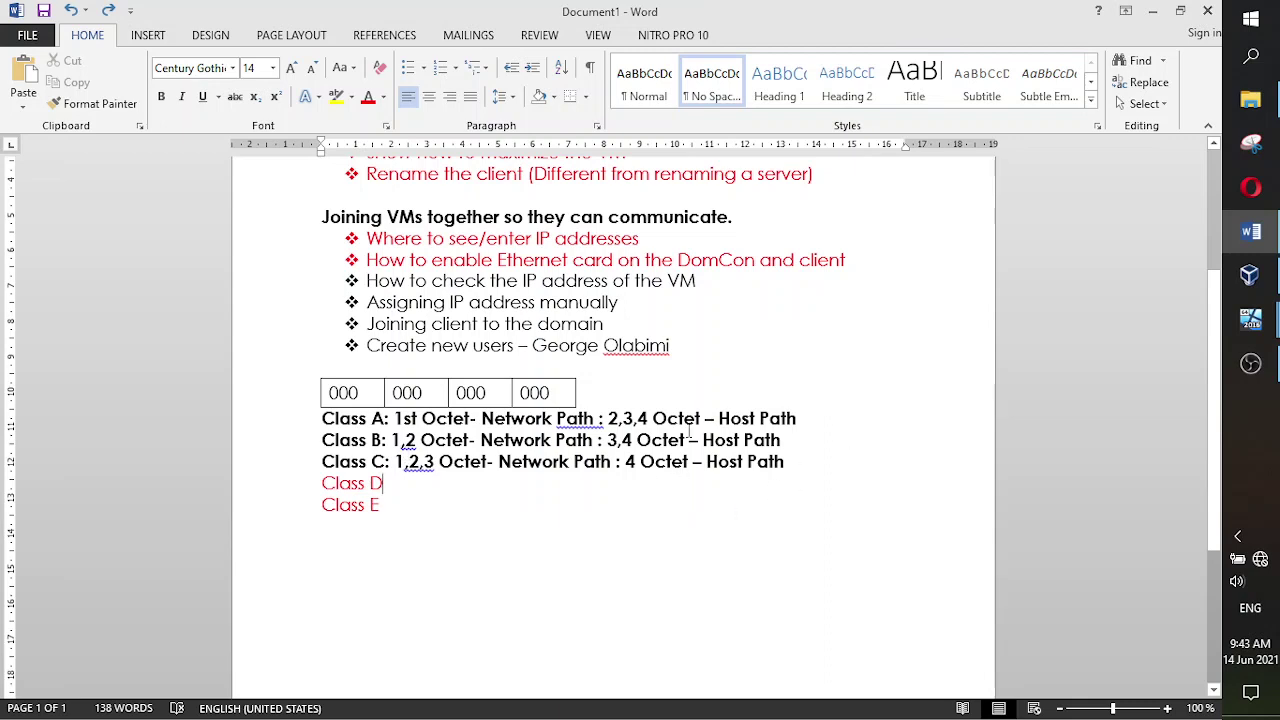
- Add host ranges 1 - 126, 128 – 191 and 192 after the Class A, B and C lines
click(800, 418)
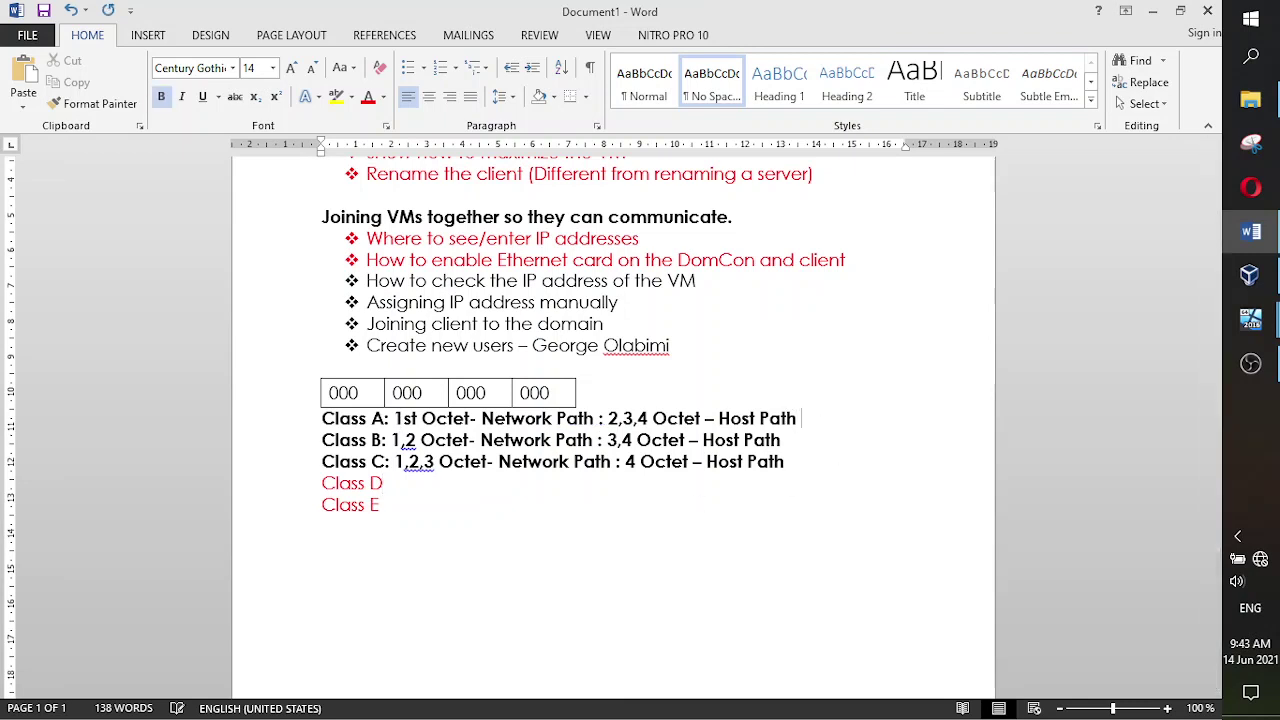
text(1 - 126)
click(810, 443)
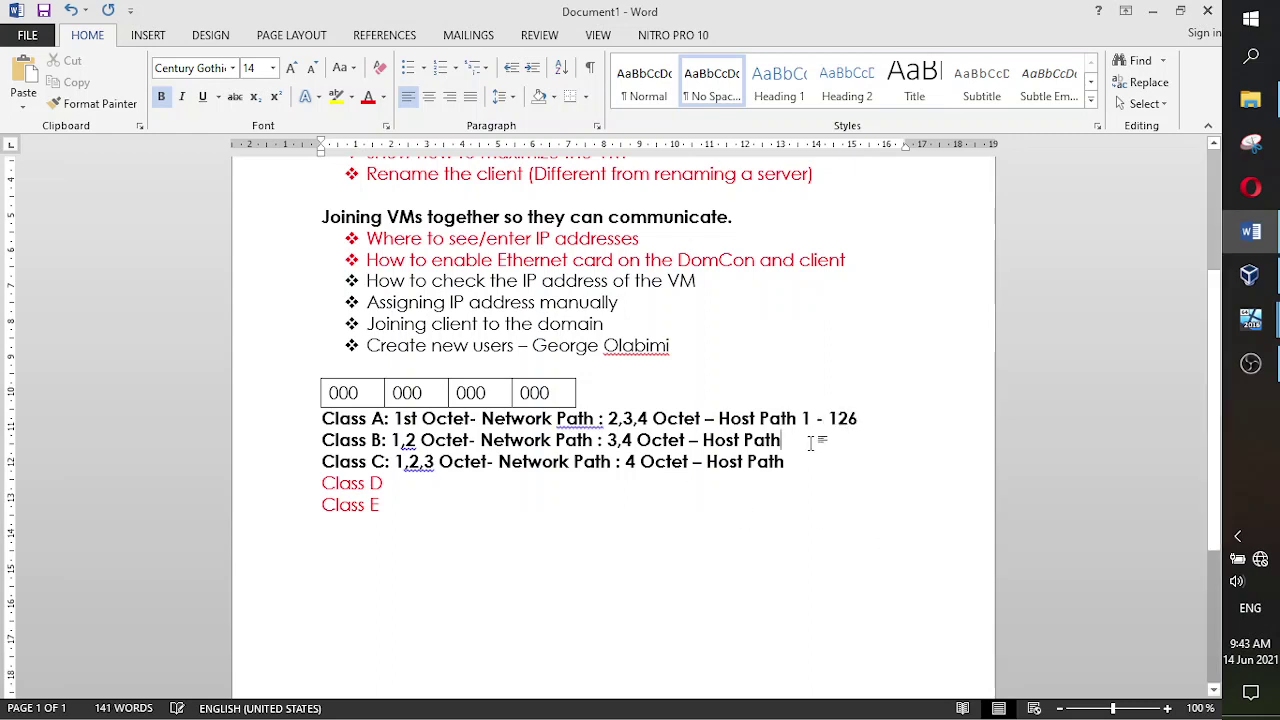
text(1)
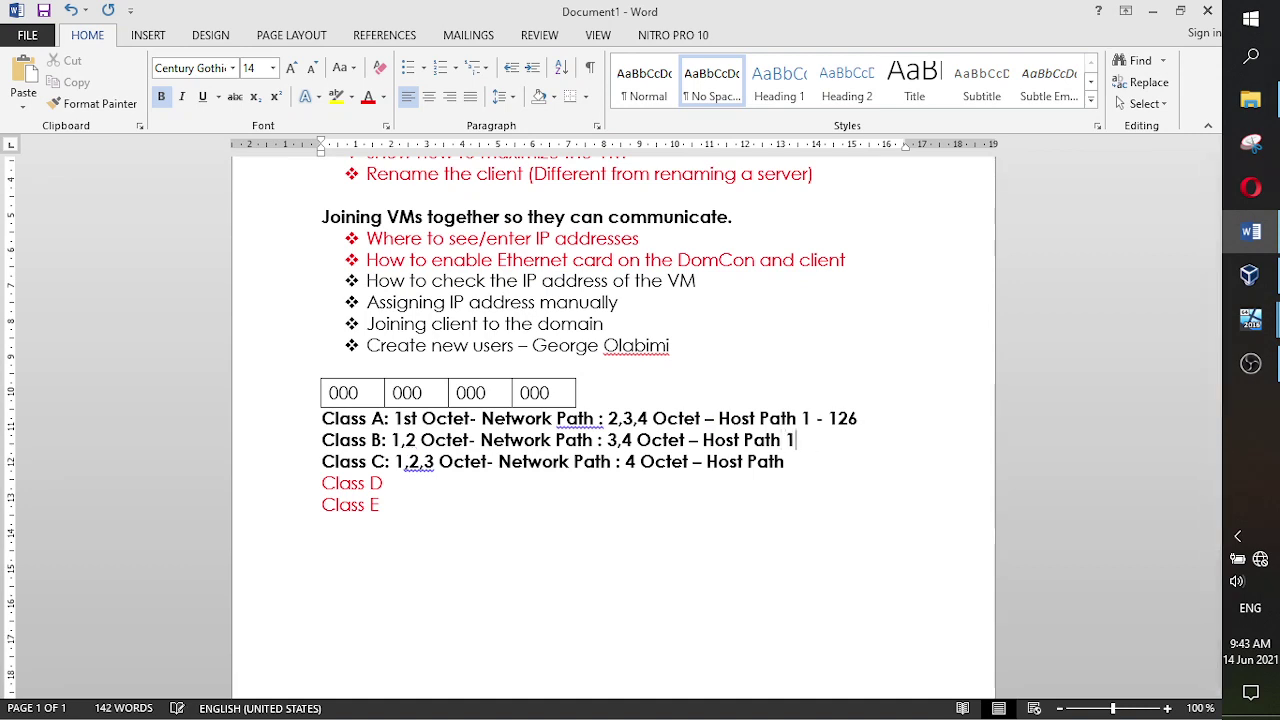
text(28 - 191)
key(Return)
key(BackSpace)
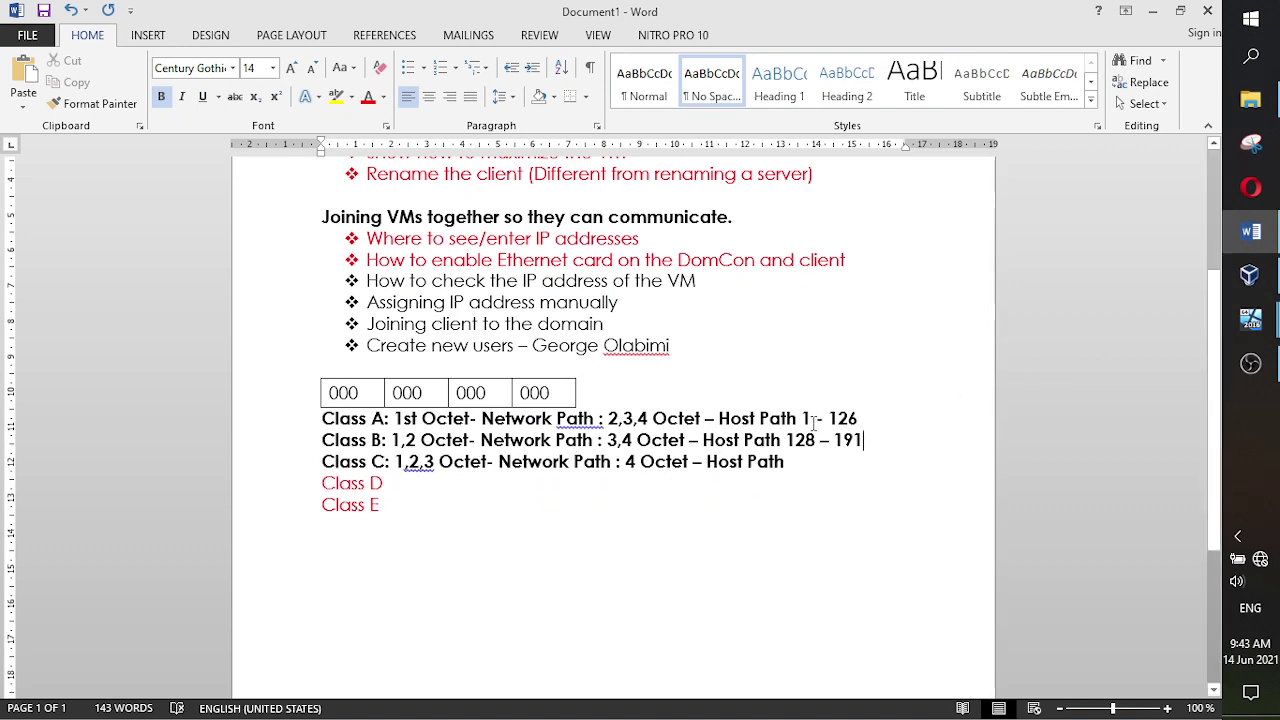
drag(801, 420, 786, 441)
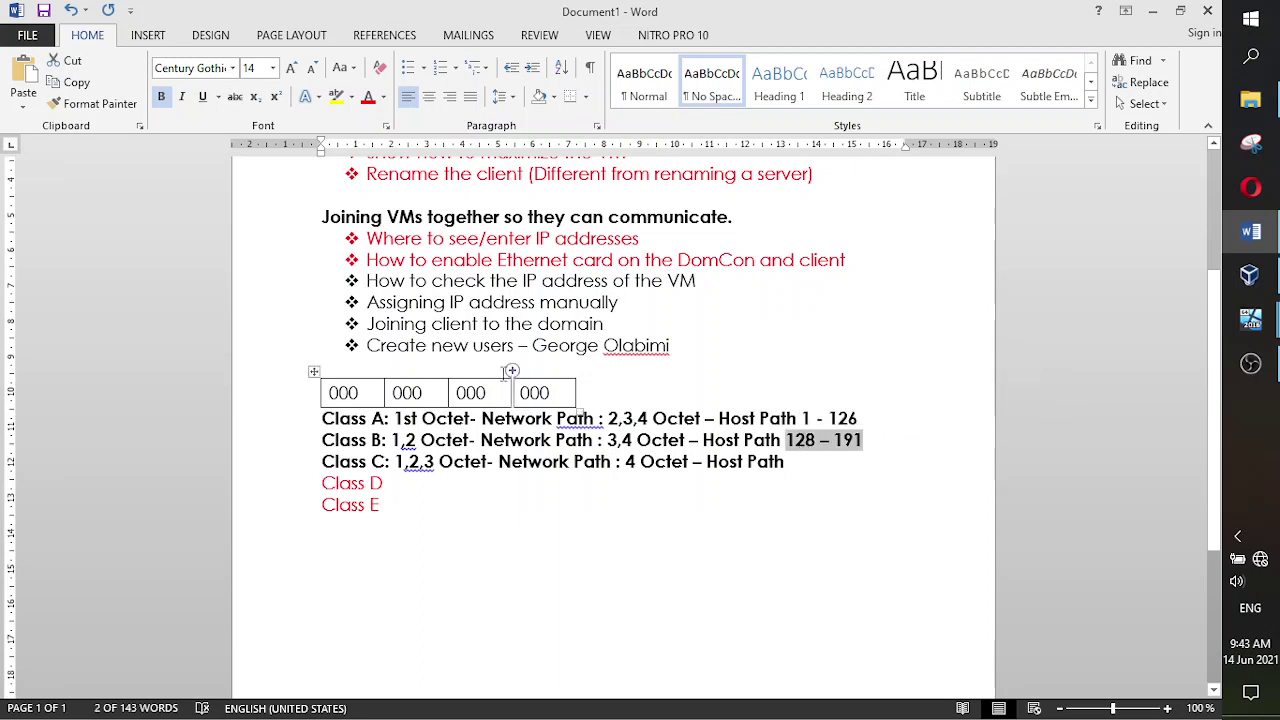
mouse_move(365, 396)
mouse_down()
mouse_move(329, 394)
mouse_move(342, 393)
mouse_up()
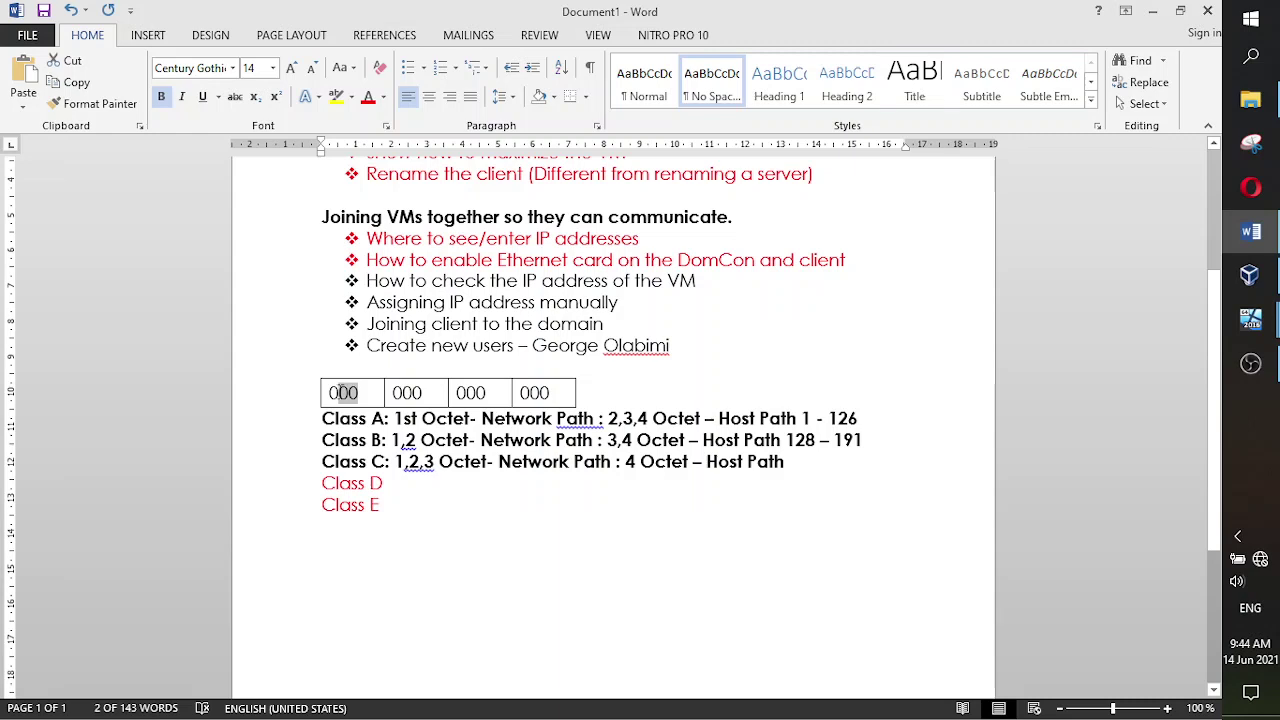
click(783, 441)
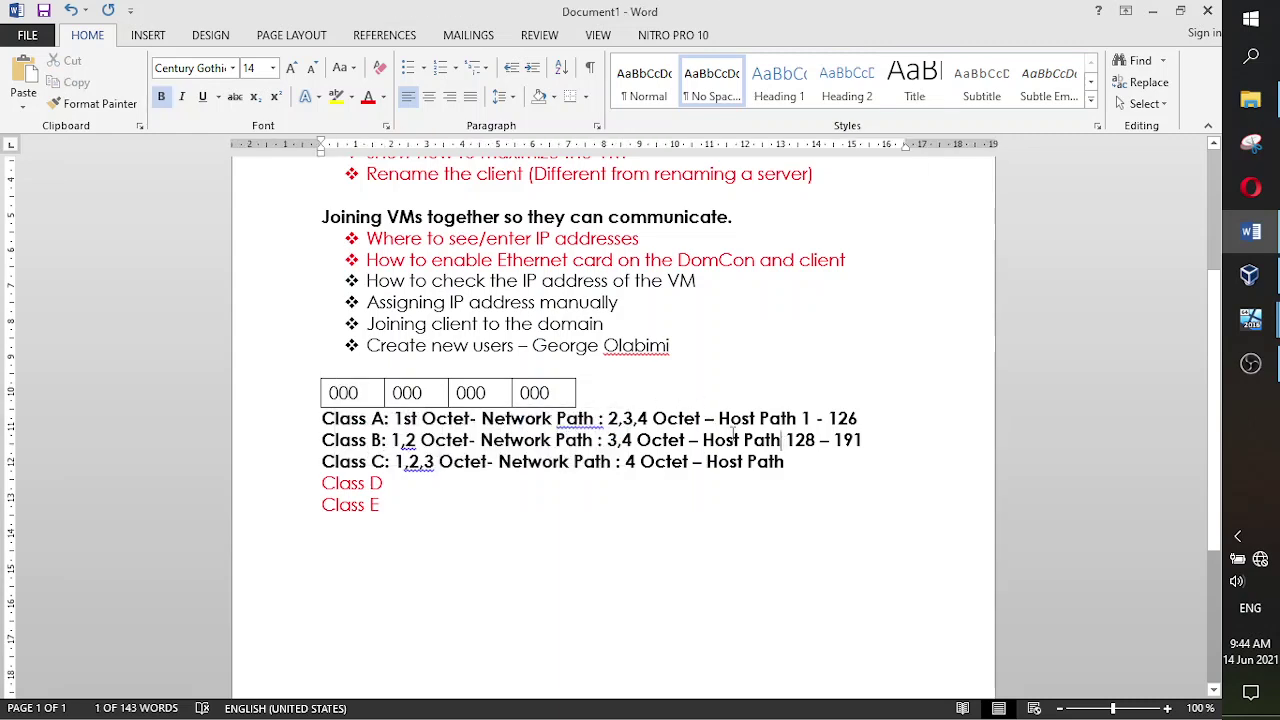
double_click(355, 394)
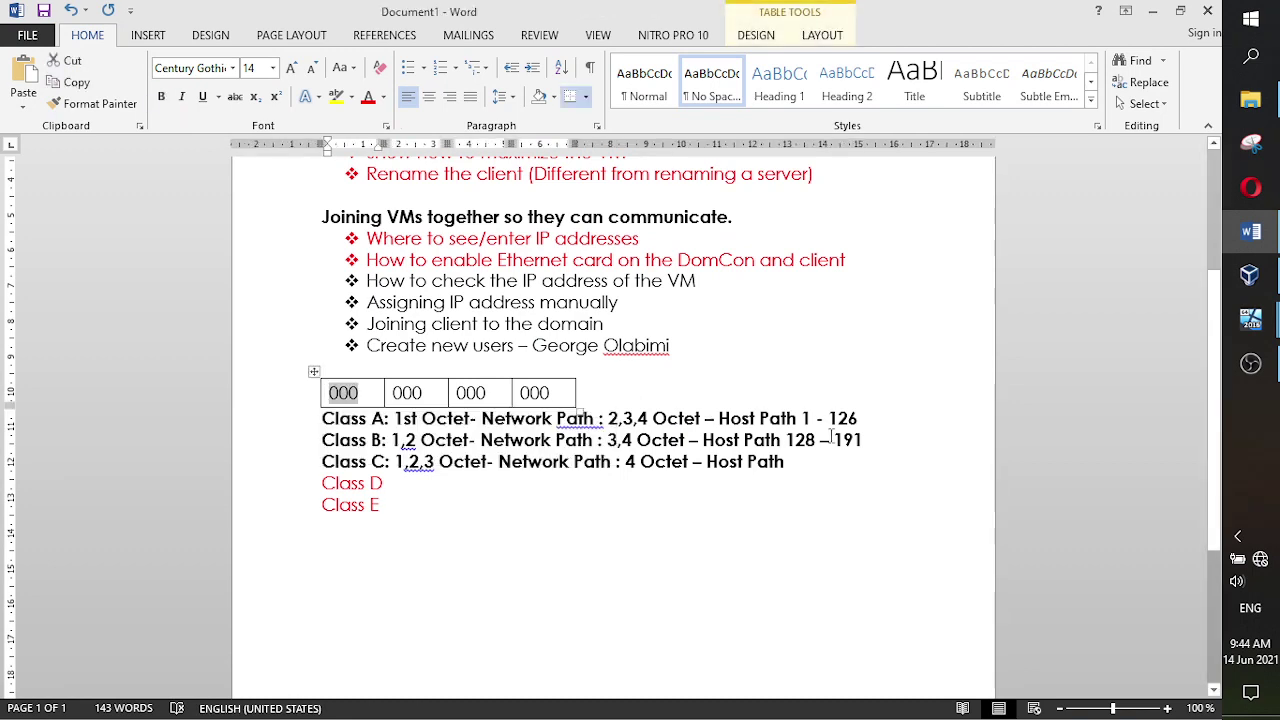
click(805, 460)
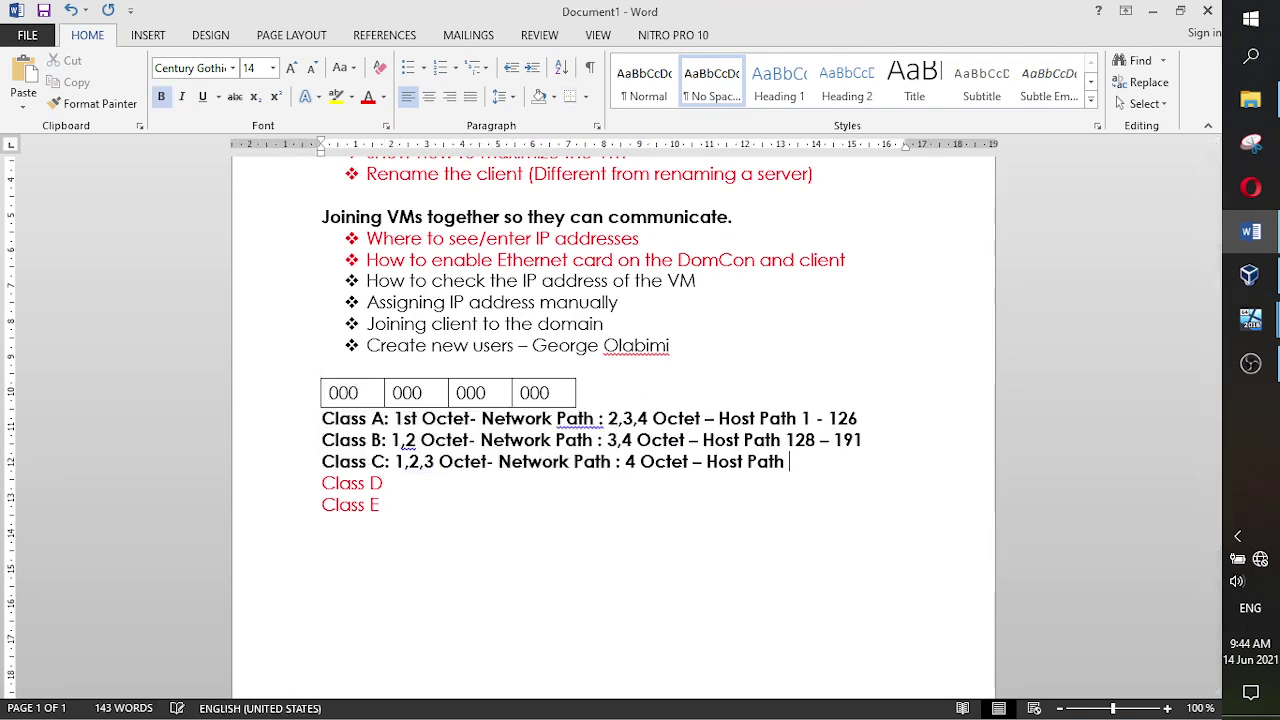
text(192 -)
- Inspect the table's first three octet cells, then bring the server VM back to the front
click(879, 502)
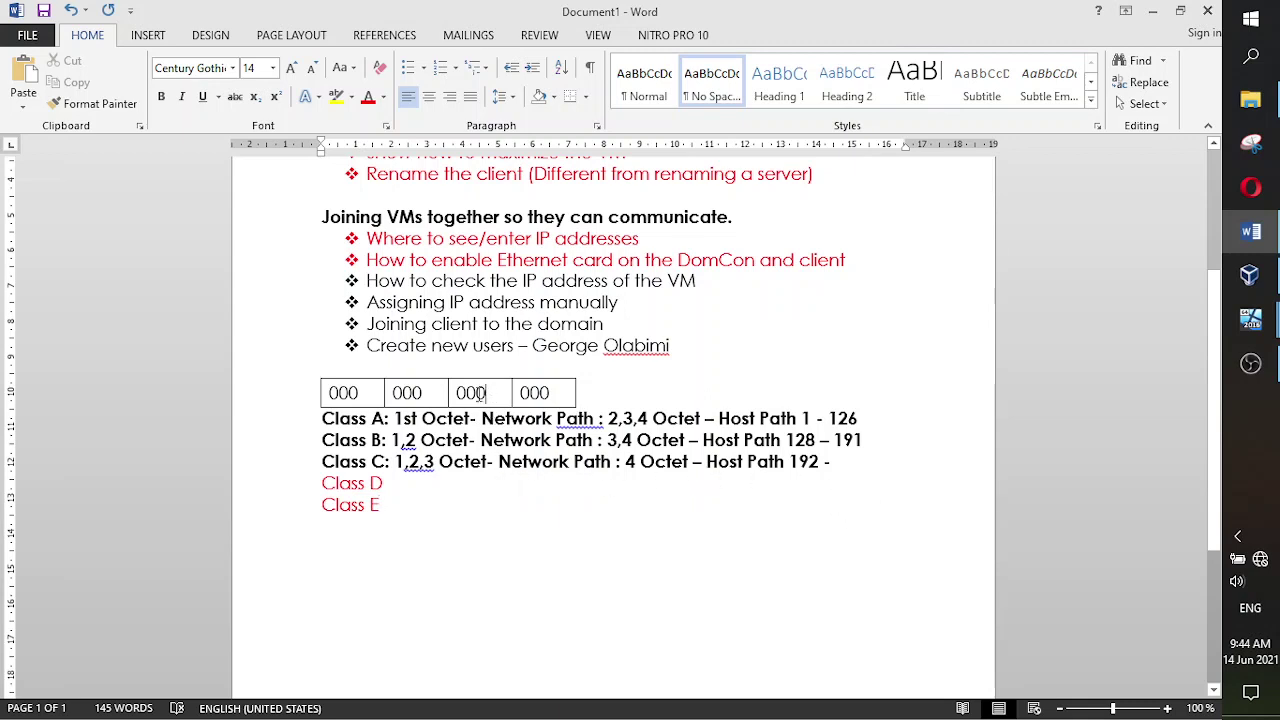
drag(482, 394, 336, 393)
click(491, 503)
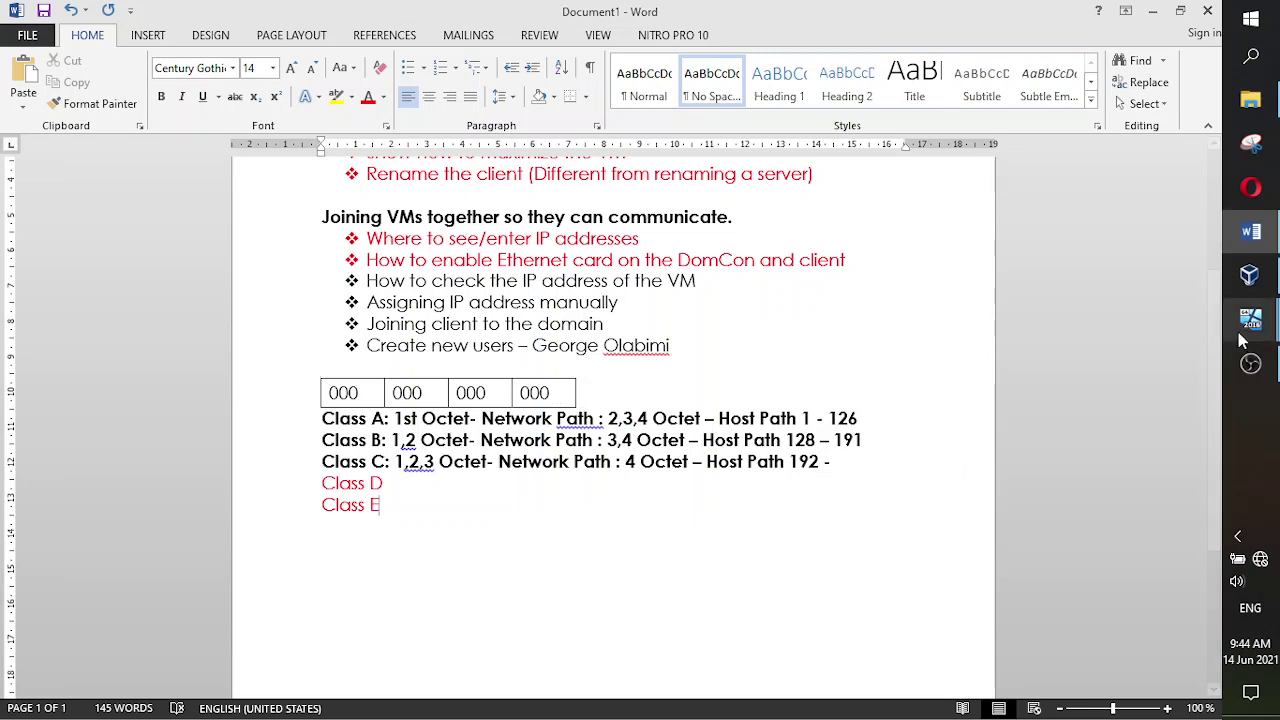
mouse_move(1245, 335)
click(1120, 262)
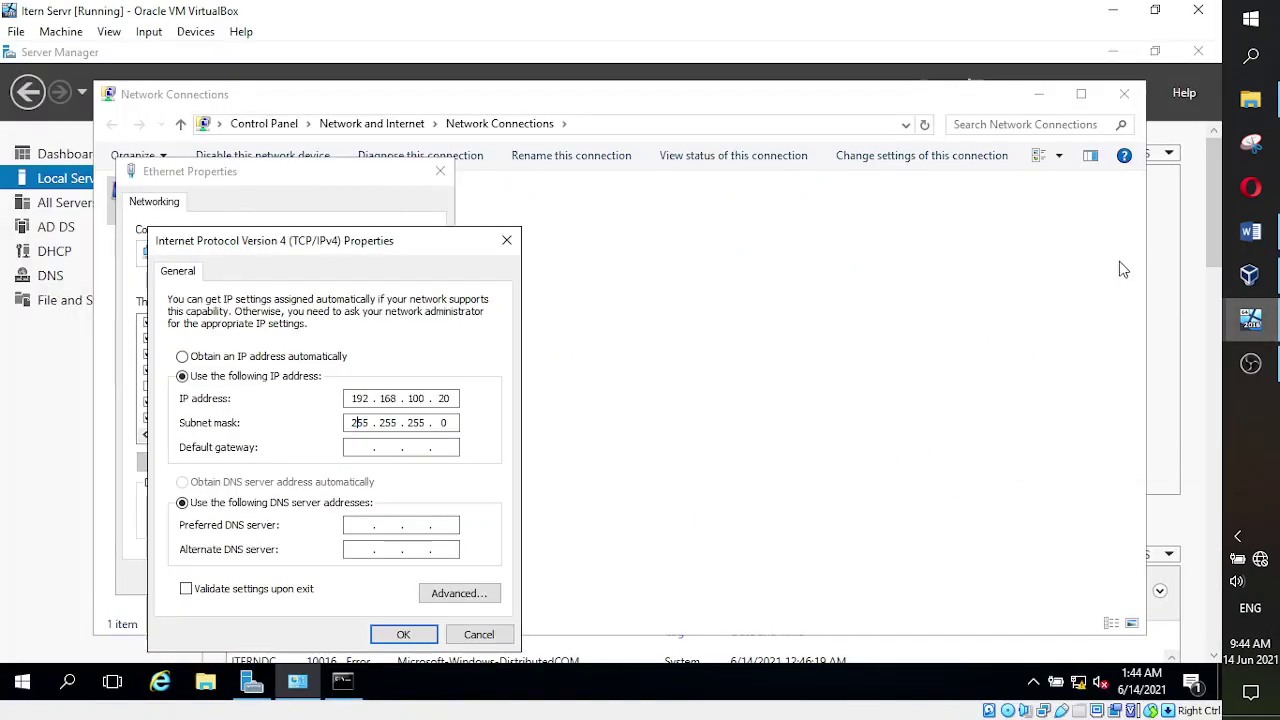
- Change the IP address's first octet to 193, then back to 192
click(372, 398)
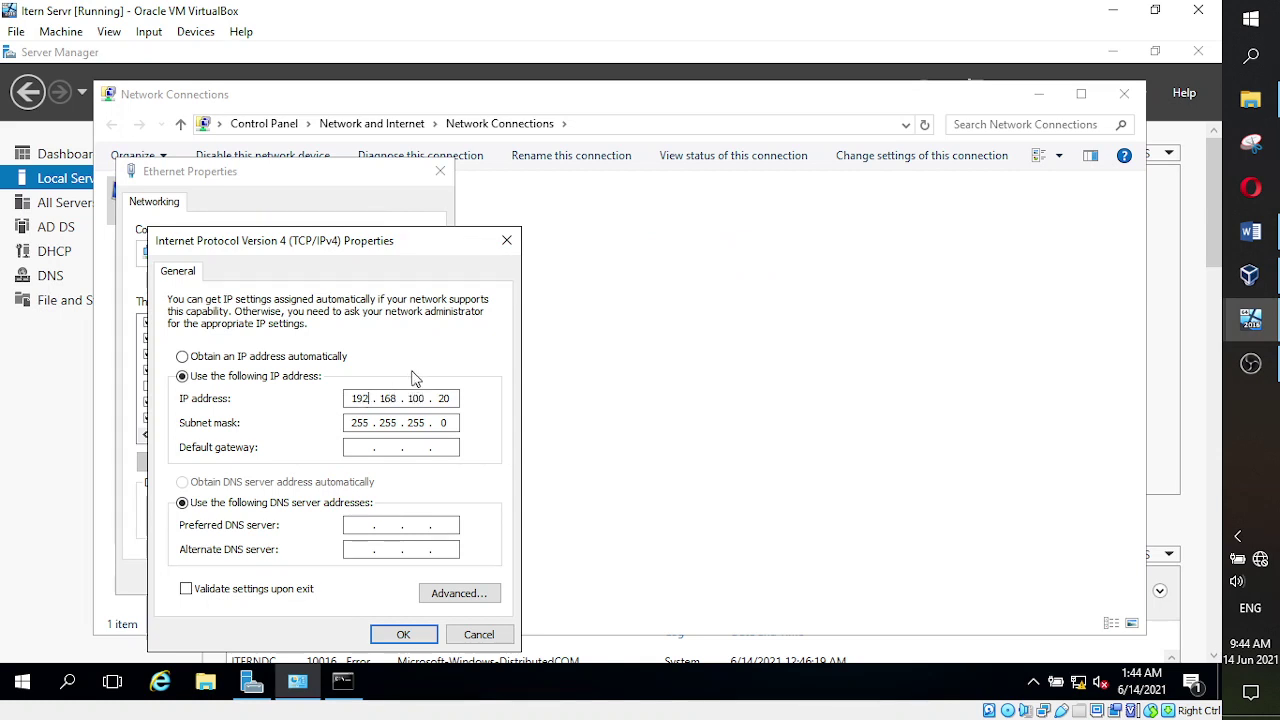
key(BackSpace)
text(3)
click(375, 400)
key(BackSpace)
text(2)
- Erase the subnet mask and IP address, check the Word notes, and return to the server VM
click(370, 423)
key(BackSpace)
key(BackSpace)
key(BackSpace)
key(BackSpace)
key(BackSpace)
key(BackSpace)
key(BackSpace)
key(BackSpace)
key(BackSpace)
click(452, 399)
key(BackSpace)
key(BackSpace)
key(BackSpace)
key(BackSpace)
key(BackSpace)
key(BackSpace)
key(BackSpace)
key(BackSpace)
key(BackSpace)
key(BackSpace)
key(BackSpace)
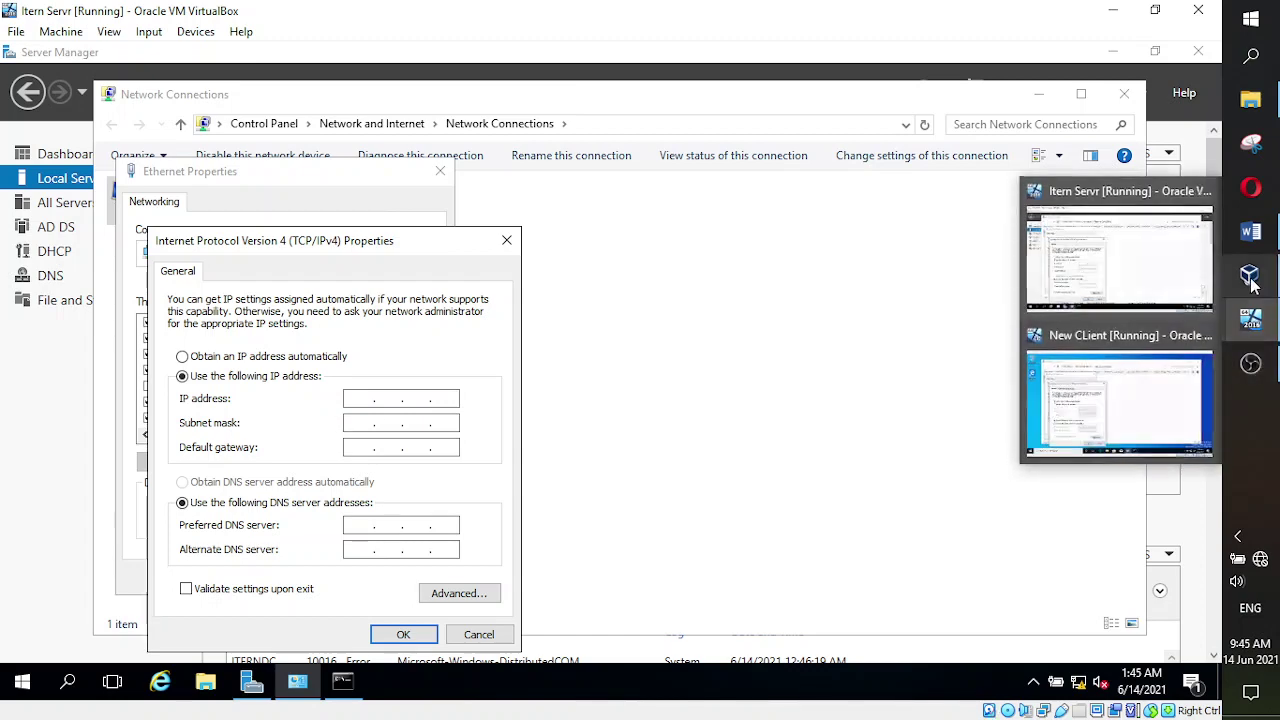
mouse_move(1249, 274)
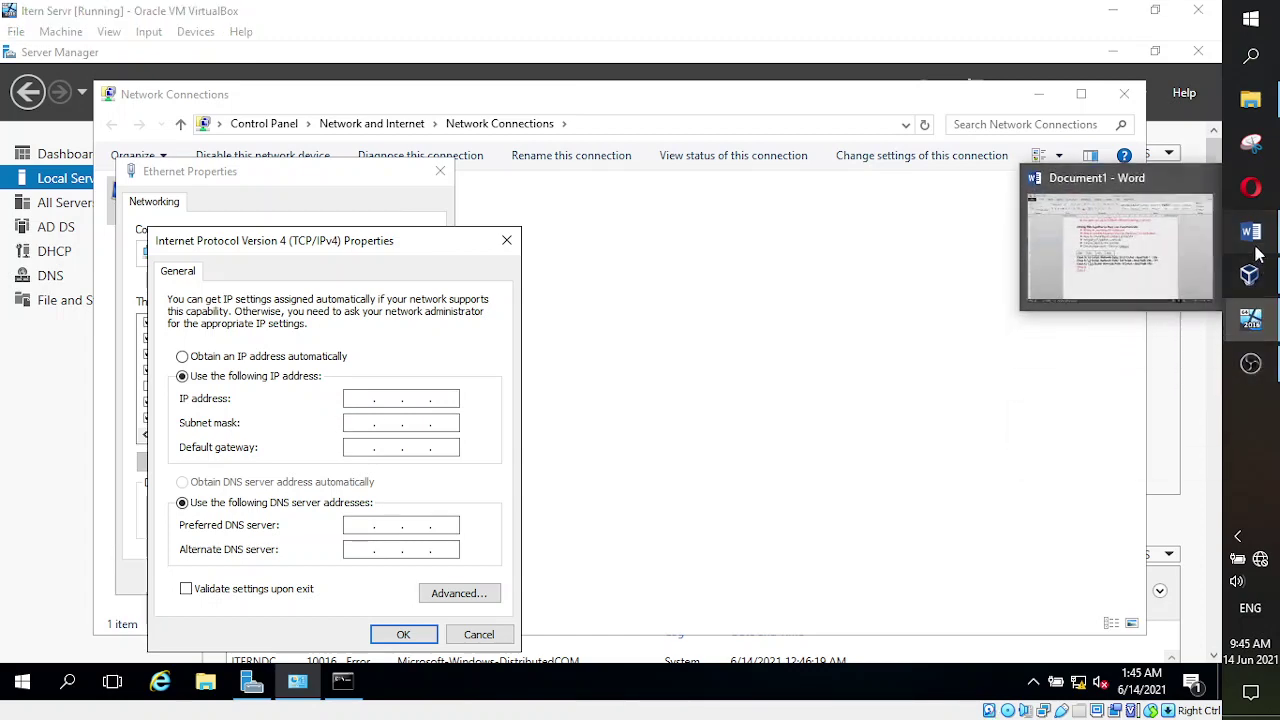
click(1026, 308)
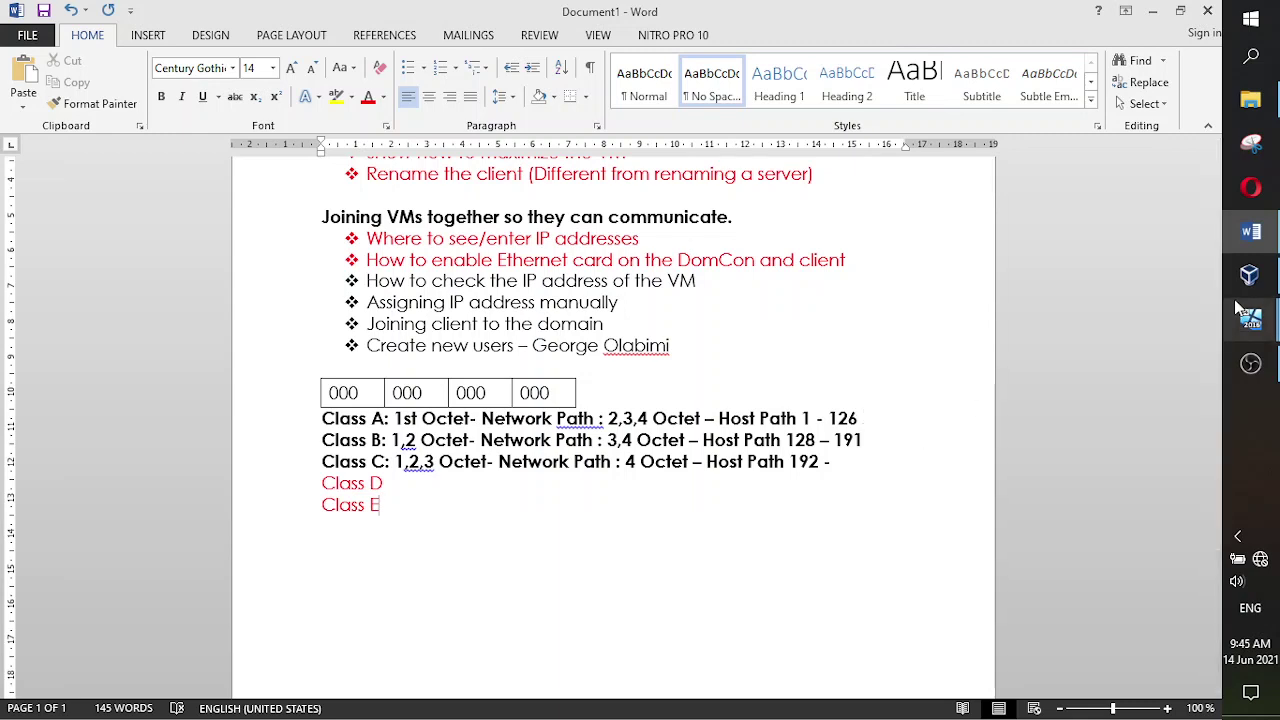
mouse_move(1241, 327)
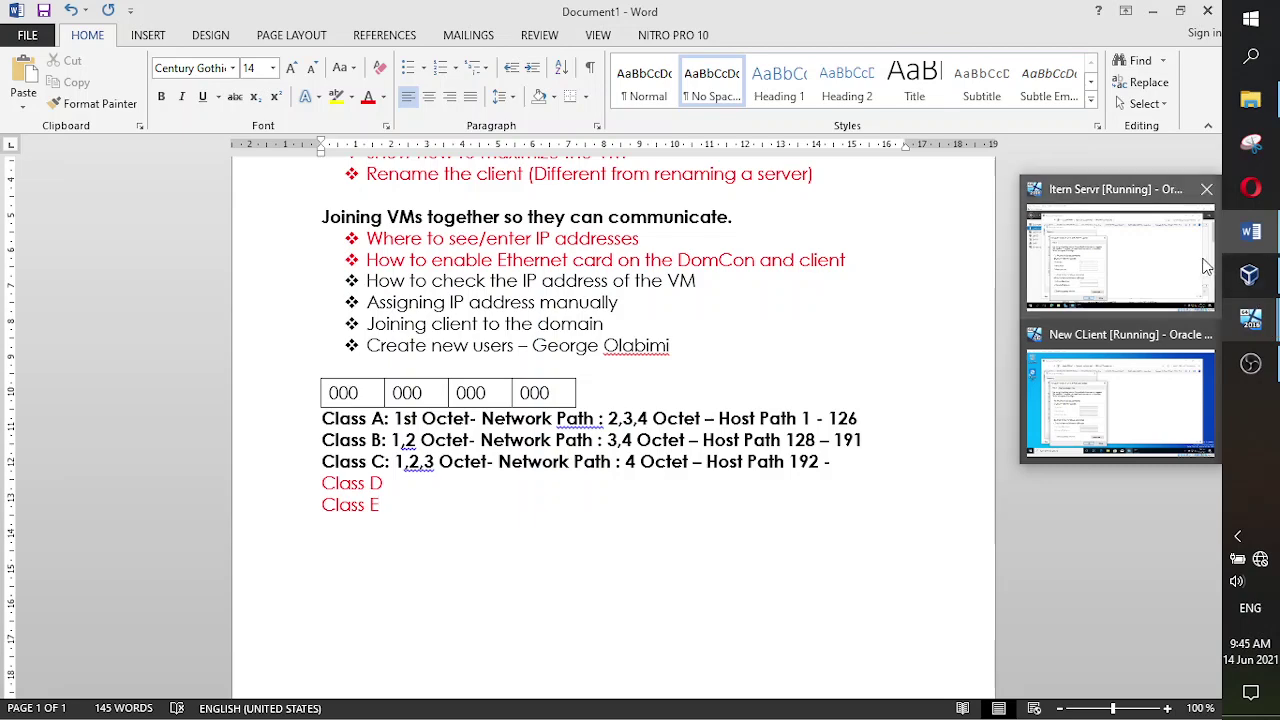
click(1120, 255)
- Enter trial IP address 100.101.20.23, which auto-fills subnet mask 255.0.0.0
text(10)
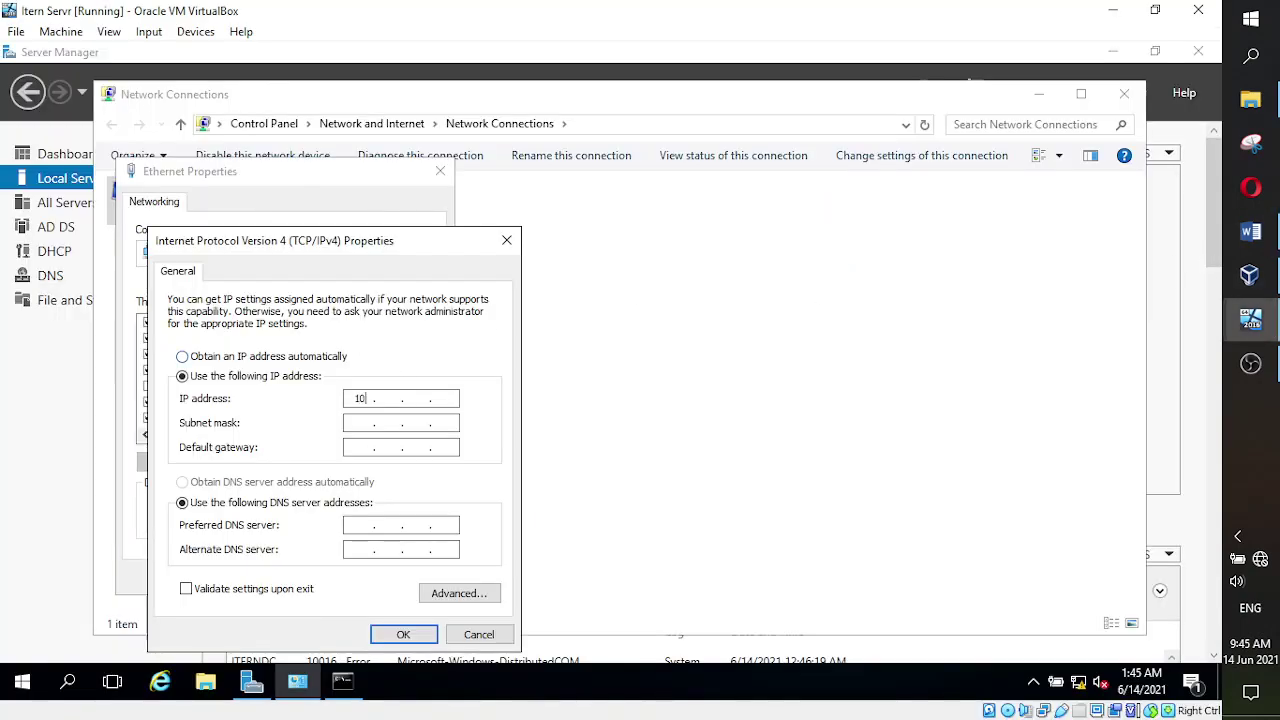
text(0 . 10)
text(20 . 23)
key(Tab)
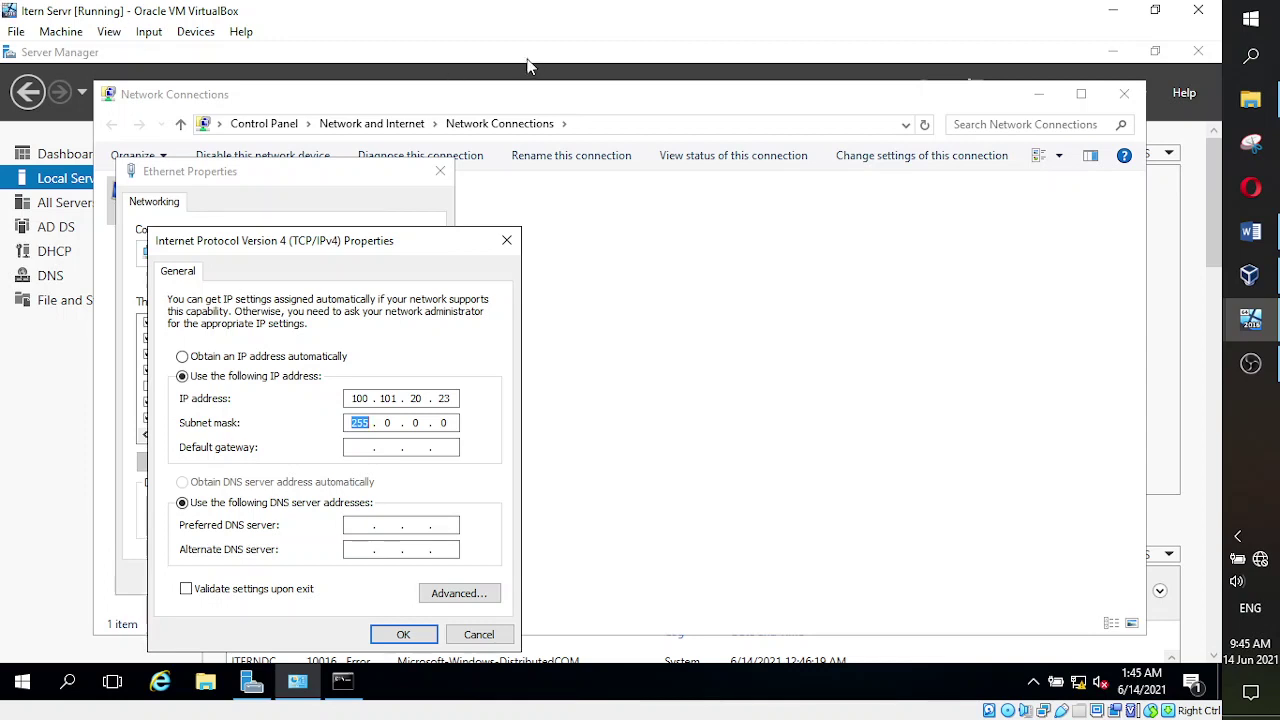
click(377, 425)
- Erase the mask and trial address, then type 192 as the new first octet
key(BackSpace)
key(BackSpace)
key(BackSpace)
key(BackSpace)
key(BackSpace)
key(BackSpace)
key(BackSpace)
click(455, 398)
key(BackSpace)
key(BackSpace)
key(BackSpace)
key(BackSpace)
key(BackSpace)
key(BackSpace)
key(BackSpace)
key(BackSpace)
key(BackSpace)
key(BackSpace)
key(BackSpace)
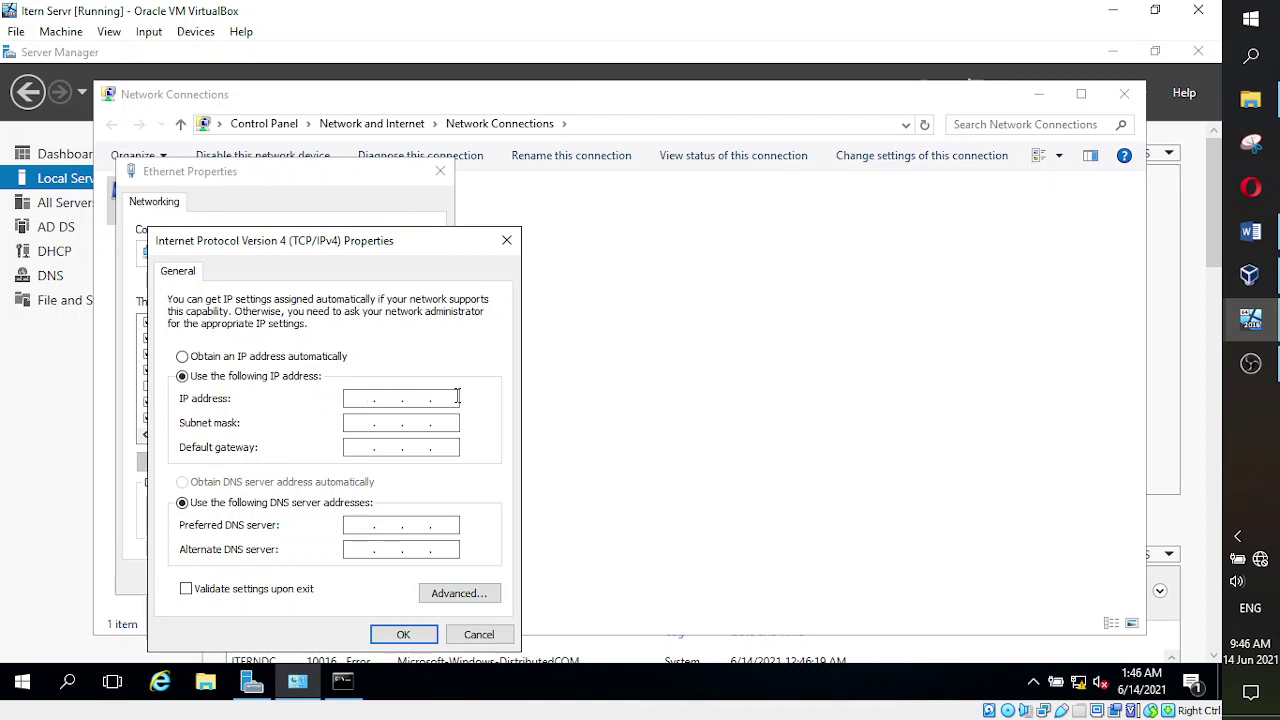
text(192.168.100.20)
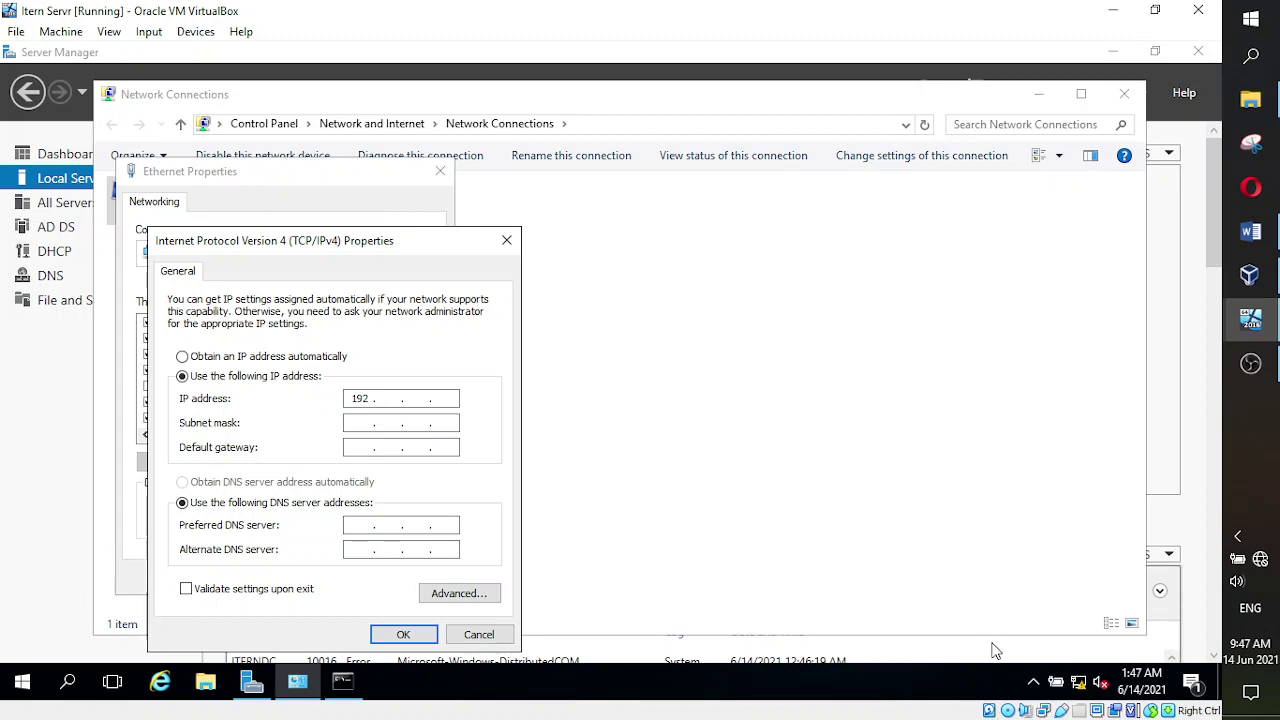
- Enter server IP 192.168.100.20 so the subnet mask auto-fills to 255.255.255.0
text(168 . 100 . 20)
key(Tab)
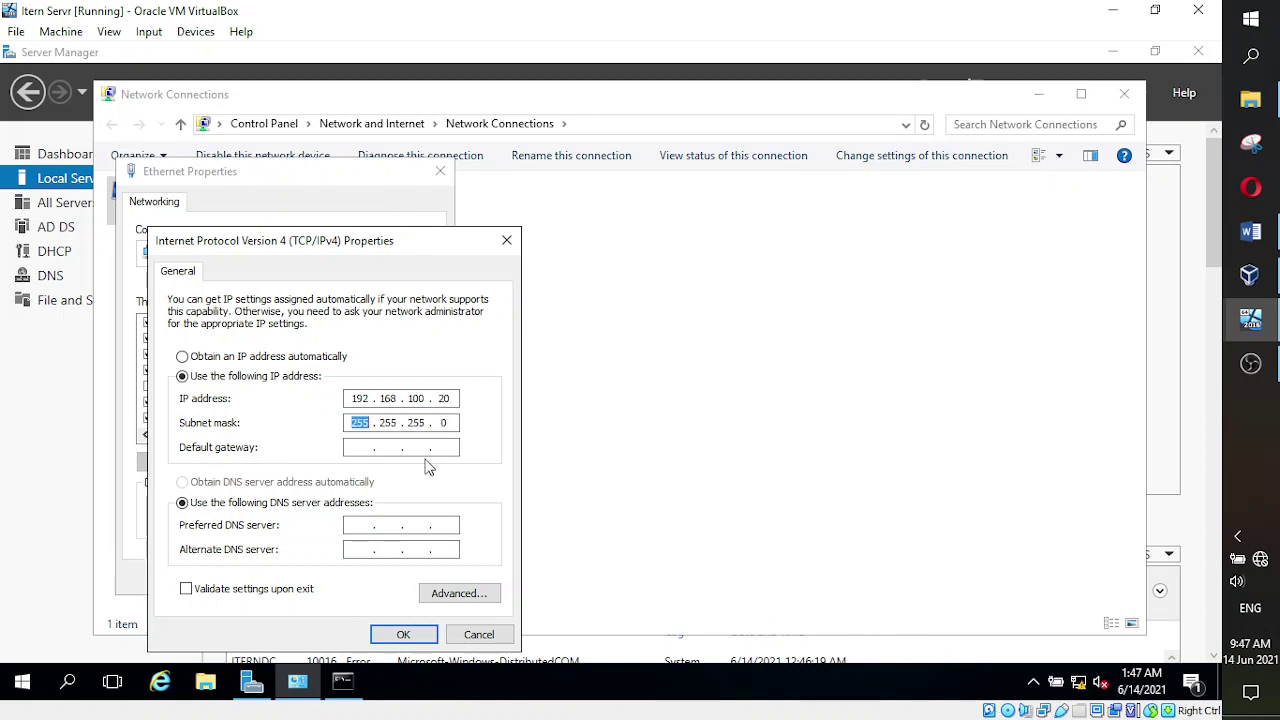
click(367, 447)
- Enter default gateway 192.168.100.20 and preferred DNS 127.0.0.1 in the server's IPv4 Properties
text(1)
text(92 . )
text(1)
text(68 . 100 . )
text(20)
text(1)
text(27 . )
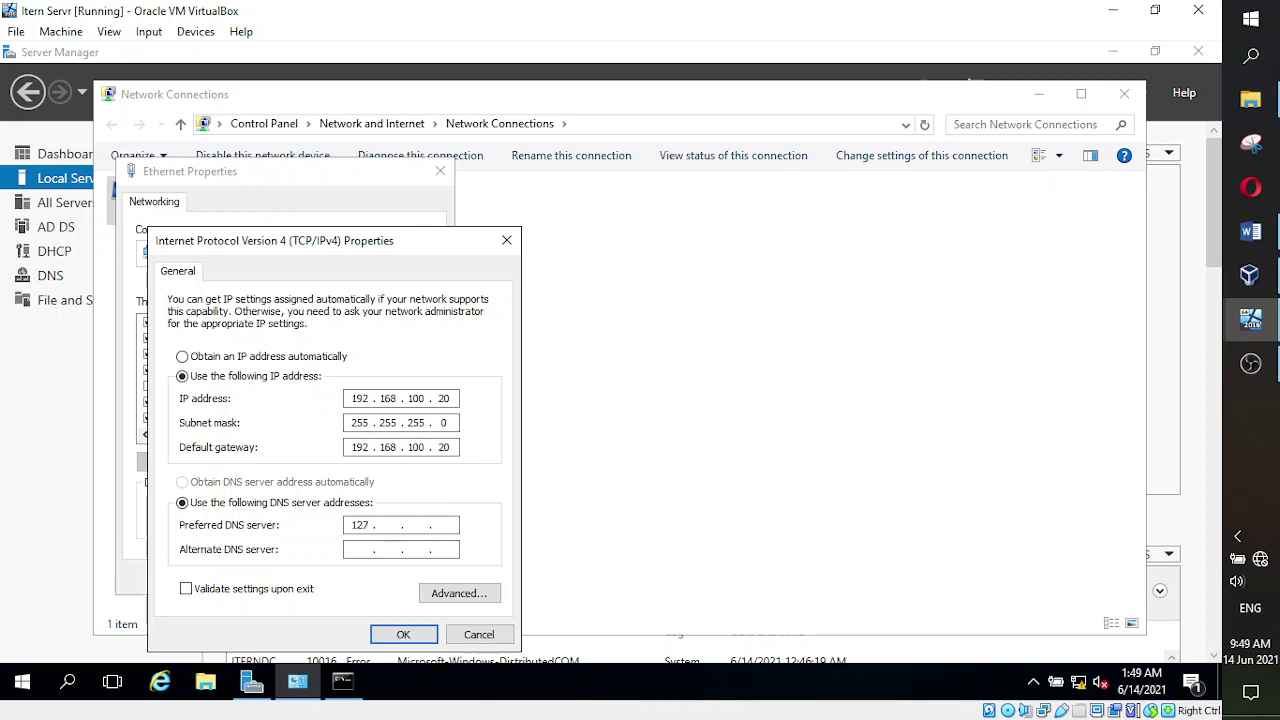
text(0)
click(416, 525)
text(0)
click(450, 525)
text(1)
- Switch to Word's Document1 to review the IP address class notes
click(1253, 236)
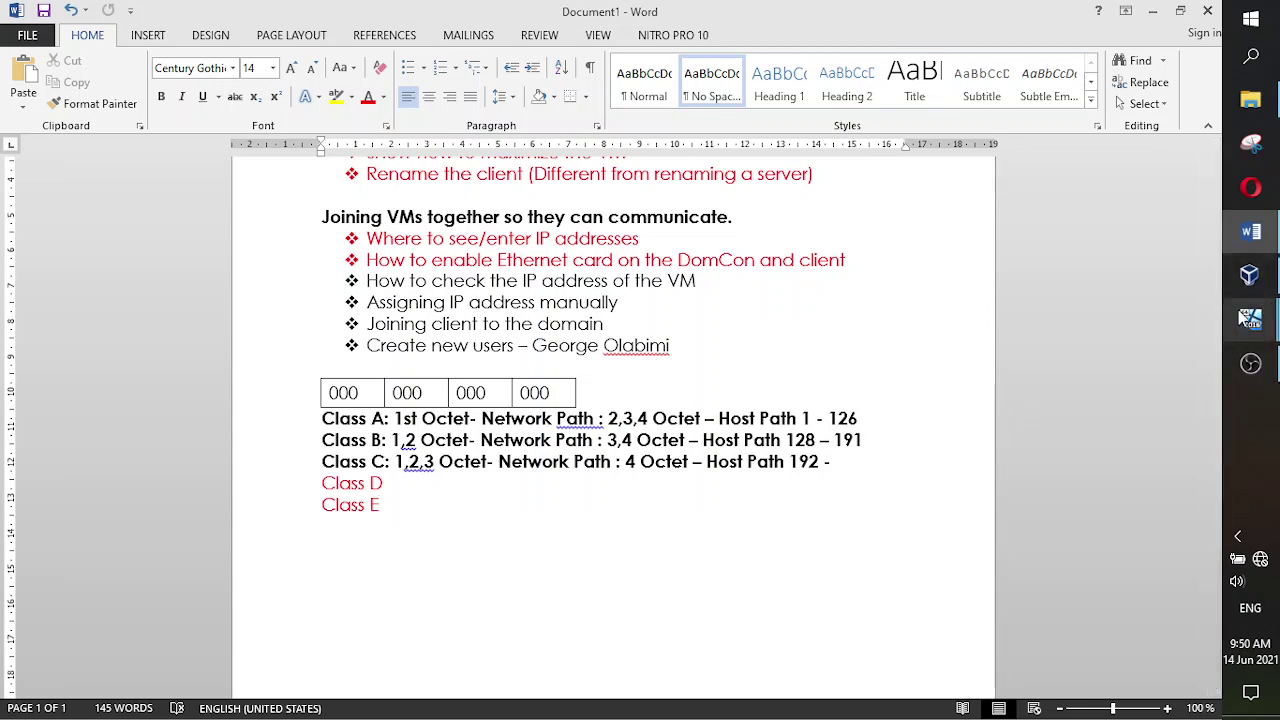
- Apply the server VM's IPv4 address settings with OK
mouse_move(1246, 320)
click(1190, 290)
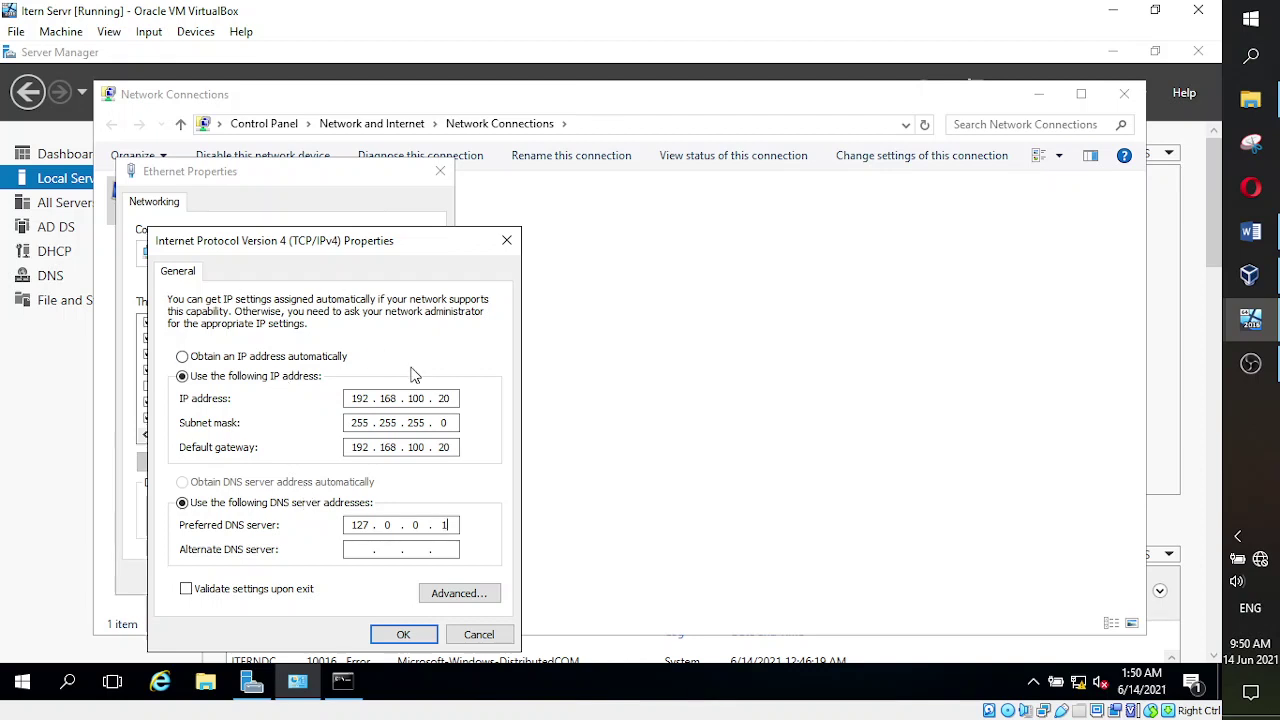
click(401, 633)
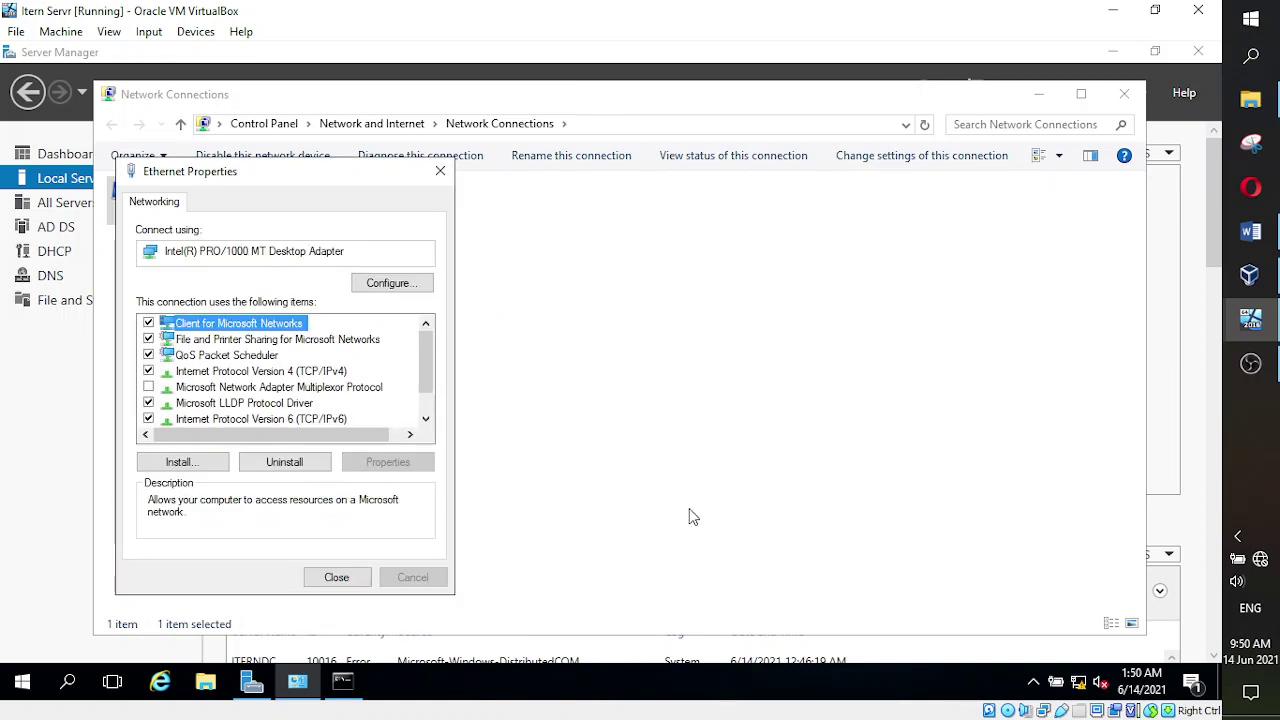
- On the New CLient VM, choose a manual IP address and type 192.168.100
mouse_move(1240, 319)
click(1130, 390)
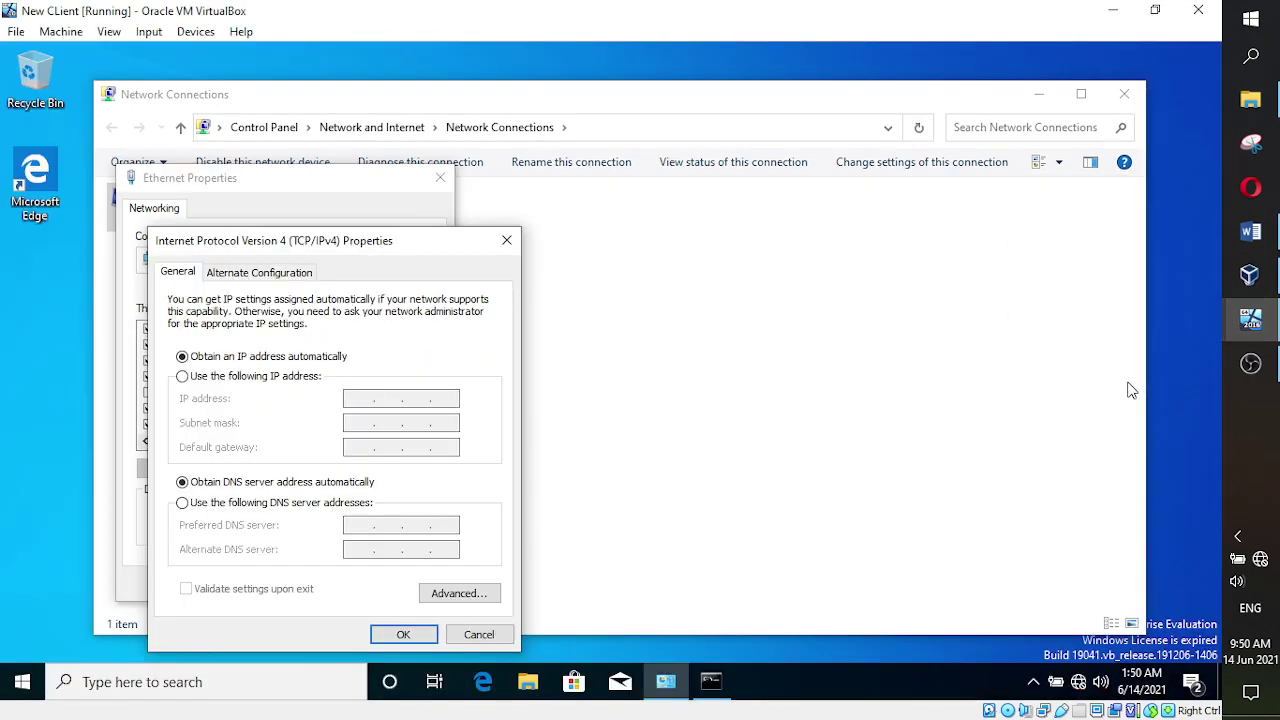
click(274, 376)
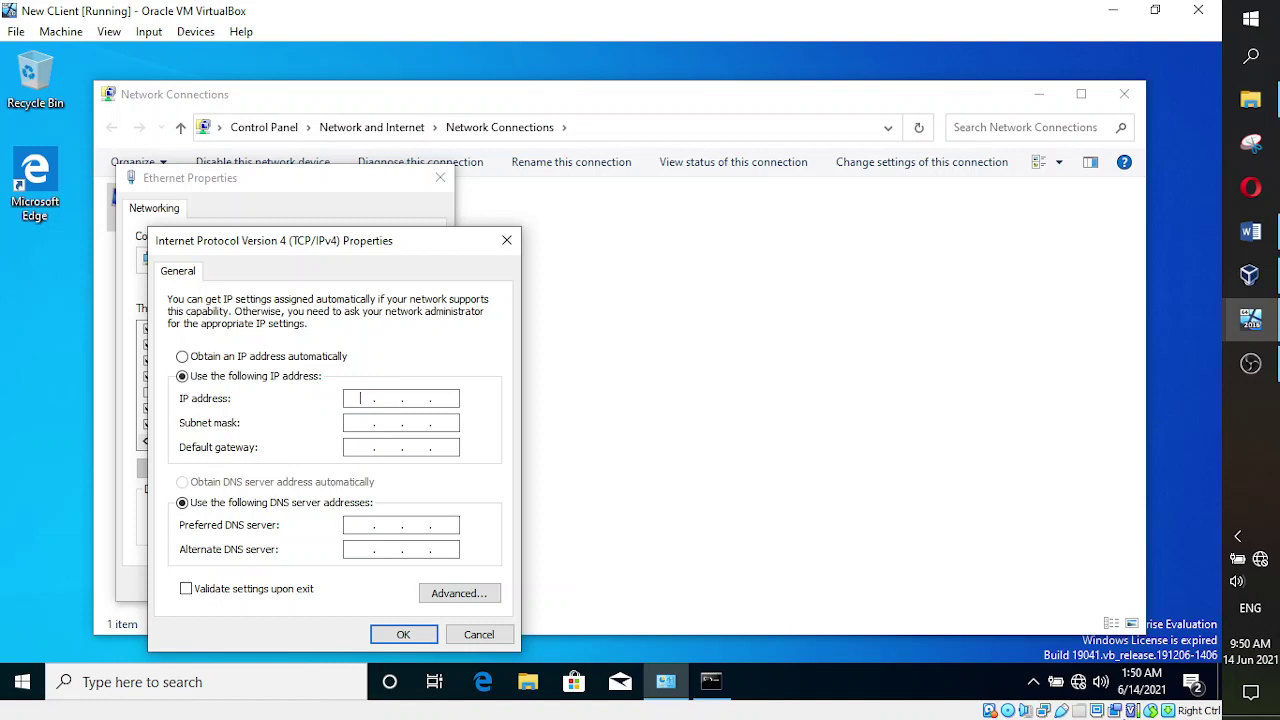
text(192 . 168 . 100 .)
- Reopen the server VM's IPv4 Properties to check its address settings
mouse_move(1250, 318)
click(1162, 296)
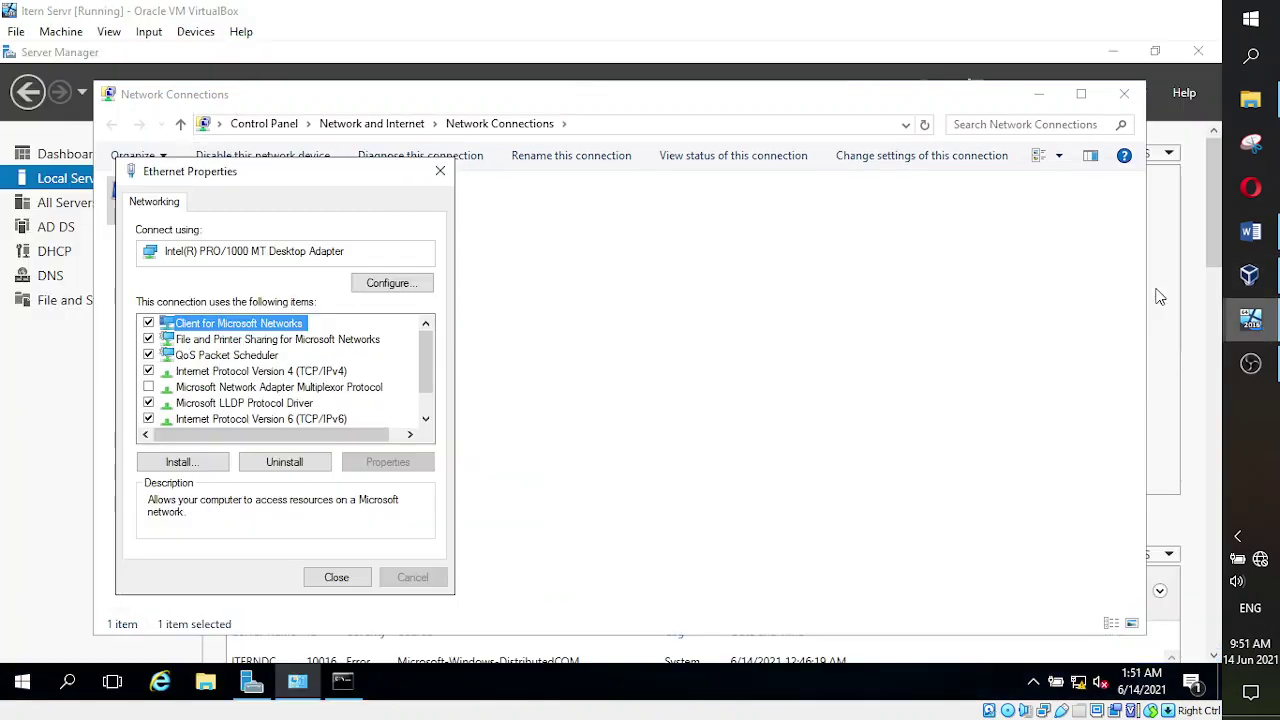
click(260, 372)
click(400, 461)
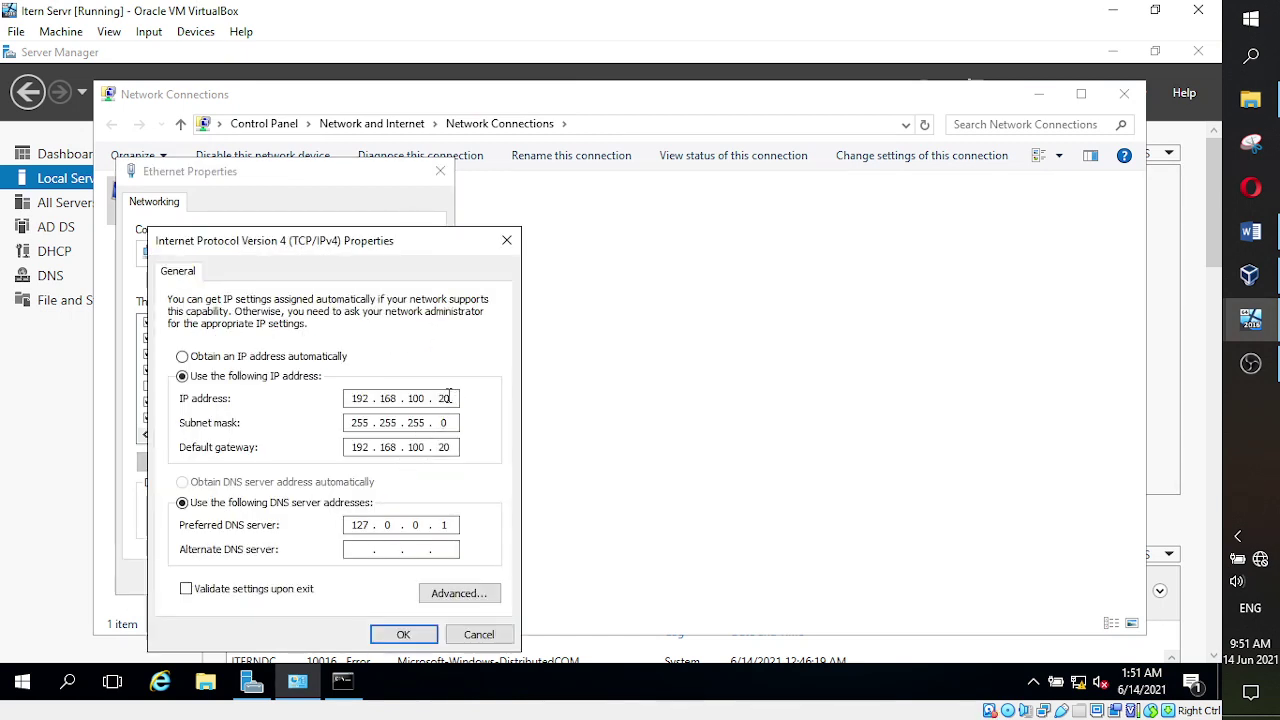
- Finish the client IP as 192.168.100.22 with auto-filled mask 255.255.255.0
mouse_move(1249, 318)
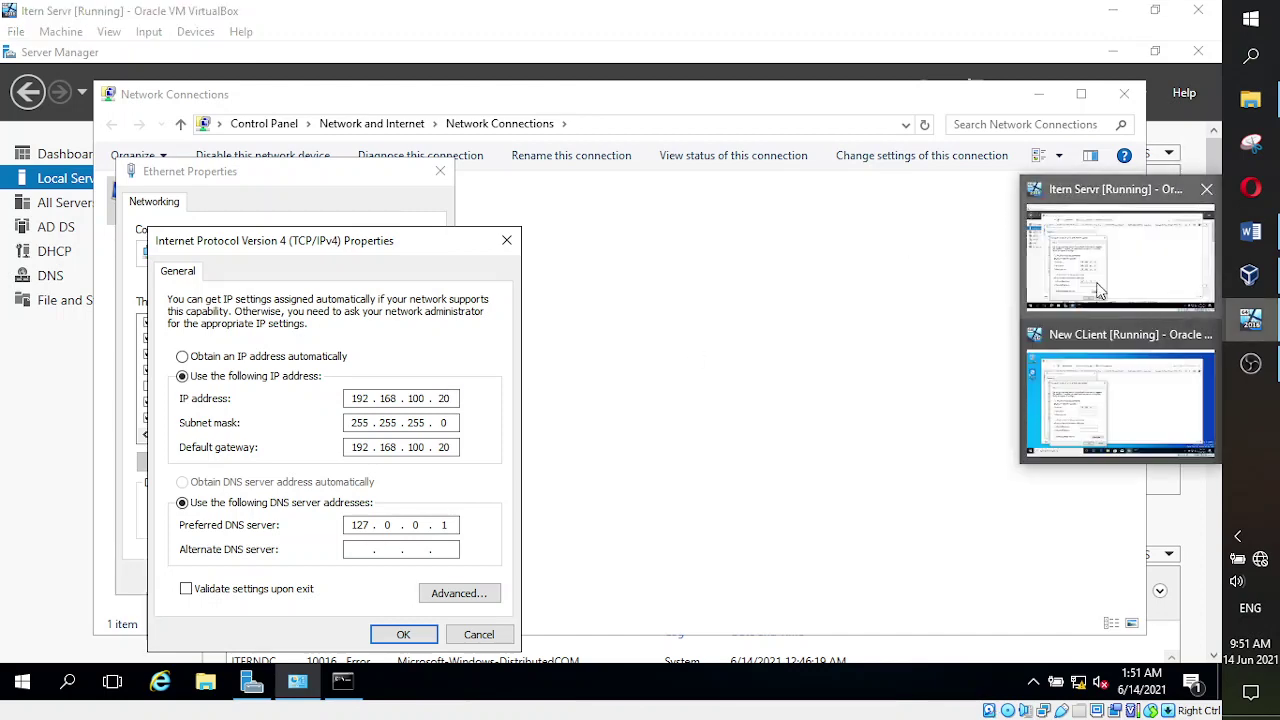
click(1117, 421)
text(22)
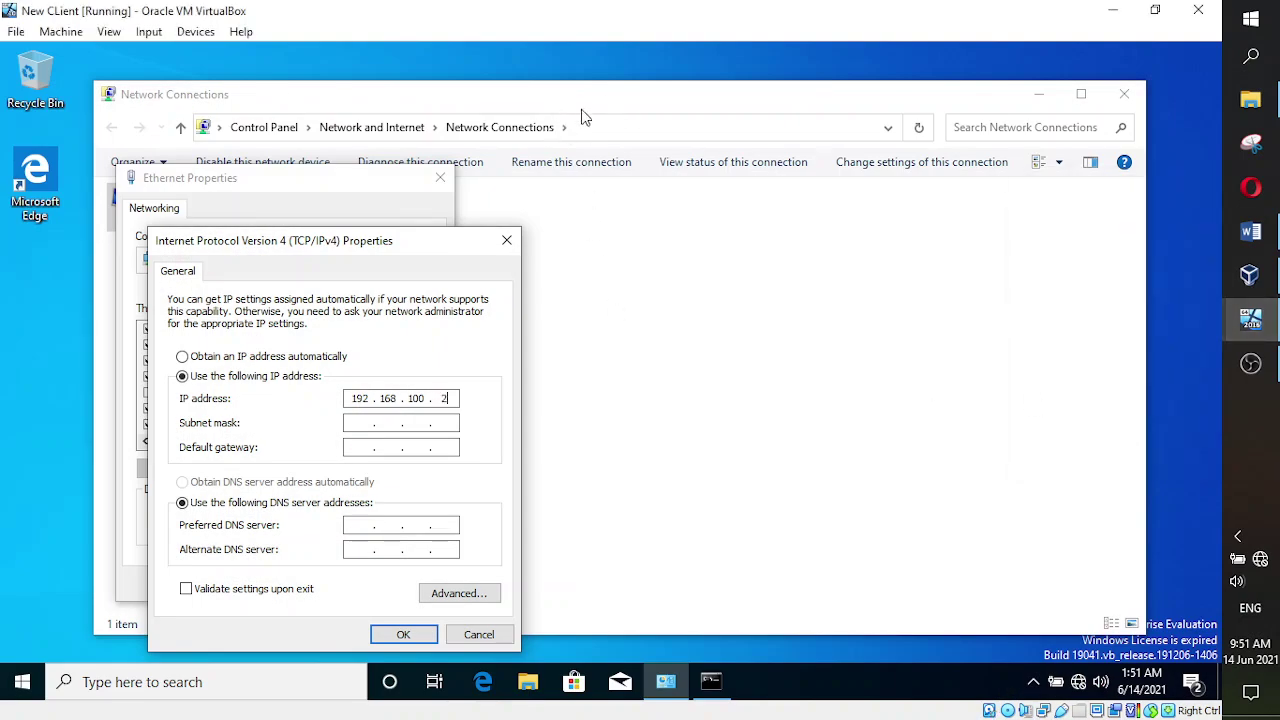
click(360, 422)
drag(427, 398, 404, 398)
click(360, 447)
- Set the client's default gateway and preferred DNS to 192.168.100.20
text(192 . 168 . 100 . )
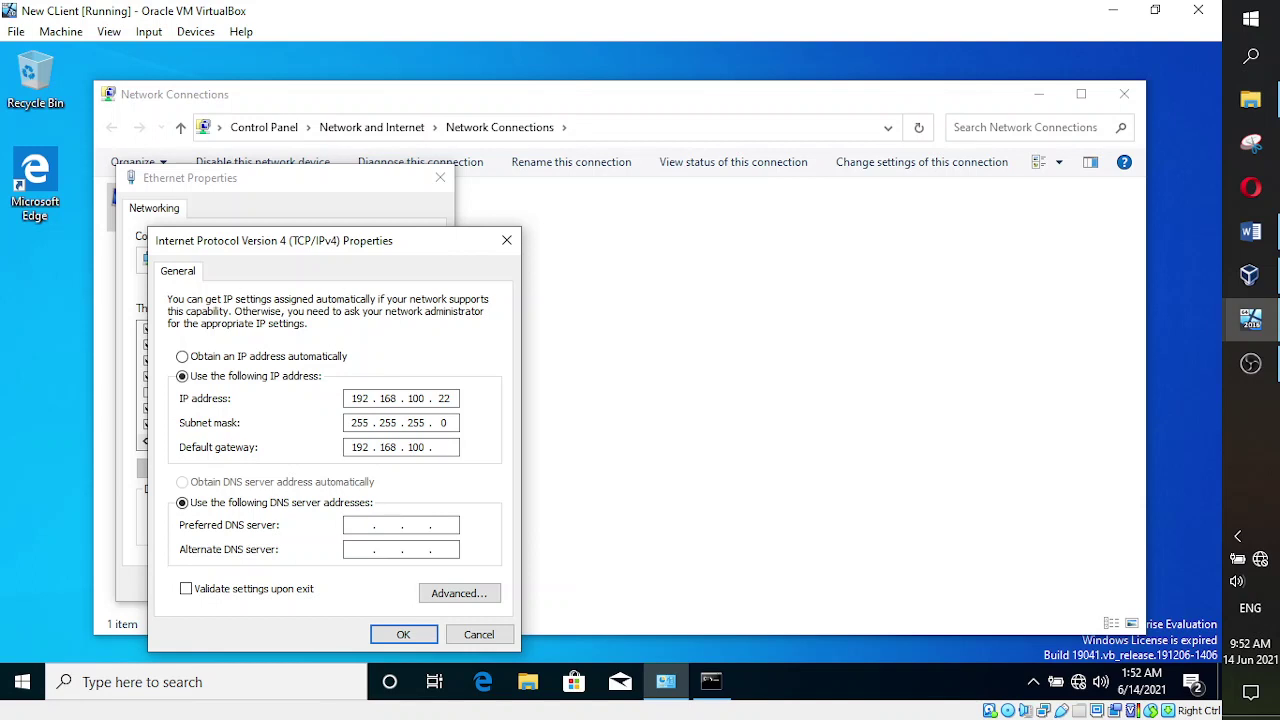
text(20)
click(357, 527)
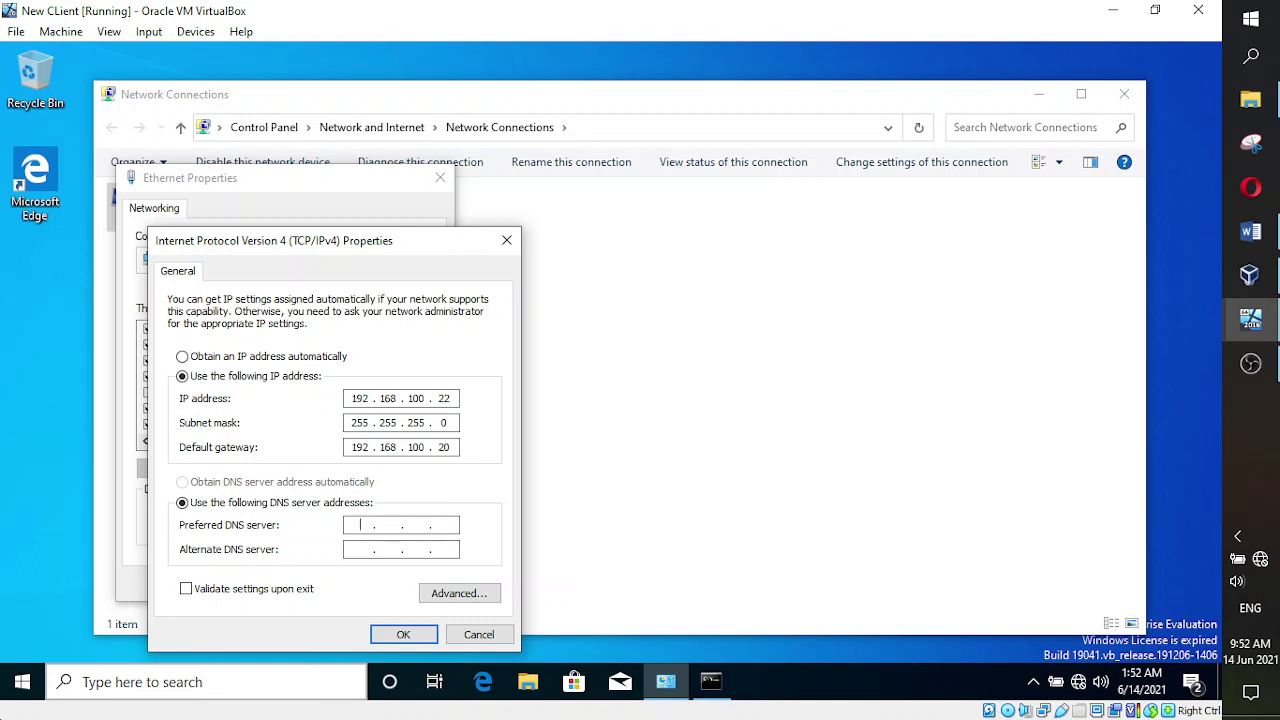
text(192 . 168 . 100 . 20)
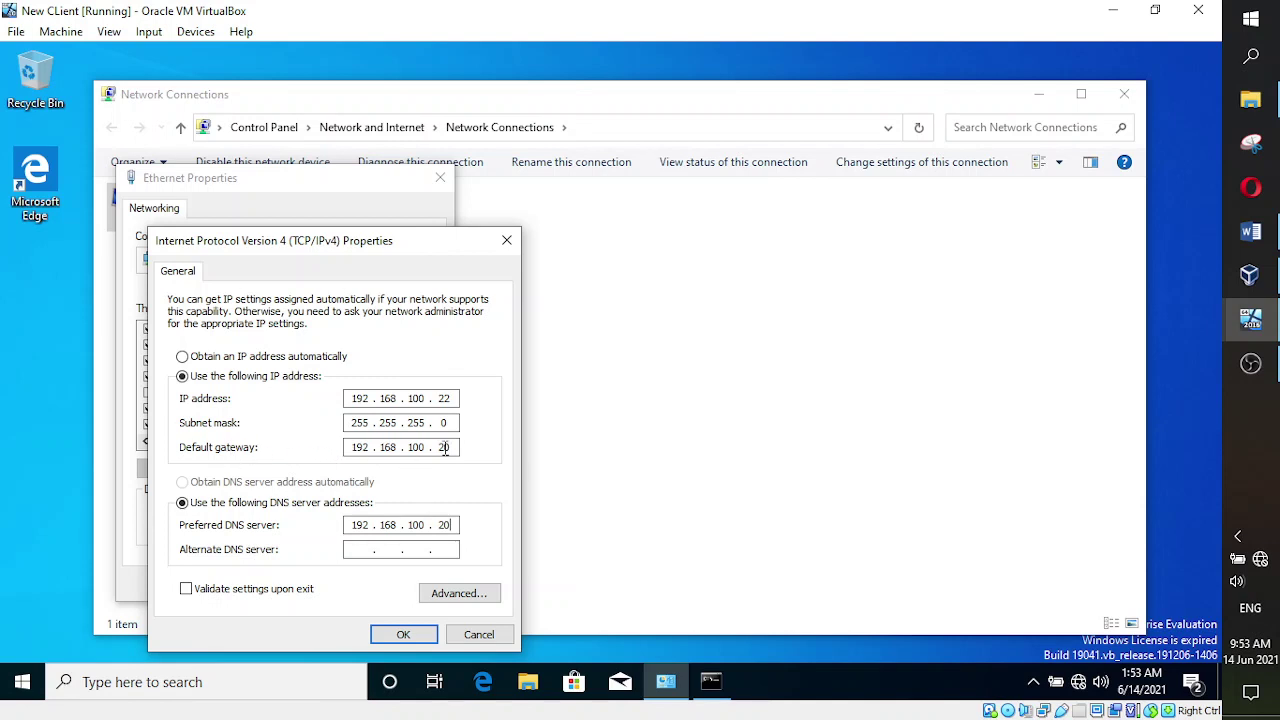
drag(452, 447, 396, 444)
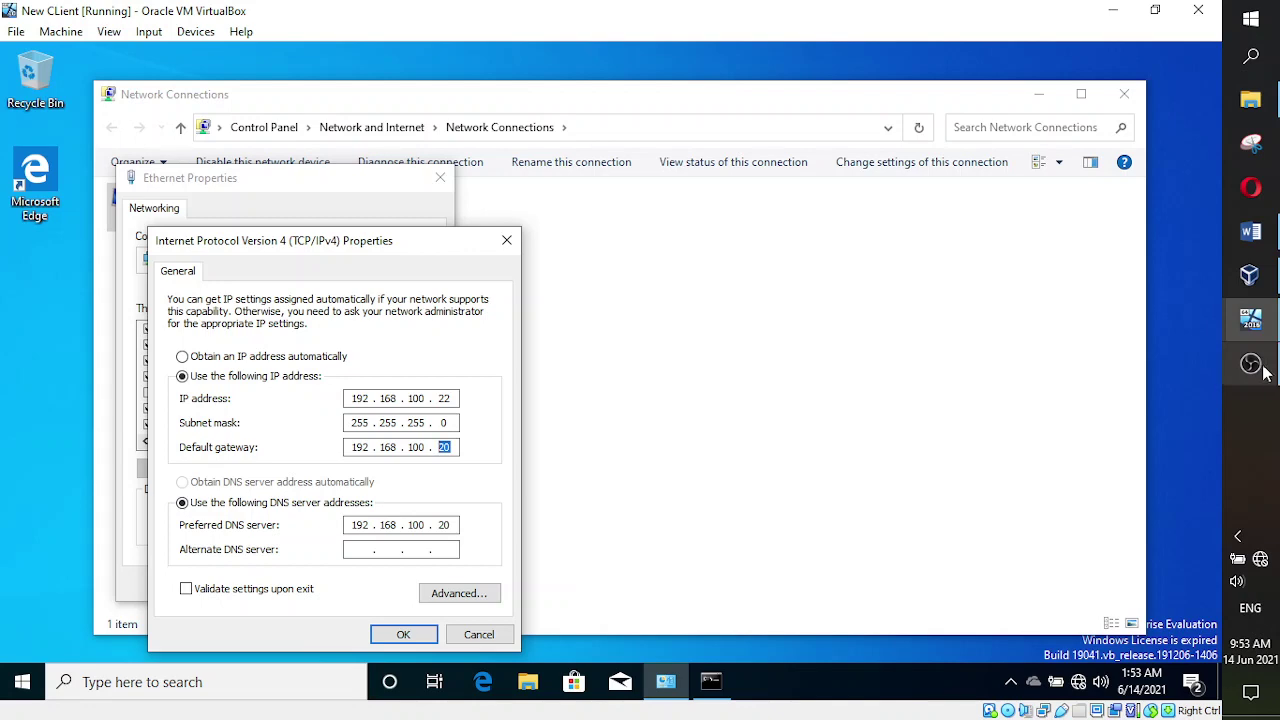
- Compare the client's IPv4 settings against the Itern Servr VM, then apply them with OK
mouse_move(1251, 319)
click(1145, 302)
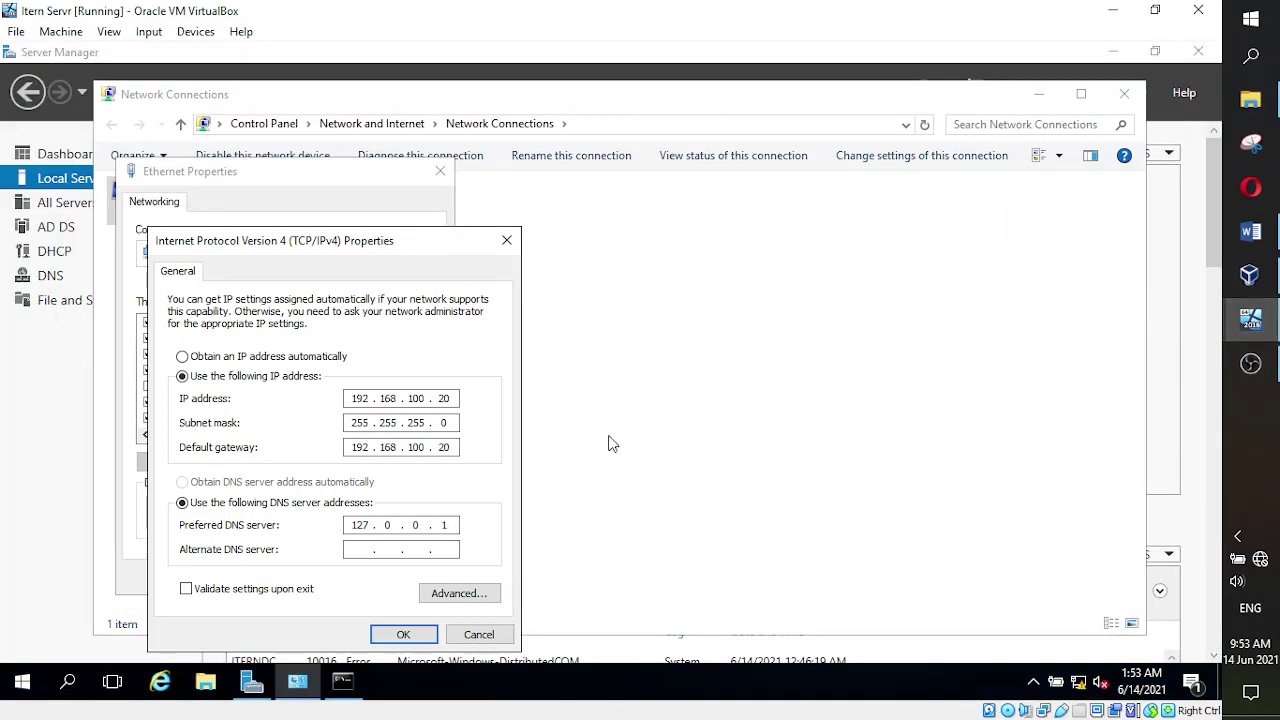
click(1165, 393)
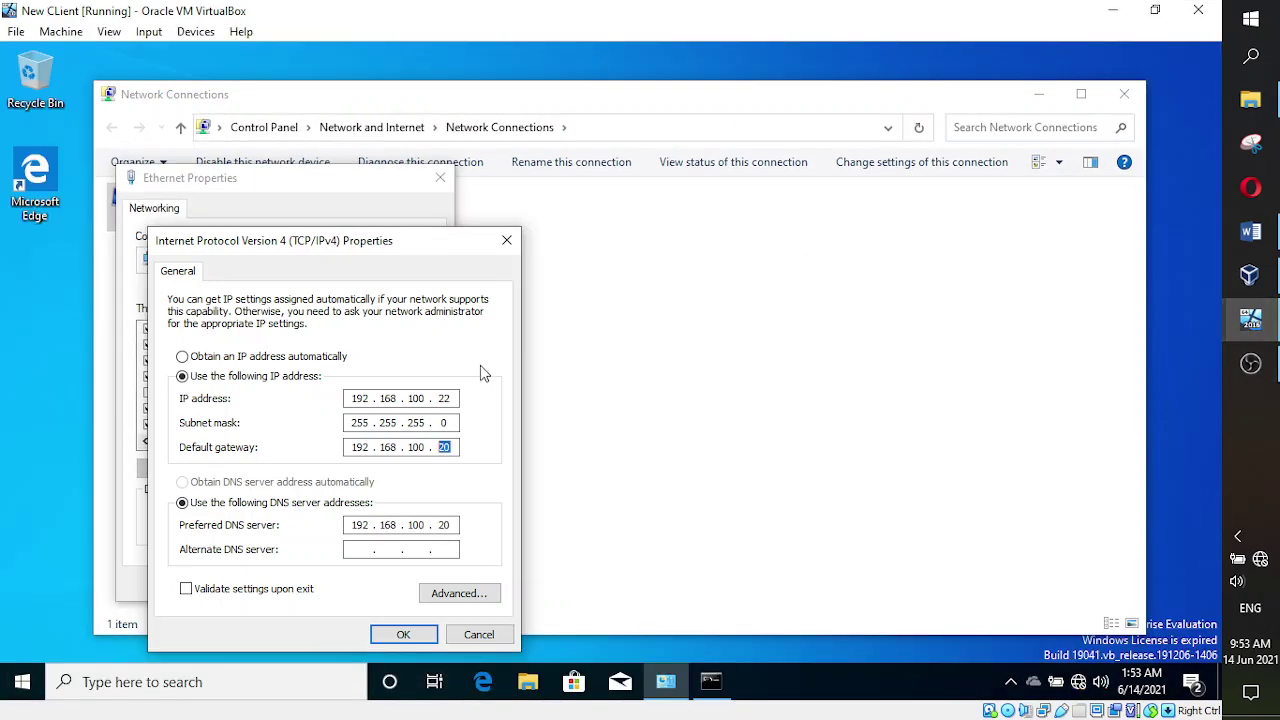
click(1128, 309)
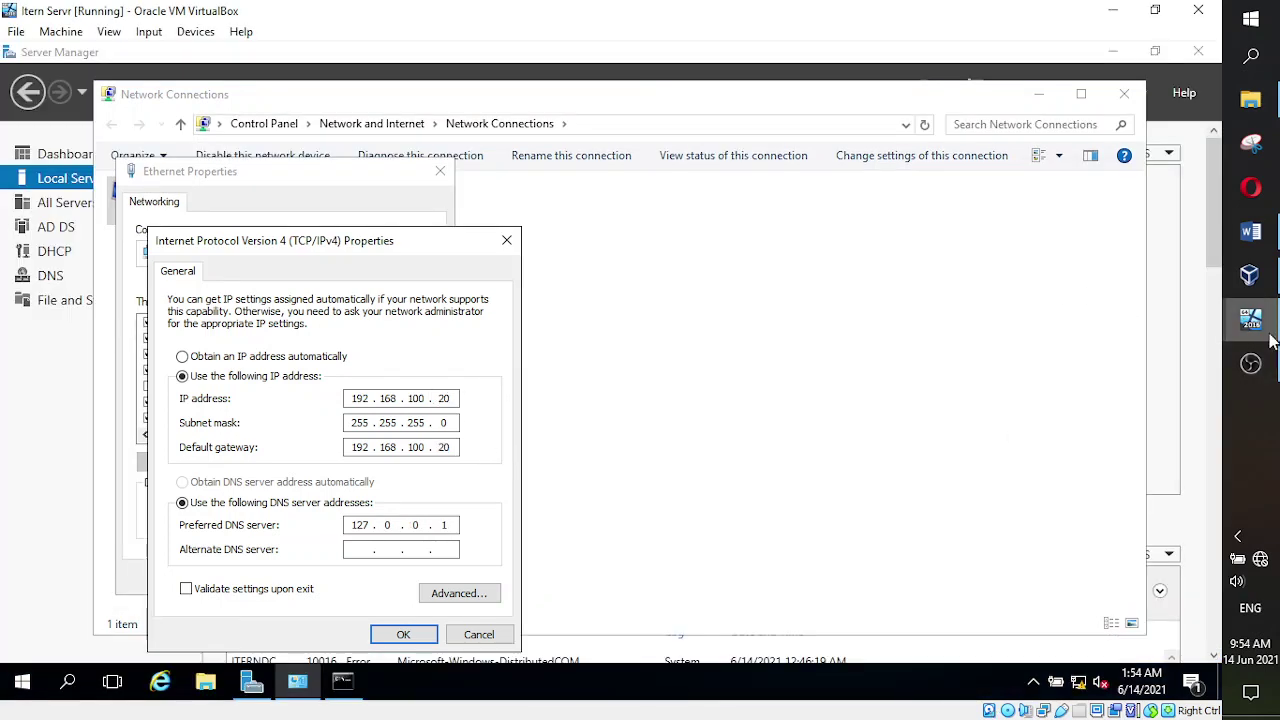
mouse_move(1251, 319)
click(1156, 389)
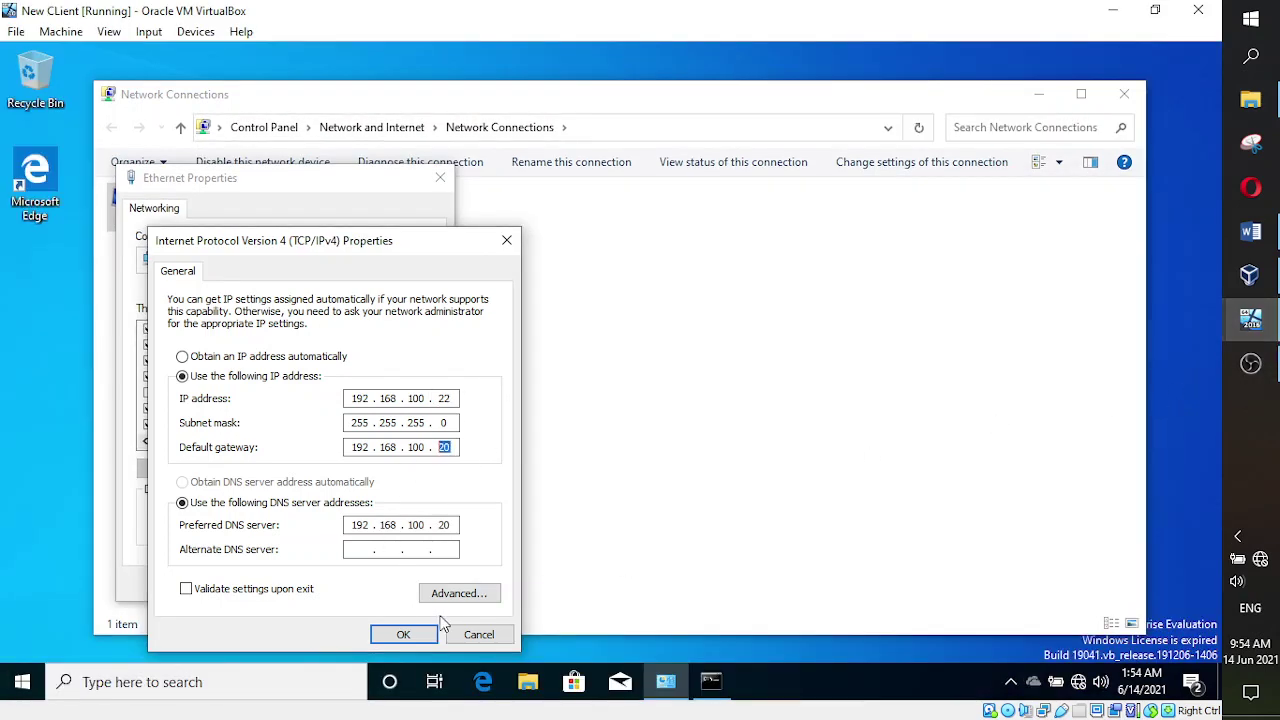
click(418, 637)
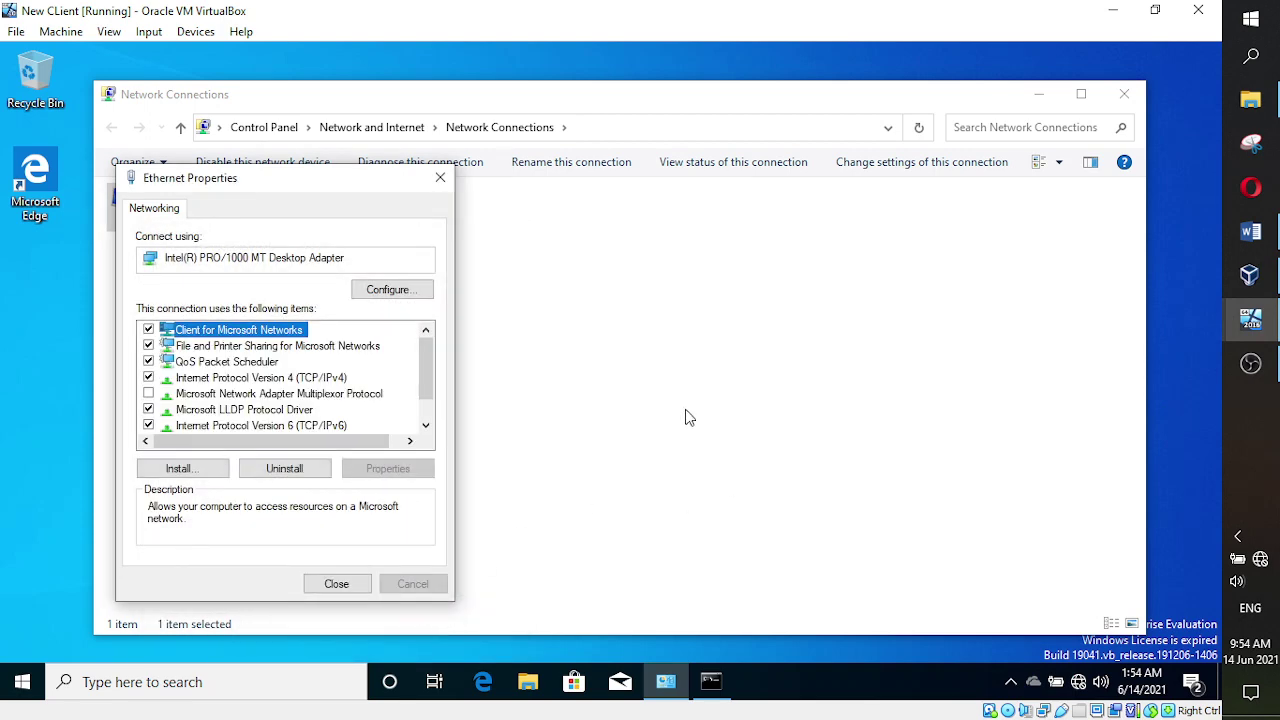
- In the Word notes, colour the checked-IP and Assigning IP address manually lines red as done
click(1250, 231)
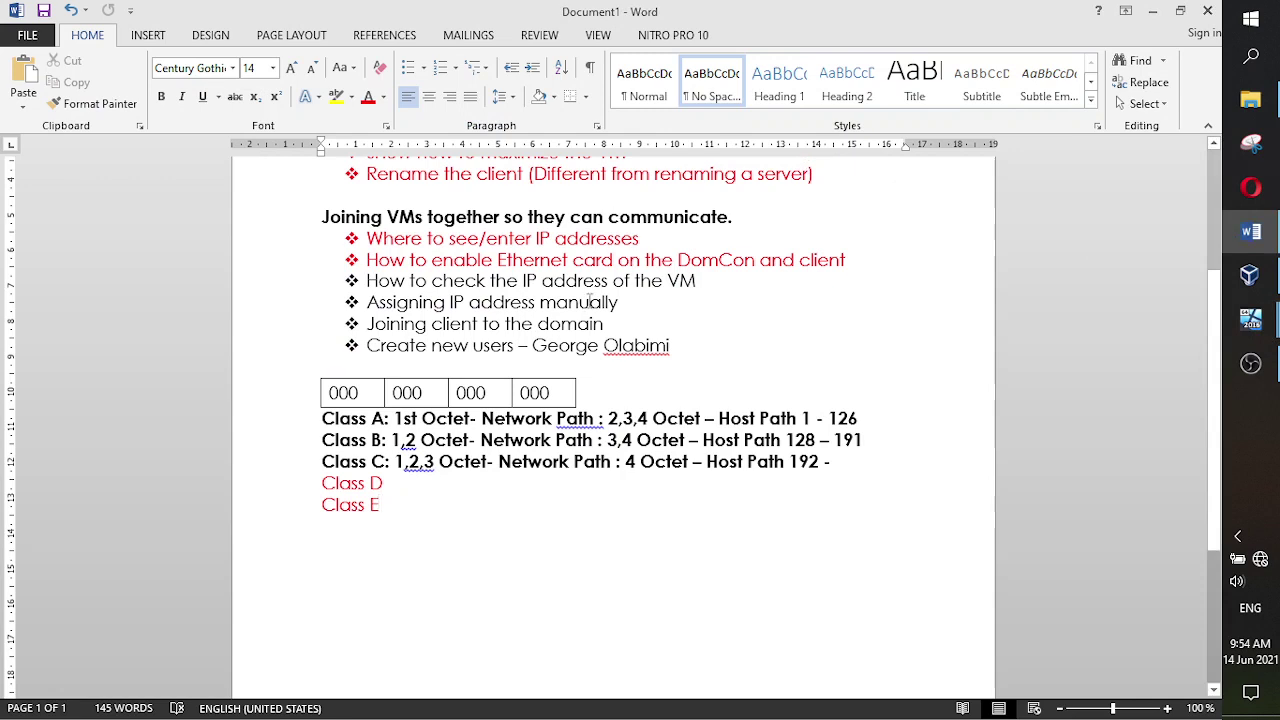
drag(697, 281, 385, 281)
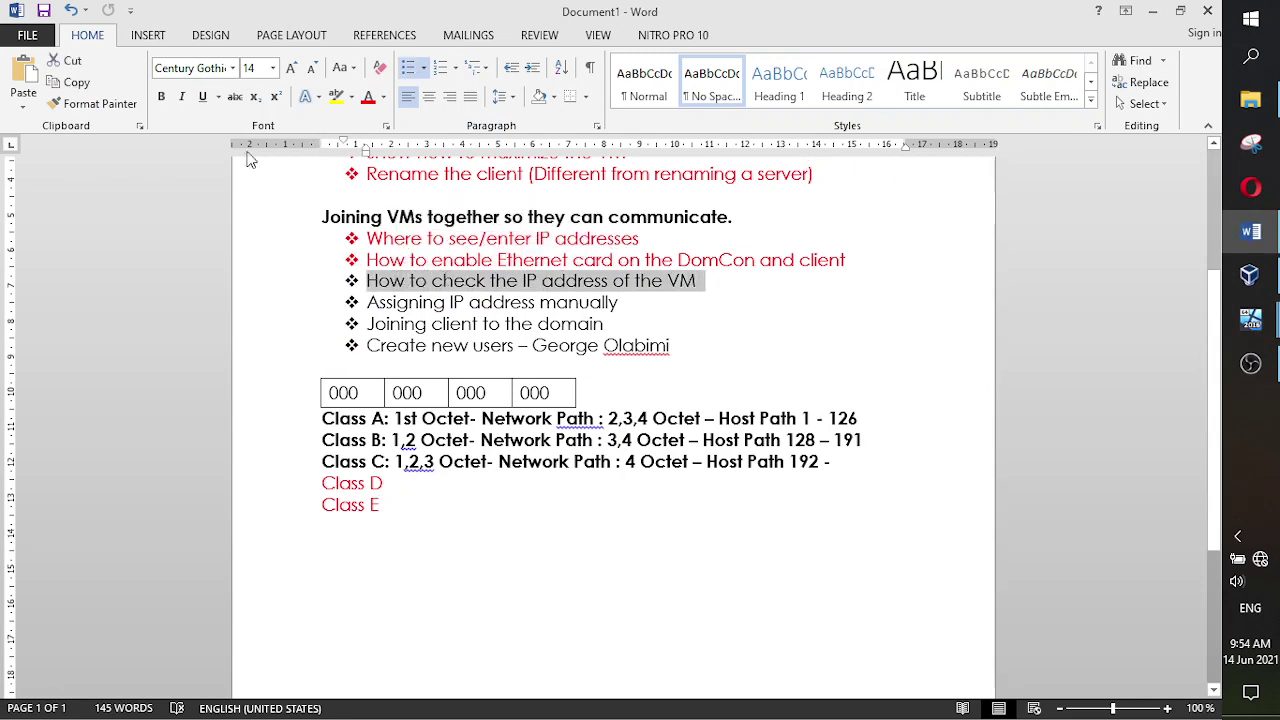
click(367, 97)
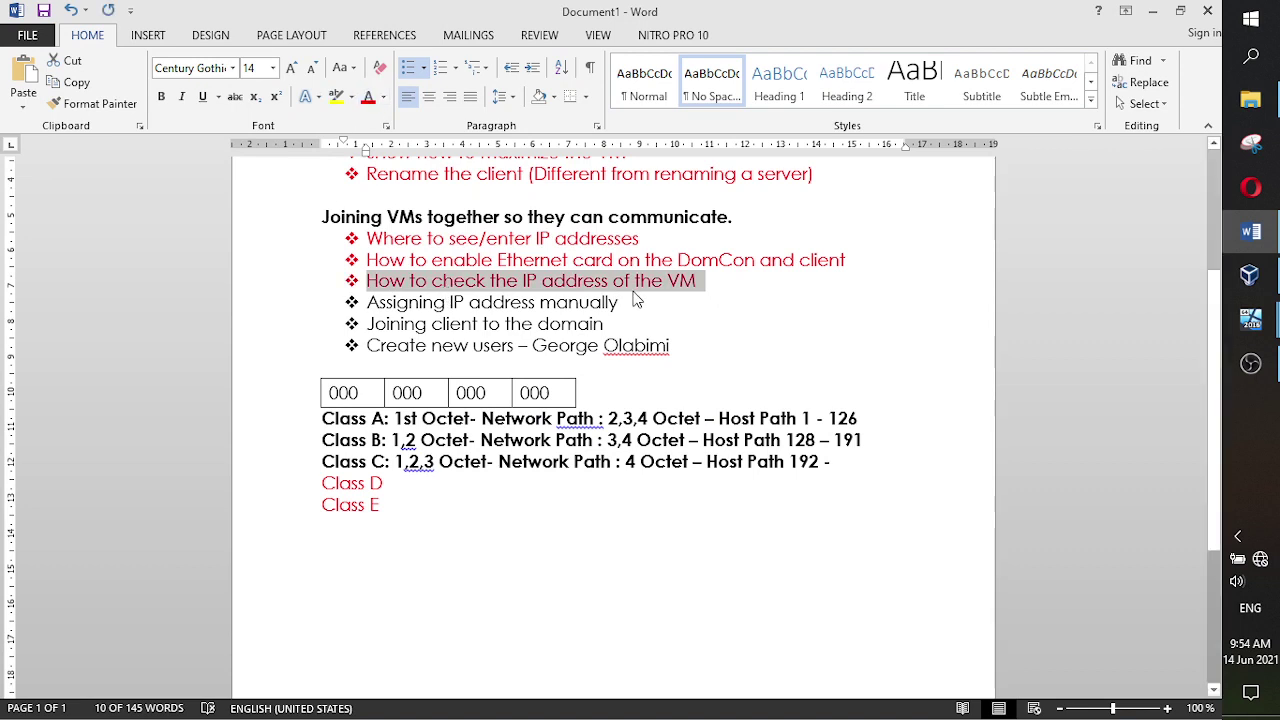
drag(630, 301, 385, 300)
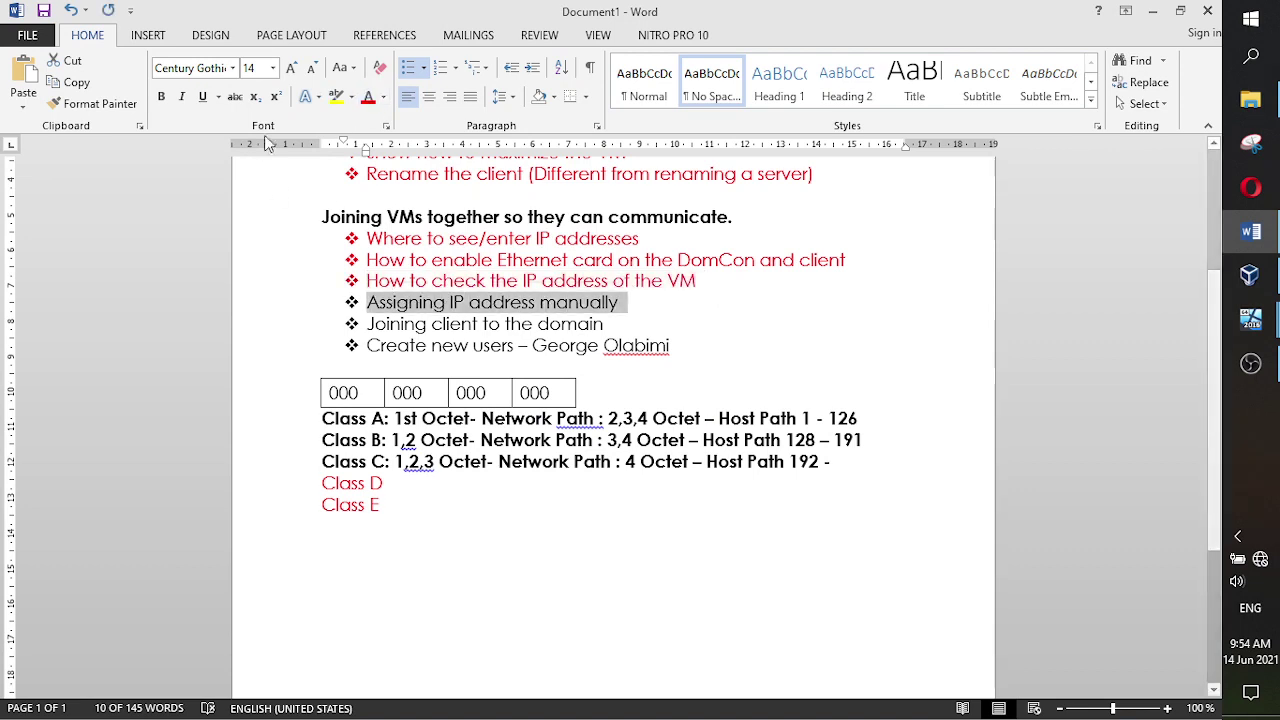
click(368, 97)
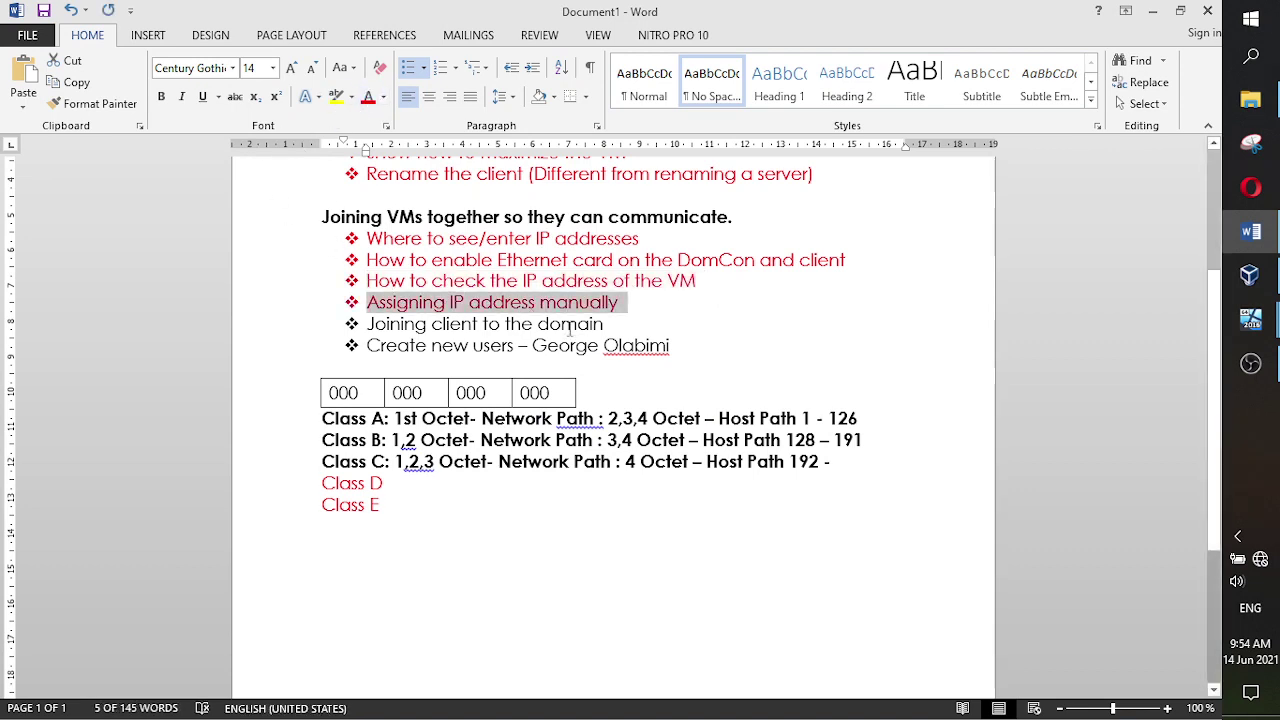
click(640, 306)
- Add a new bullet "Check for communication" below Assigning IP address manually
key(Return)
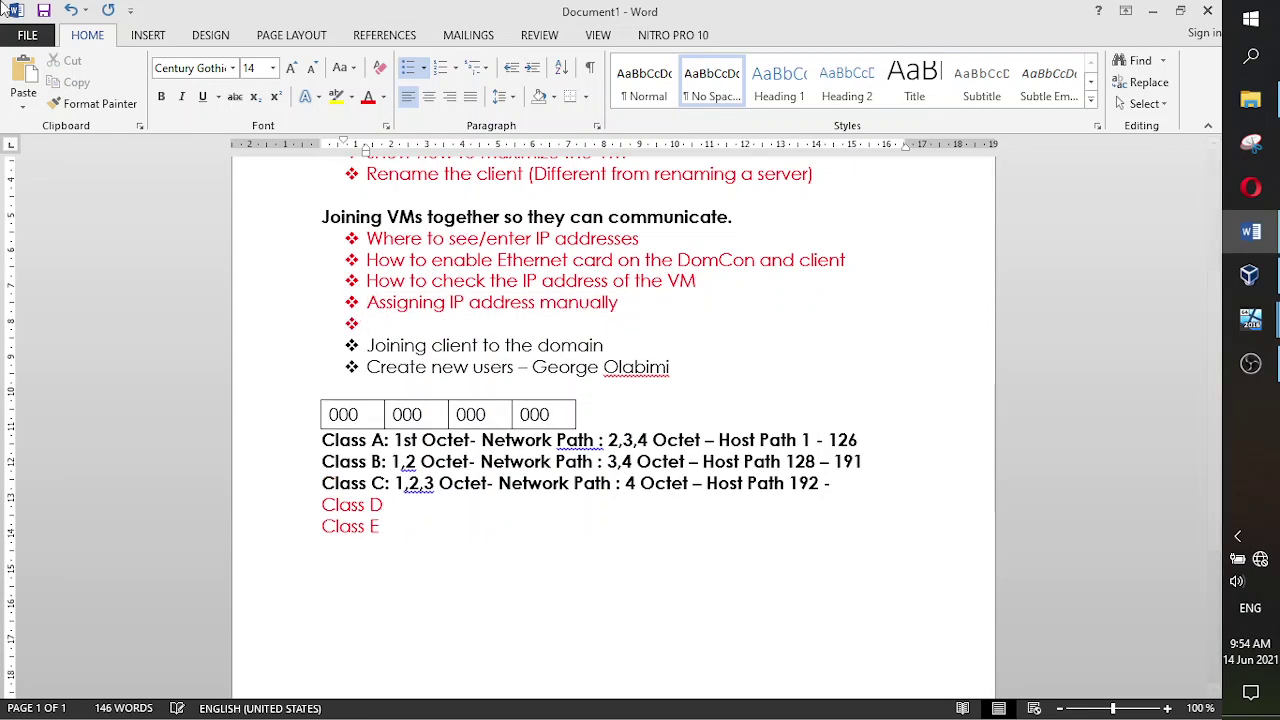
text(Check for )
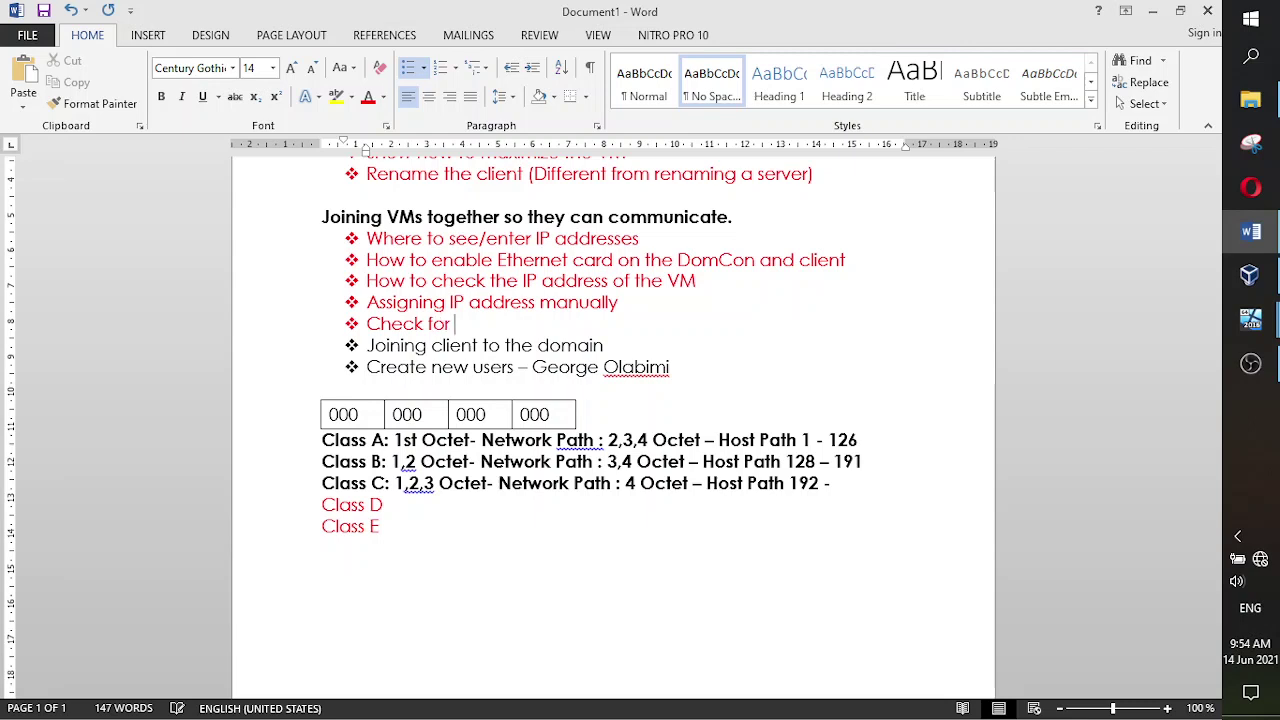
text(communication)
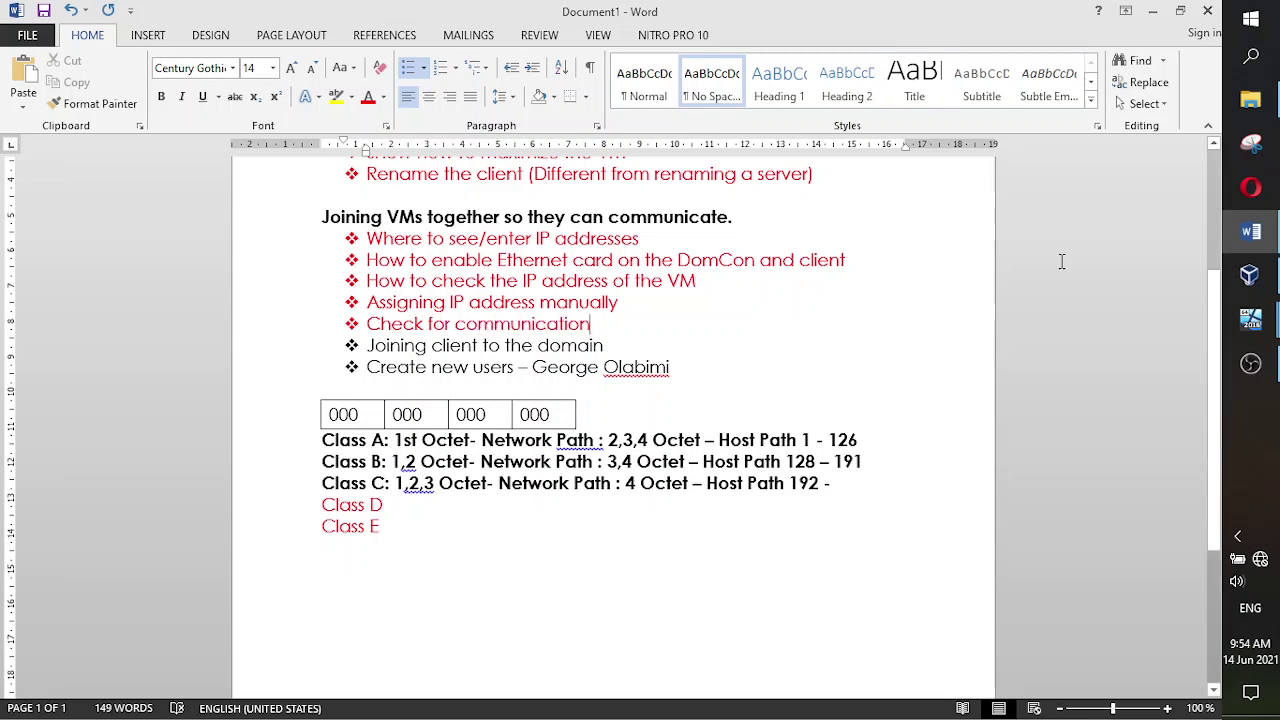
click(1249, 366)
- Look over the Itern Servr VM, then switch to the New CLient VM's Ethernet Properties
click(1249, 366)
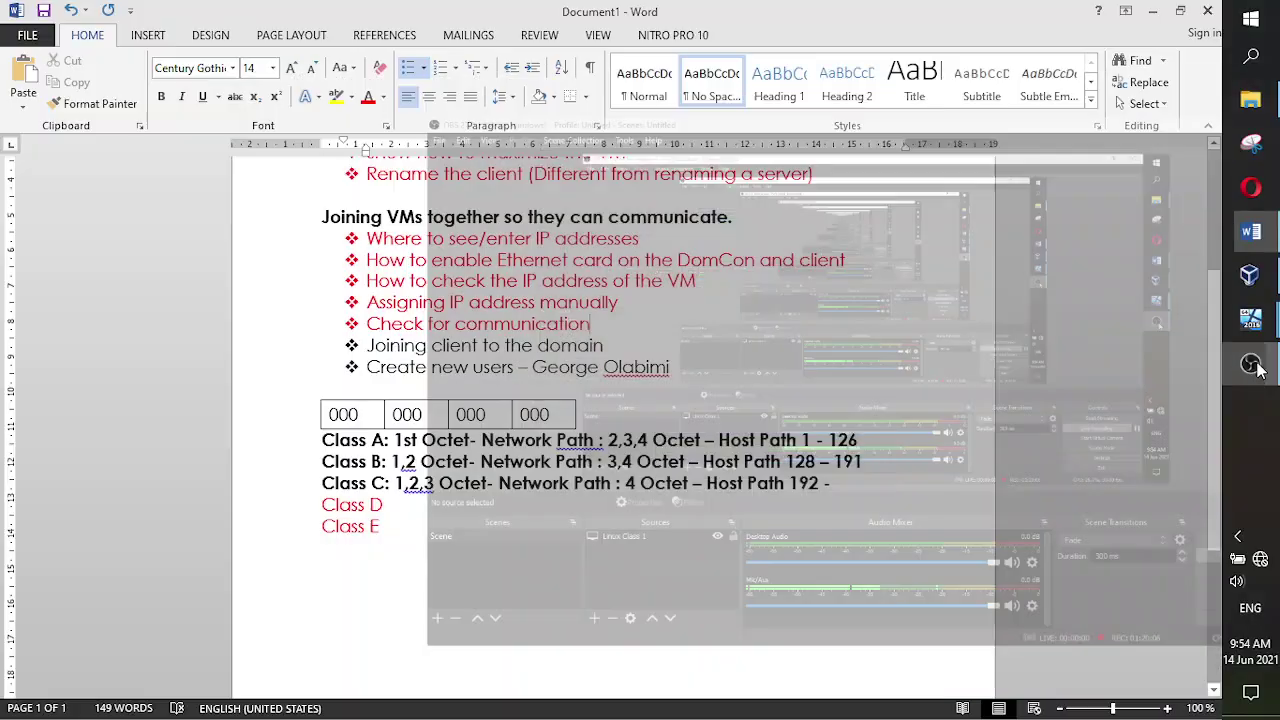
mouse_move(1250, 320)
click(1203, 307)
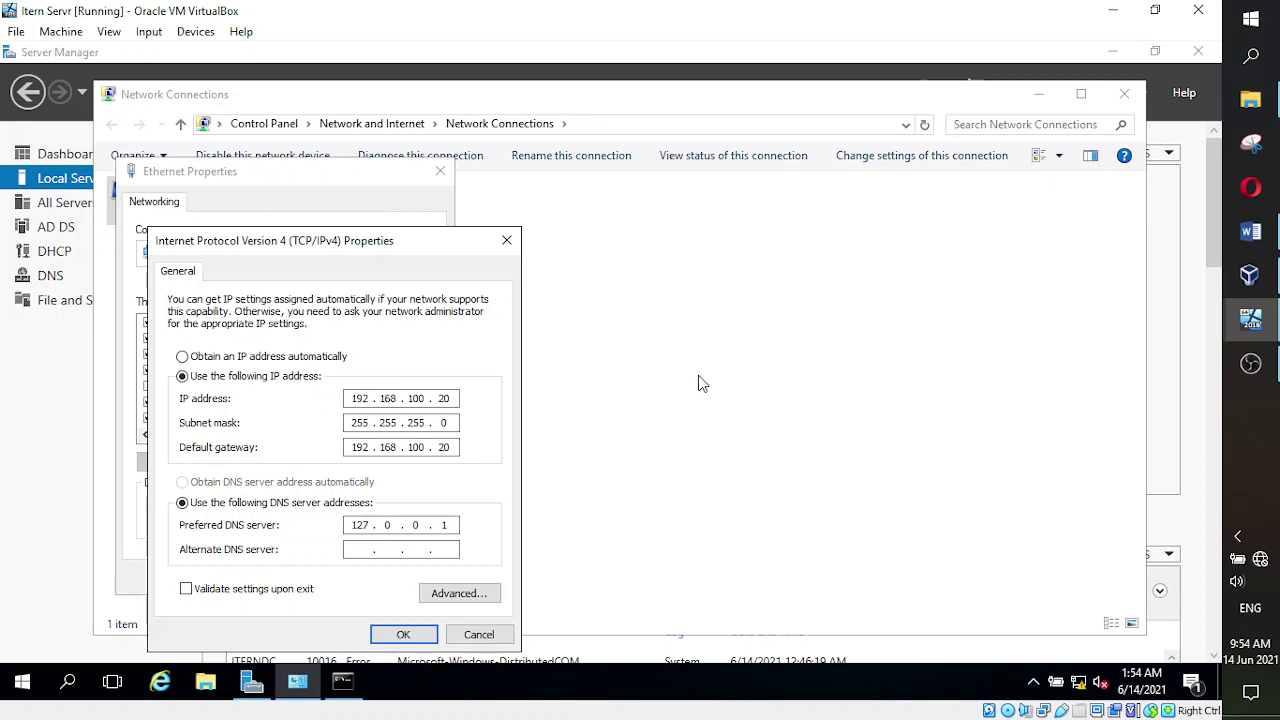
mouse_move(1250, 318)
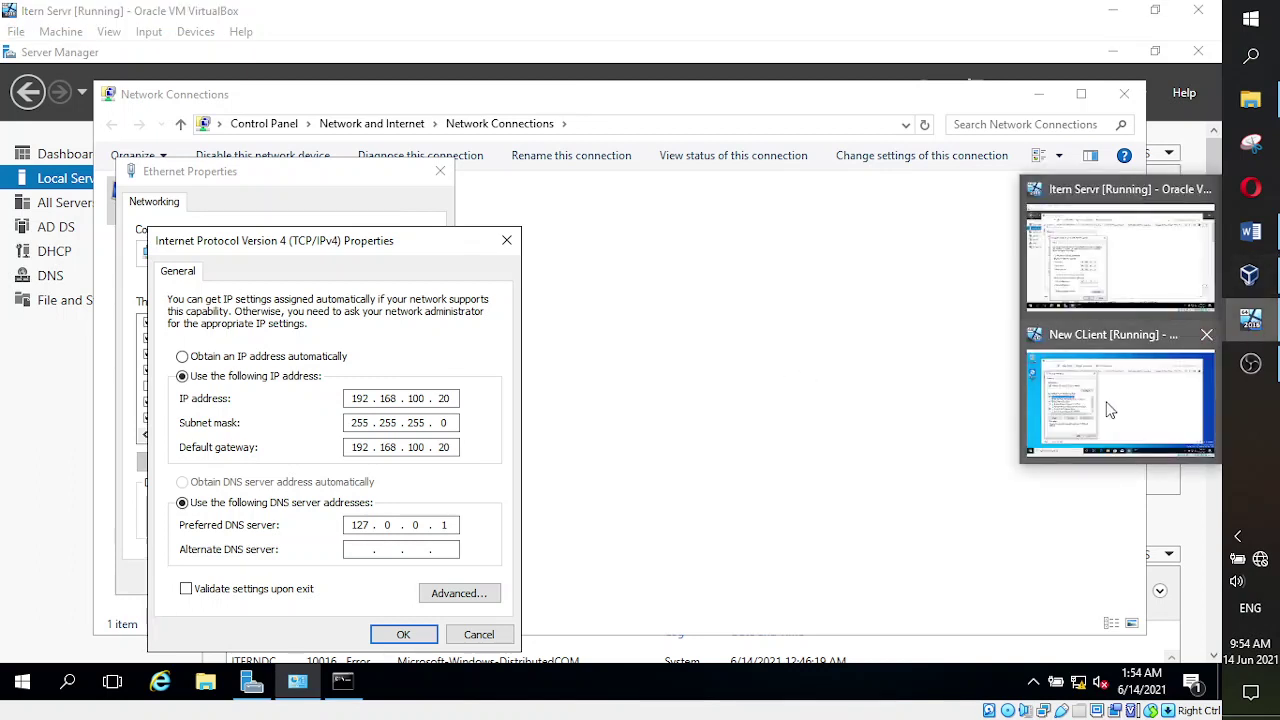
click(1110, 410)
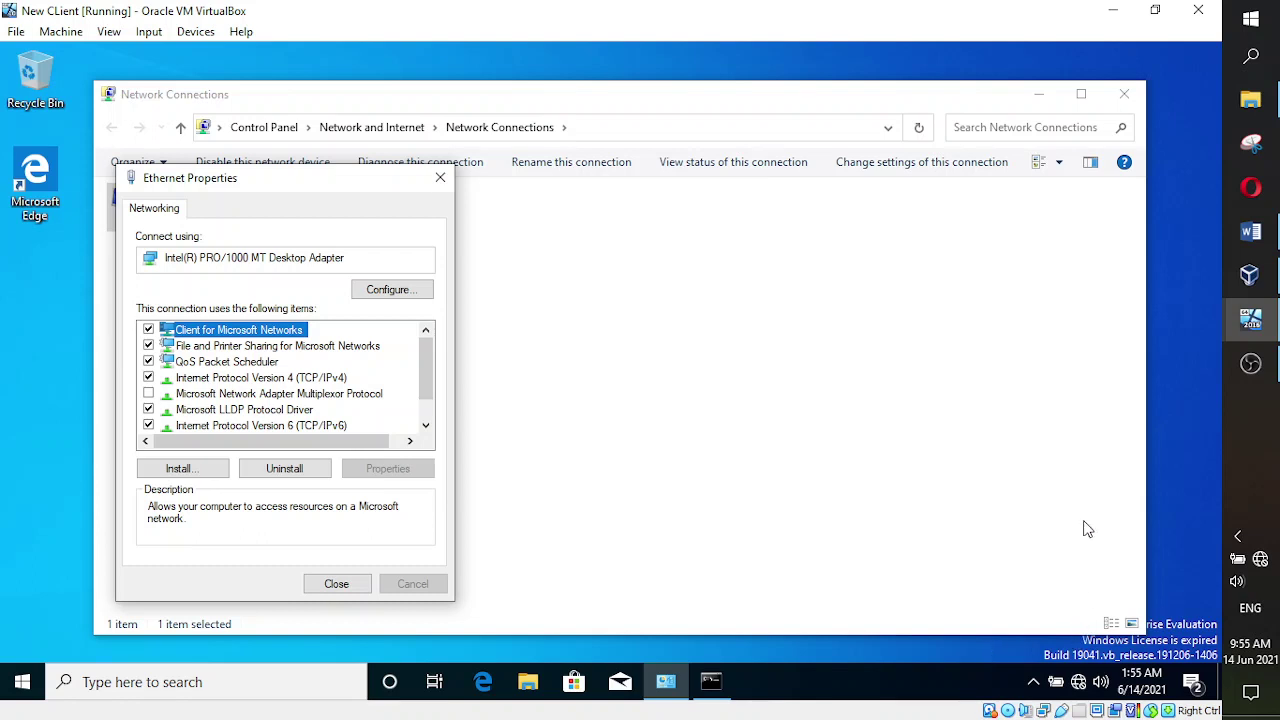
- From the client's command prompt, run ping 192.168.100.20, which fails with 100% loss
mouse_move(1262, 330)
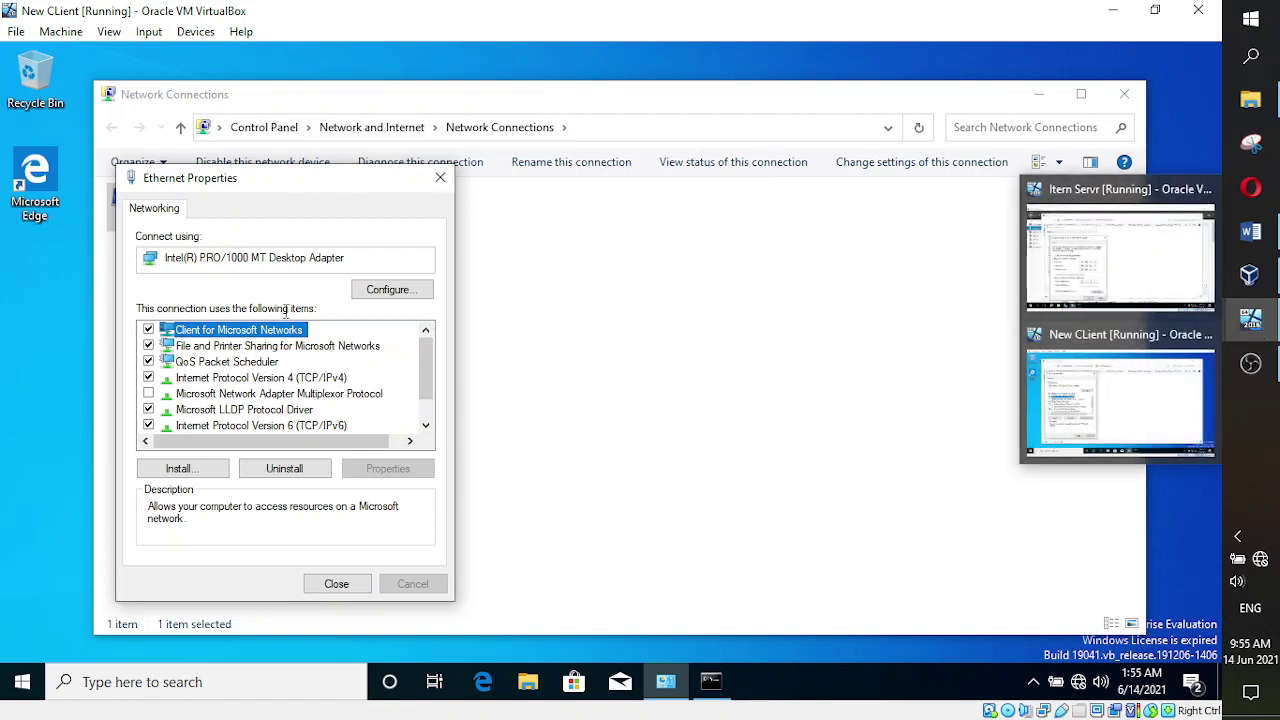
click(709, 688)
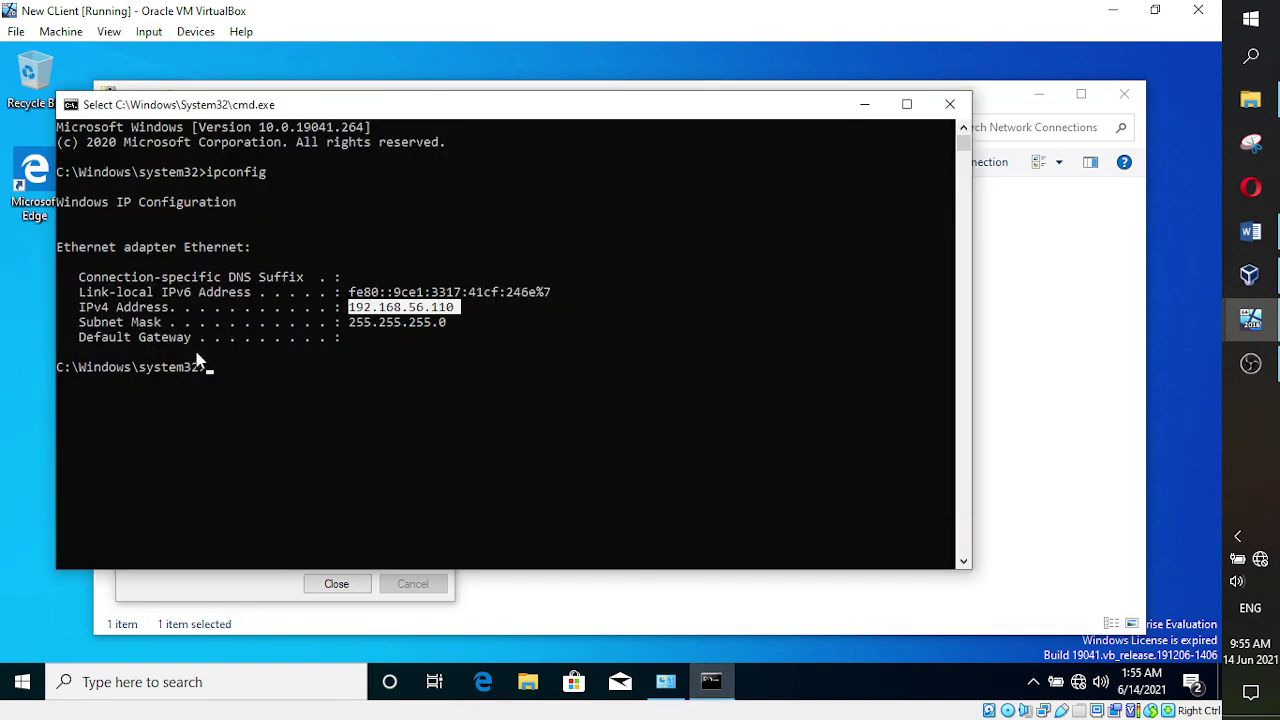
click(232, 380)
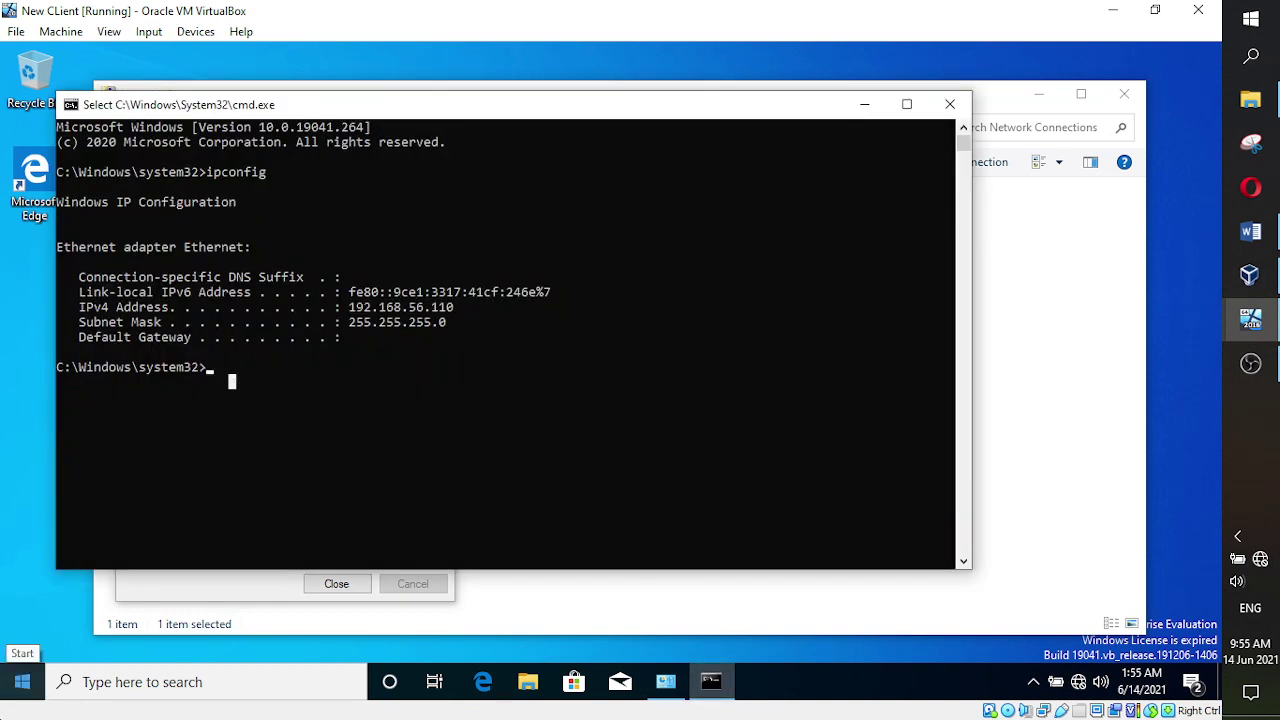
text(ping 192)
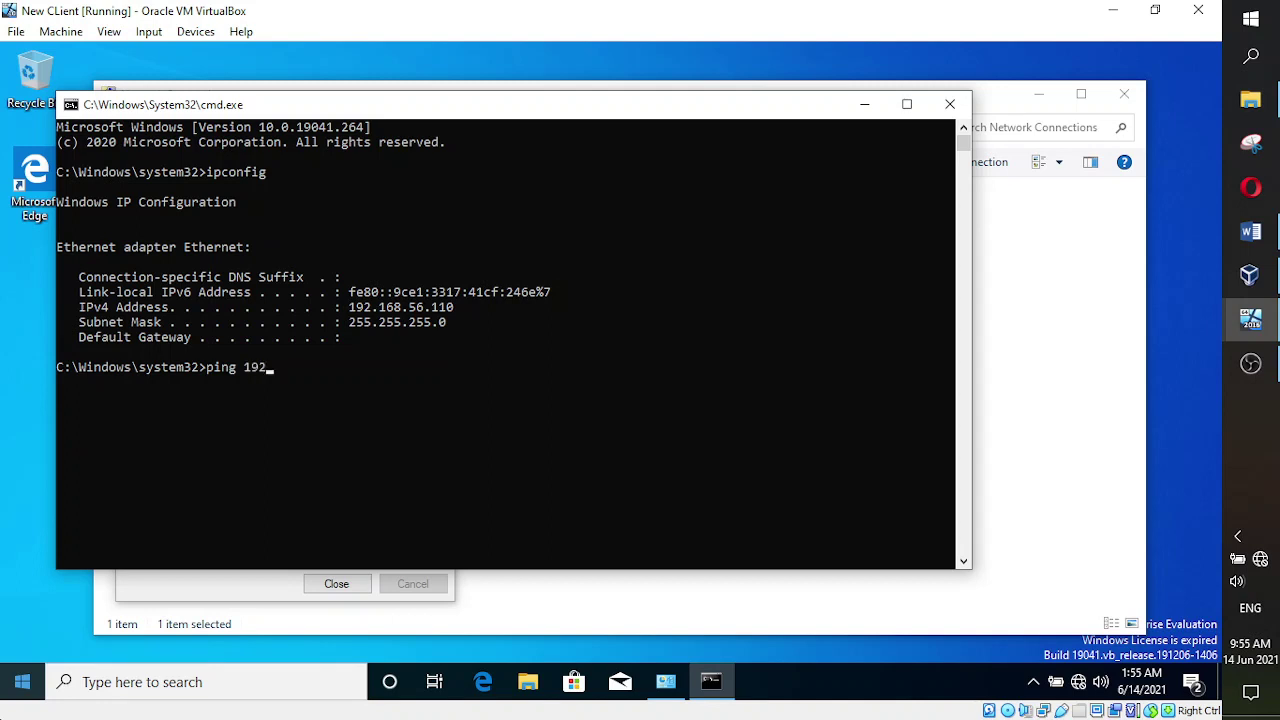
text(68.100.20)
key(Return)
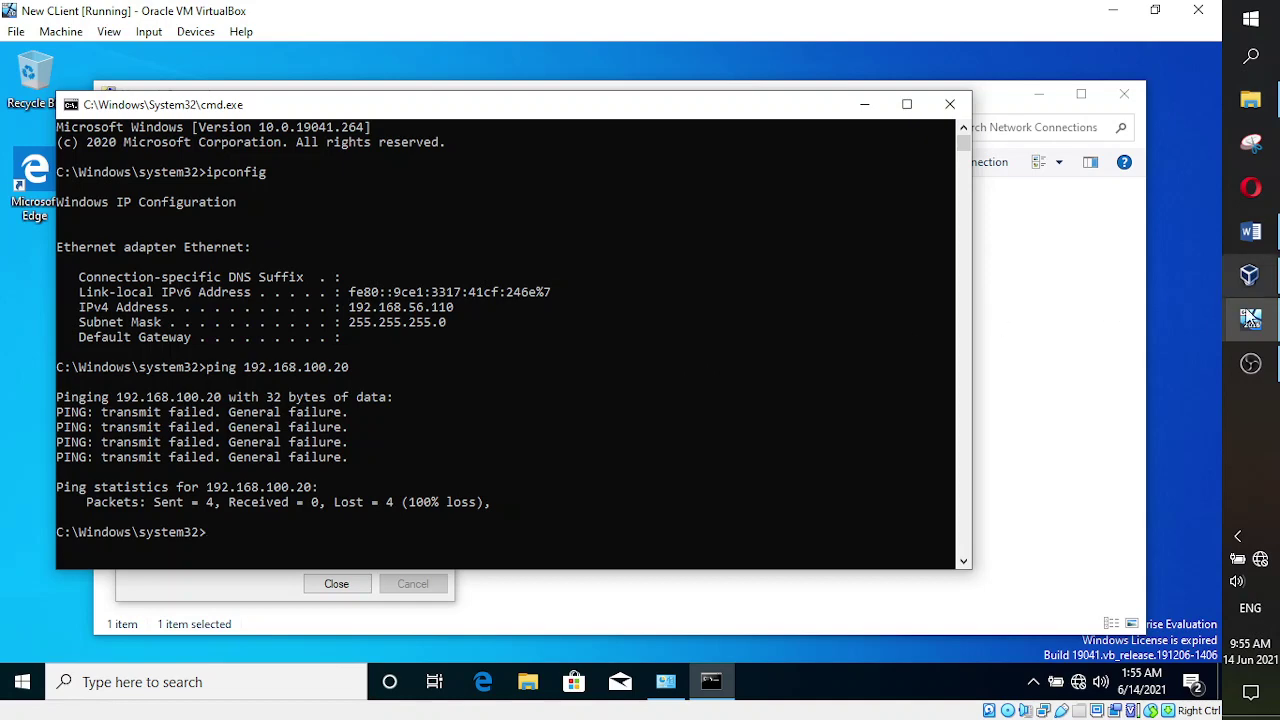
- On Itern Servr, confirm IPv4 Properties with OK and close Ethernet Properties
mouse_move(1250, 318)
click(1150, 275)
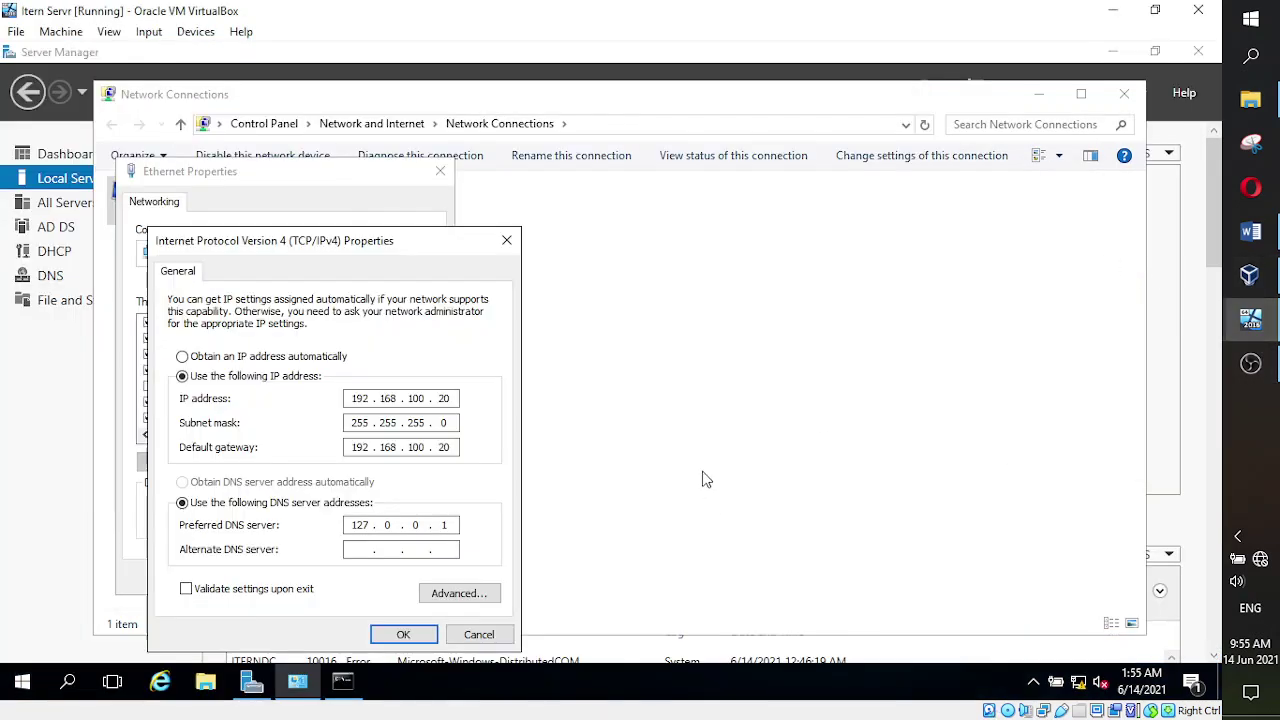
click(416, 632)
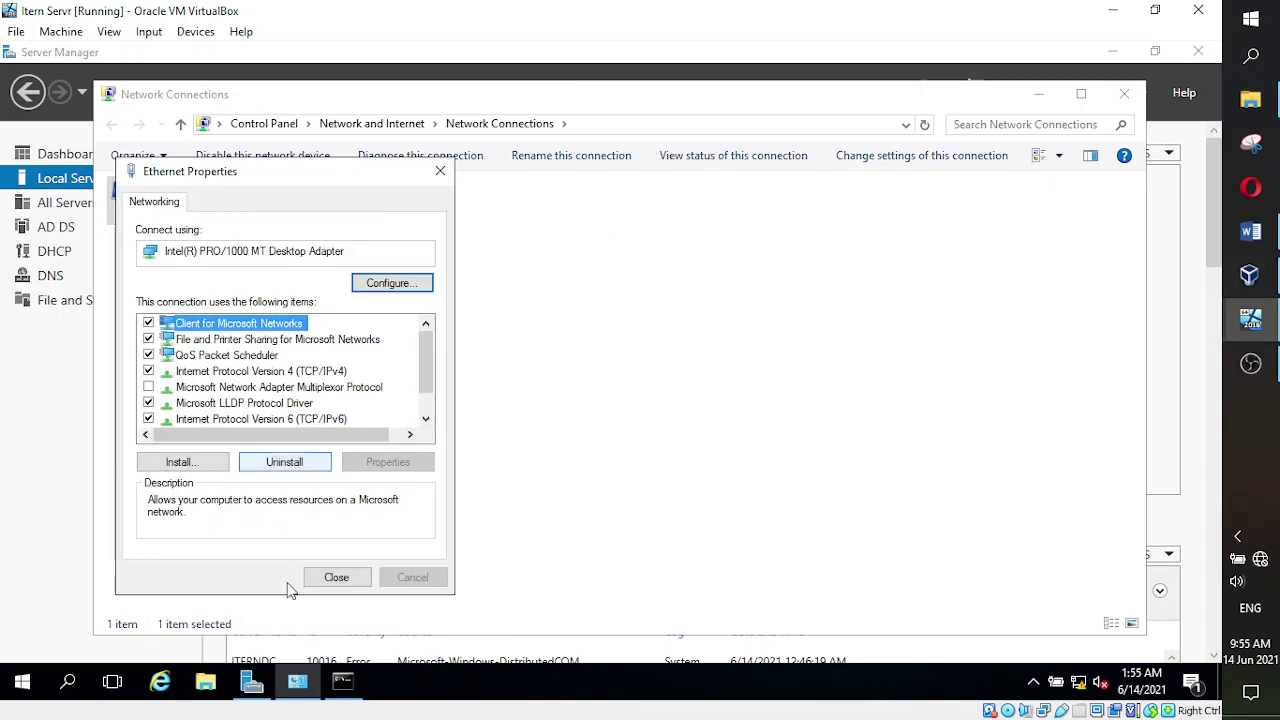
click(337, 578)
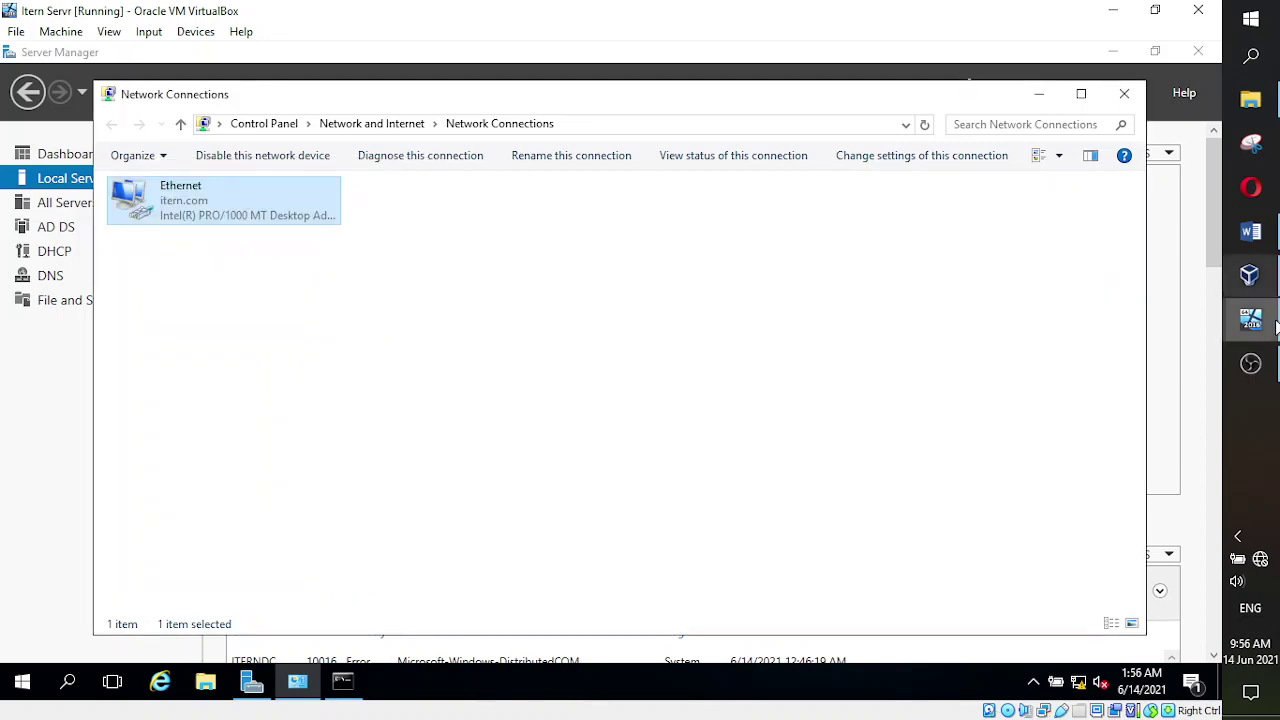
- Close the New CLient VM's Ethernet Properties and return to the Itern Servr VM
mouse_move(1255, 333)
click(1128, 395)
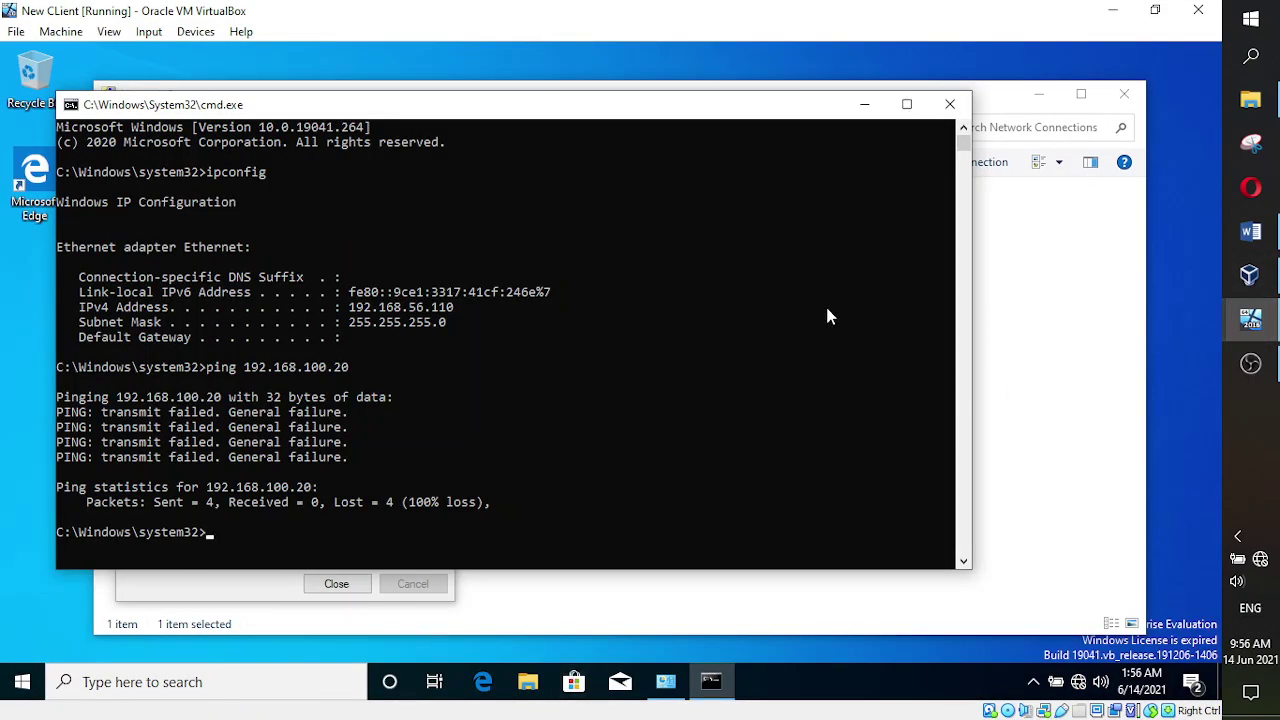
click(1038, 443)
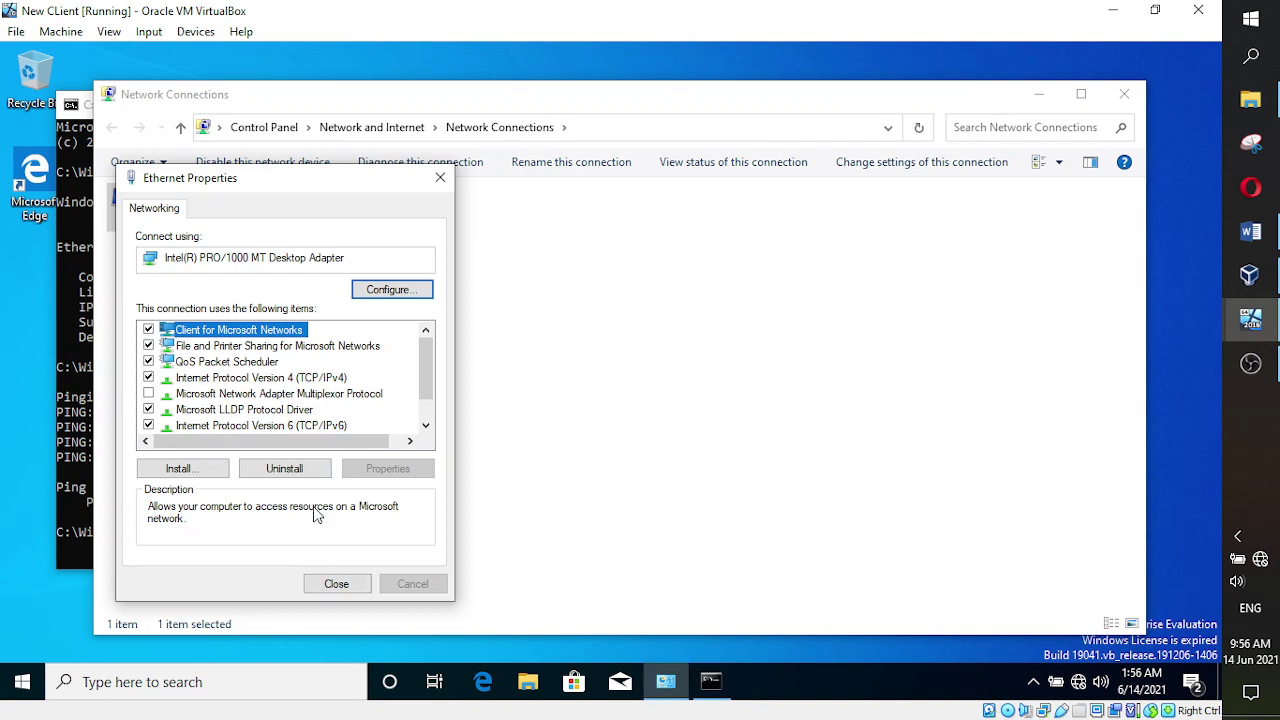
click(337, 584)
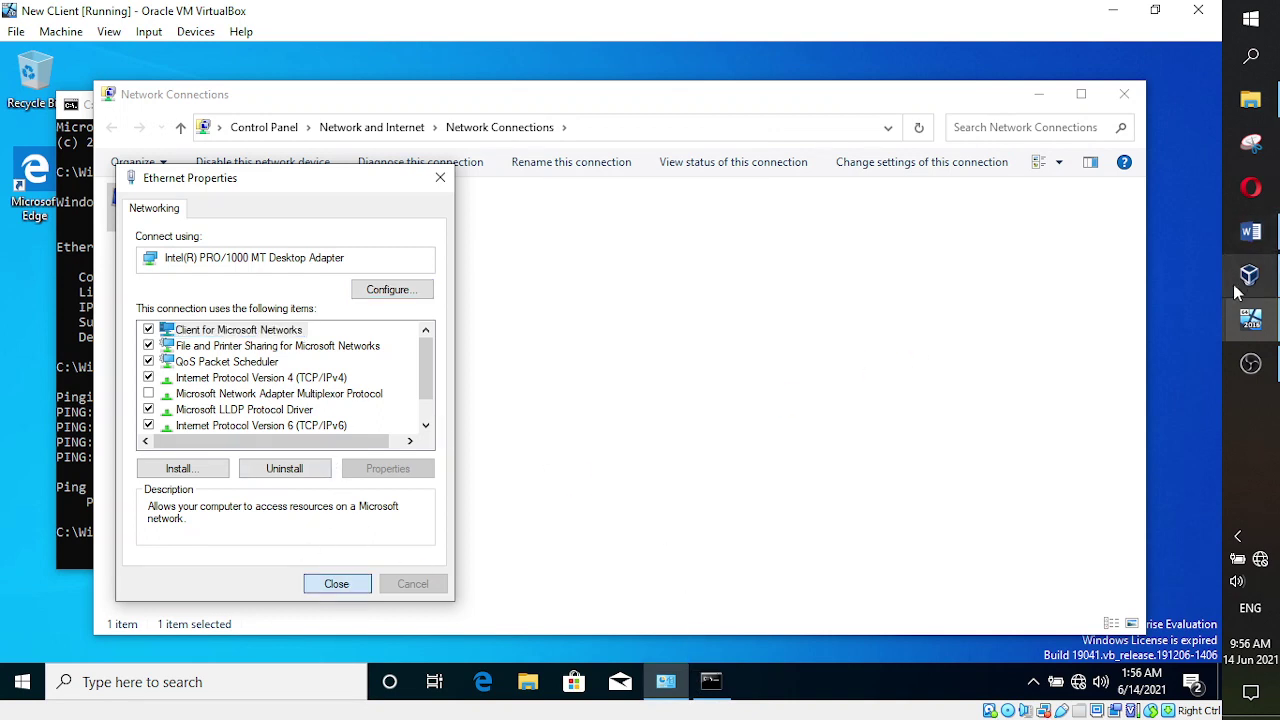
mouse_move(1250, 275)
click(1134, 268)
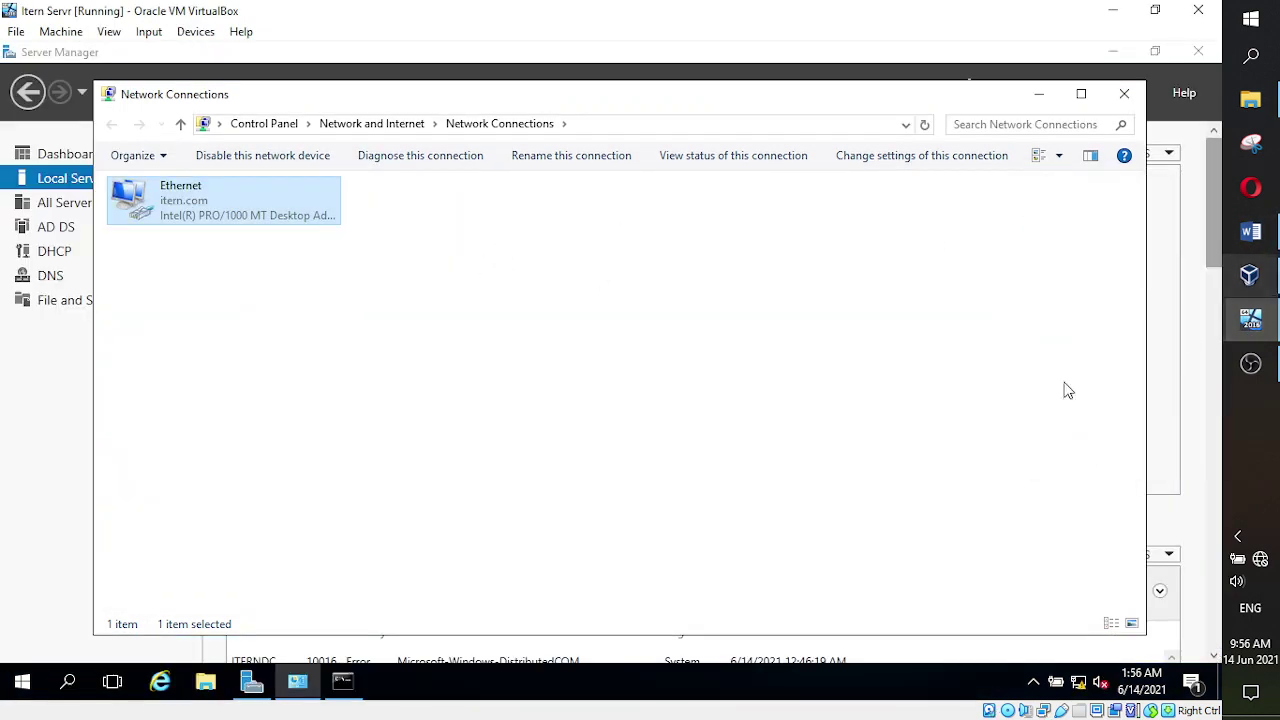
- Run ipconfig on the server to confirm IPv4 192.168.100.20, then switch to the New CLient VM
click(343, 682)
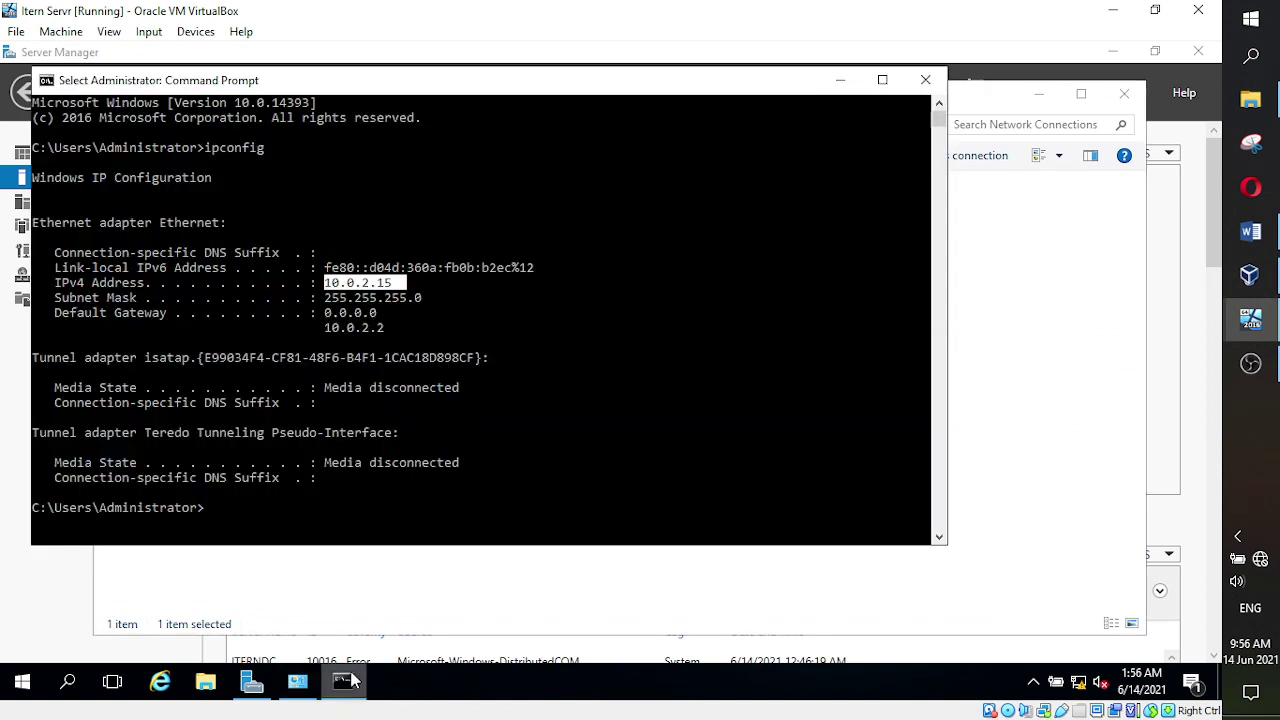
click(267, 508)
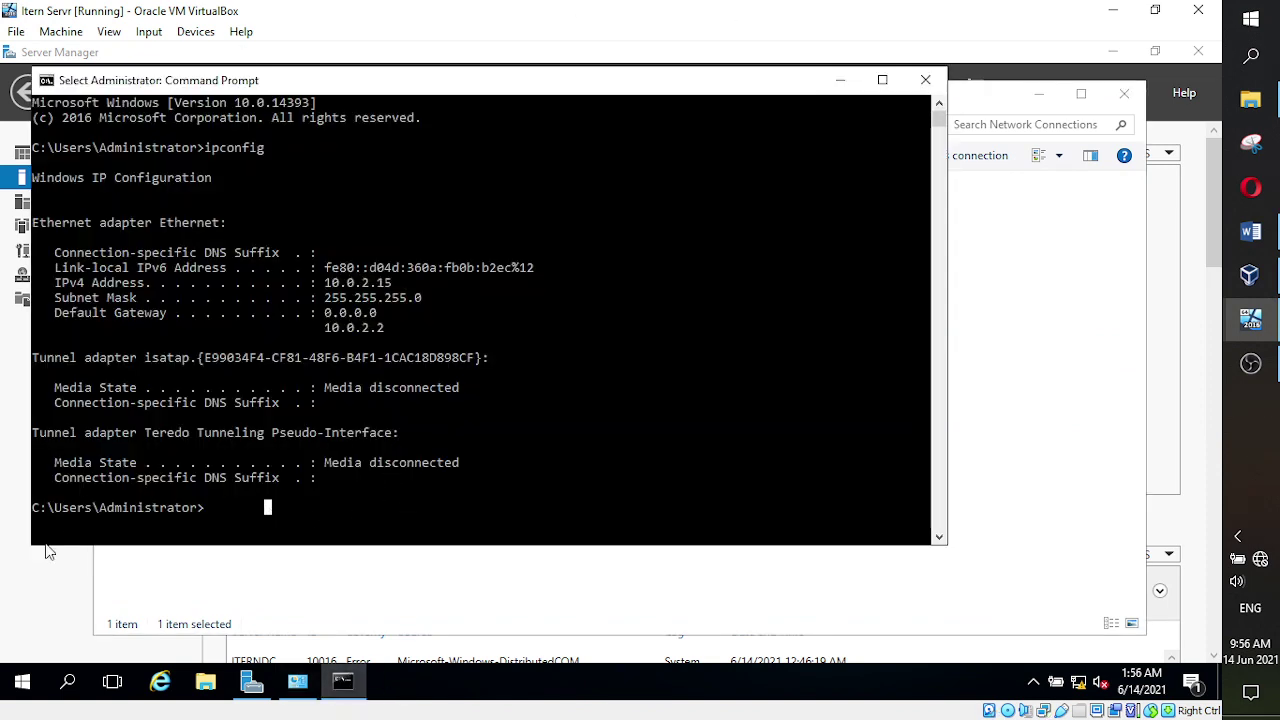
key(Escape)
text(ipcon)
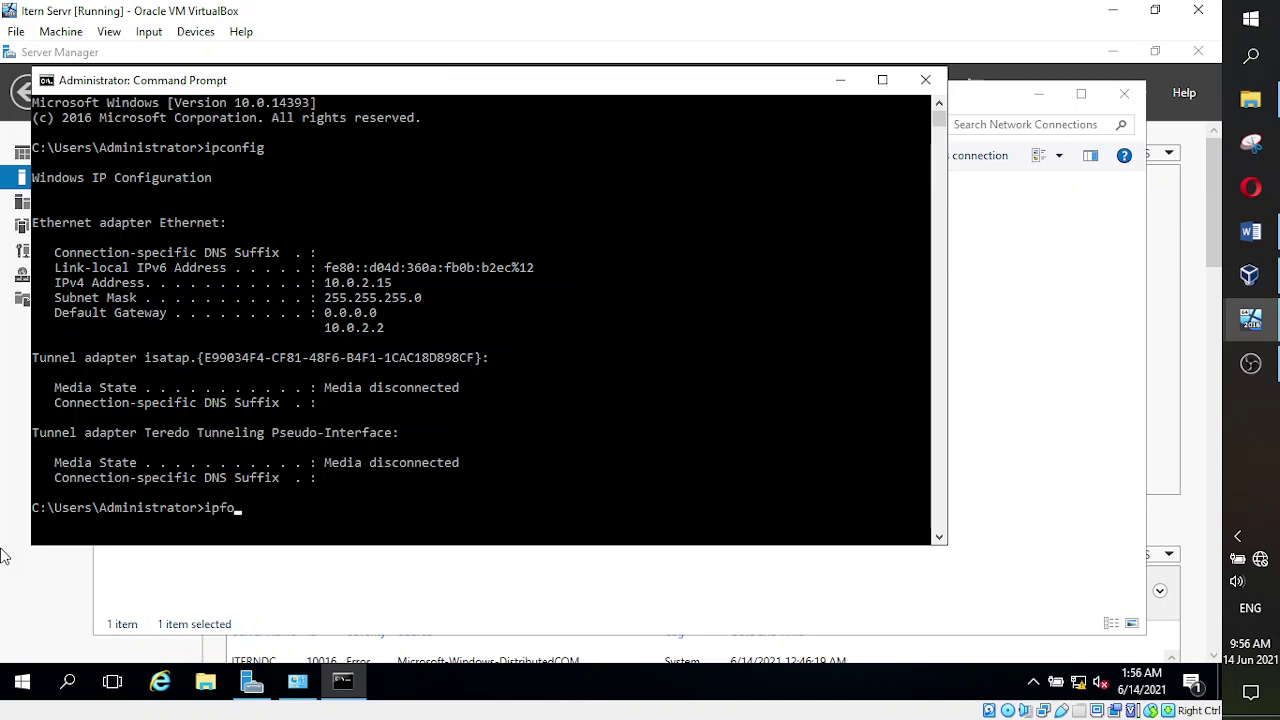
key(BackSpace)
key(BackSpace)
key(BackSpace)
text(config)
key(Return)
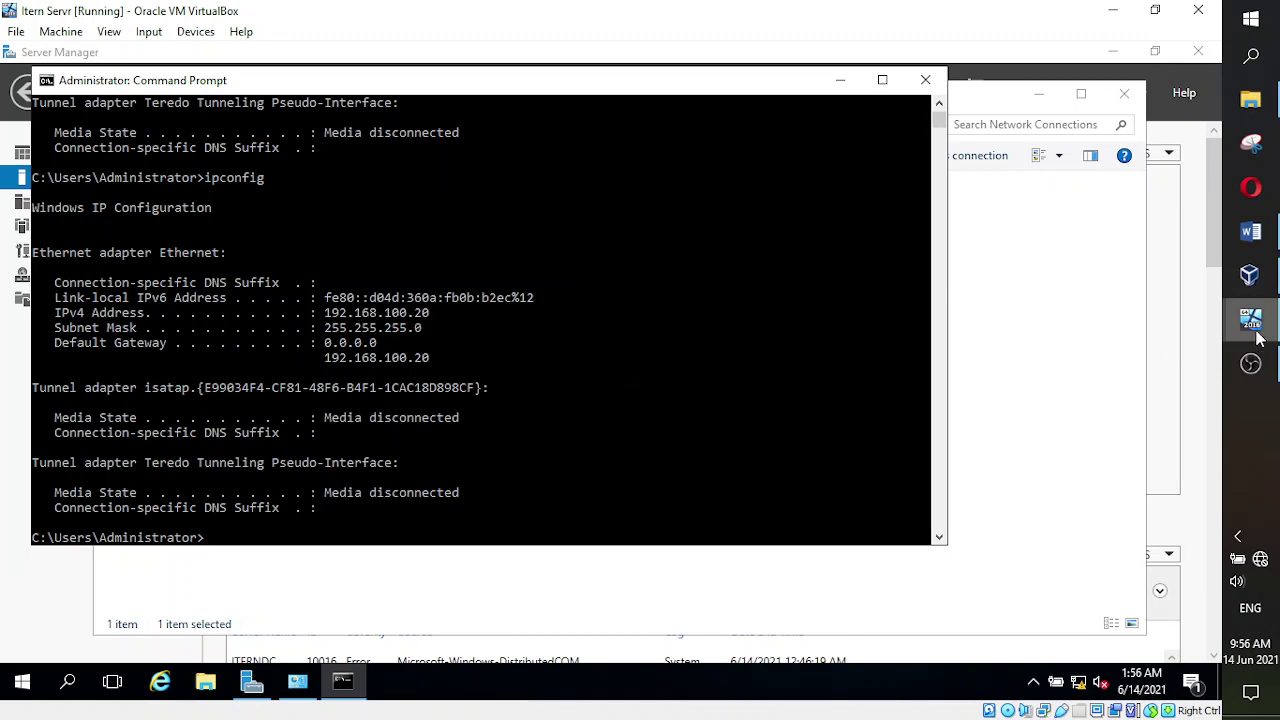
mouse_move(1252, 332)
click(1099, 364)
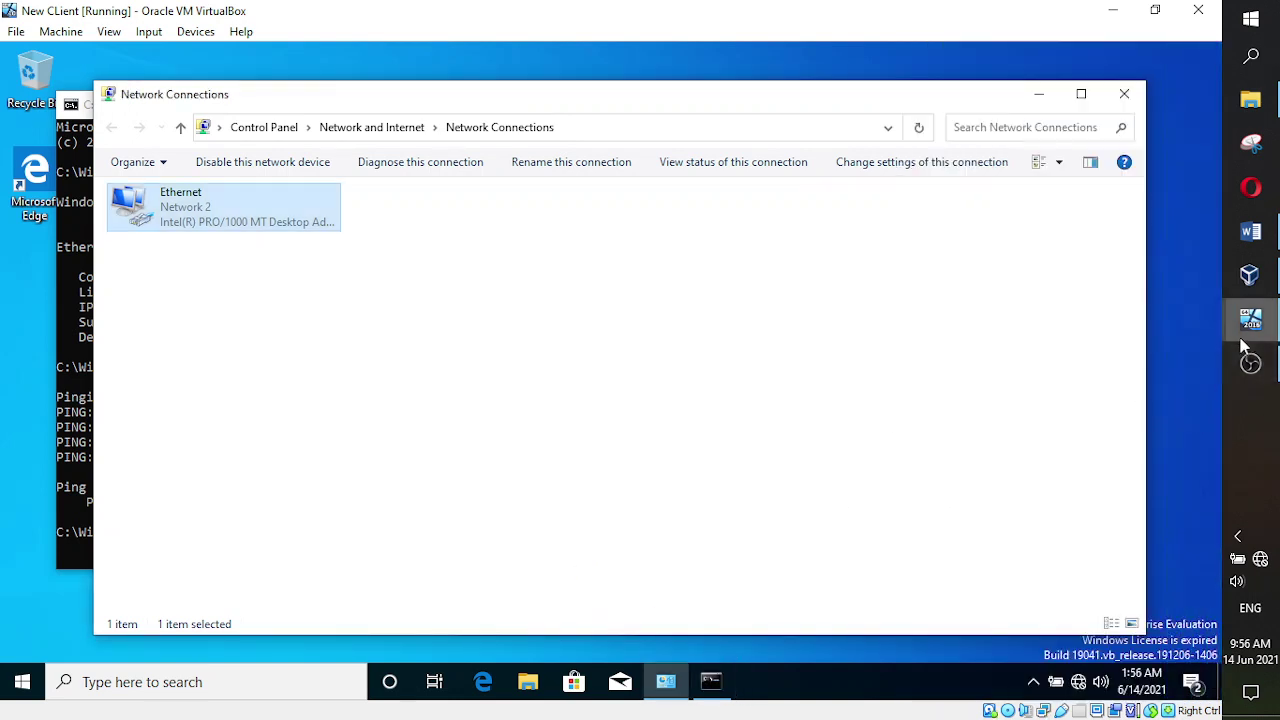
- Run ipconfig on the client to confirm 192.168.100.22 with gateway 192.168.100.20, then switch to the server
click(710, 682)
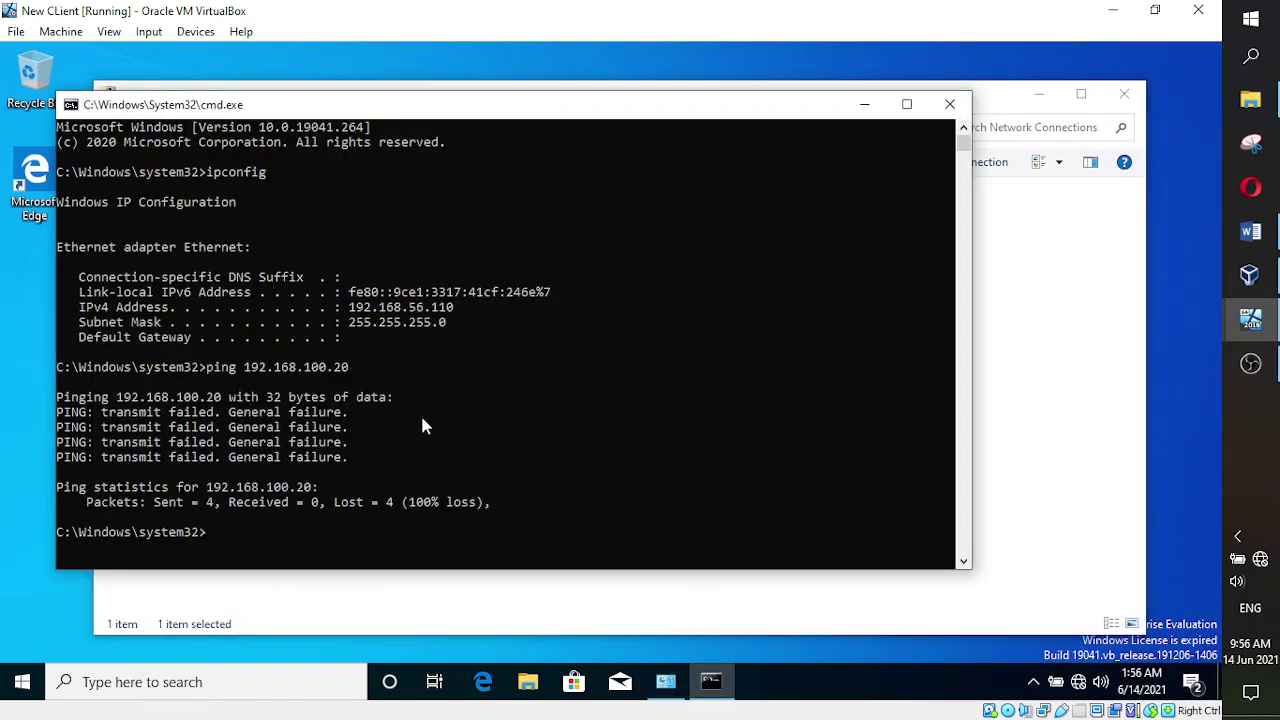
click(268, 533)
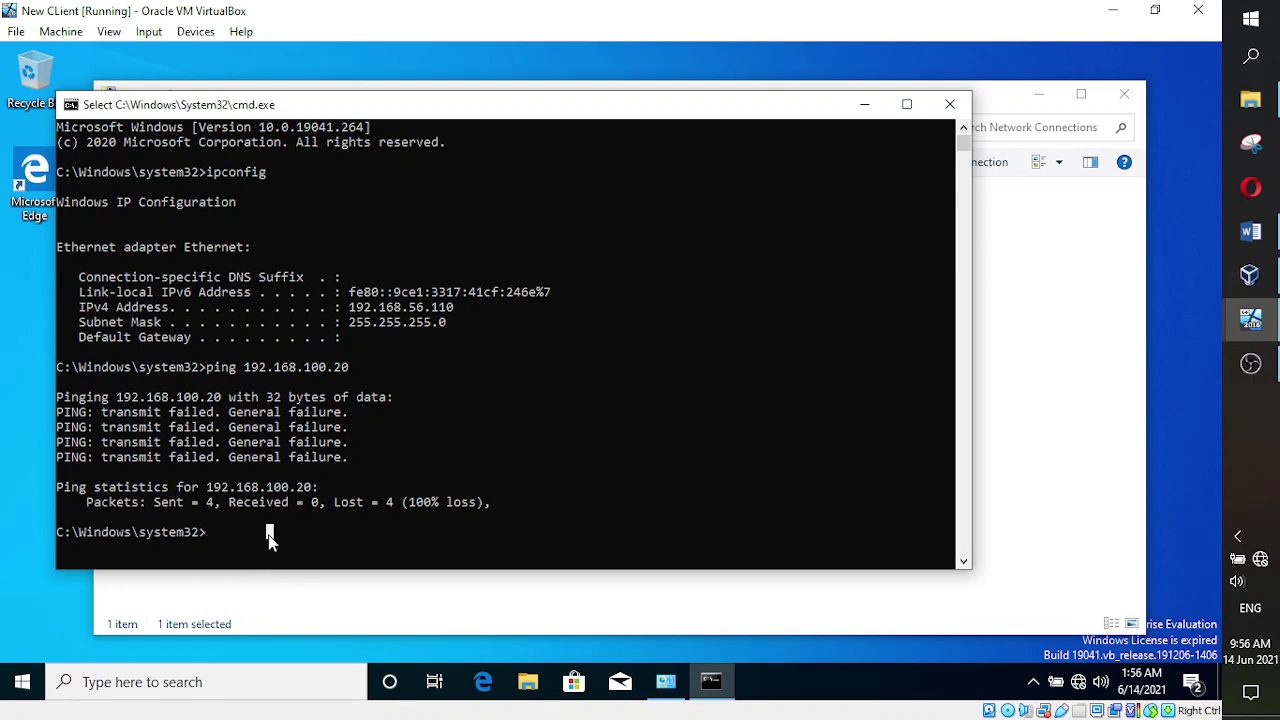
key(Escape)
text(ipc)
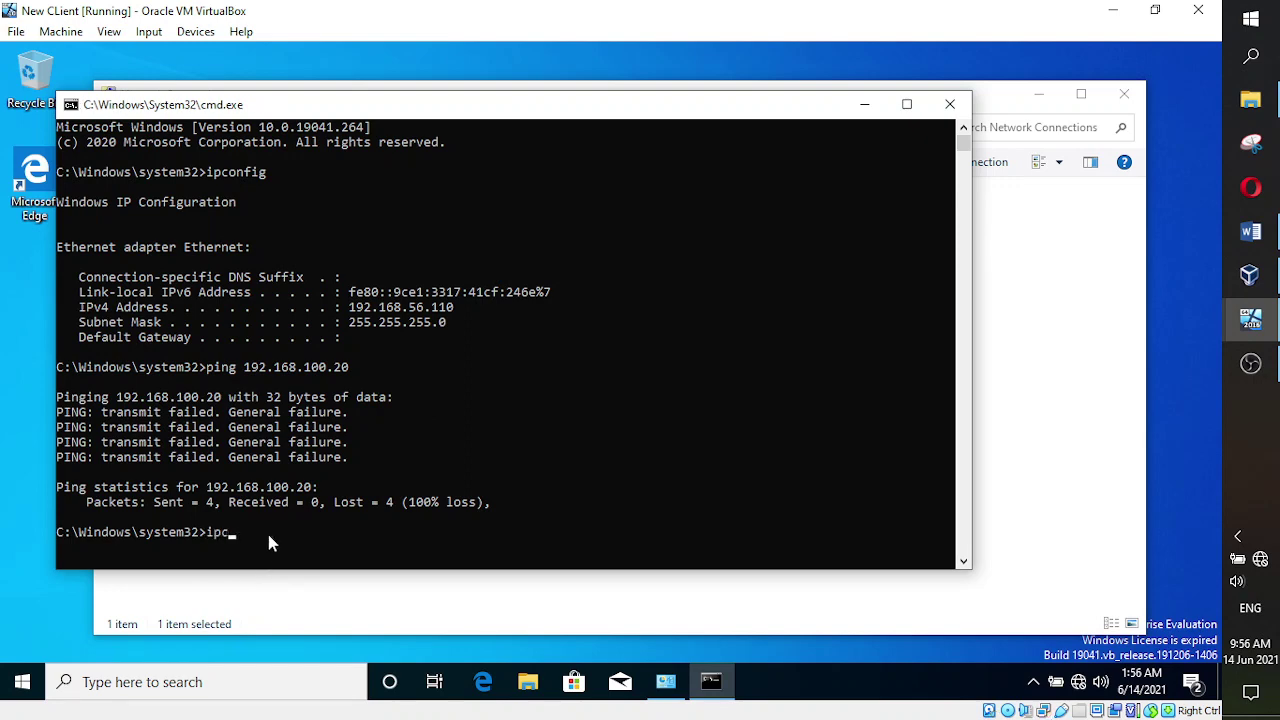
text(onfig)
key(Return)
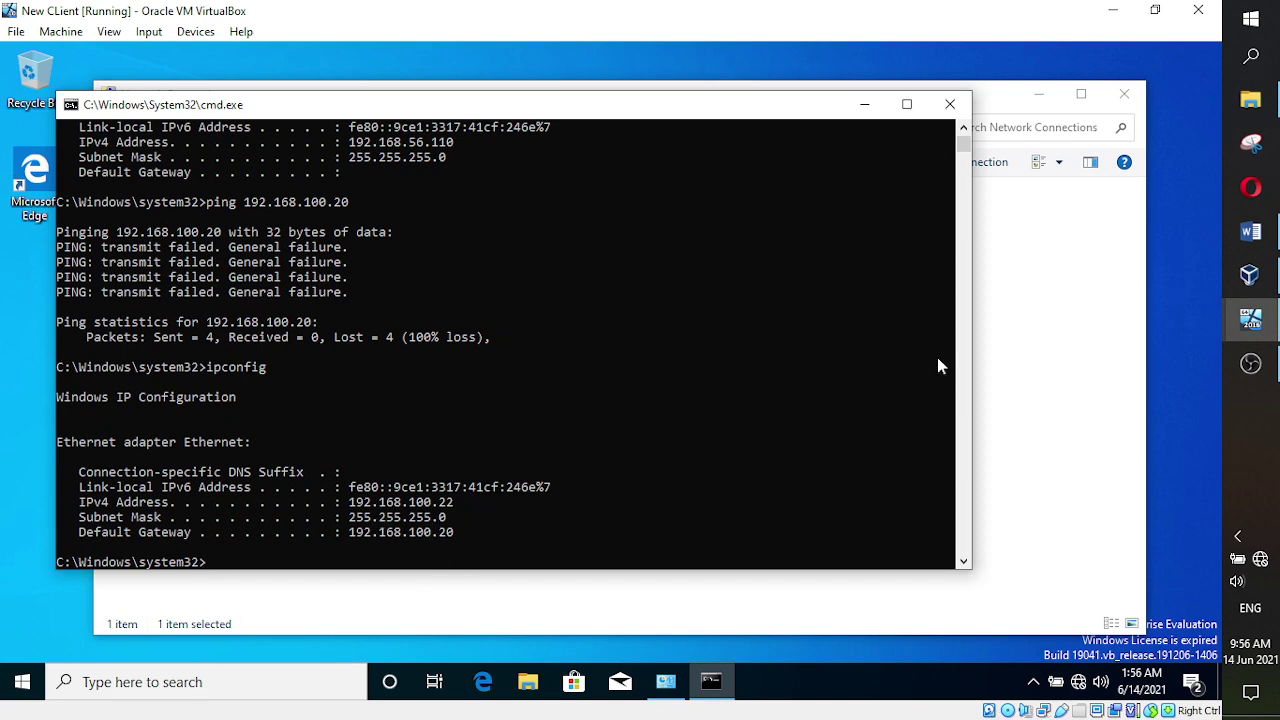
mouse_move(1223, 310)
click(1100, 245)
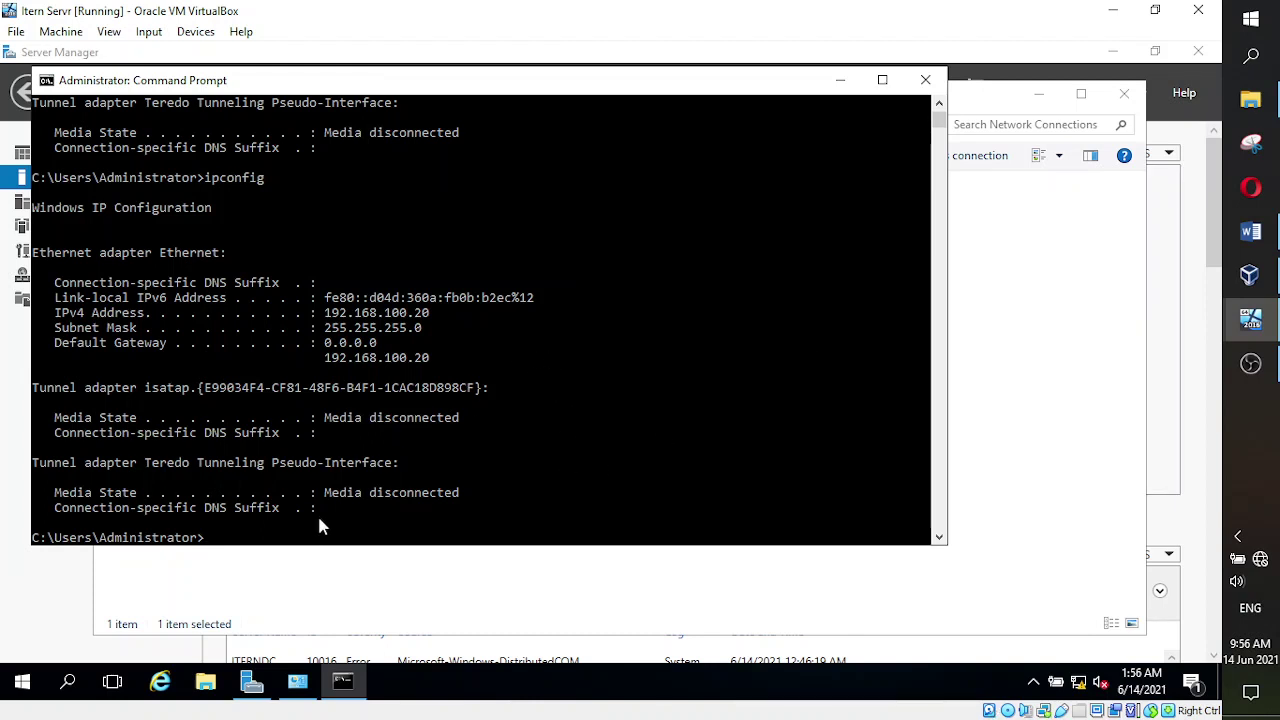
- From the server's command prompt, ping 192.168.100.22; the requests time out
click(252, 537)
key(super)
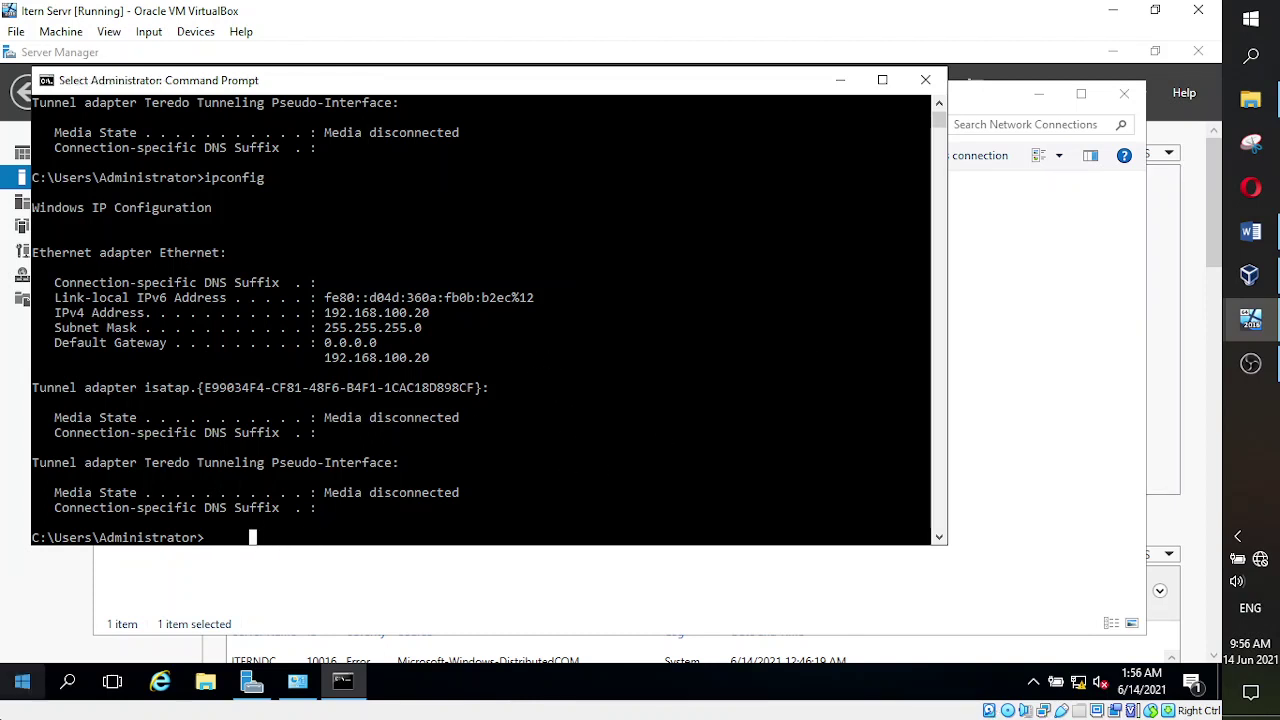
text(ping)
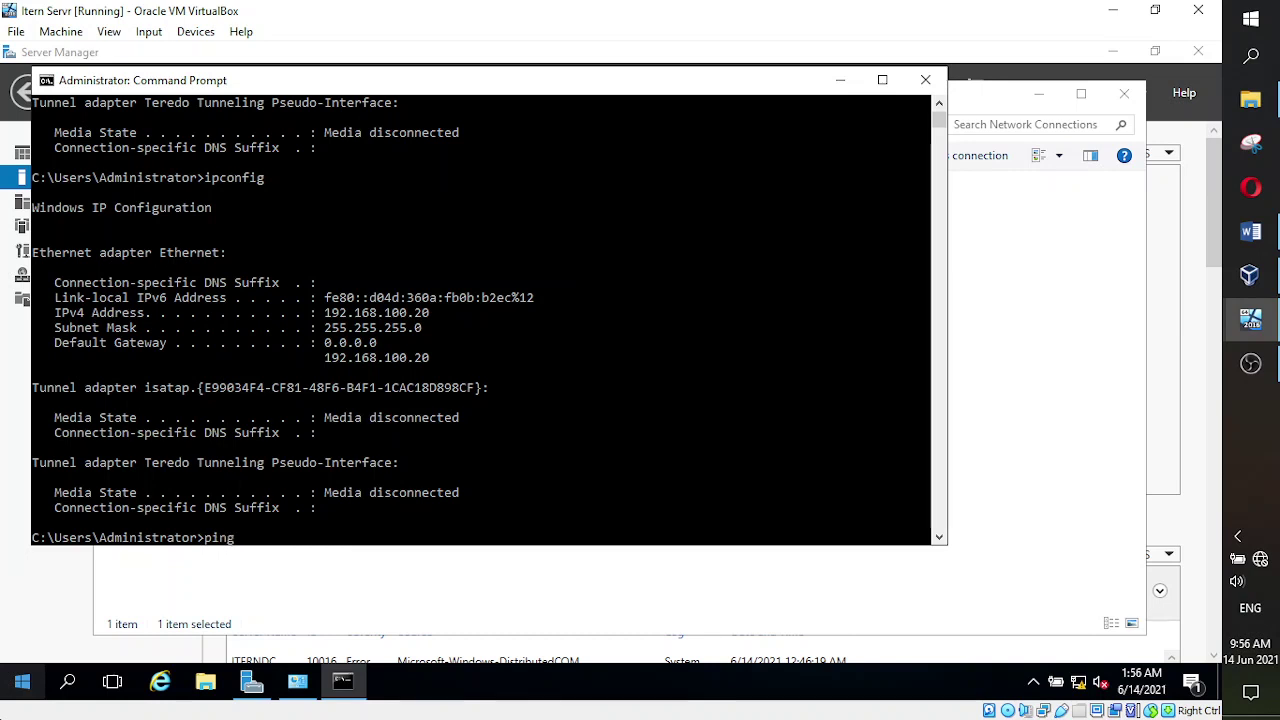
text( 192.168.100.22)
key(Return)
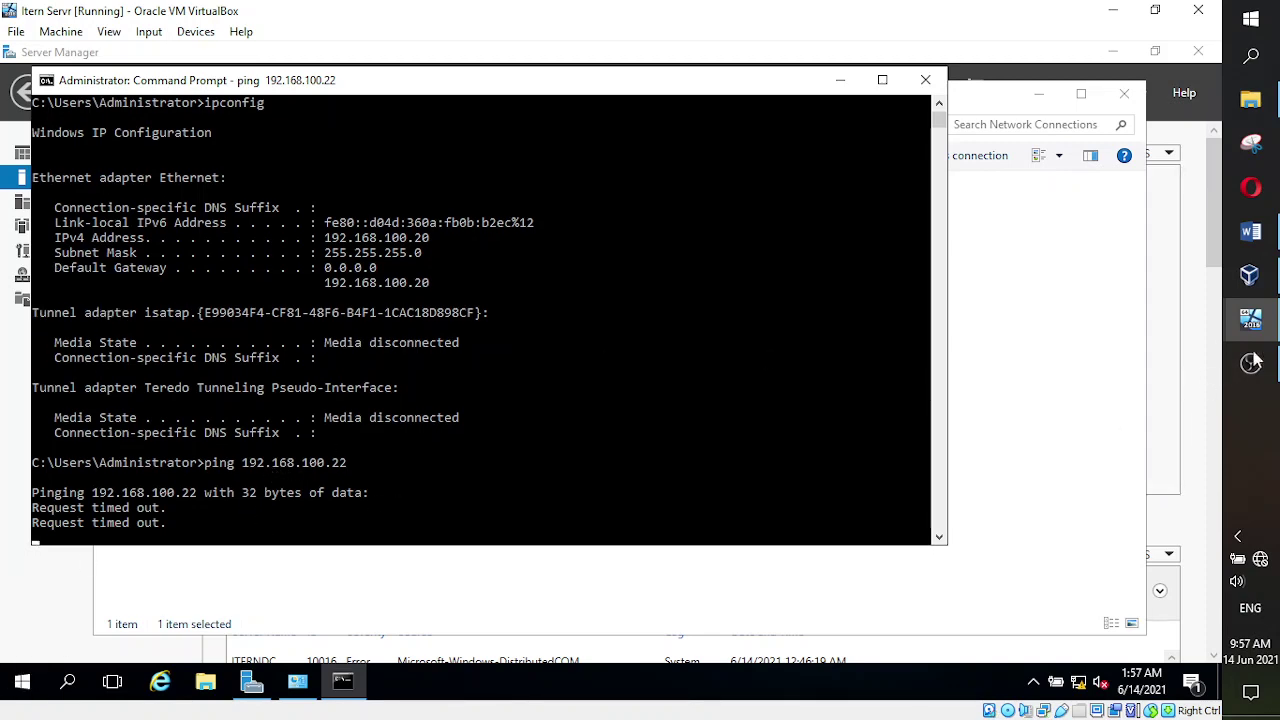
- On the client VM, ping 192.168.100.22 and get four replies with 0% loss
mouse_move(1250, 320)
click(1104, 394)
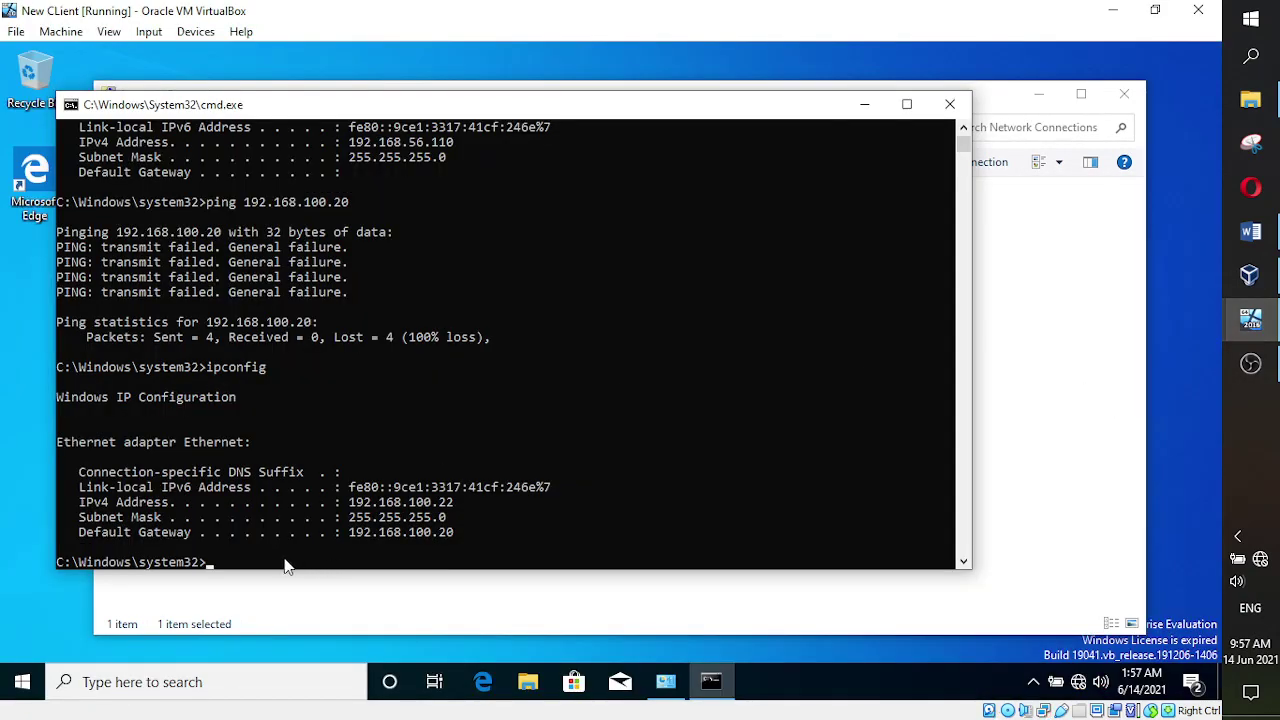
text(ping 10)
text(2)
key(BackSpace)
text(92.168.100.22)
key(Return)
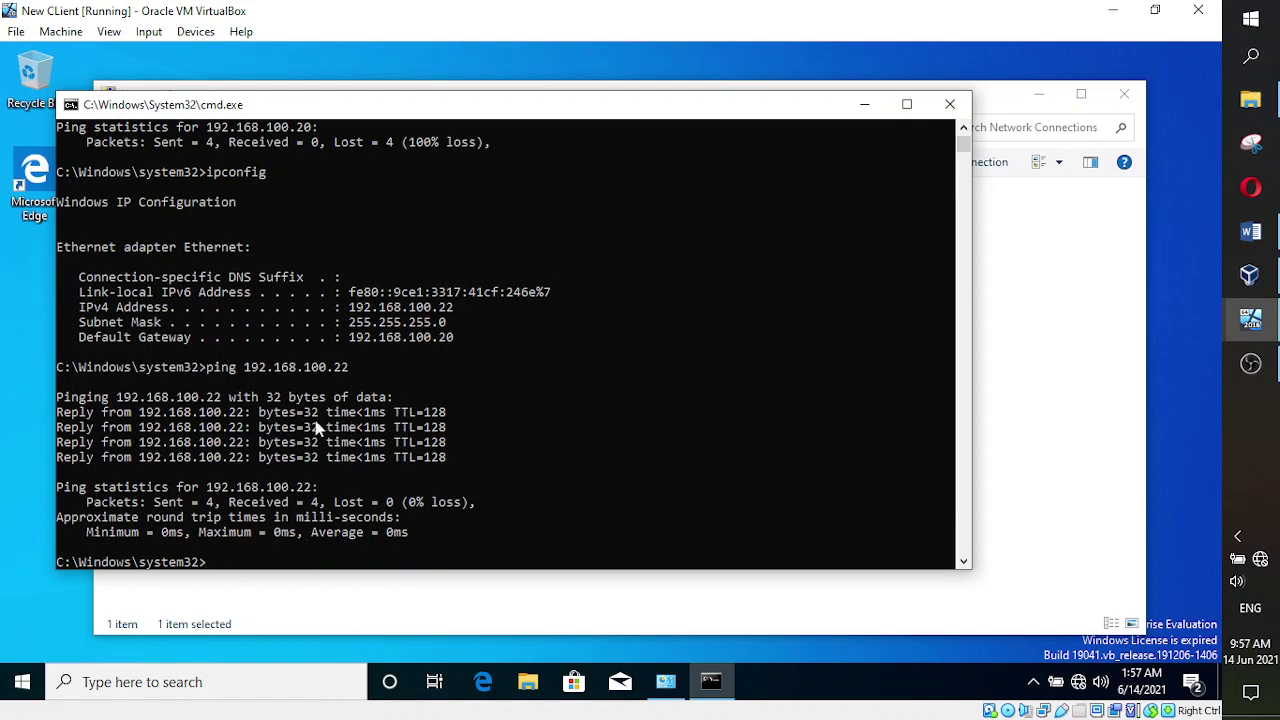
- On the server, rerun ping 192.168.100.22, which still shows 100% loss
mouse_move(1250, 318)
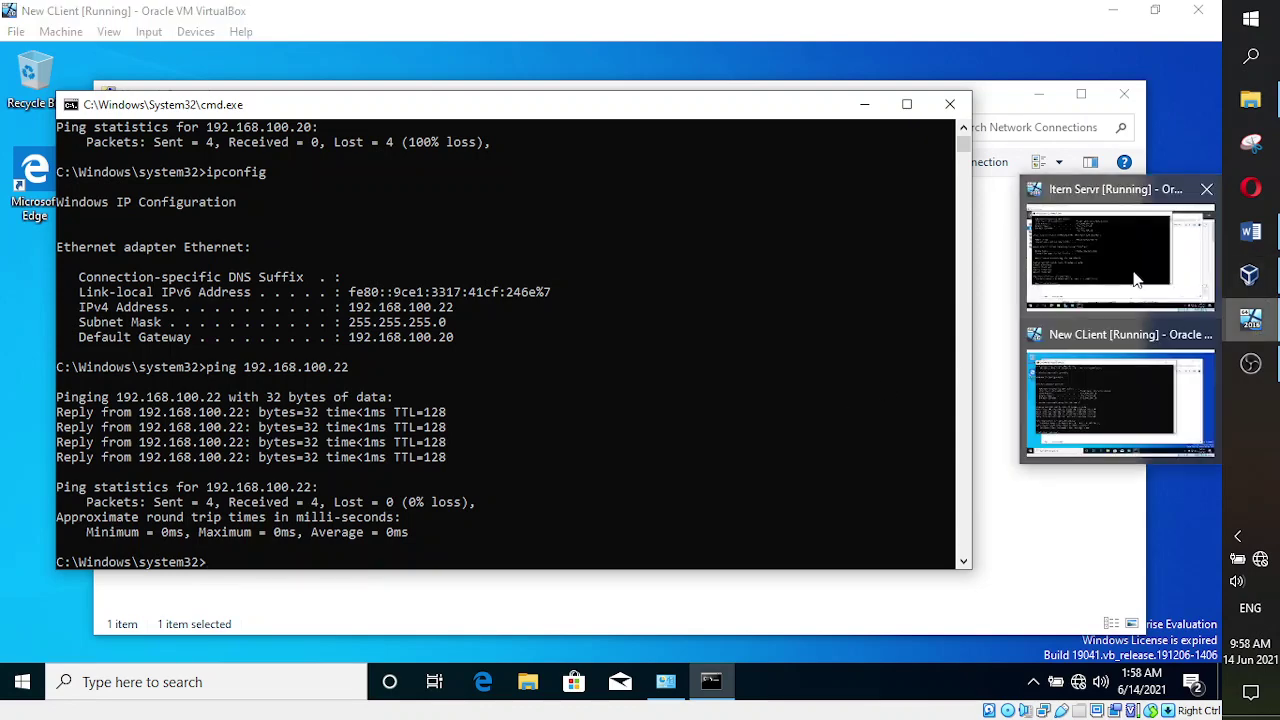
click(1120, 240)
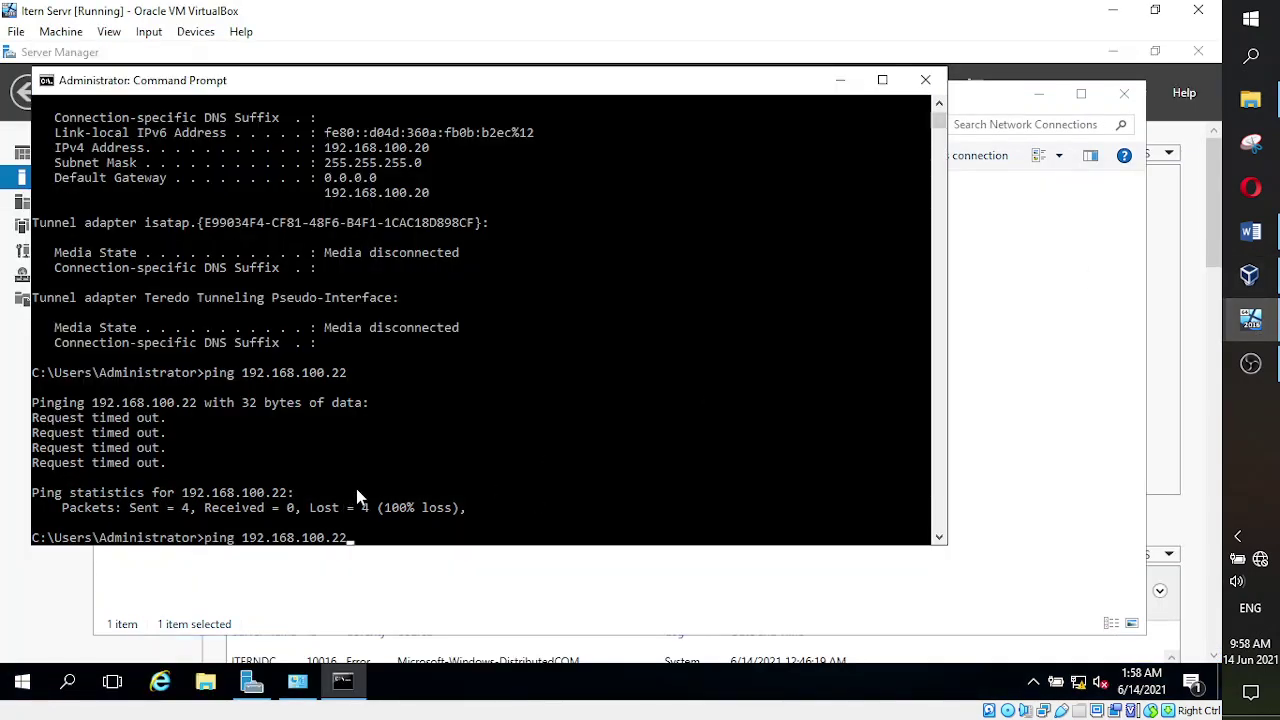
key(Up)
key(Return)
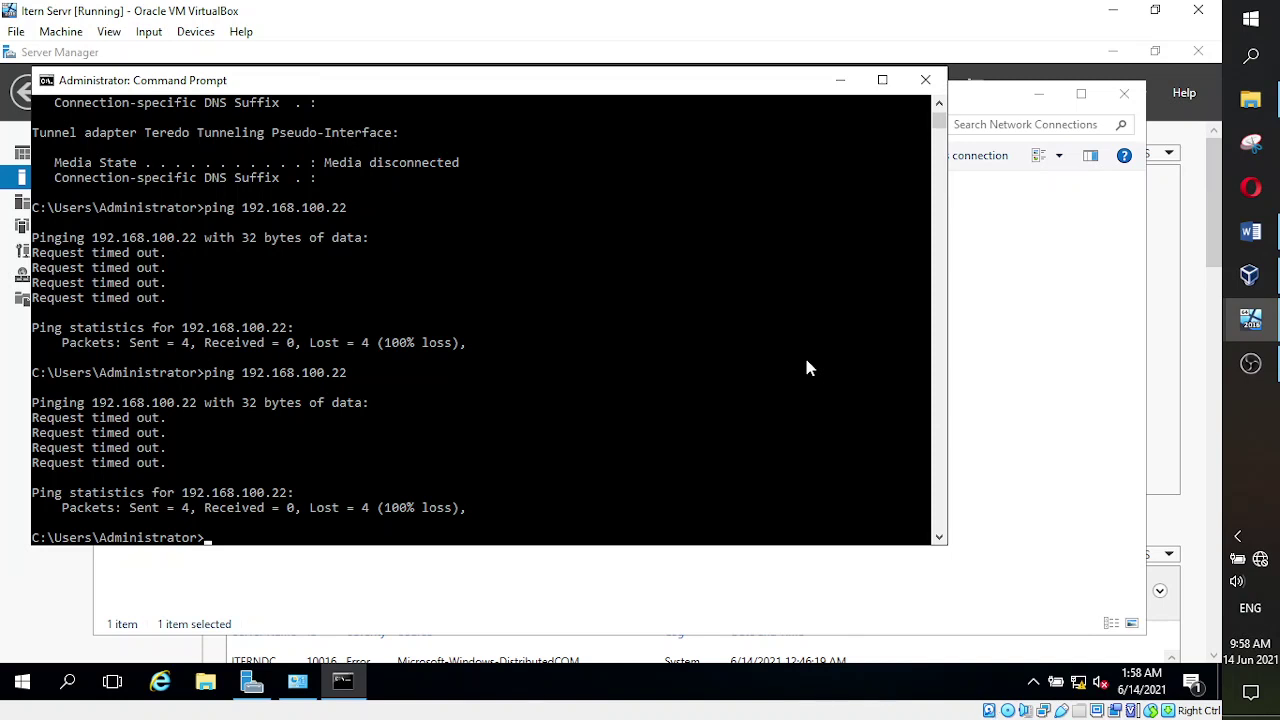
- Back on the client VM, minimize the command prompt to reveal Network Connections
mouse_move(1257, 329)
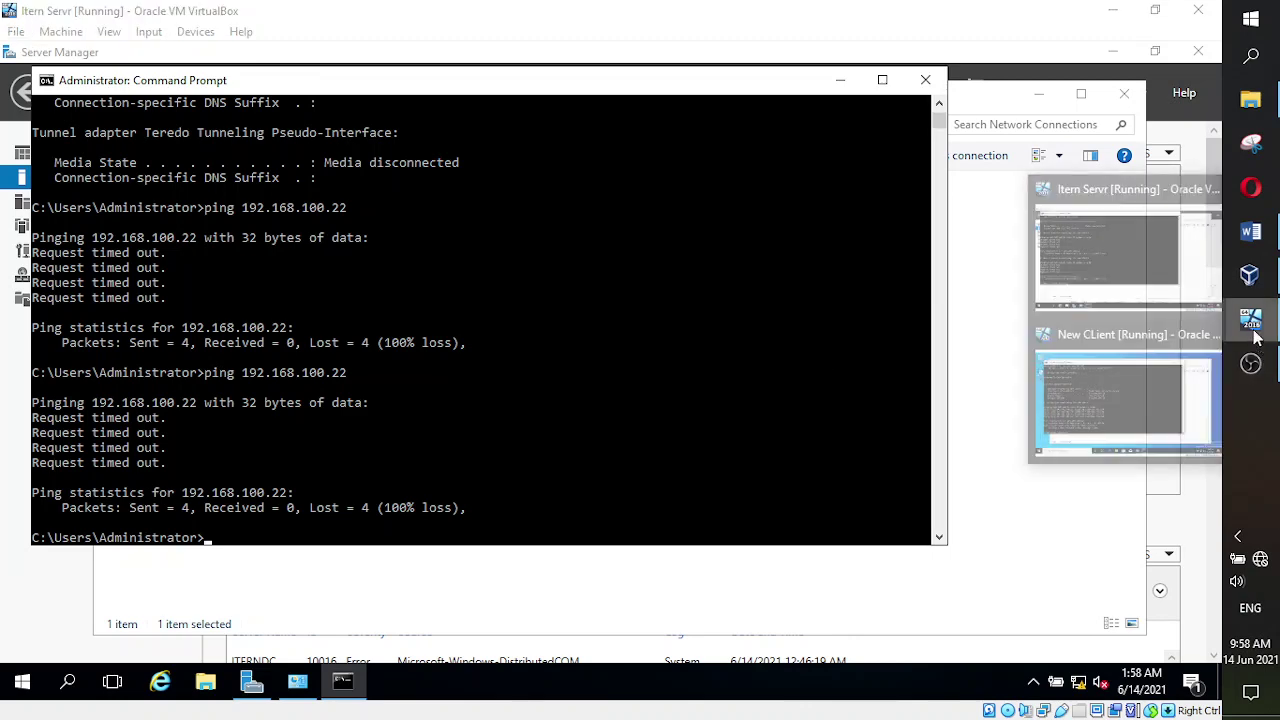
click(1100, 390)
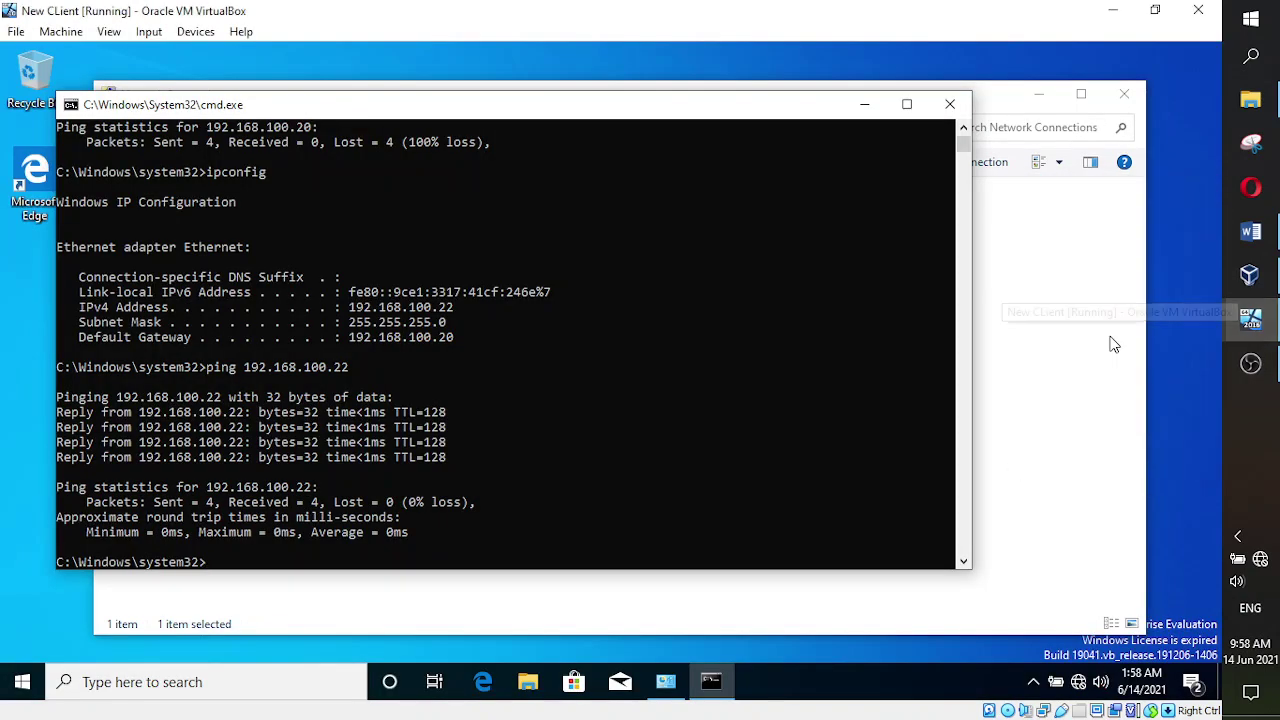
click(864, 106)
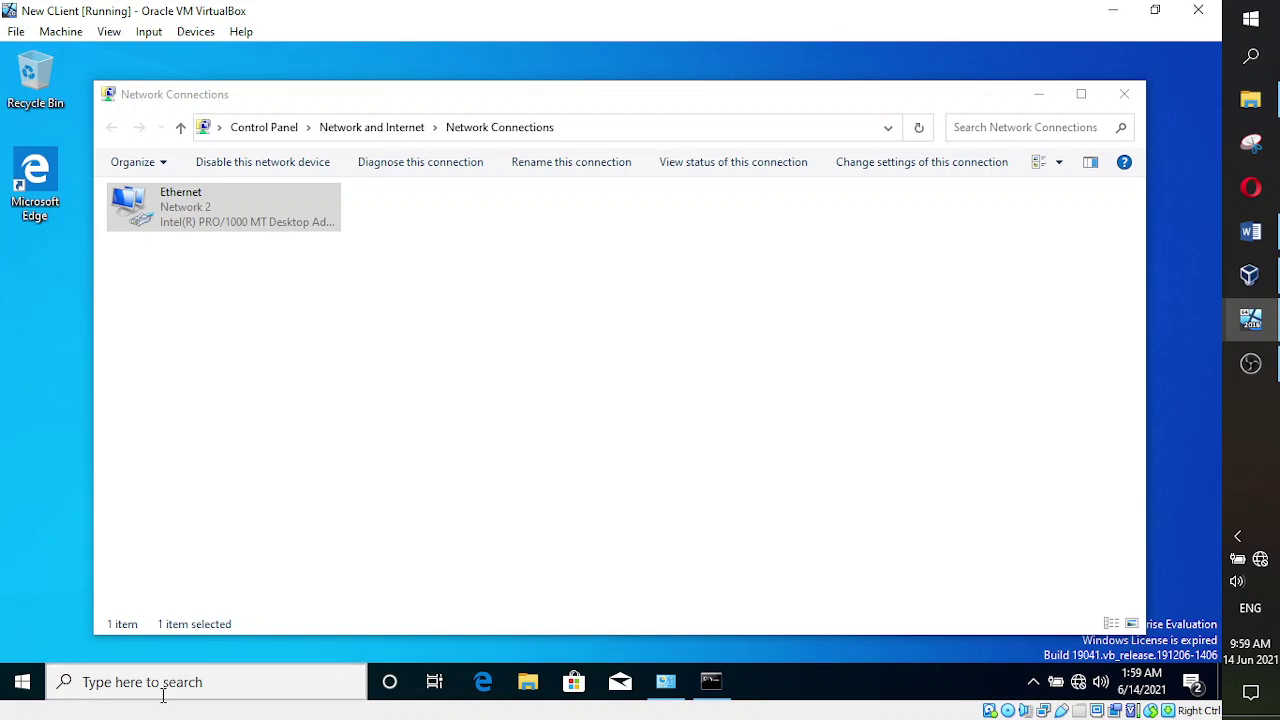
- Search the client for 'firewall' and open Windows Security's Firewall & network protection page
click(163, 695)
text(firefire)
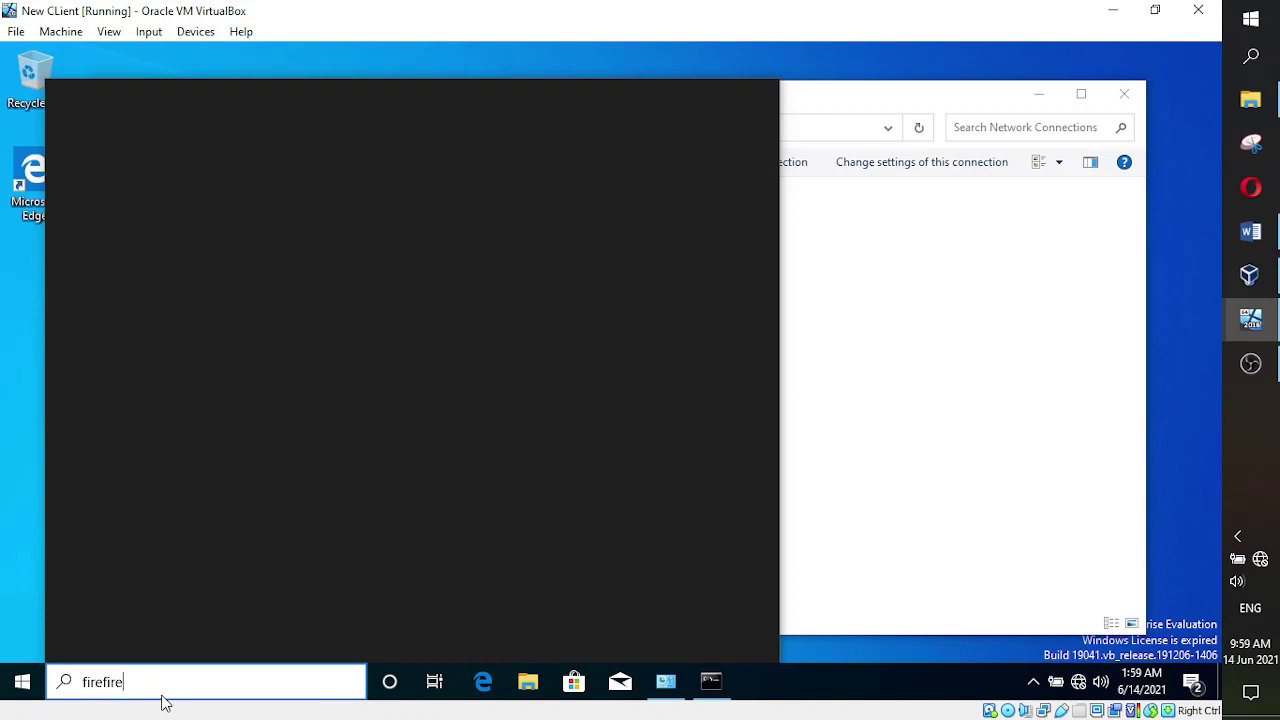
key(BackSpace)
key(BackSpace)
key(BackSpace)
key(BackSpace)
key(BackSpace)
key(BackSpace)
key(BackSpace)
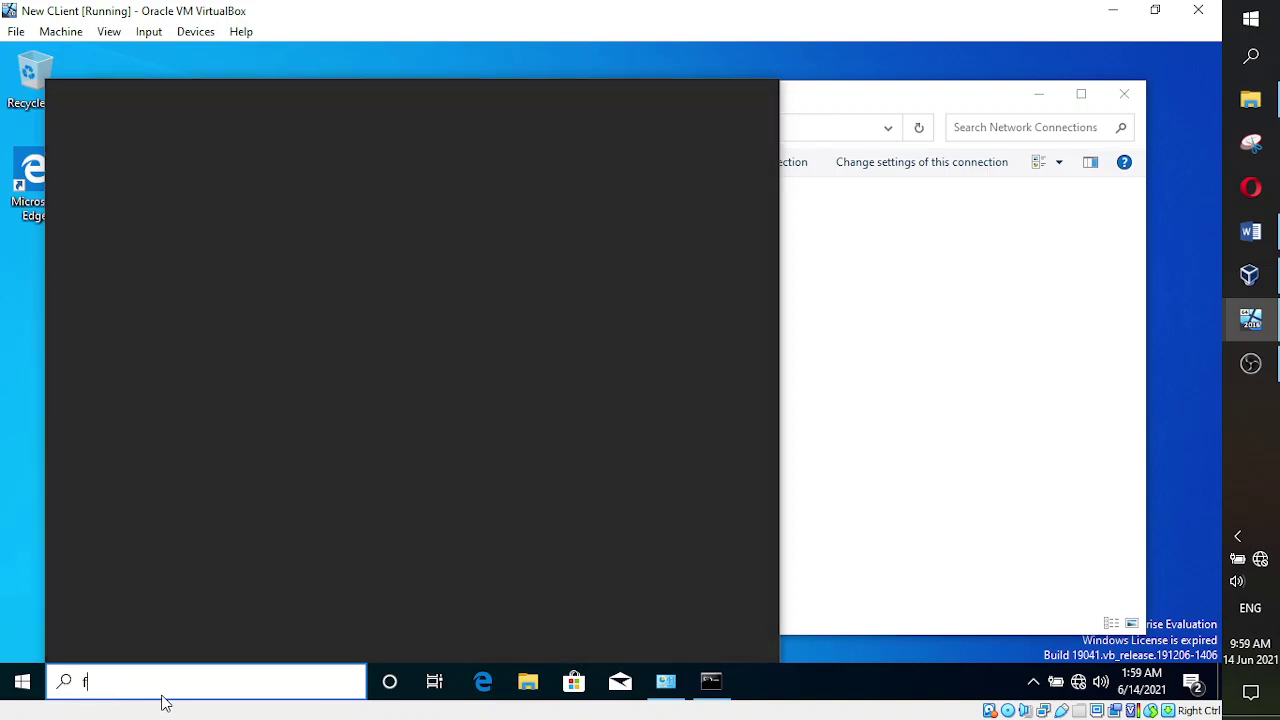
text(ire)
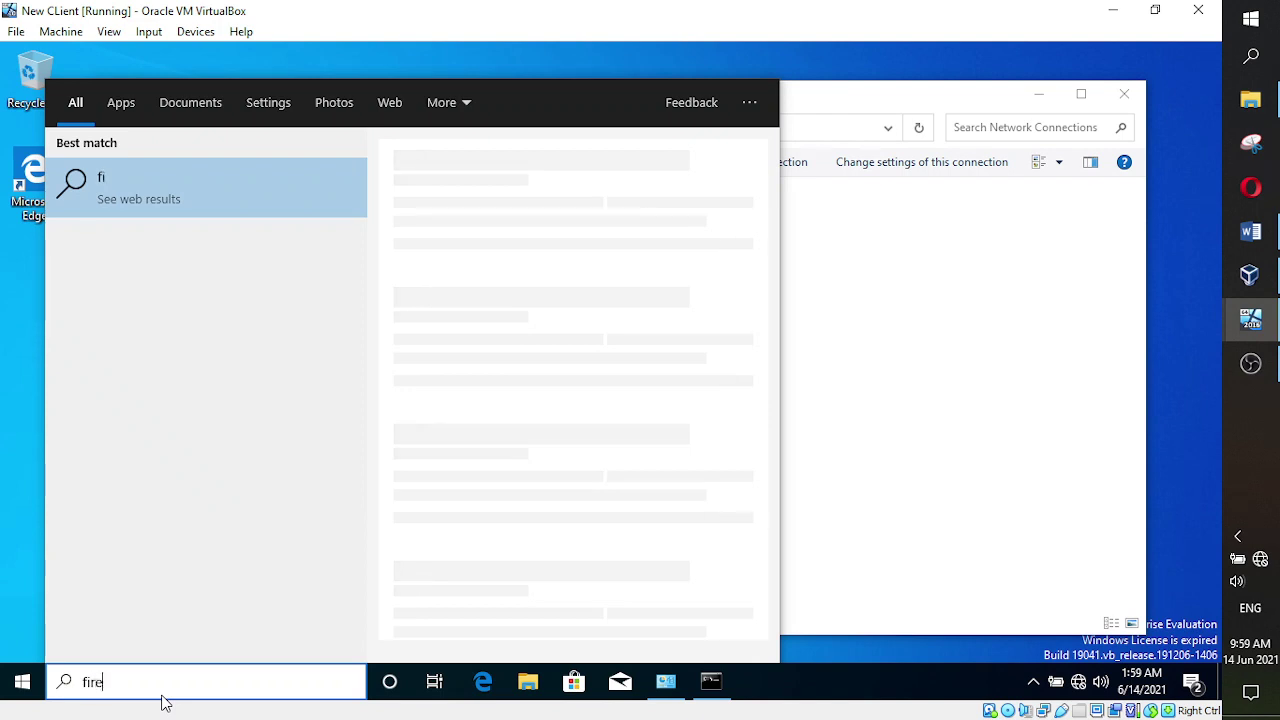
text(wall)
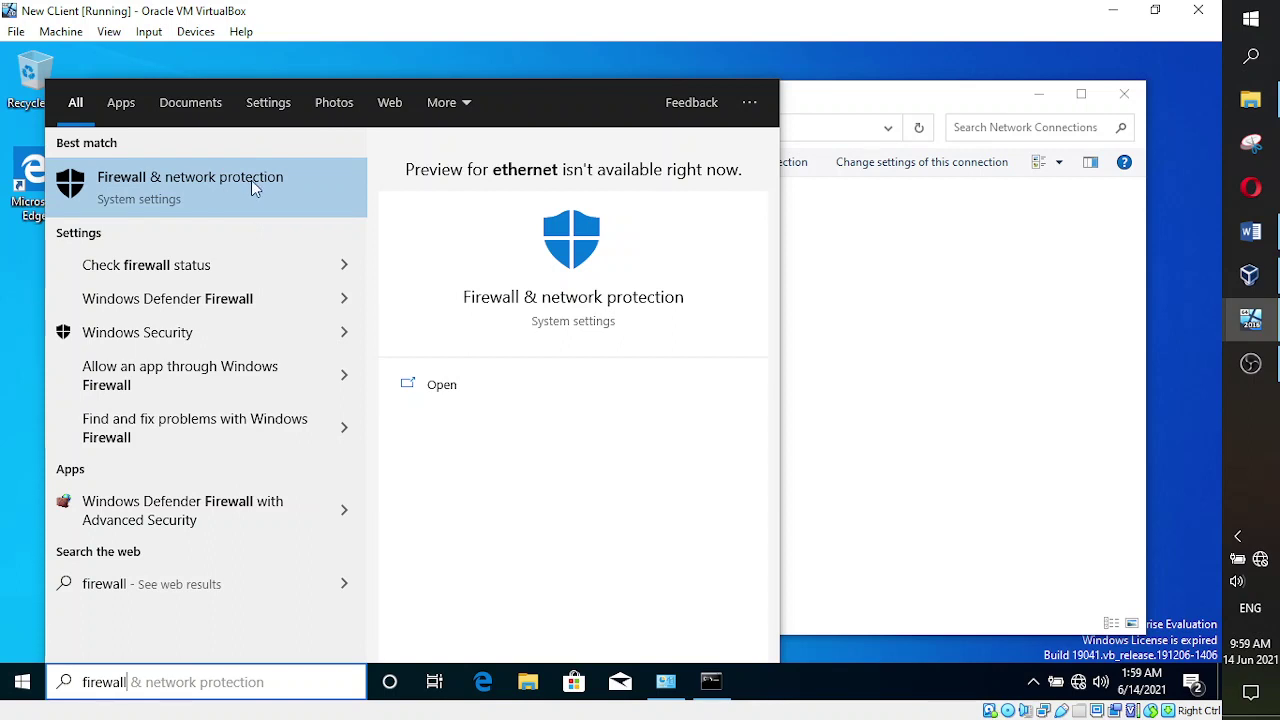
click(205, 216)
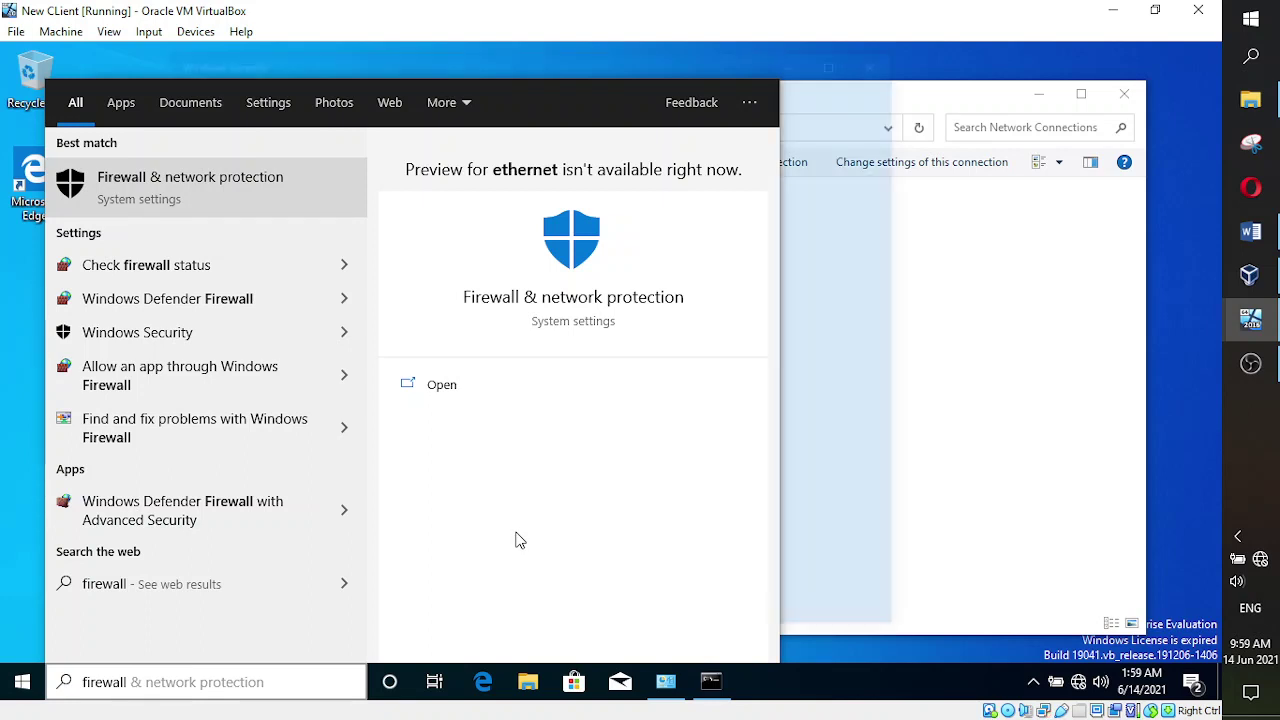
key(Return)
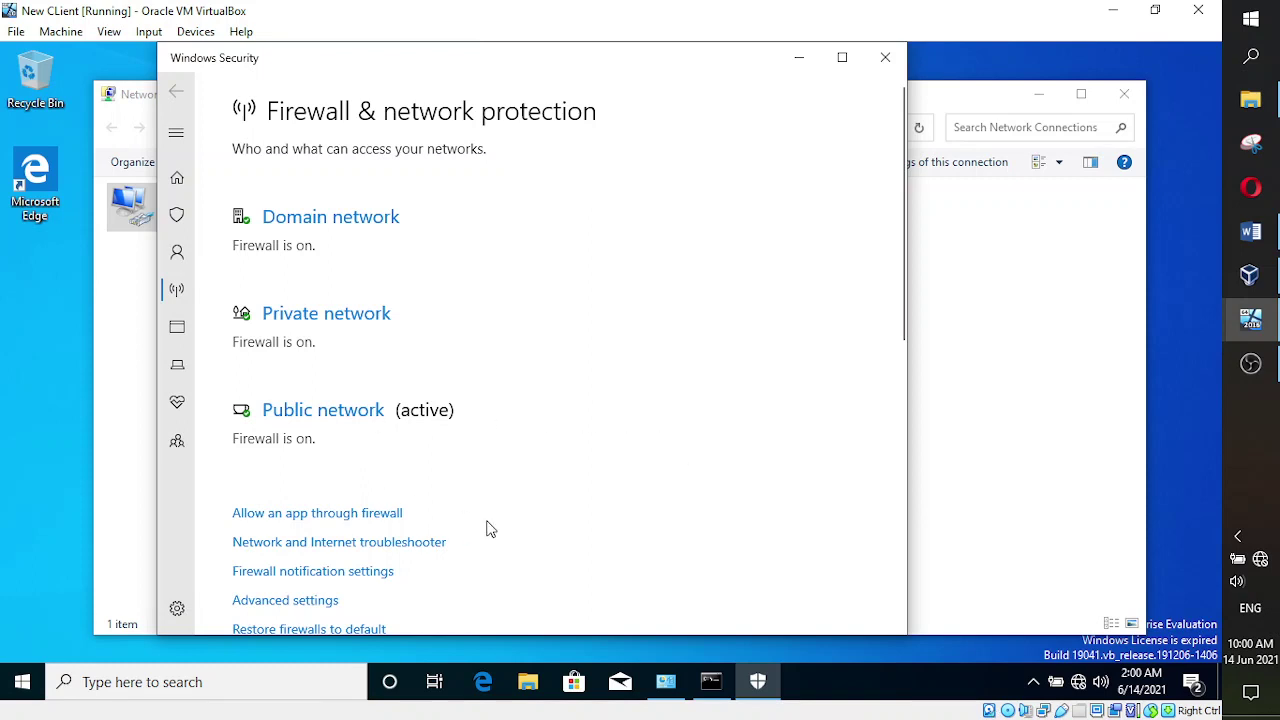
- Switch the Public network Microsoft Defender Firewall to Off and approve the UAC prompt
click(305, 425)
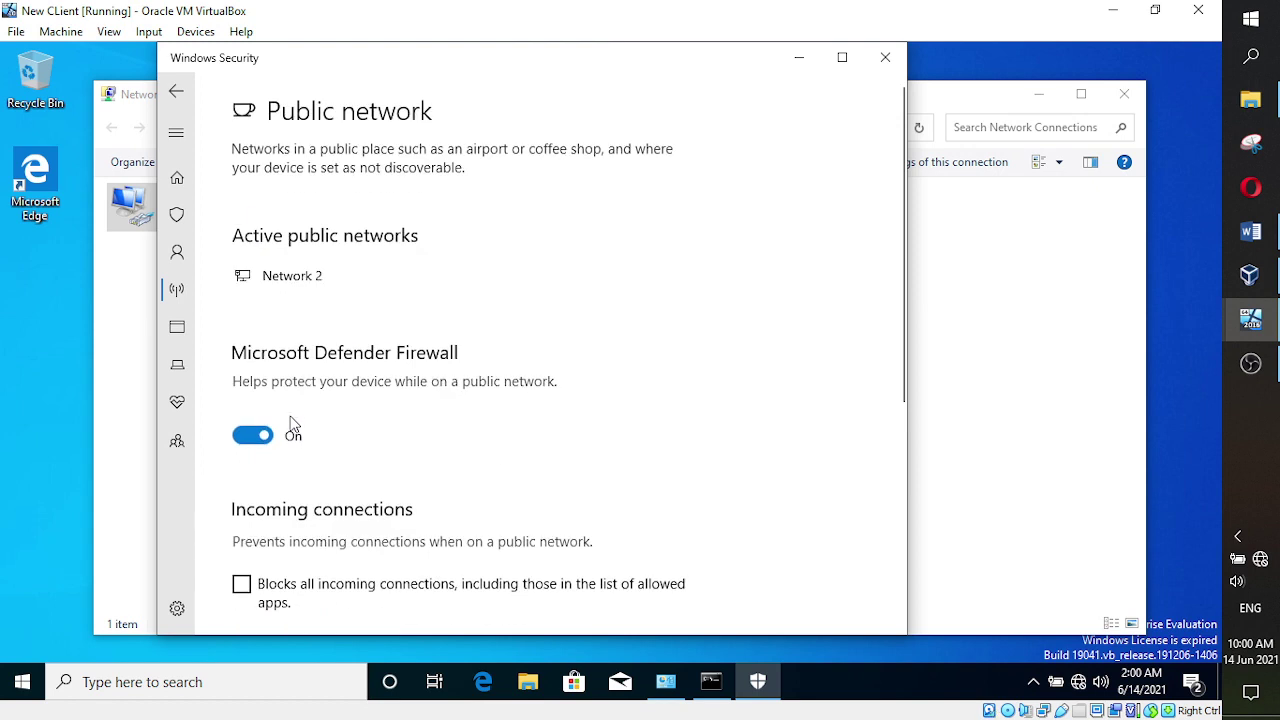
click(262, 436)
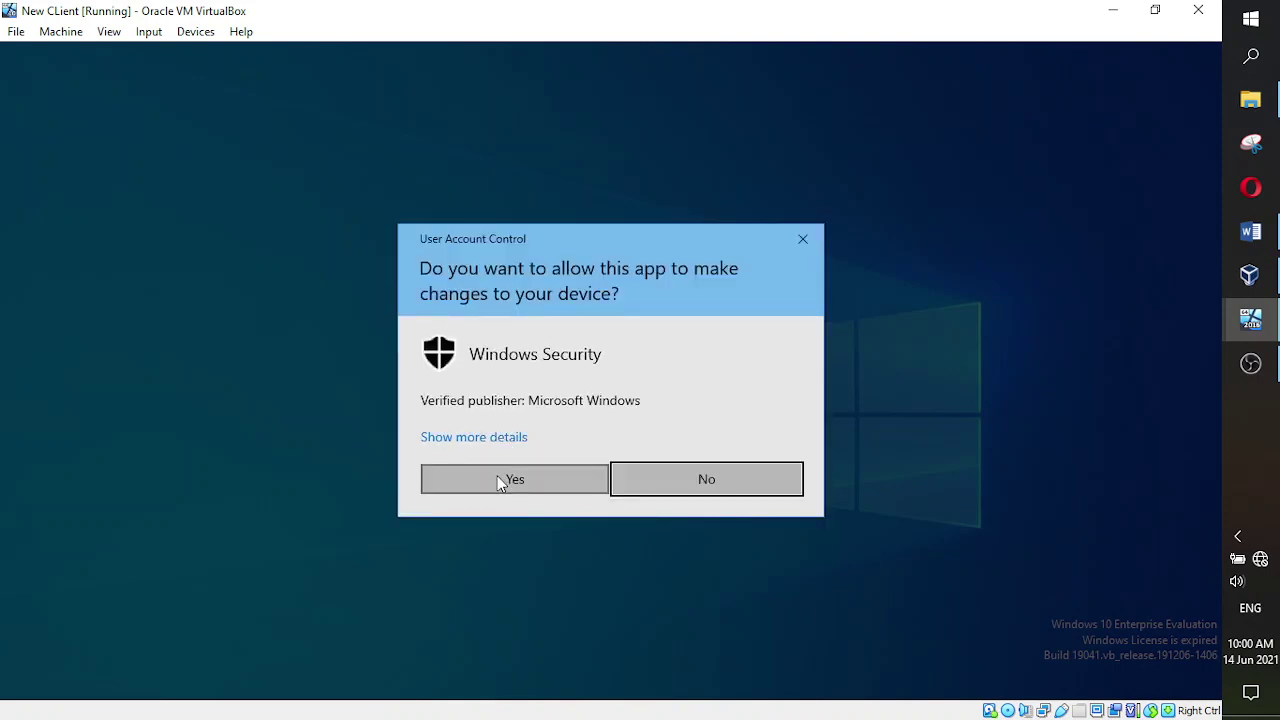
click(510, 480)
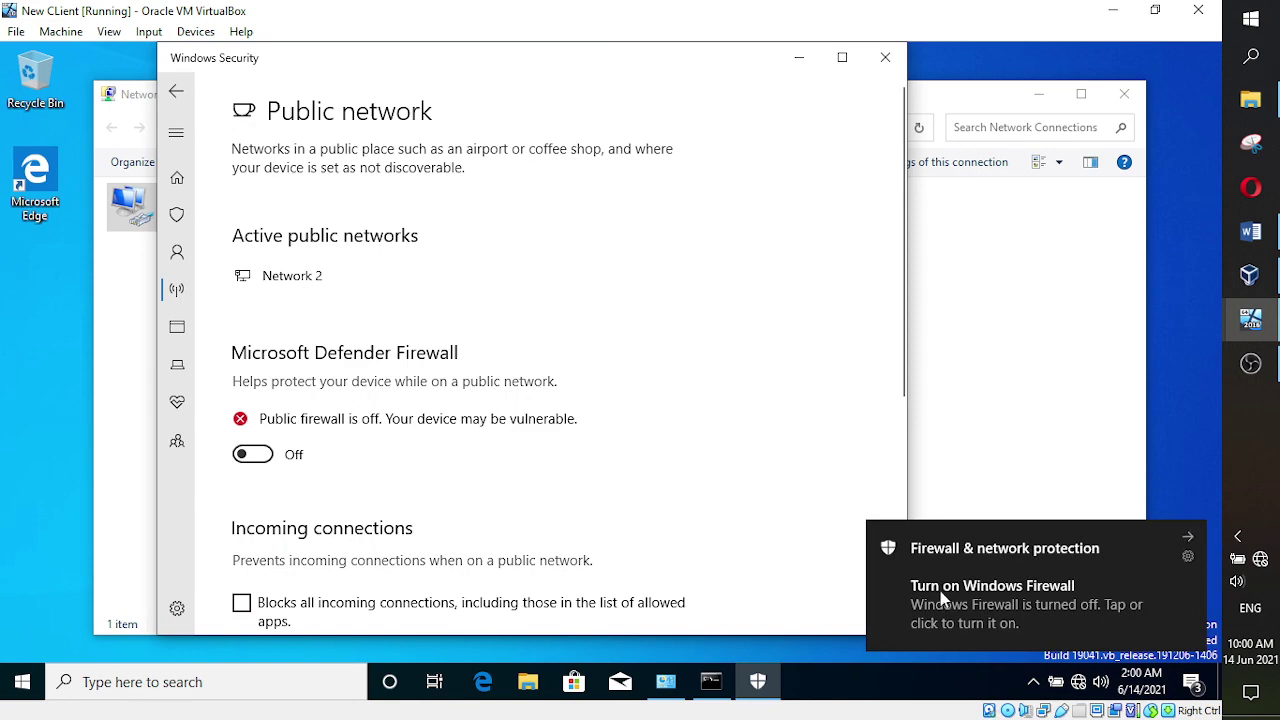
- On the server, rerun ping 192.168.100.22 twice; it now gets four replies with 0% loss
mouse_move(1250, 322)
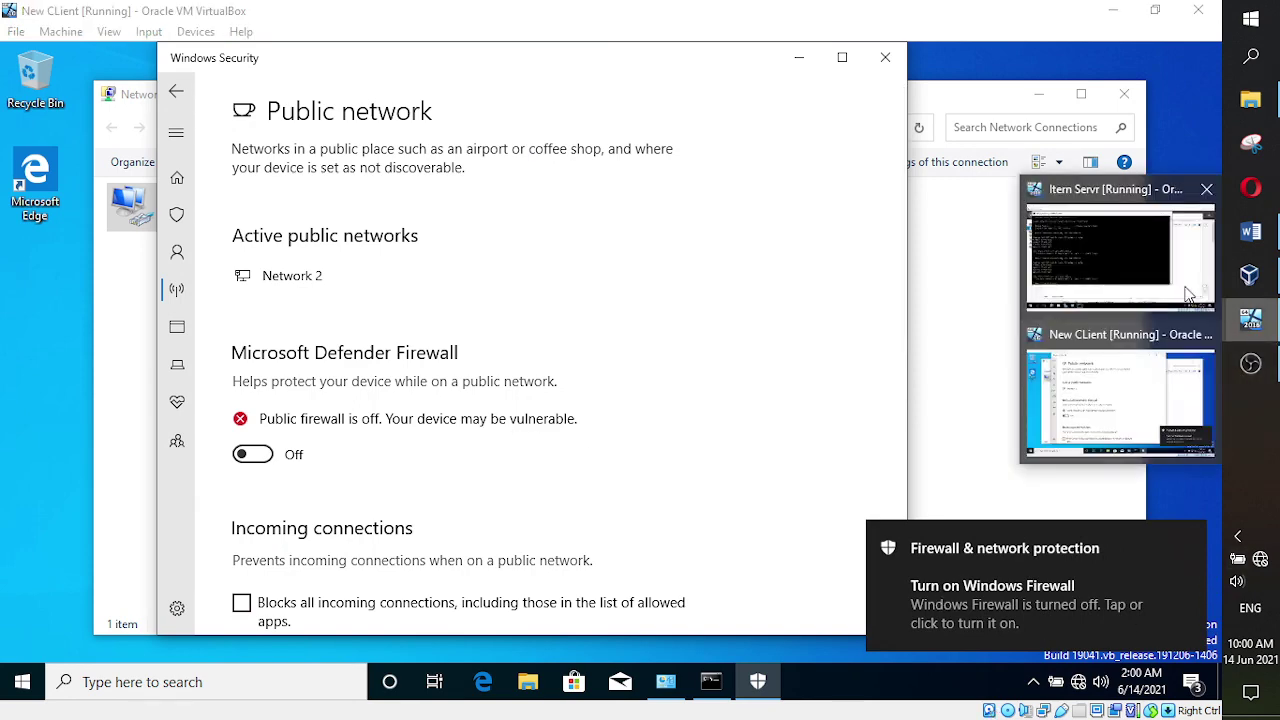
click(1127, 252)
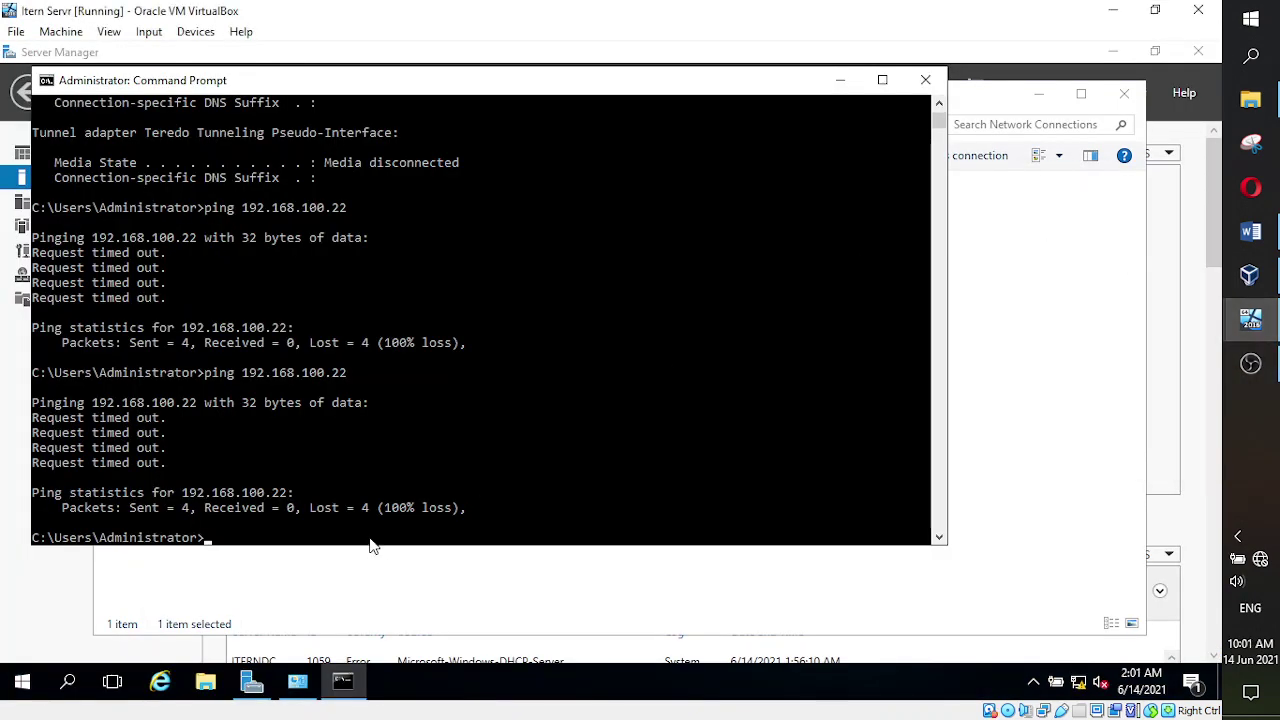
key(Up)
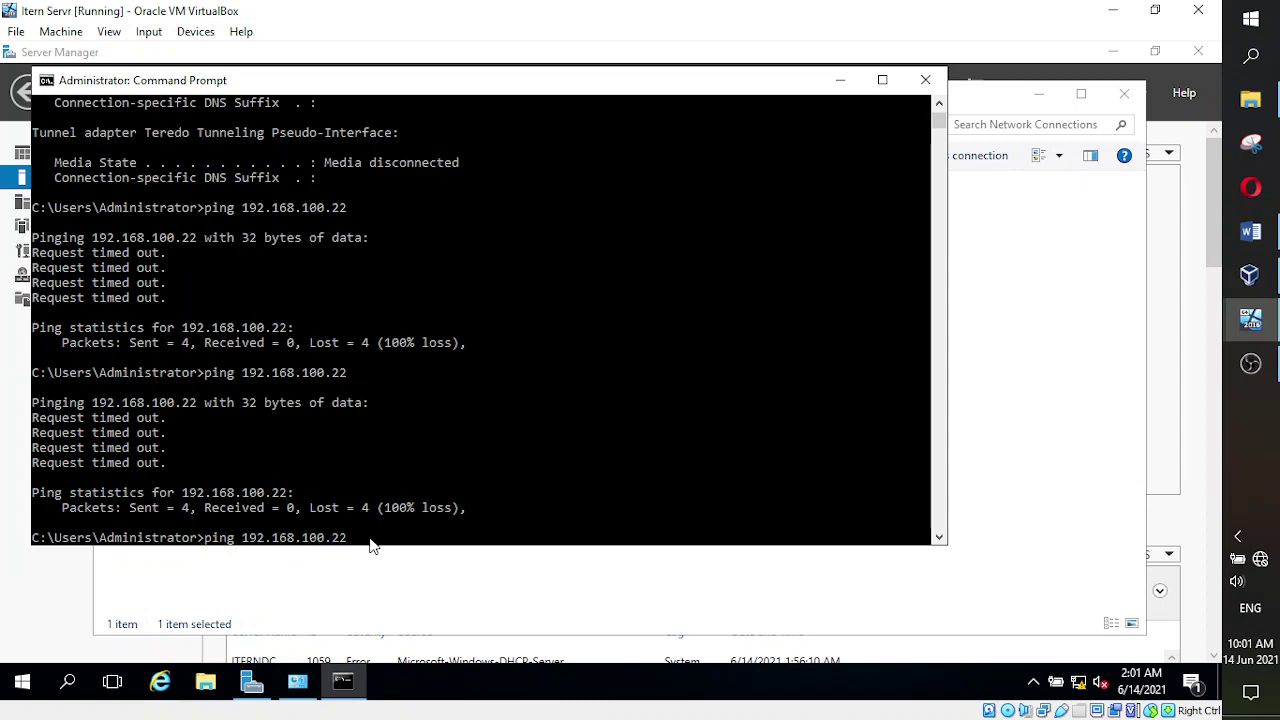
key(Return)
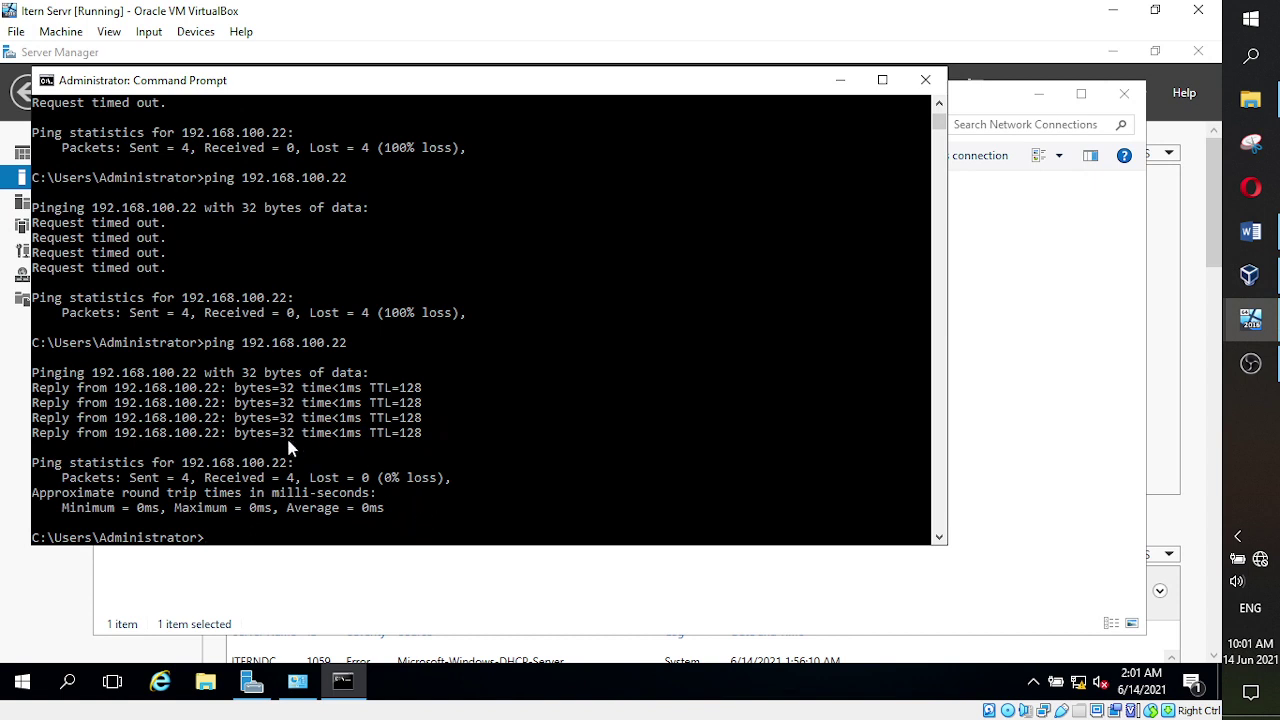
key(Up)
key(Return)
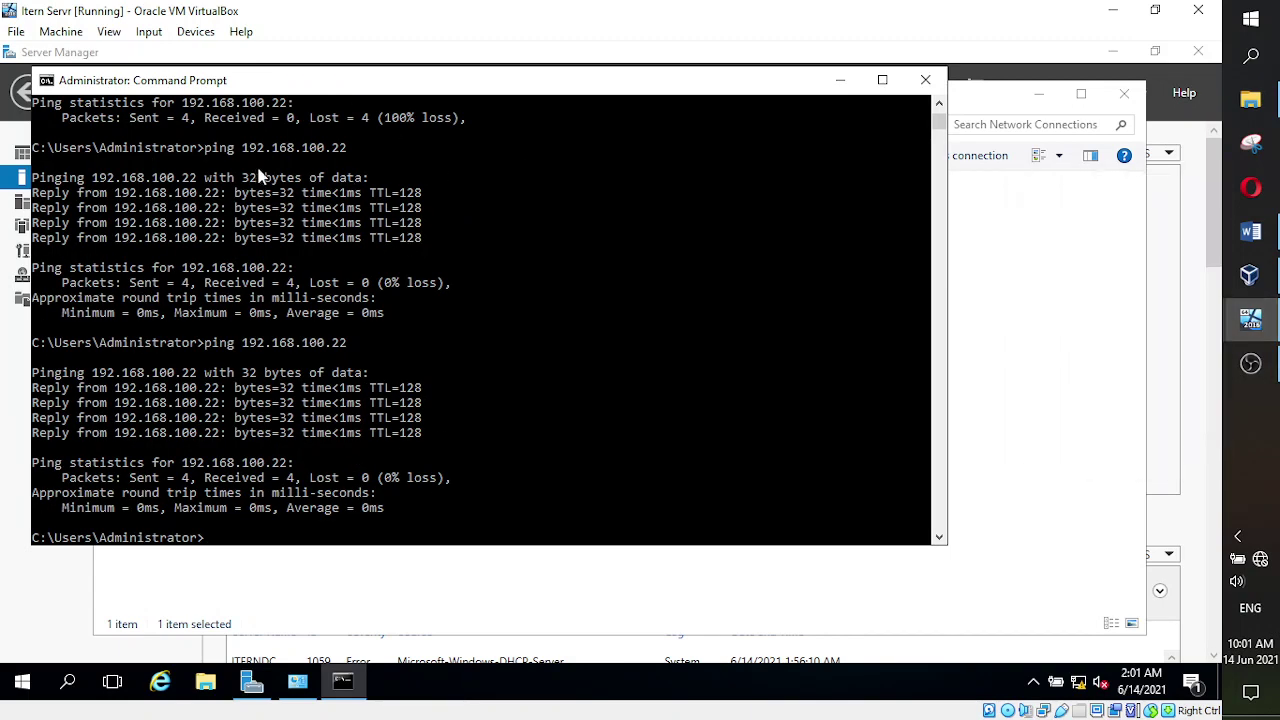
- In the client's command prompt, rerun ping 192.168.100.22: four replies, 0% loss, 1ms maximum
mouse_move(1252, 320)
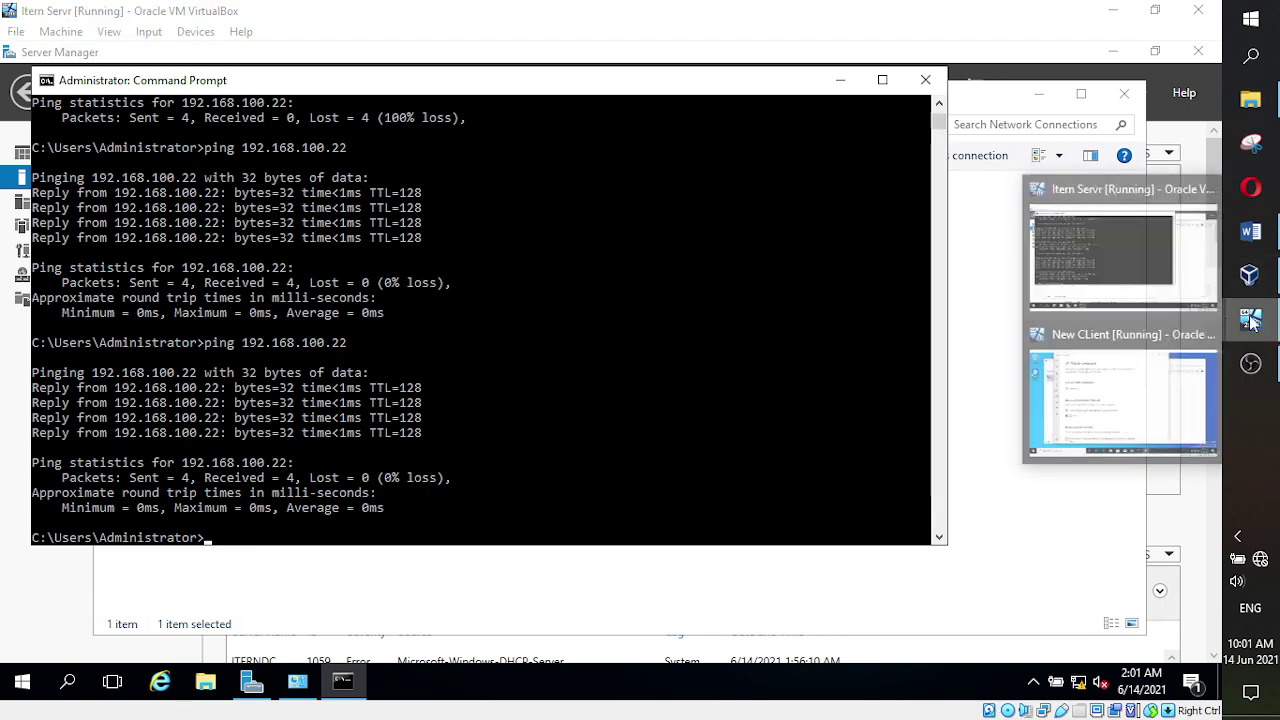
click(1132, 362)
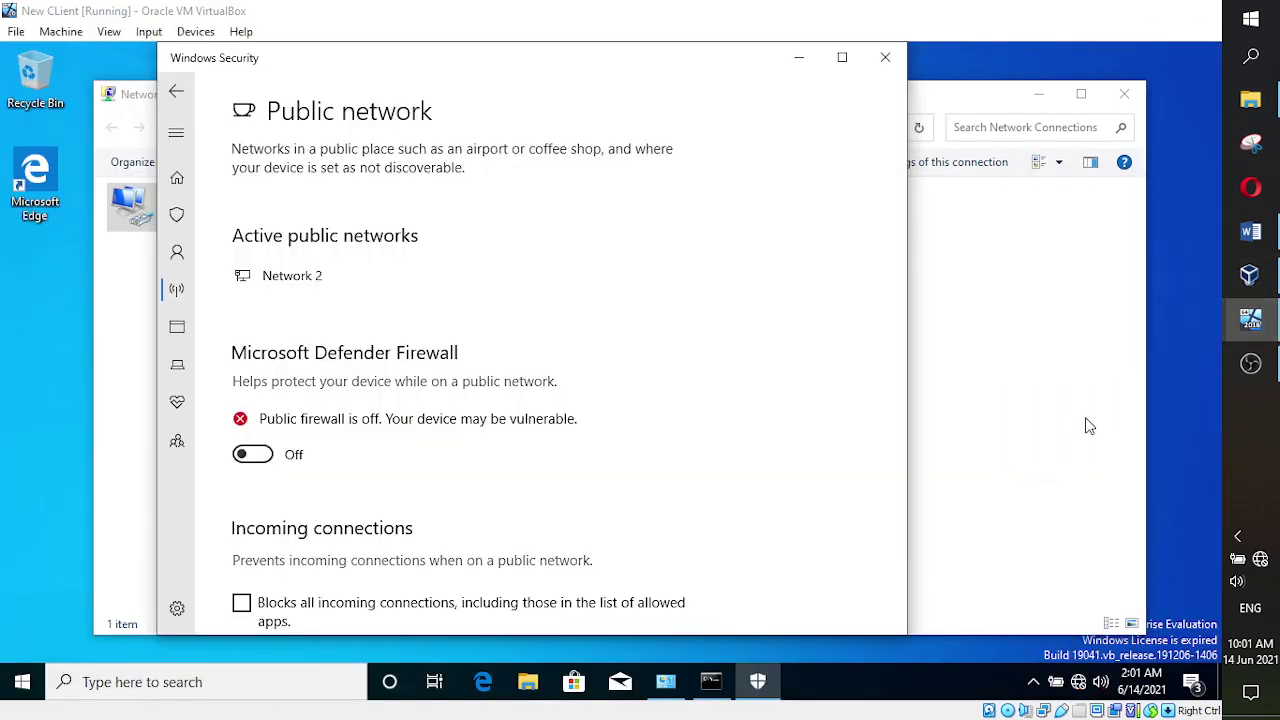
click(712, 684)
key(Up)
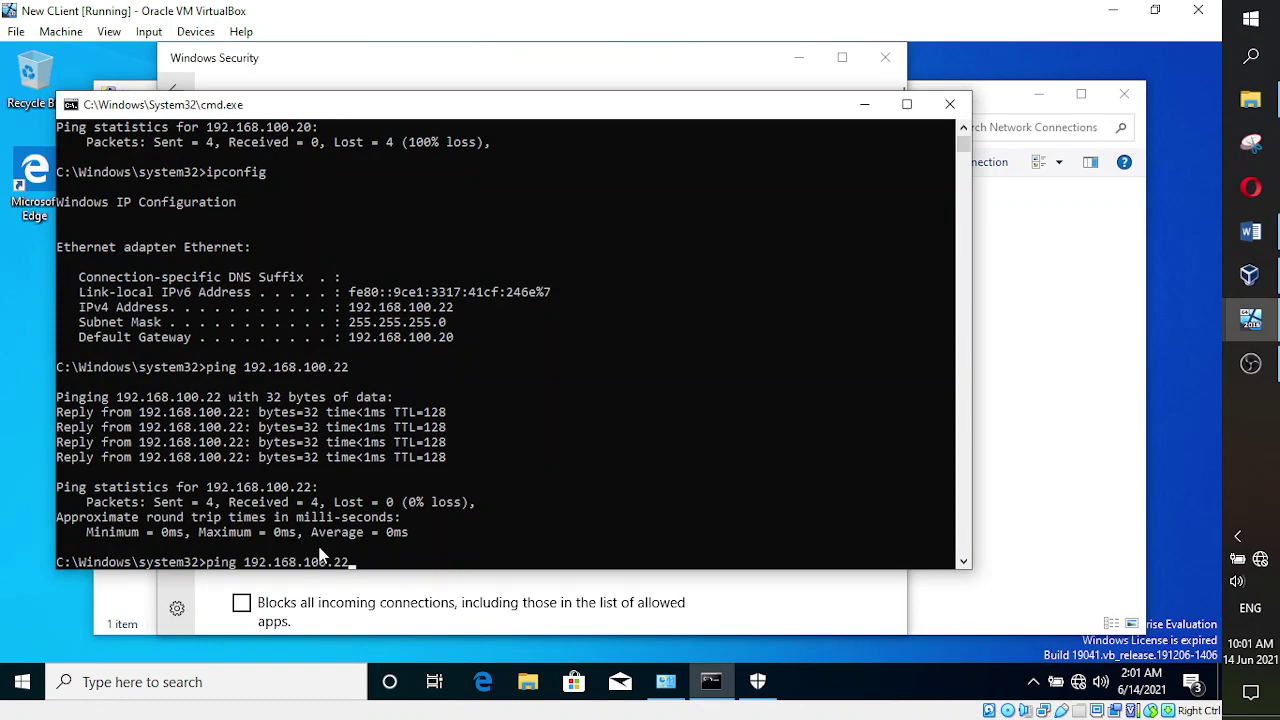
key(Return)
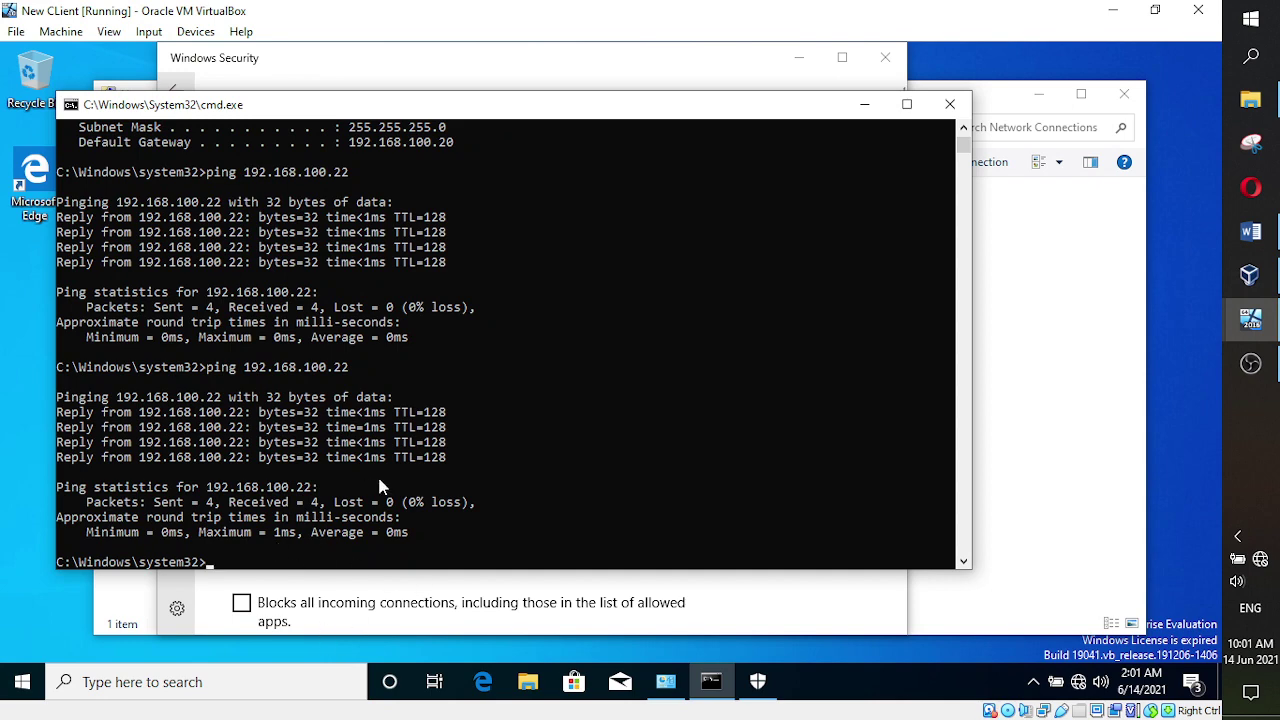
scroll(380, 486, up, 8)
scroll(380, 486, down, 11)
scroll(380, 485, down, 4)
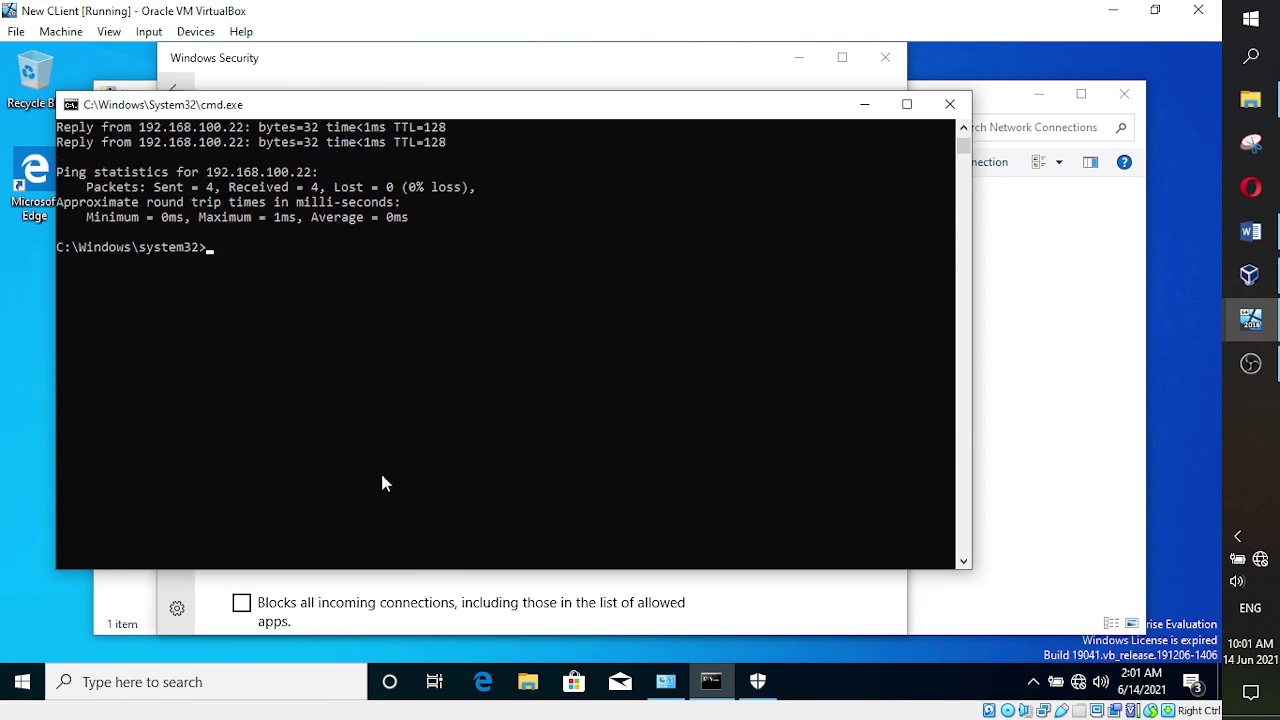
scroll(383, 480, up, 3)
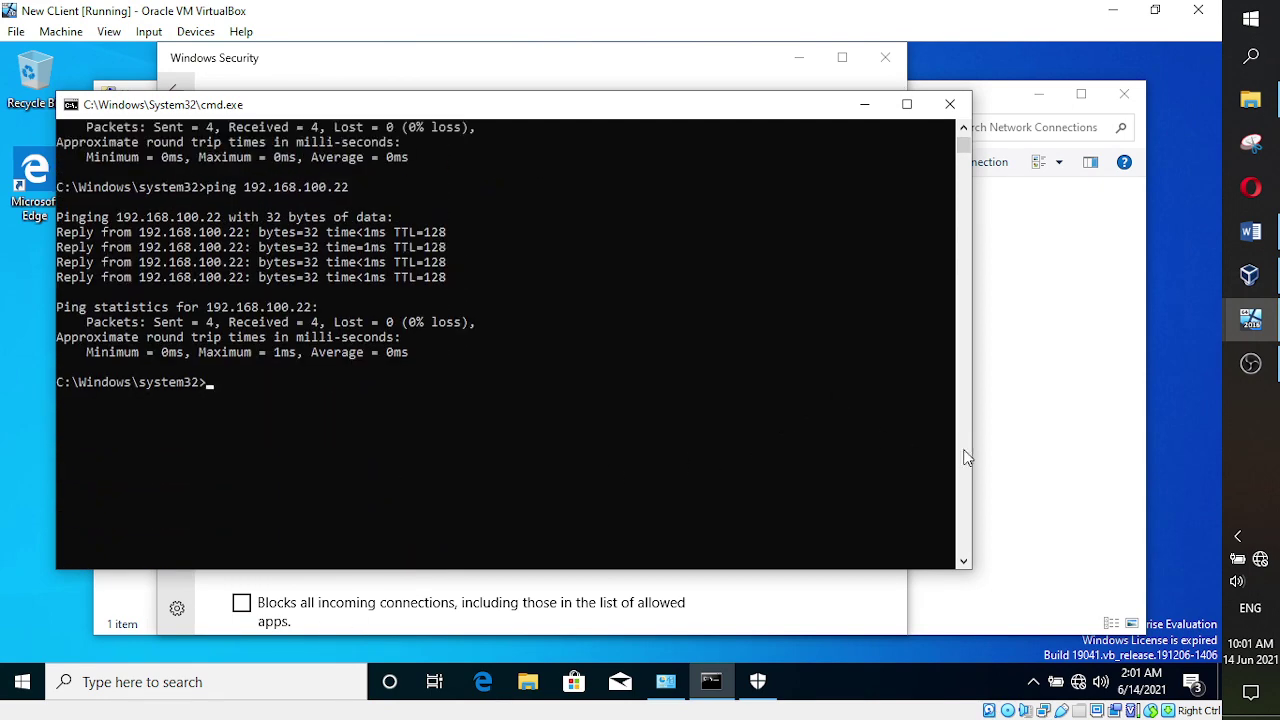
click(1253, 240)
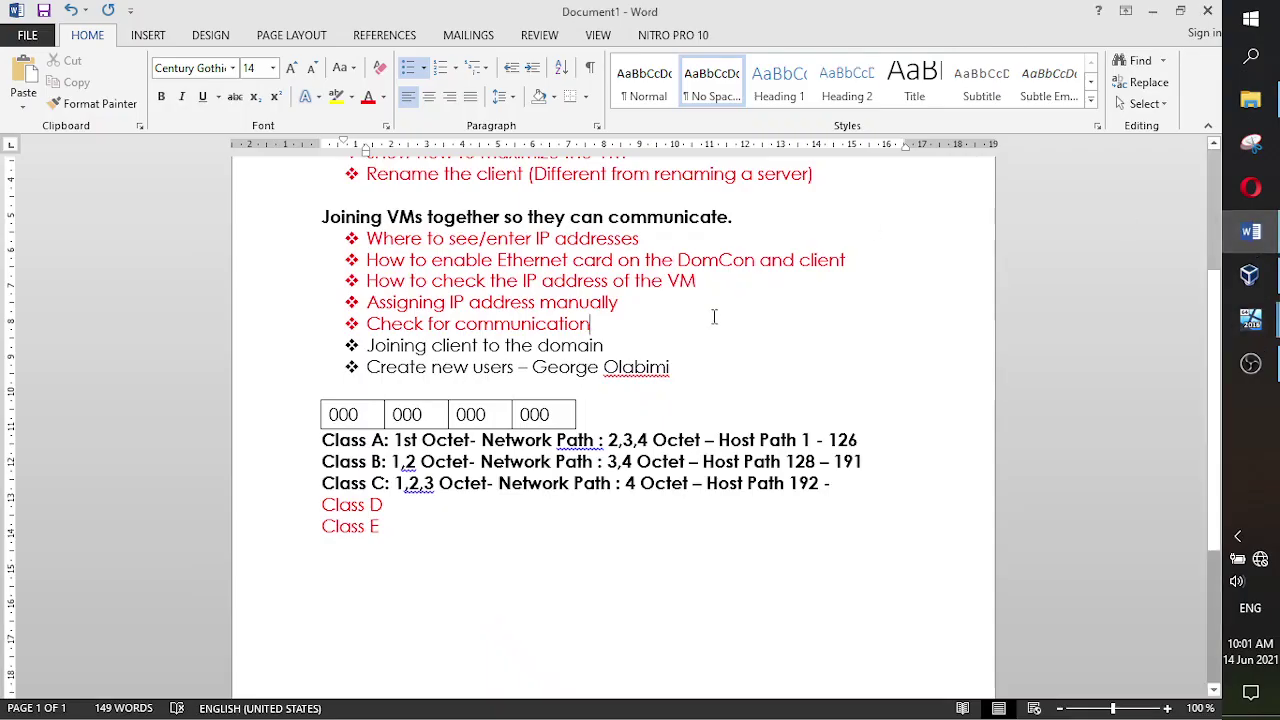
triple_click(541, 325)
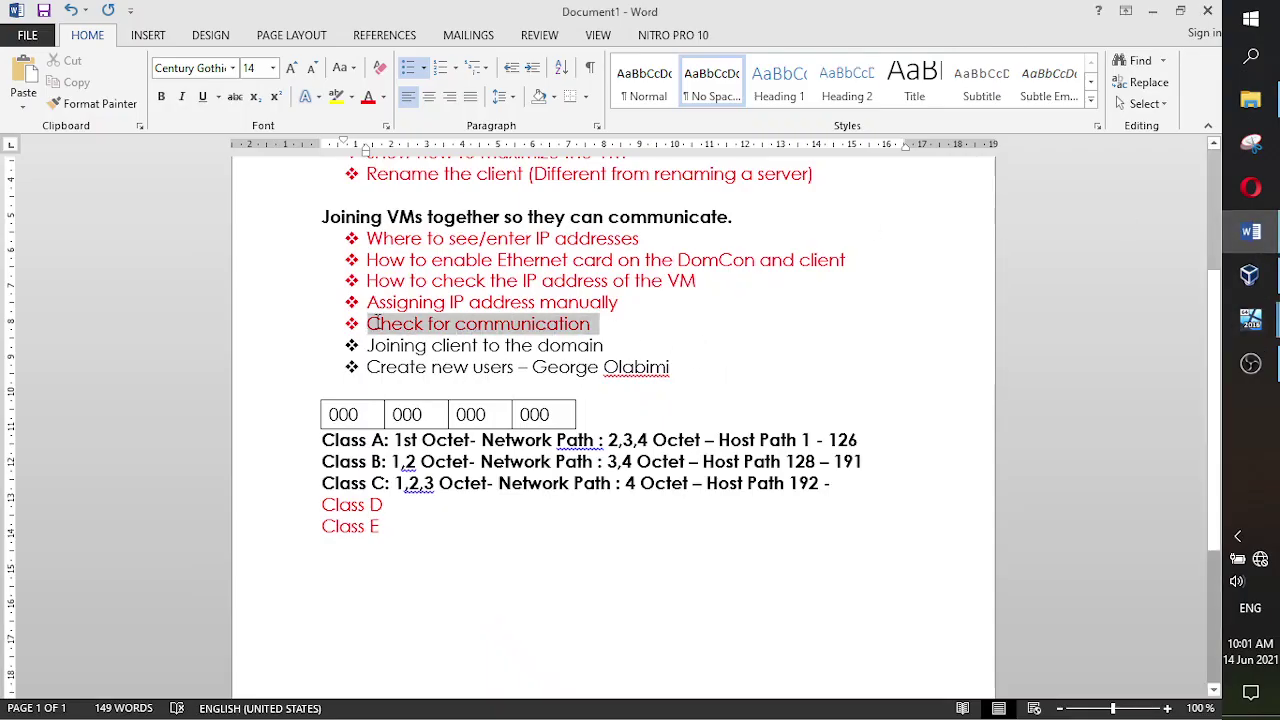
click(778, 335)
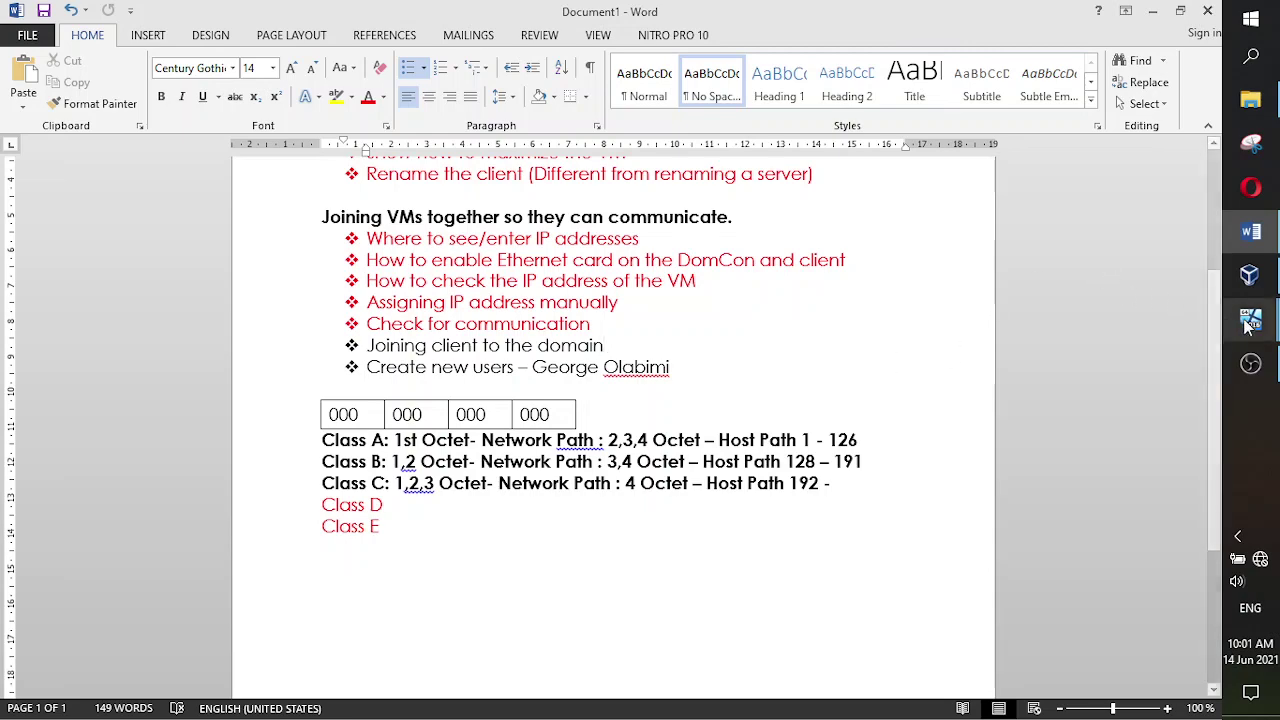
mouse_move(1250, 318)
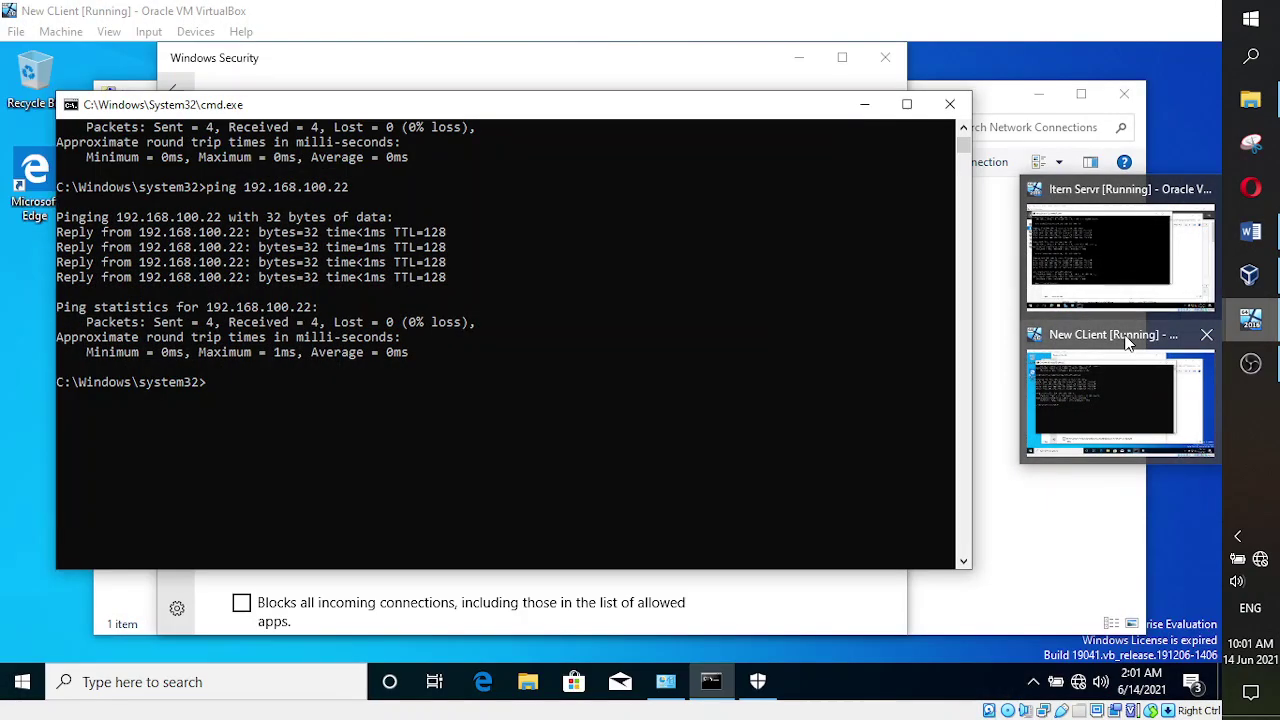
- Close the client's Command Prompt, Windows Security and Network Connections windows
click(1128, 340)
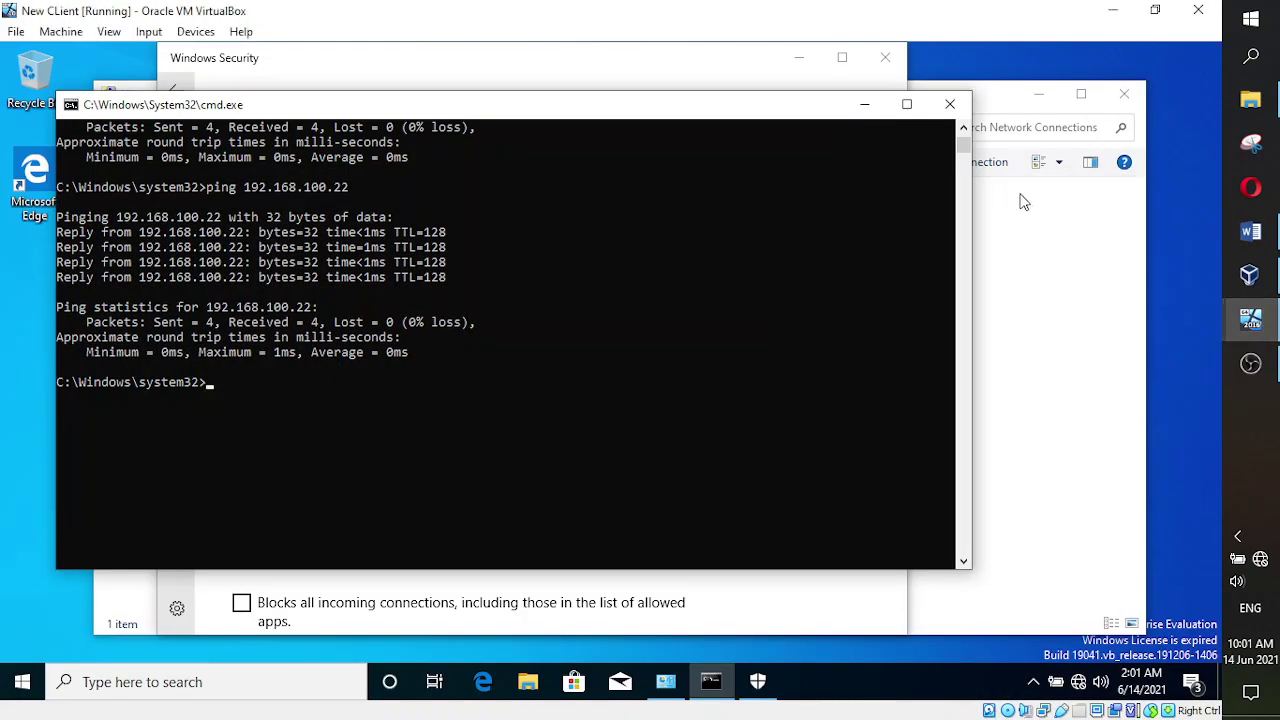
click(950, 108)
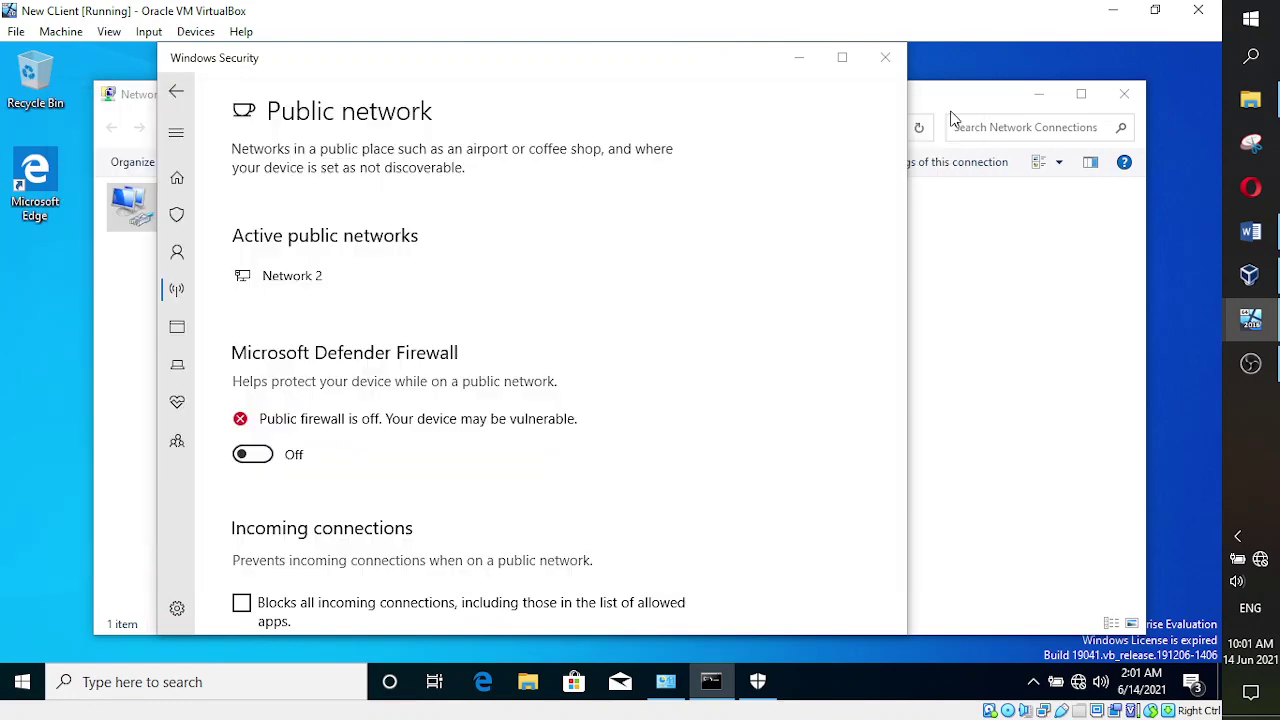
click(886, 58)
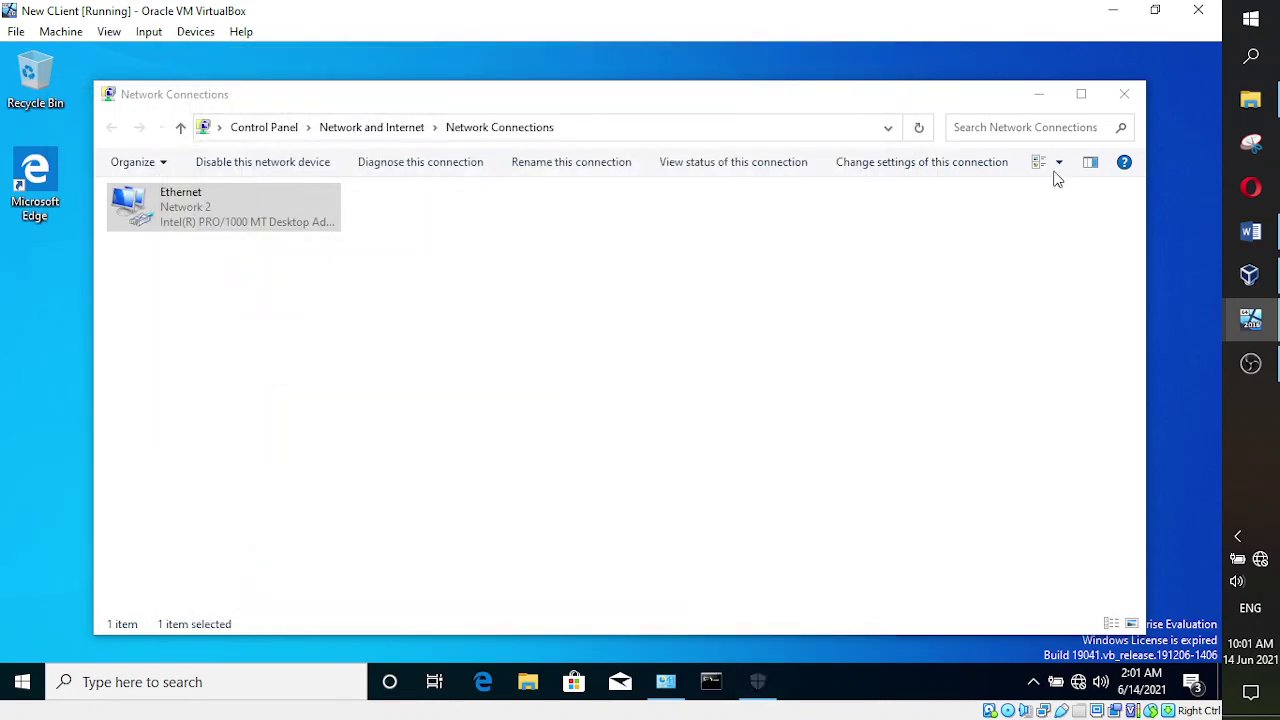
click(1124, 96)
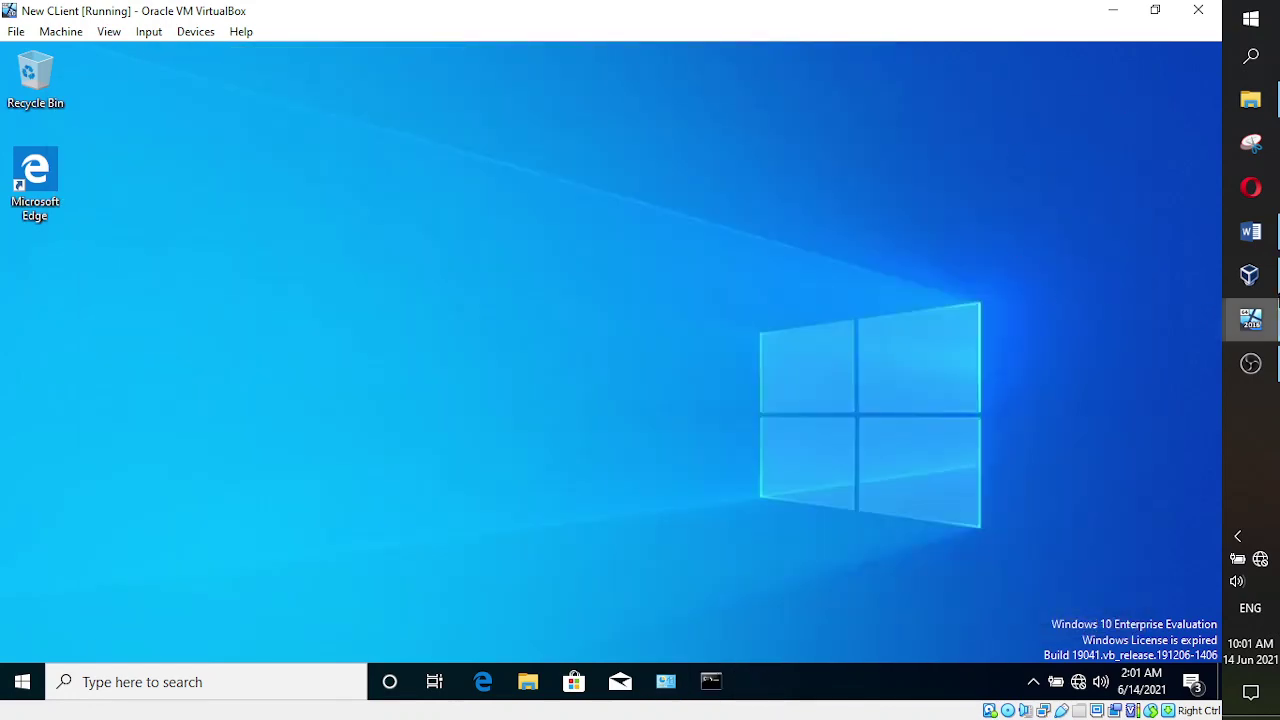
- Close the server VM's Command Prompt and Network Connections windows
mouse_move(1250, 320)
click(1194, 271)
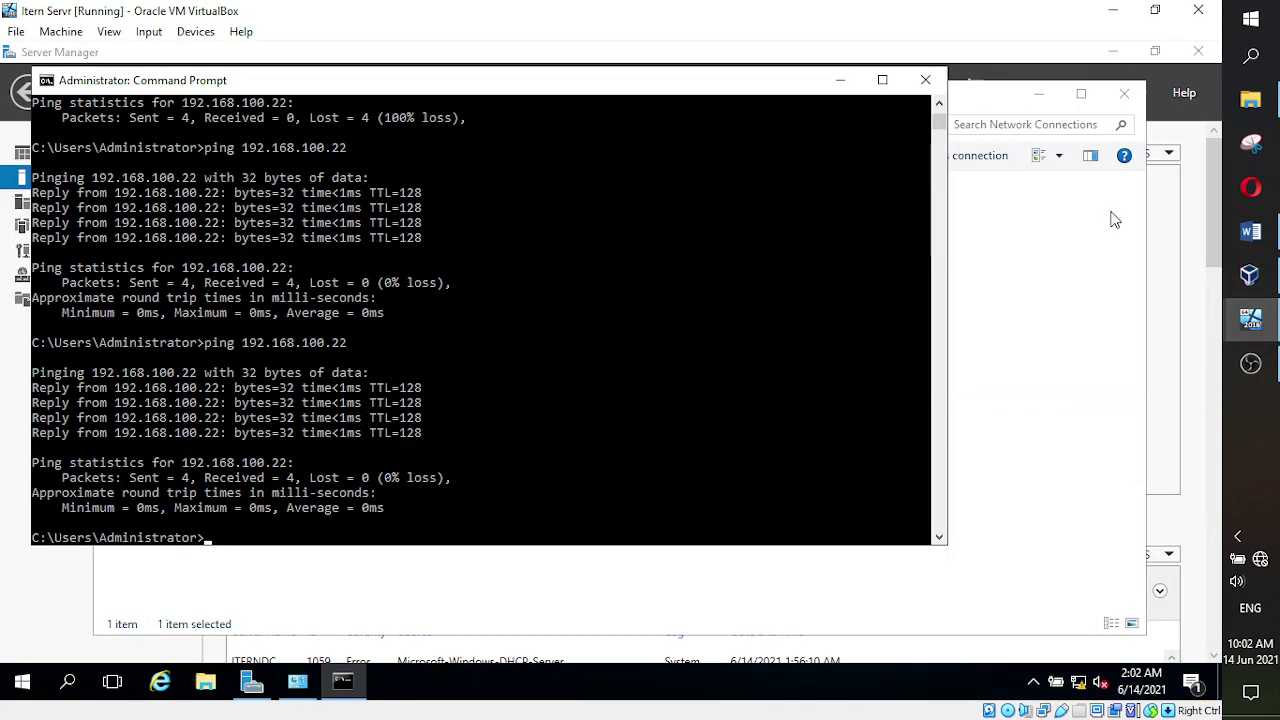
click(925, 80)
click(1126, 95)
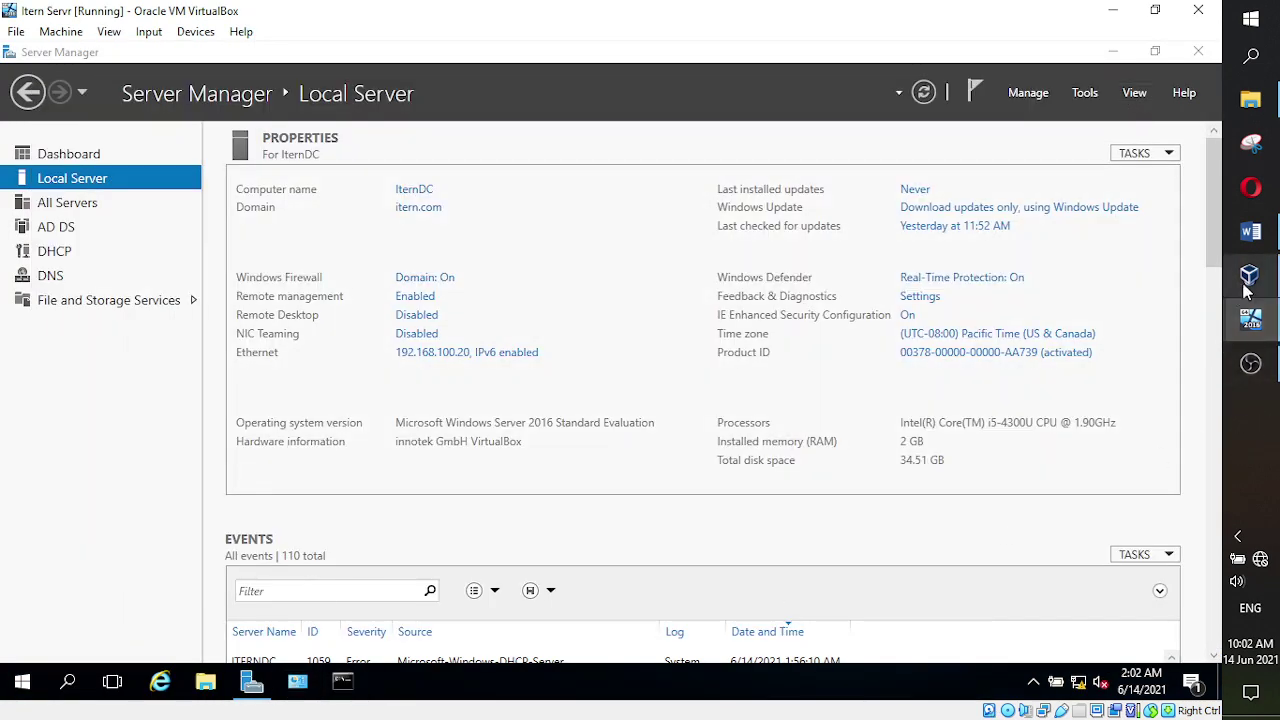
- Check the client VM desktop, then return to the server's Server Manager Local Server page
mouse_move(1250, 320)
click(1135, 382)
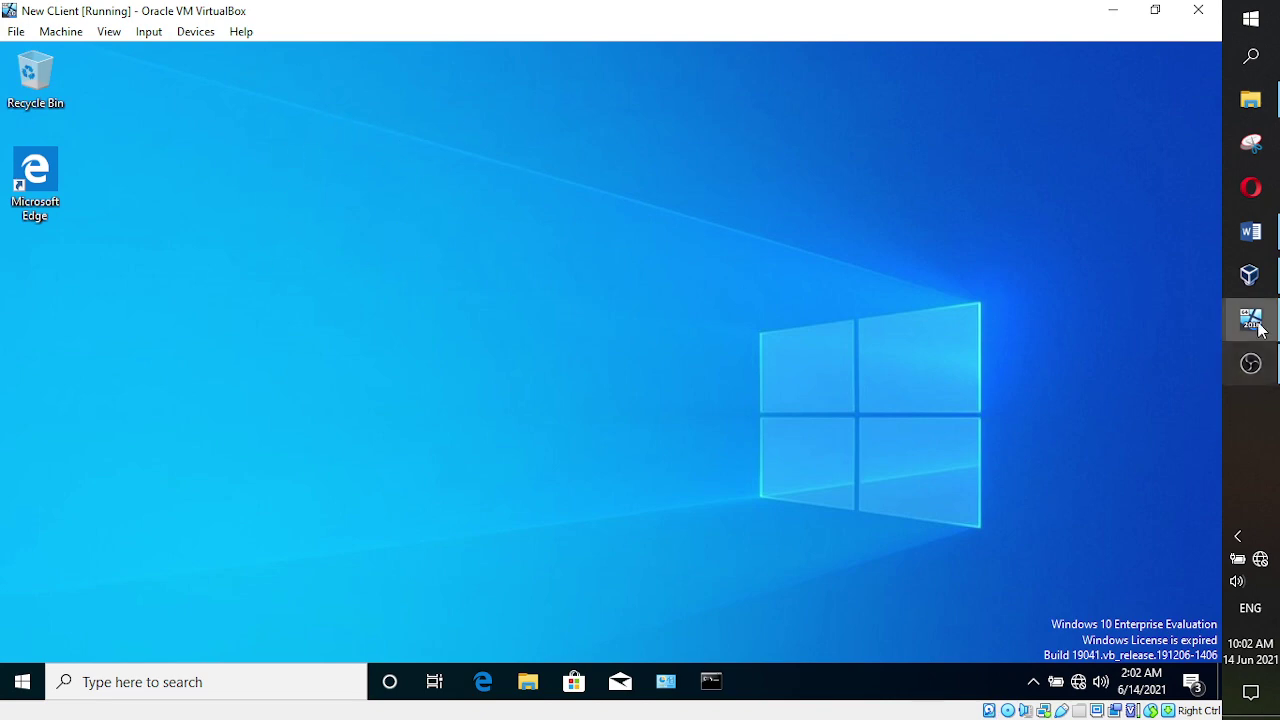
mouse_move(1250, 318)
click(1123, 255)
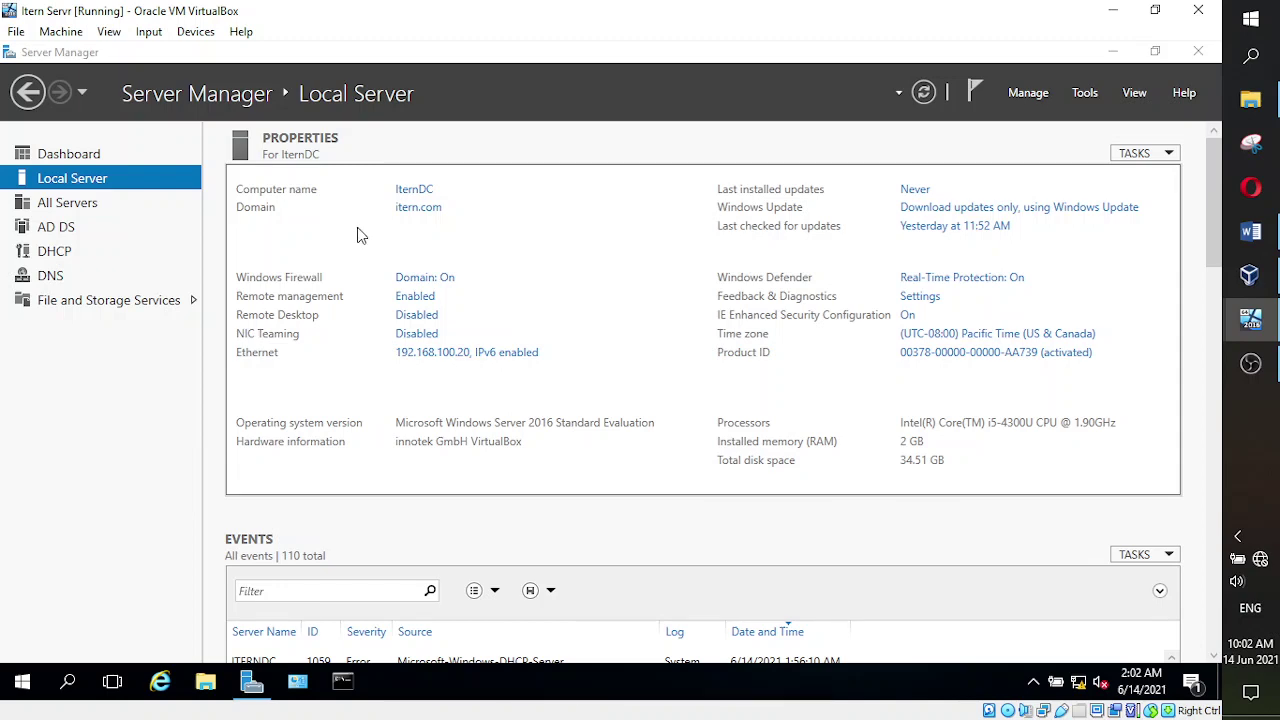
- Switch from the VirtualBox taskbar previews back to the New CLient VM window
click(1250, 318)
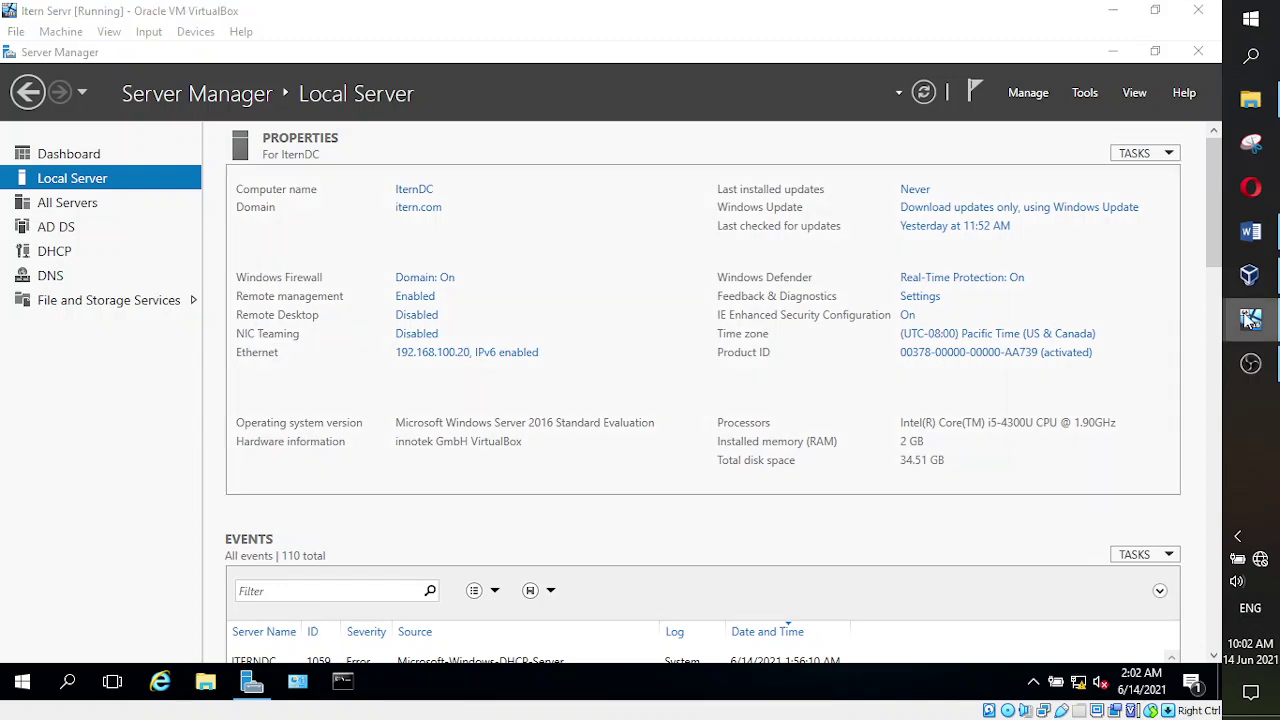
click(1160, 346)
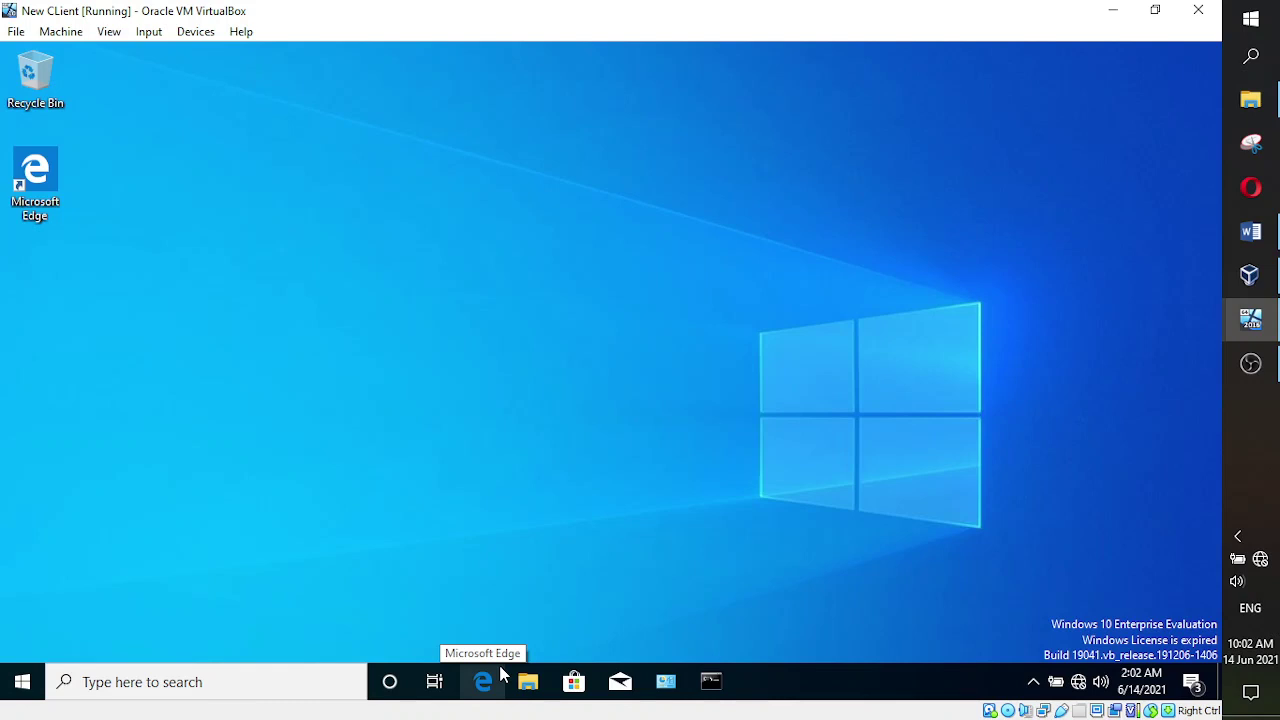
- Open This PC's Properties on the client to show computer name IternClient in WORKGROUP
key(super+e)
mouse_move(535, 703)
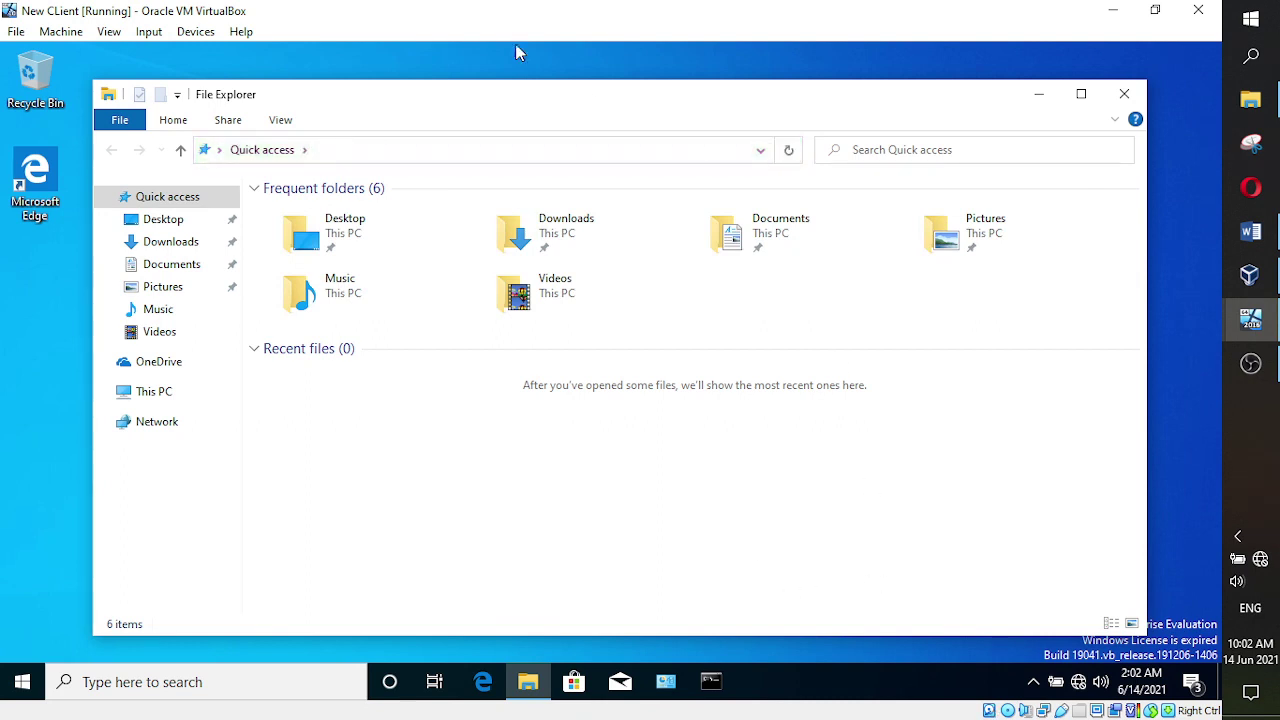
right_click(155, 398)
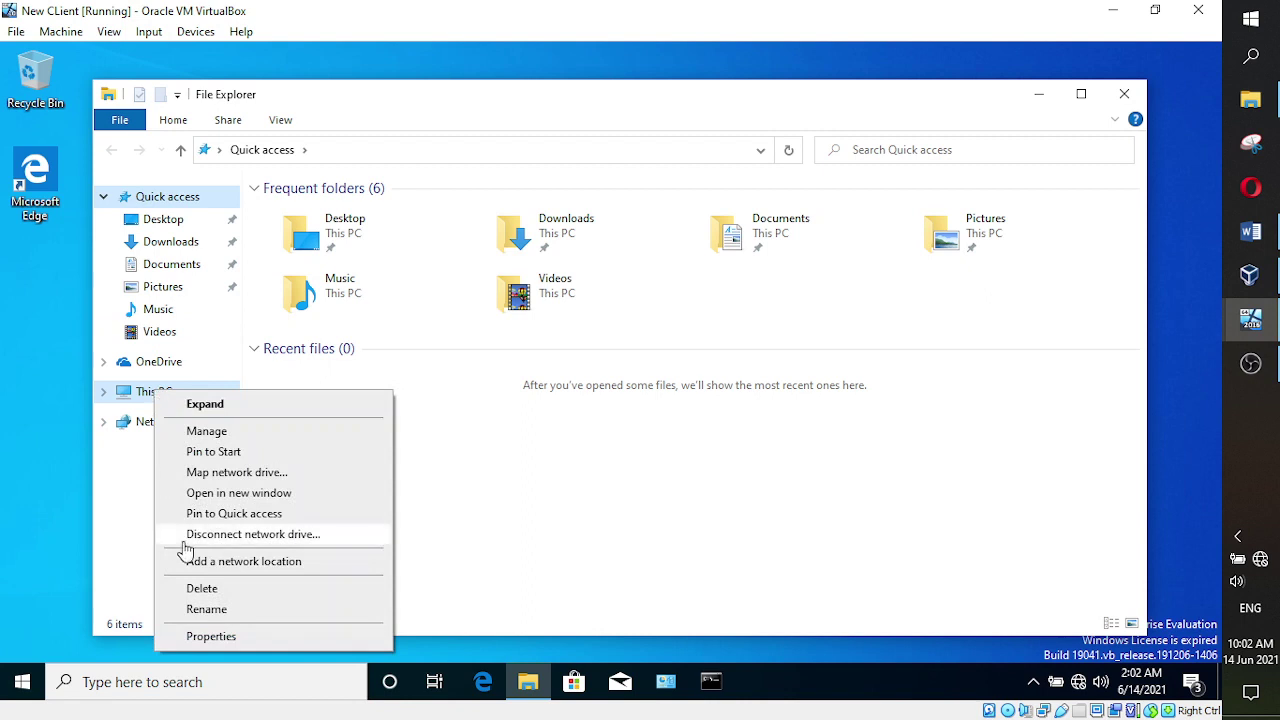
click(214, 636)
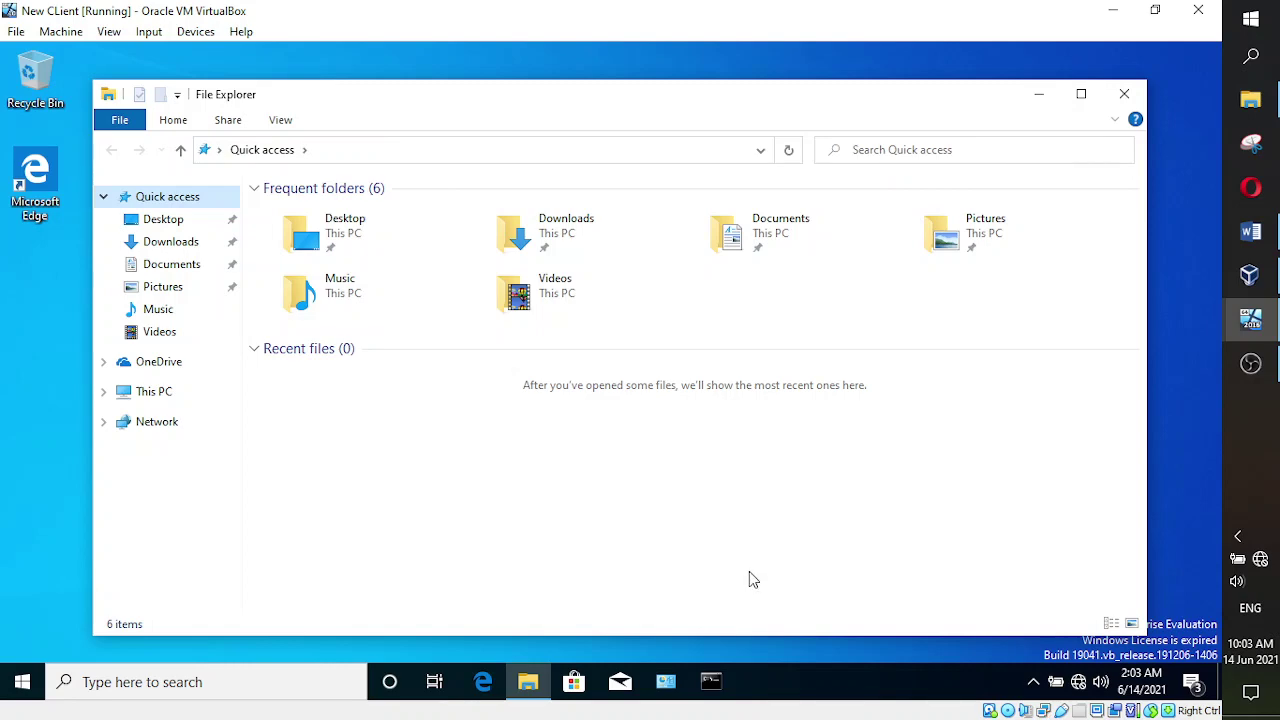
key(super+Pause)
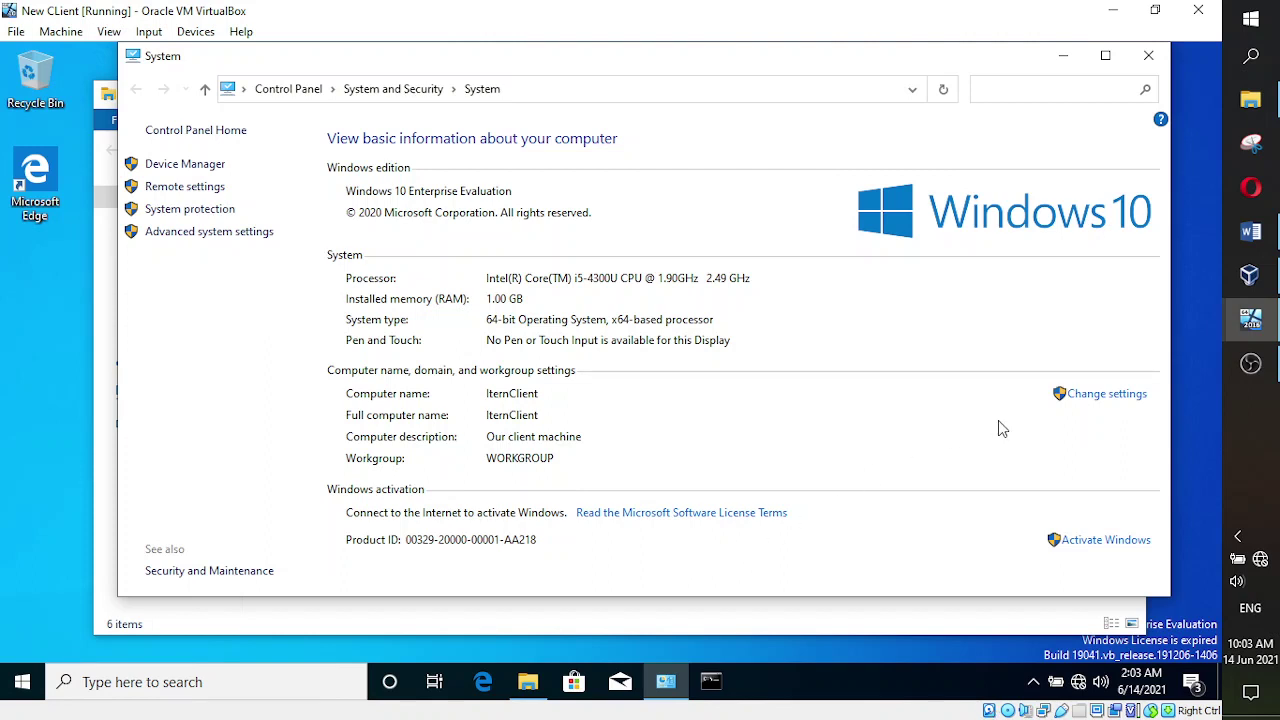
- Change the client's membership from workgroup to the itern.com domain and submit the join
click(1100, 395)
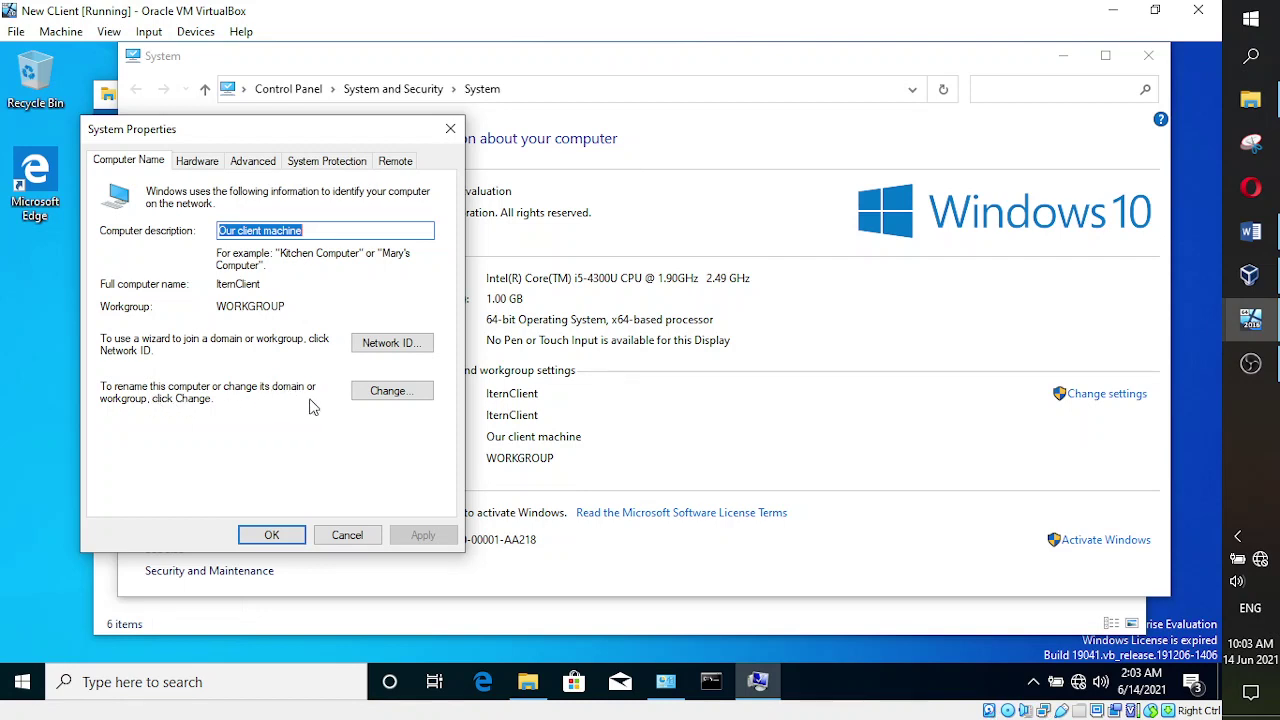
click(404, 392)
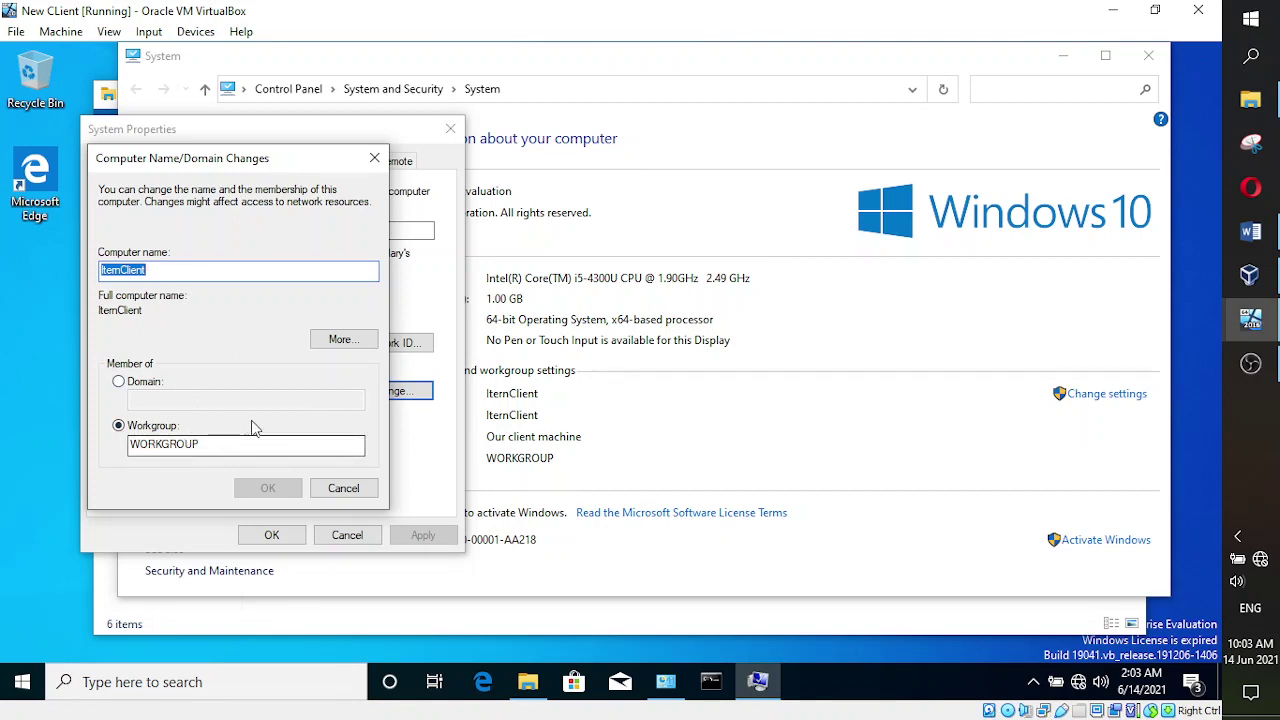
click(119, 383)
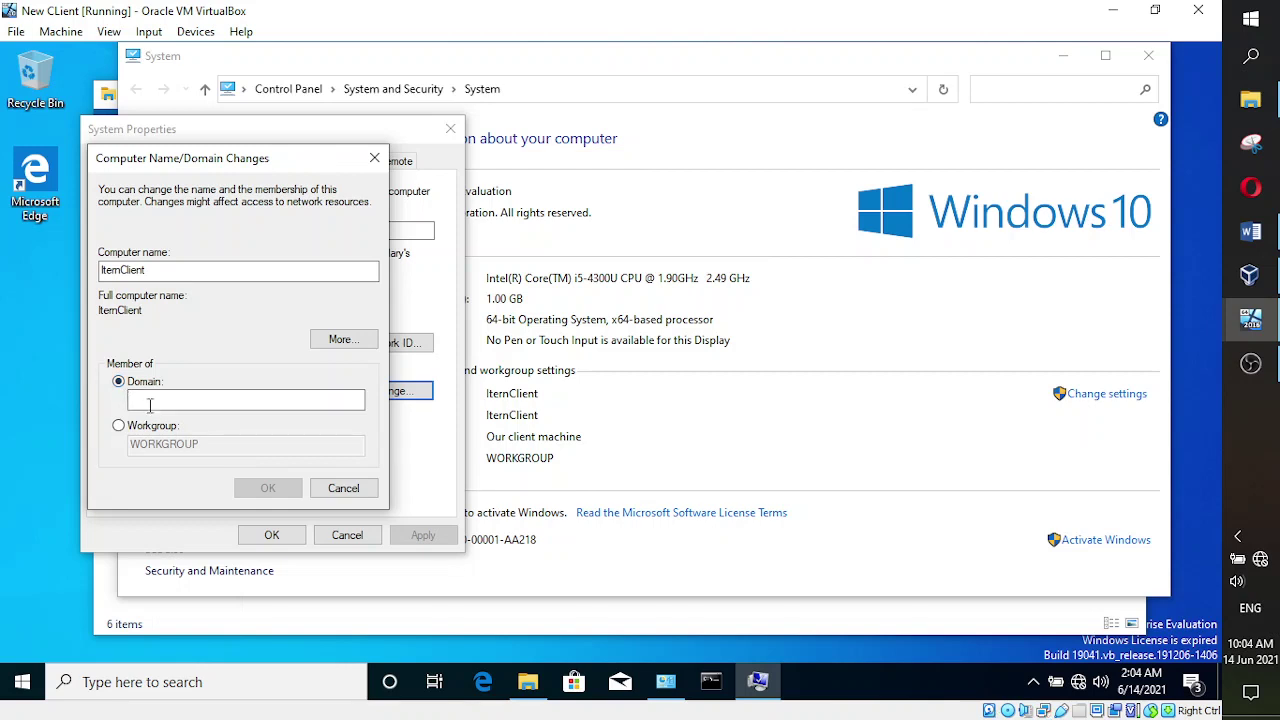
click(149, 401)
text(iter)
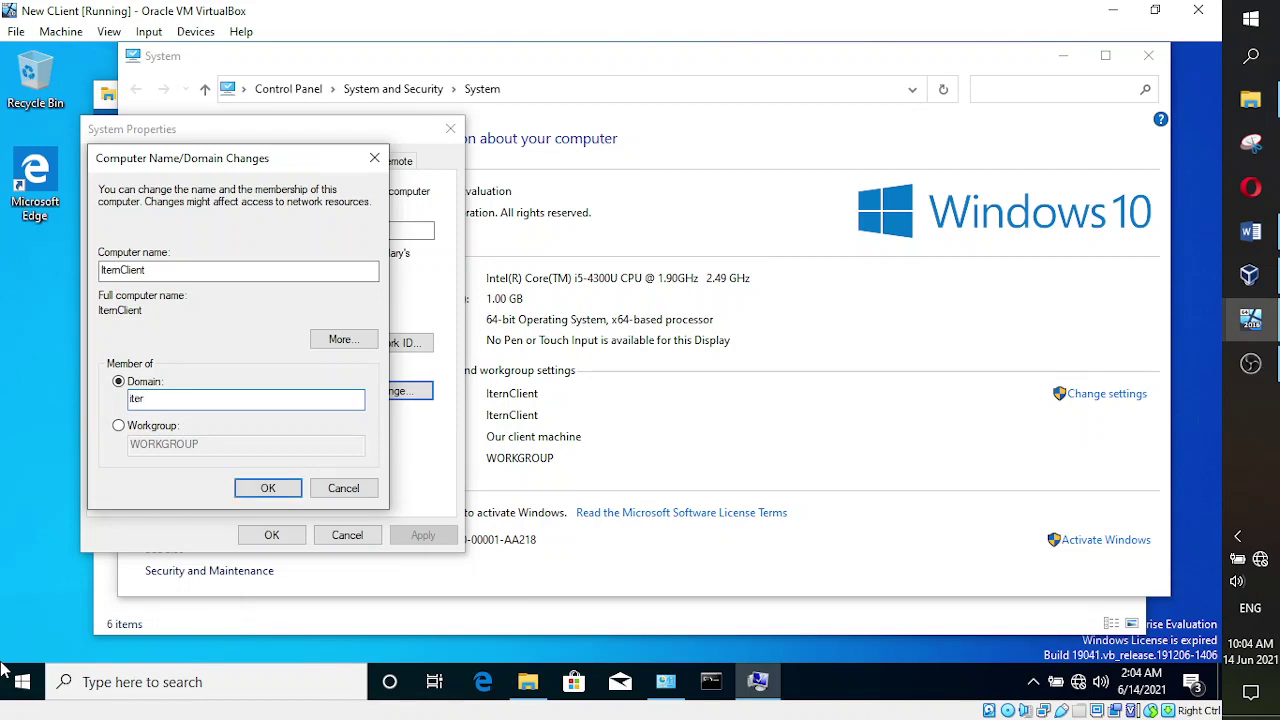
key(BackSpace)
text(m.com)
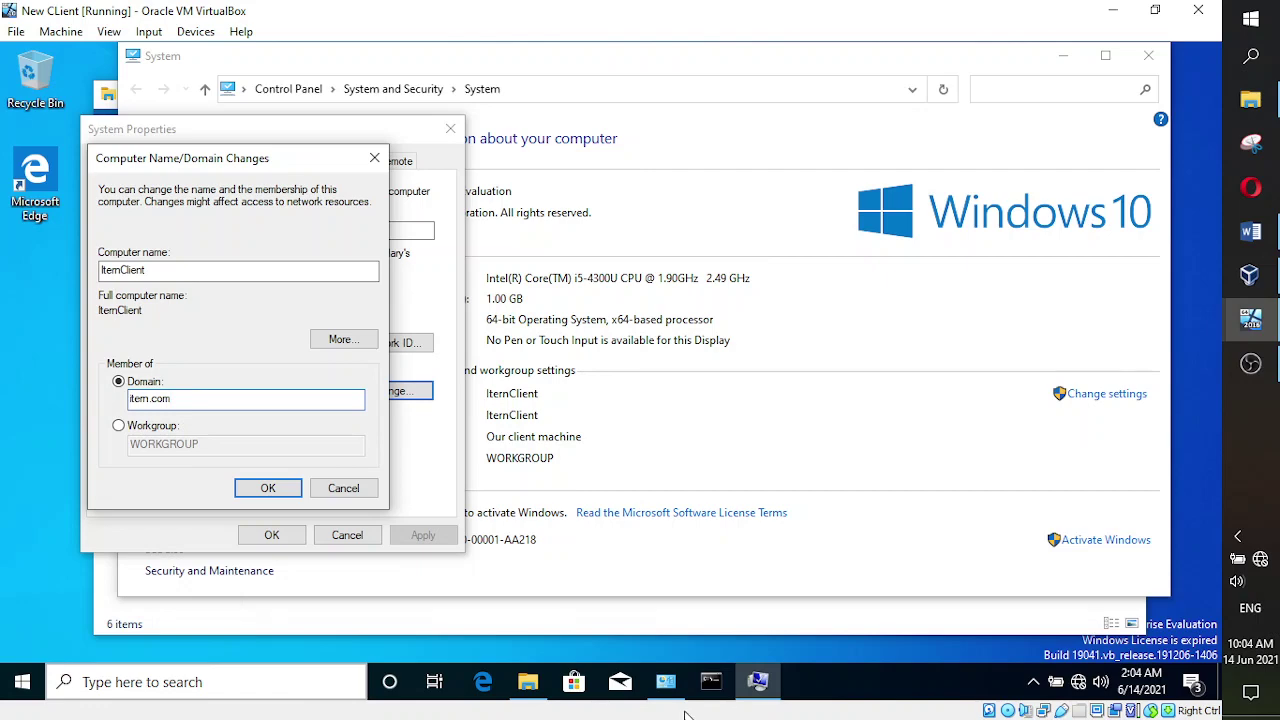
mouse_move(665, 682)
mouse_move(706, 636)
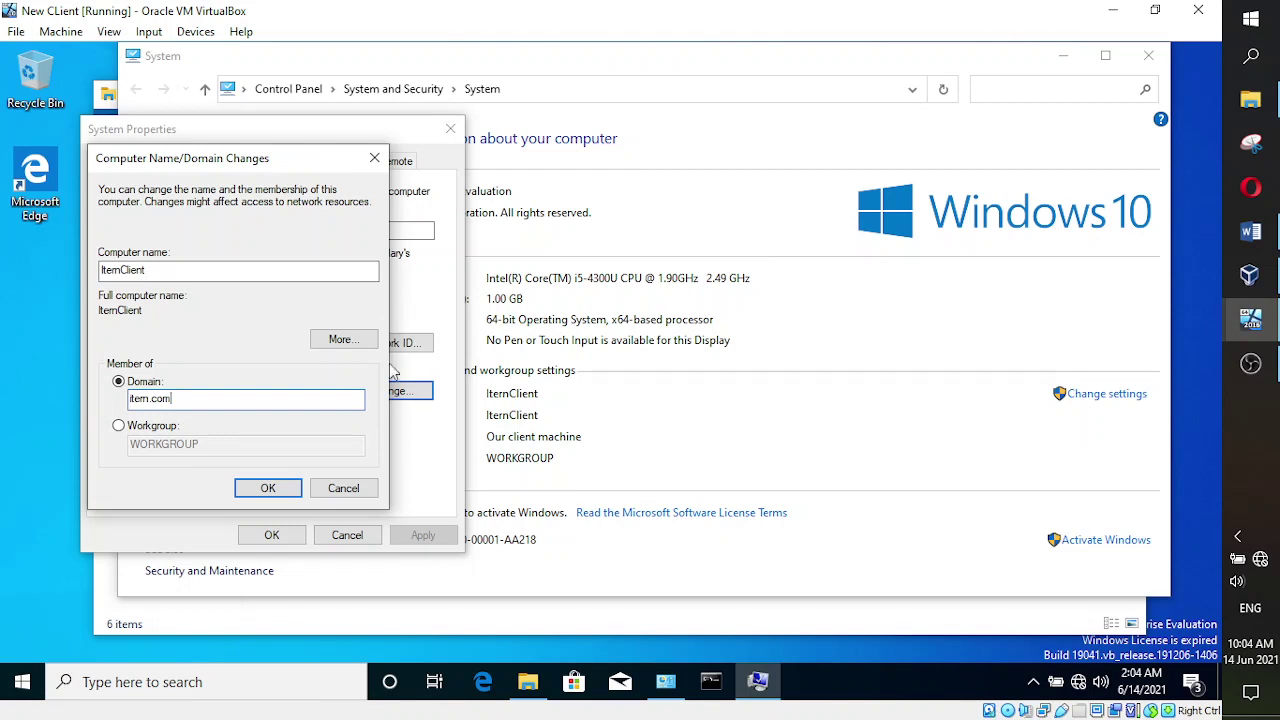
click(252, 493)
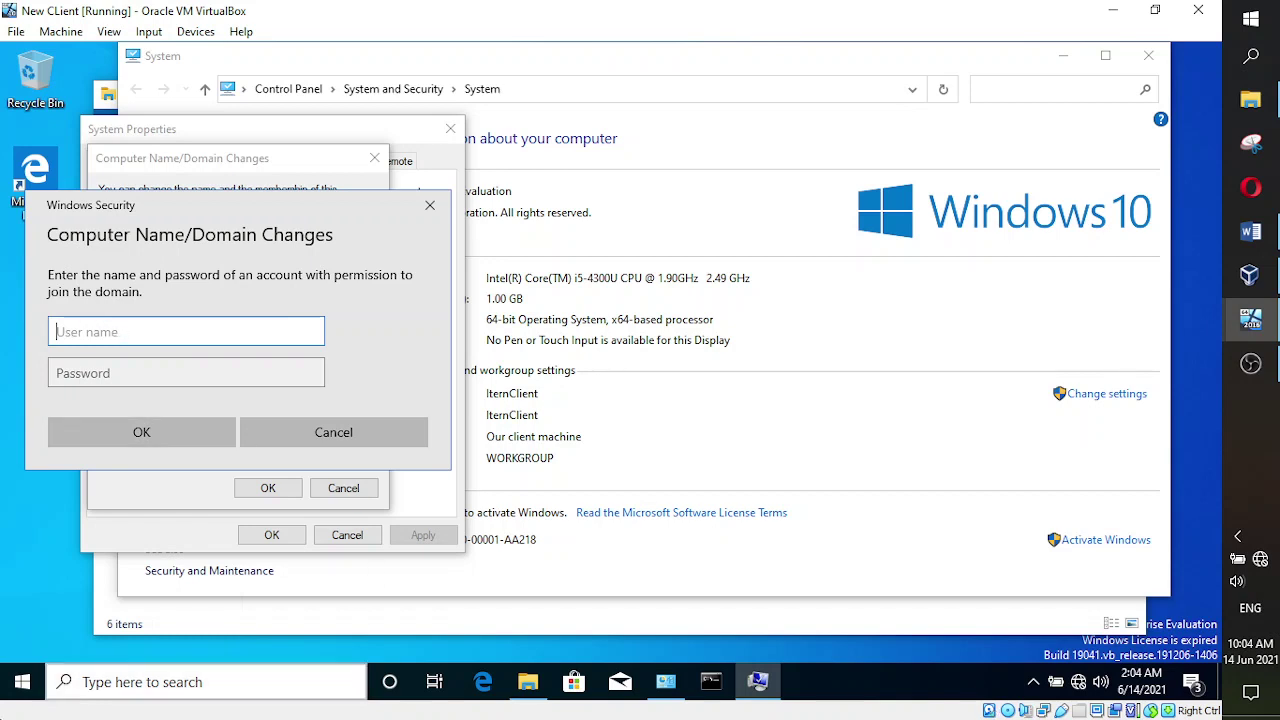
- Authorize the domain join with user name 'administrator' and the domain administrator password
text(administrator)
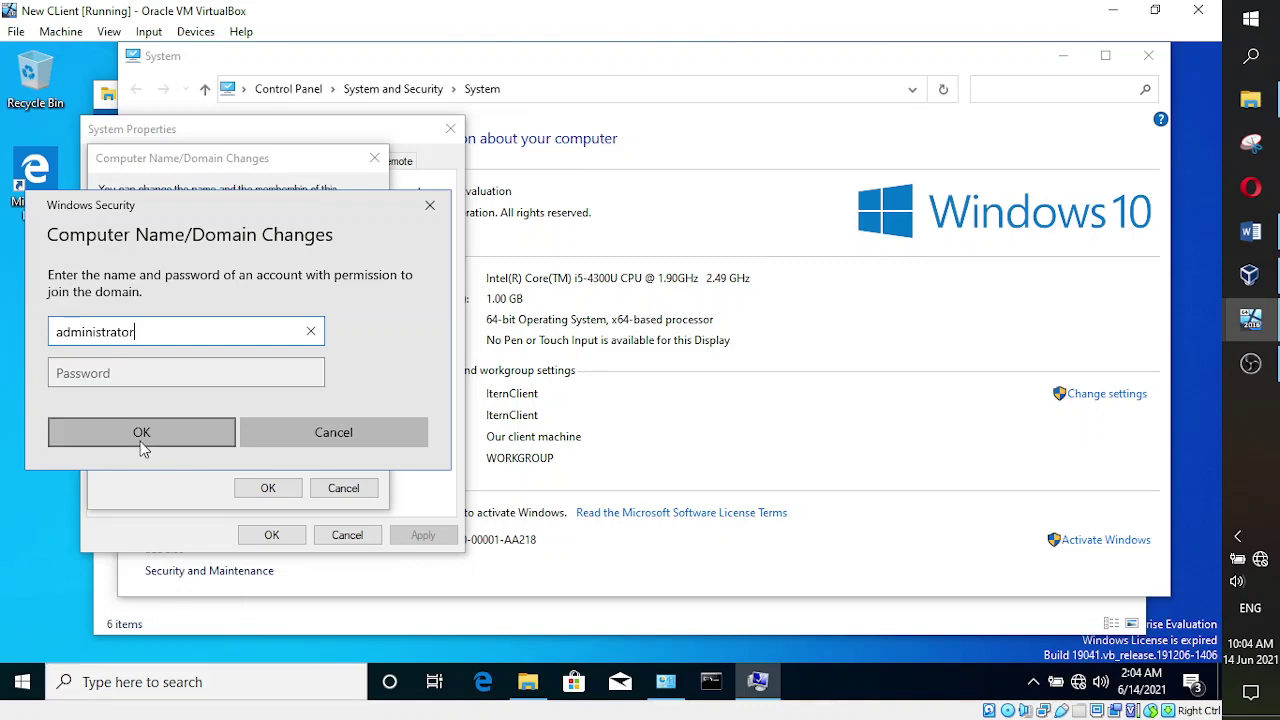
mouse_move(1268, 318)
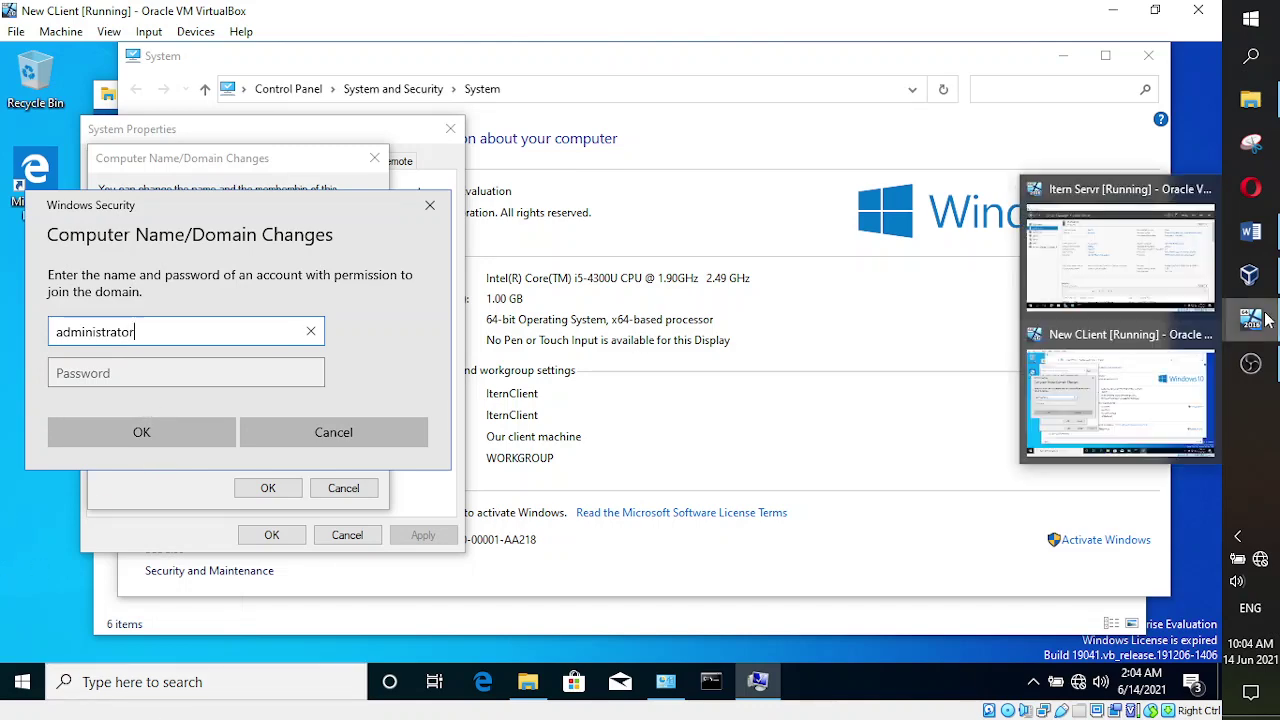
mouse_move(1160, 272)
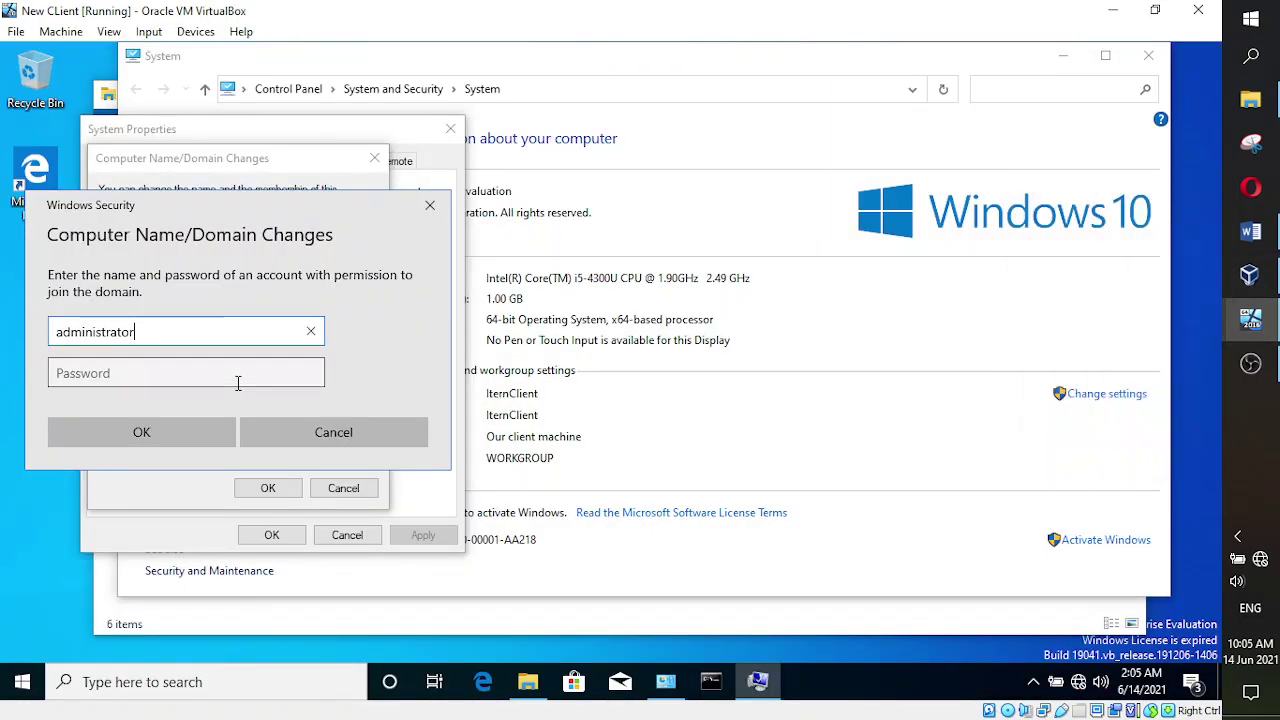
click(238, 381)
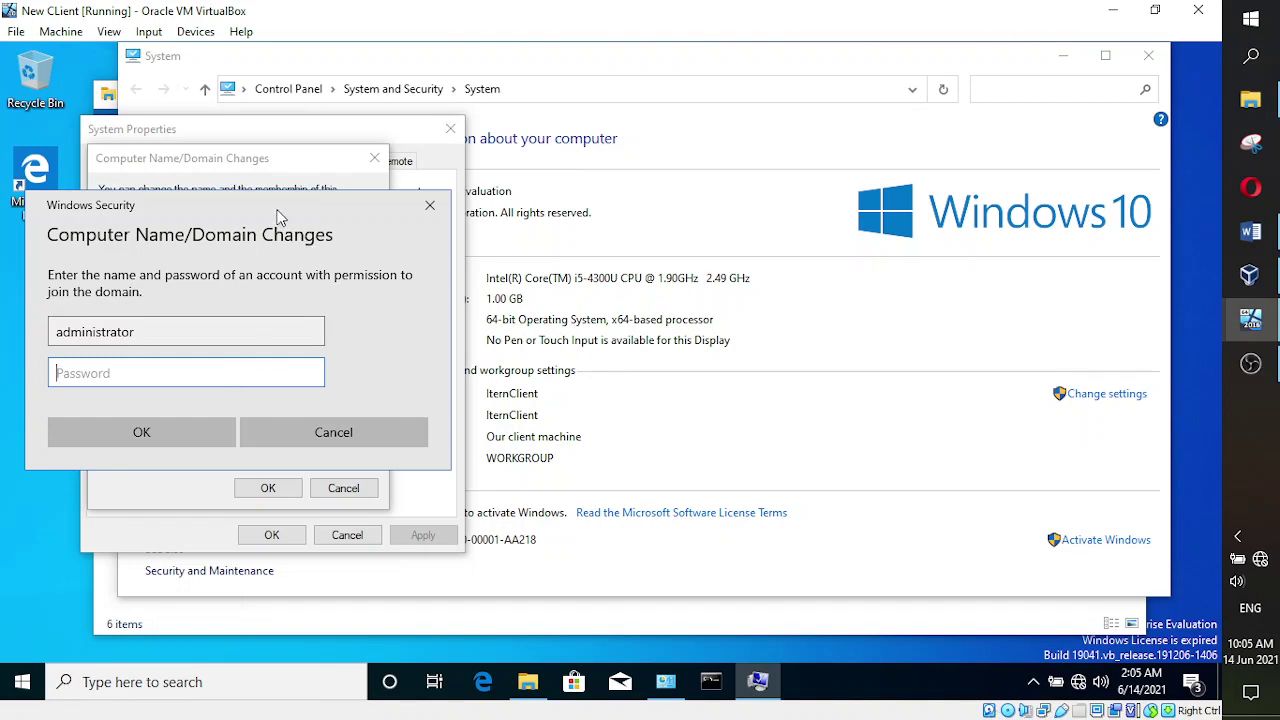
drag(276, 209, 313, 194)
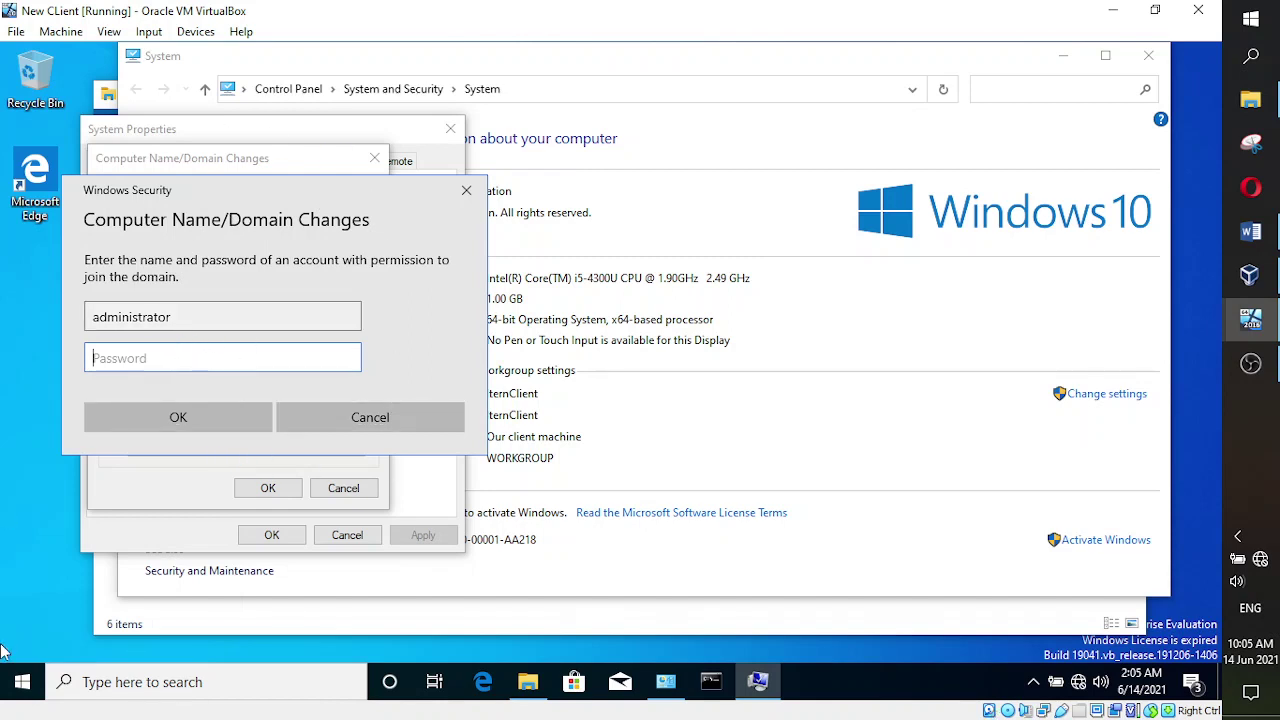
text(P)
key(BackSpace)
text(P@ssw0rd12)
click(149, 432)
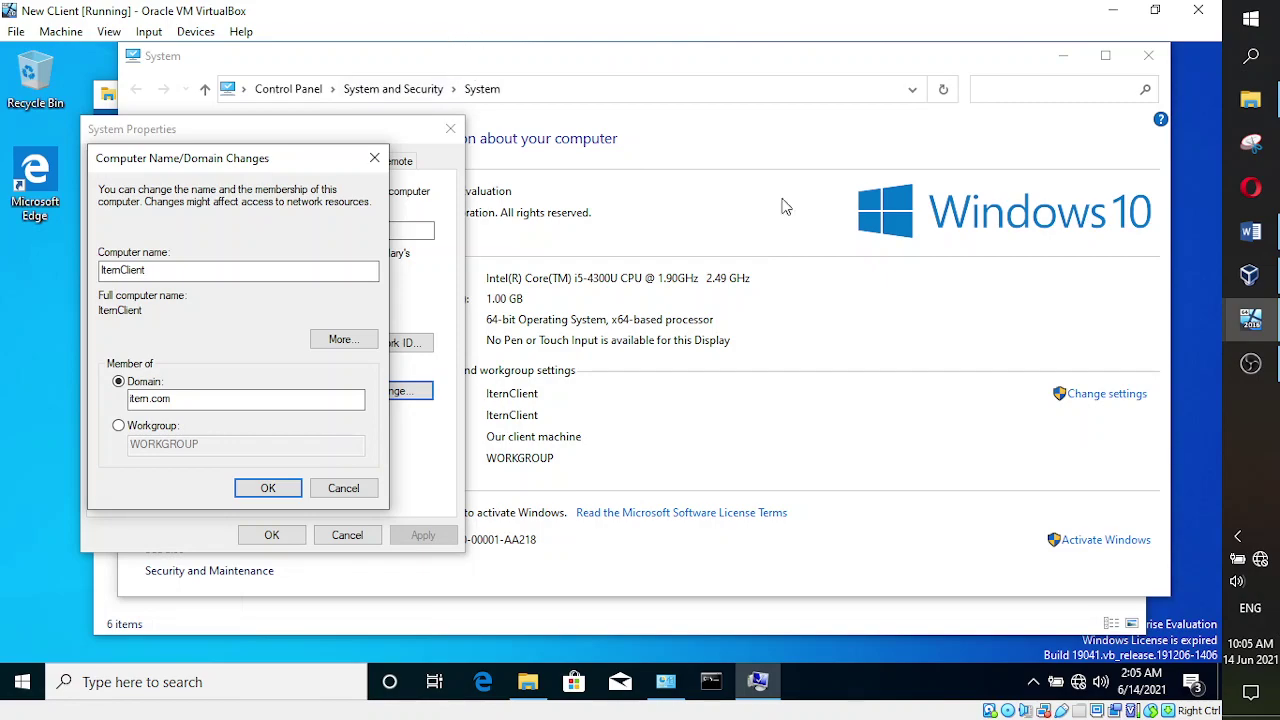
click(1251, 364)
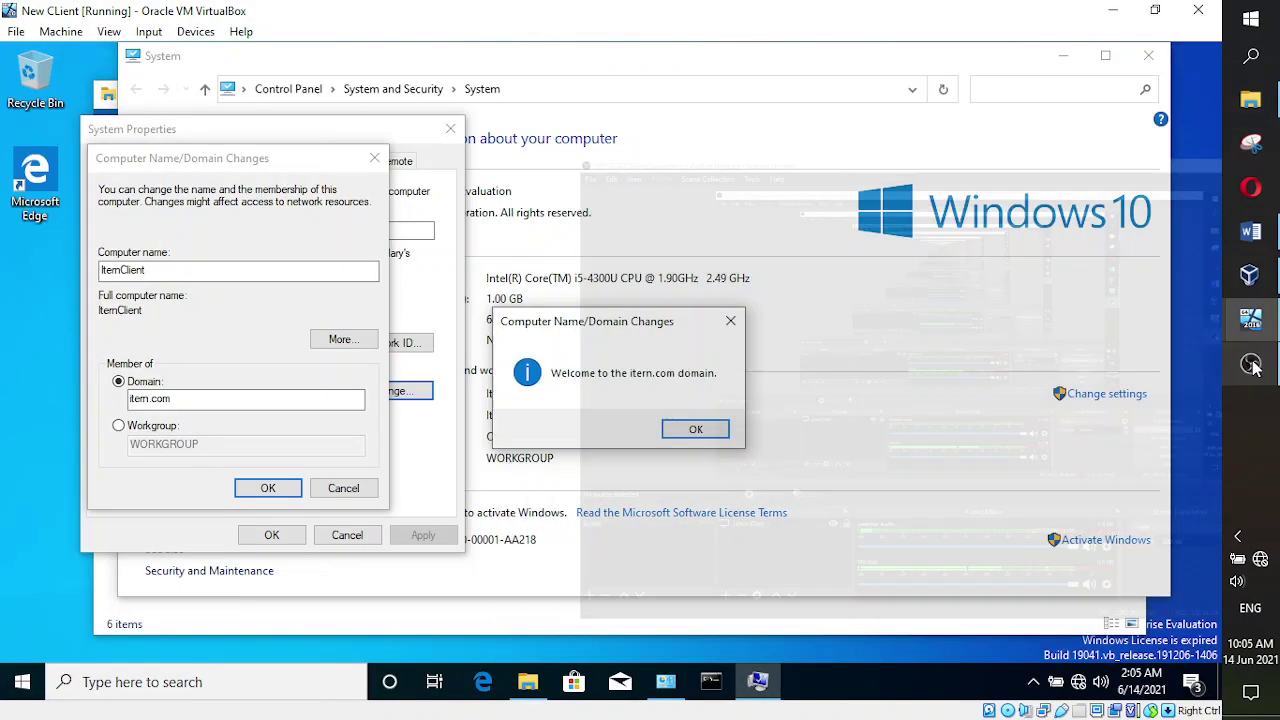
- Acknowledge the itern.com welcome and restart-required notices, then close System Properties
click(1253, 366)
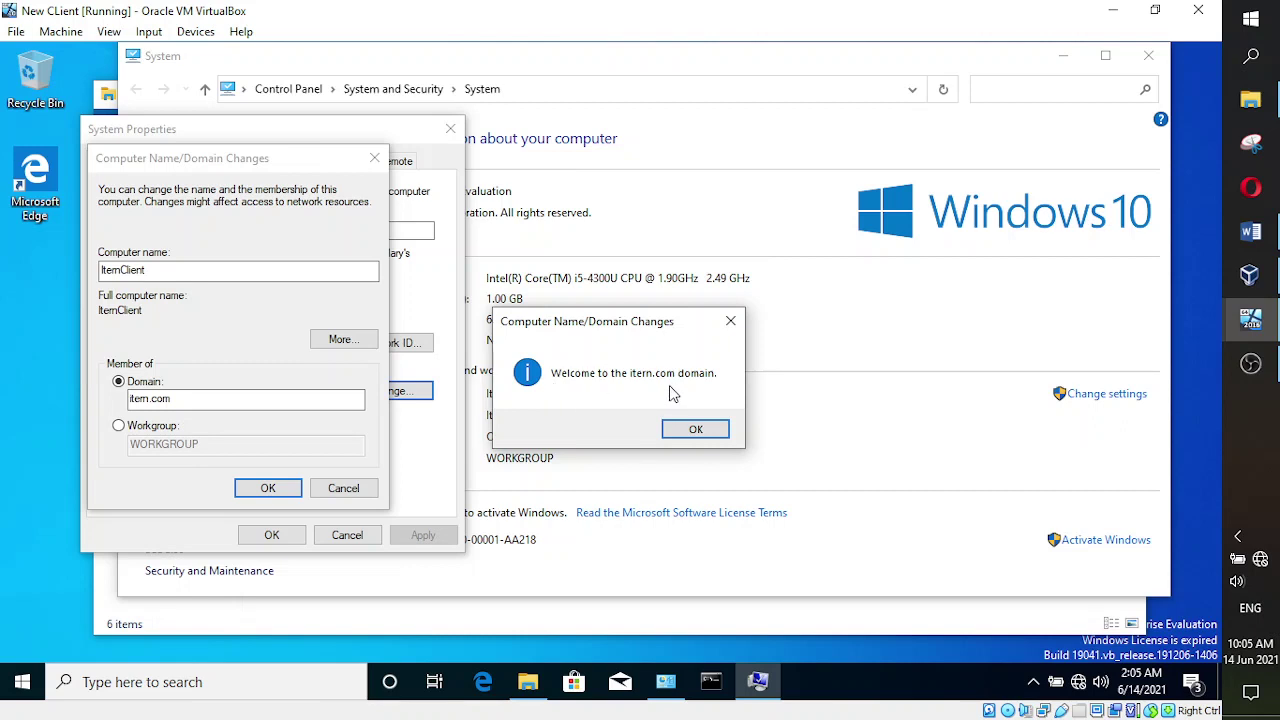
click(688, 436)
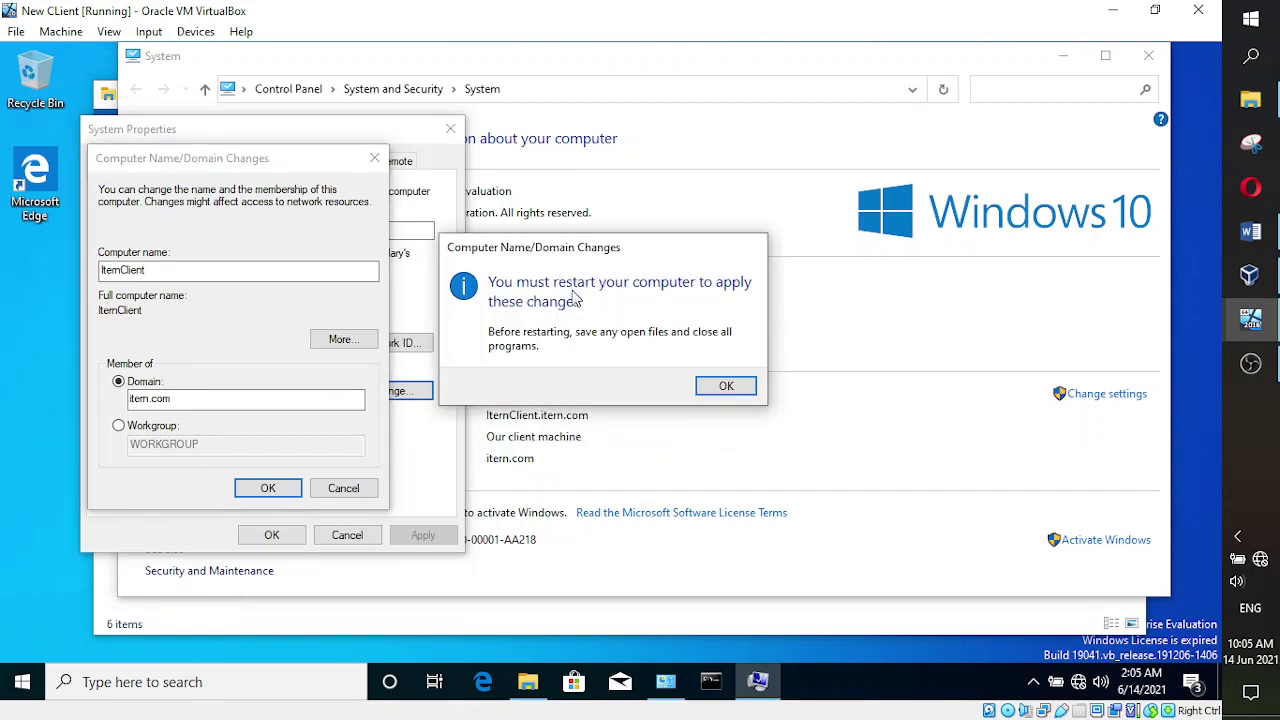
click(727, 390)
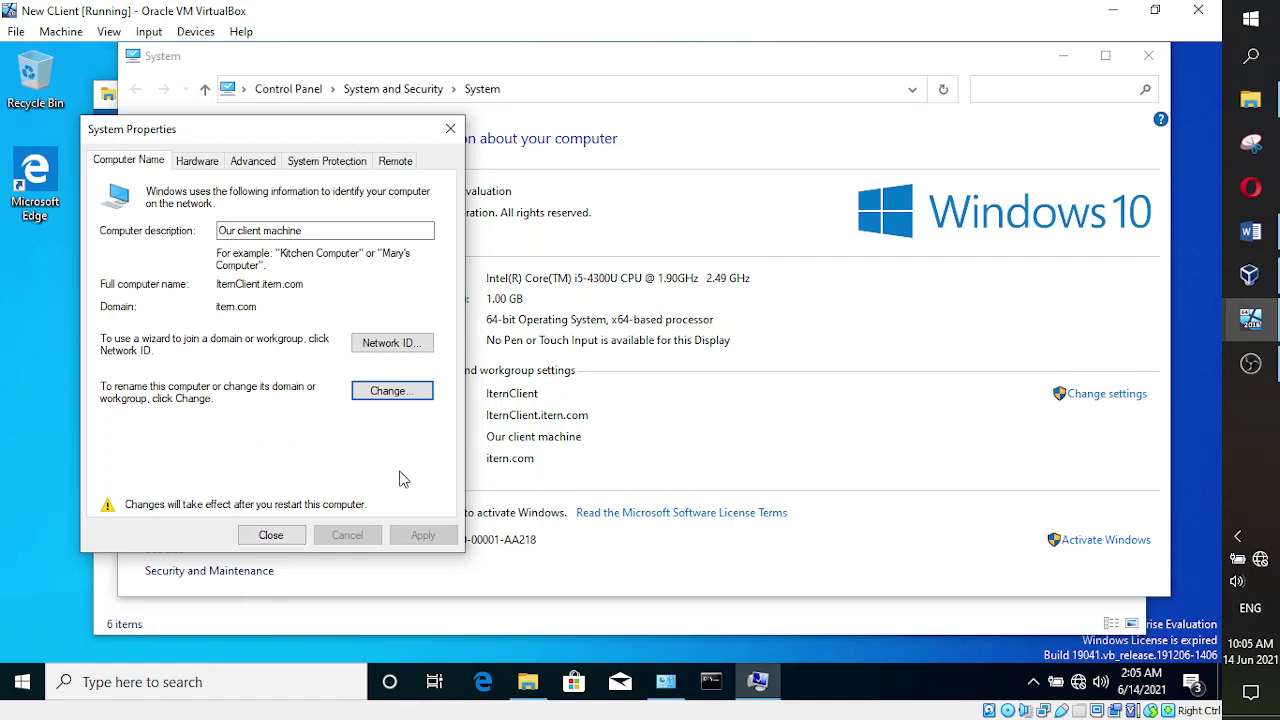
mouse_move(757, 683)
click(271, 536)
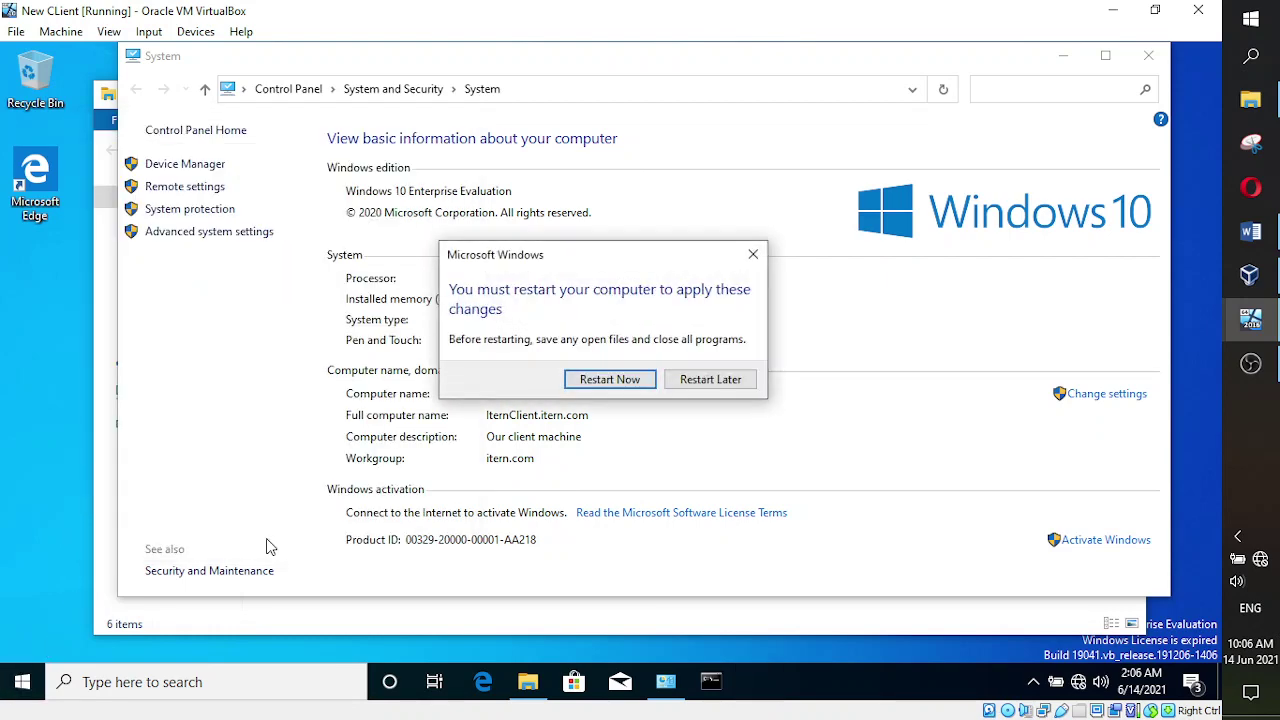
- Choose Restart Now so the client VM reboots to its Windows lock screen
click(641, 381)
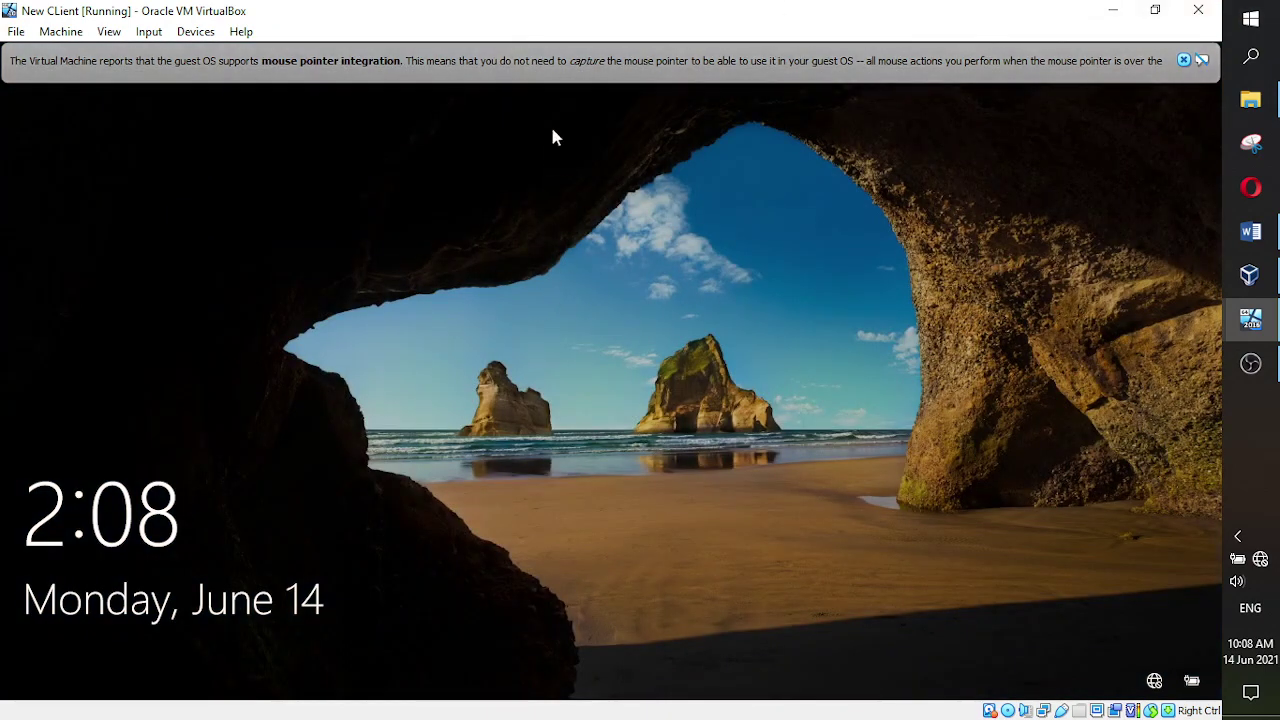
- Dismiss the client VM's lock screen to reach the sign-in page
click(151, 33)
mouse_move(171, 58)
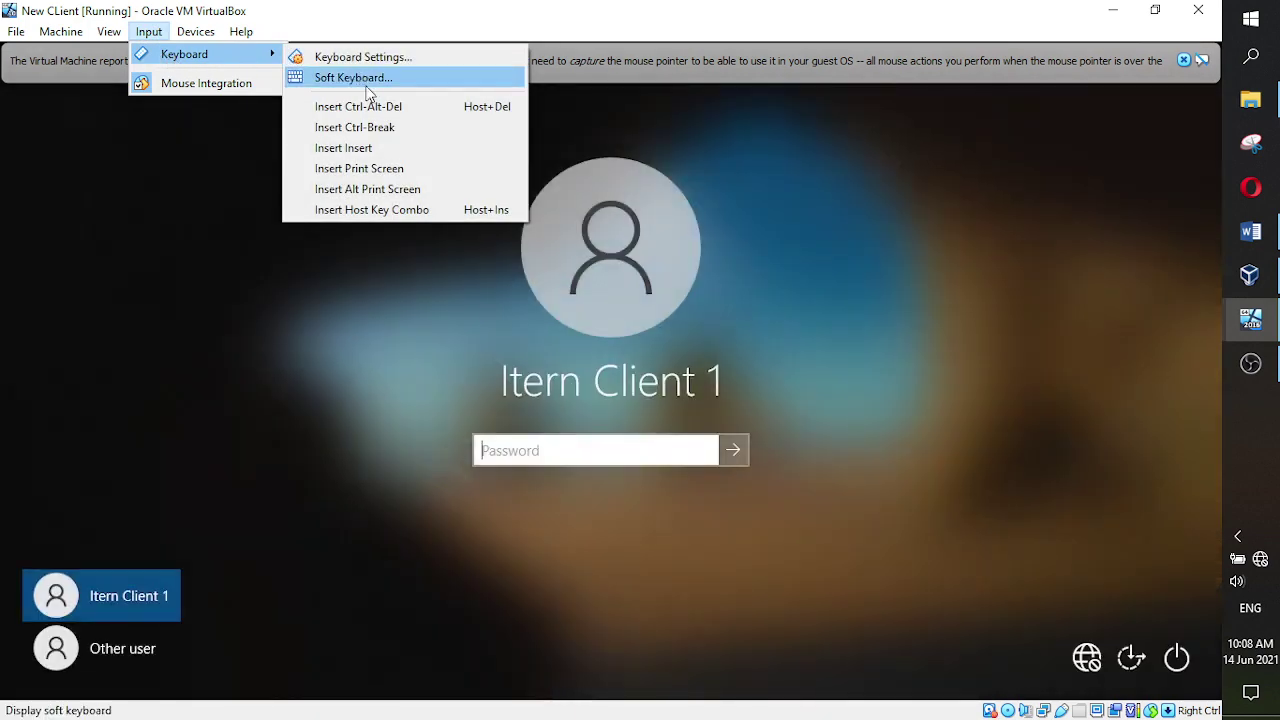
click(854, 180)
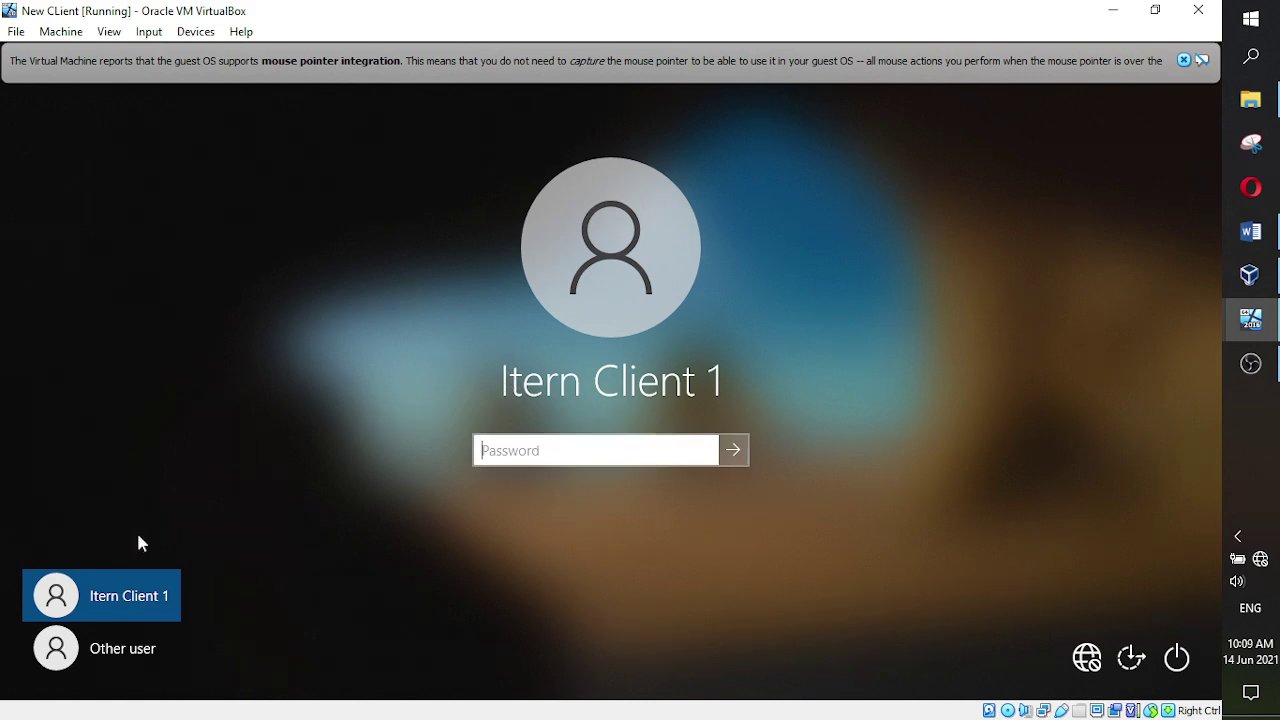
- Choose Other user and view the help on signing in to another domain
click(116, 654)
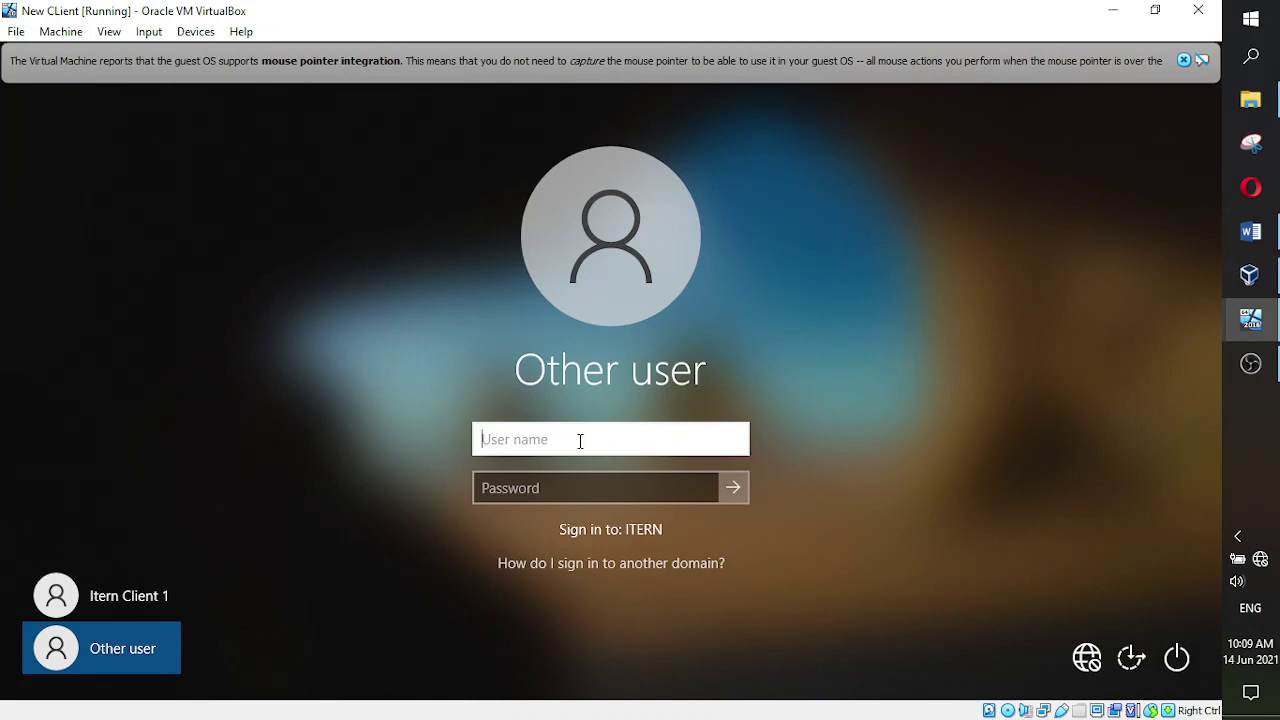
click(651, 566)
scroll(745, 568, down, 1)
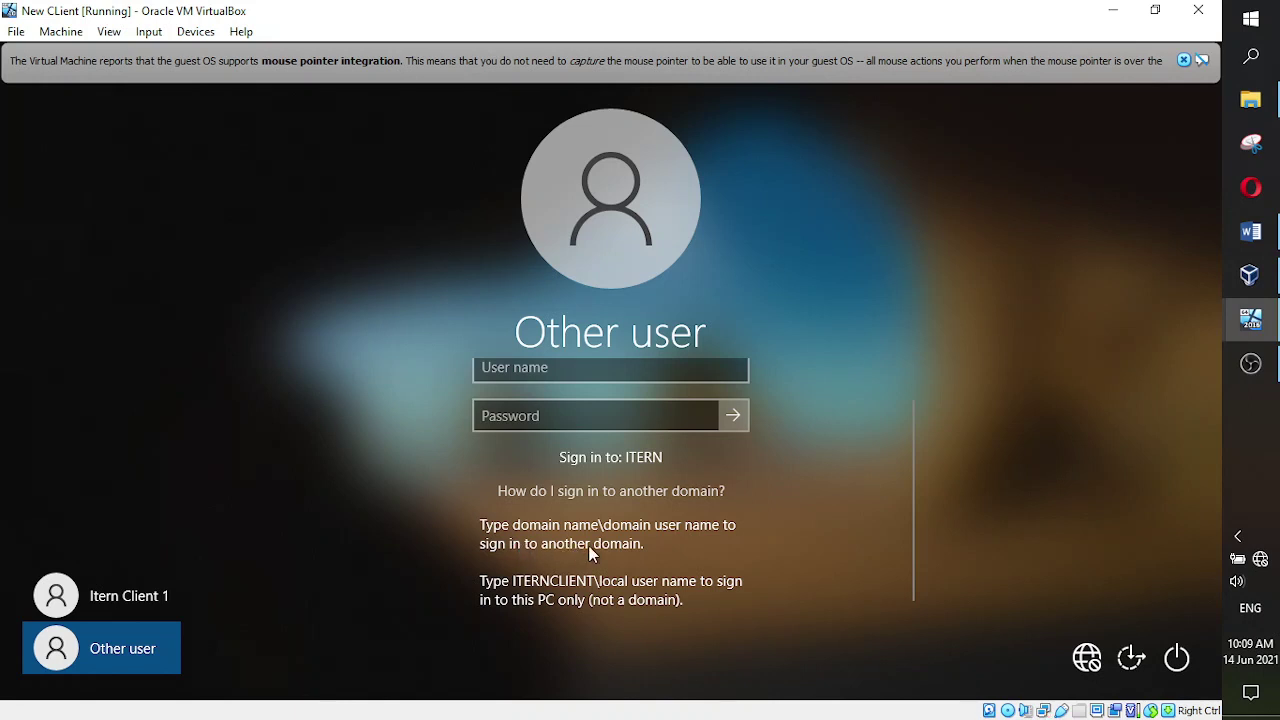
click(661, 401)
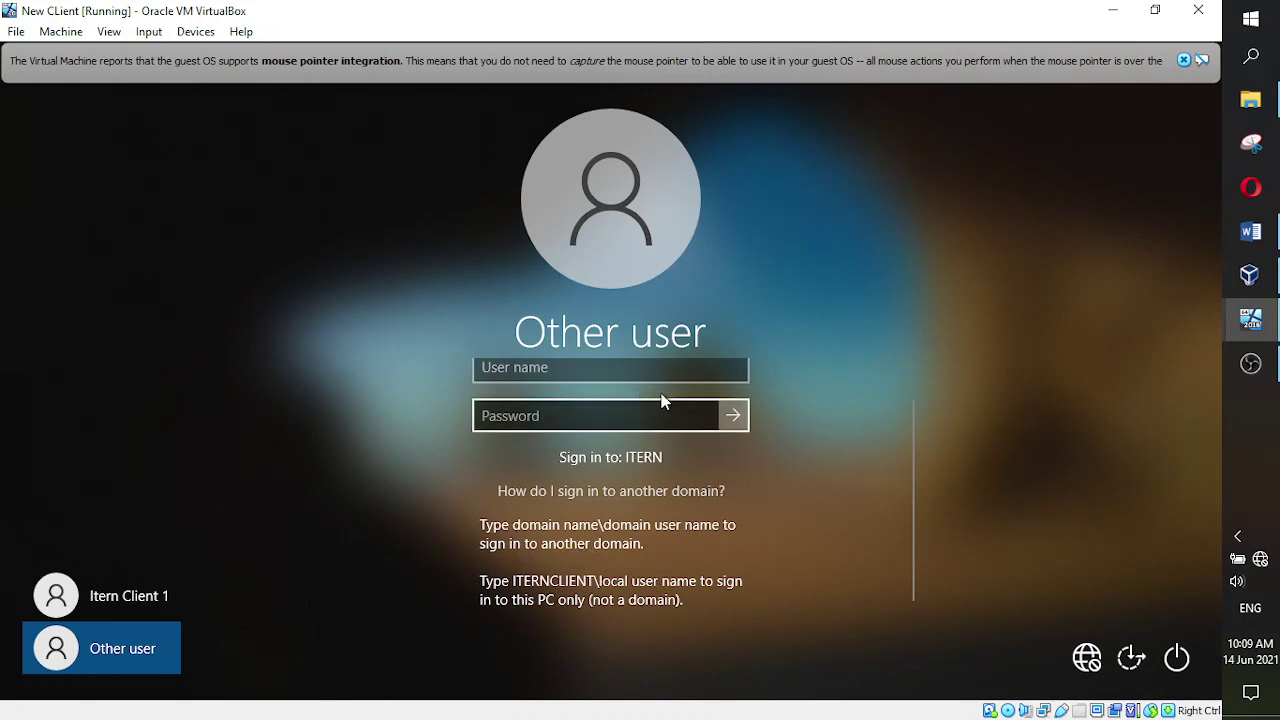
- Enter user name itern\administrator and the domain administrator password
click(589, 372)
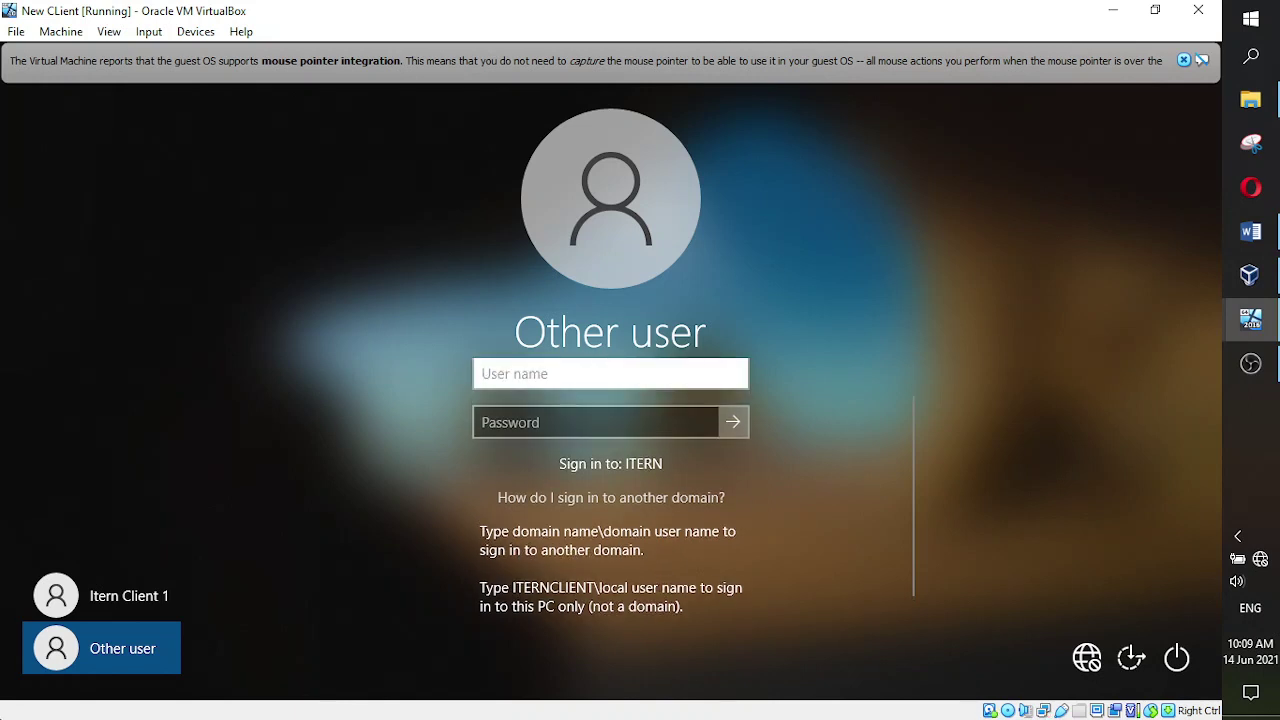
text(itern)
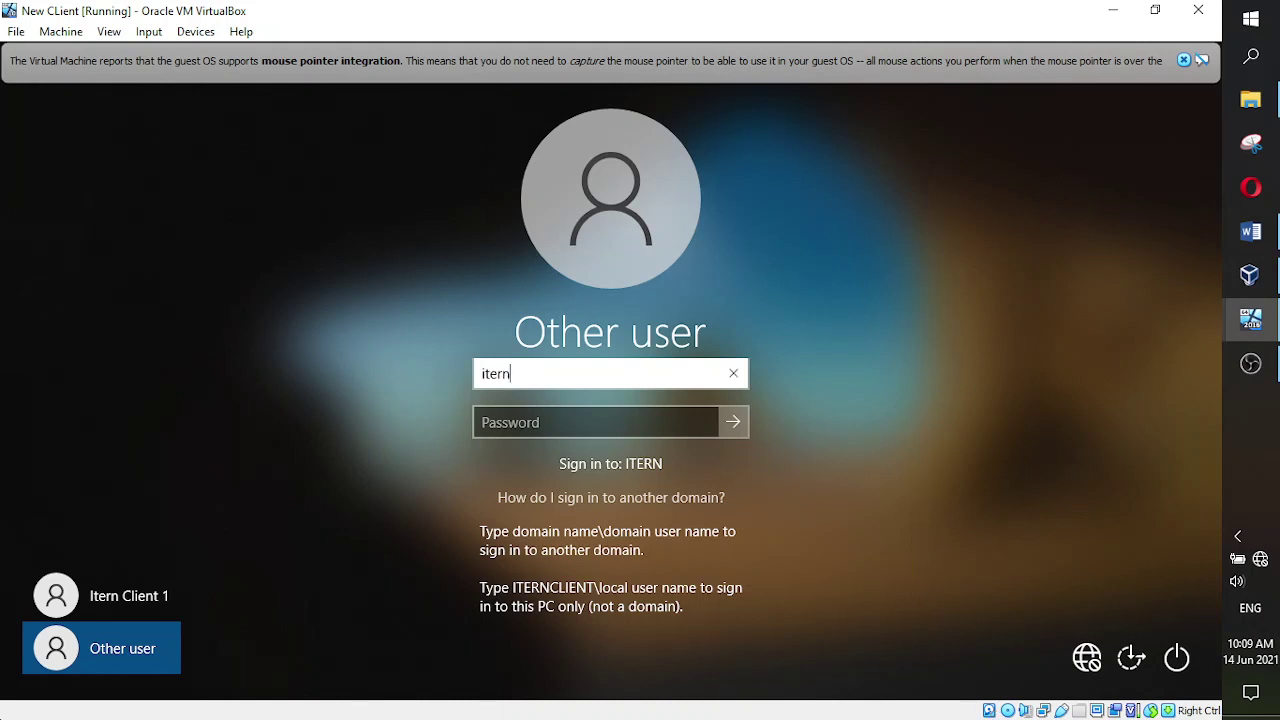
text(\)
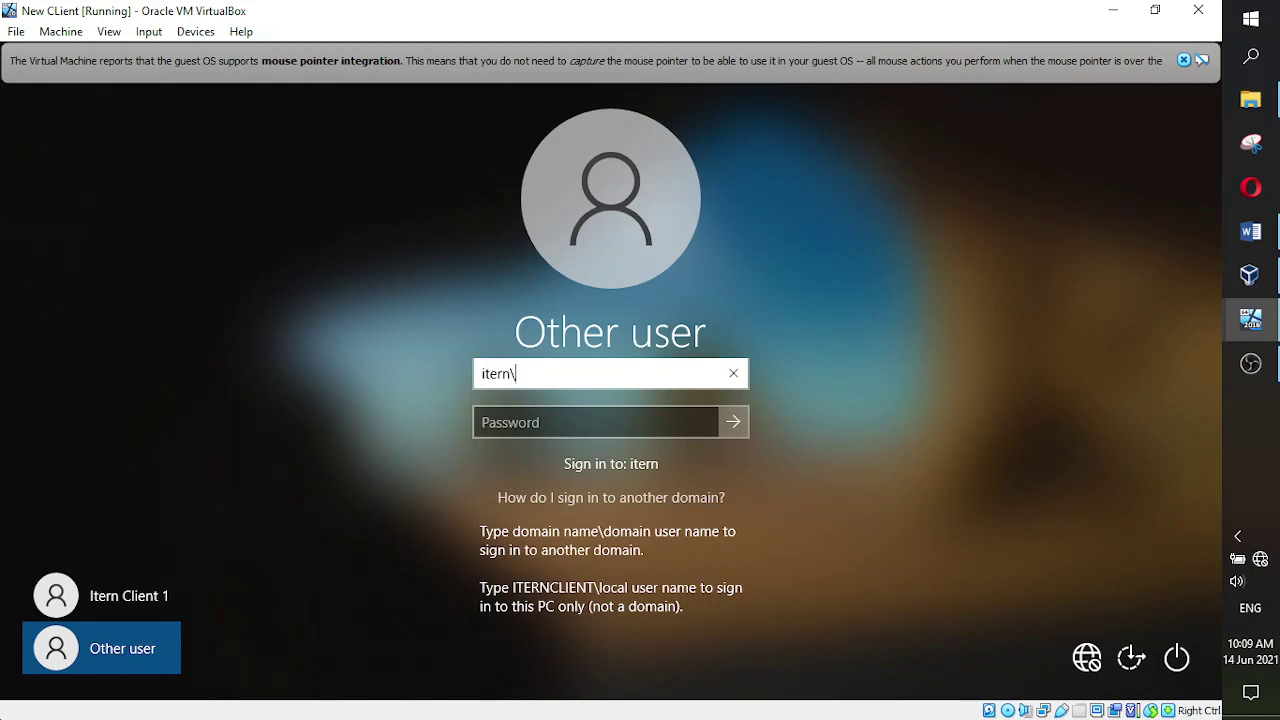
text(administrator)
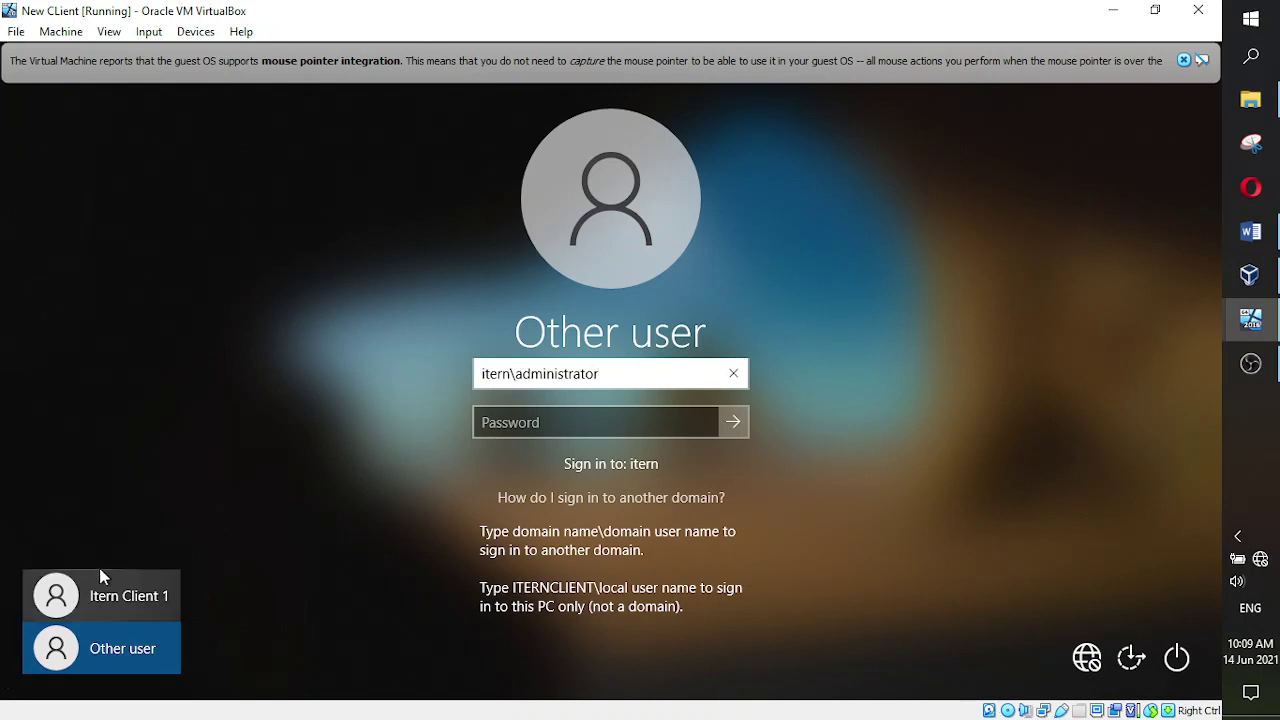
click(546, 423)
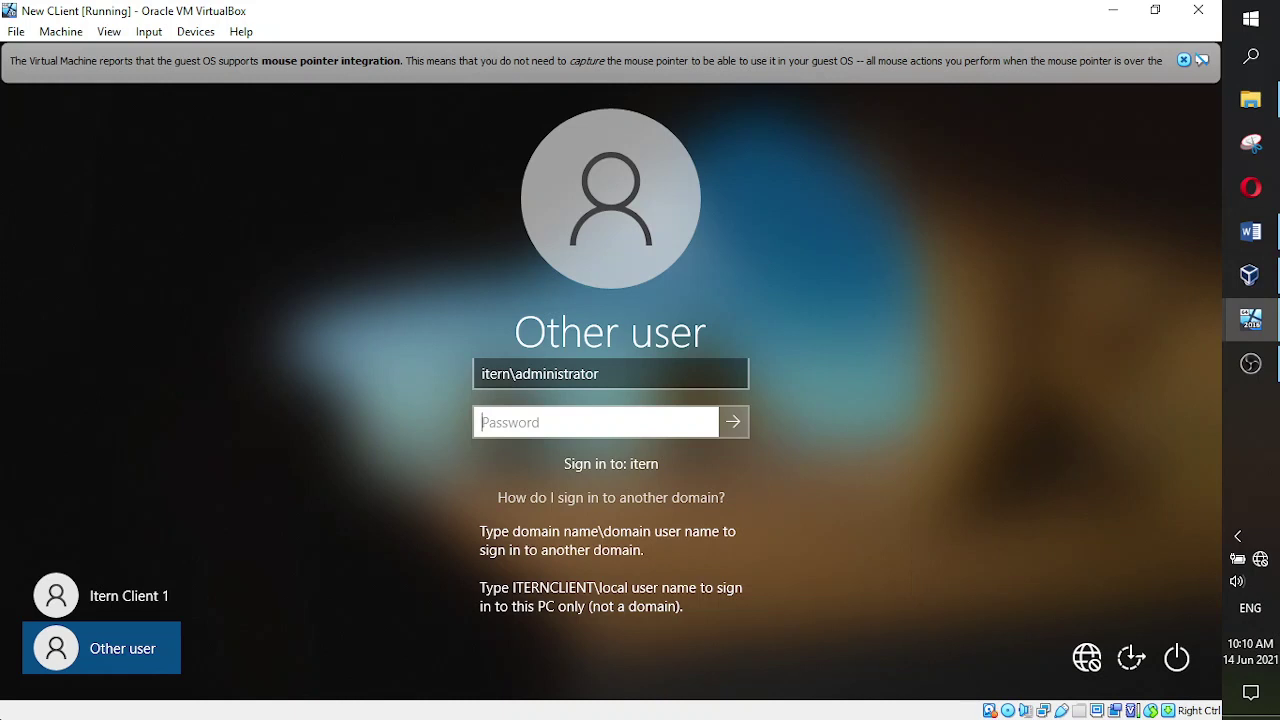
text(***********)
- Submit the itern\administrator sign-in and let the client VM finish first-logon preparation
key(Return)
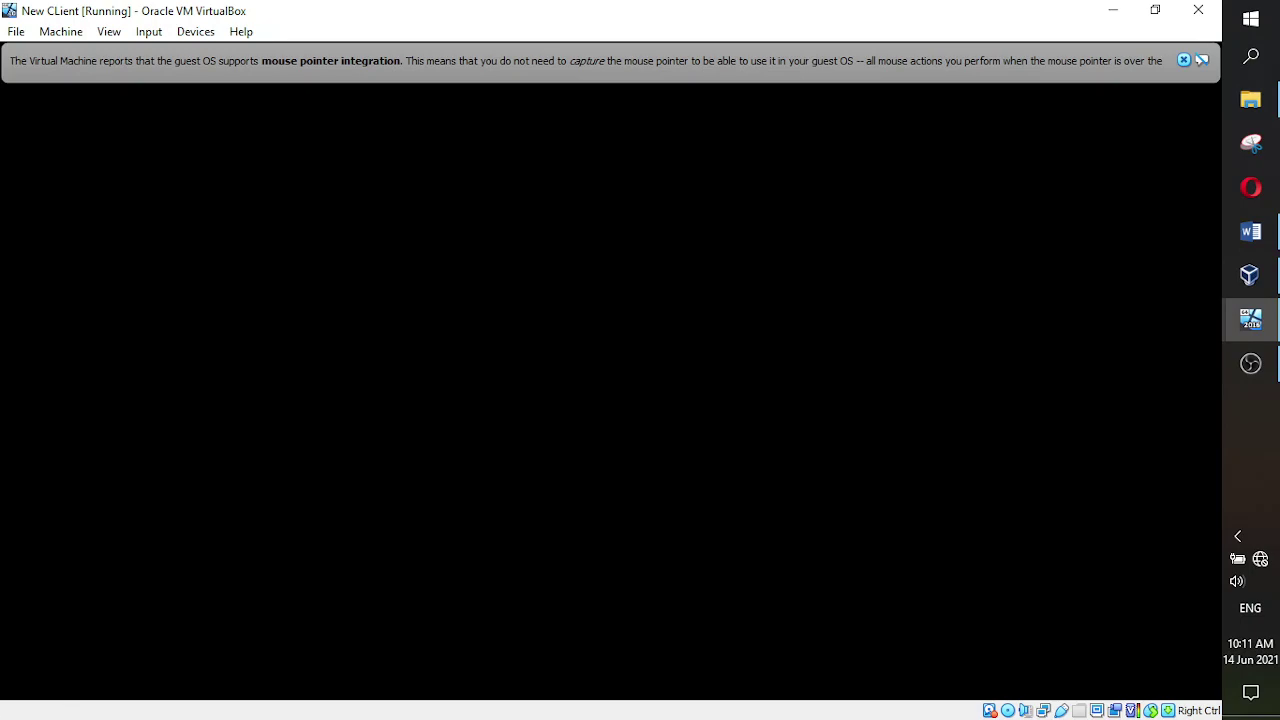
click(1251, 364)
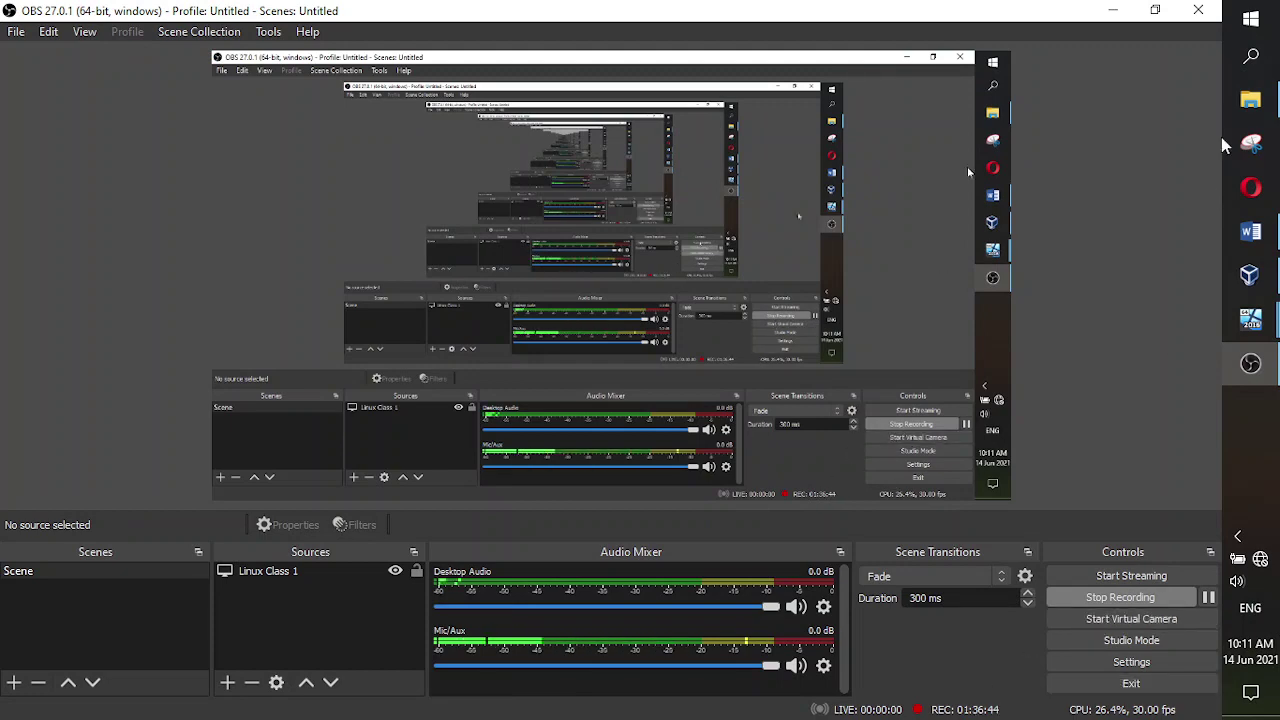
click(1113, 10)
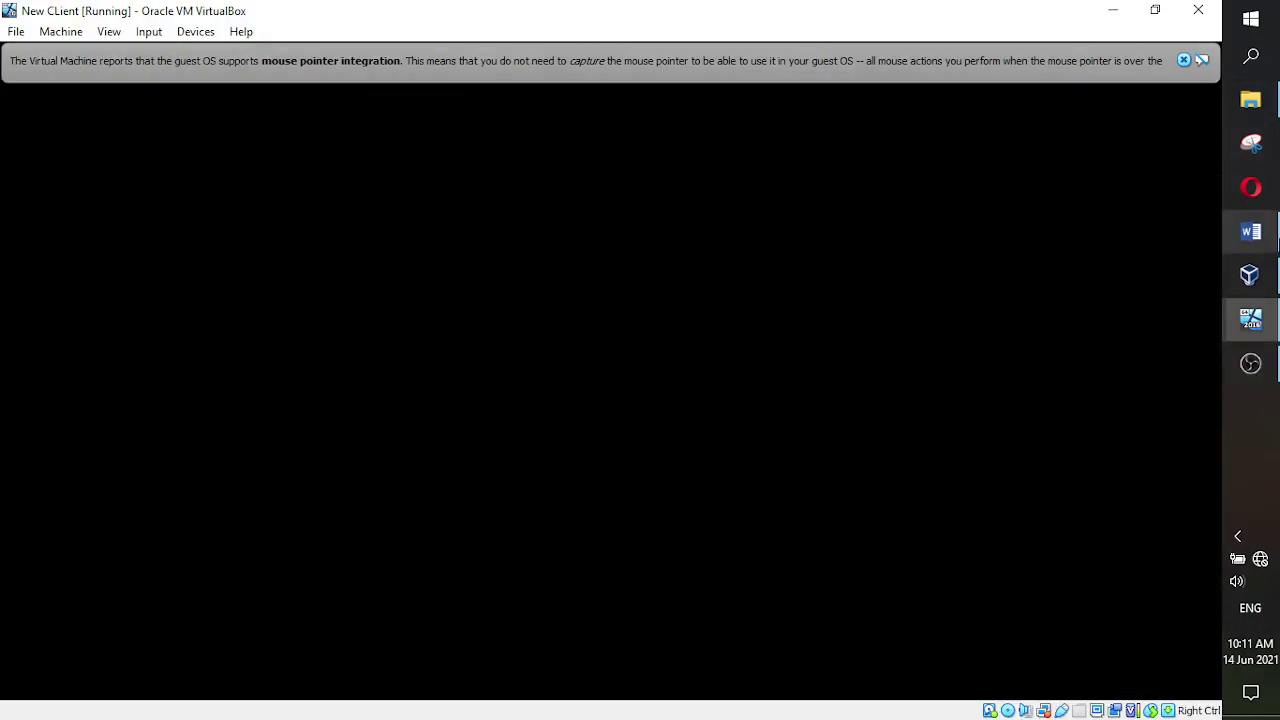
mouse_move(1251, 231)
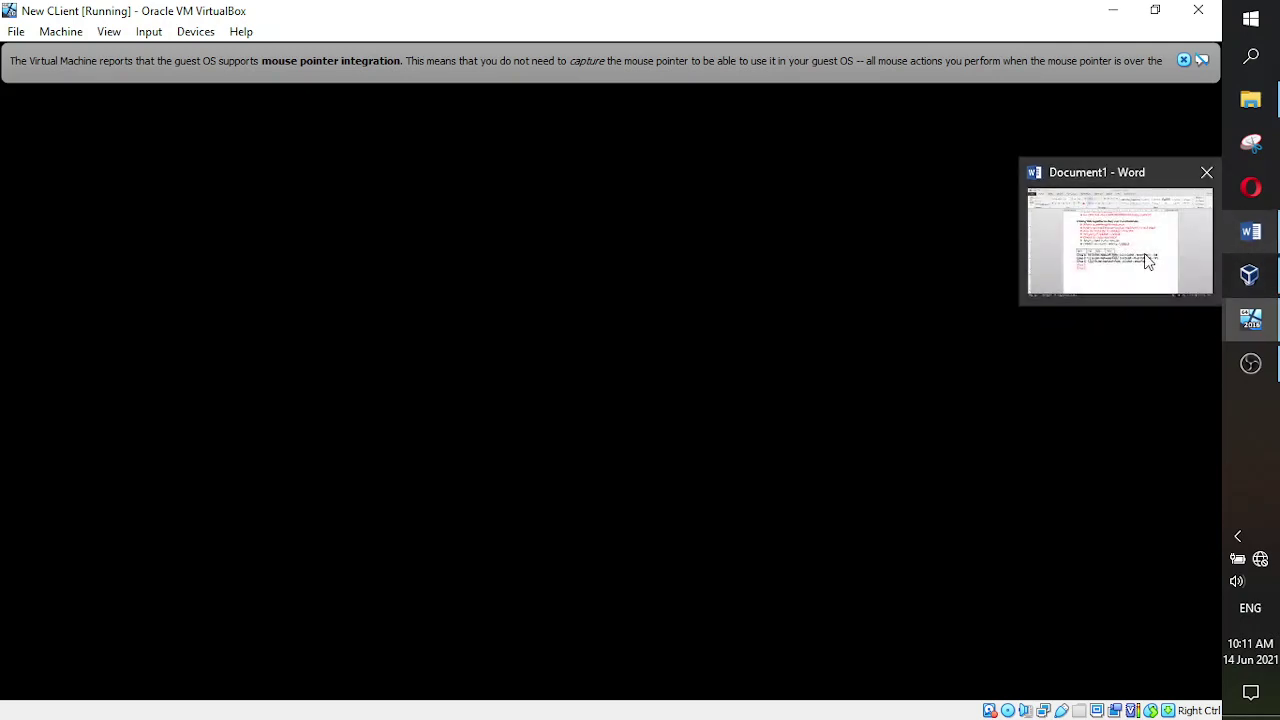
- Delete the octet table and Class A–E lines in the Word notes, then select the Create new users name
click(1120, 242)
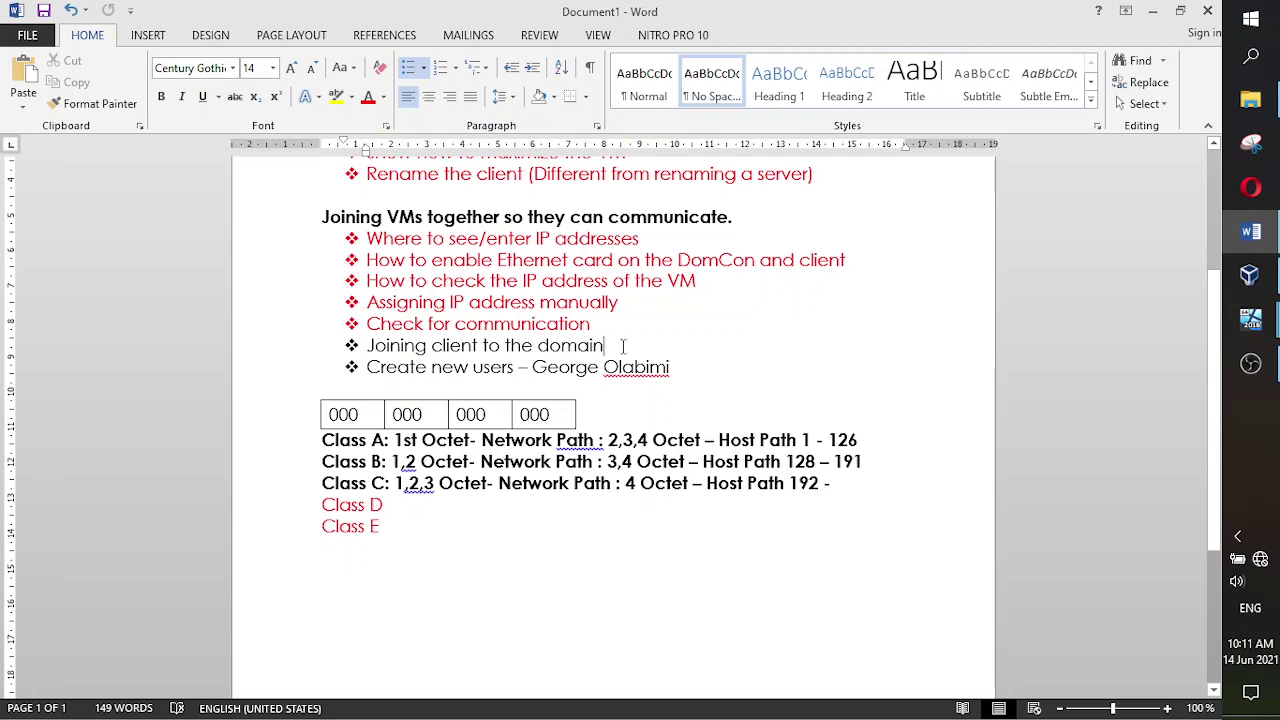
drag(622, 345, 366, 346)
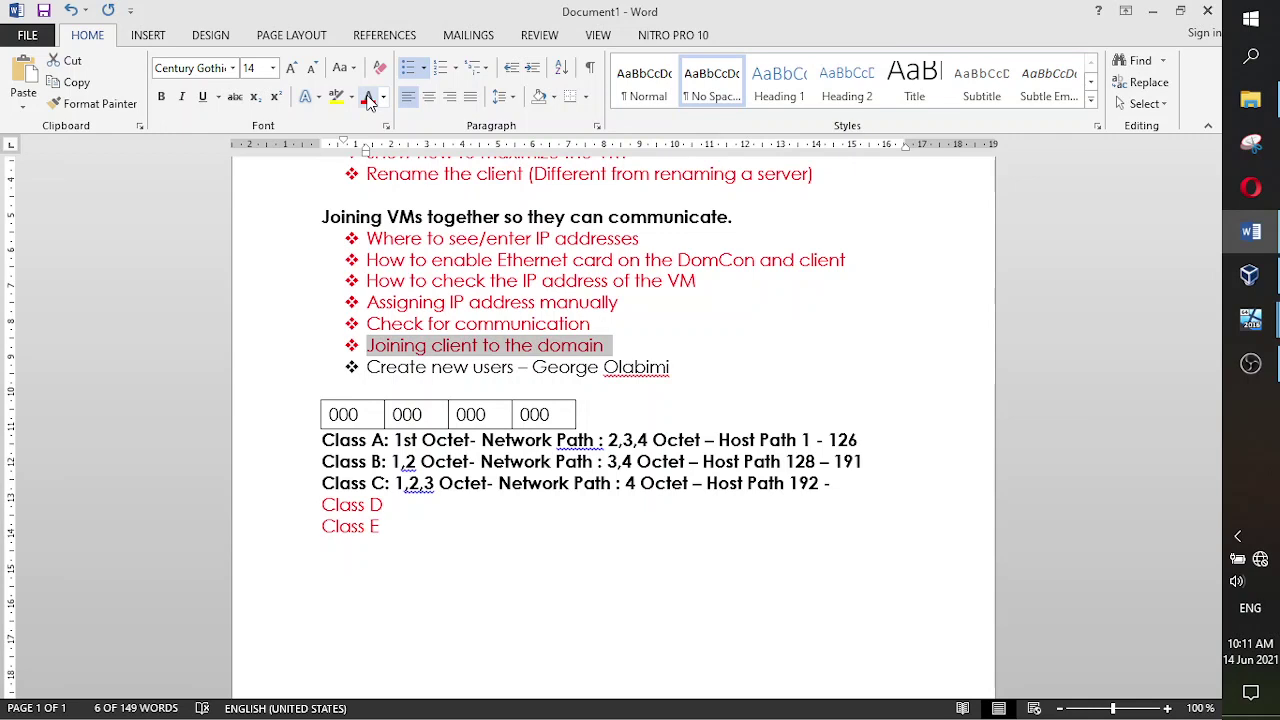
click(853, 462)
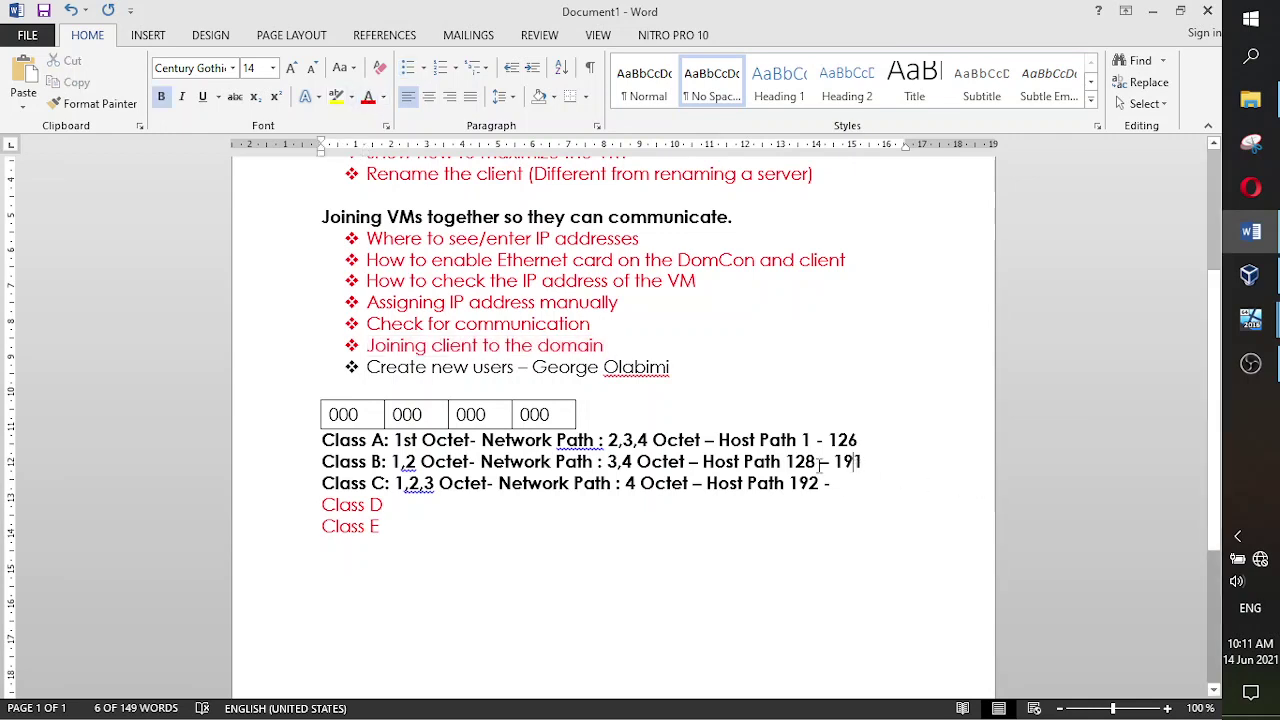
drag(388, 530, 289, 412)
key(Delete)
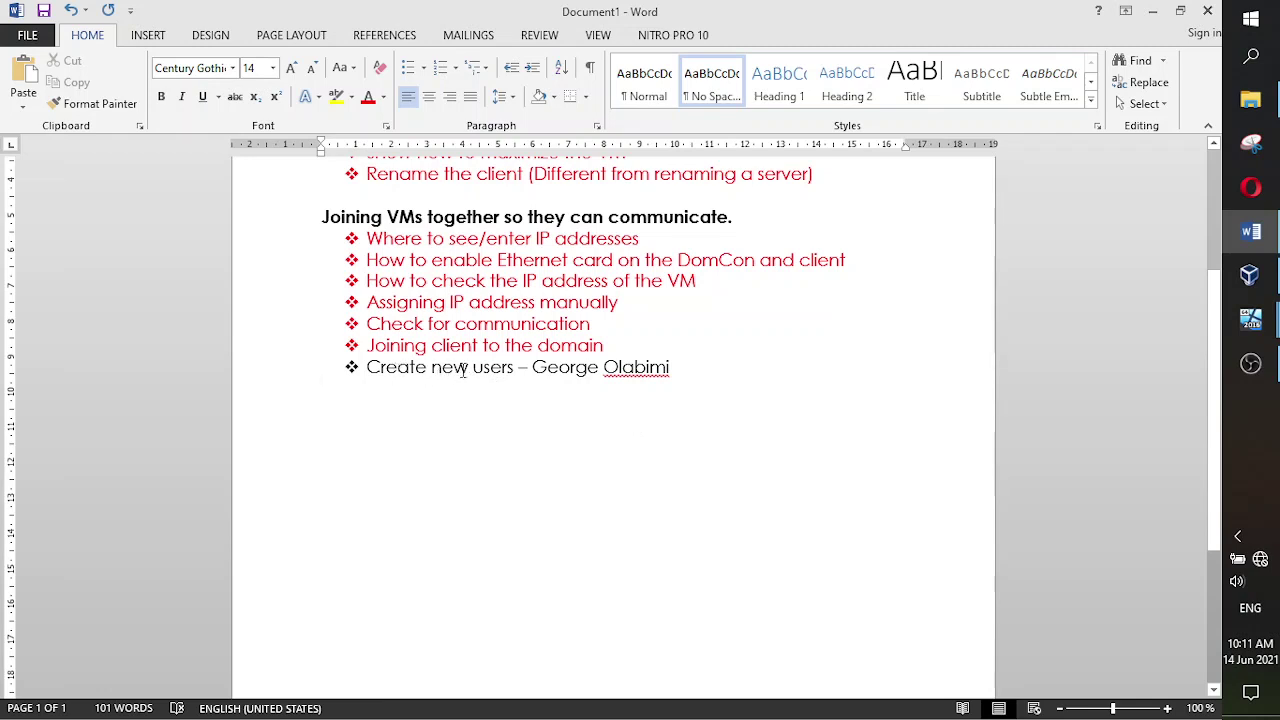
click(670, 367)
drag(672, 367, 531, 367)
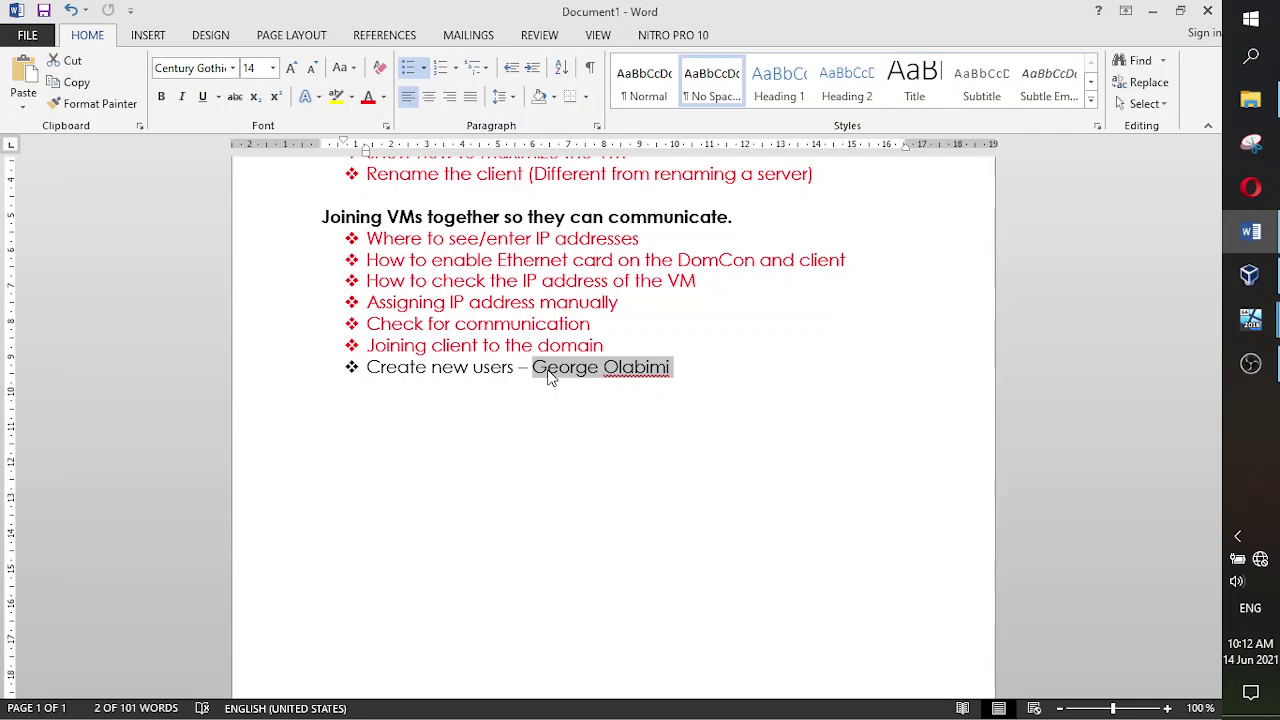
- Bring up the New CLient VM and pause the OBS recording while its Windows 10 desktop loads
click(1255, 328)
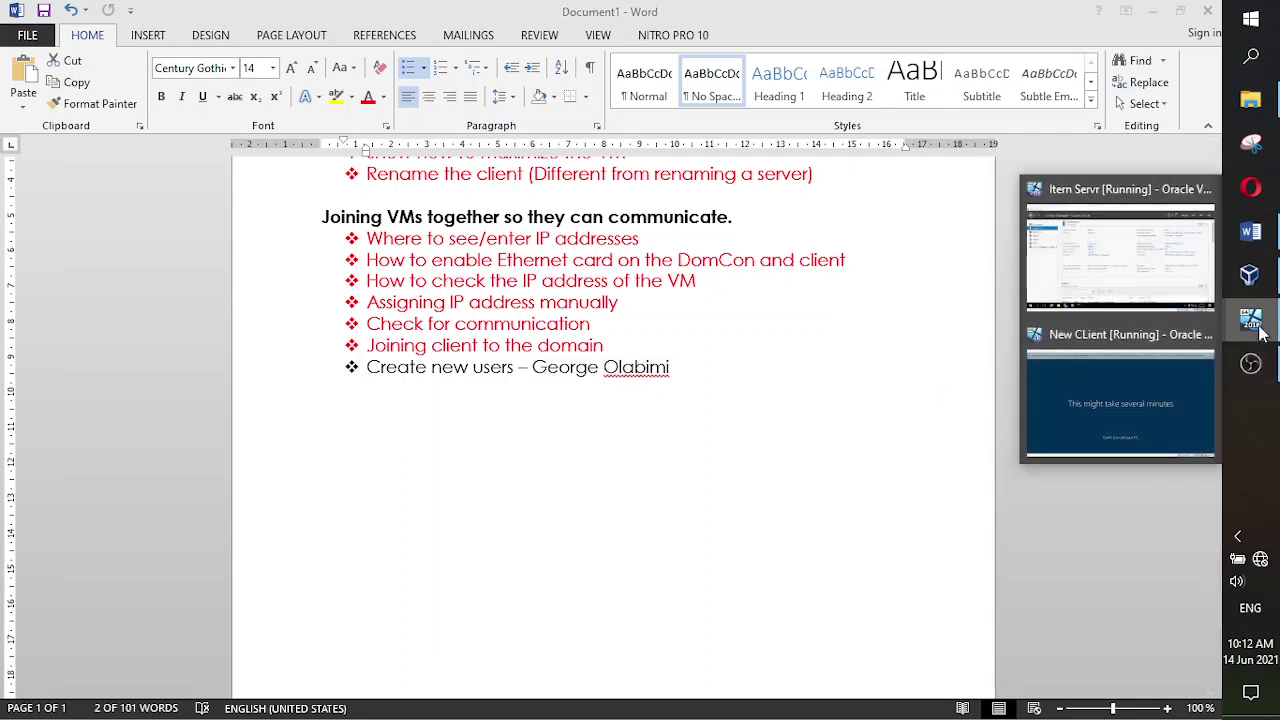
click(1185, 383)
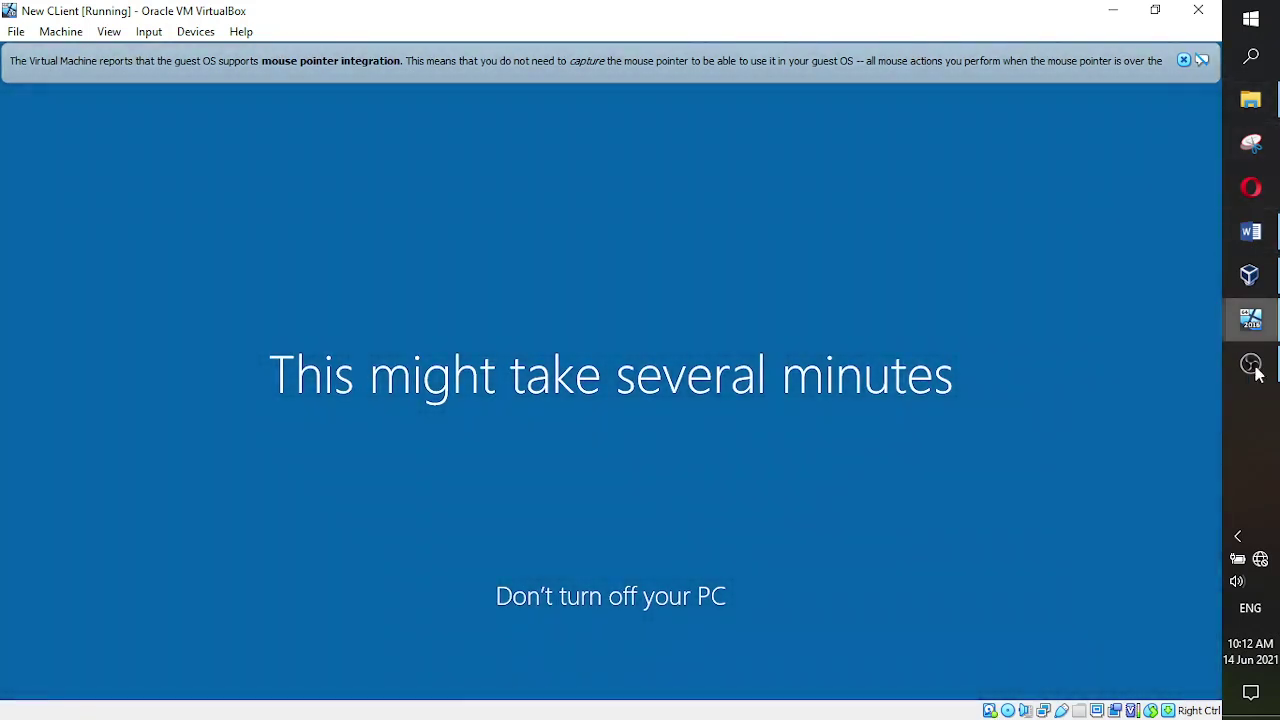
mouse_move(1241, 385)
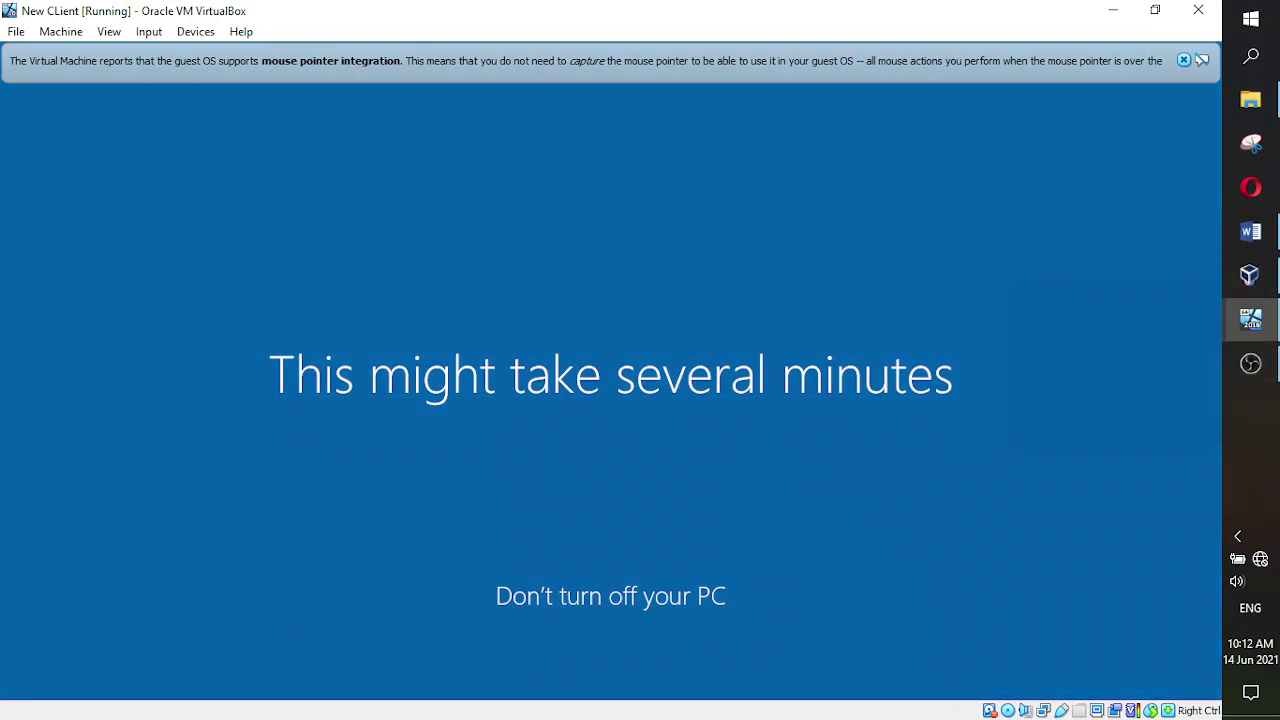
click(1251, 364)
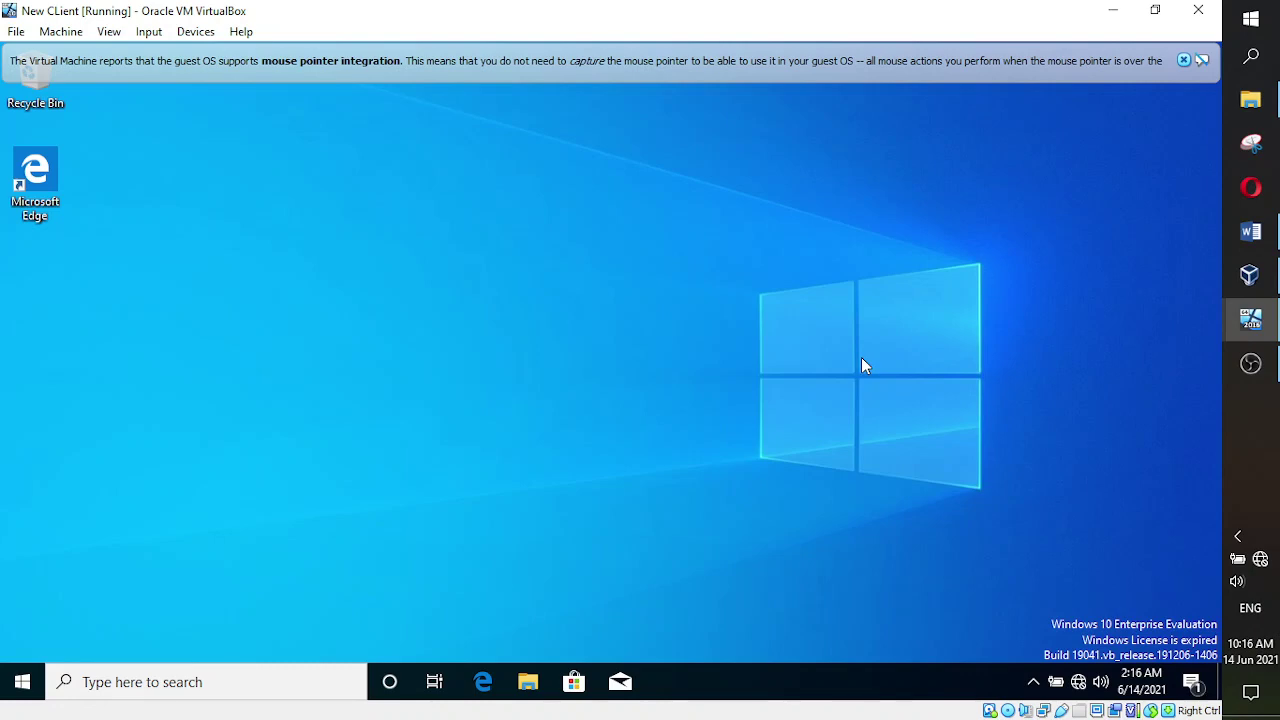
- Switch to the Itern Servr VM and send it Ctrl-Alt-Del via Input > Keyboard
mouse_move(1248, 283)
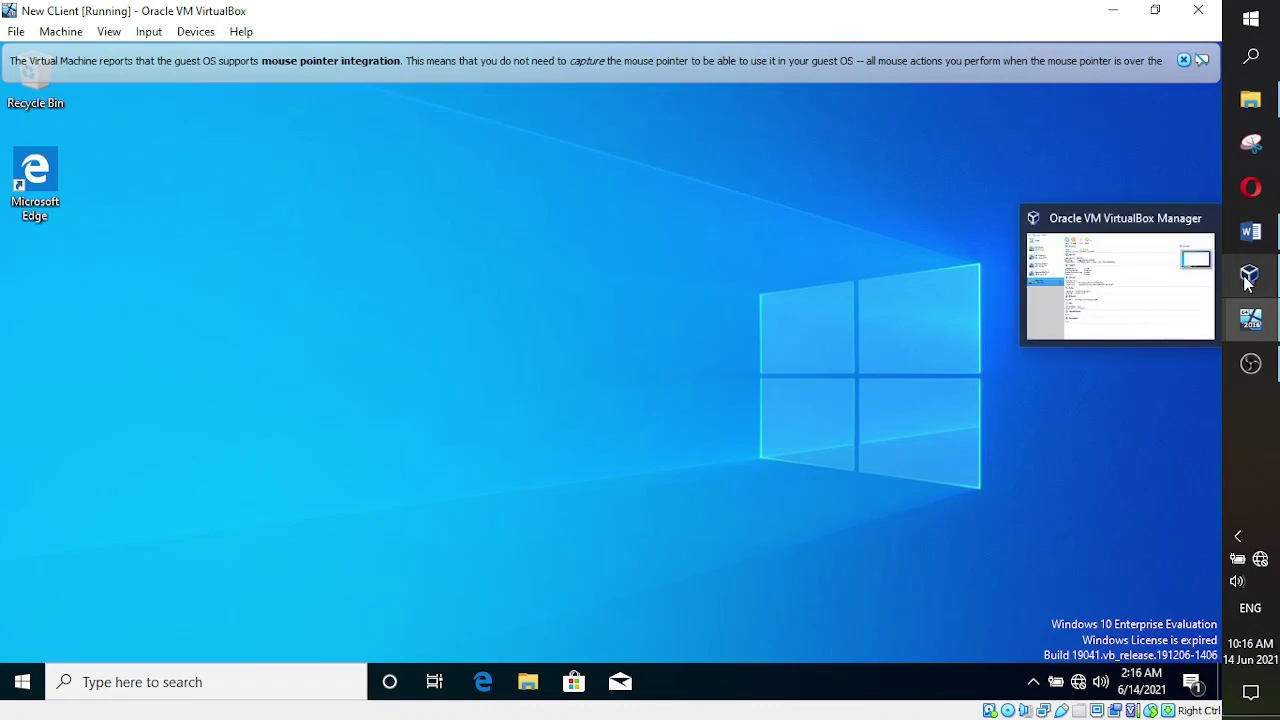
mouse_move(1250, 318)
click(1122, 275)
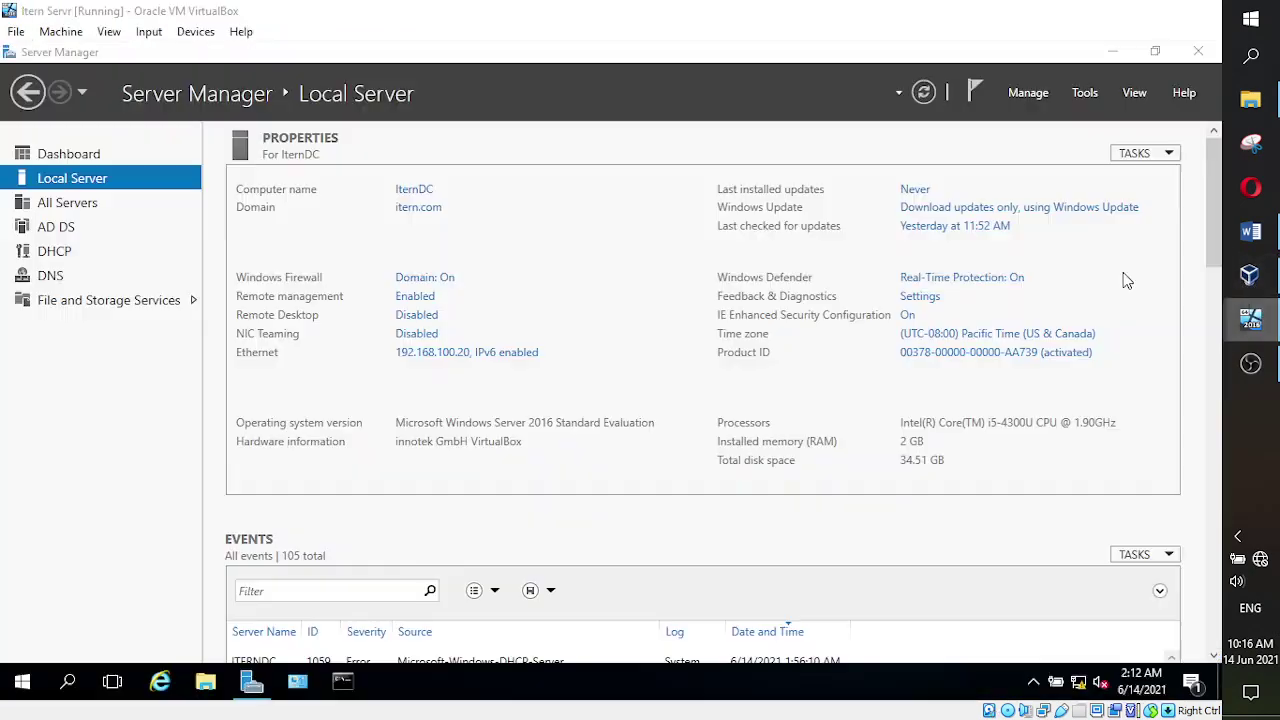
click(112, 33)
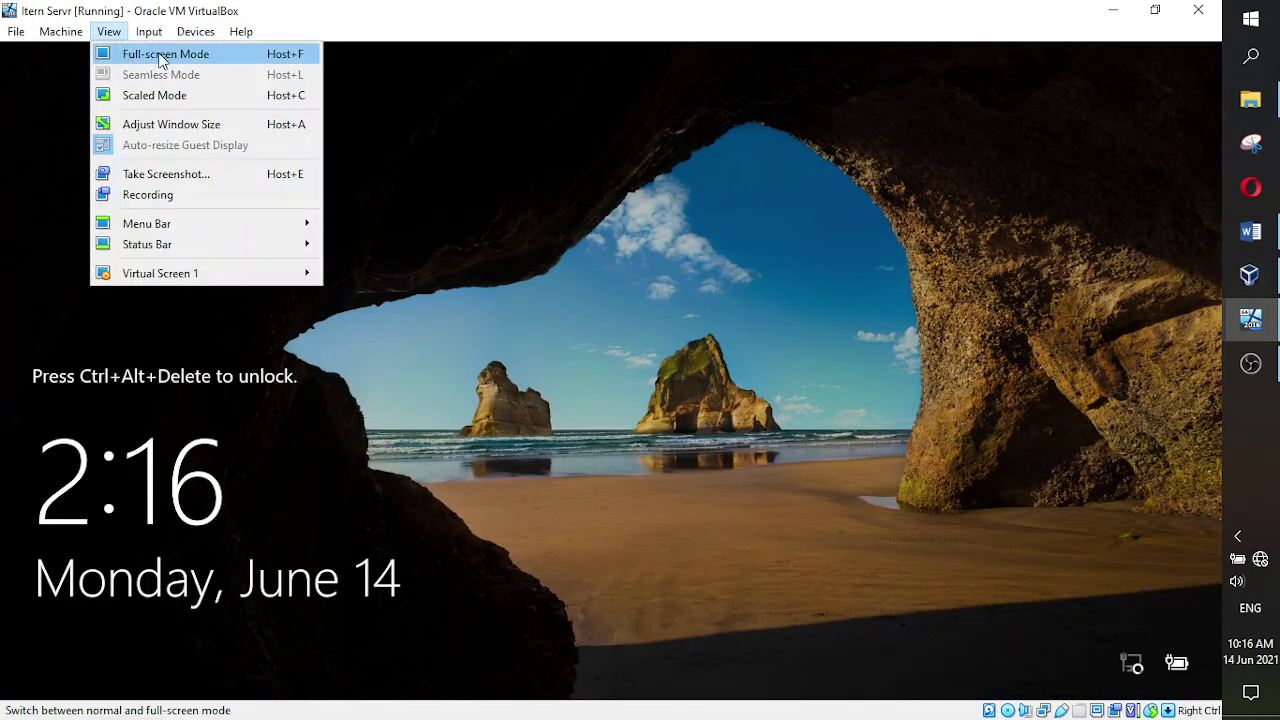
mouse_move(149, 33)
mouse_move(184, 54)
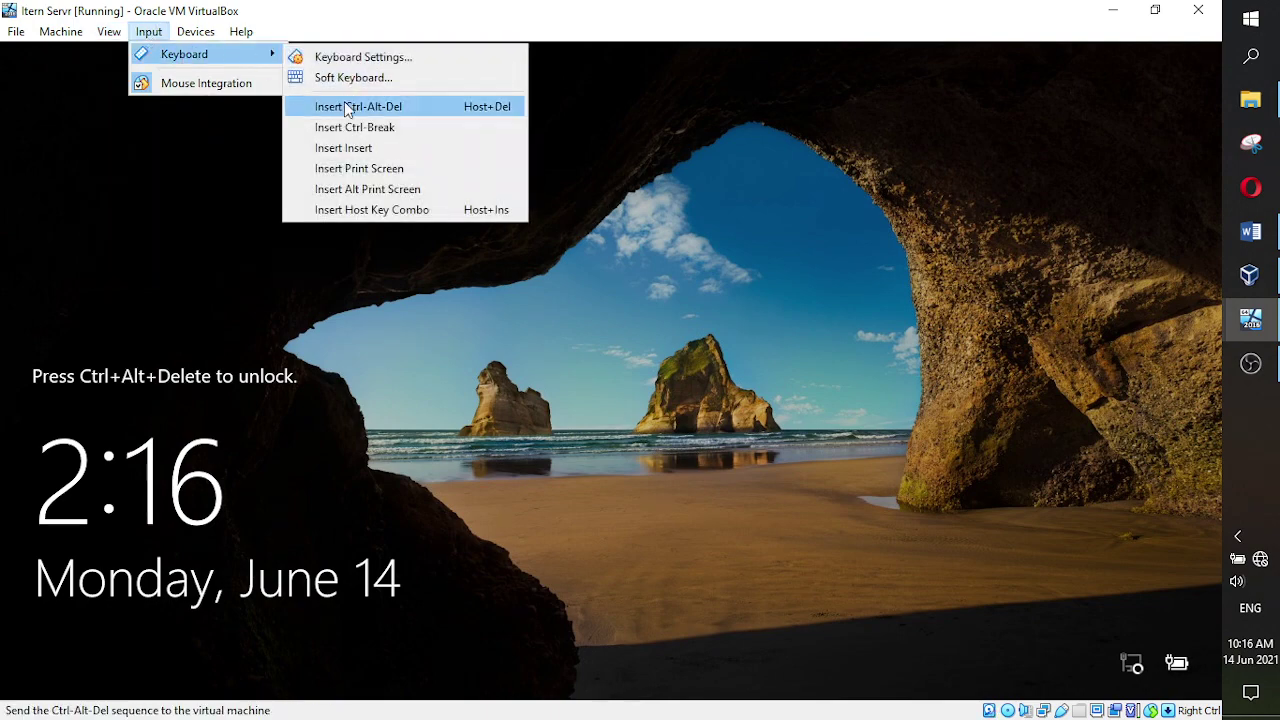
click(350, 106)
- Enter the domain administrator password, dismiss the incorrect-password error, and retype it to unlock
text(*********)
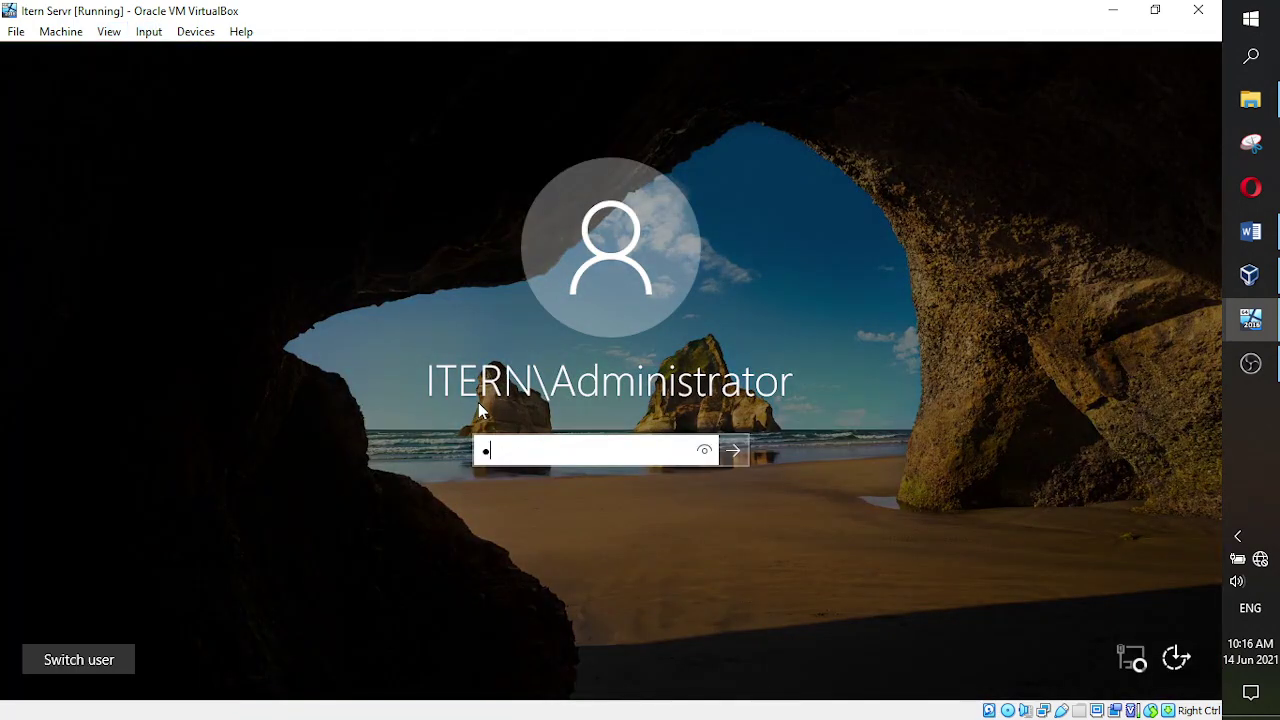
key(Return)
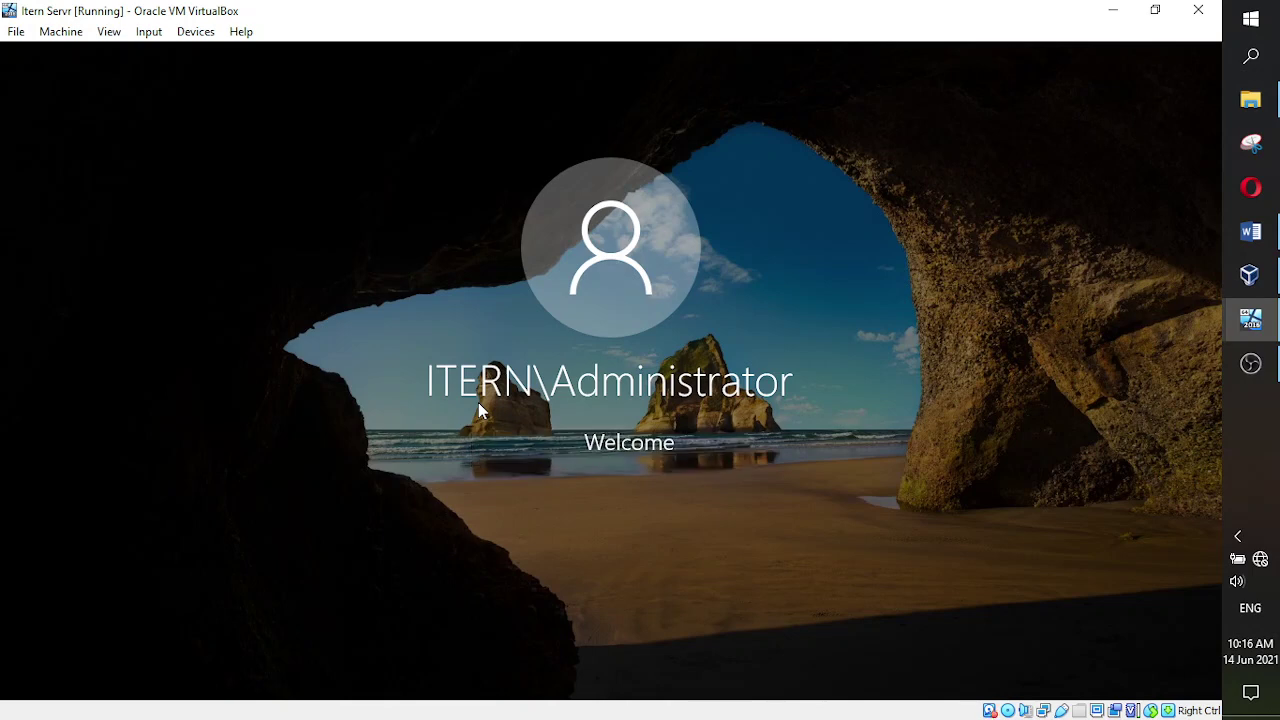
key(Return)
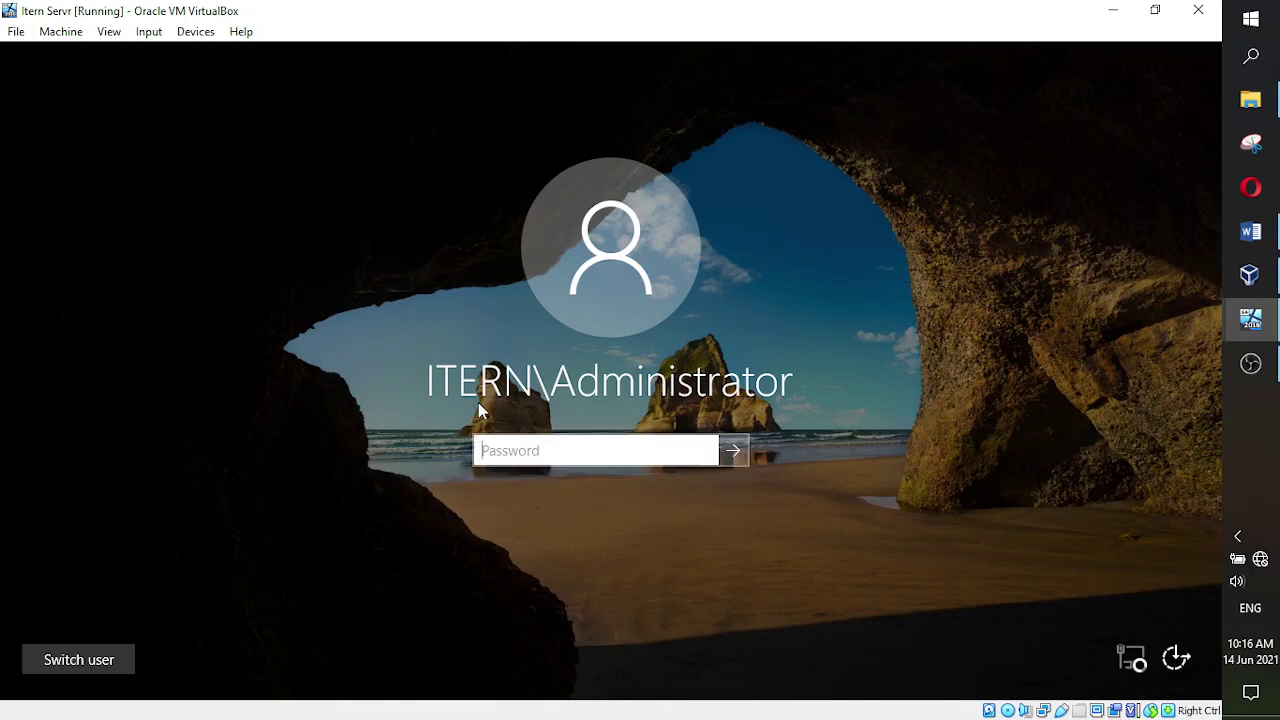
text(**********)
key(Return)
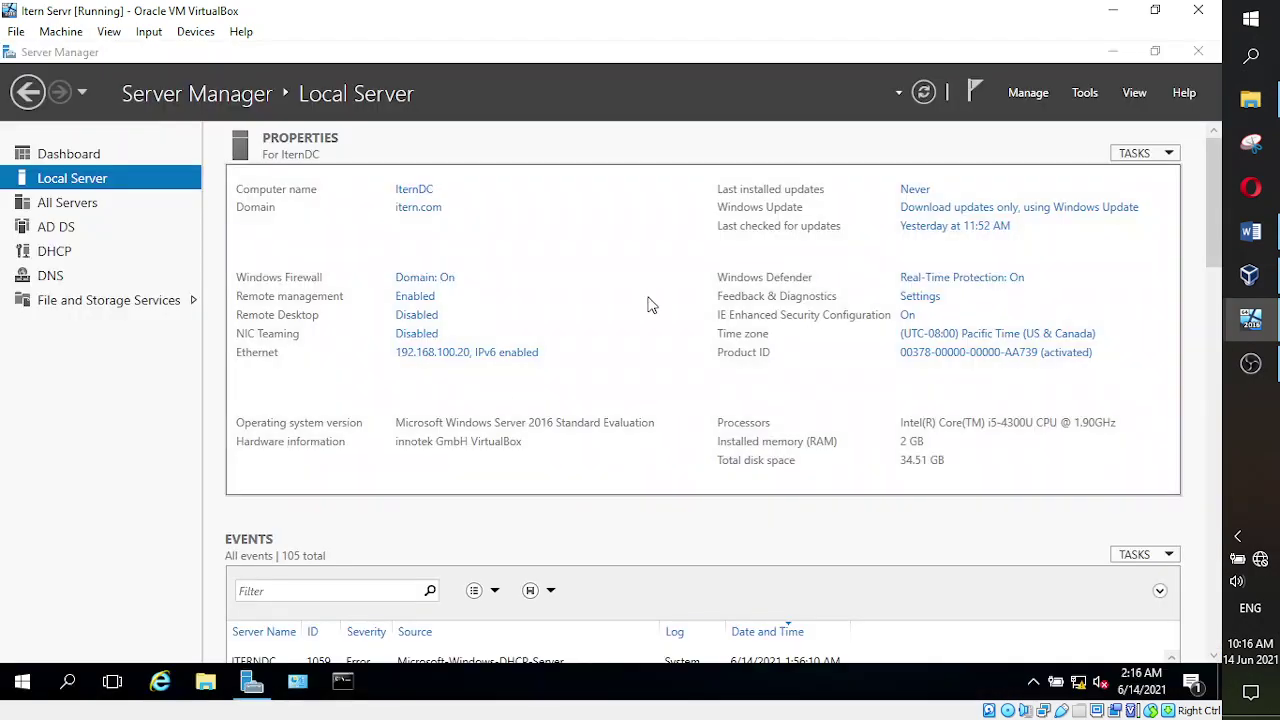
- Glance at the Word notes, then return to the Itern Servr VM showing Server Manager
click(1250, 231)
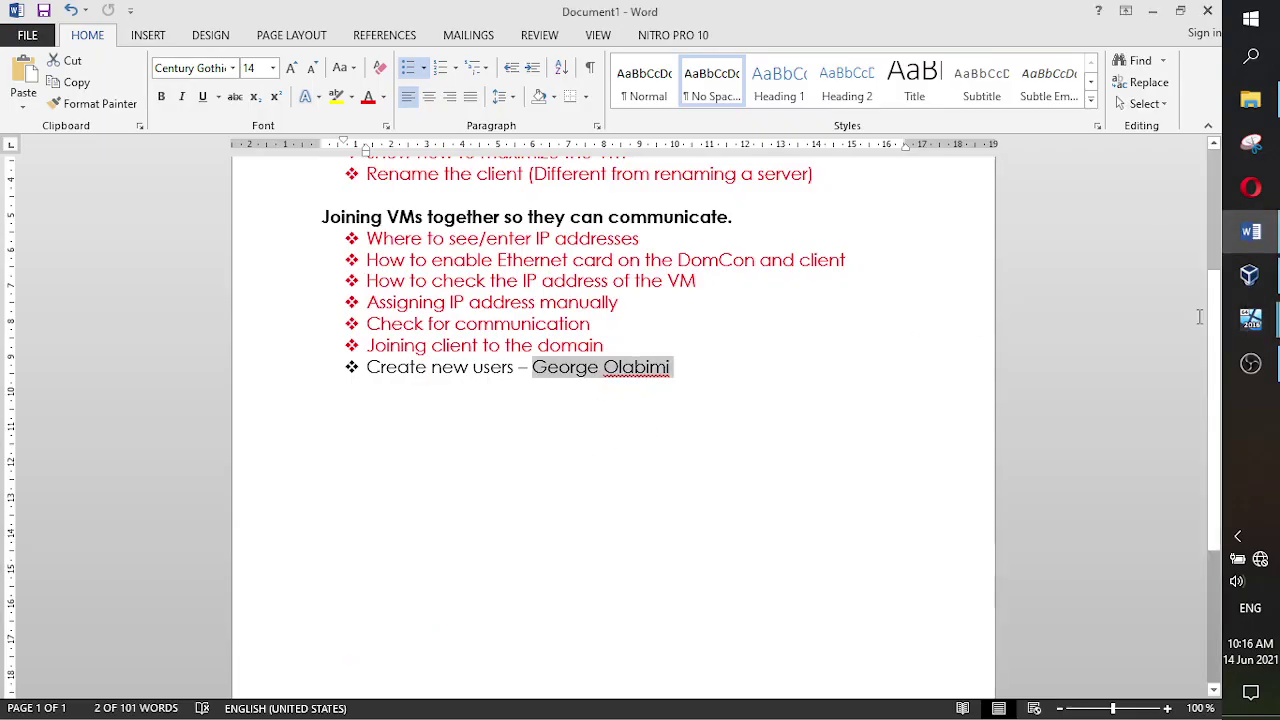
mouse_move(1245, 322)
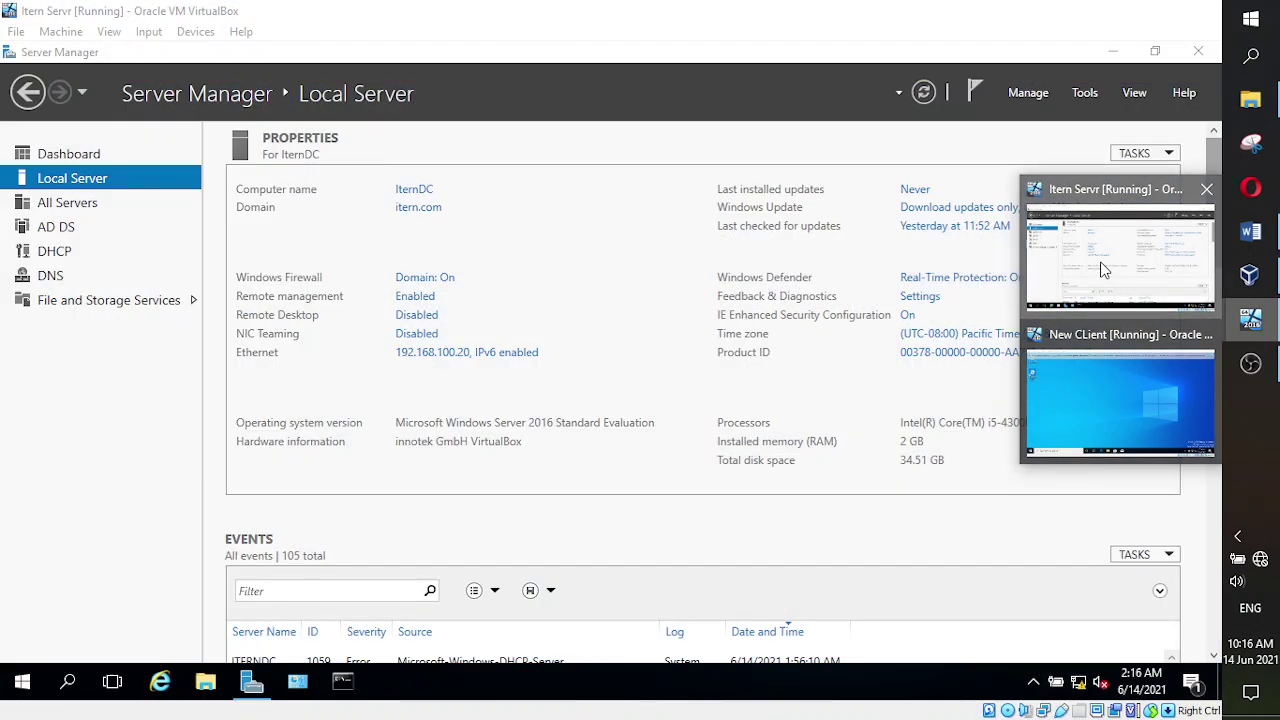
click(1103, 268)
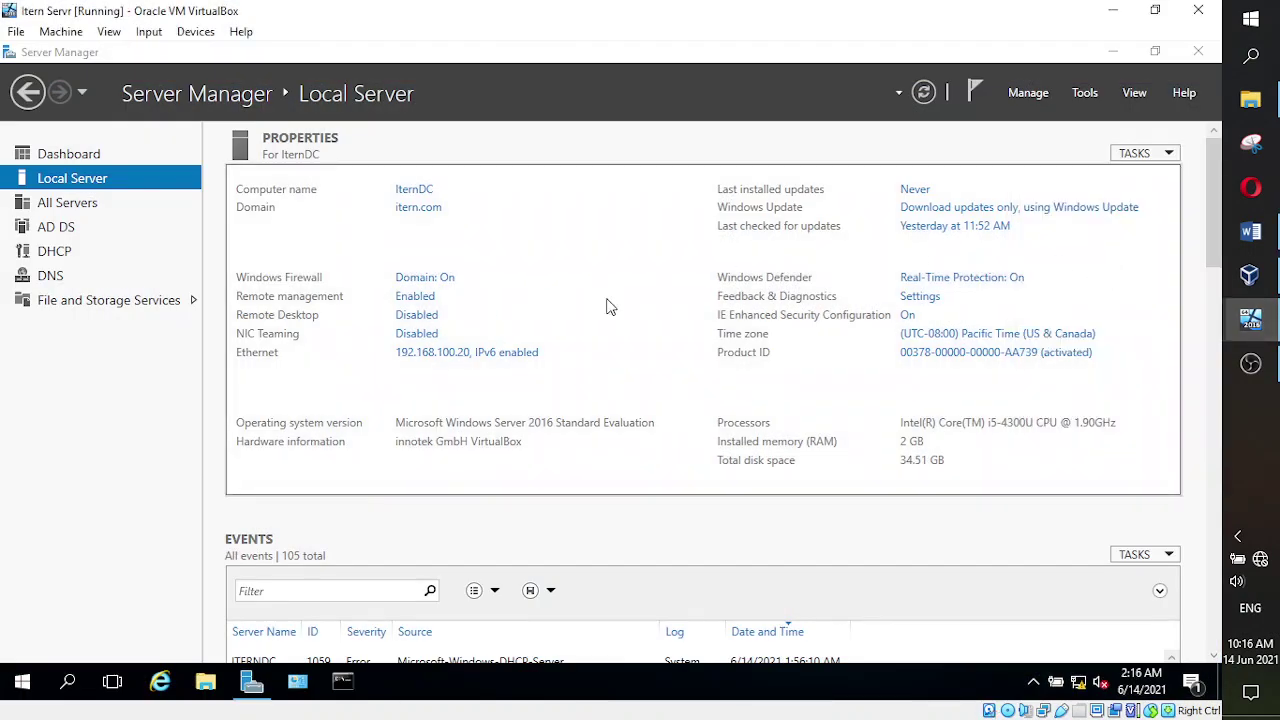
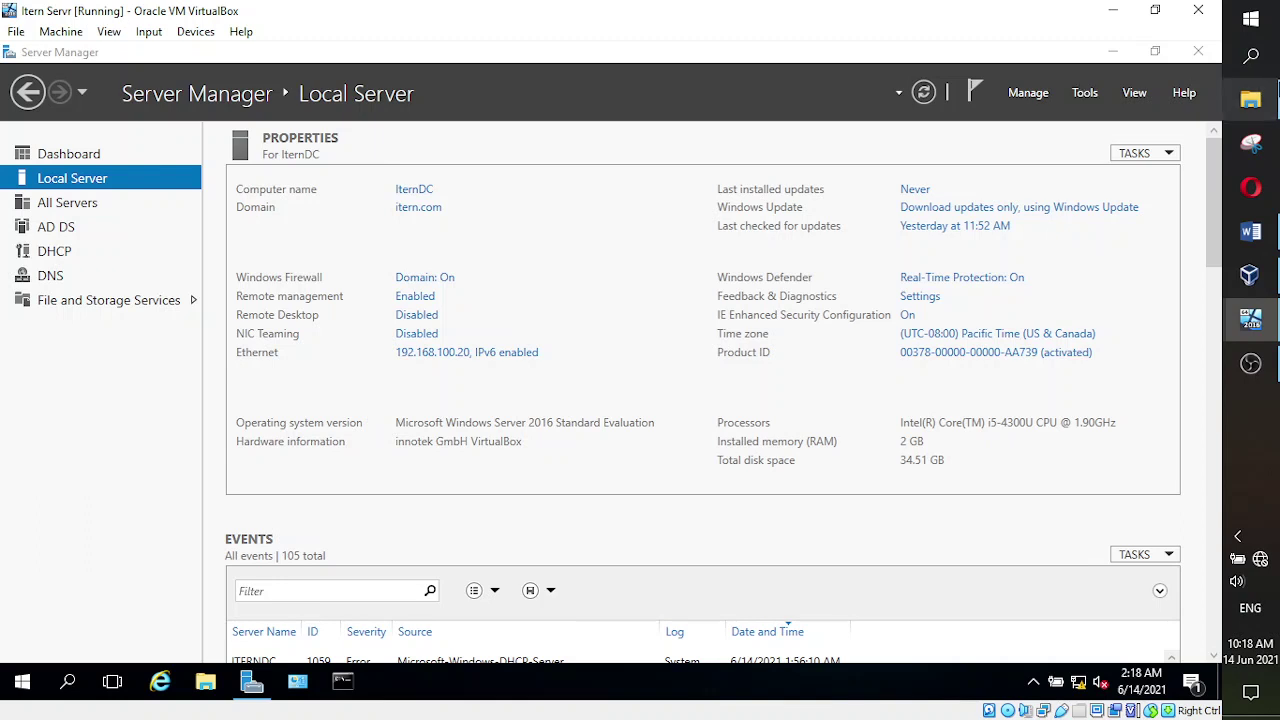
- Launch Active Directory Users and Computers from Server Manager's Tools menu
click(1086, 93)
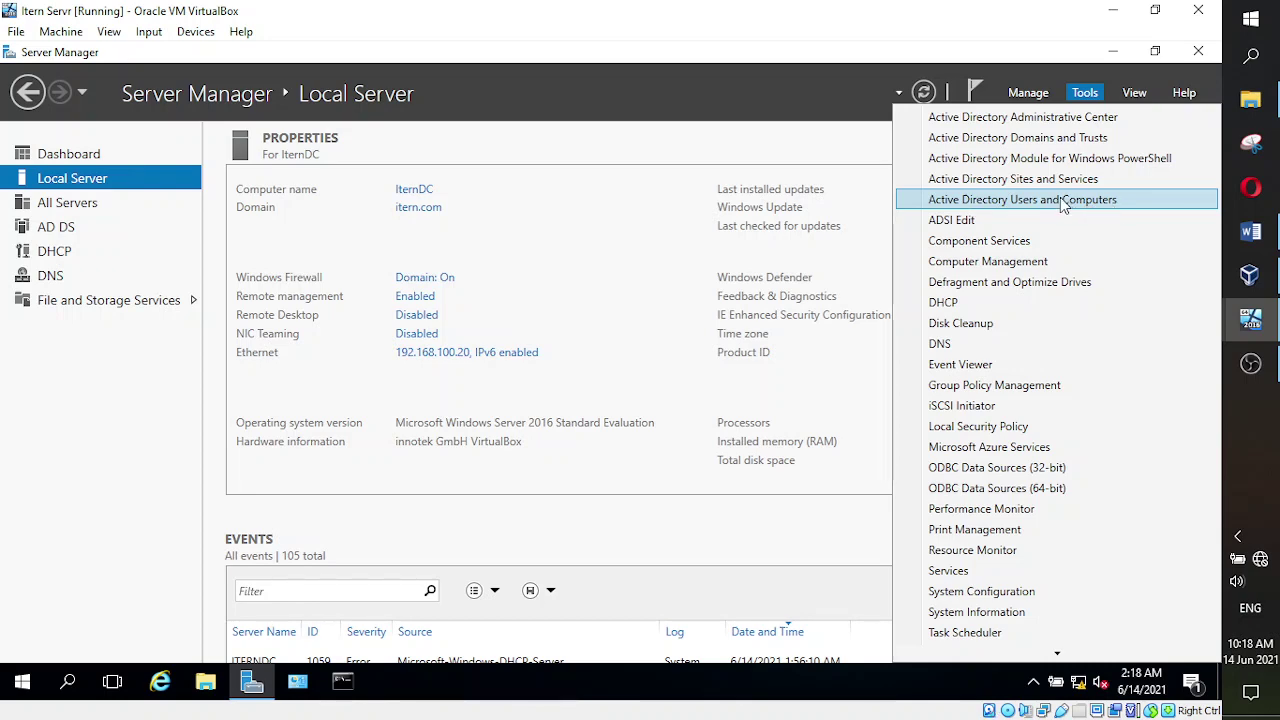
click(1062, 200)
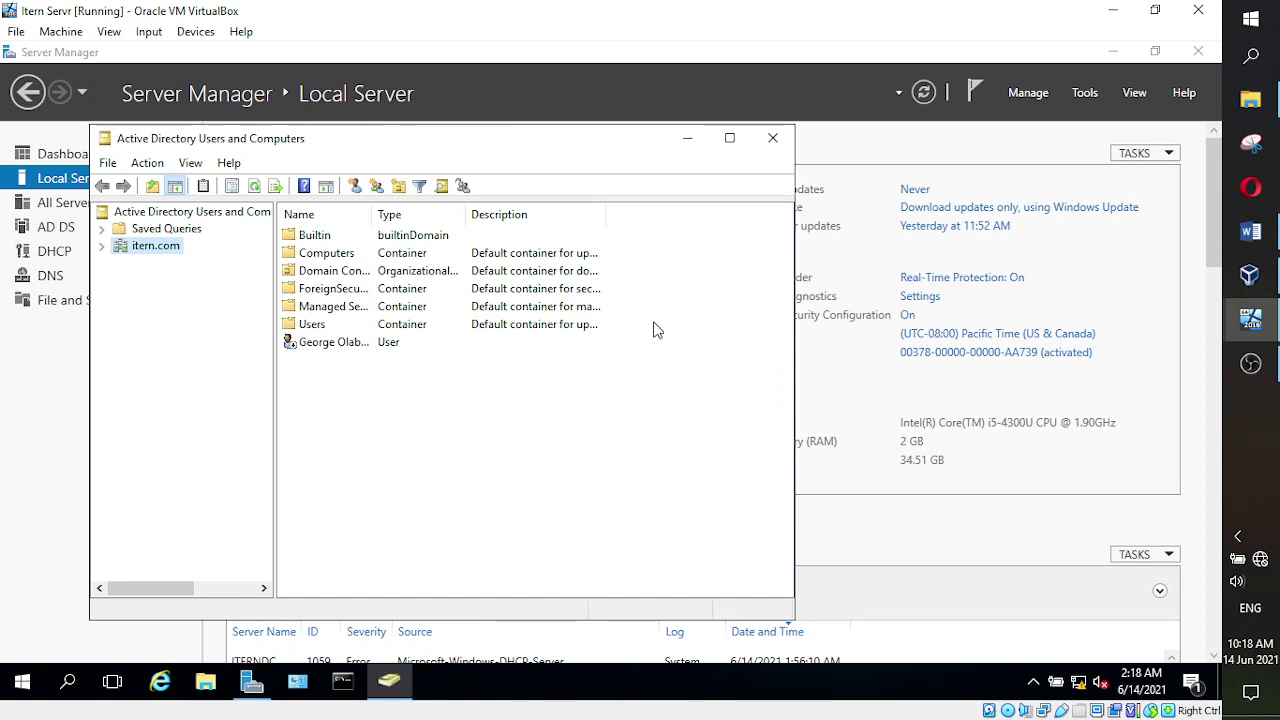
- Delete the existing user account from the itern.com domain and confirm with Yes
click(349, 349)
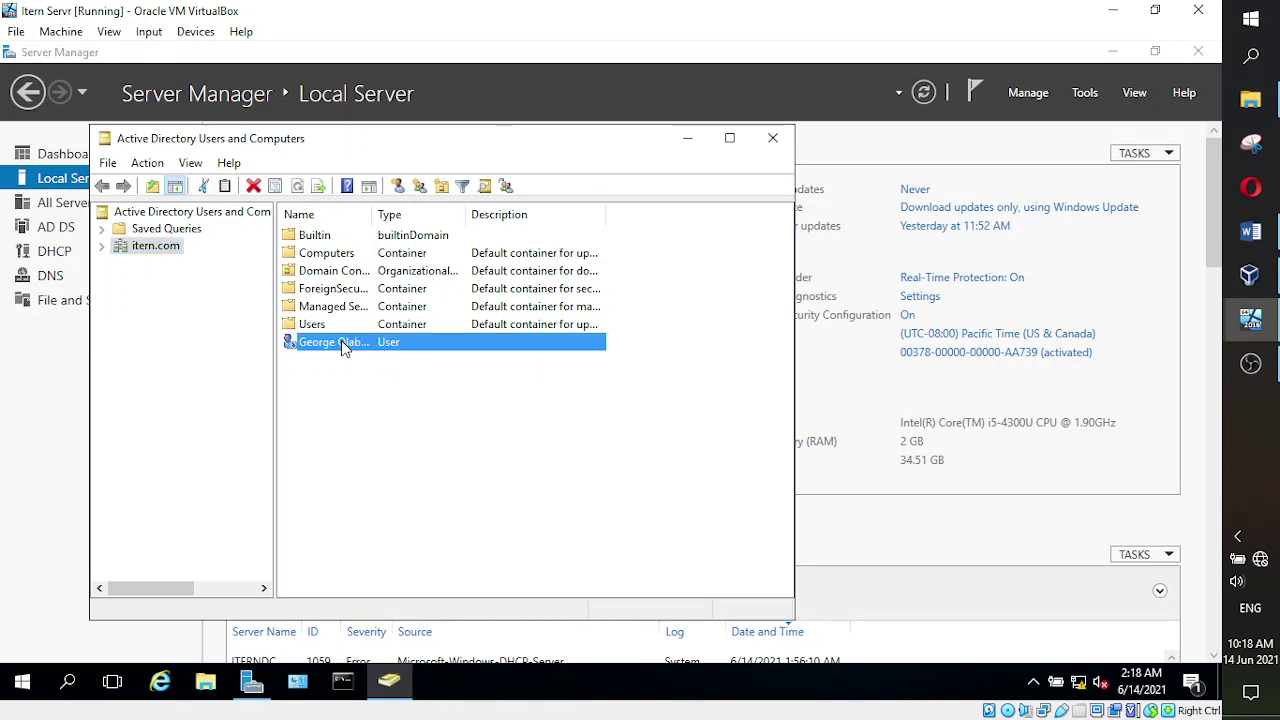
right_click(343, 347)
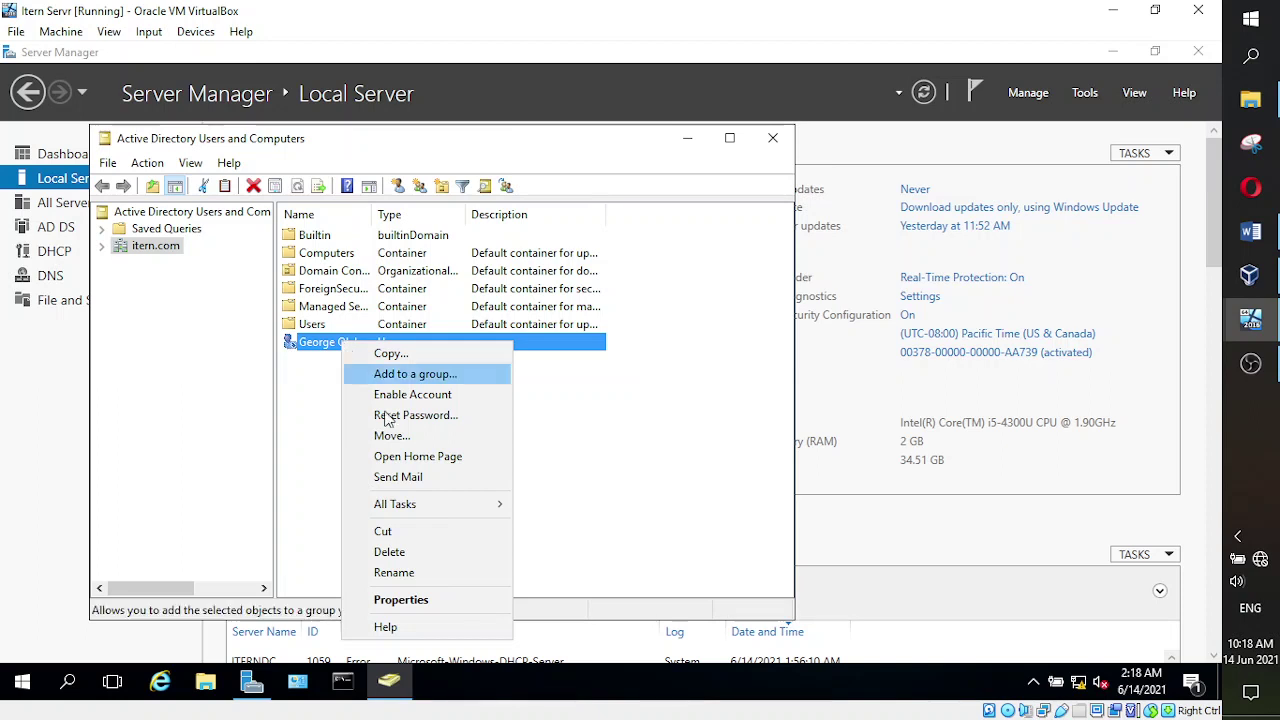
click(390, 552)
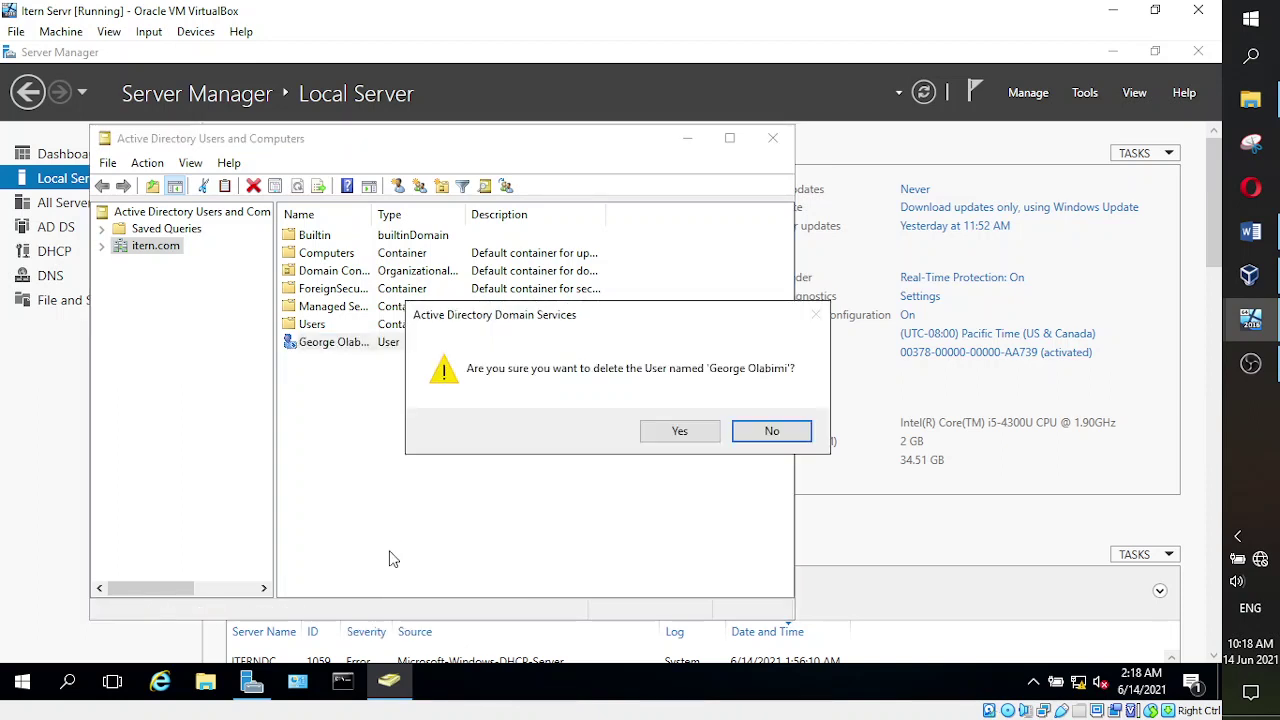
click(680, 432)
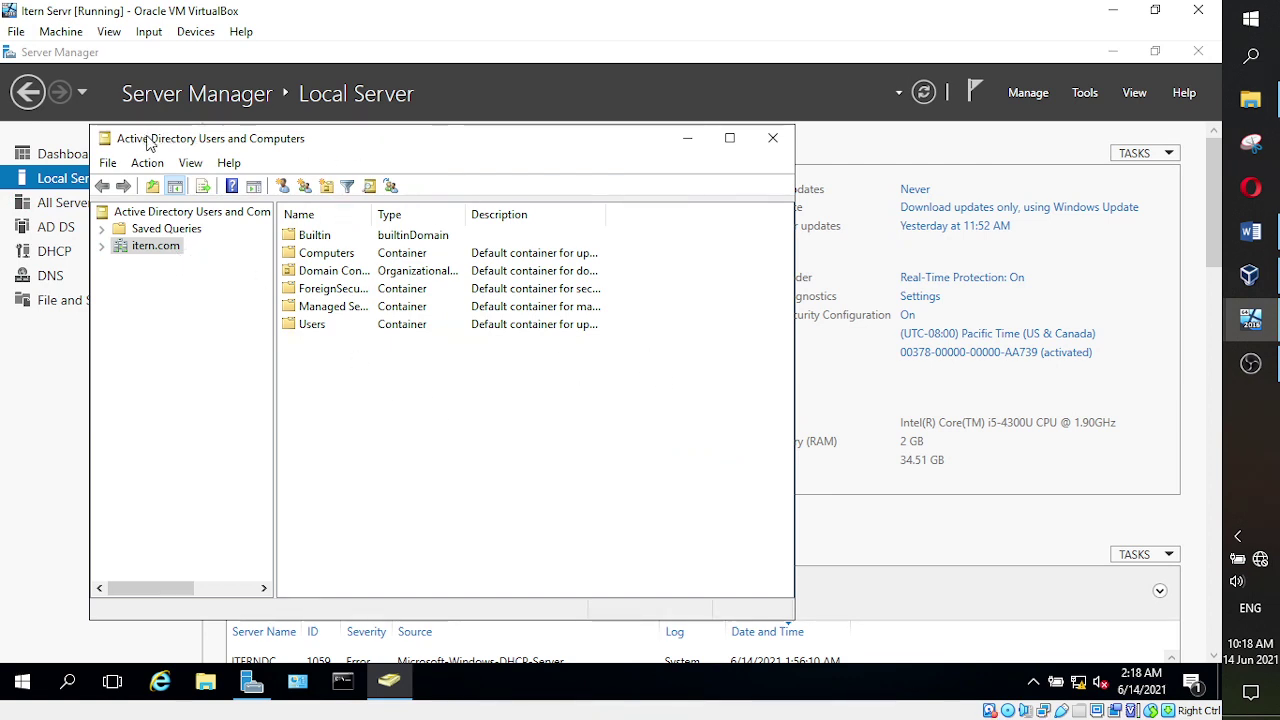
- Show the New submenu of object types for the itern.com domain node
right_click(137, 246)
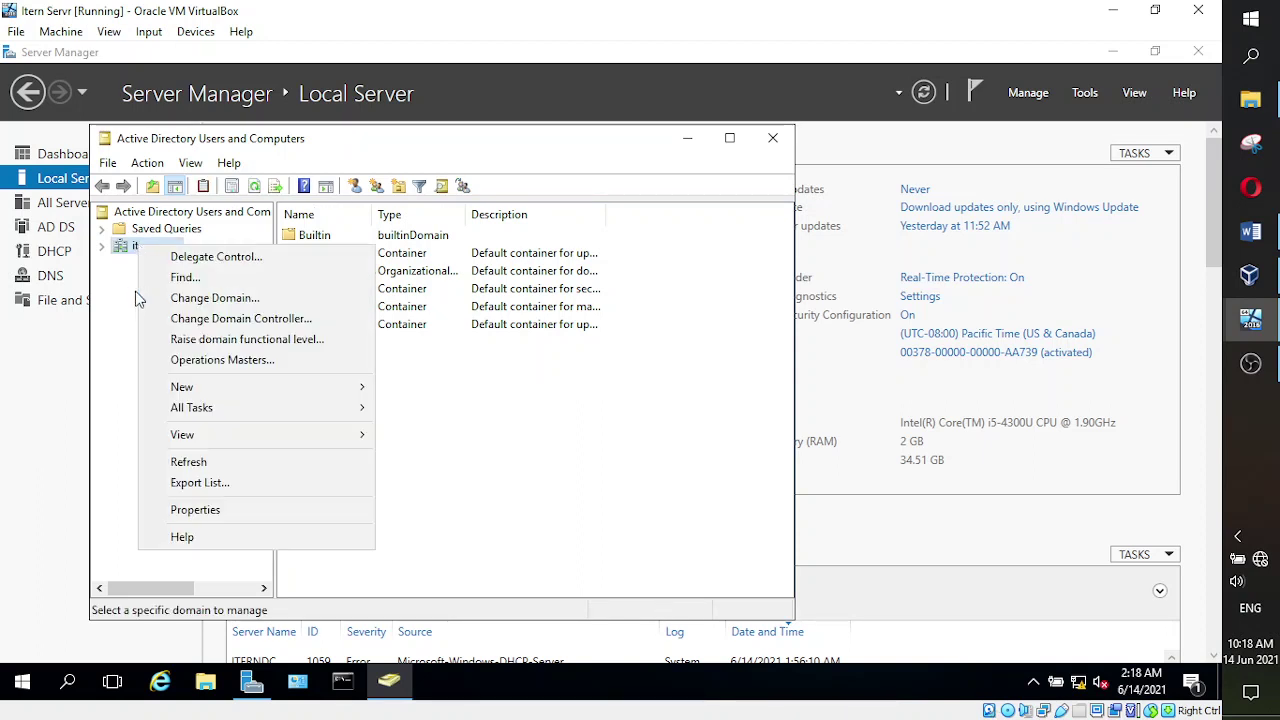
mouse_move(282, 386)
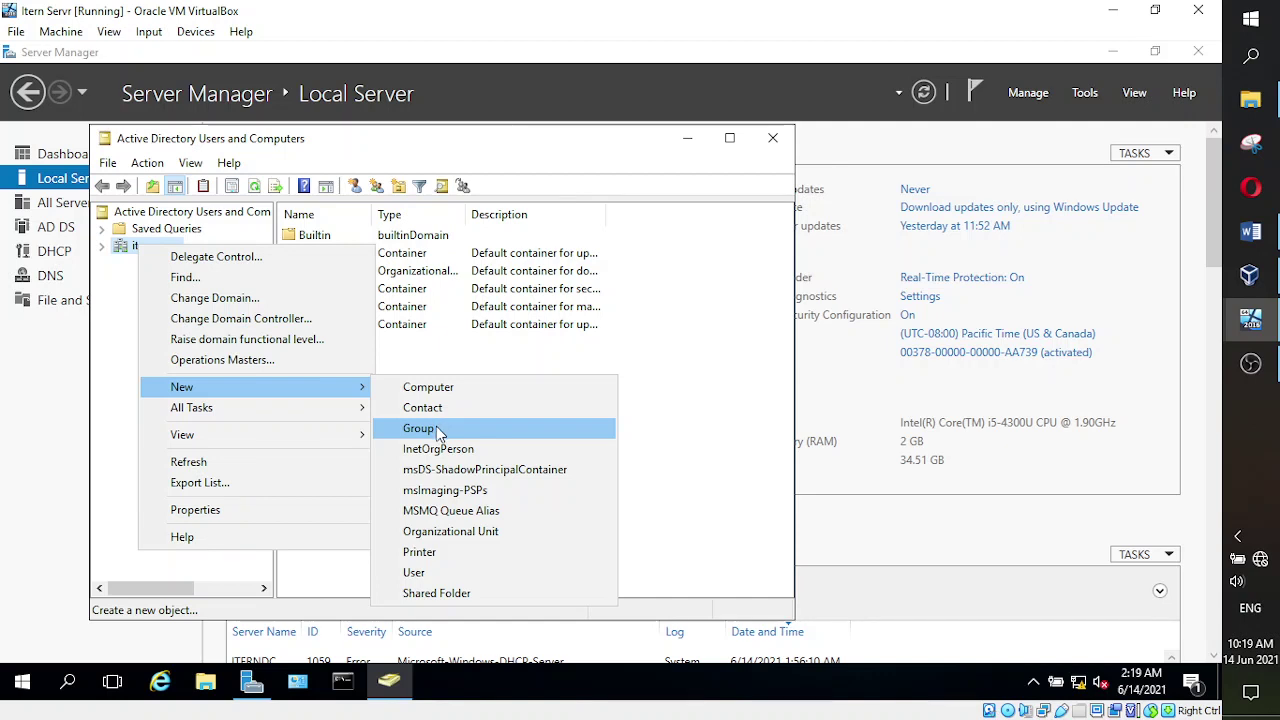
- Start a new itern.com user with the user's first name, last name and logon name
click(440, 576)
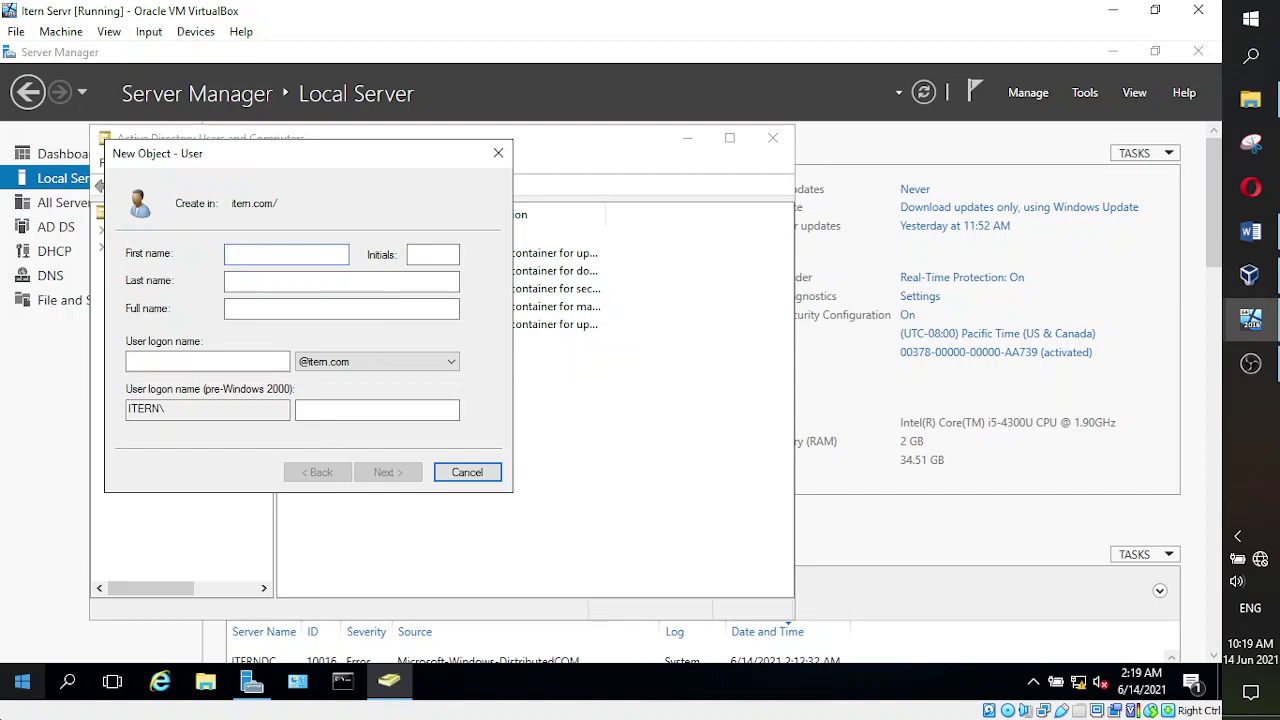
key(Tab)
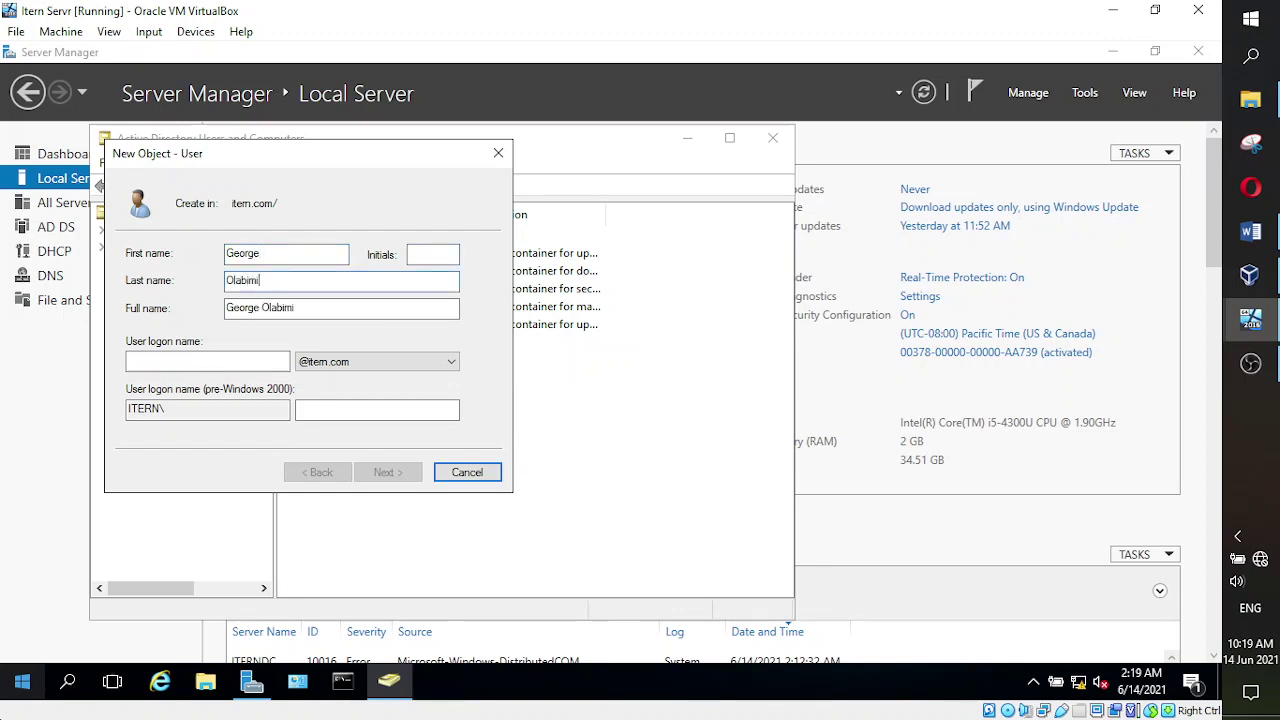
key(Tab)
key(Tab)
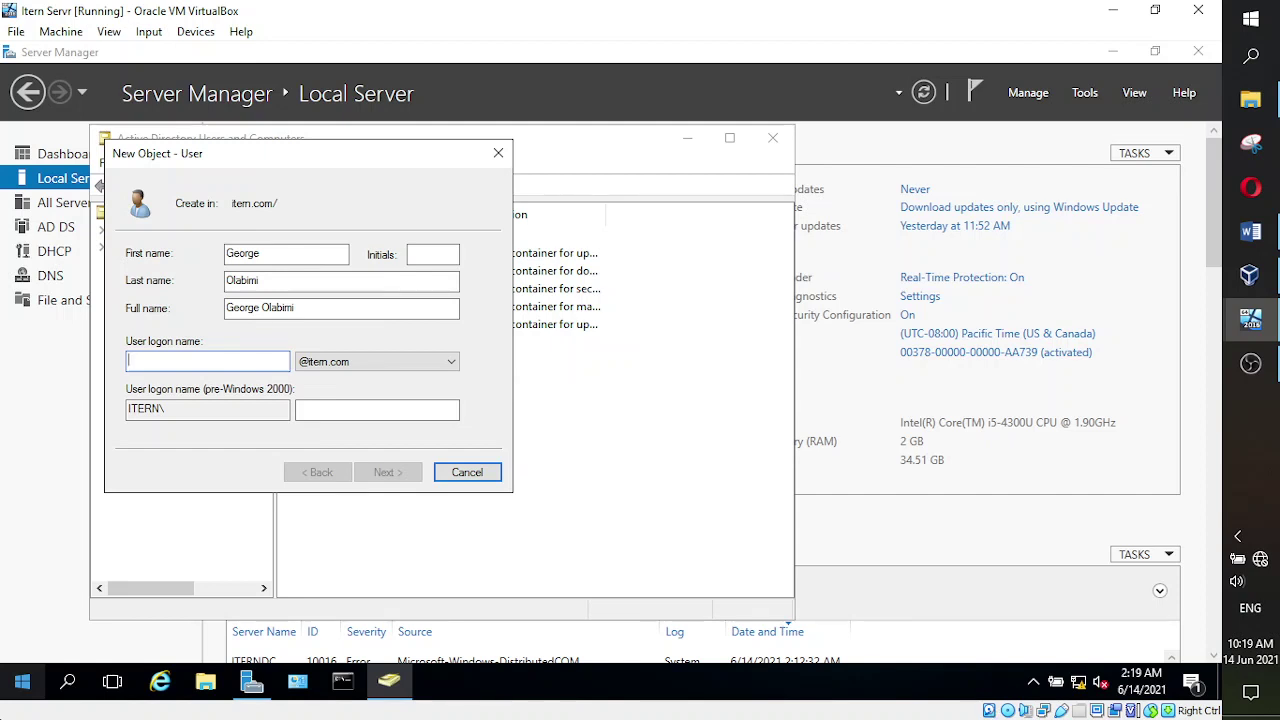
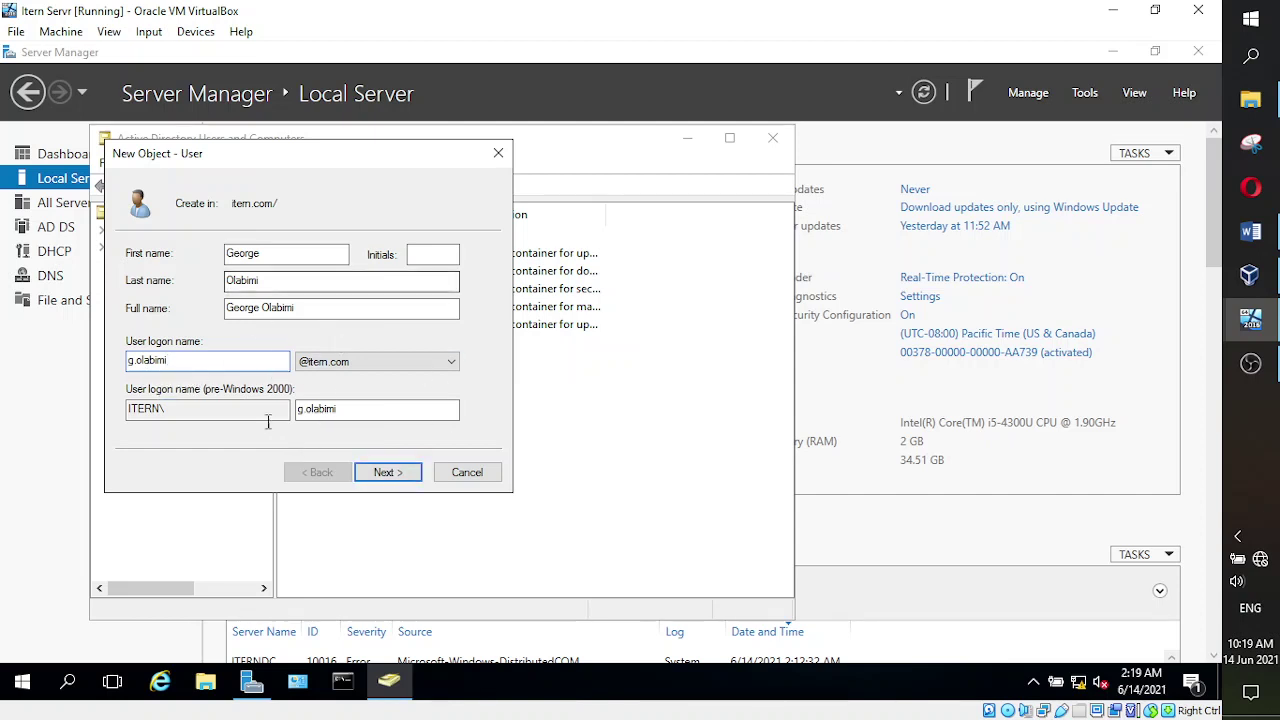
click(384, 477)
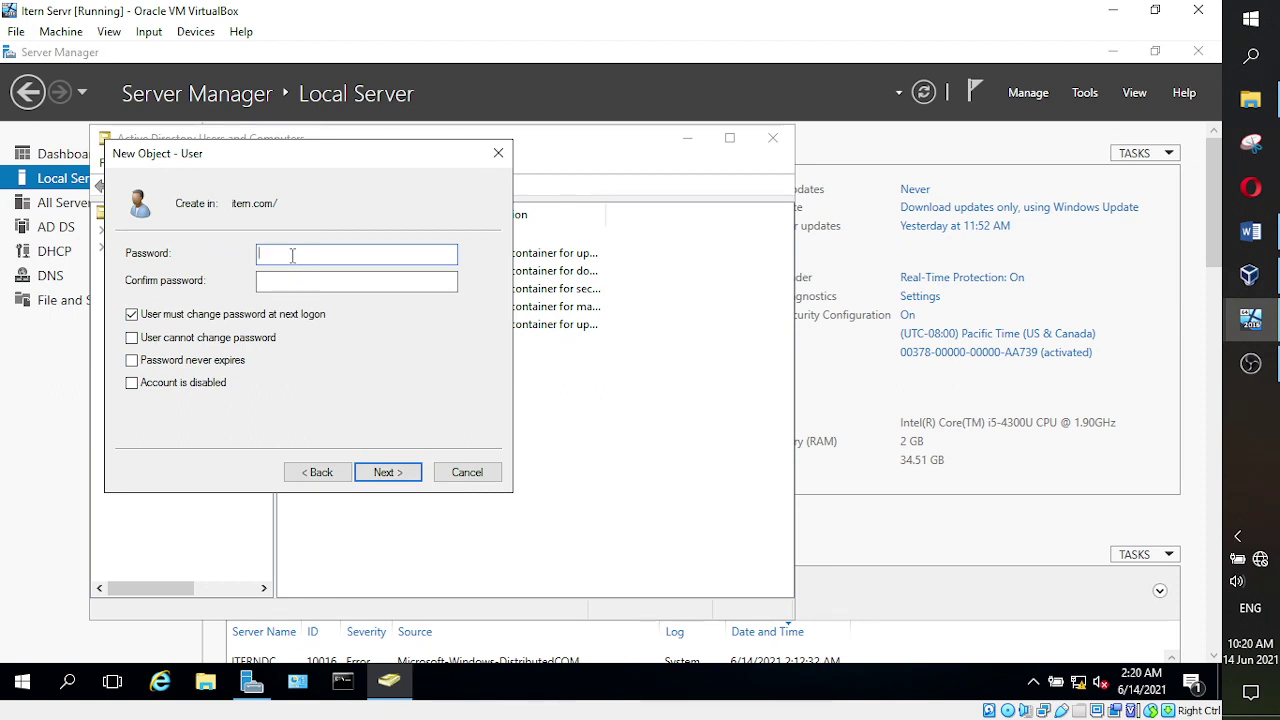
- Enter and confirm the password, leaving never-expires off and change-at-next-logon on
text(**********)
key(Tab)
text(*)
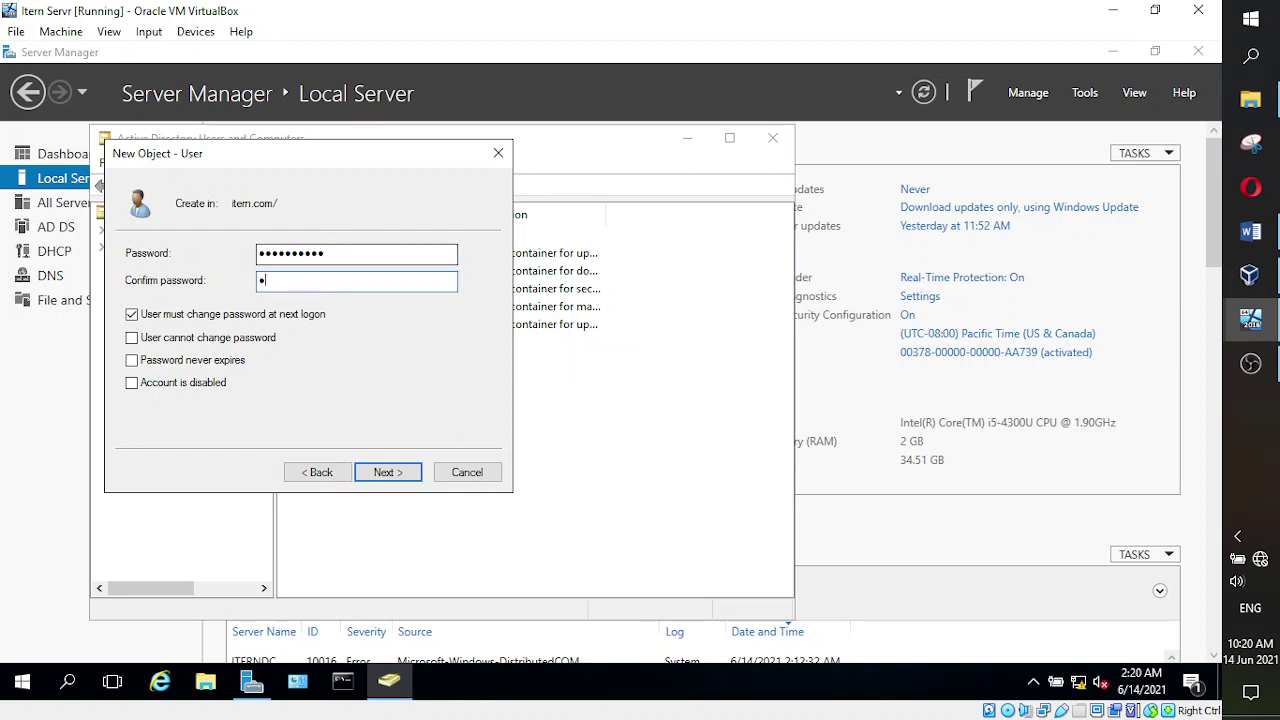
text(*********)
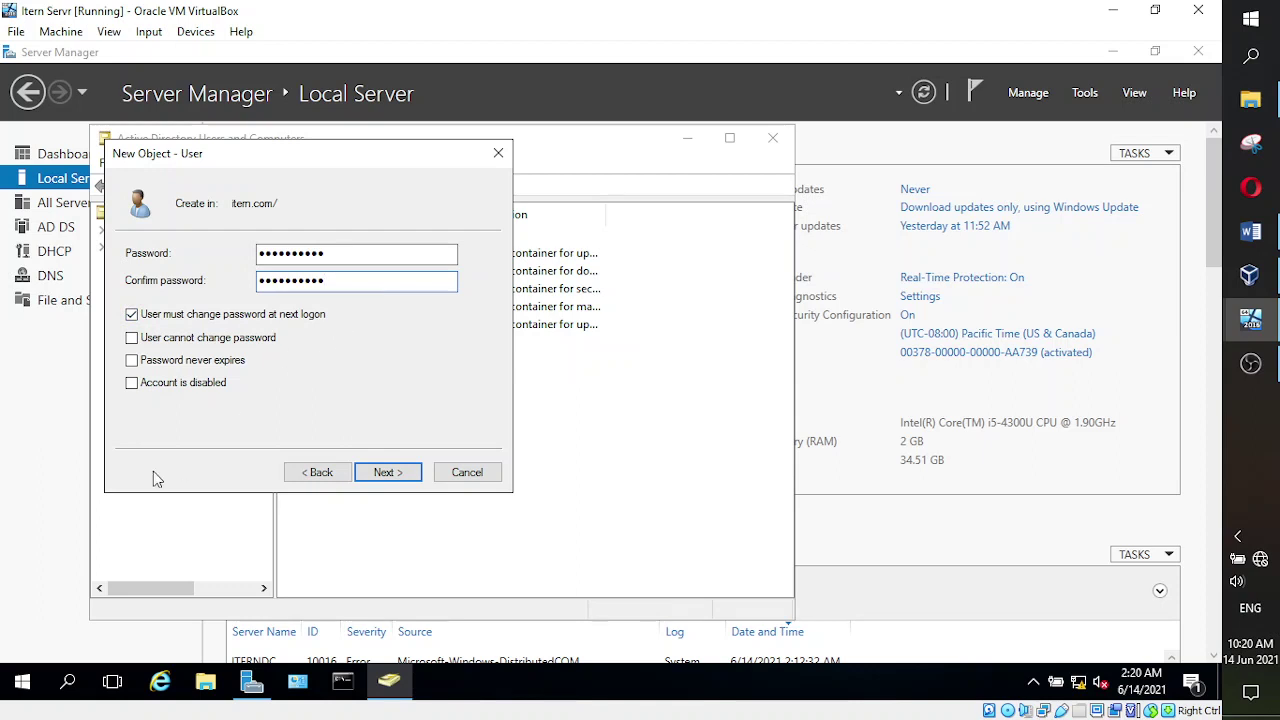
click(132, 362)
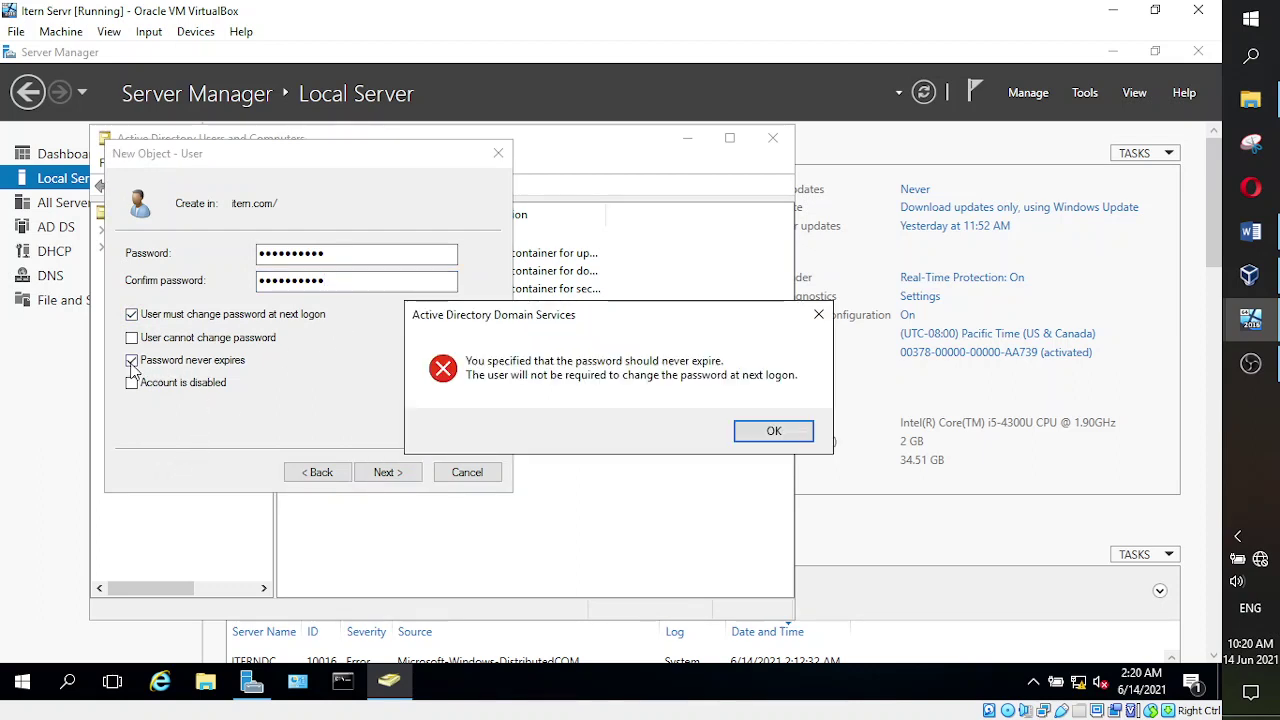
click(768, 432)
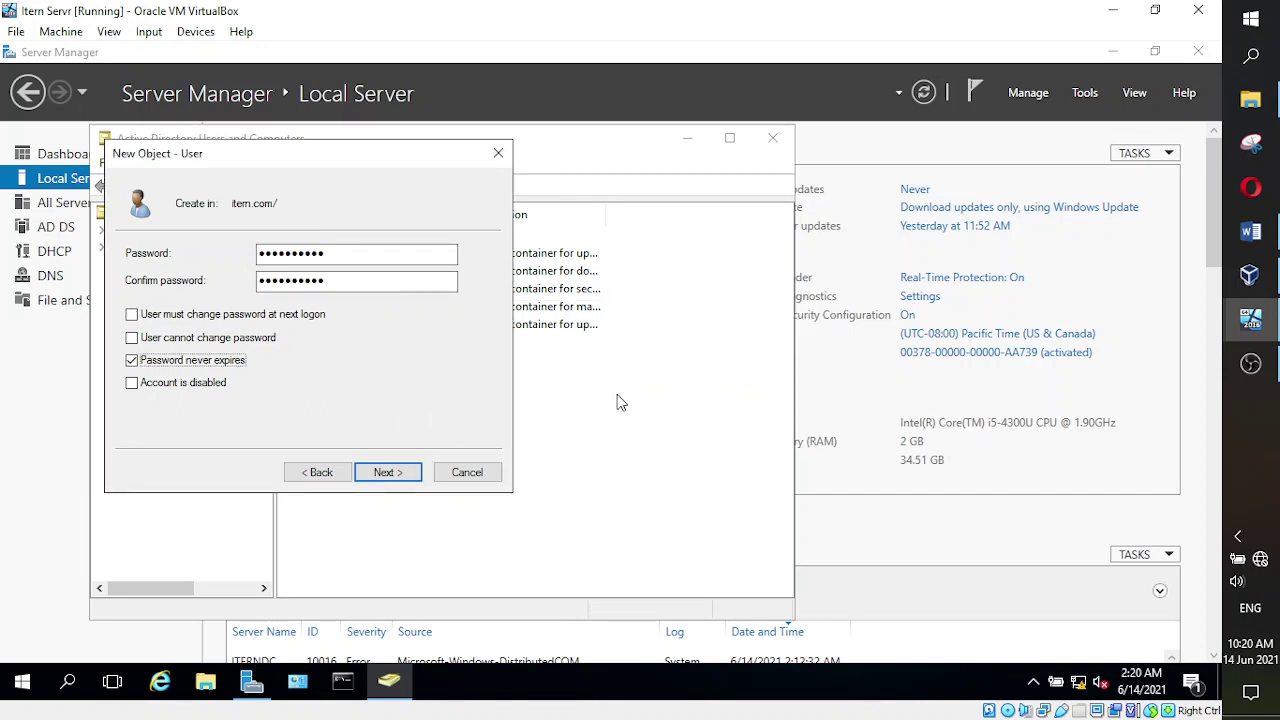
click(132, 361)
click(132, 316)
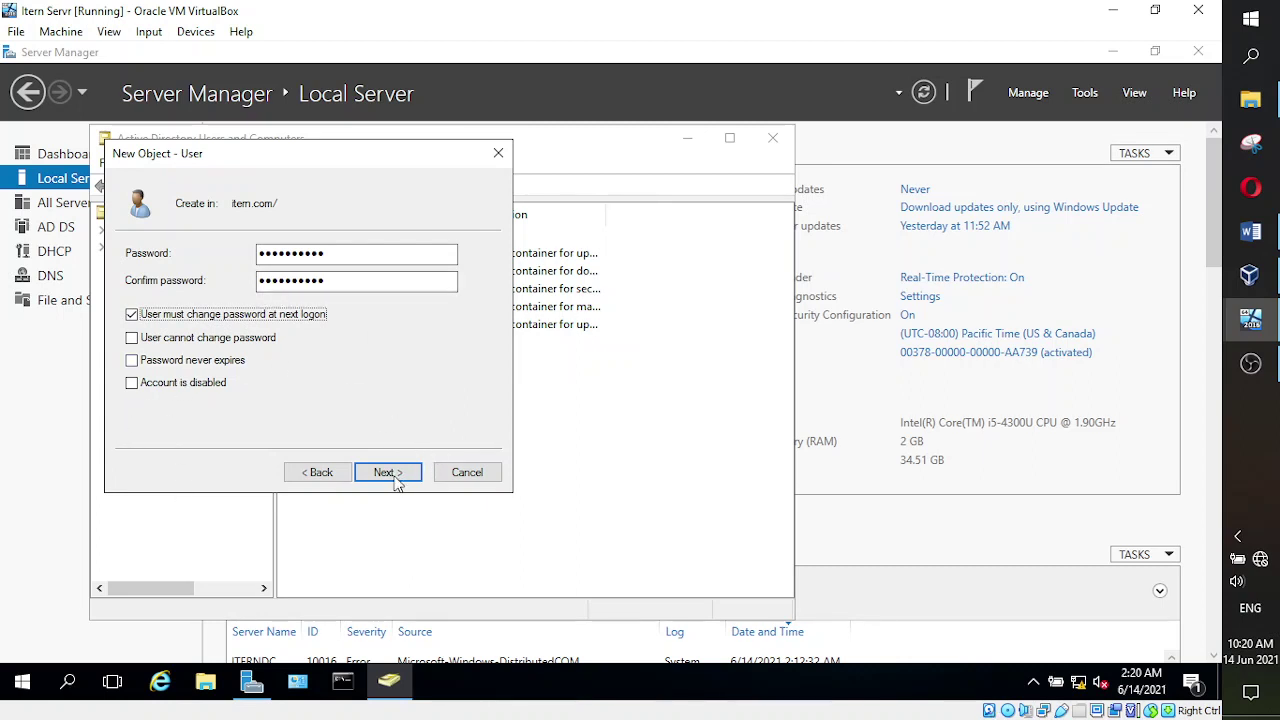
- Review the new account's summary and click Finish to create the user
click(388, 474)
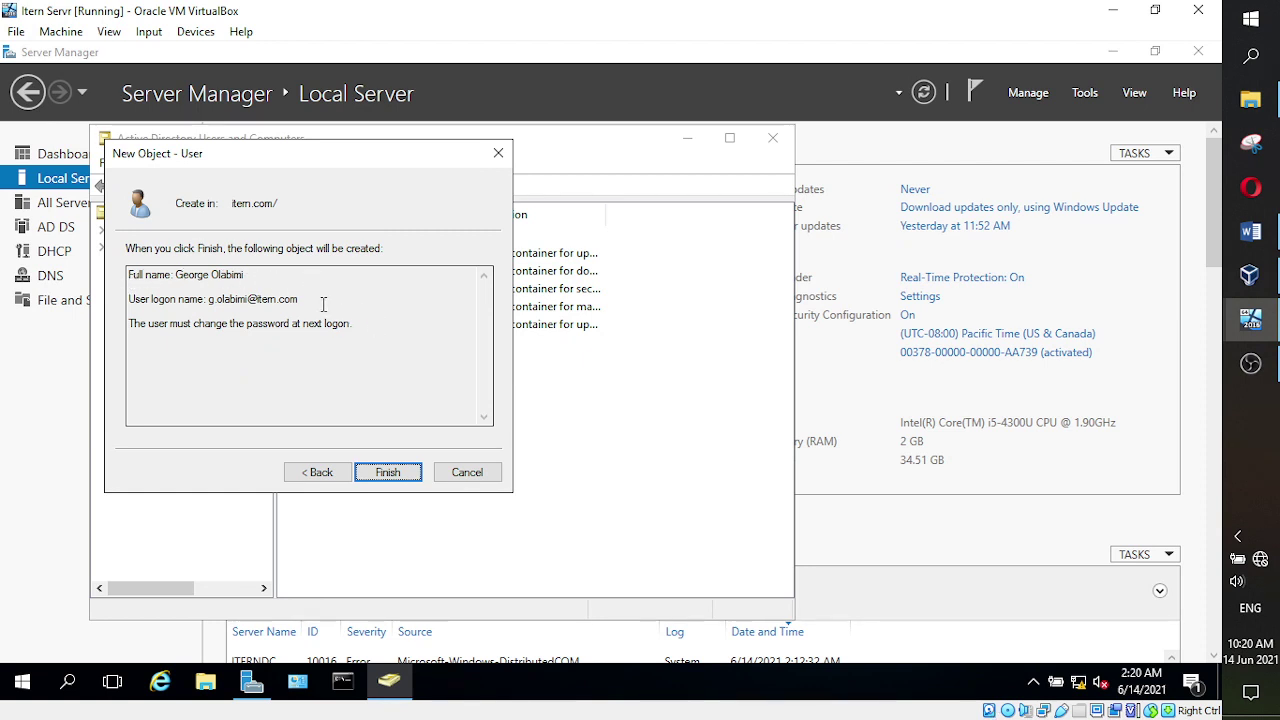
drag(322, 300, 194, 283)
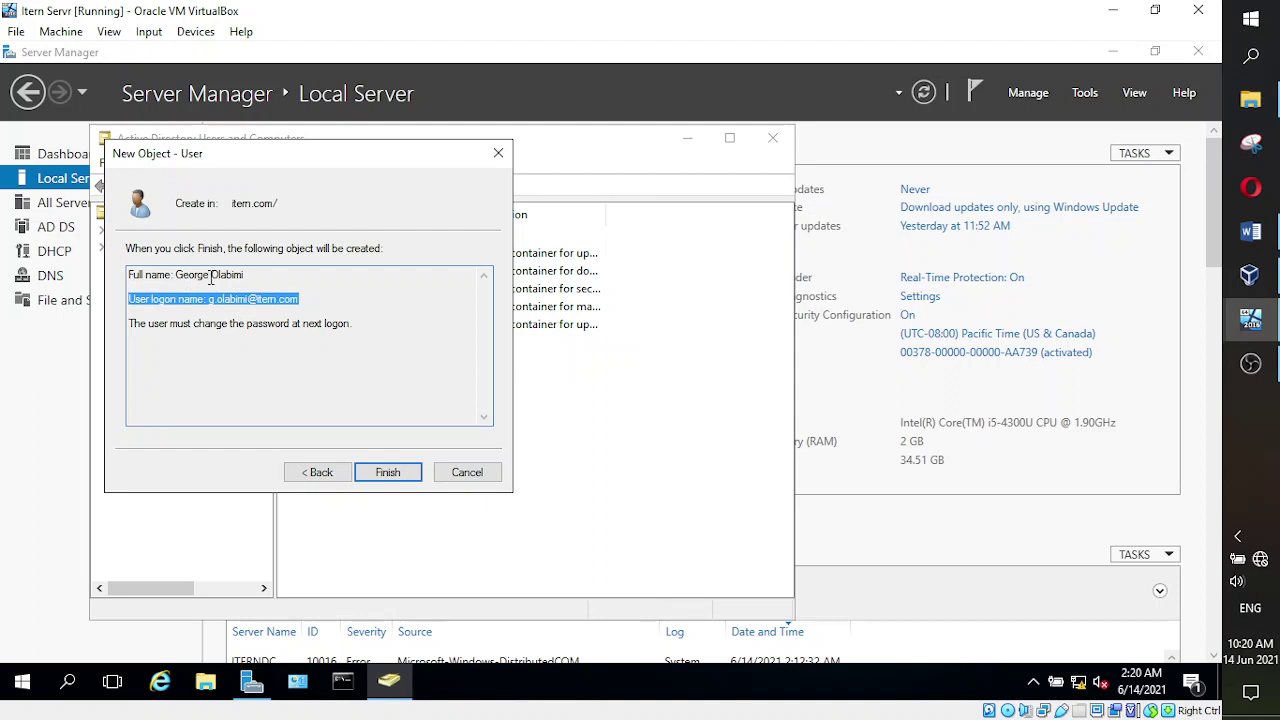
click(192, 287)
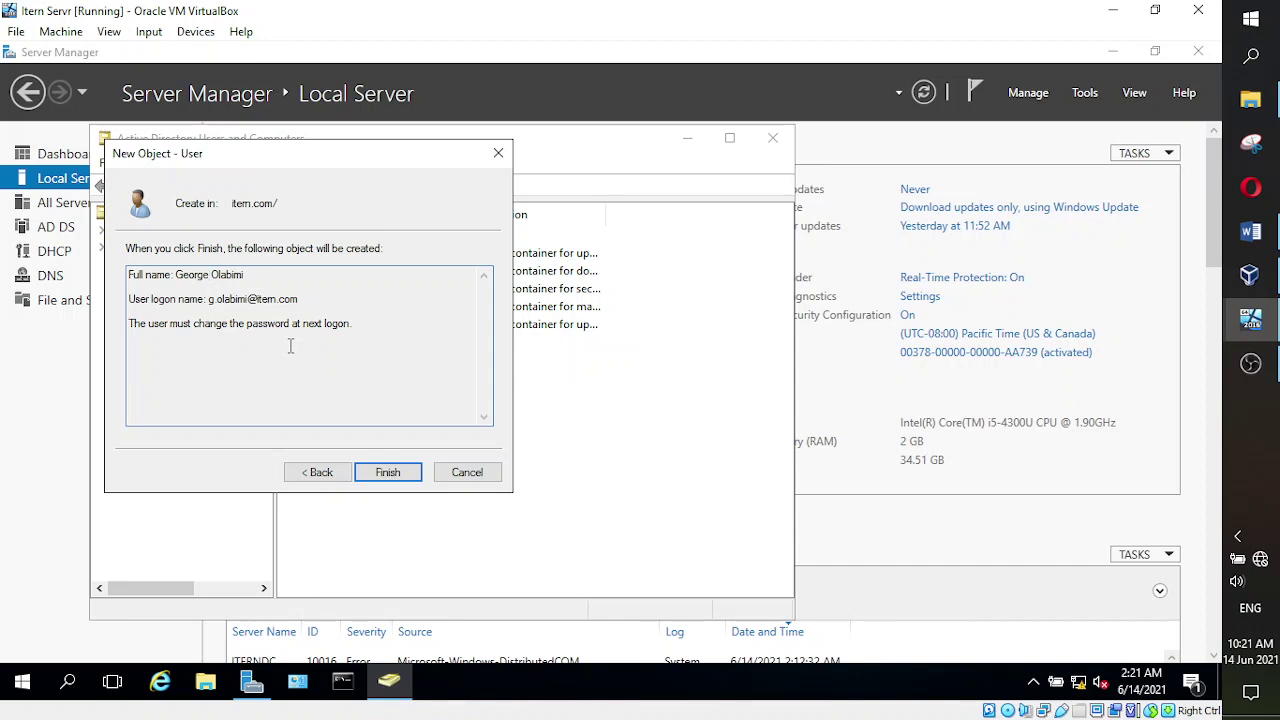
click(381, 474)
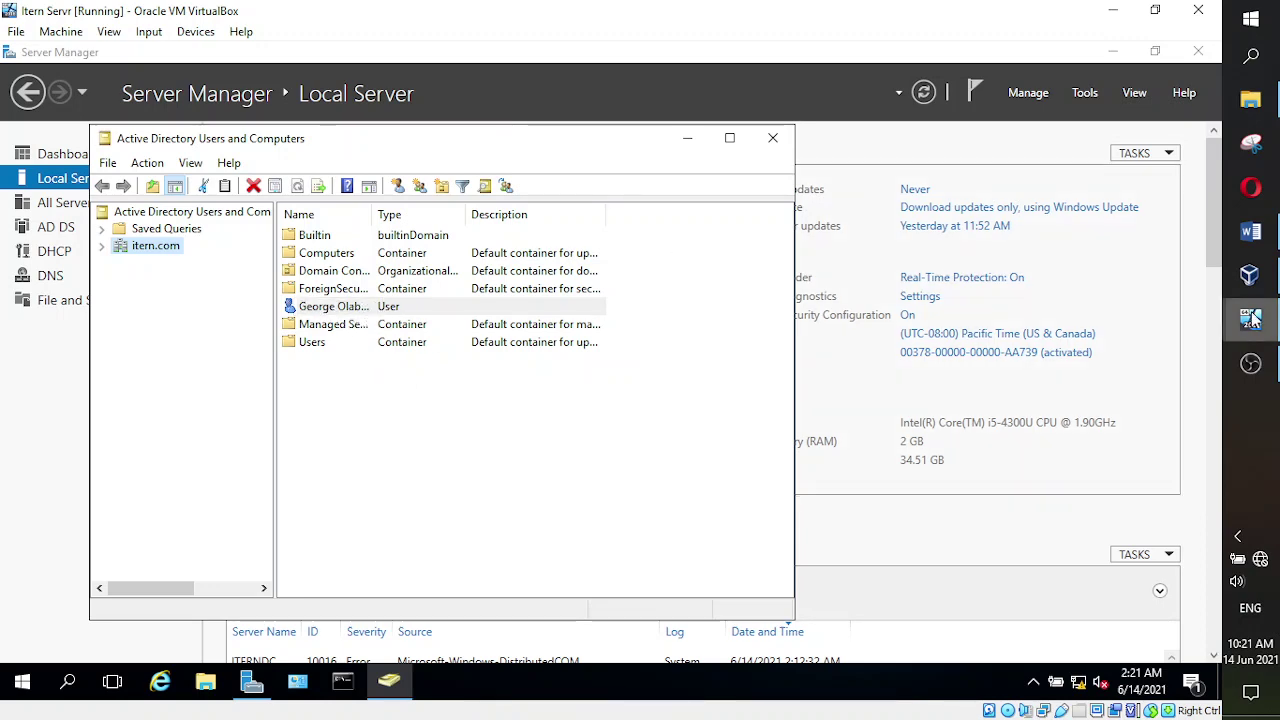
- Bring the New CLient VM forward and sign out of its current Windows session
mouse_move(1250, 318)
click(1112, 370)
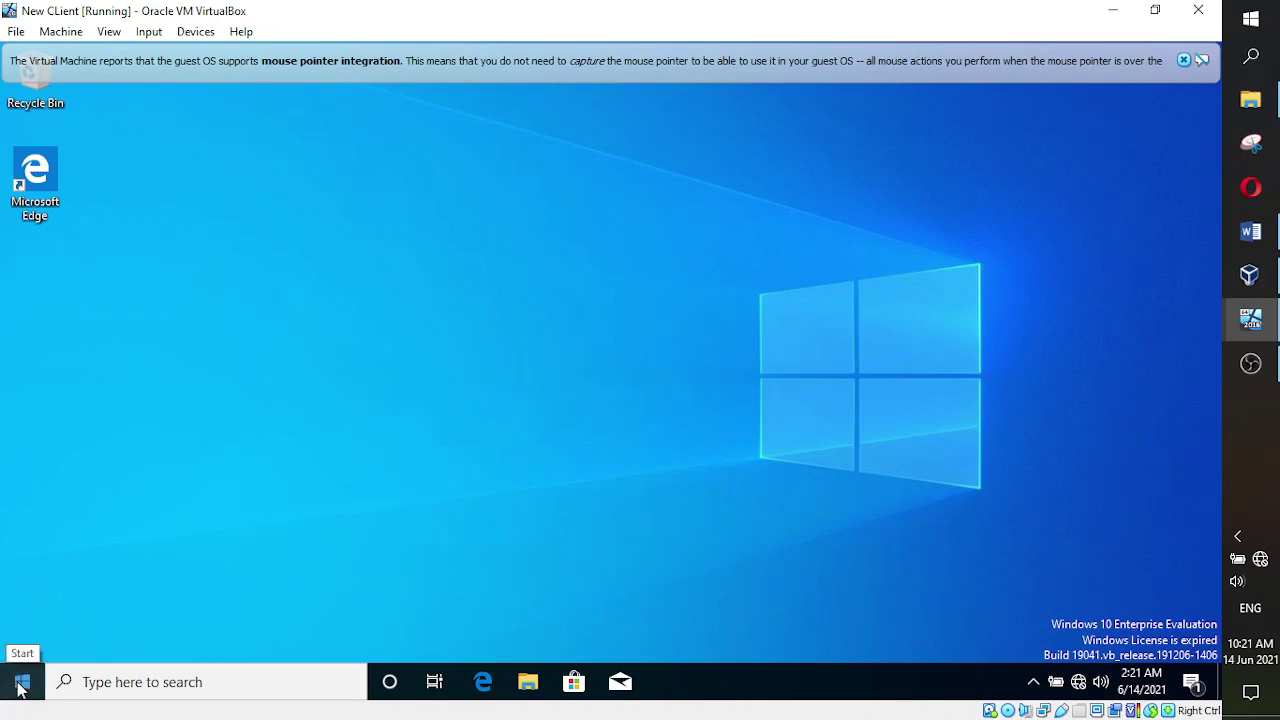
click(20, 684)
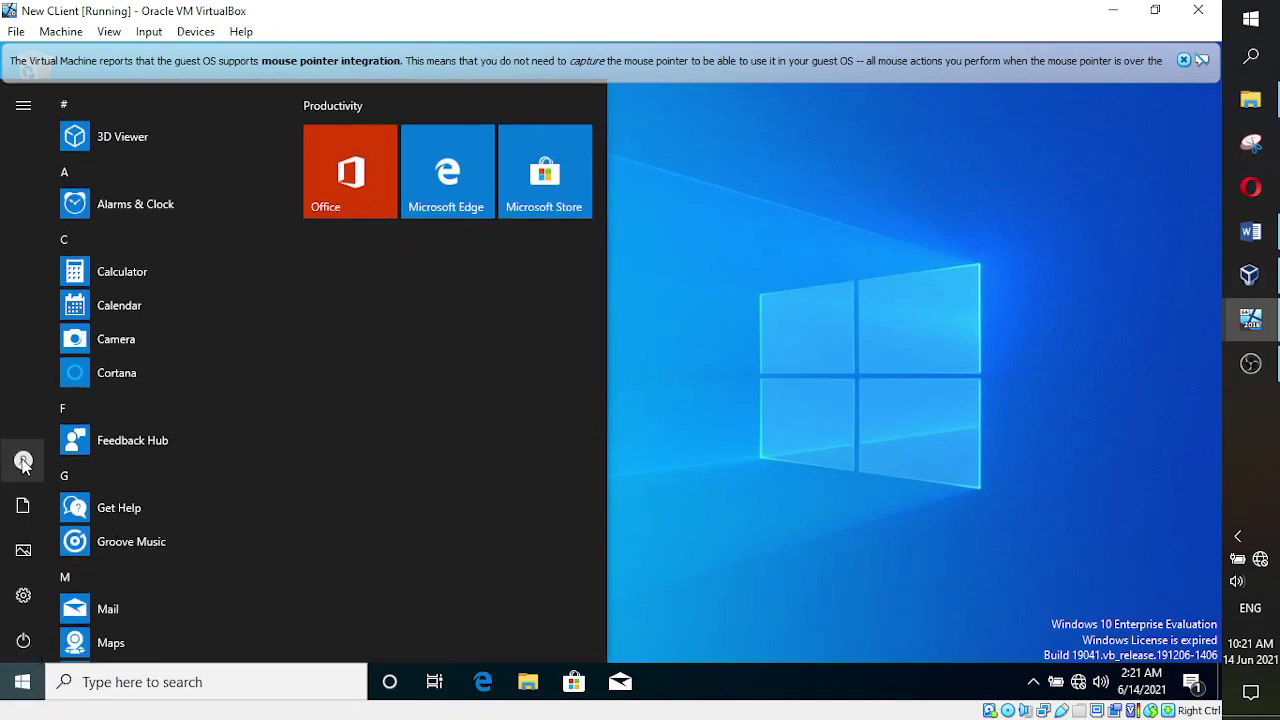
mouse_move(24, 465)
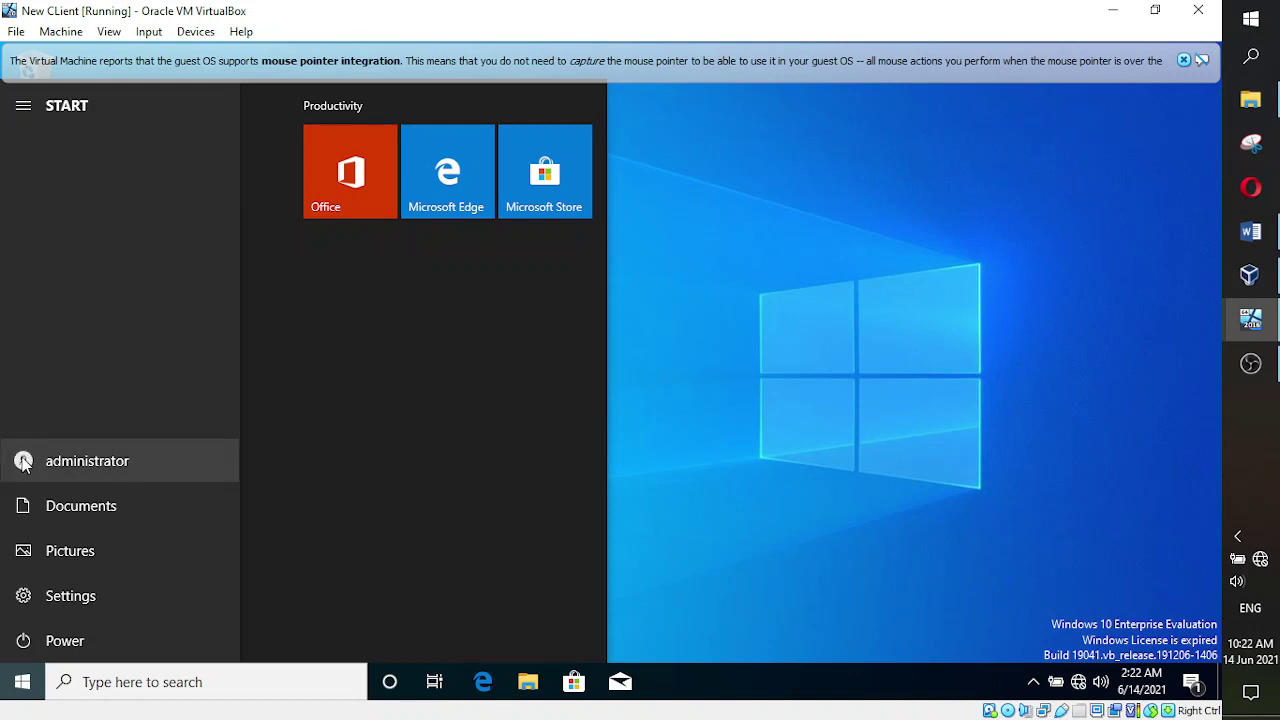
click(91, 462)
click(57, 378)
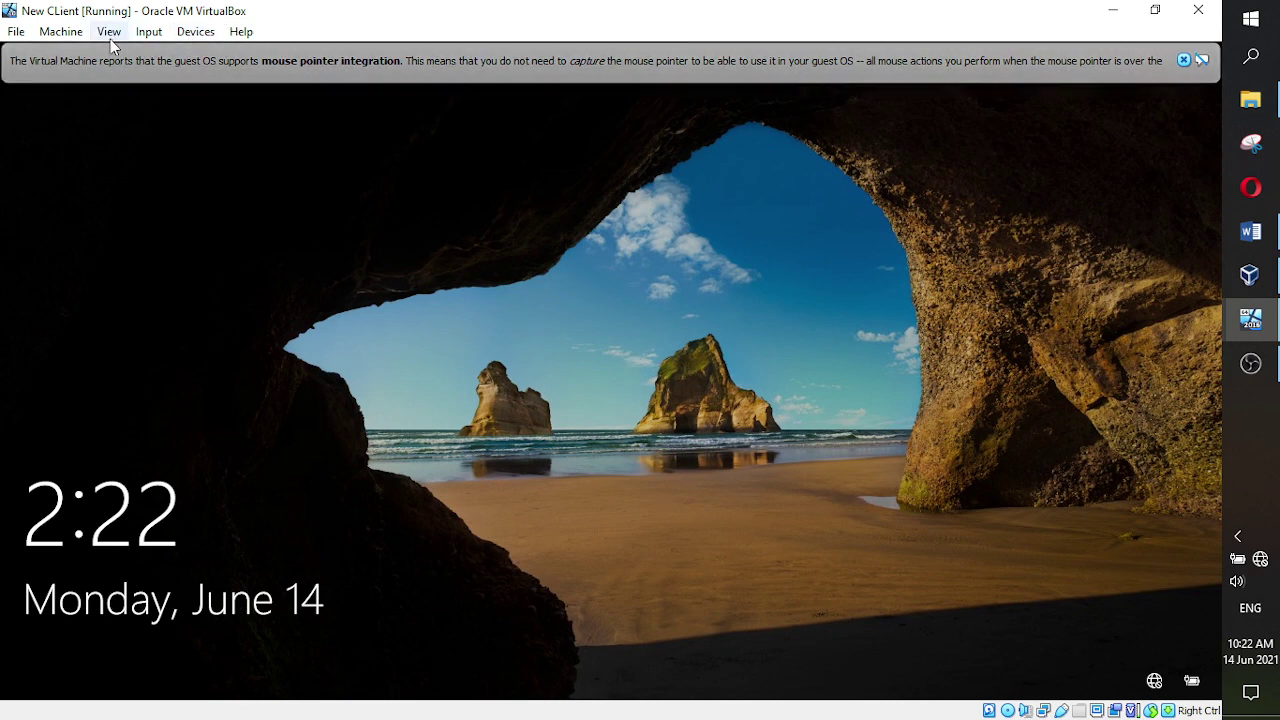
- Send Ctrl-Alt-Del to the client VM through the Input menu
click(143, 33)
mouse_move(190, 54)
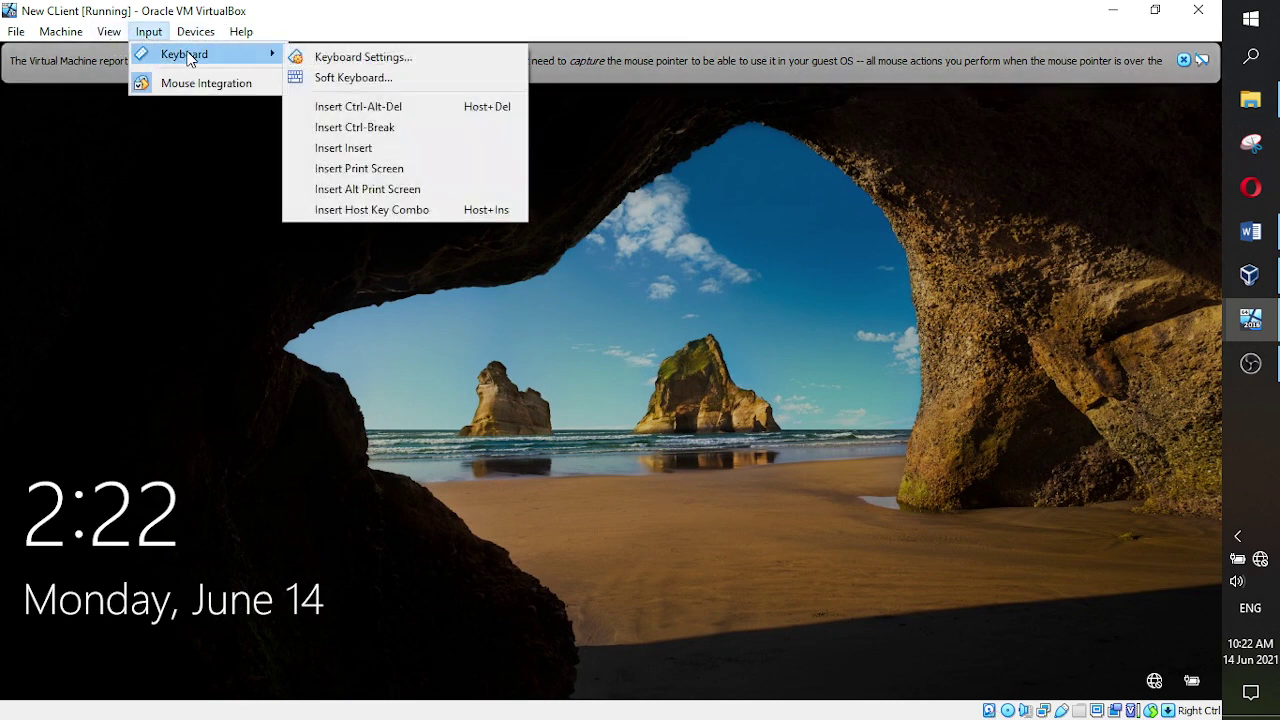
click(396, 106)
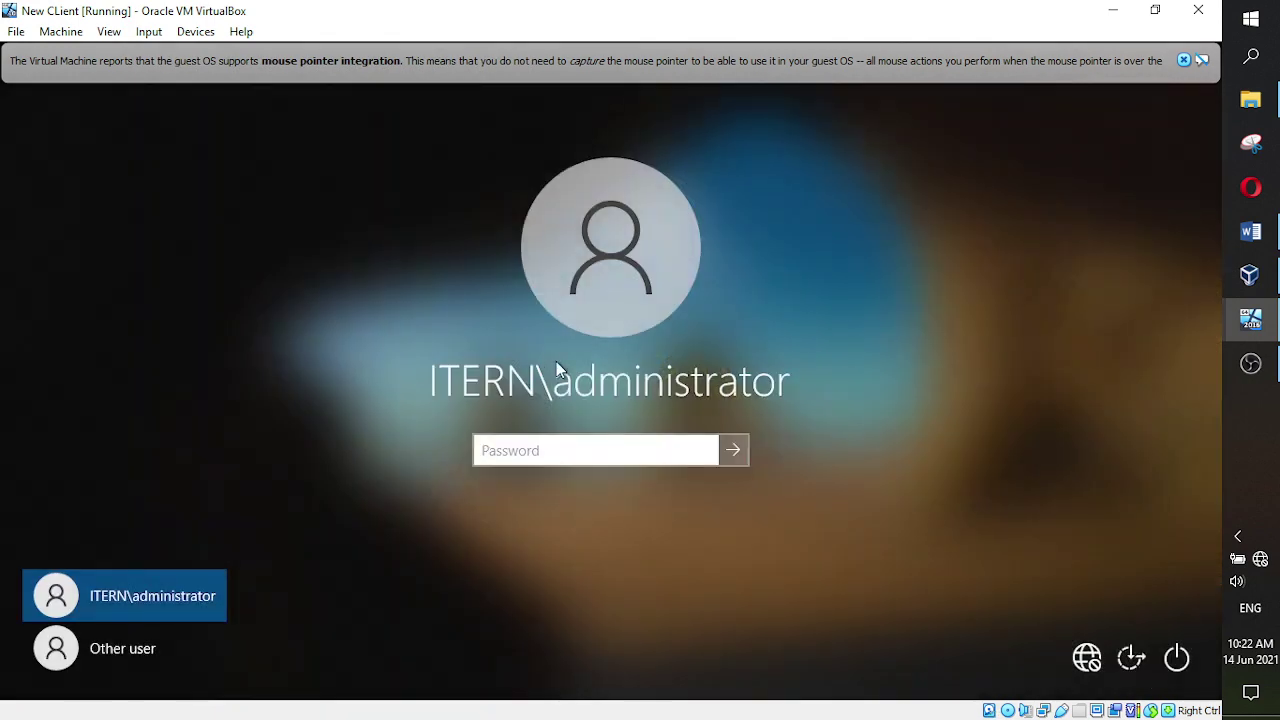
- Sign in as Other user with the new itern domain account and its password
click(104, 640)
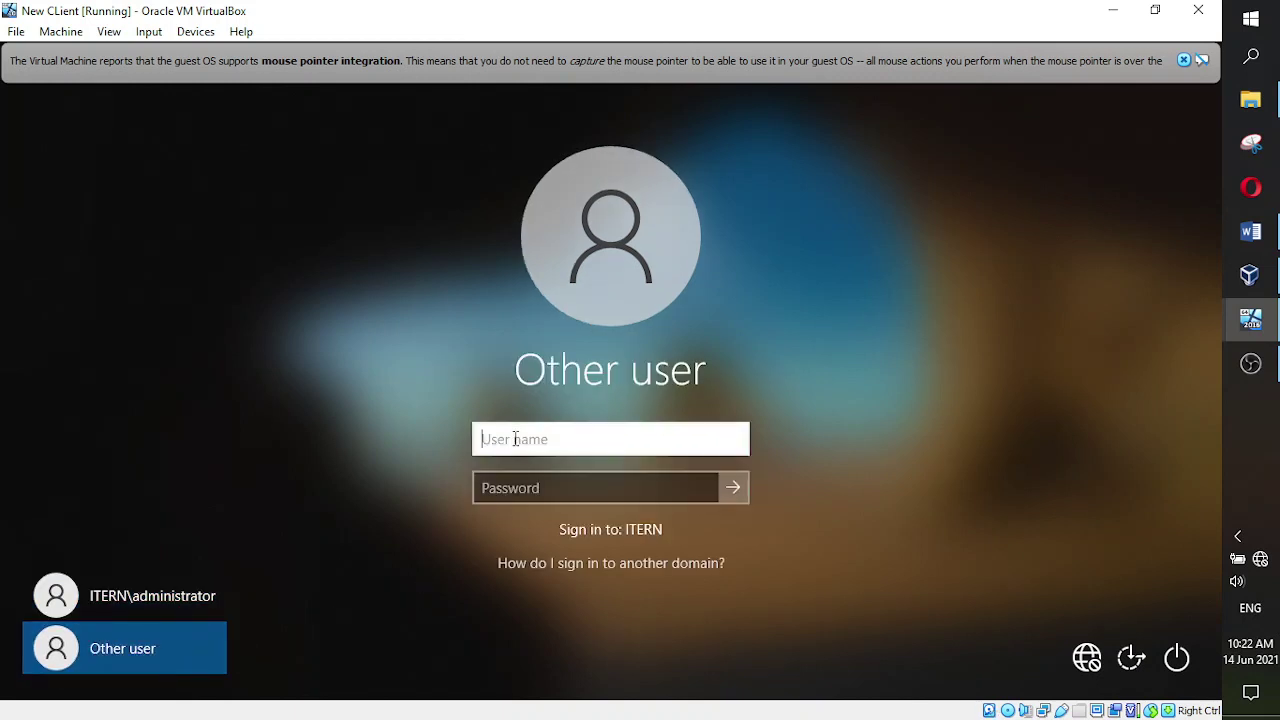
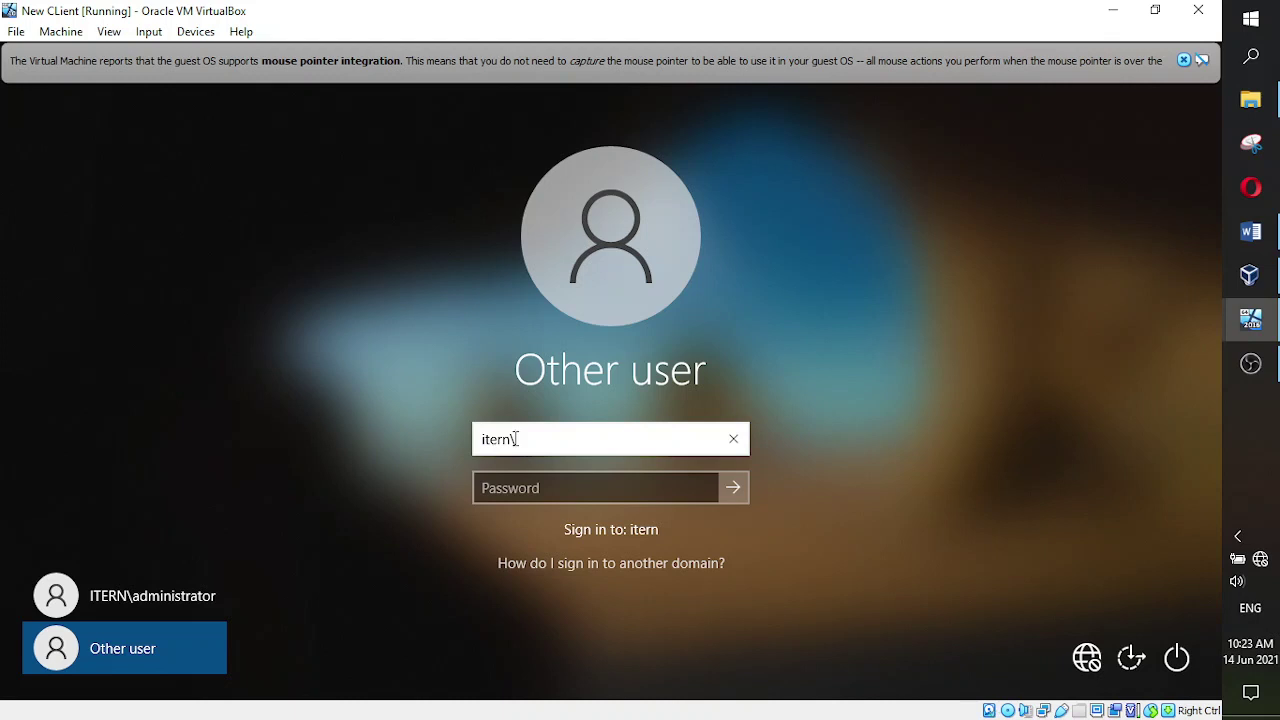
click(512, 489)
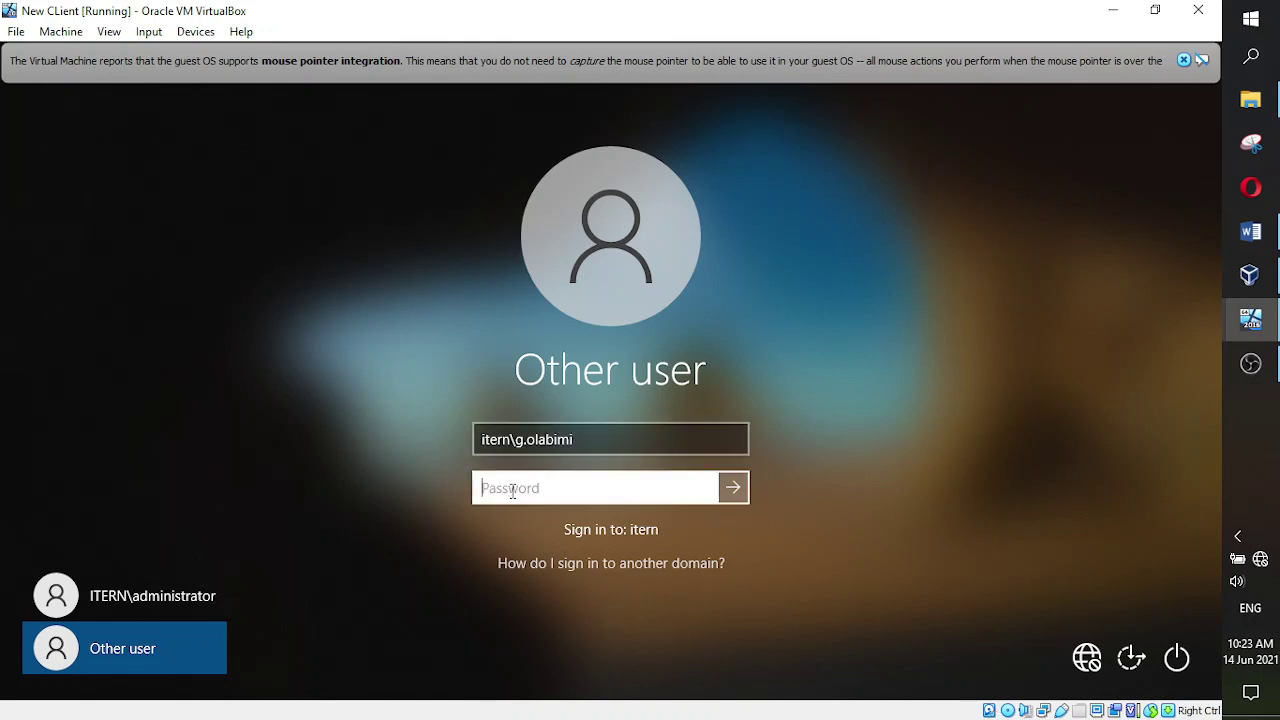
text(•••••••••••)
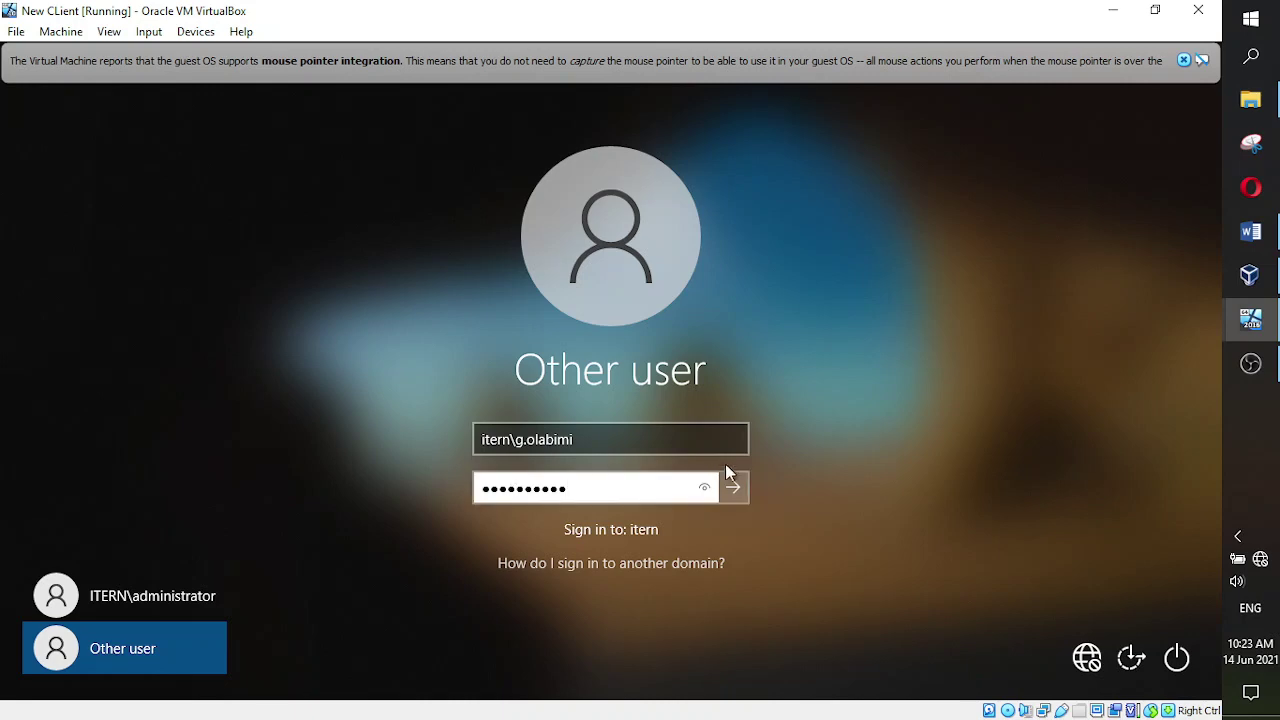
click(735, 488)
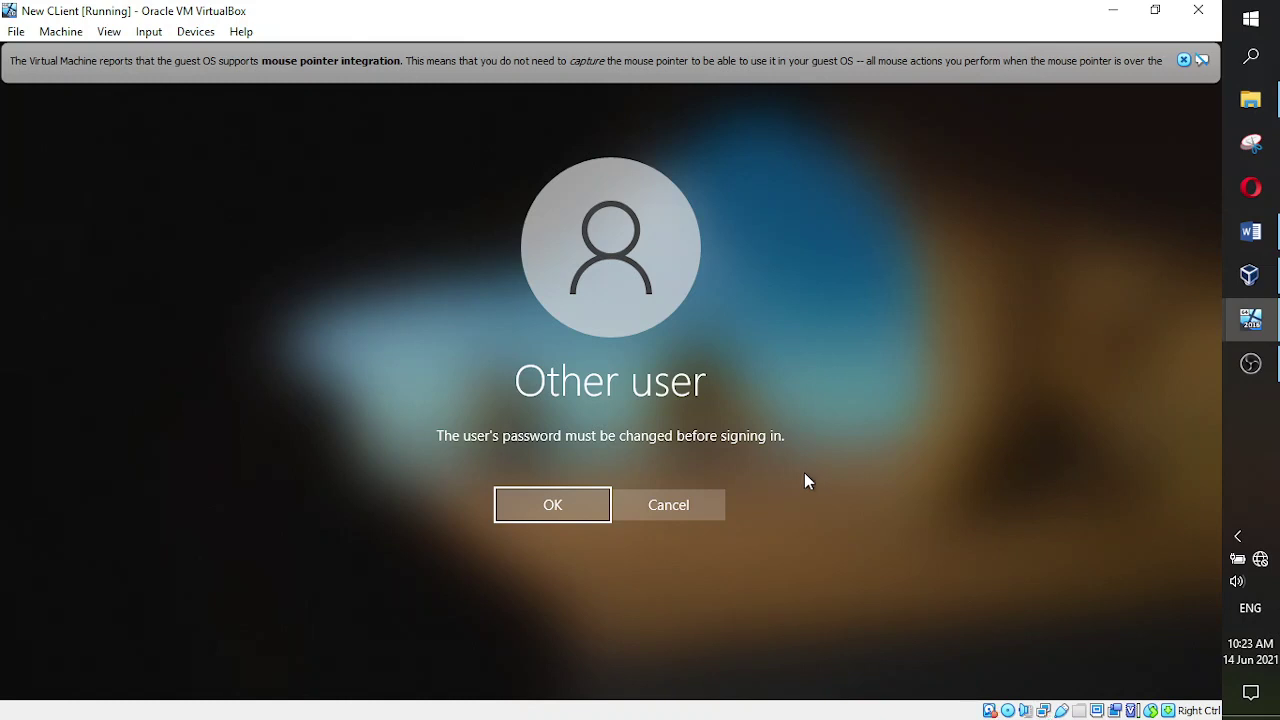
- Accept the change prompt, then enter and confirm a new password for the domain user
click(552, 504)
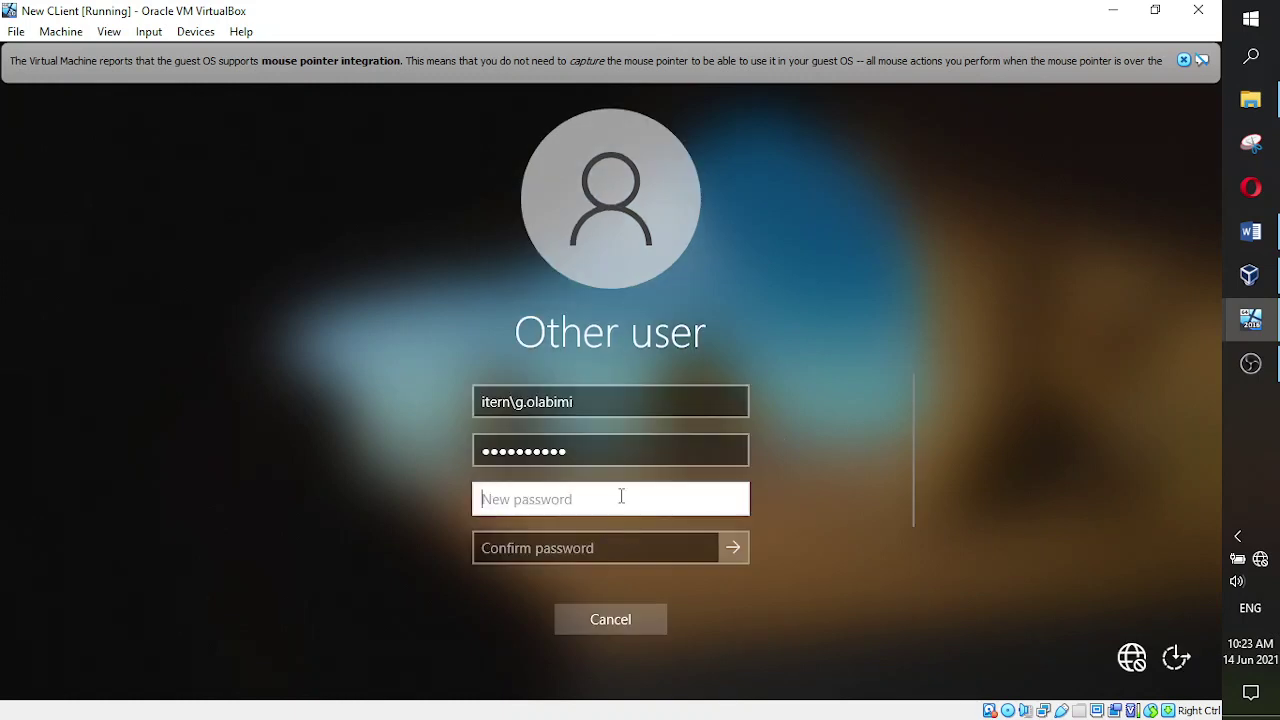
scroll(802, 483, down, 2)
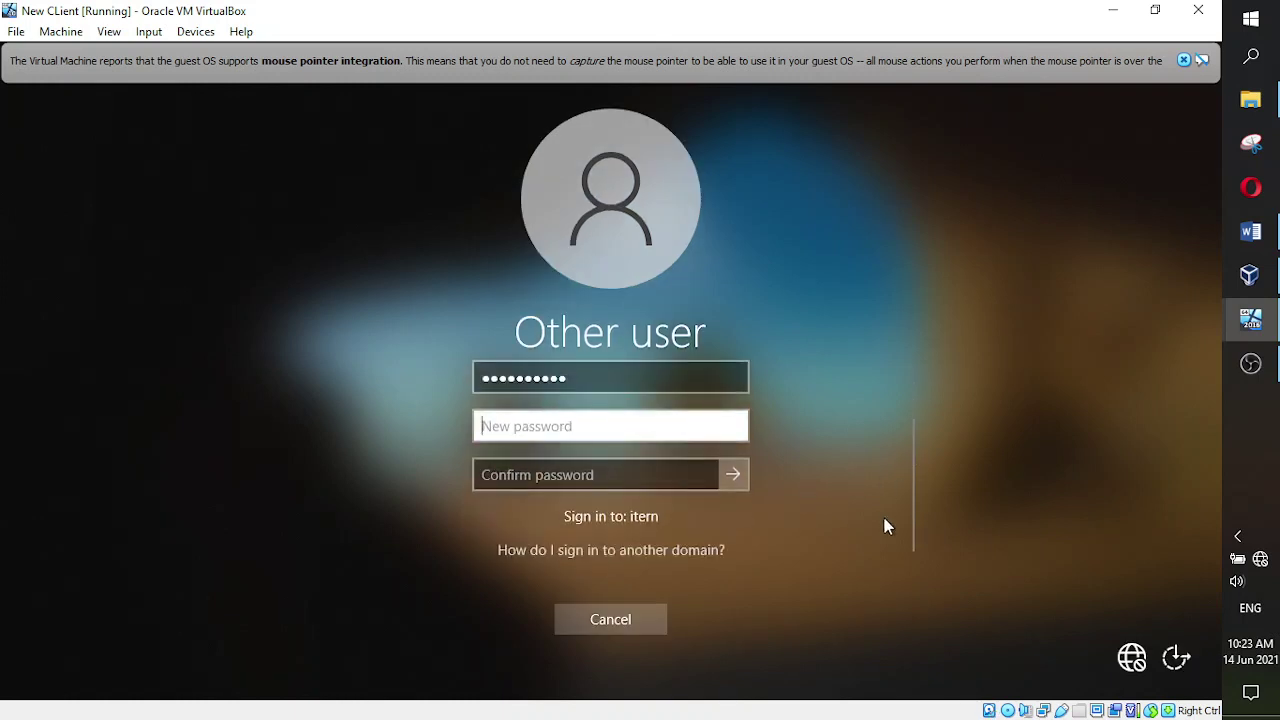
scroll(876, 540, up, 2)
scroll(876, 540, down, 2)
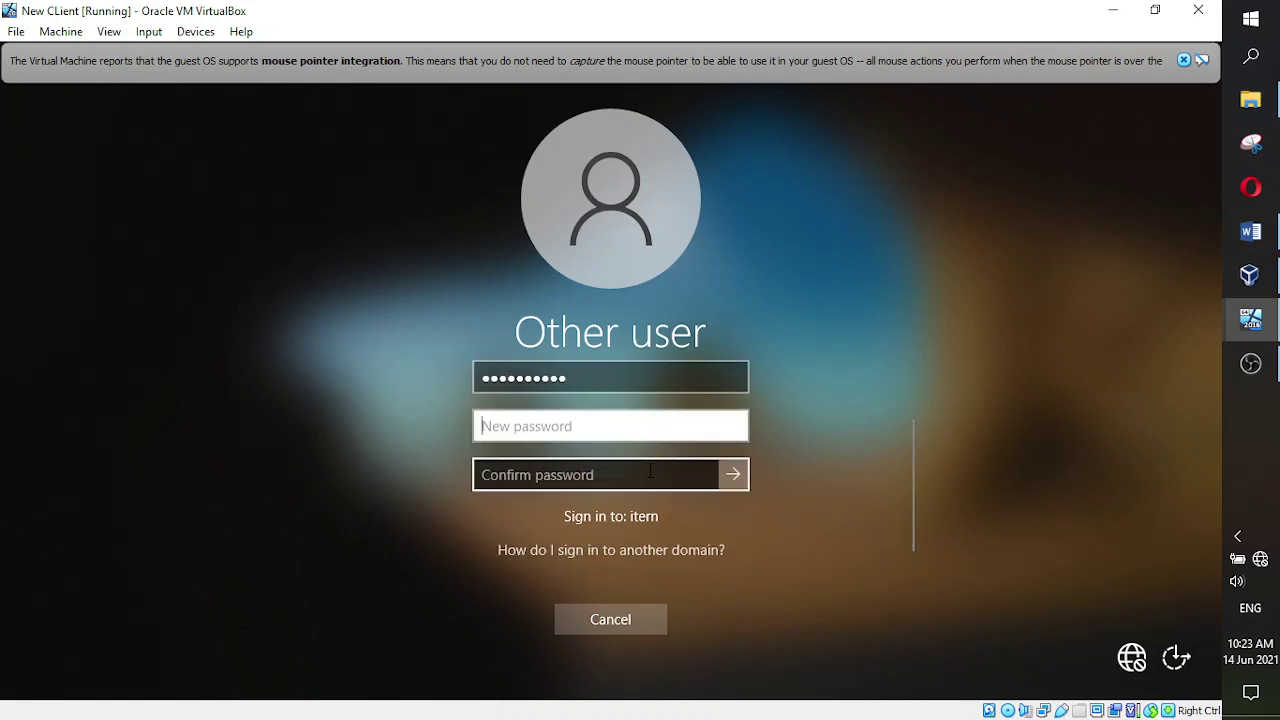
text(************)
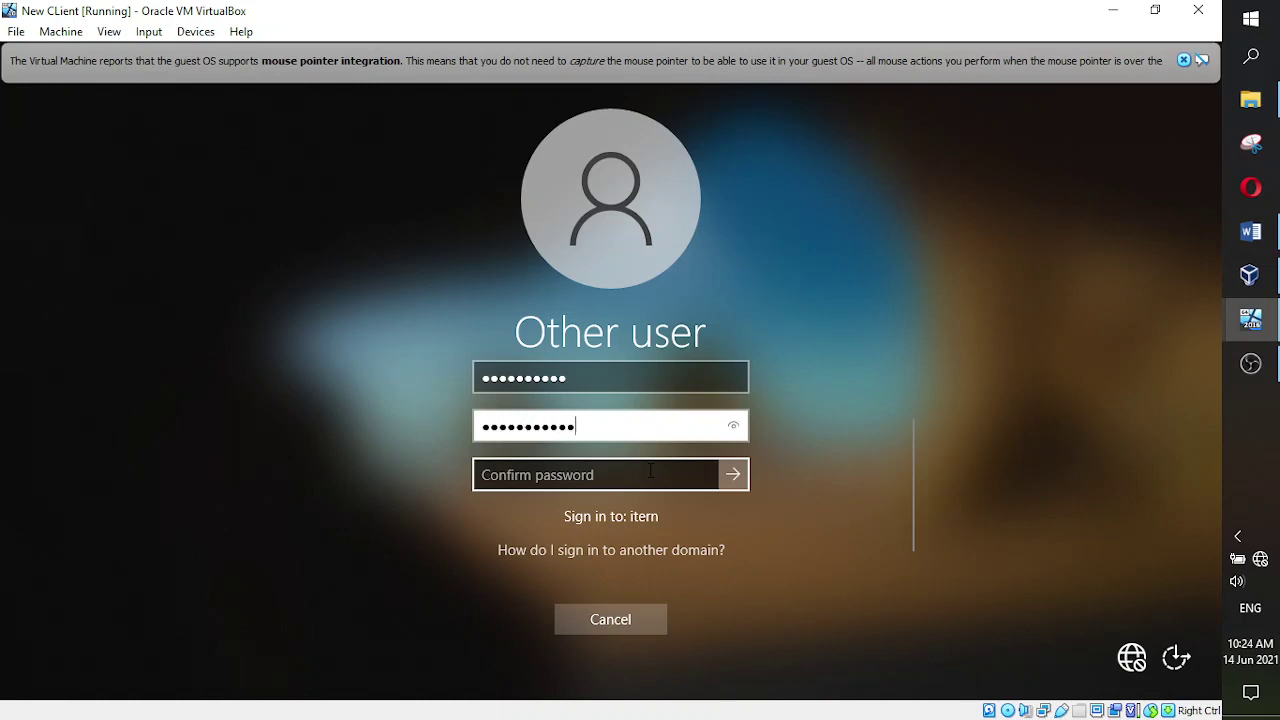
text(*)
click(650, 470)
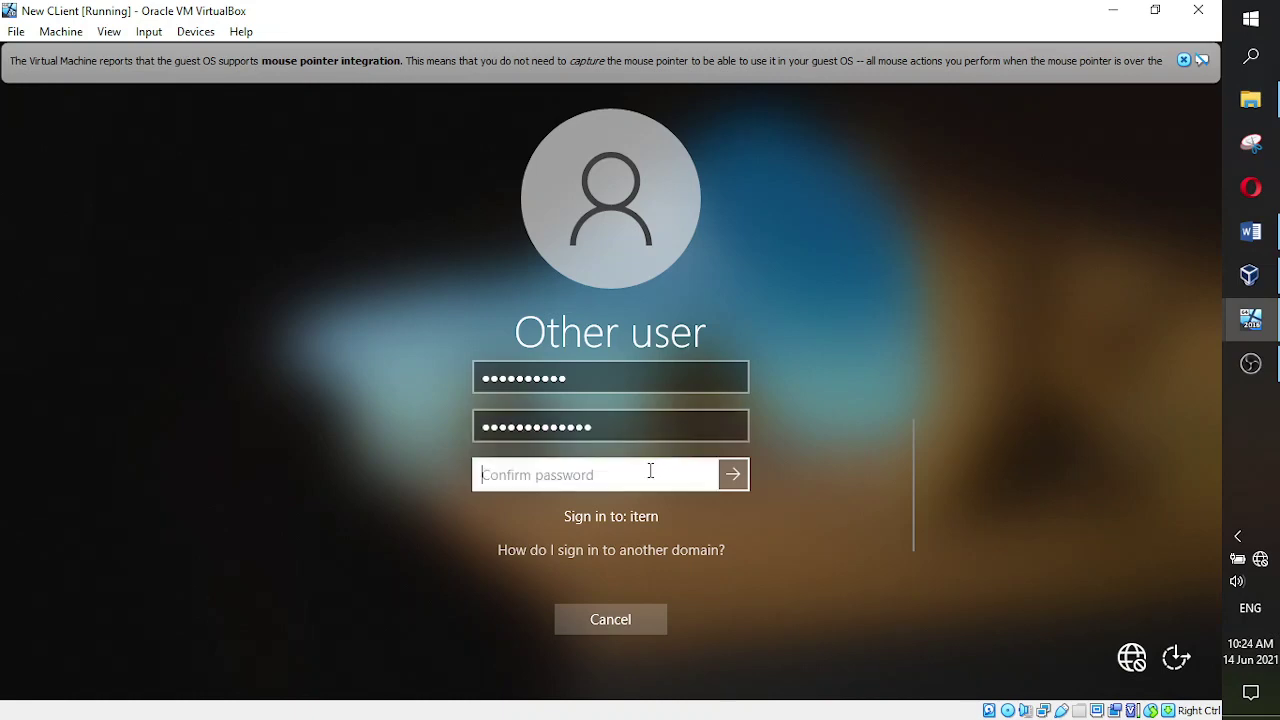
text(********)
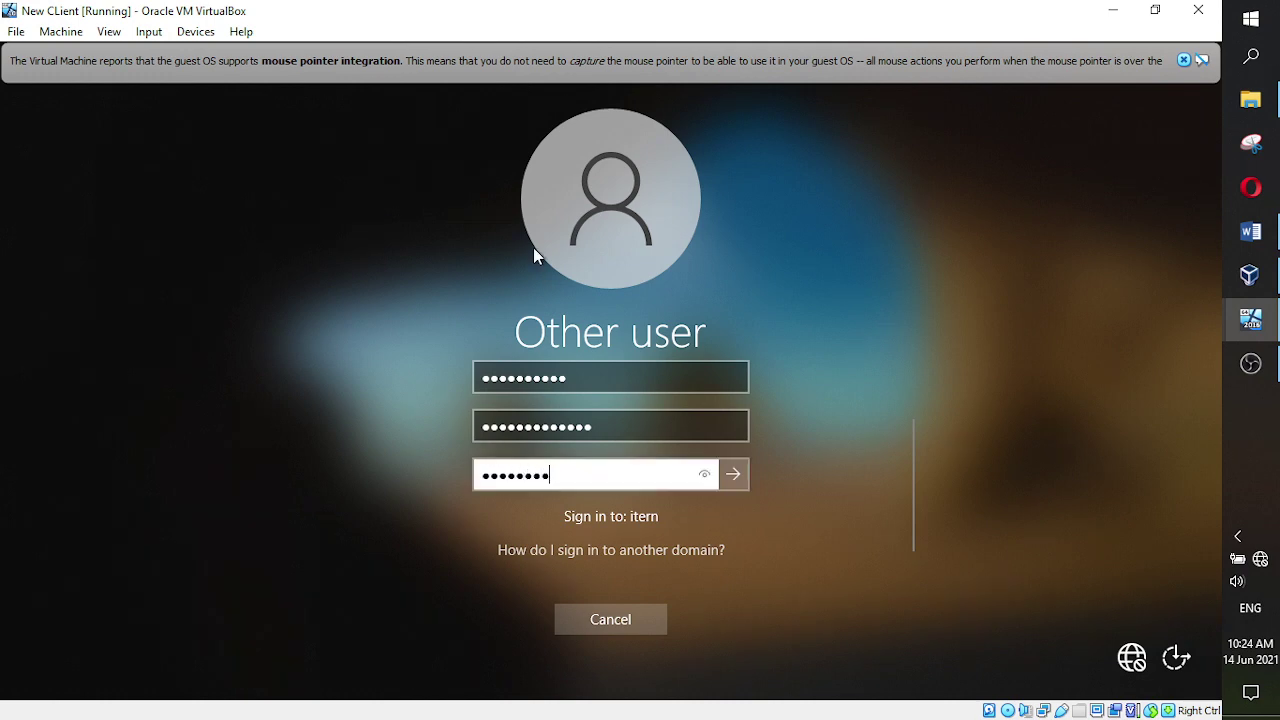
key(BackSpace)
key(BackSpace)
key(BackSpace)
key(BackSpace)
key(BackSpace)
key(BackSpace)
key(BackSpace)
key(BackSpace)
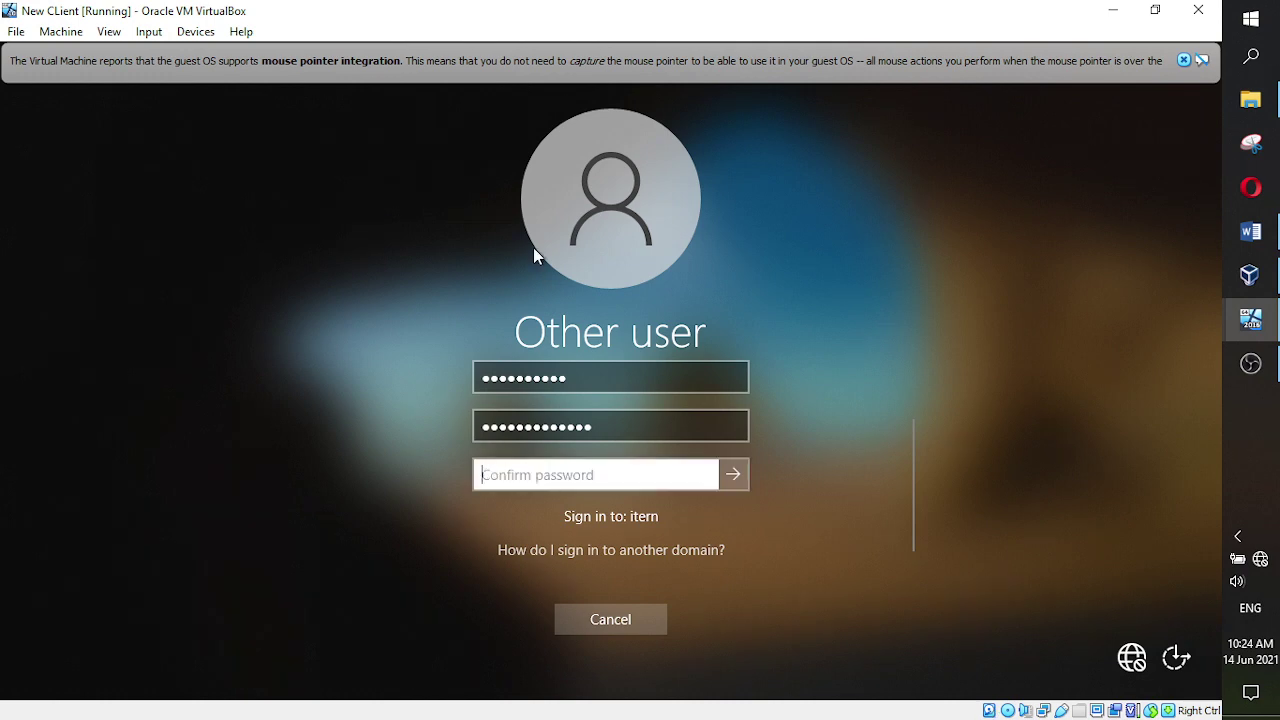
text(*********)
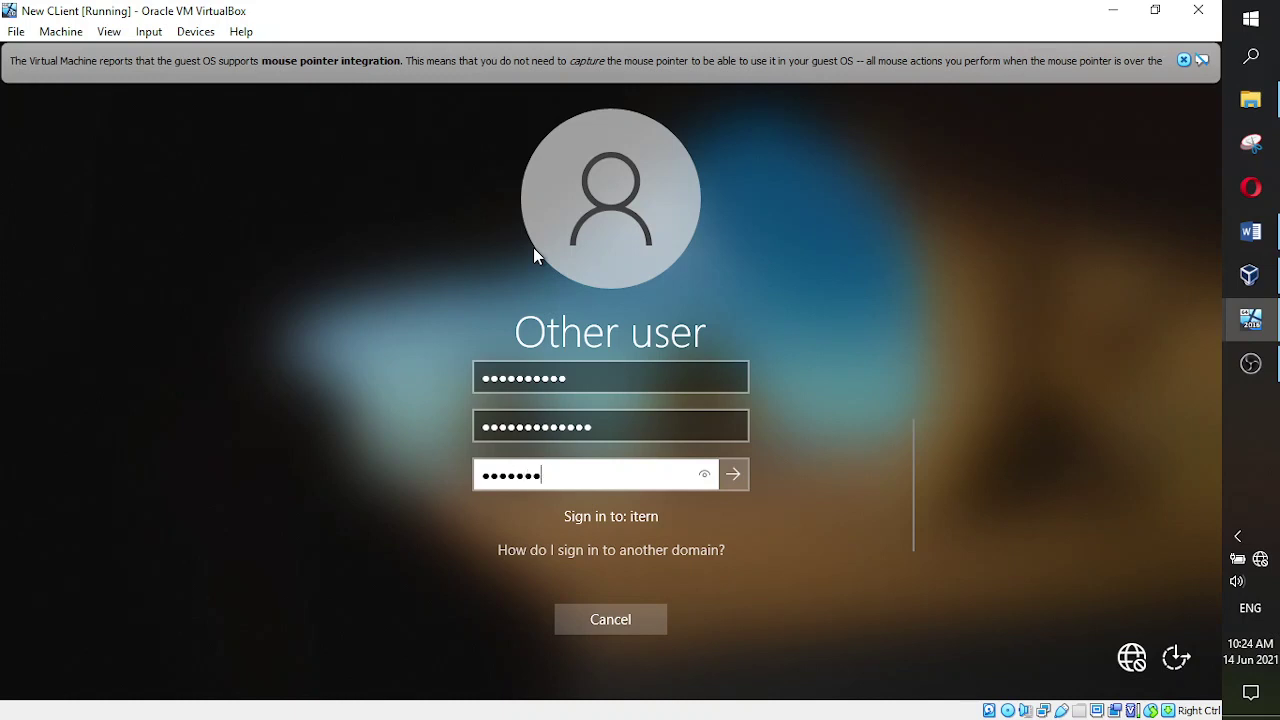
text(****)
click(731, 474)
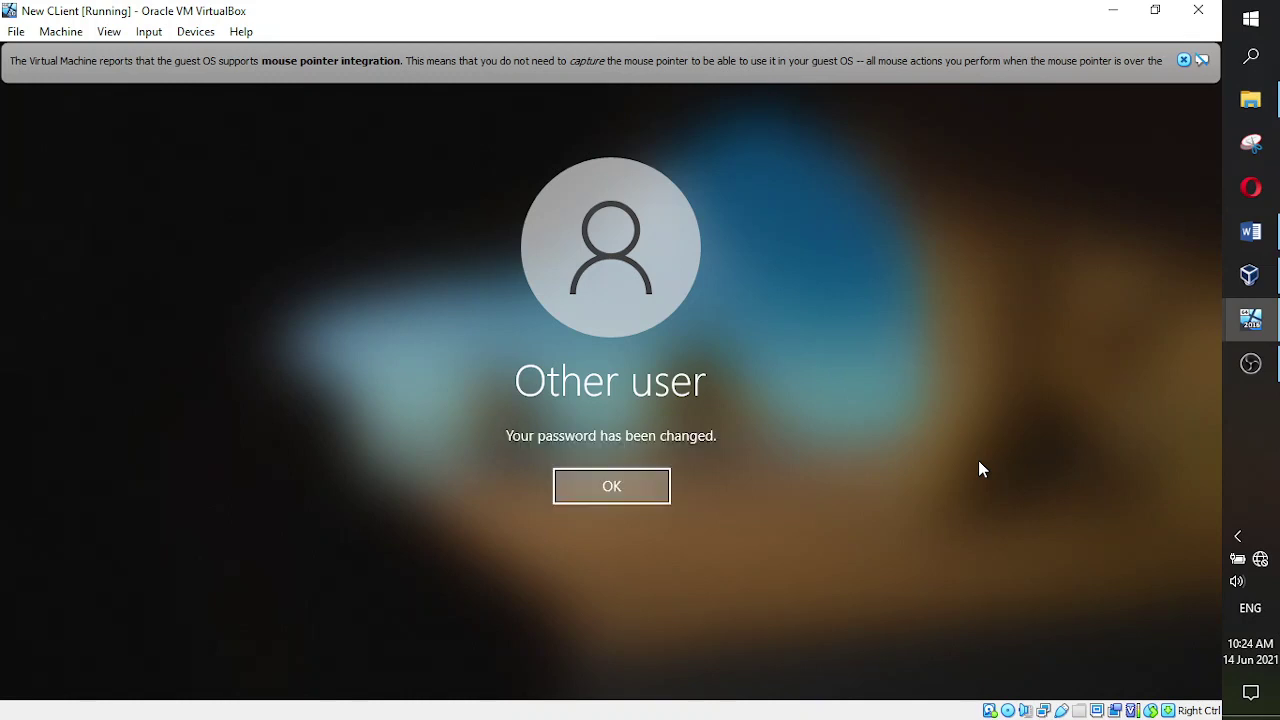
- Dismiss the 'Your password has been changed' message so Windows prepares the profile
click(621, 492)
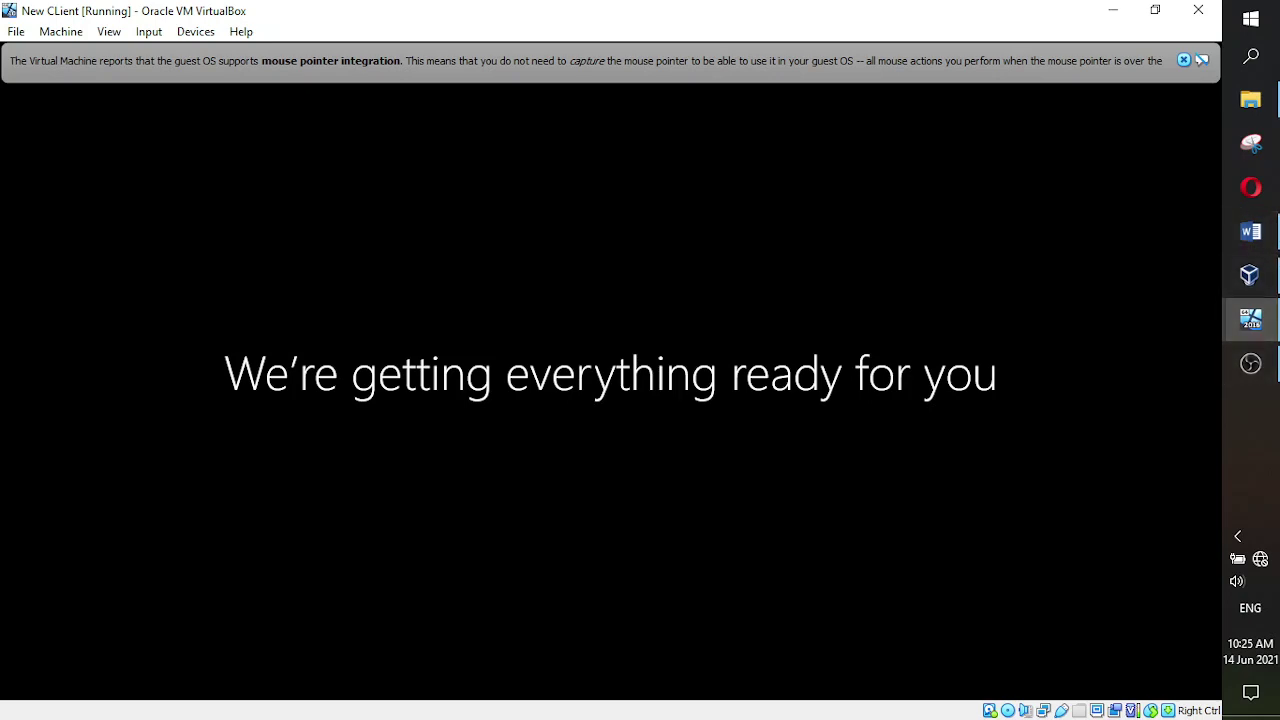
- Color the 'Create new users' line in the Word notes red, then return to the client VM
click(1237, 233)
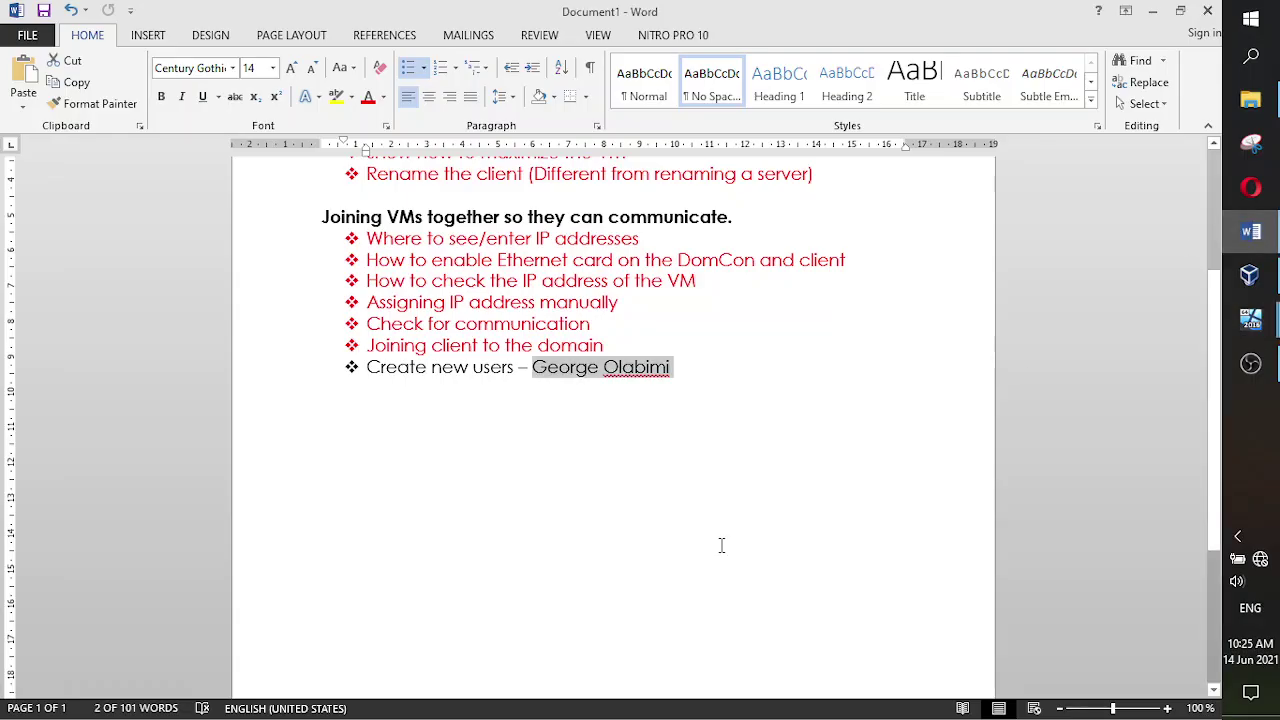
click(693, 484)
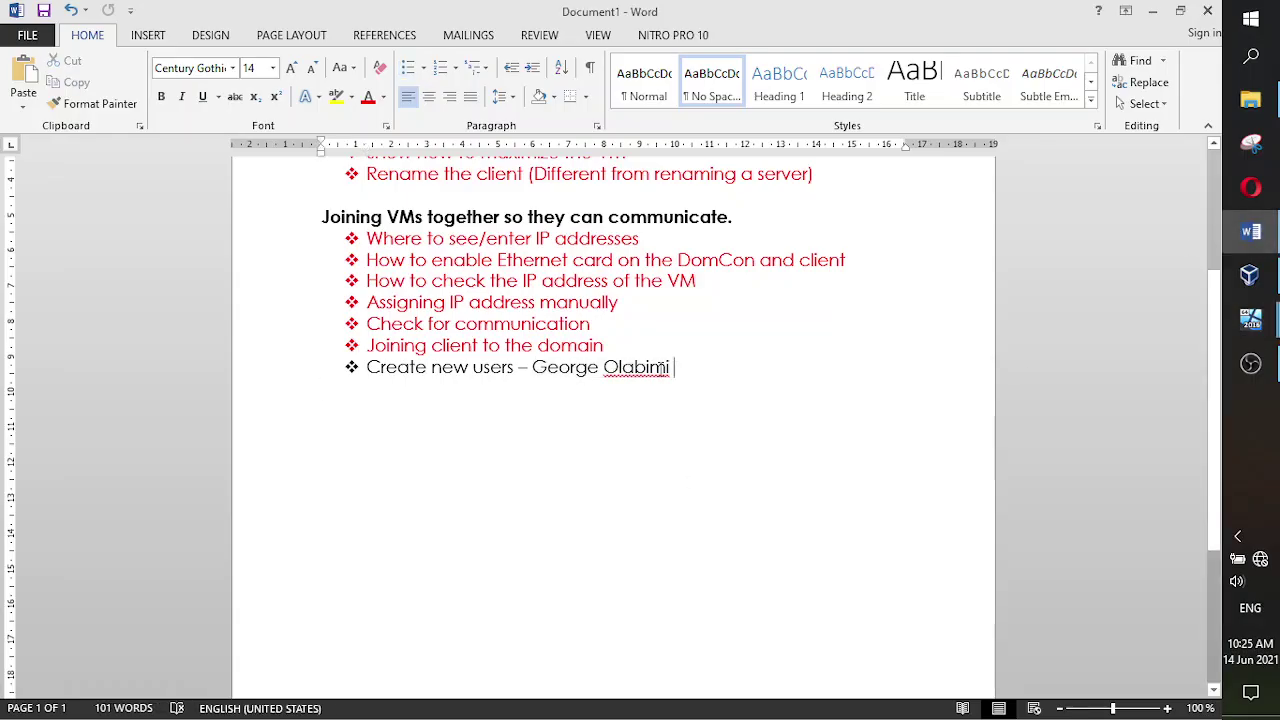
drag(684, 368, 319, 343)
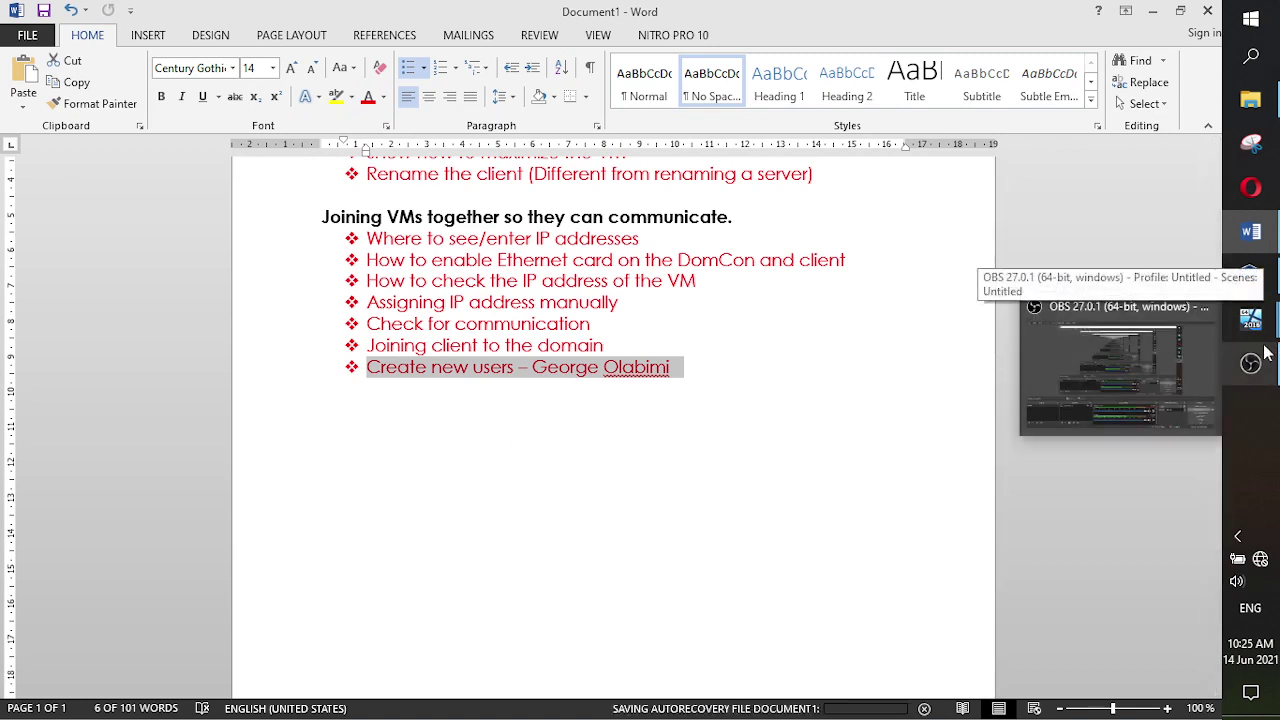
mouse_move(1250, 318)
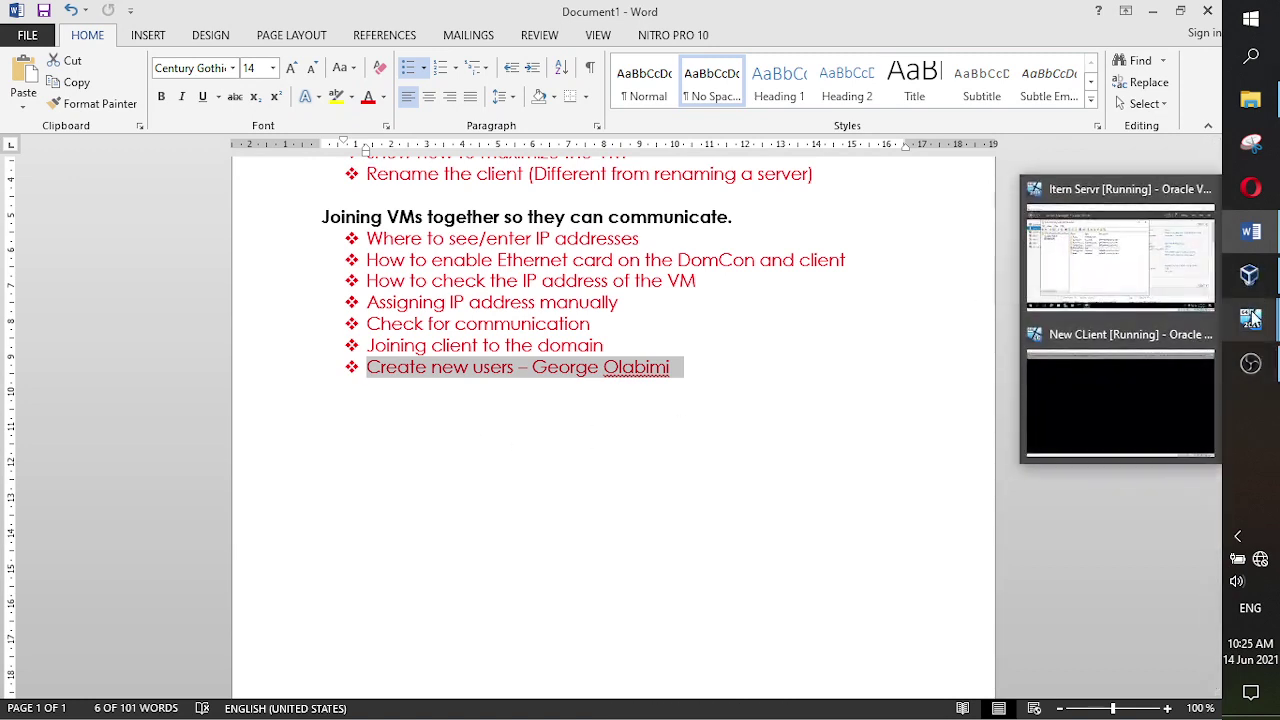
click(1153, 372)
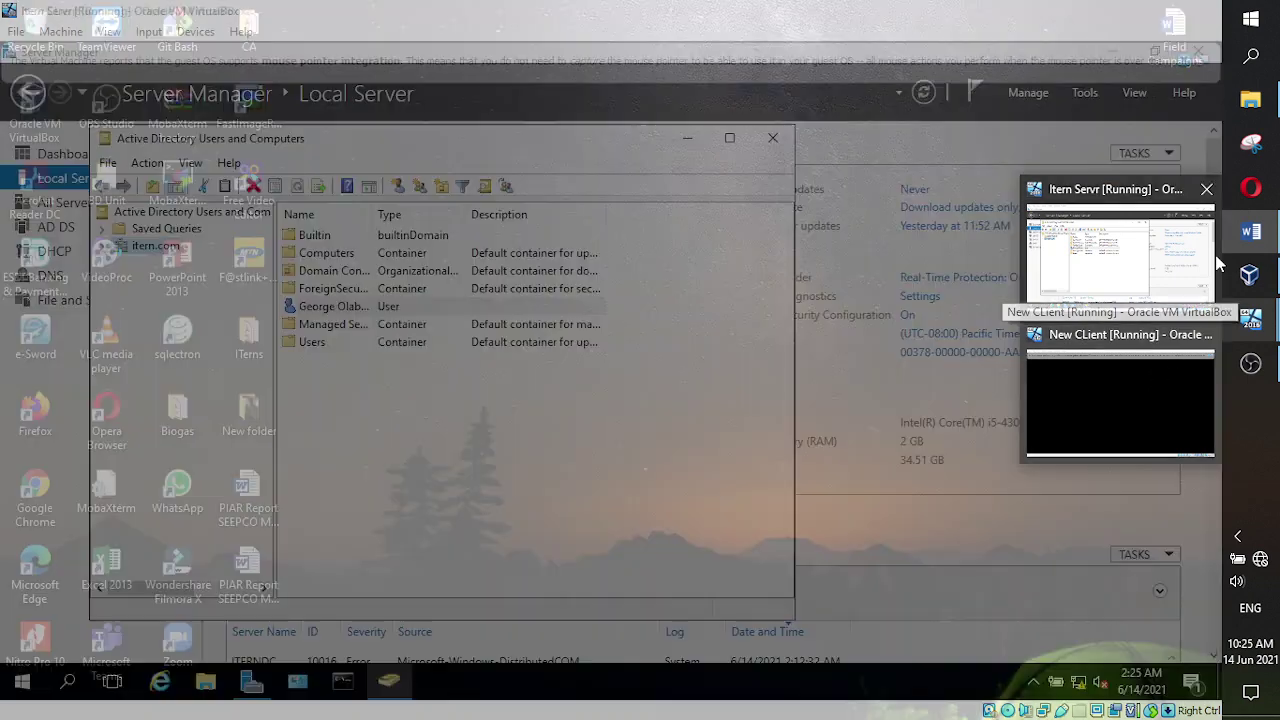
click(1249, 233)
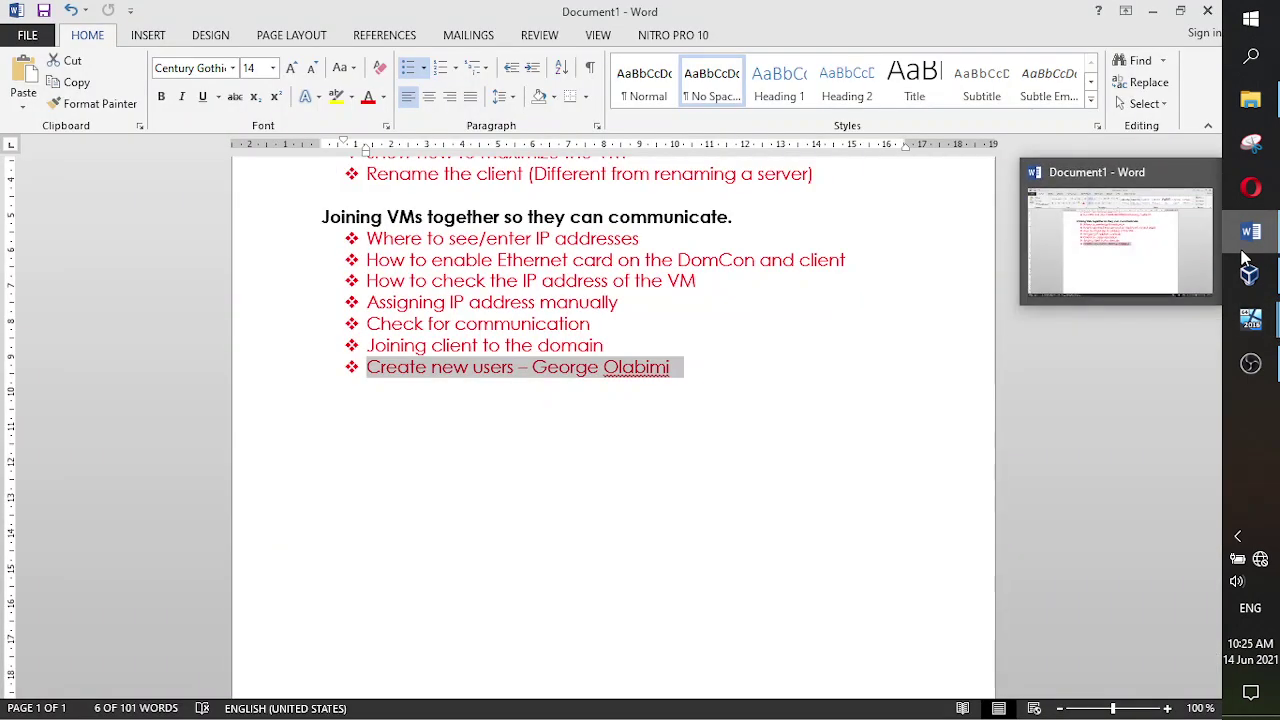
mouse_move(1250, 275)
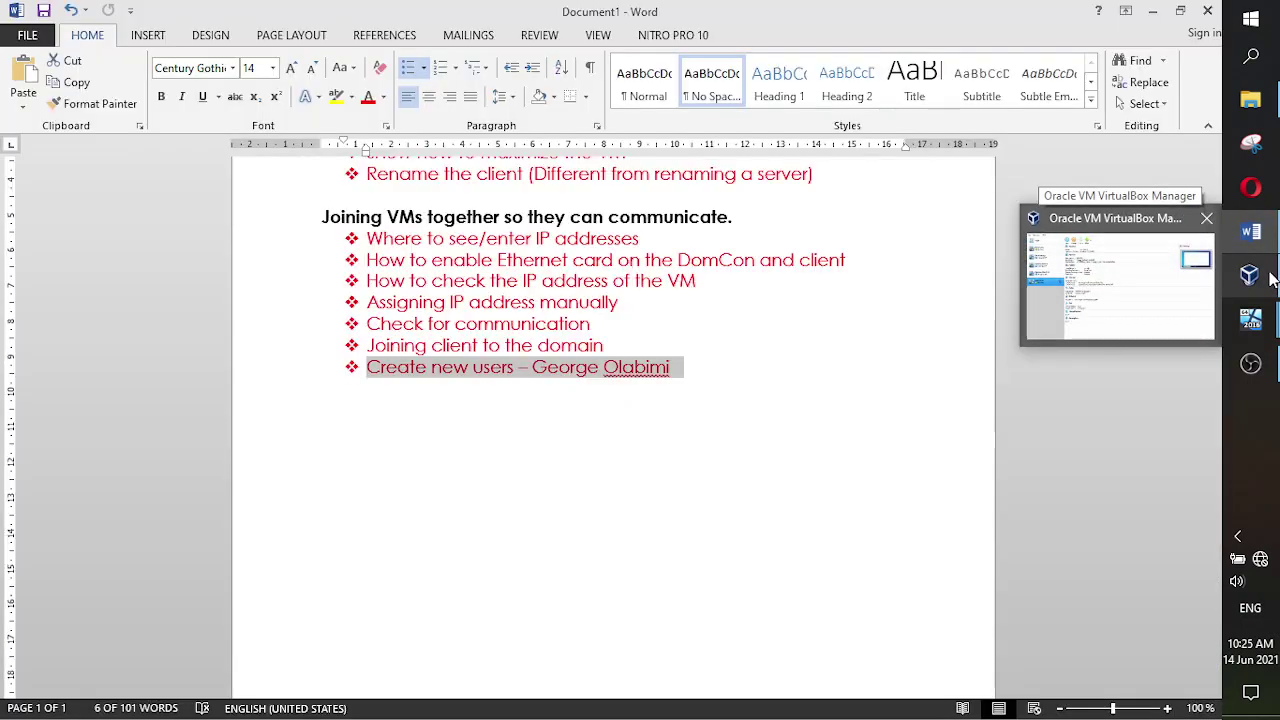
mouse_move(1261, 246)
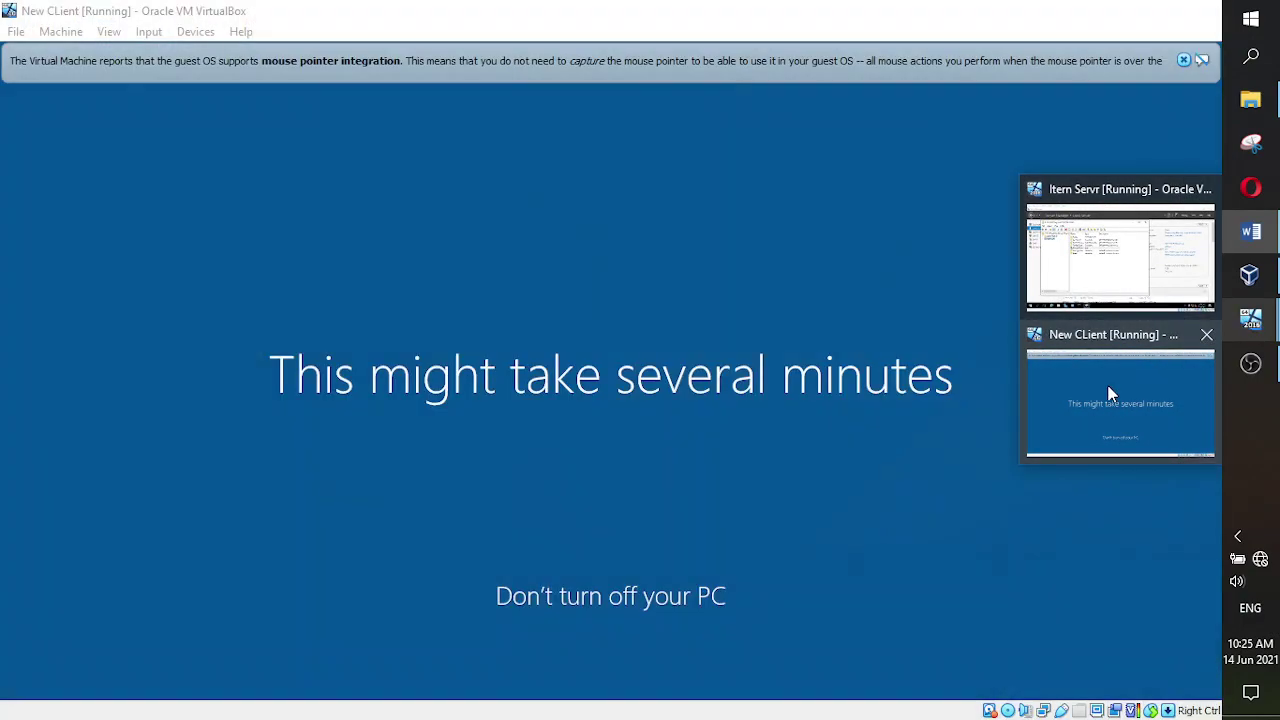
- Bring the Item Servr VM to the front, where Active Directory lists the new account
click(1112, 392)
mouse_move(1253, 316)
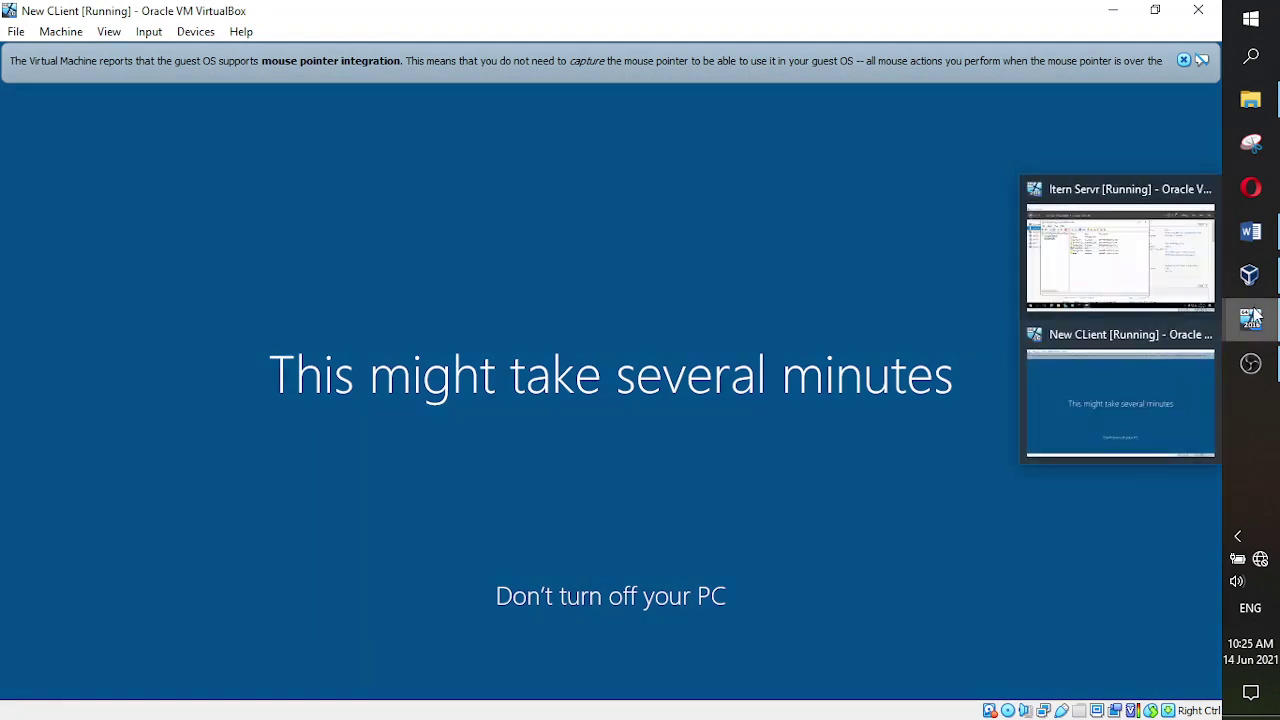
click(1128, 288)
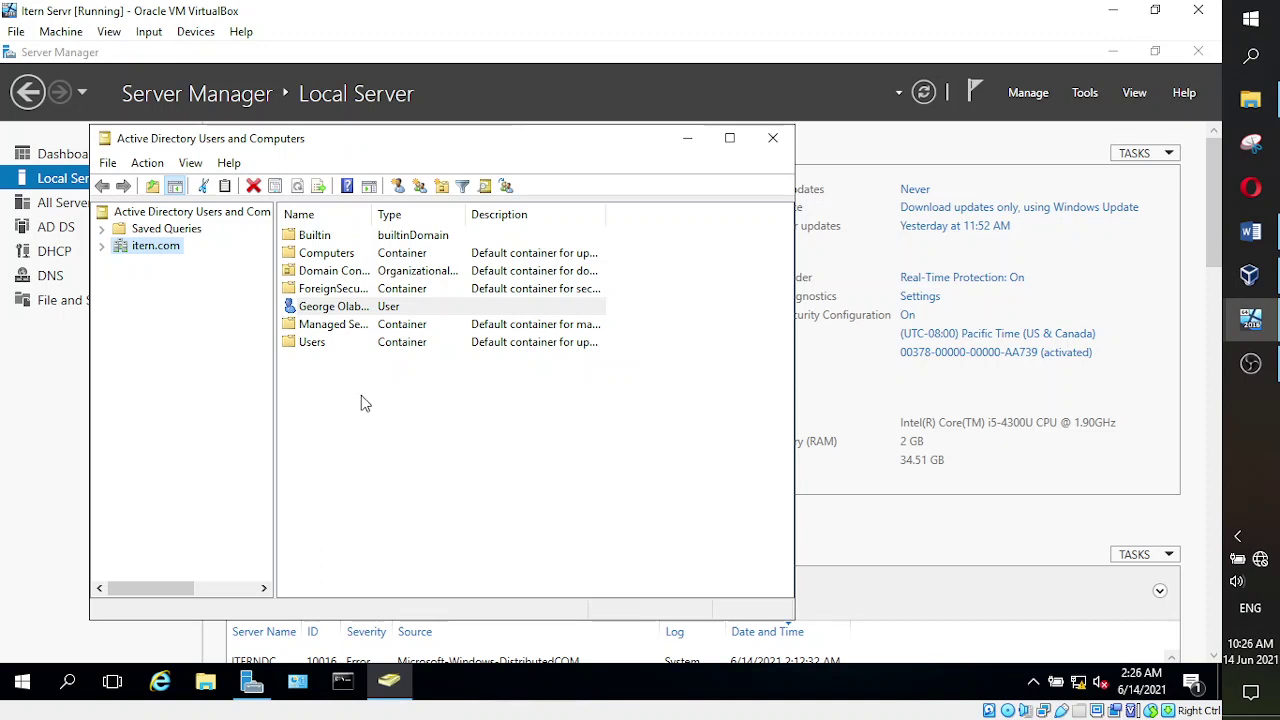
- Open the new account's properties and enter description 'Country Manager - East Africa' and office 'Management'
double_click(318, 307)
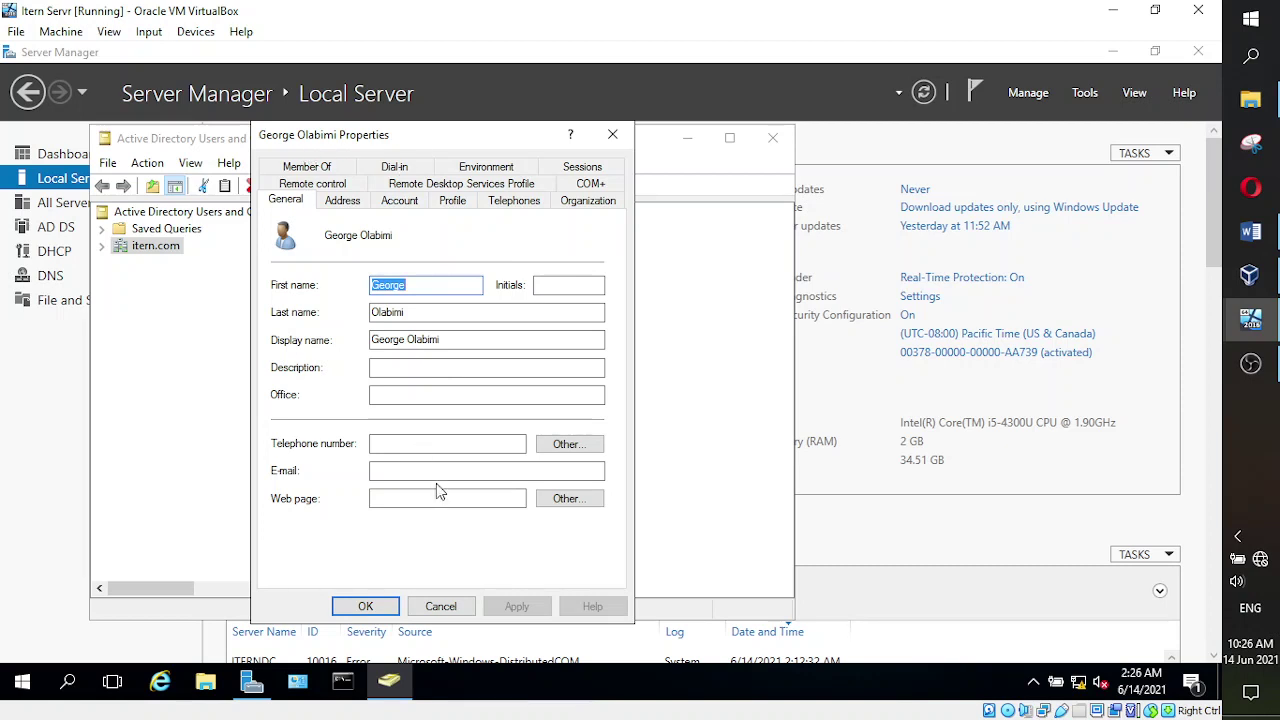
click(400, 442)
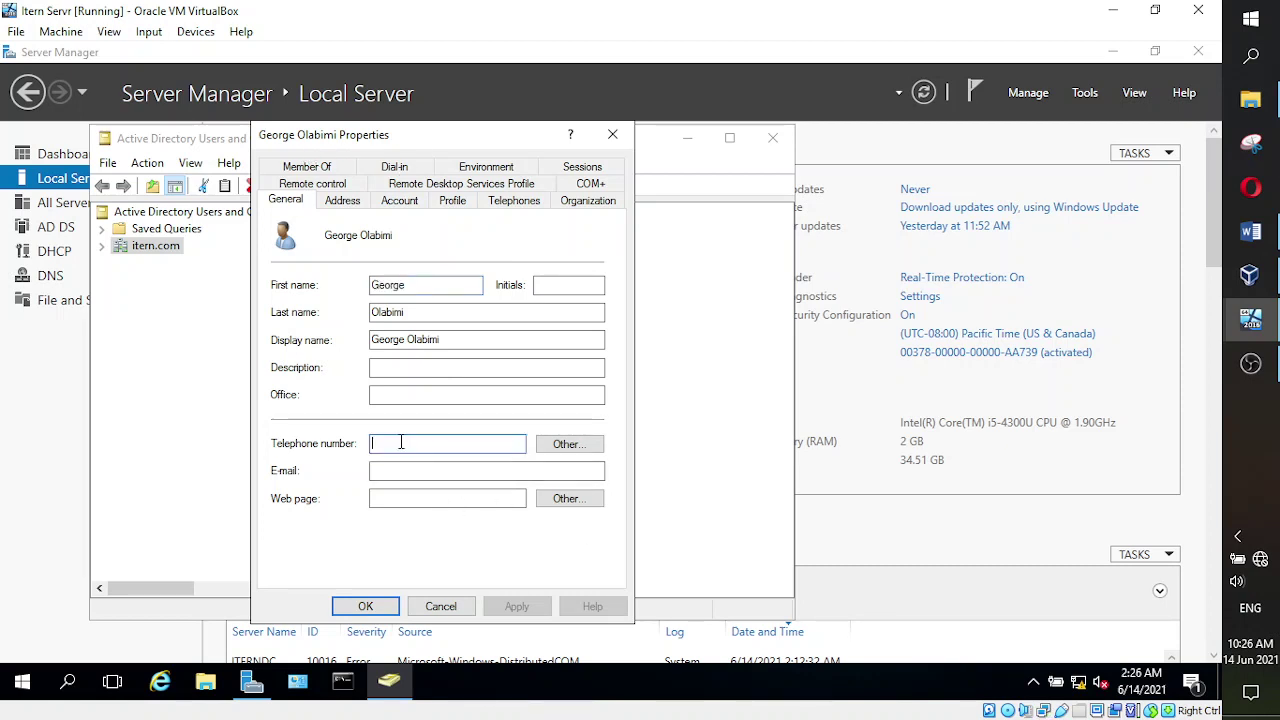
click(375, 472)
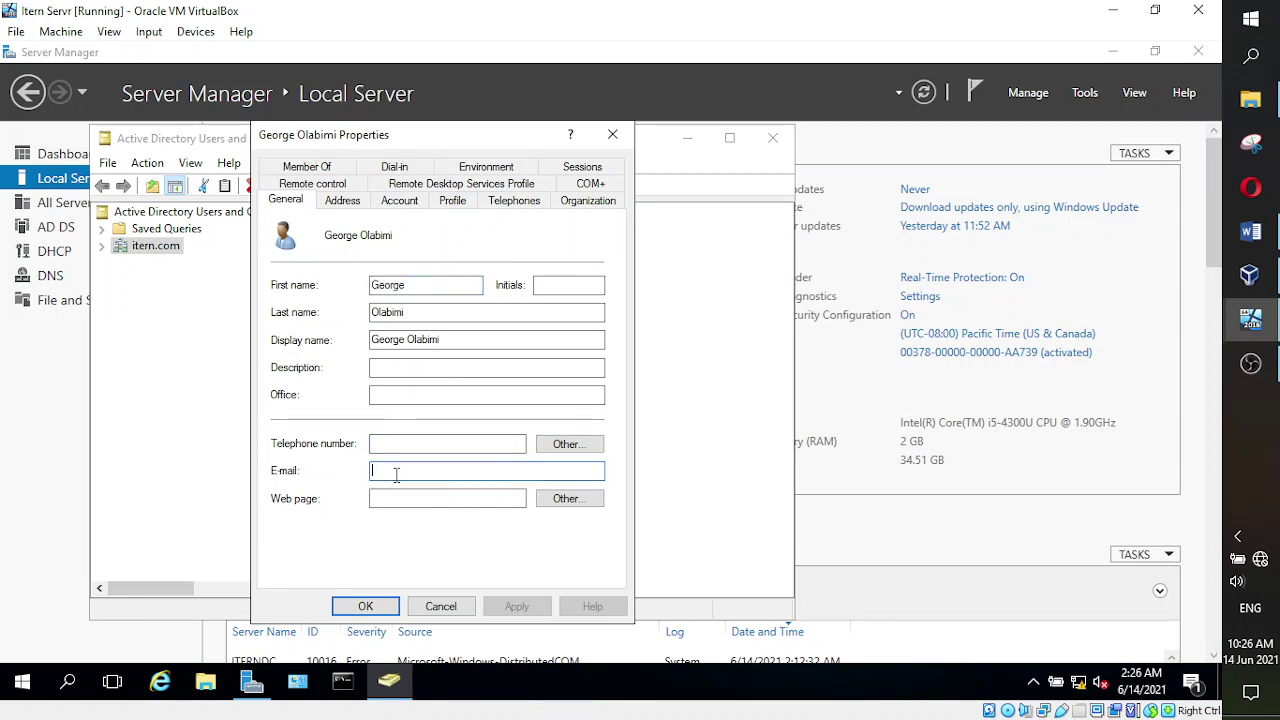
click(410, 498)
click(400, 368)
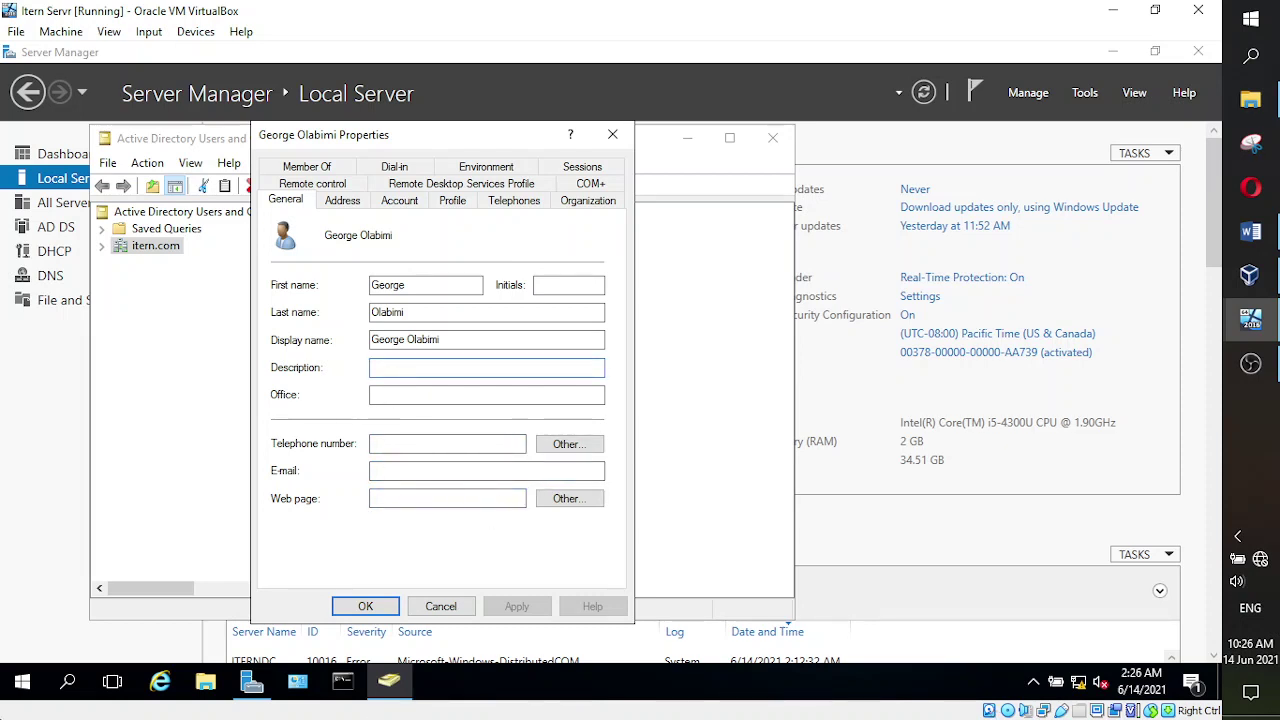
text(C)
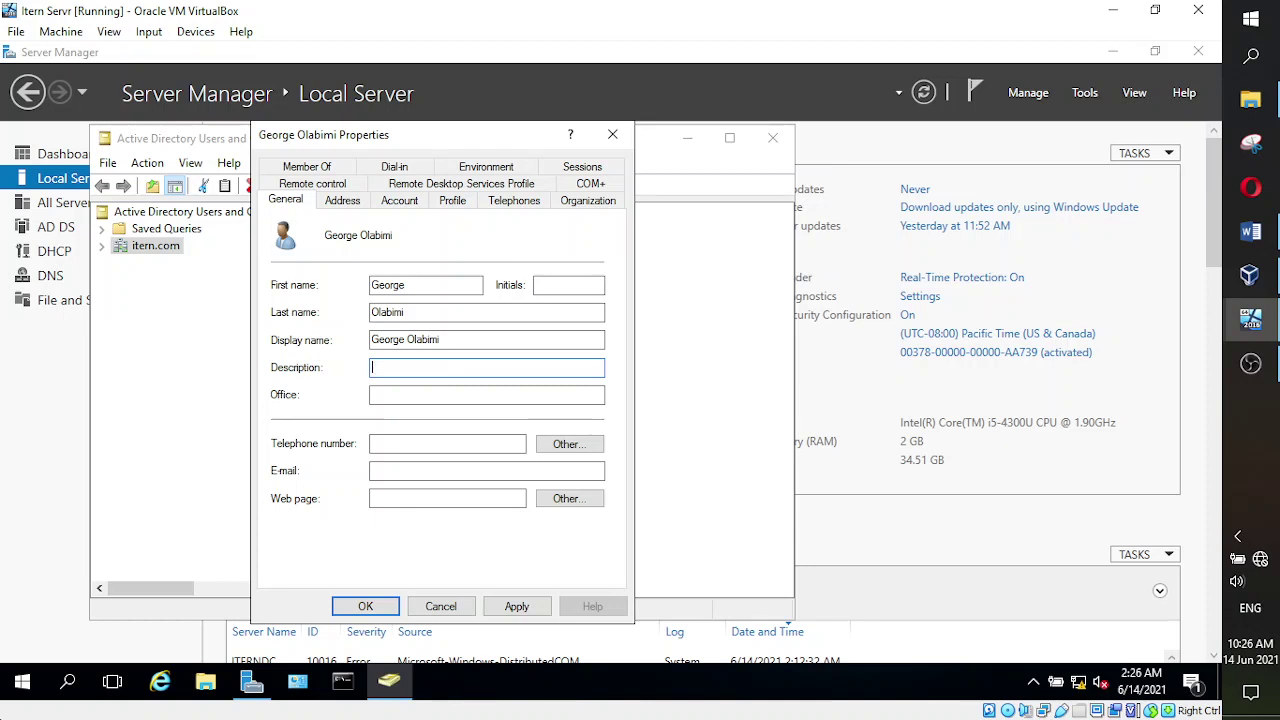
text(un)
text(untry)
text( Manager - W)
text(East )
text(Africa)
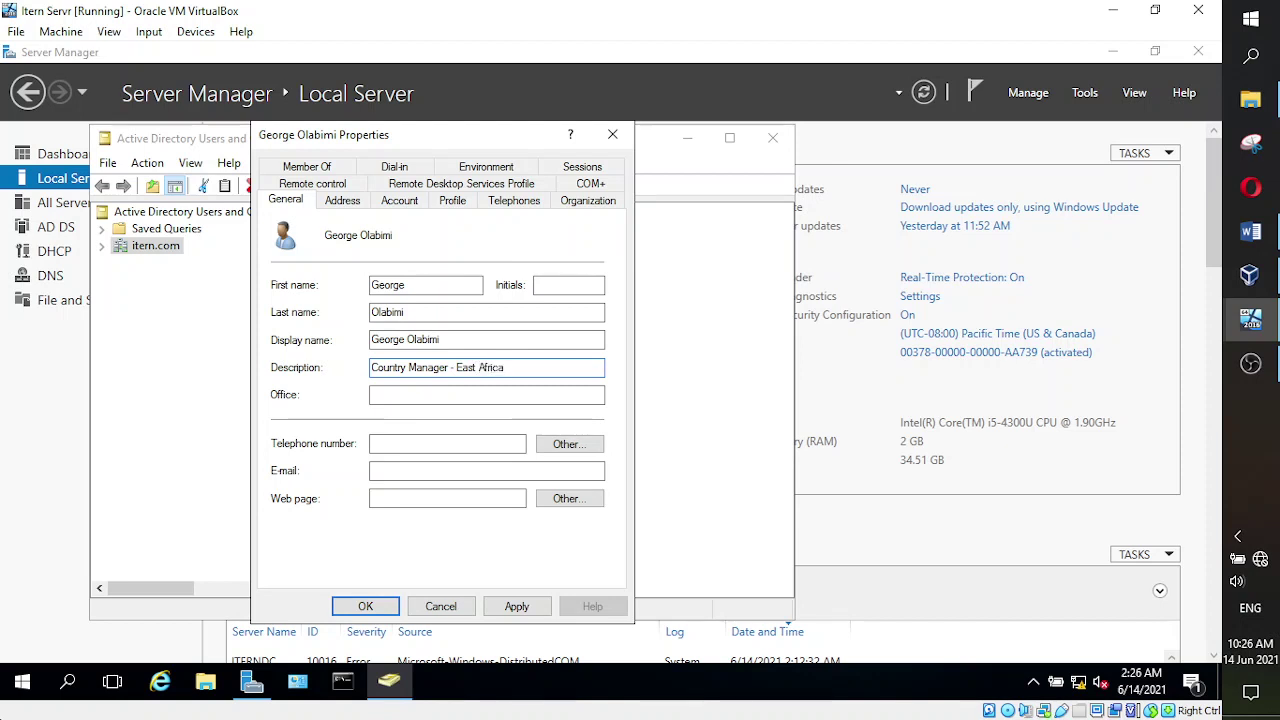
click(453, 392)
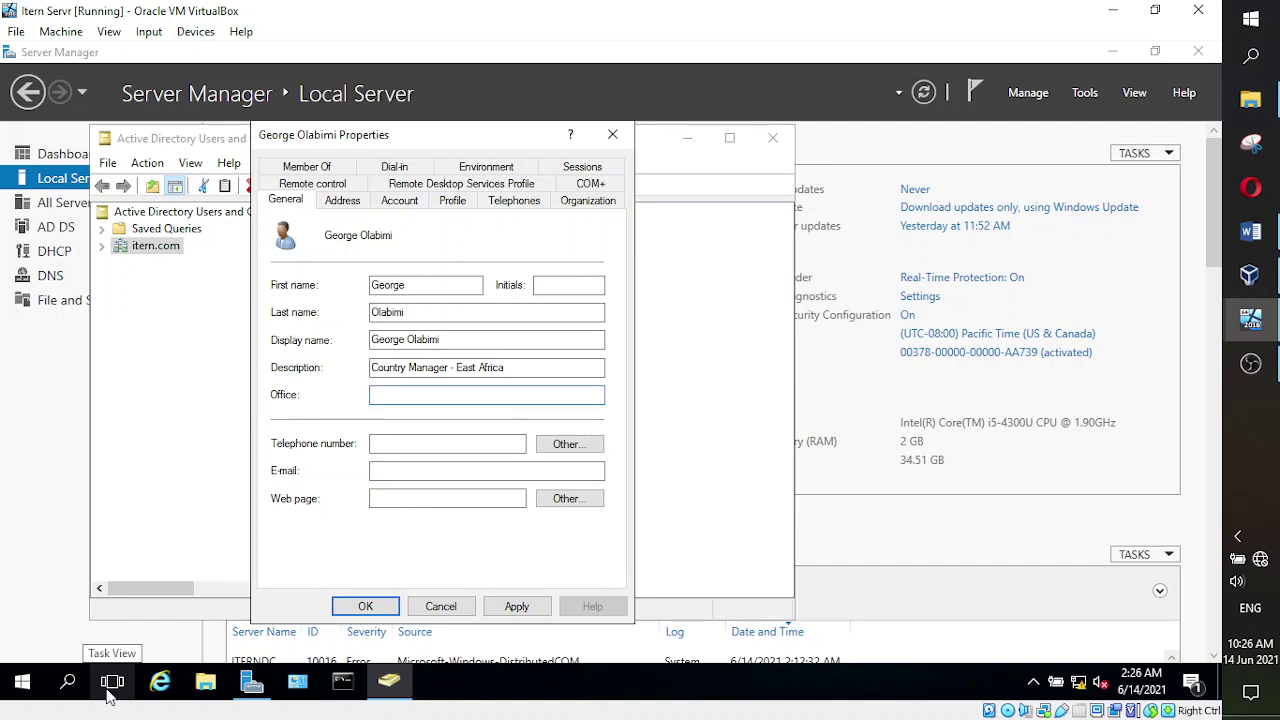
text(MAna)
key(BackSpace)
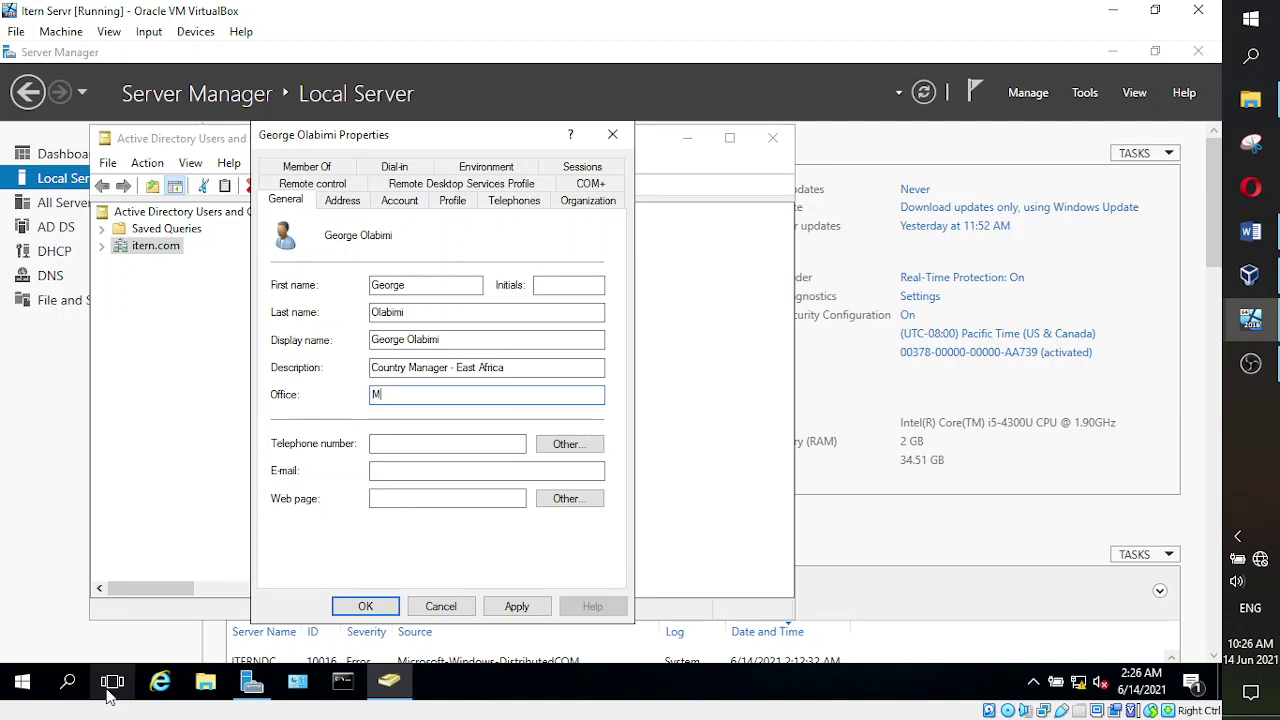
text(anagement)
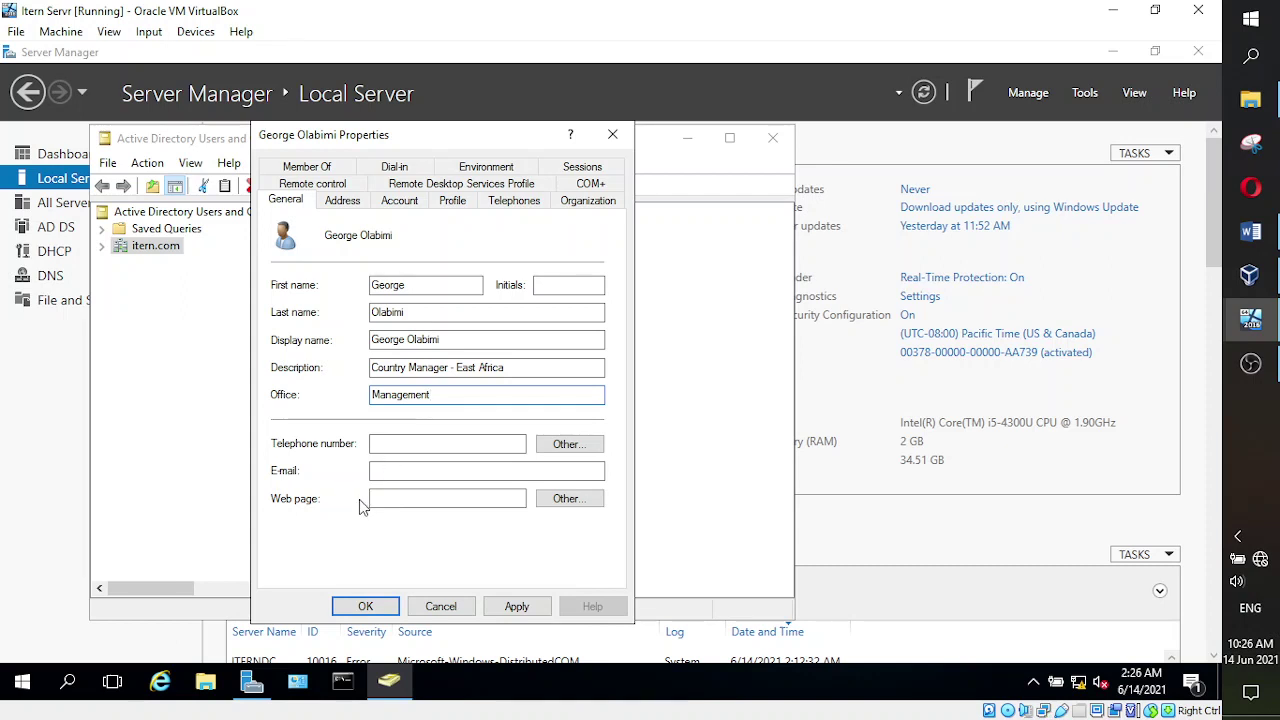
- Fill in the user's e-mail address and web page on the itern.com domain
click(407, 474)
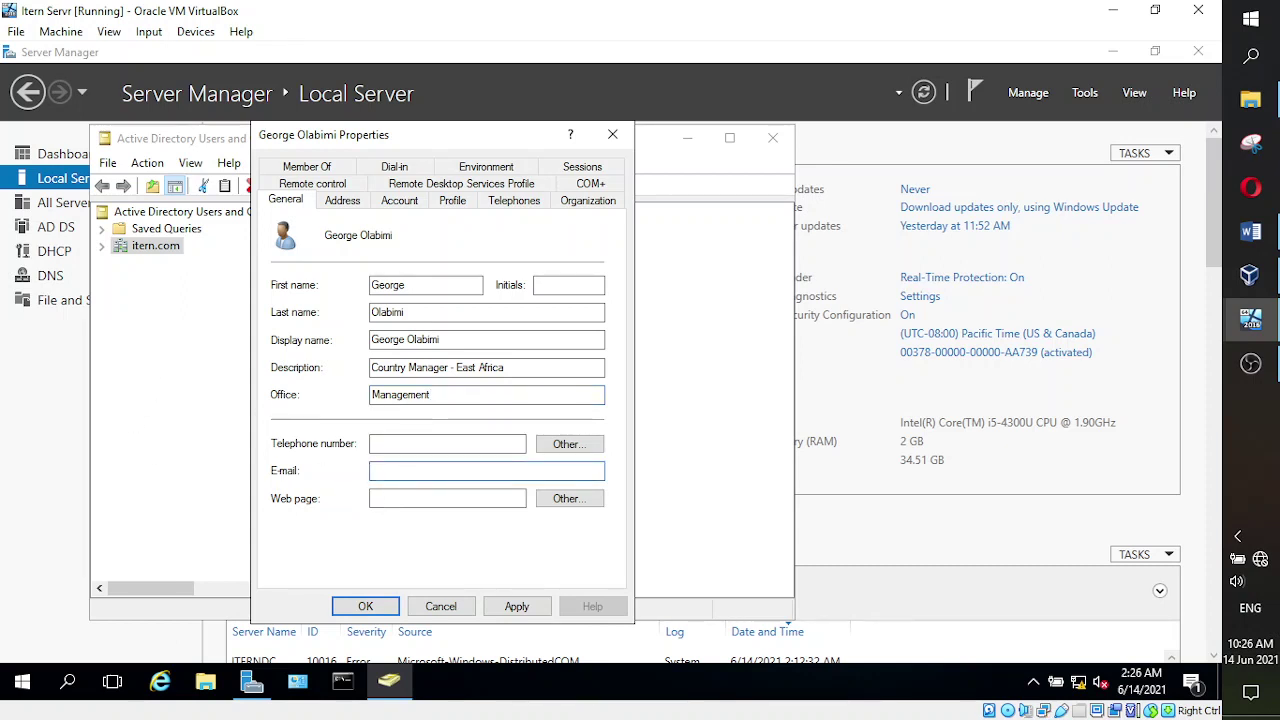
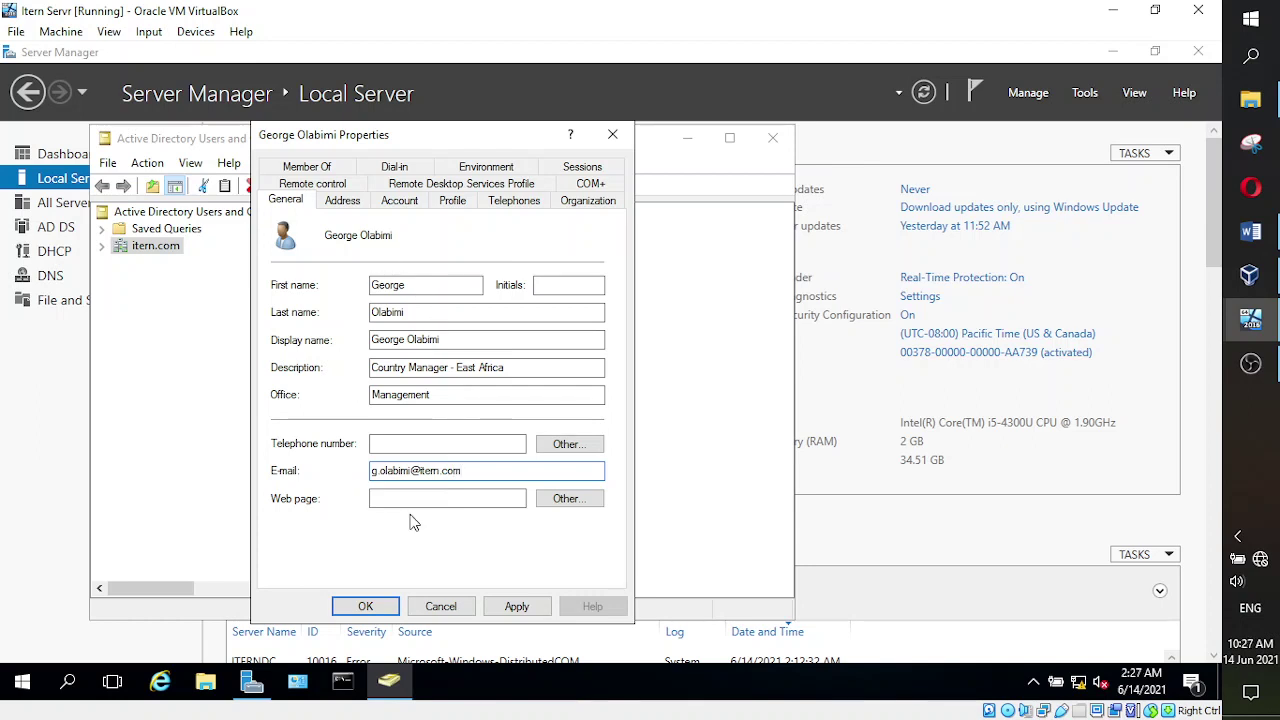
click(423, 500)
text(itern)
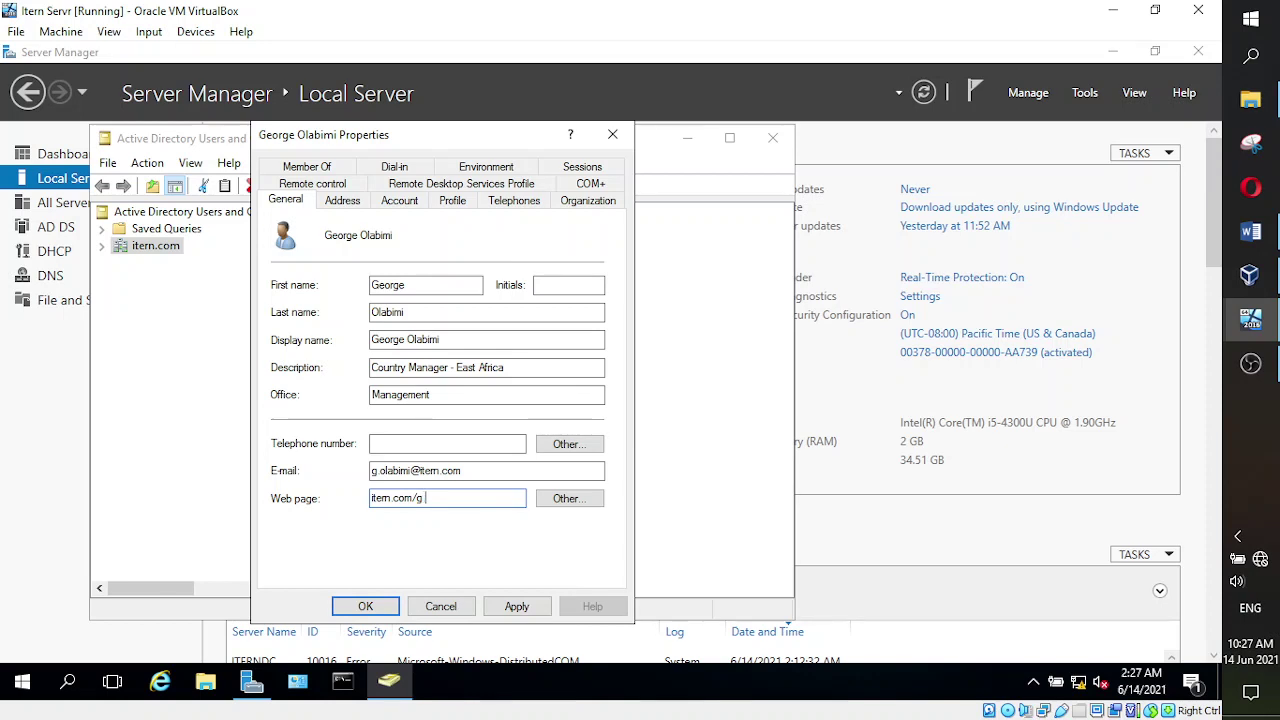
text(.com/g olab)
- On the Address tab, set the user's Country/region to Morocco
click(342, 204)
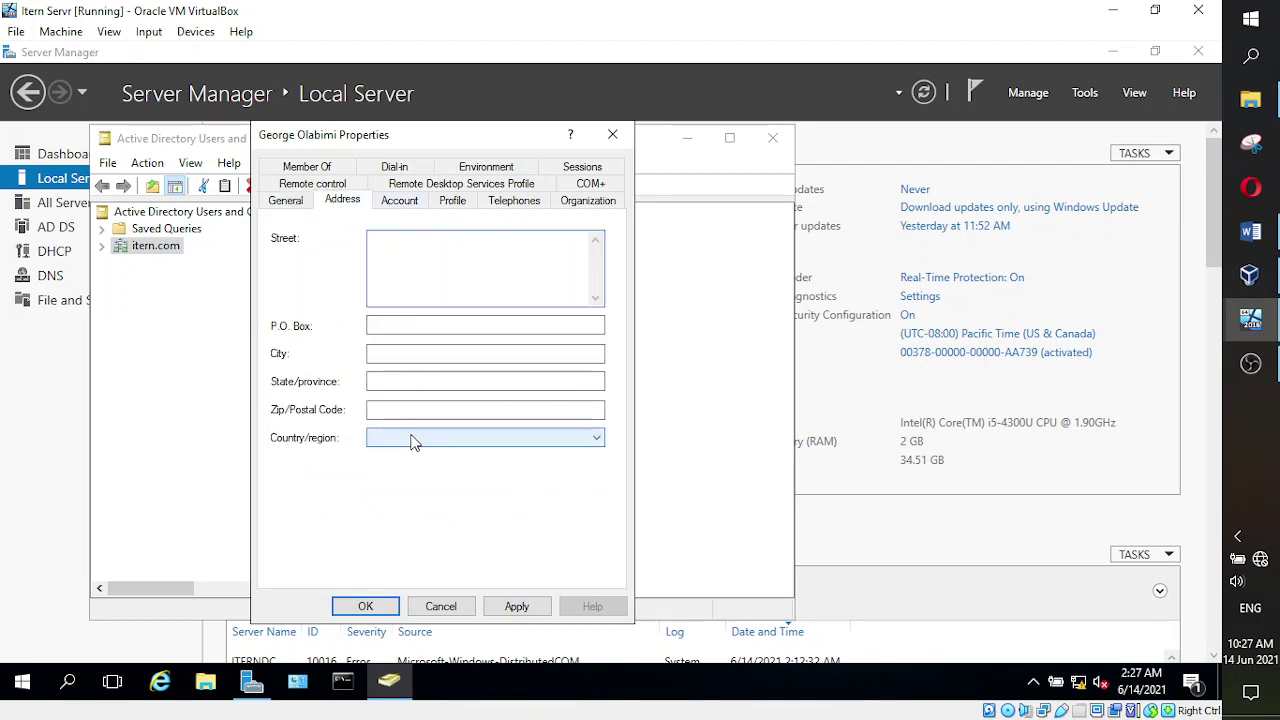
click(419, 436)
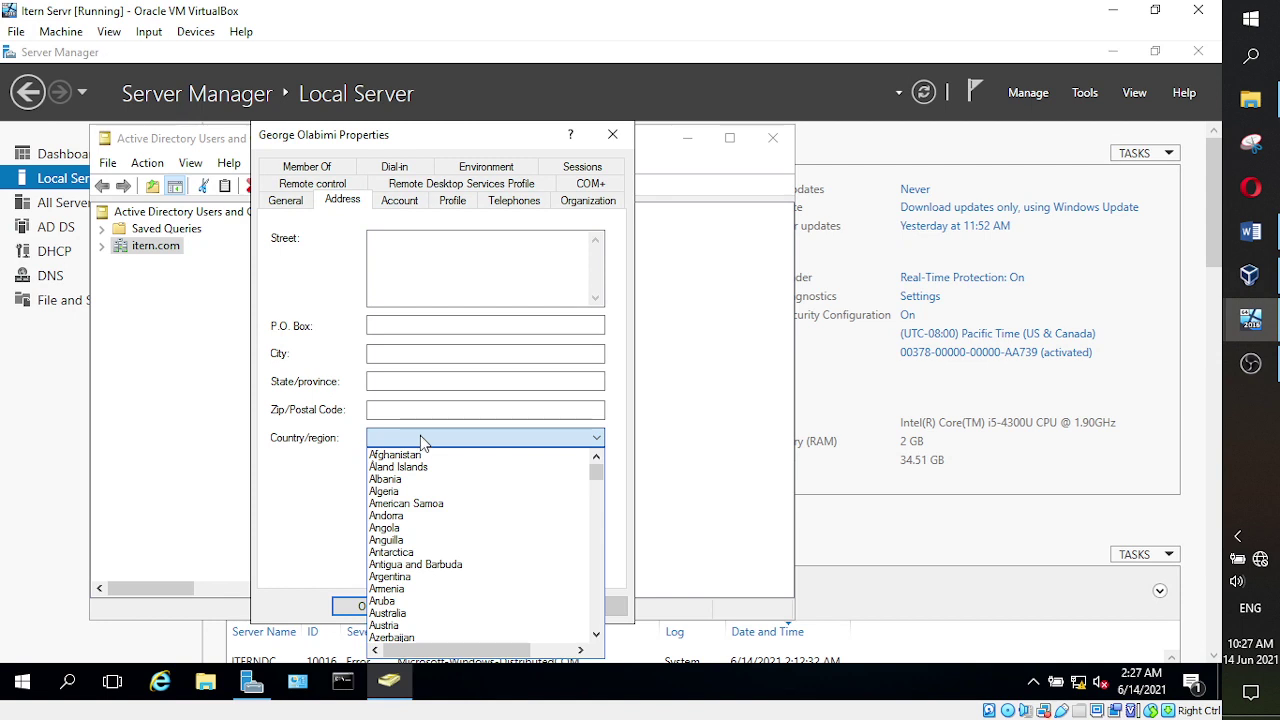
key(m)
scroll(442, 530, down, 3)
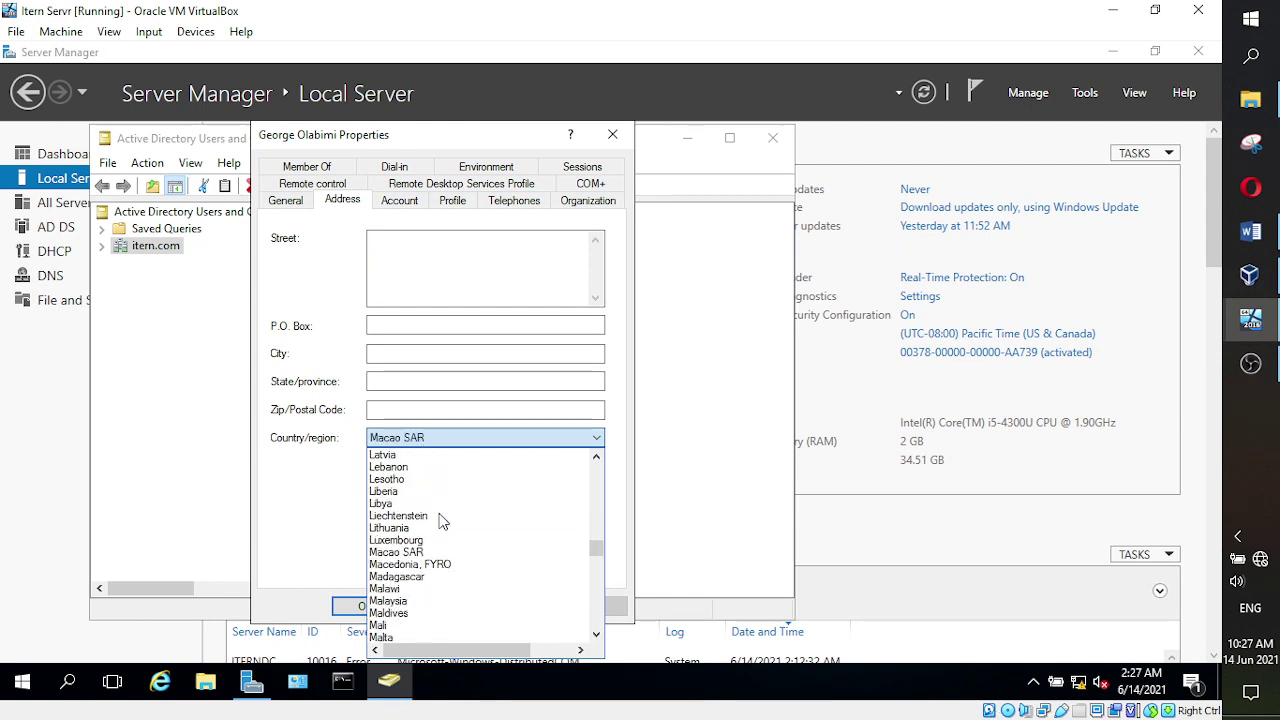
scroll(442, 537, down, 5)
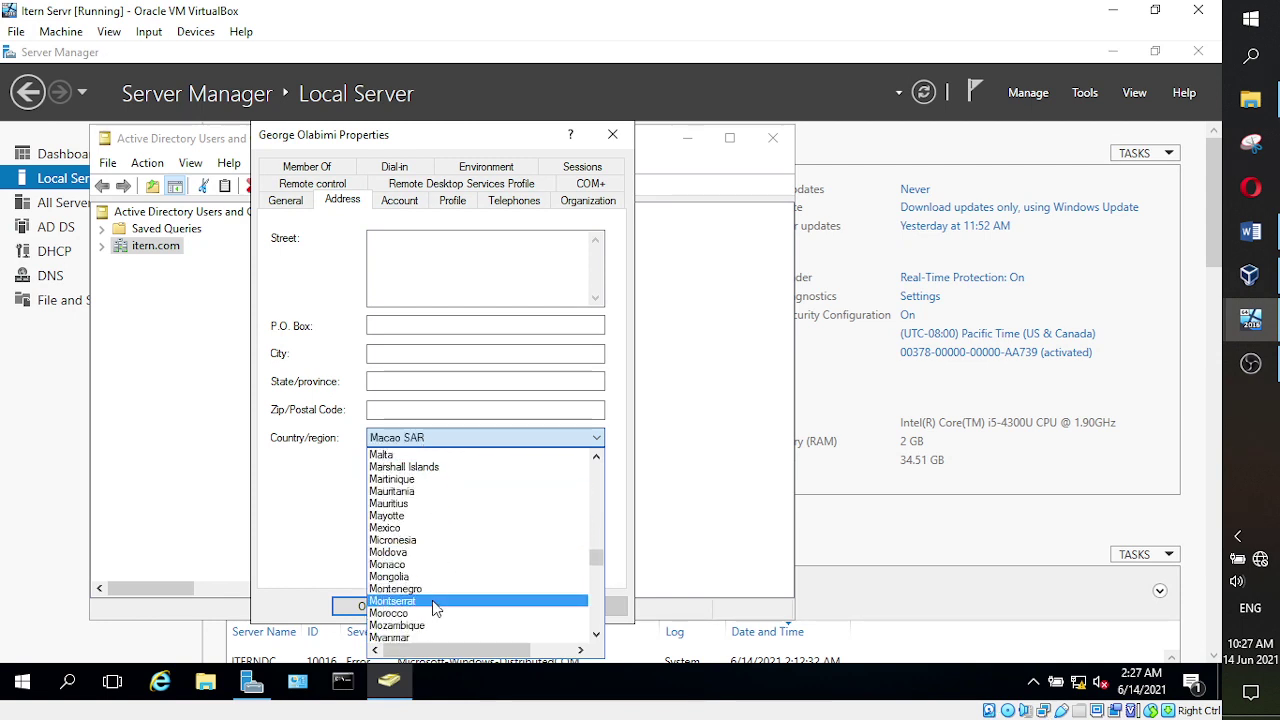
scroll(440, 598, down, 1)
click(405, 540)
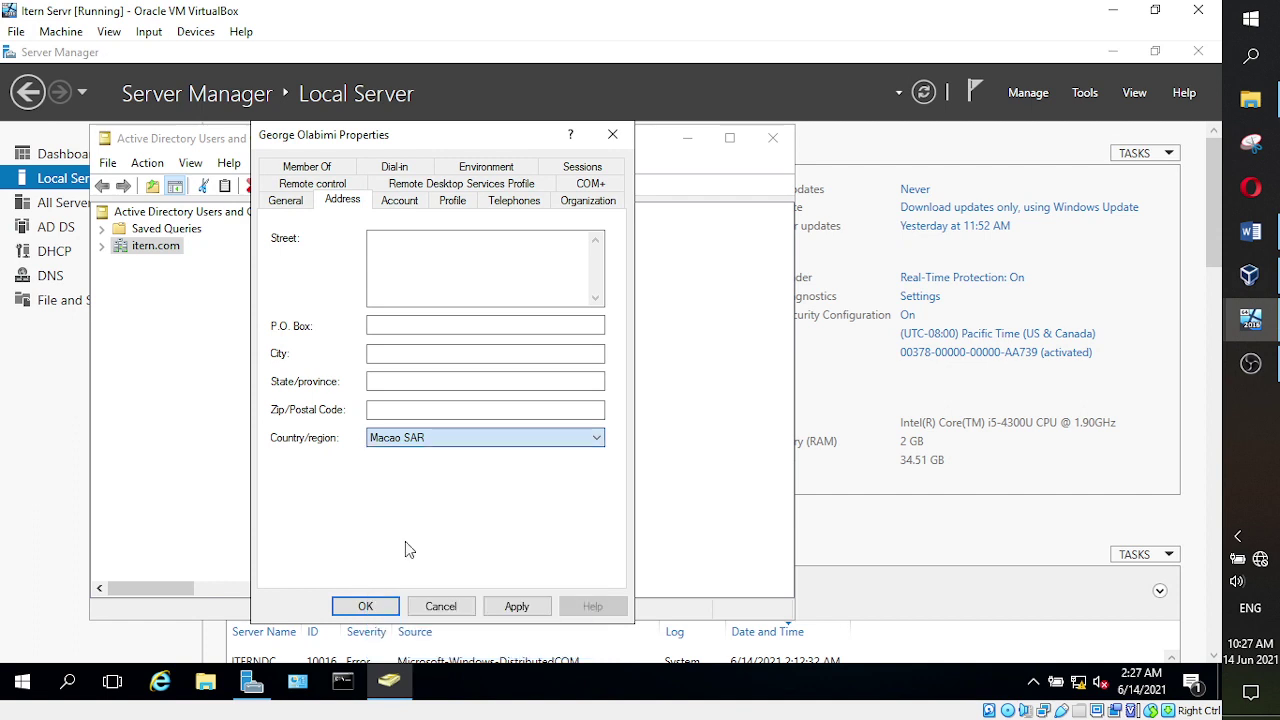
click(413, 385)
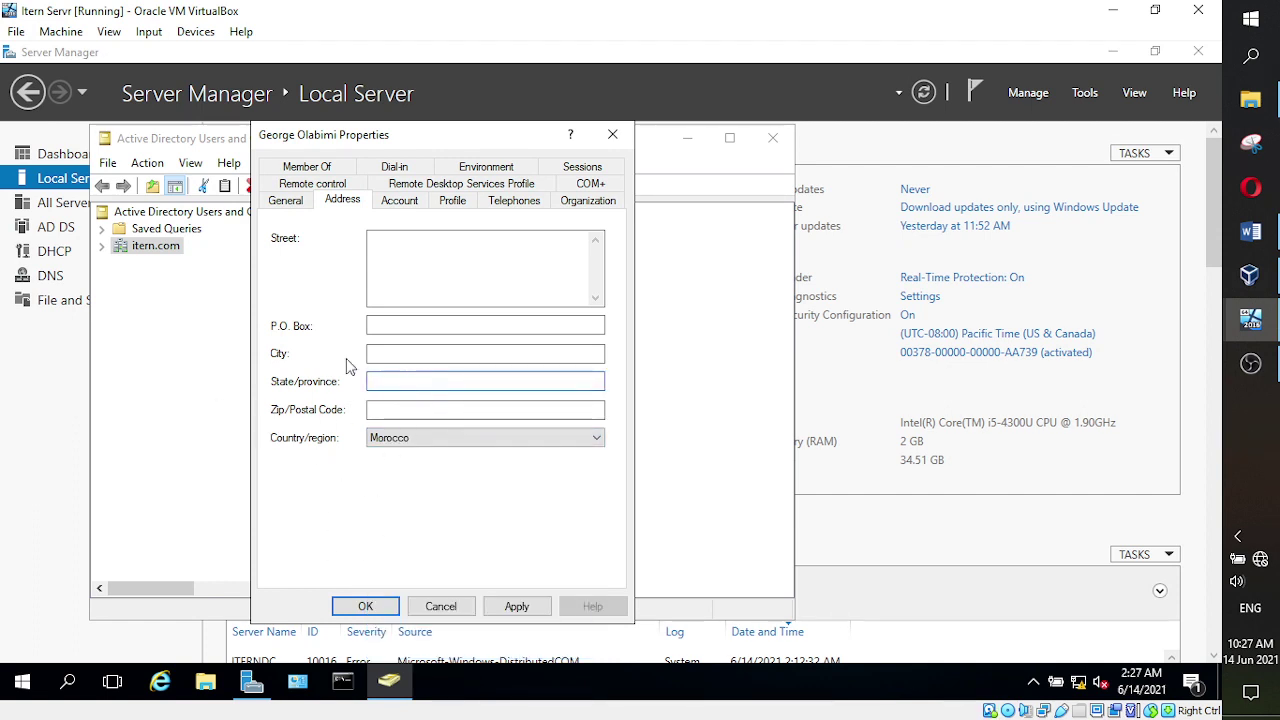
- Switch the user's properties to the Account tab
click(399, 200)
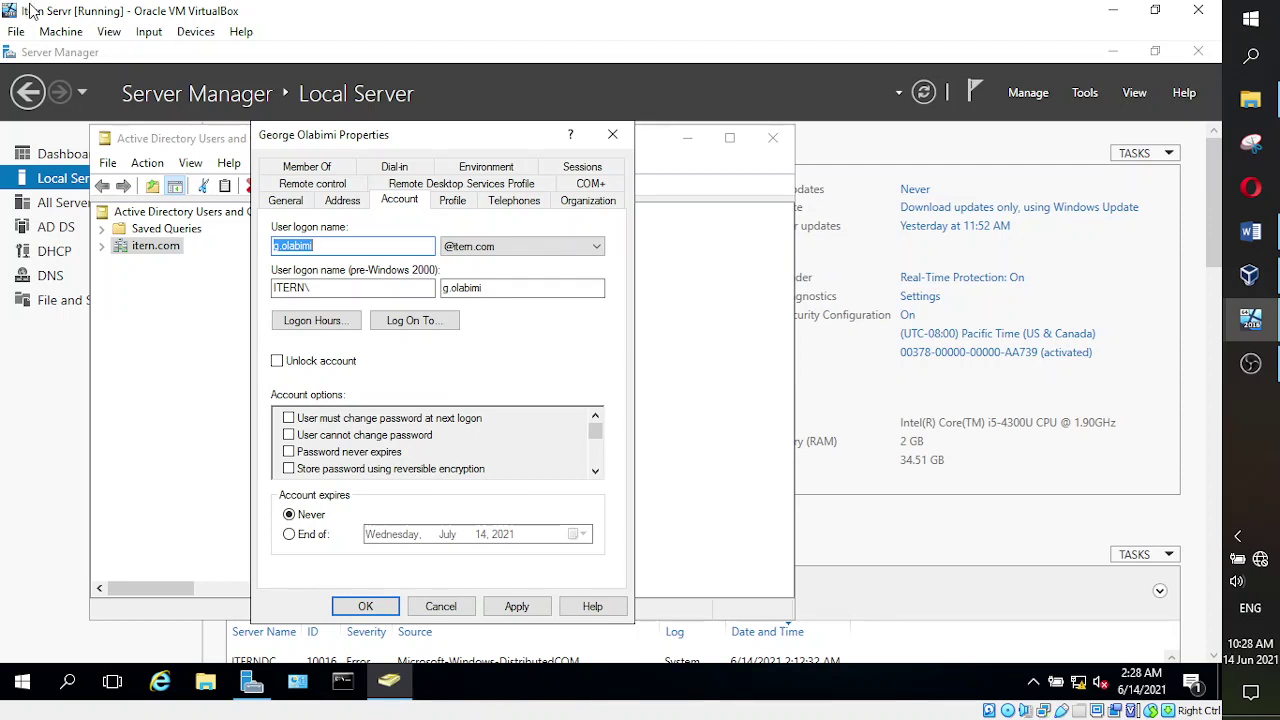
- In Logon Hours, mark all of Sunday and all of Saturday as Logon Denied
click(292, 323)
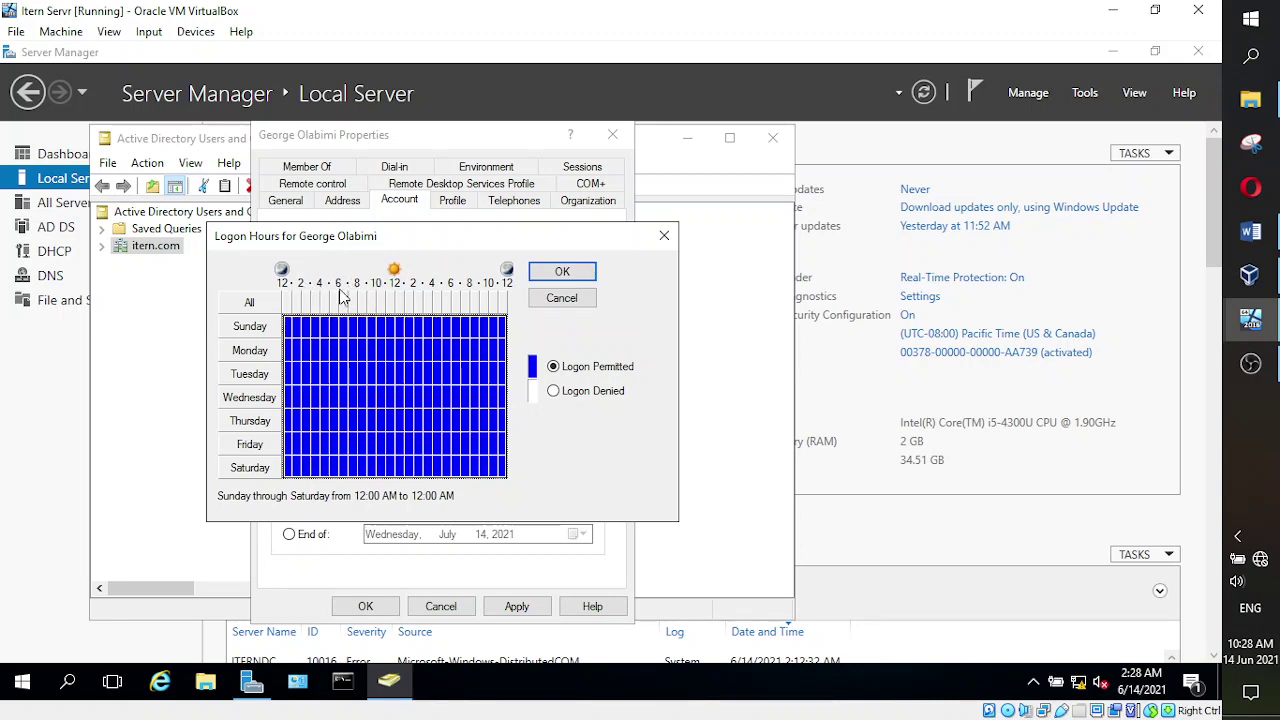
click(262, 333)
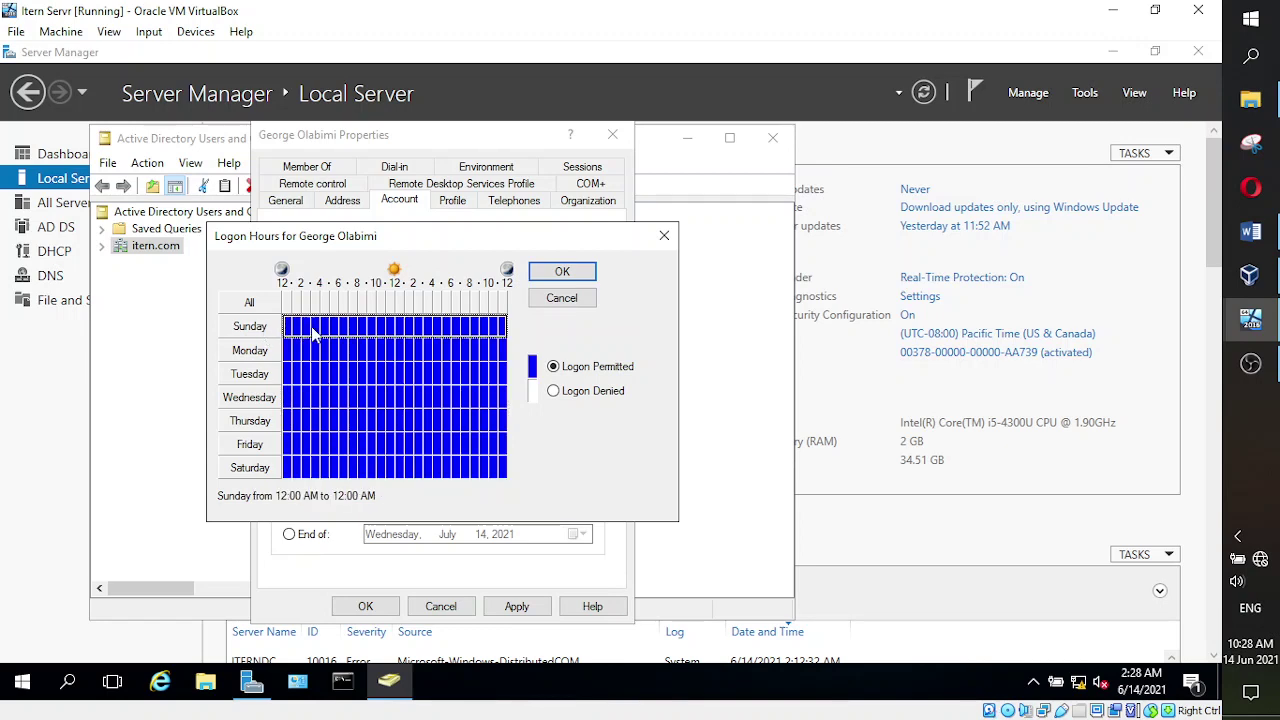
click(362, 334)
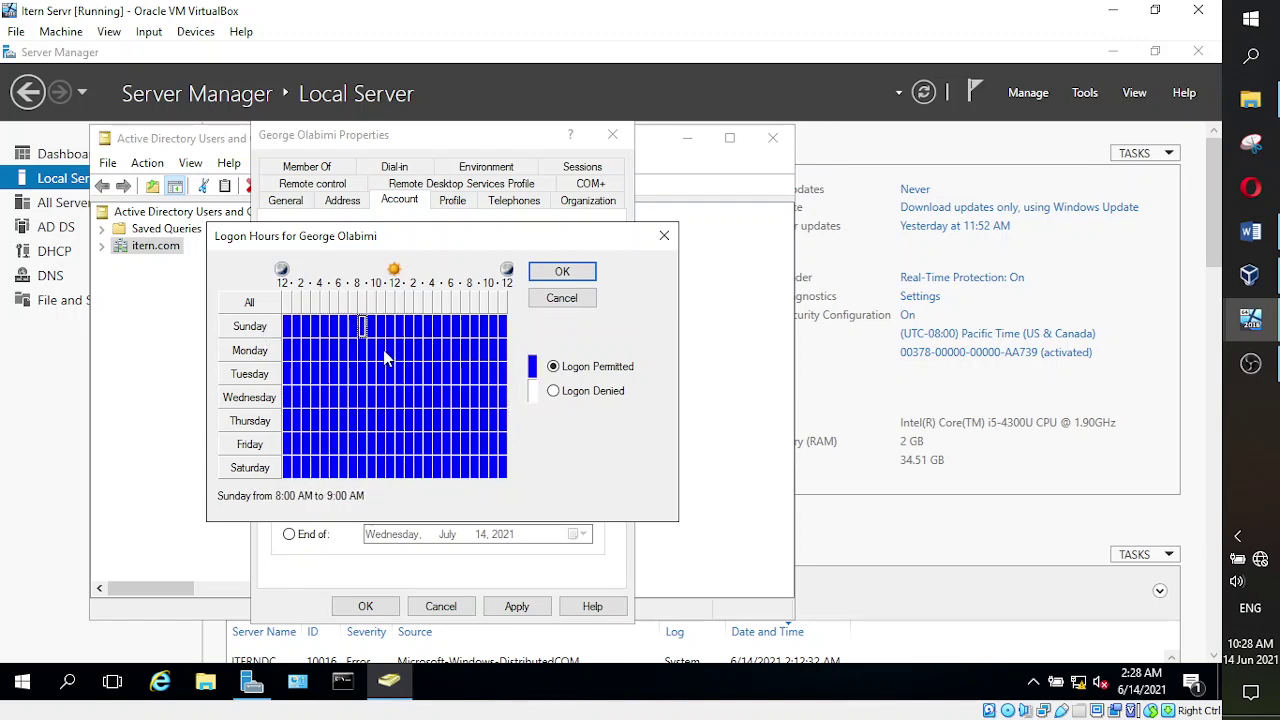
click(251, 330)
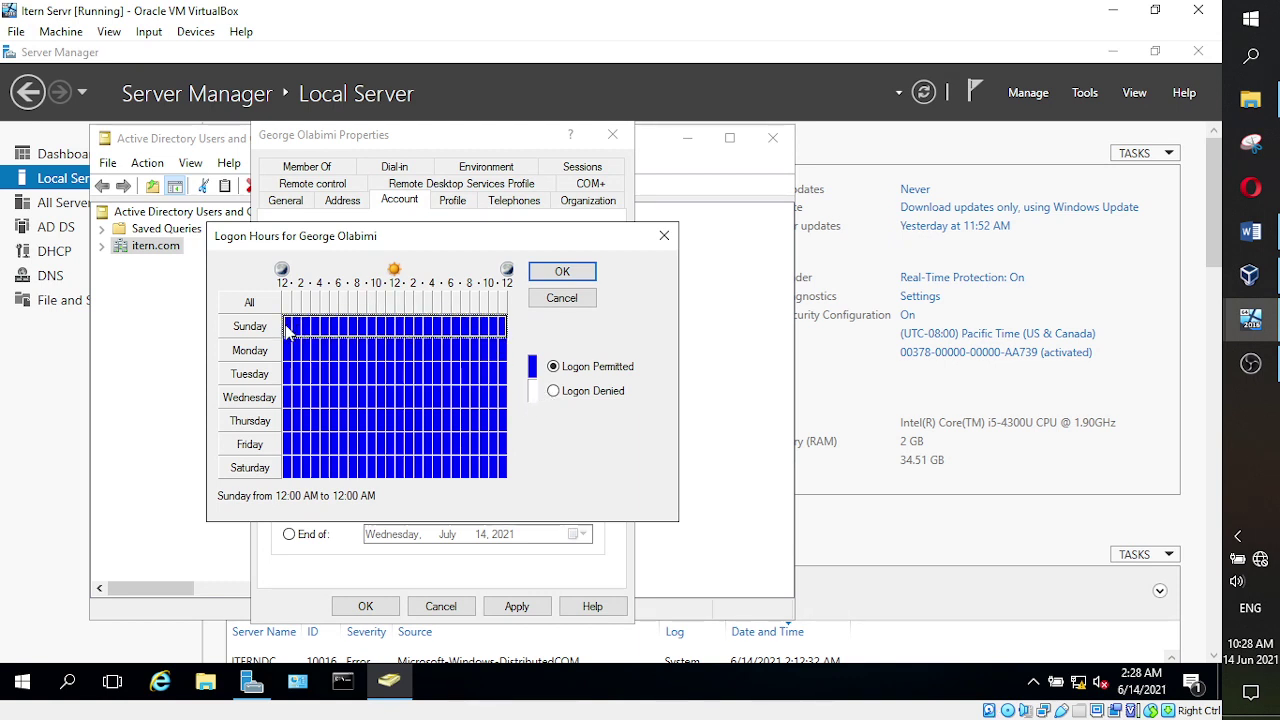
click(555, 391)
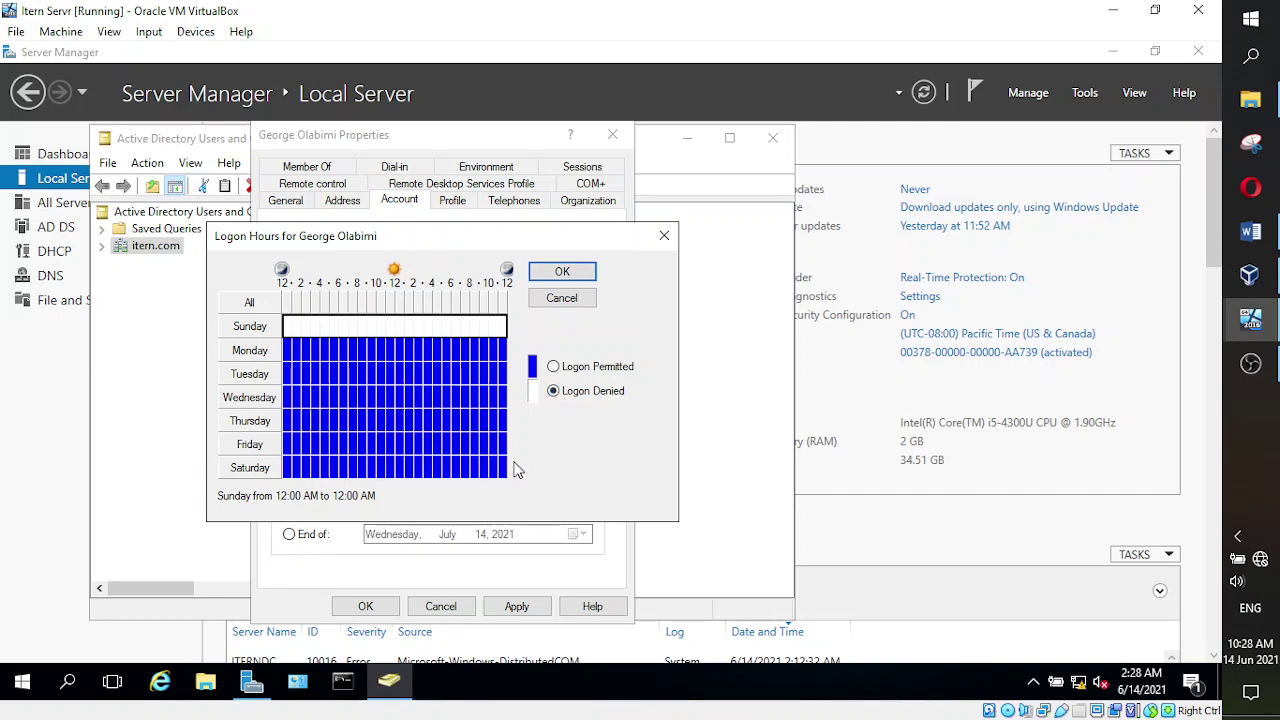
drag(507, 479, 288, 470)
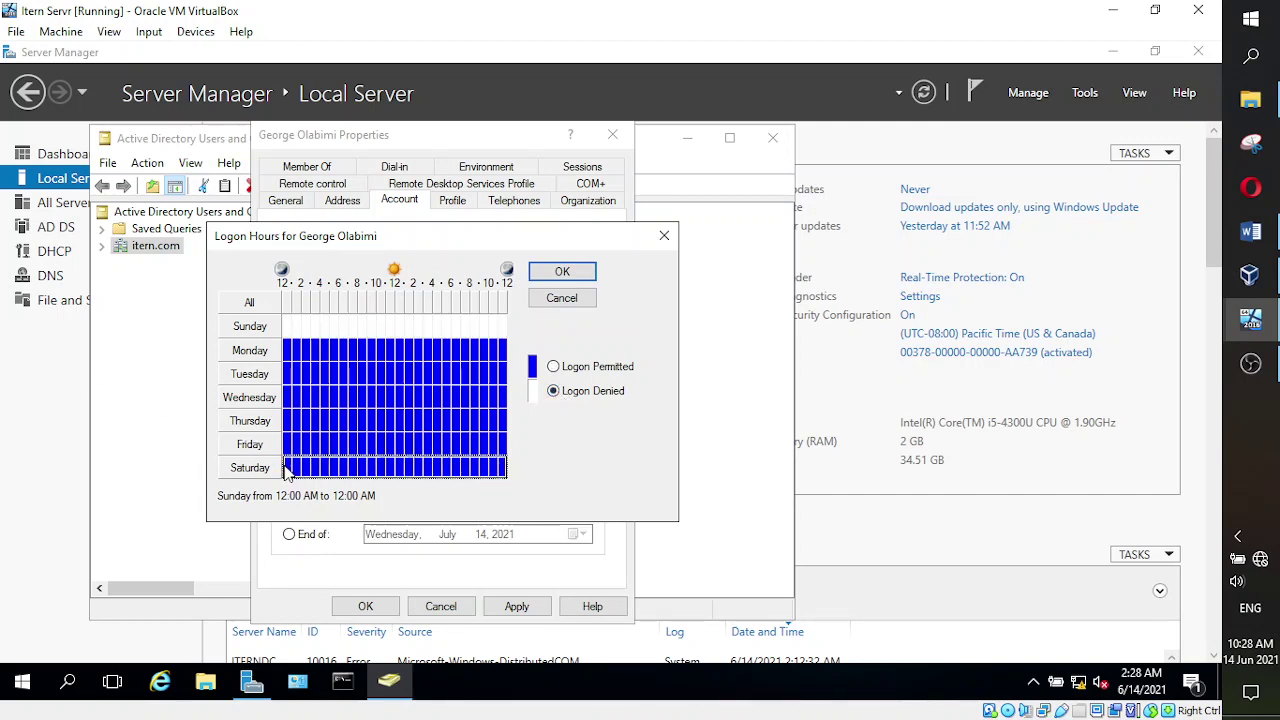
click(555, 391)
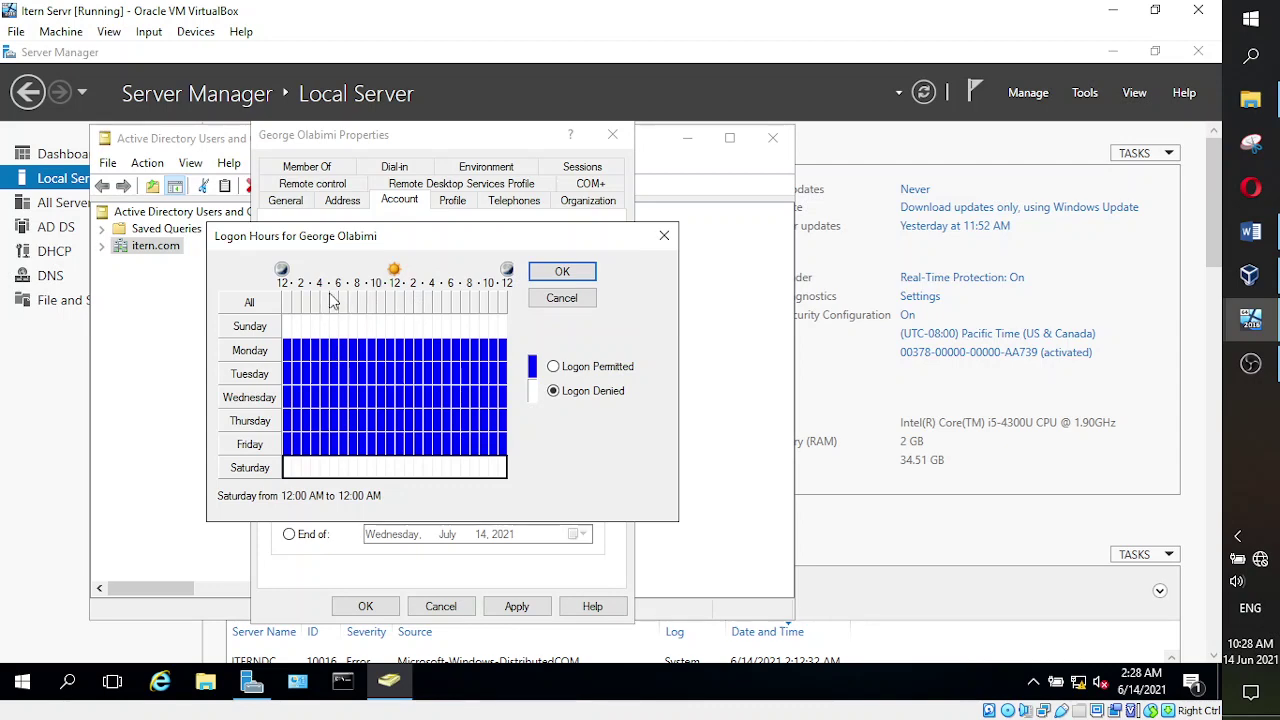
- Deny the remaining weekday hours until the entire Logon Hours grid is denied
drag(355, 352, 290, 449)
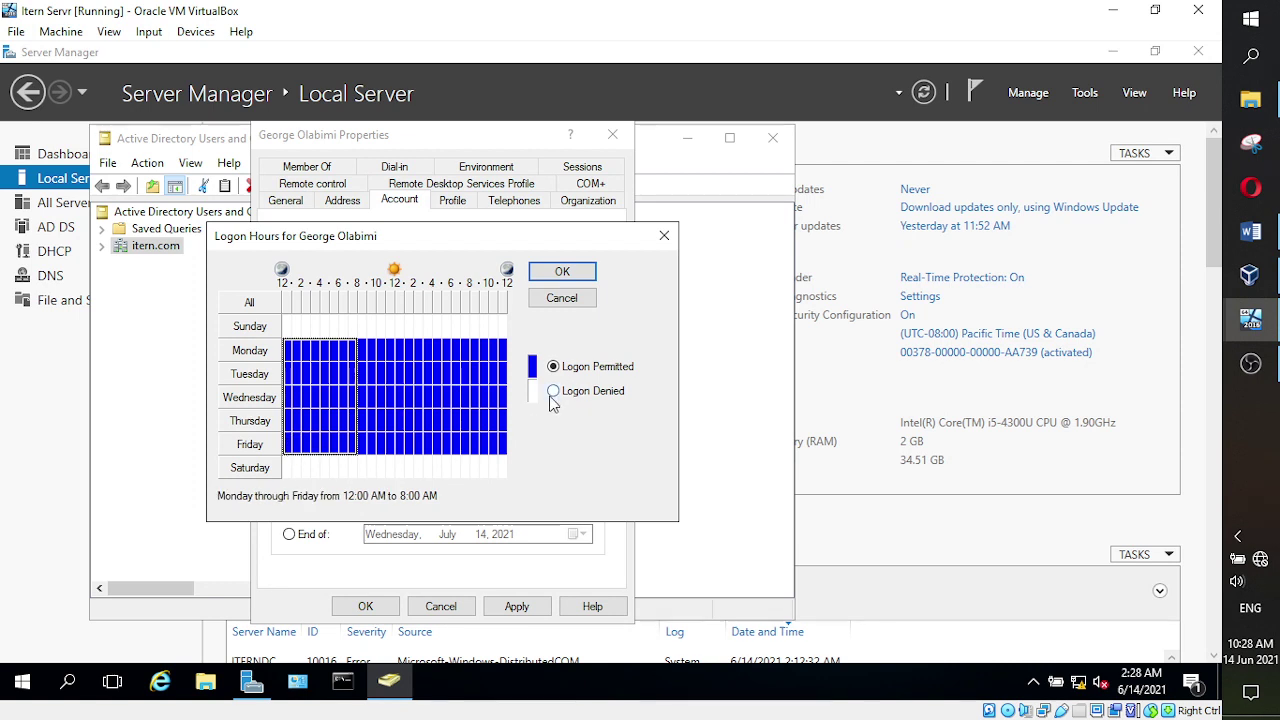
click(554, 391)
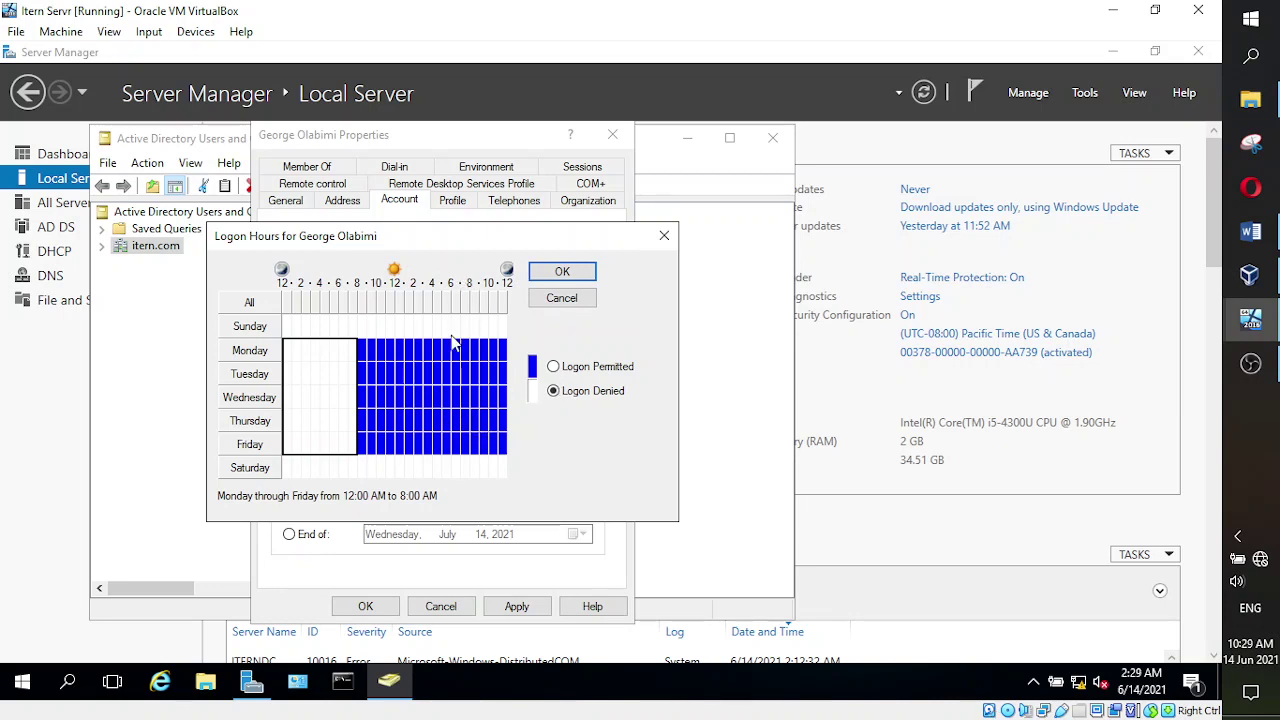
drag(449, 360, 500, 455)
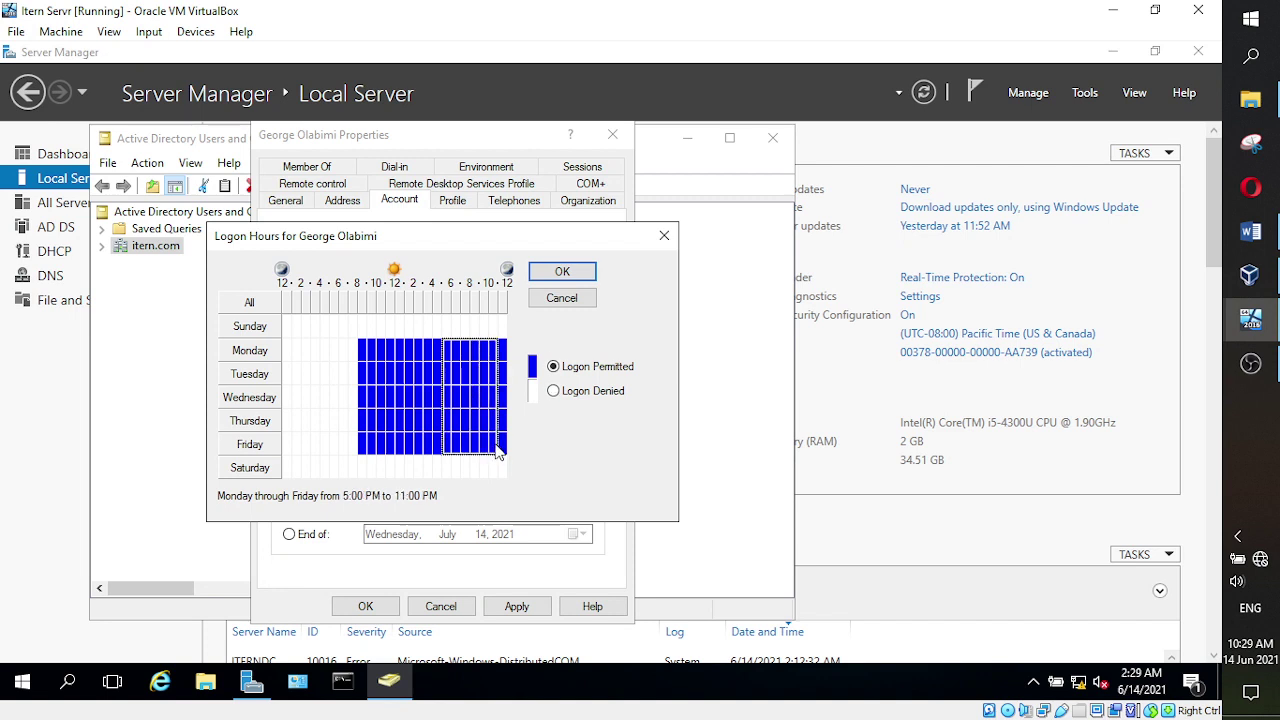
click(553, 391)
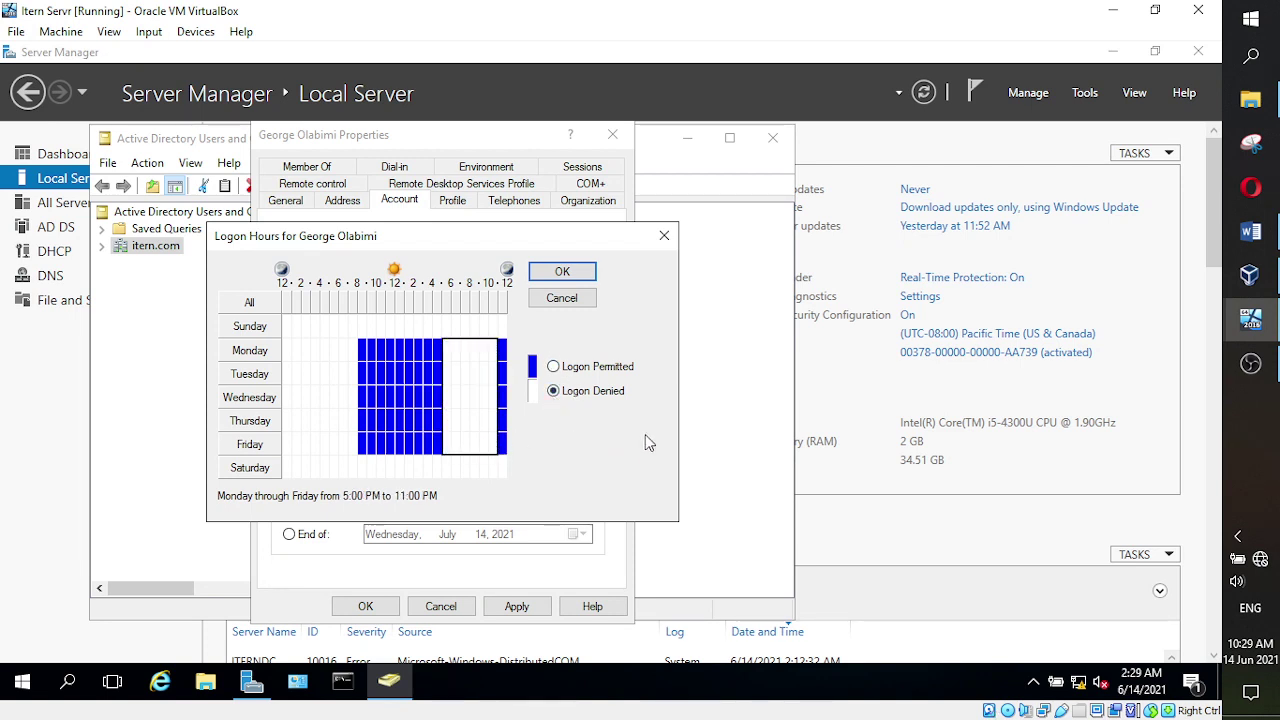
drag(503, 344, 505, 452)
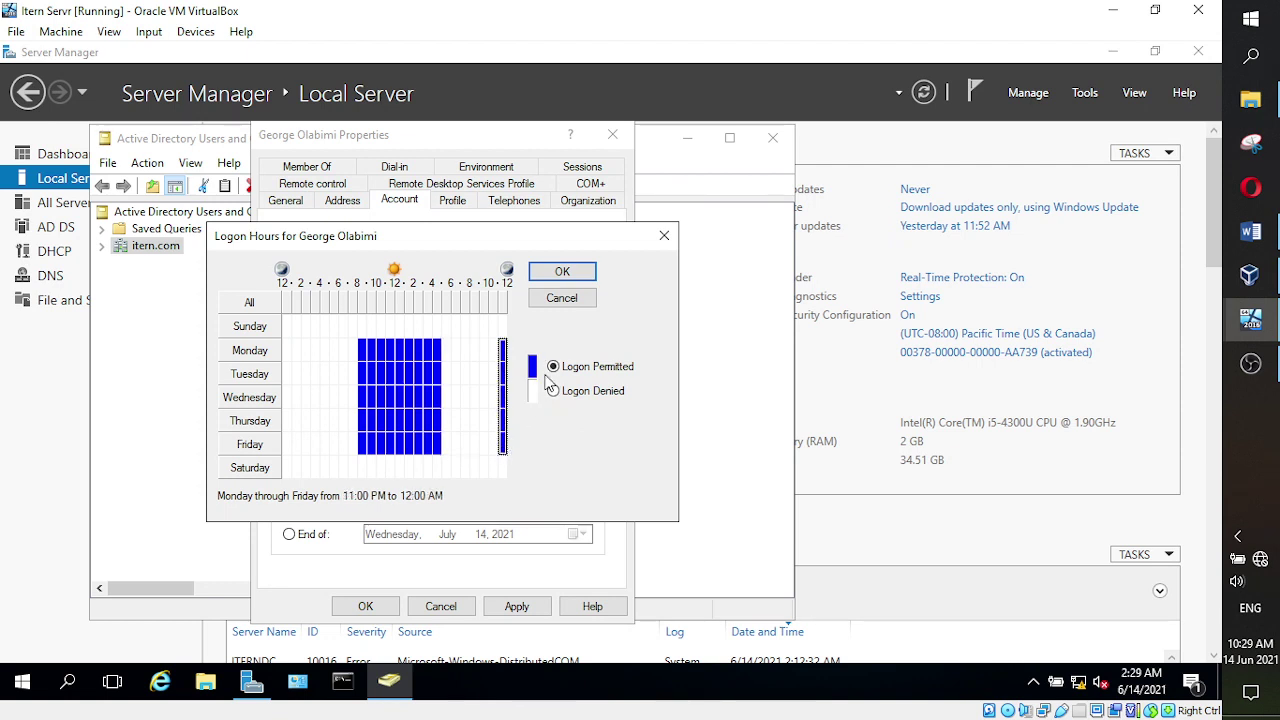
click(553, 391)
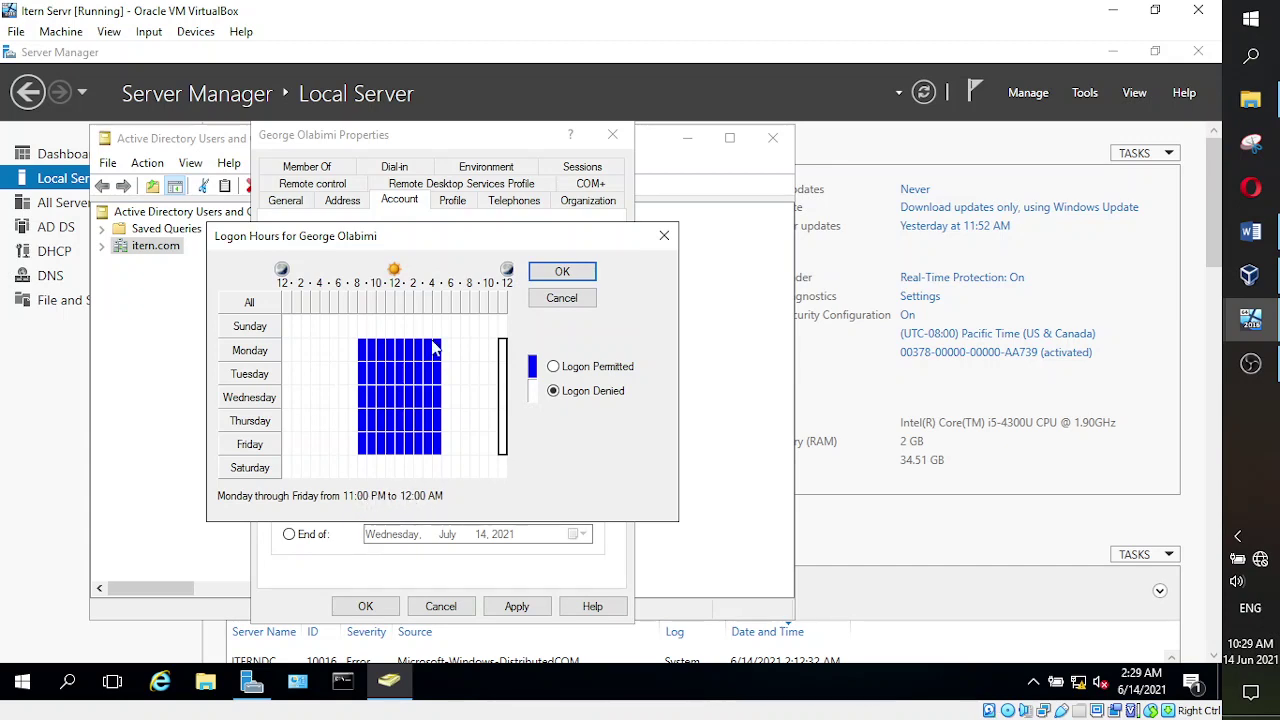
drag(450, 346, 332, 476)
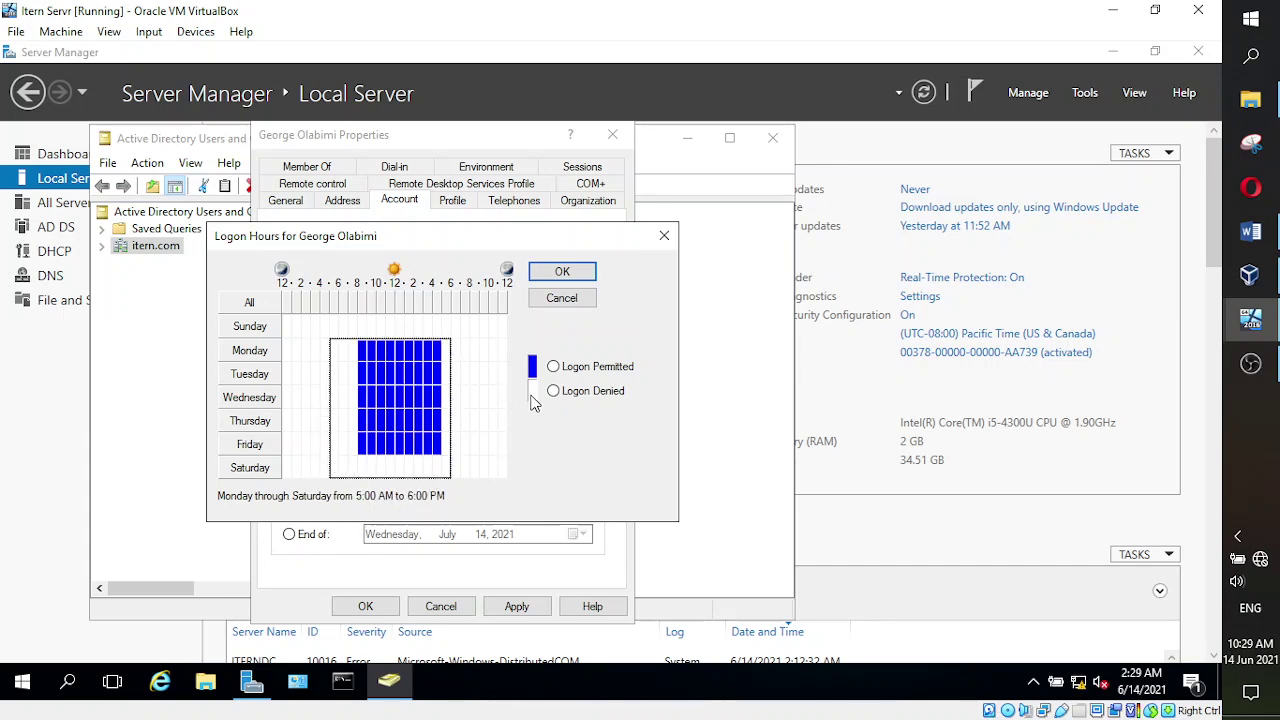
click(553, 391)
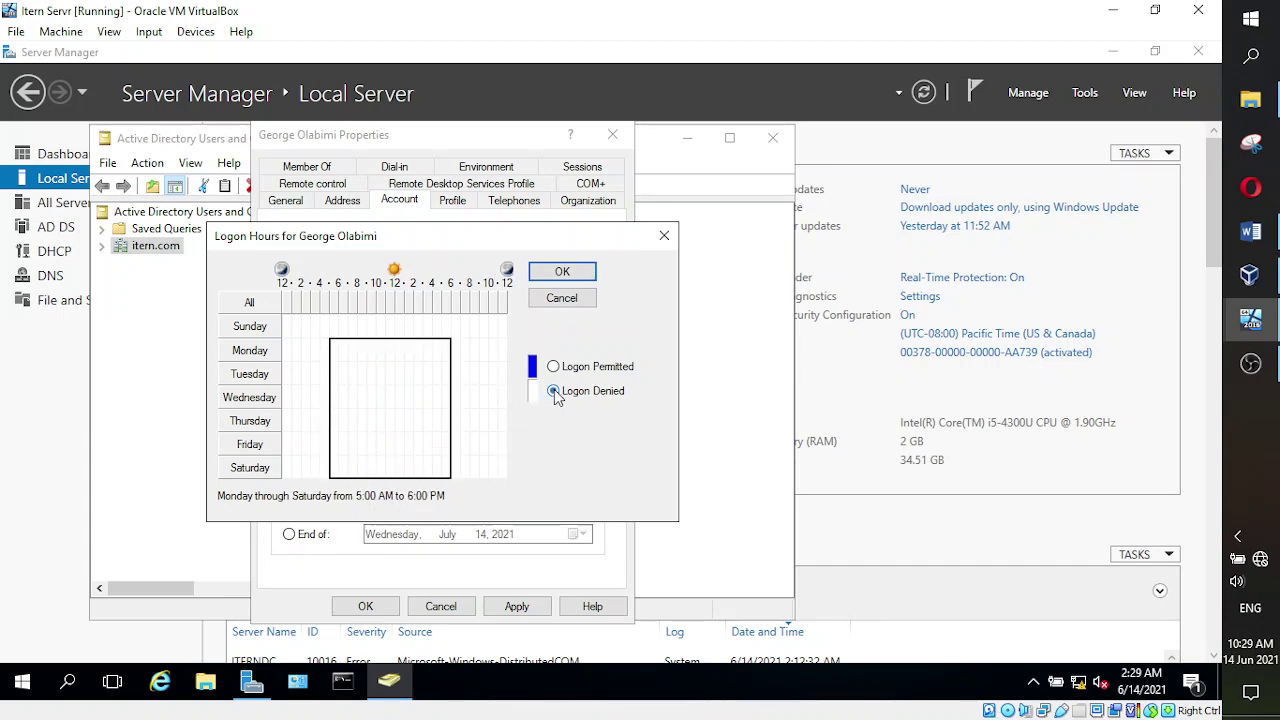
click(481, 403)
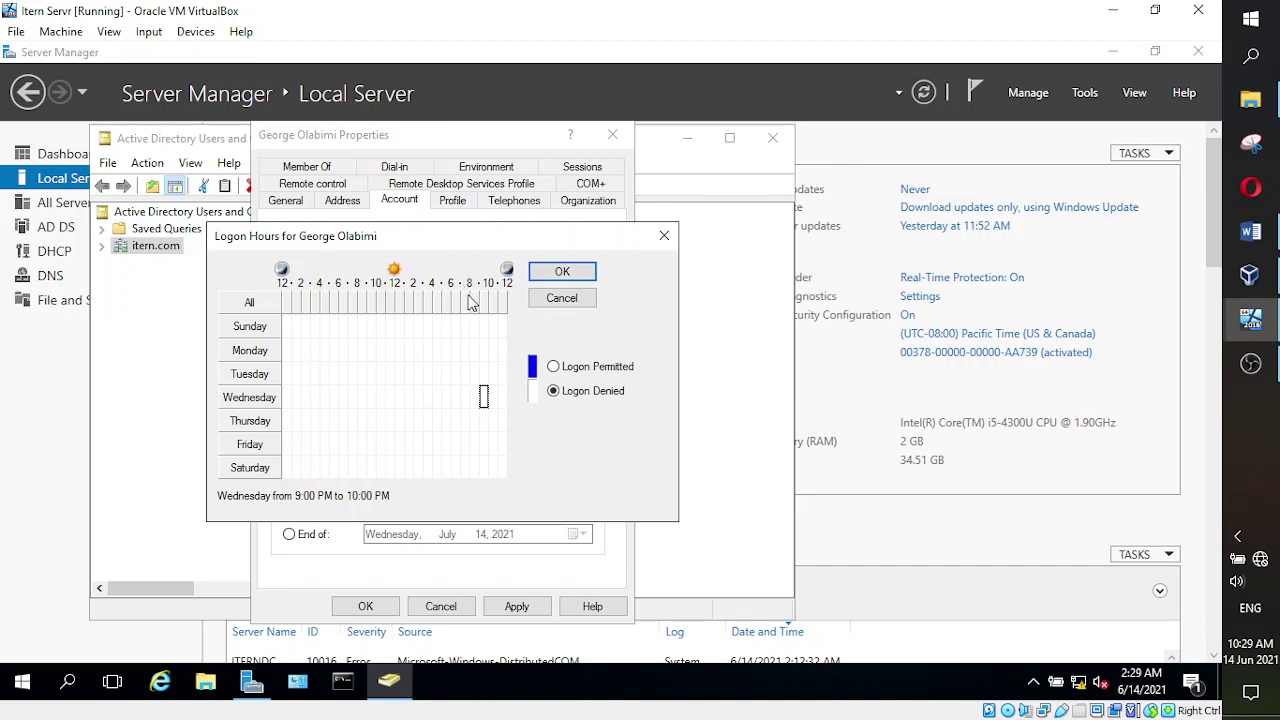
- Permit 7–8 AM logon every day, then deny it again for Sunday and Saturday
drag(476, 302, 466, 304)
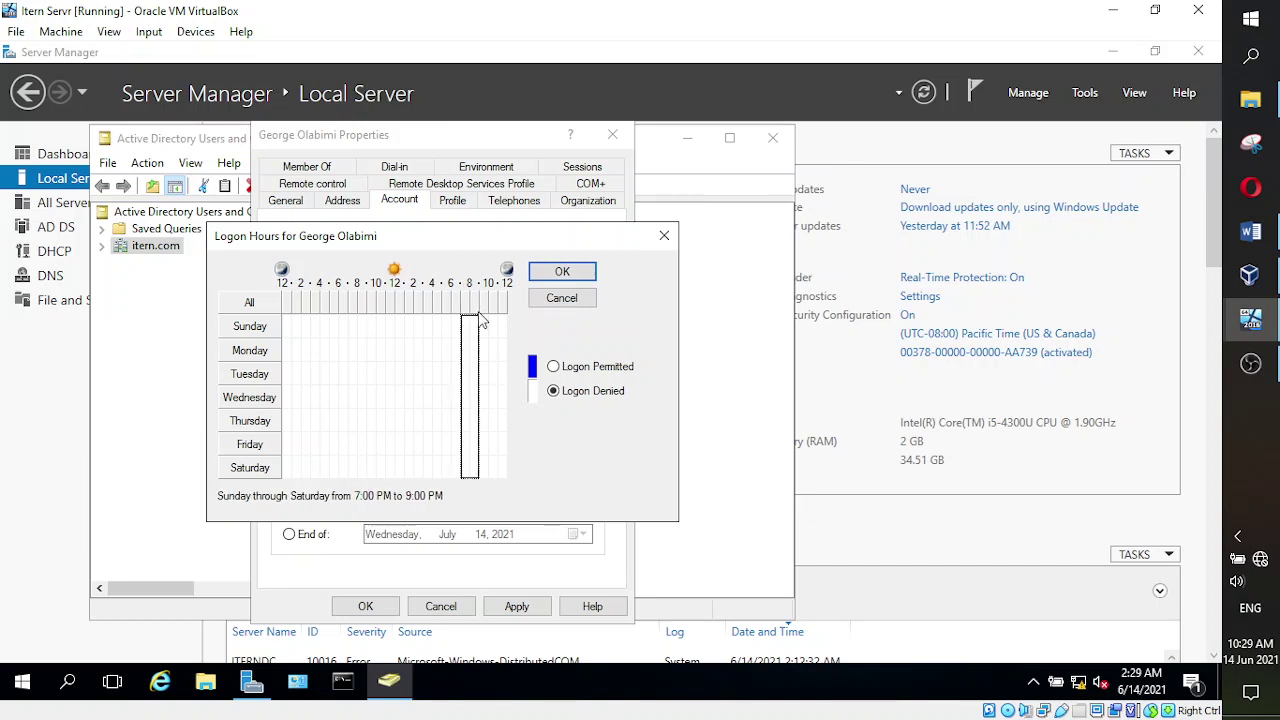
click(488, 322)
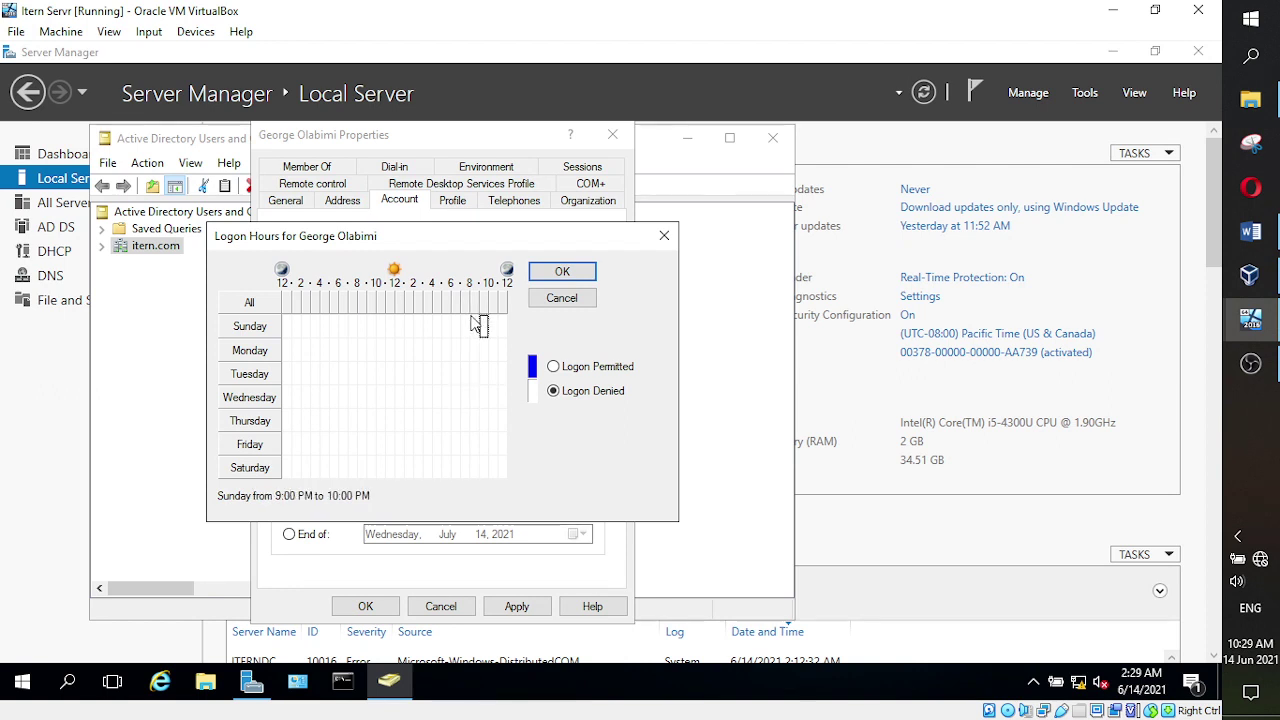
click(352, 303)
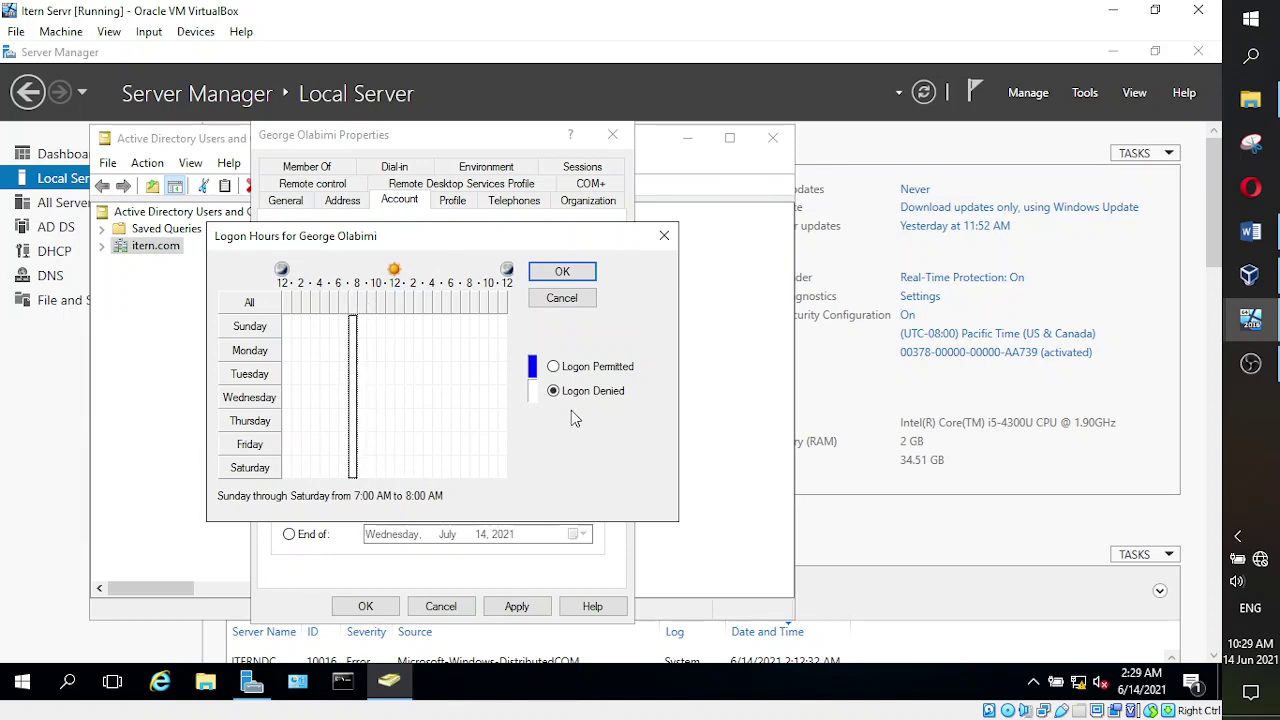
click(553, 366)
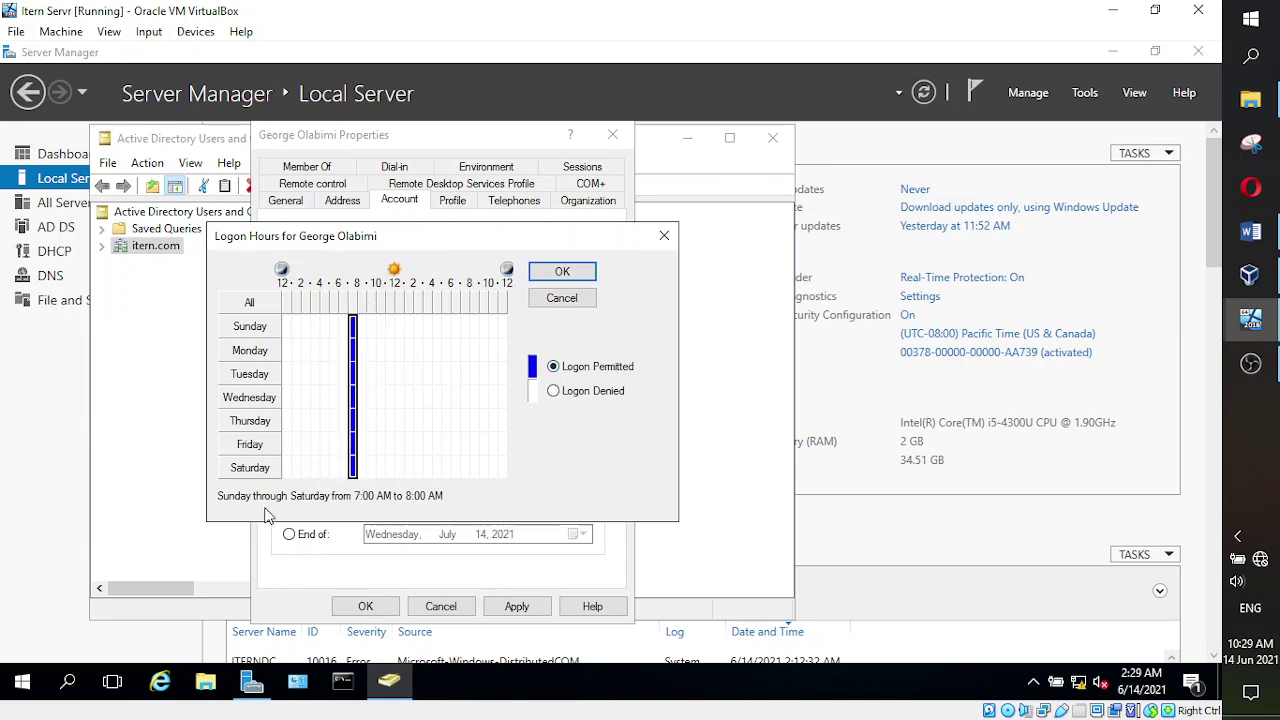
click(404, 438)
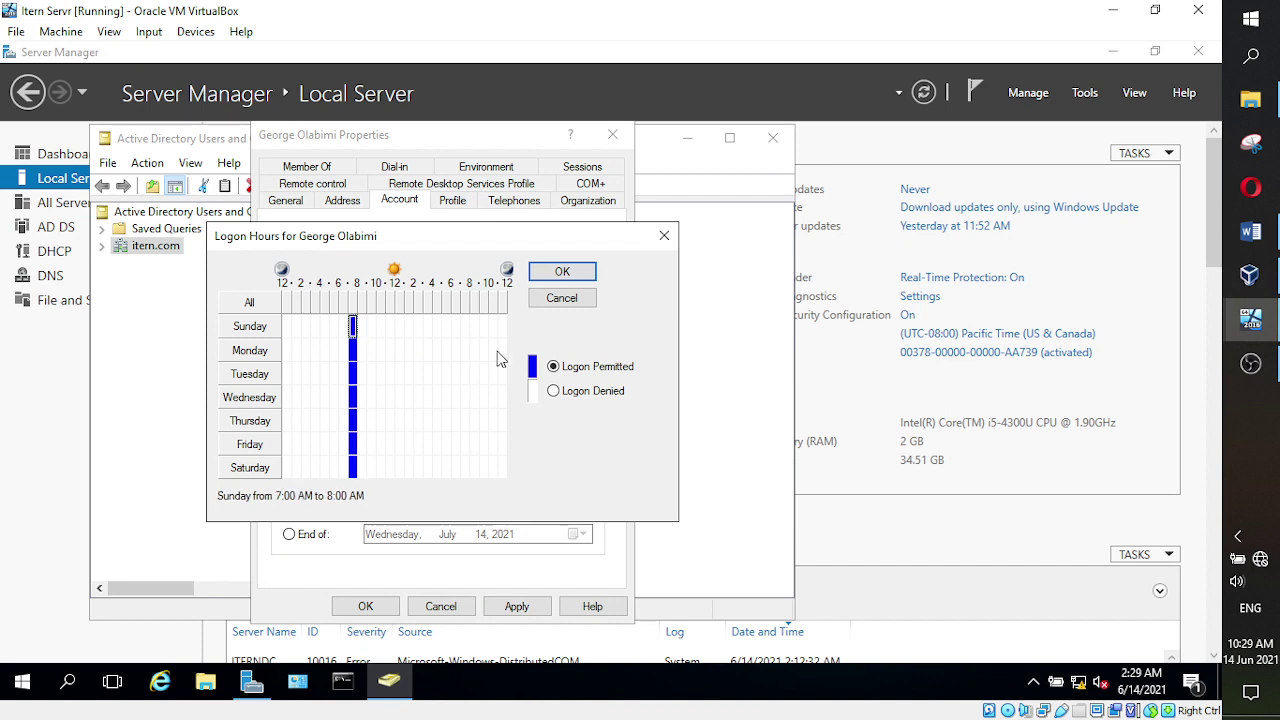
click(553, 391)
click(353, 467)
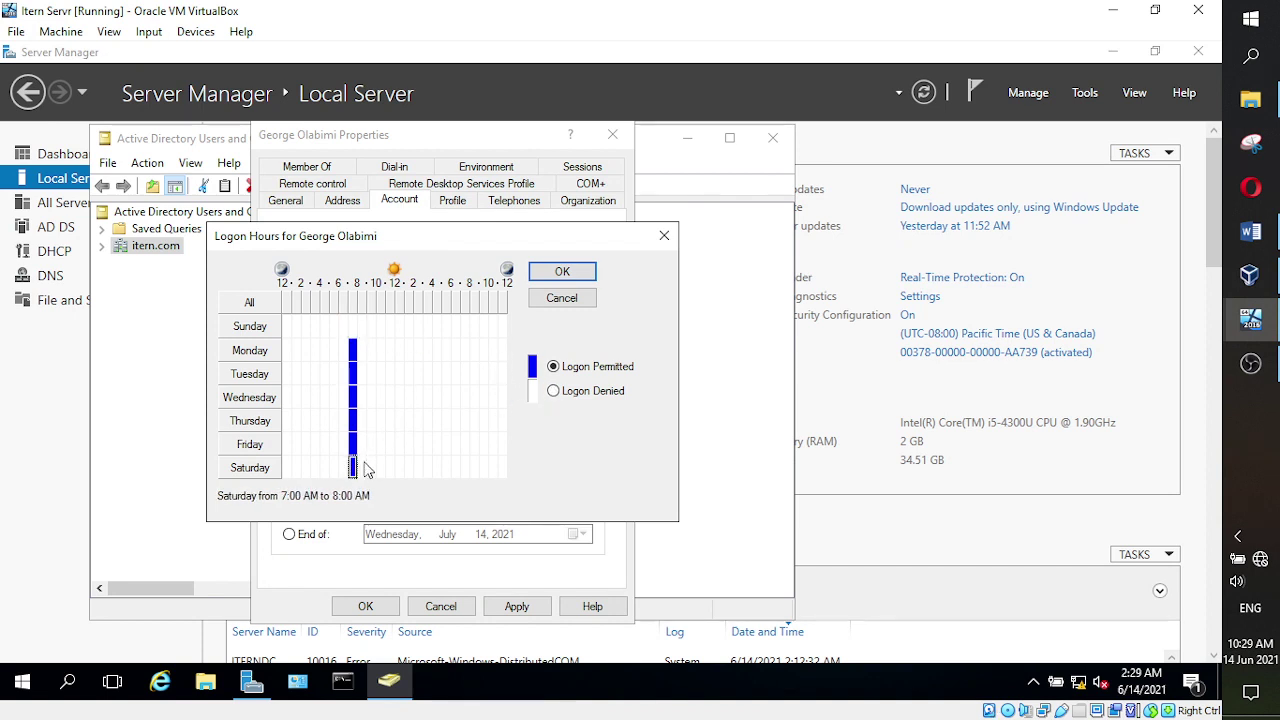
click(553, 391)
- Permit Monday 7 AM–5 PM logon, then deny the 7–8 AM hour Monday through Friday
drag(353, 350, 430, 358)
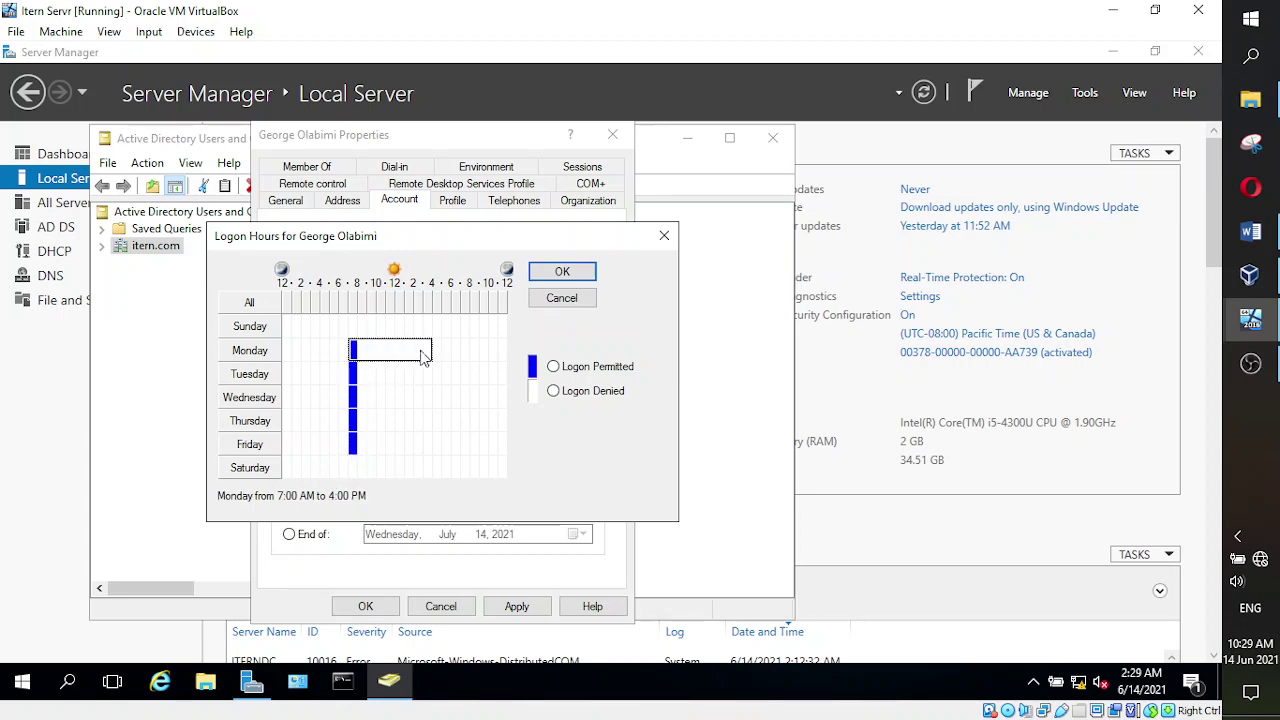
click(430, 352)
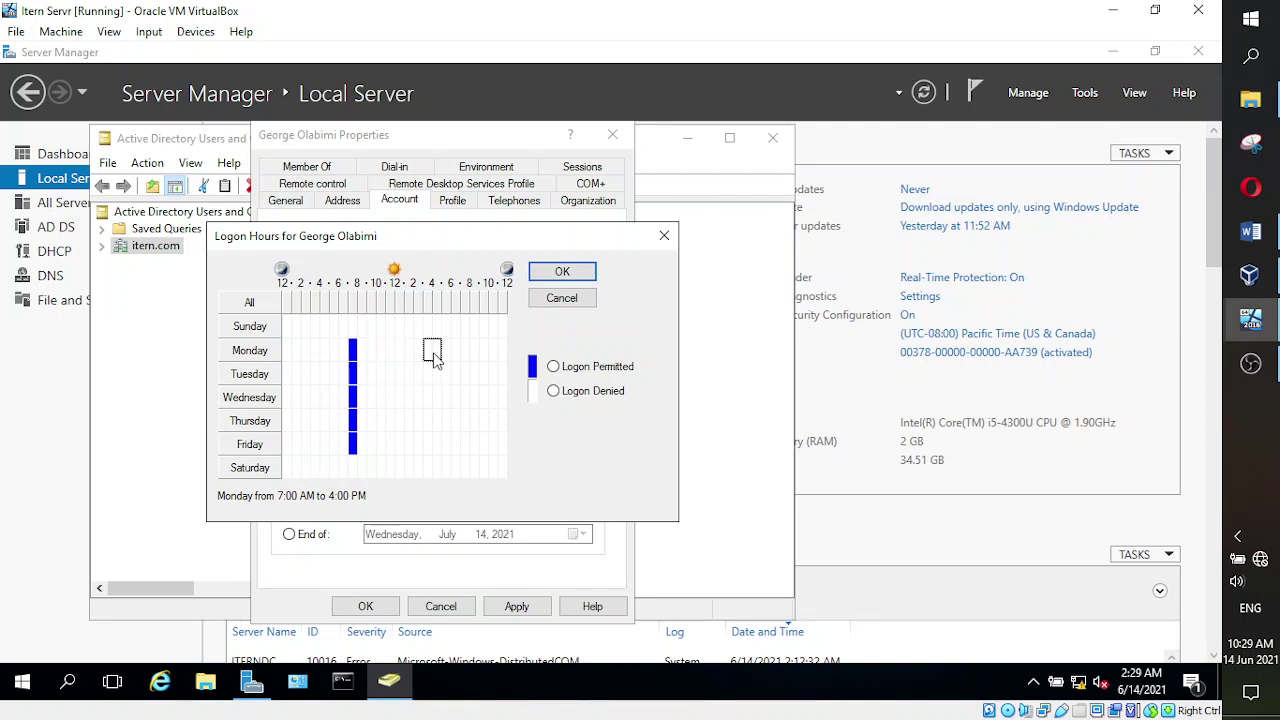
click(390, 350)
drag(353, 350, 428, 358)
click(435, 358)
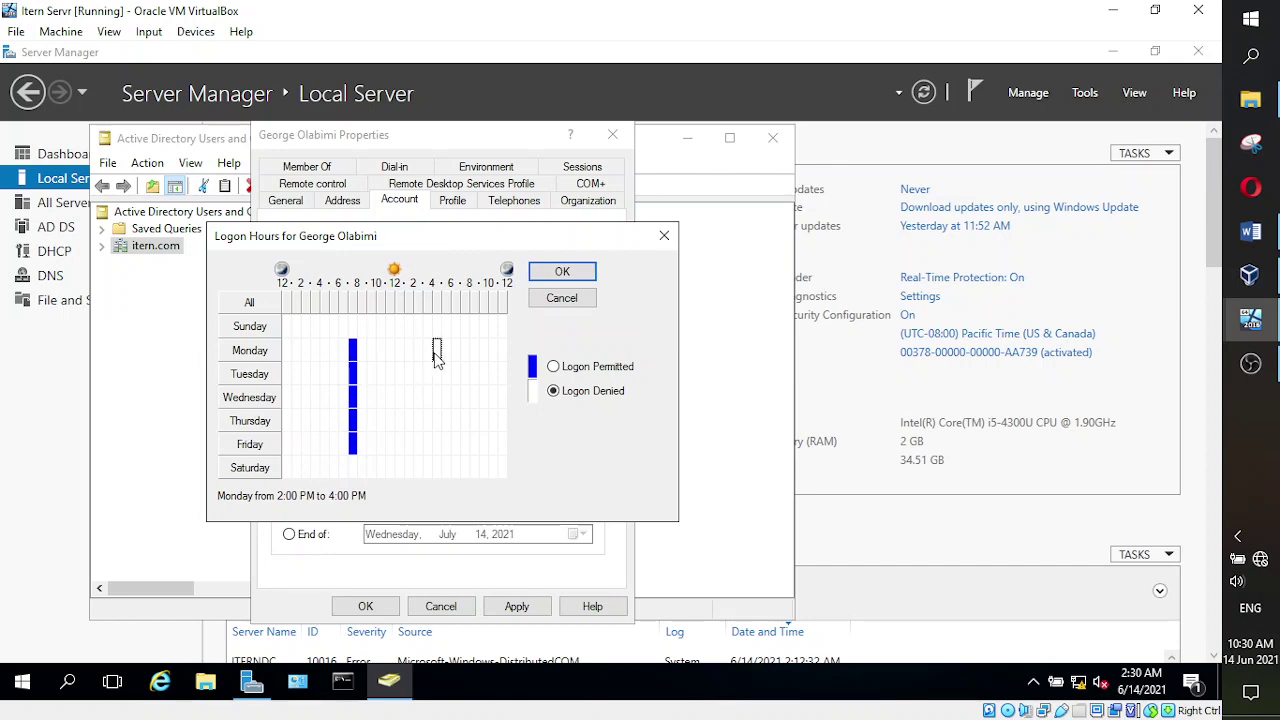
drag(437, 355, 356, 360)
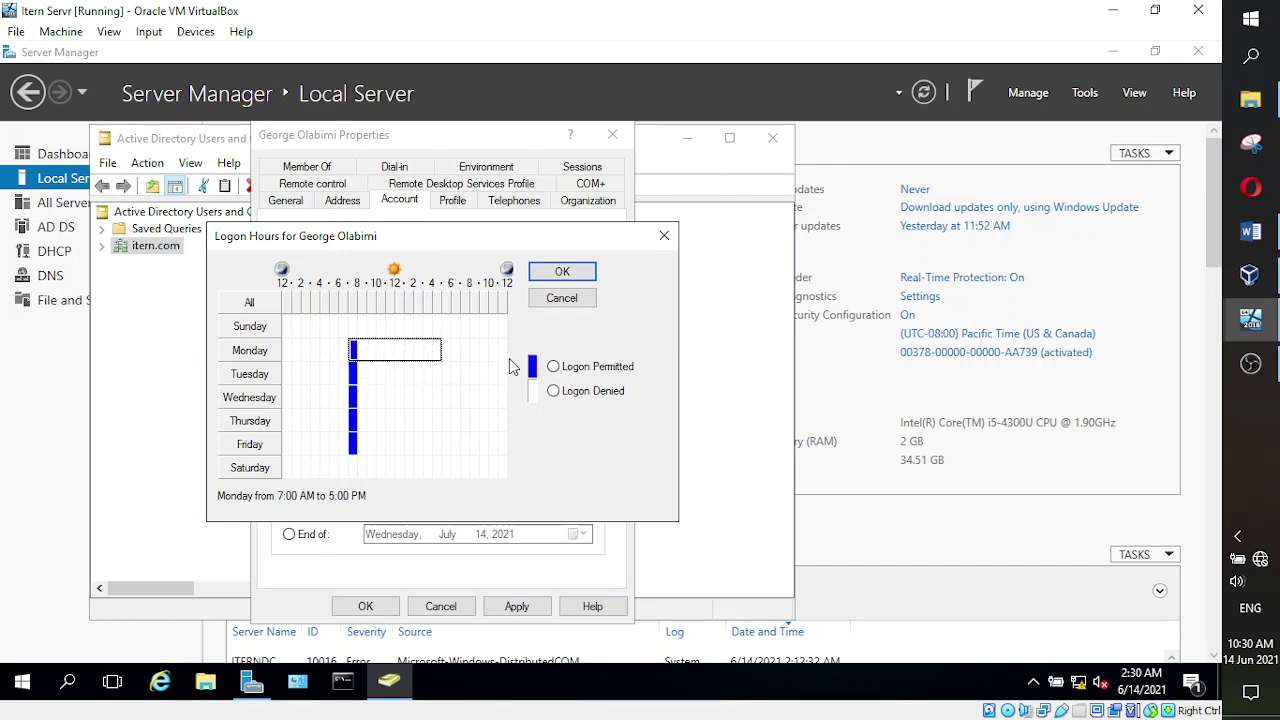
click(555, 370)
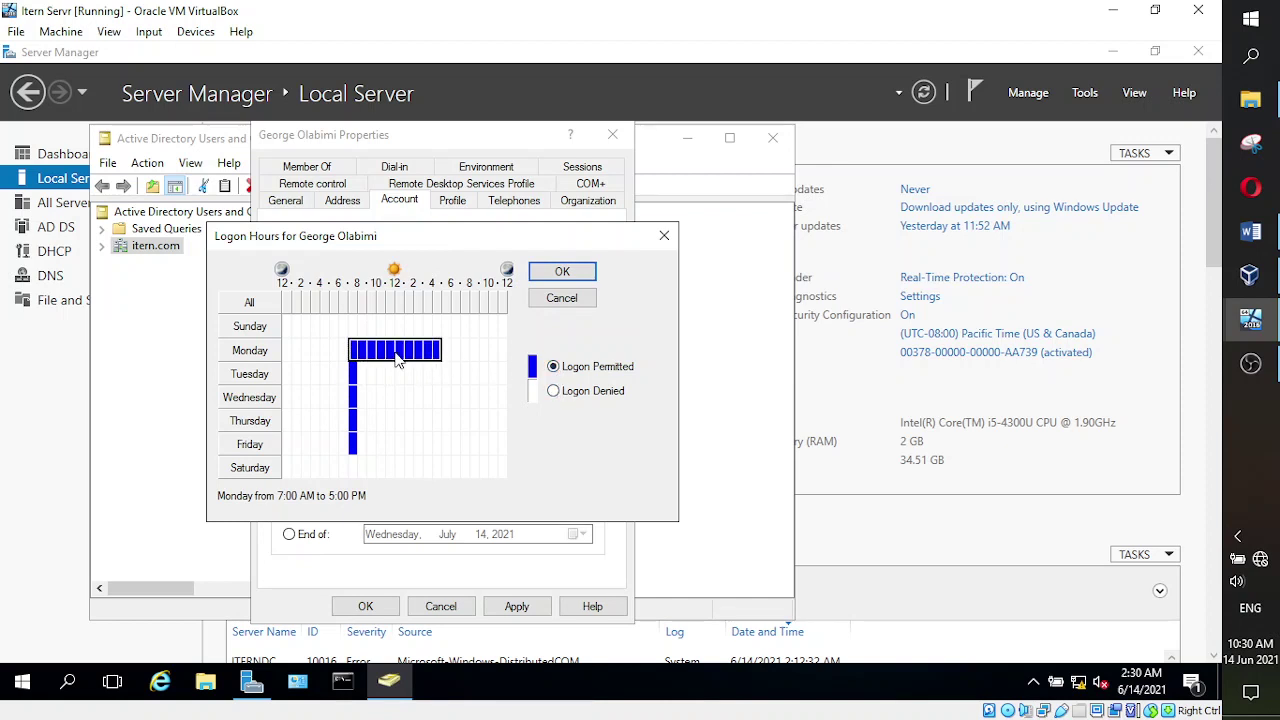
click(356, 354)
click(553, 391)
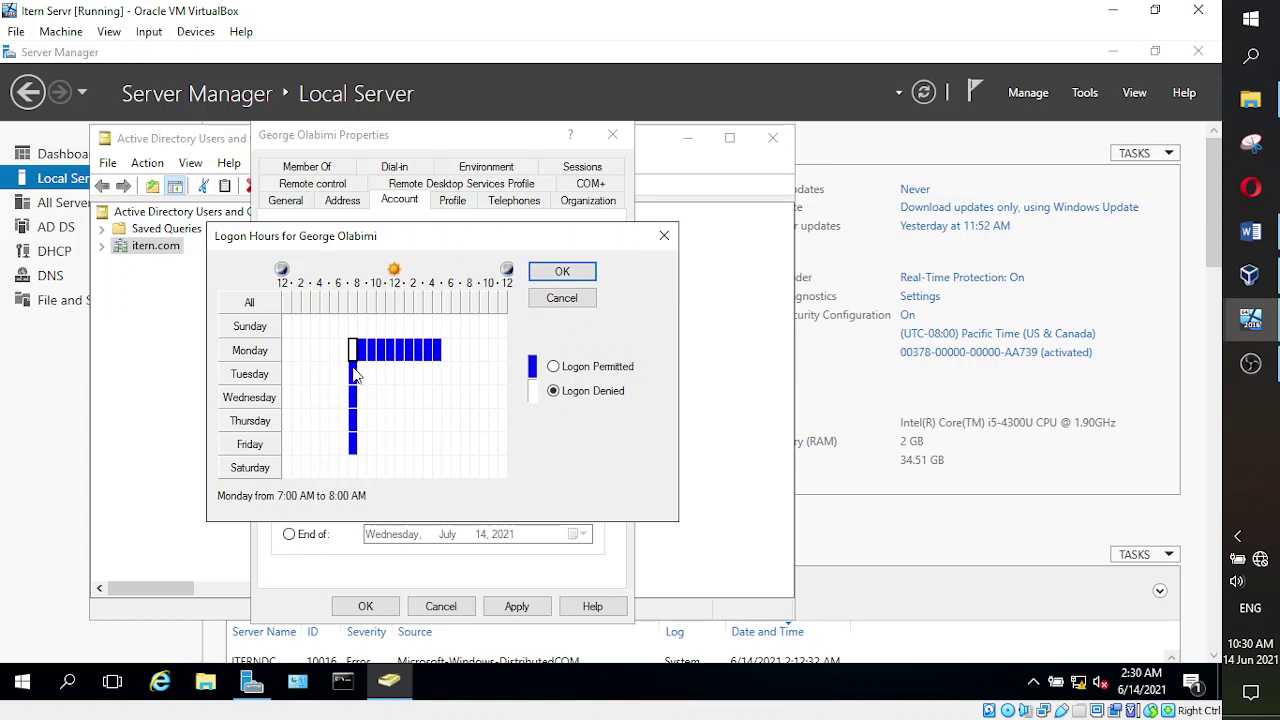
drag(356, 374, 353, 446)
click(553, 391)
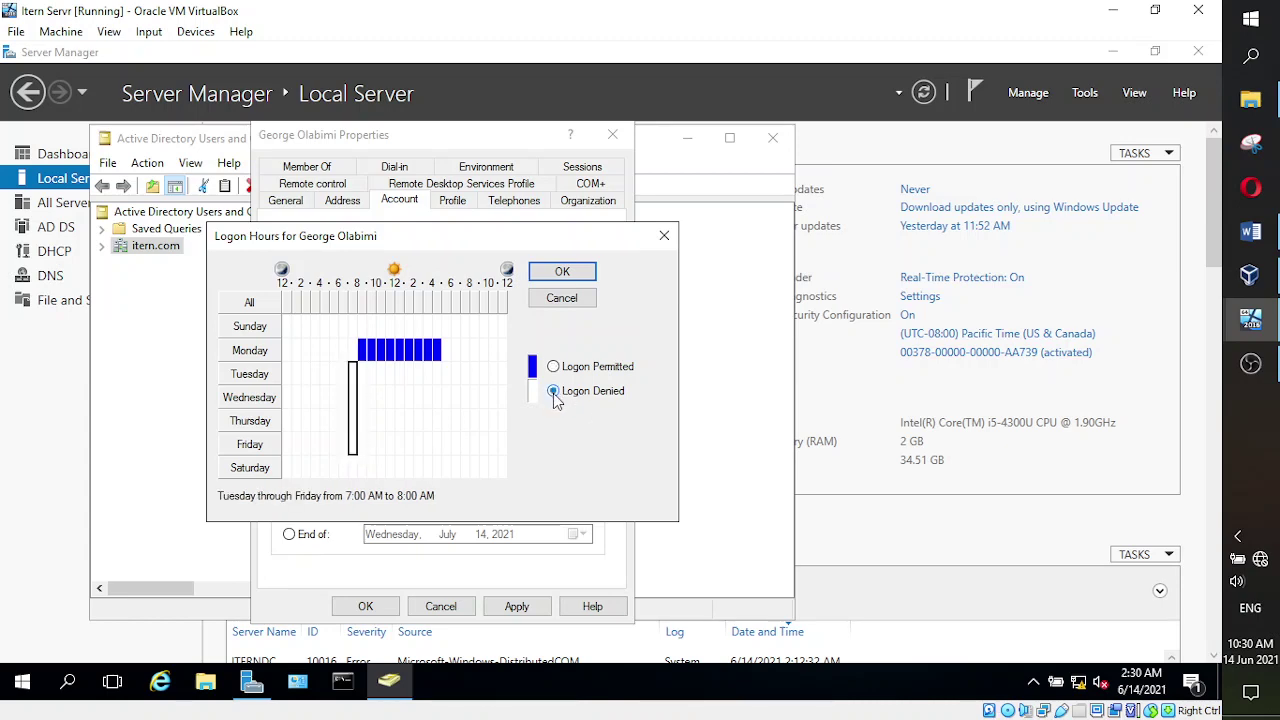
- Permit logon Tuesday–Friday 8 AM–5 PM, confirm the Monday–Friday block, and save the logon hours
click(447, 397)
click(361, 350)
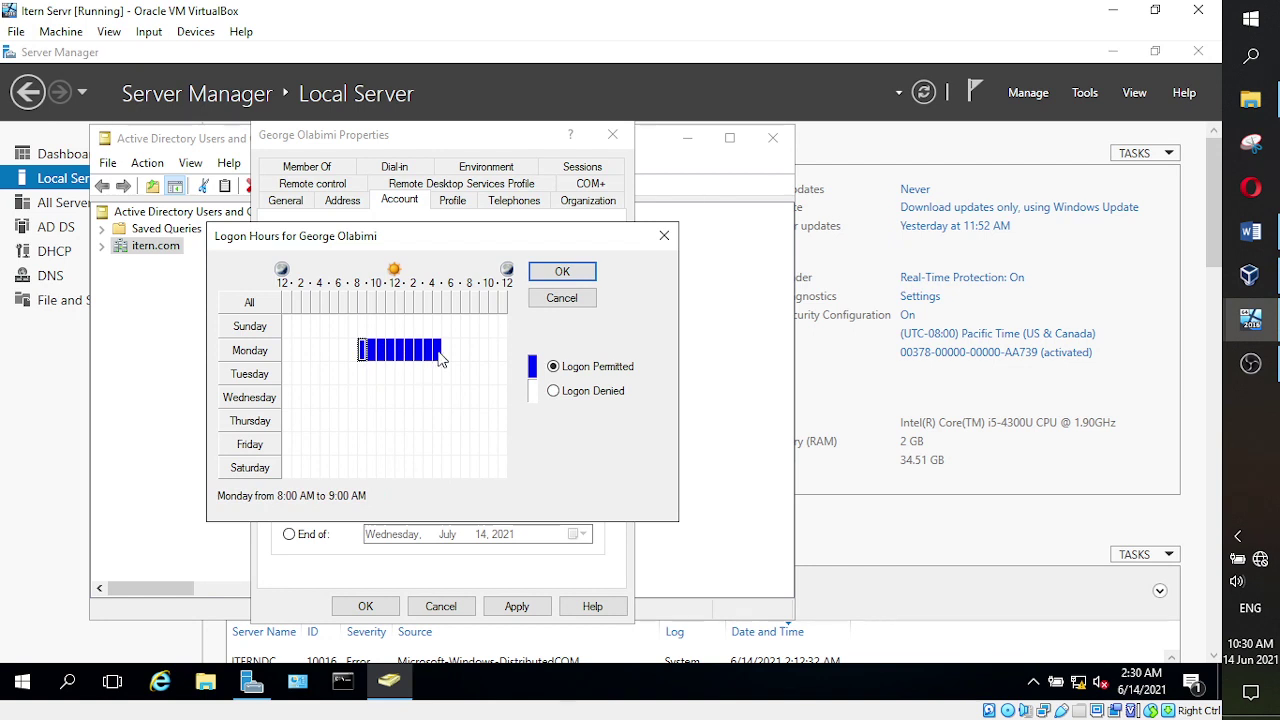
click(264, 357)
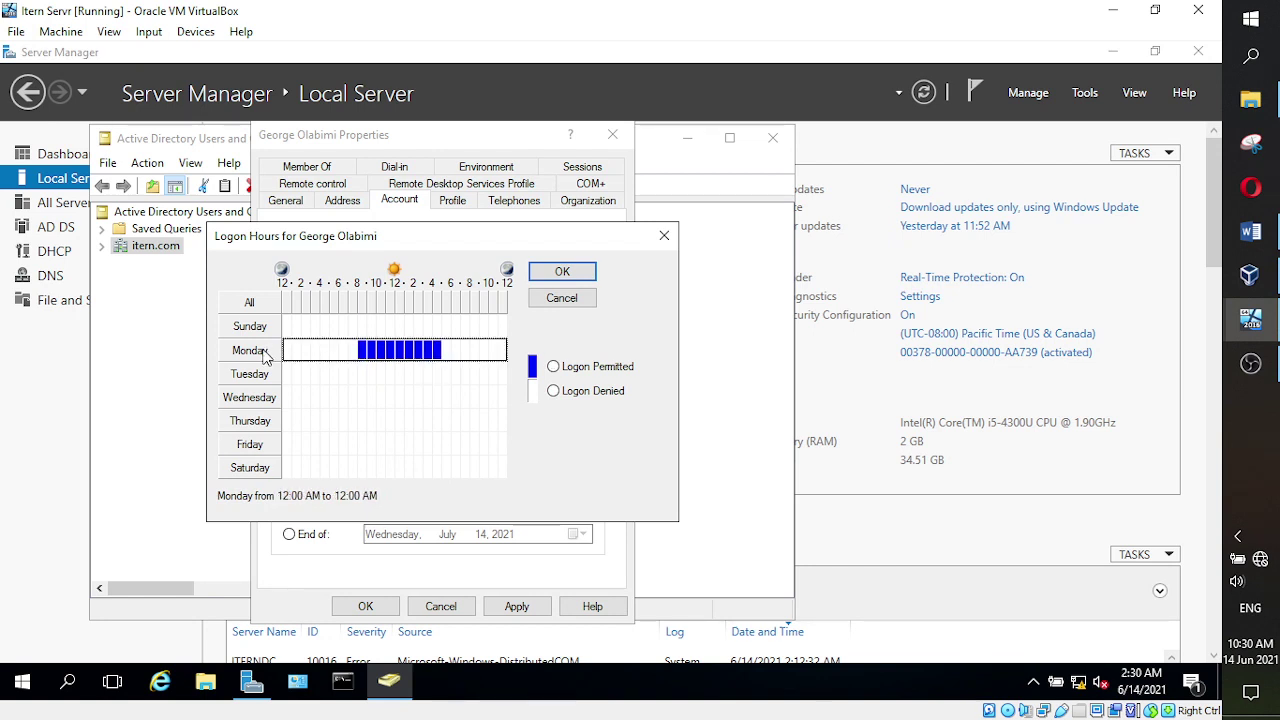
click(418, 374)
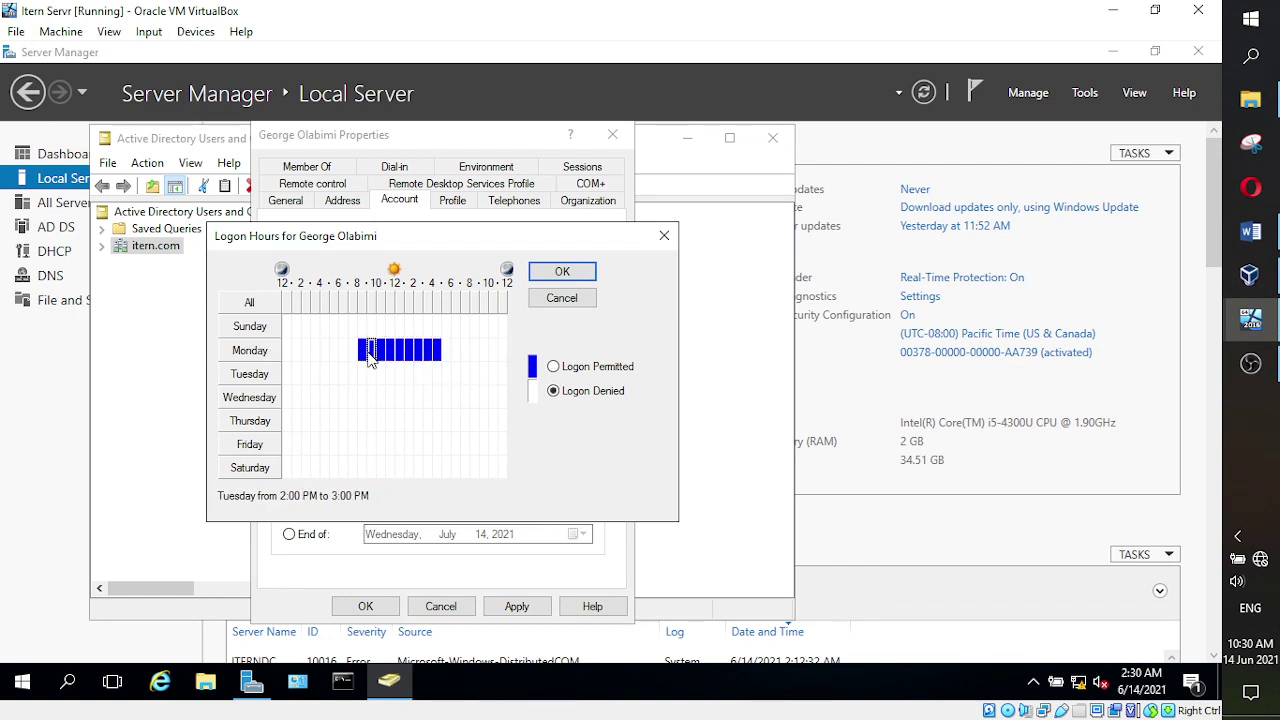
drag(368, 348, 437, 352)
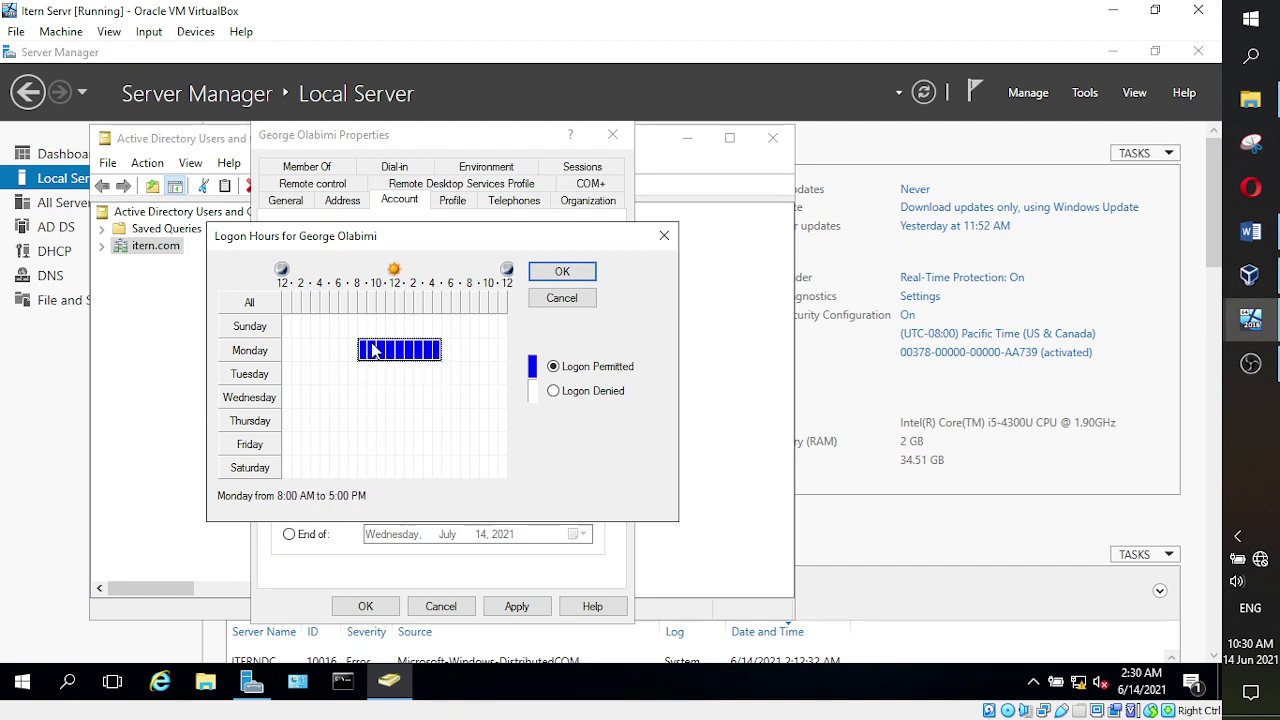
drag(366, 368, 440, 454)
click(553, 391)
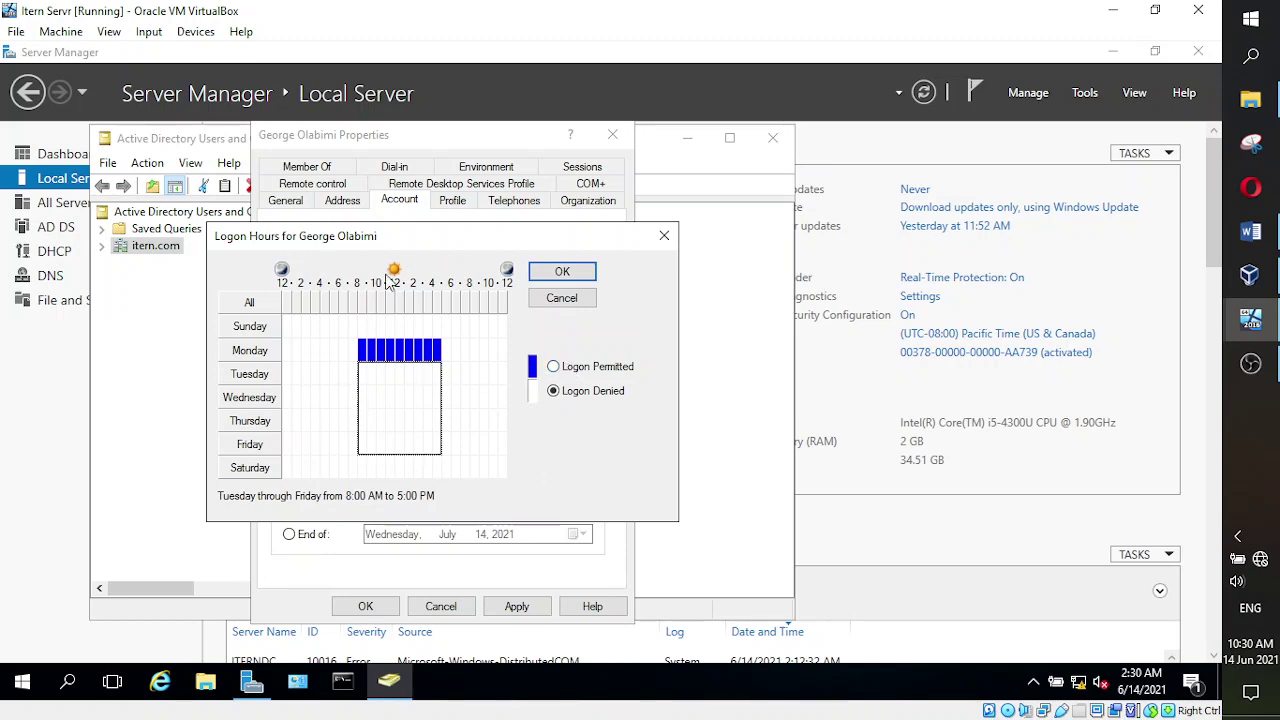
click(559, 372)
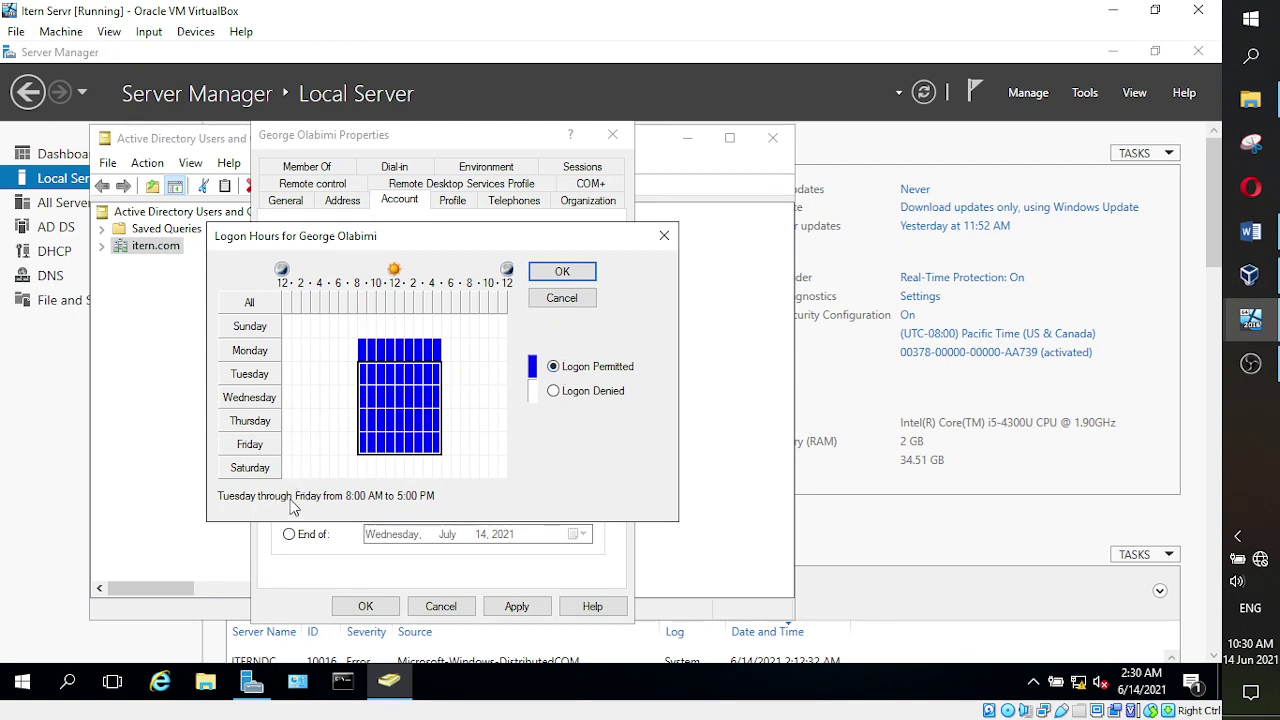
drag(376, 350, 431, 452)
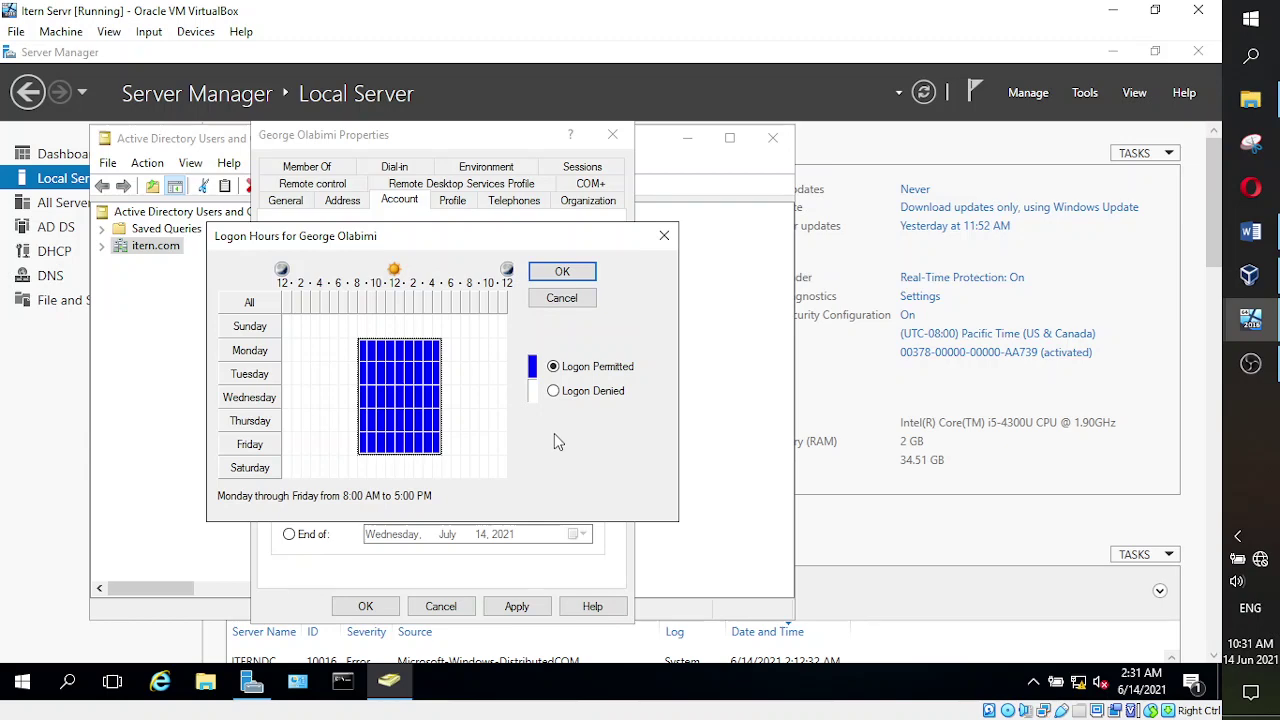
click(562, 271)
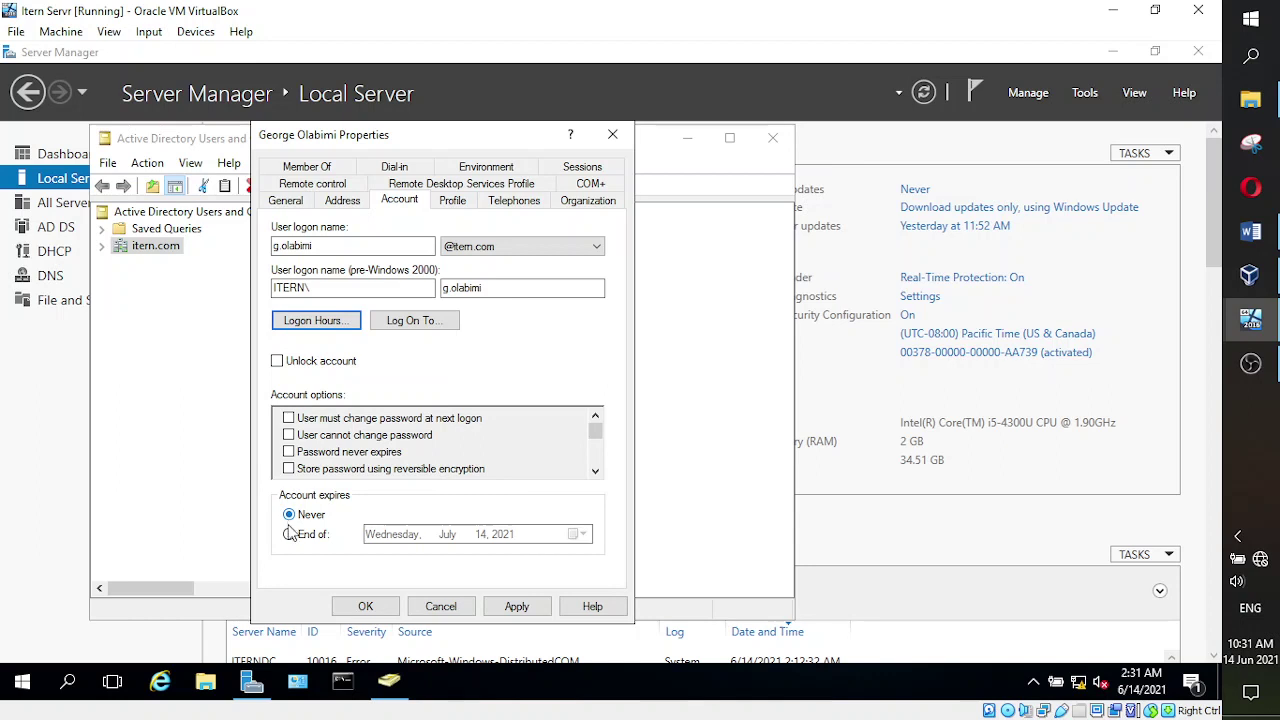
- Switch account expiry to End of and browse the calendar to the year 2024
click(289, 536)
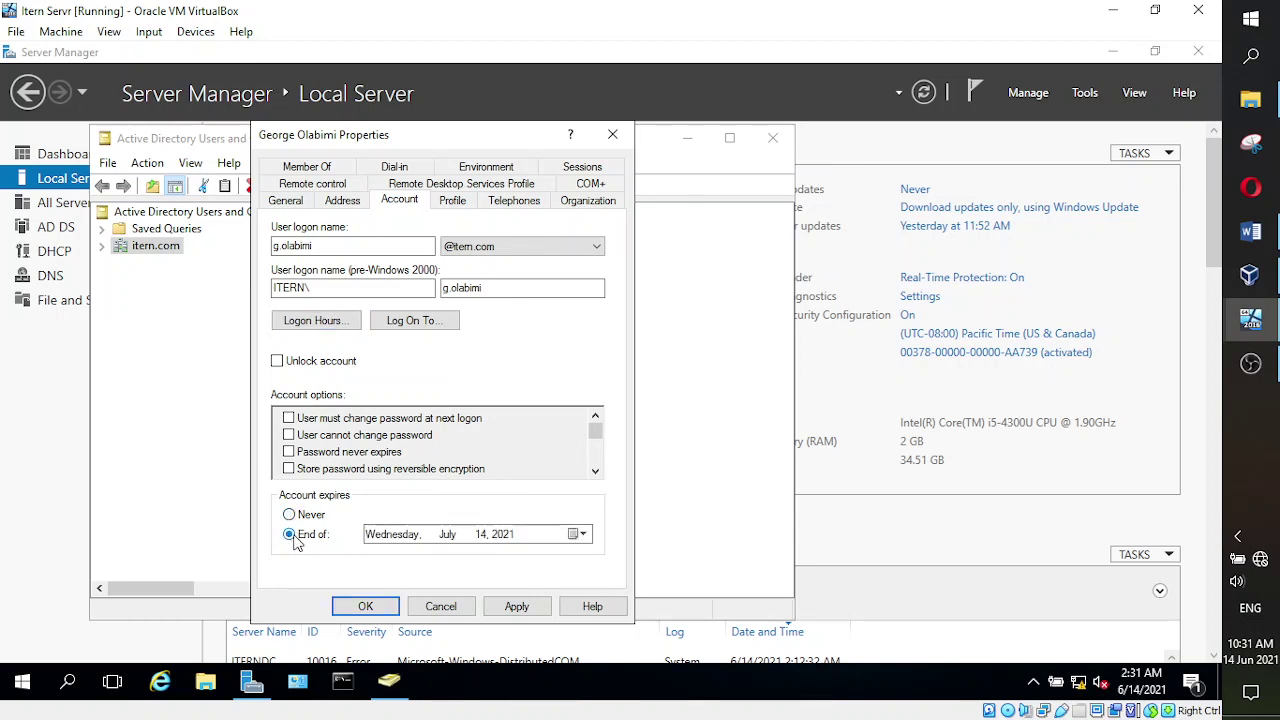
click(510, 539)
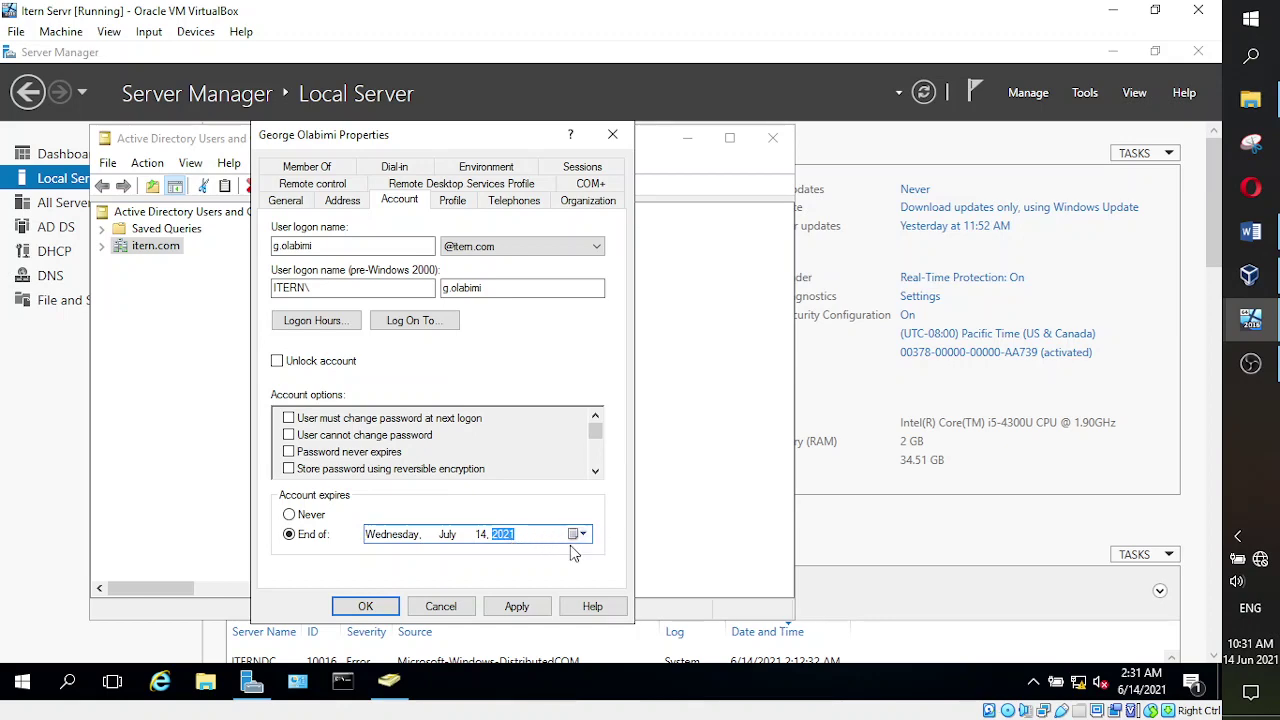
text(2)
text(4)
click(576, 535)
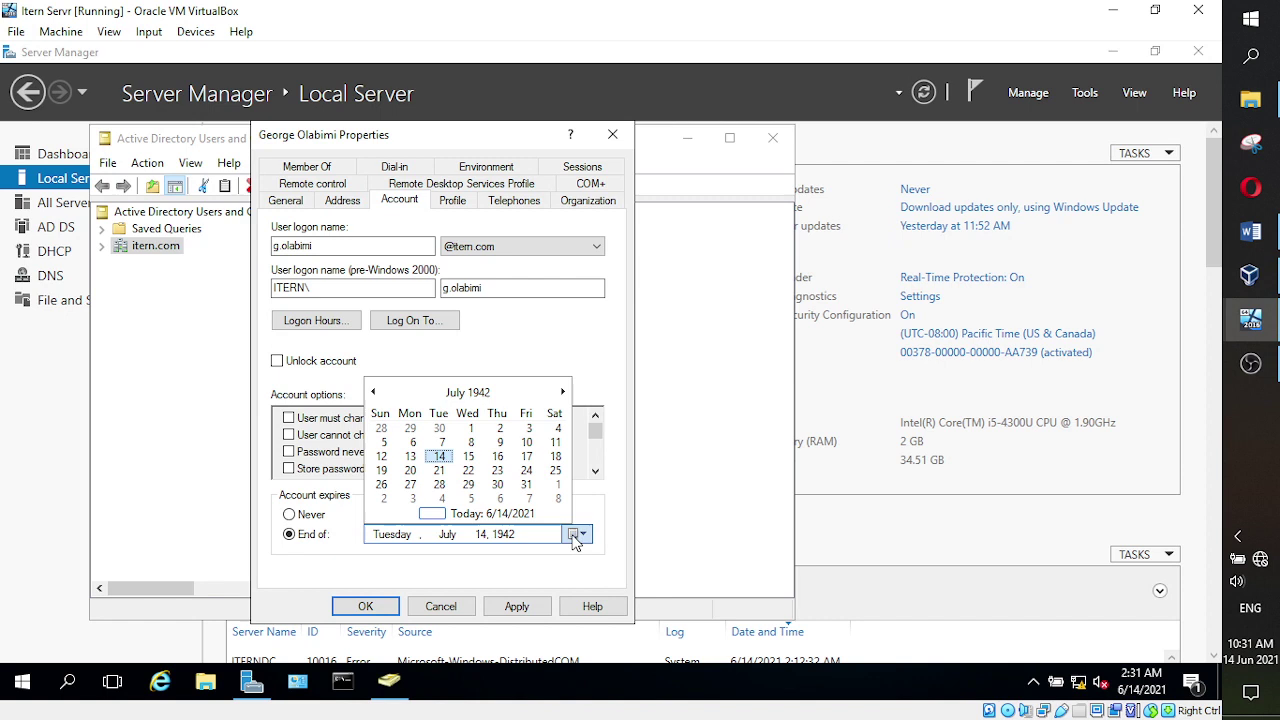
click(486, 396)
click(480, 396)
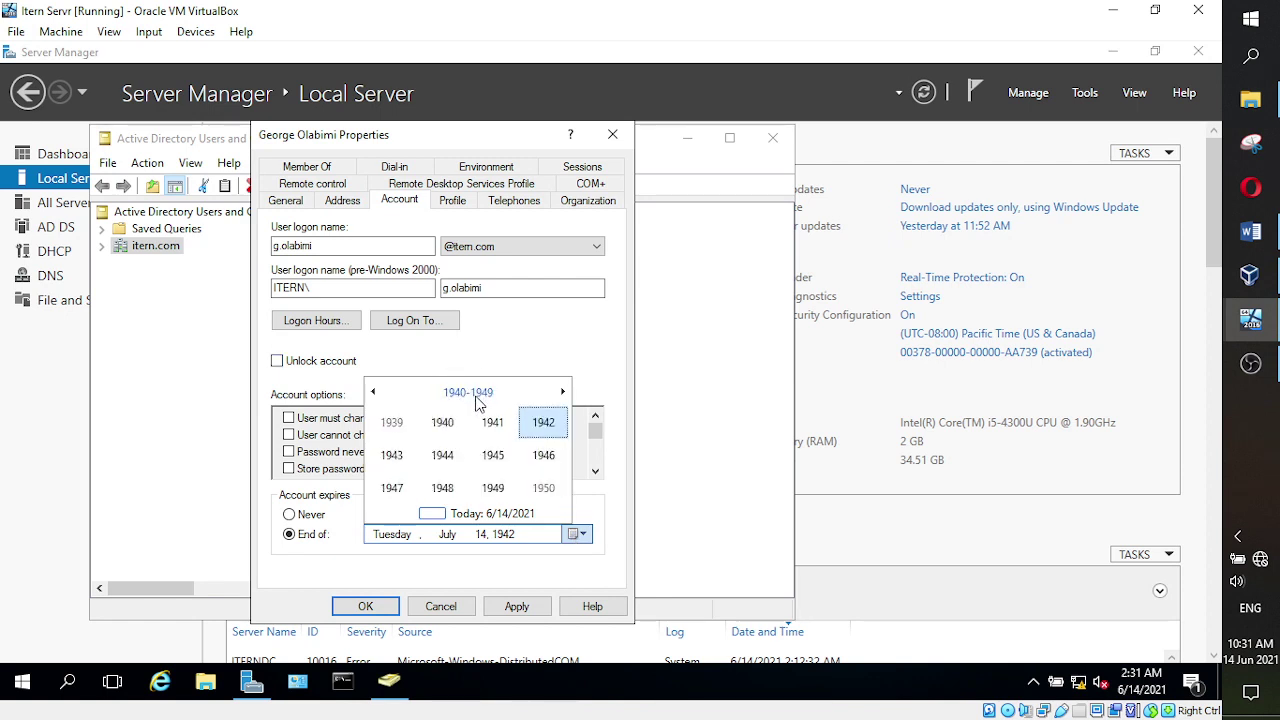
scroll(530, 480, down, 10)
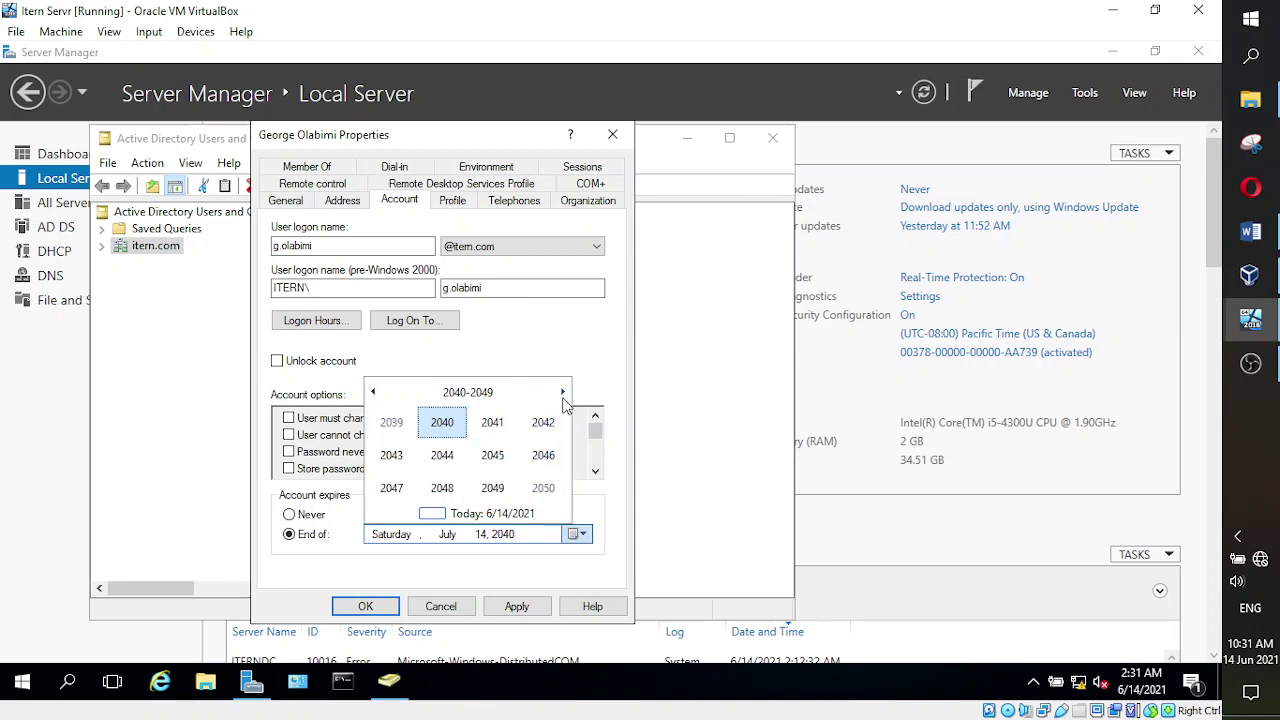
click(372, 393)
click(373, 393)
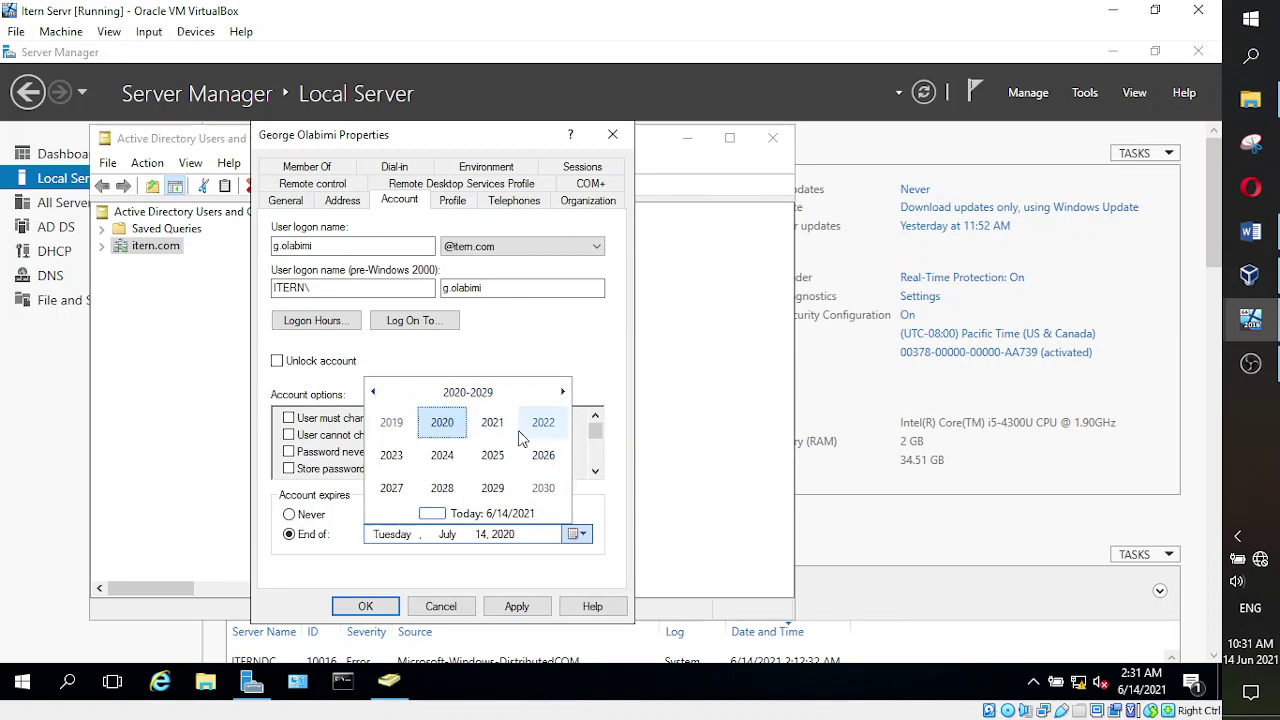
click(442, 455)
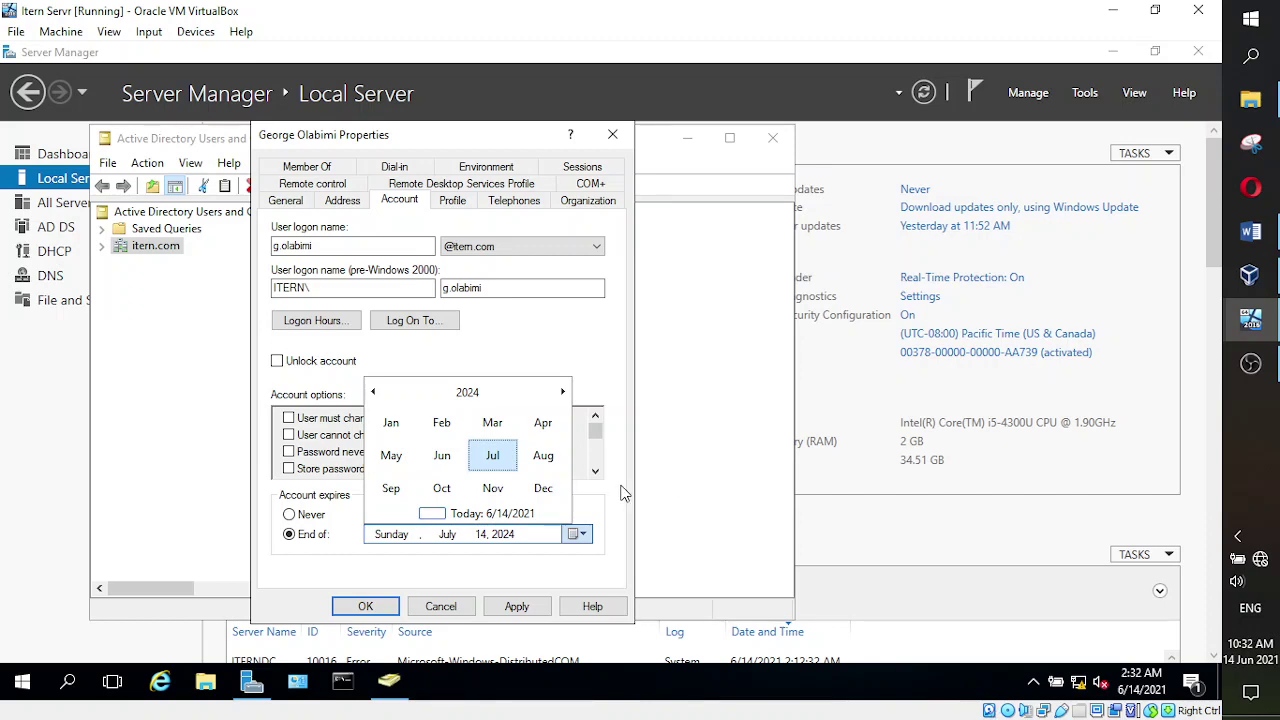
- Pick Friday, December 31, 2021 as the account expiry date
click(464, 395)
click(491, 424)
click(543, 488)
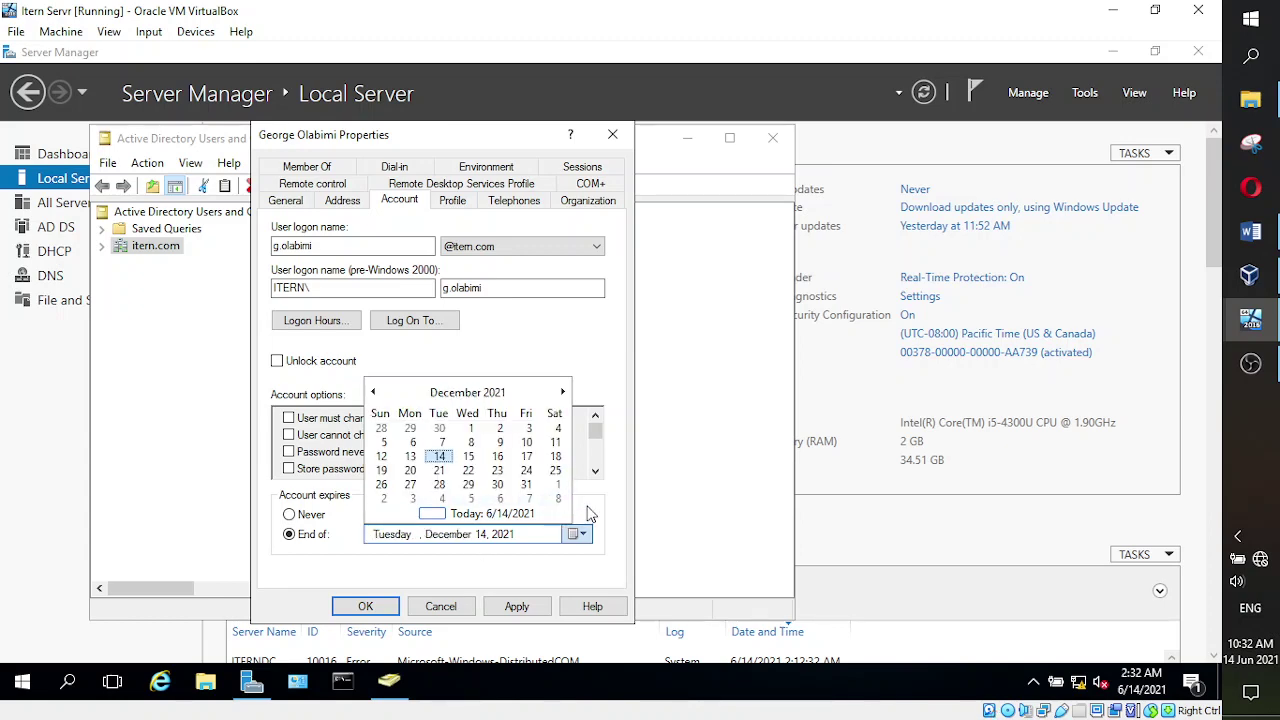
click(525, 484)
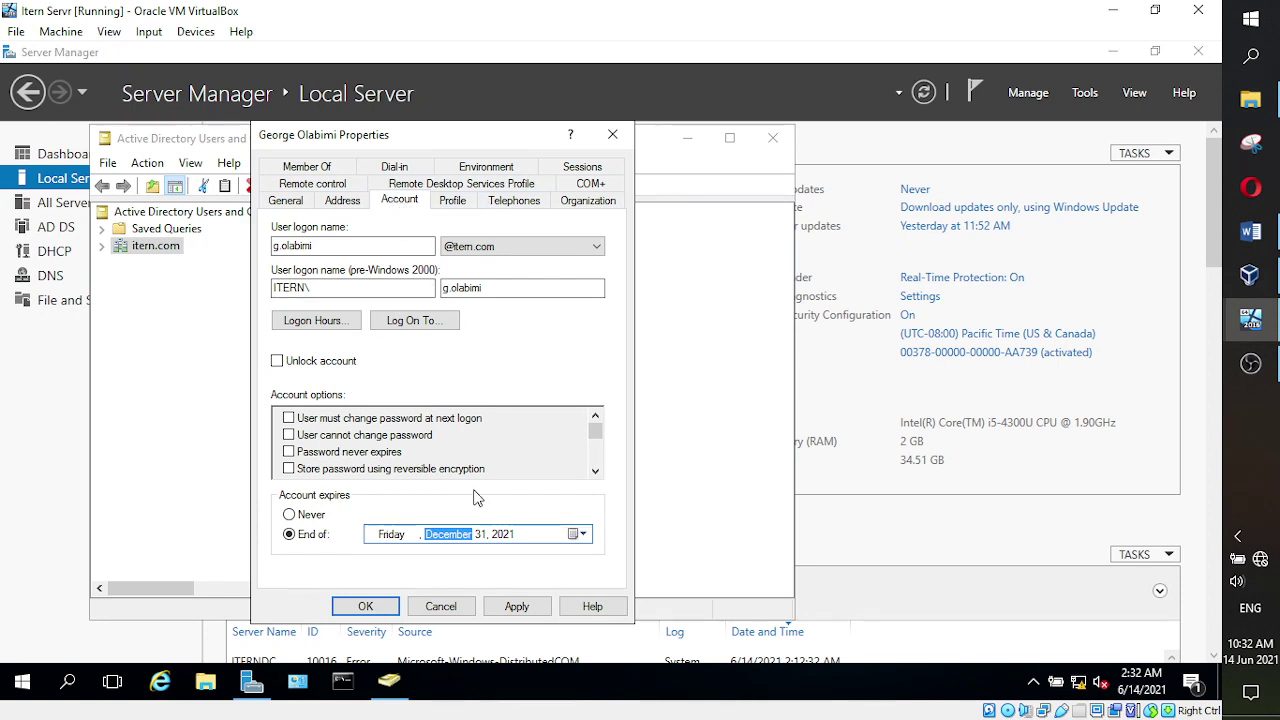
- On the Member Of tab, add the Administrators group by resolving 'Admin'
click(318, 169)
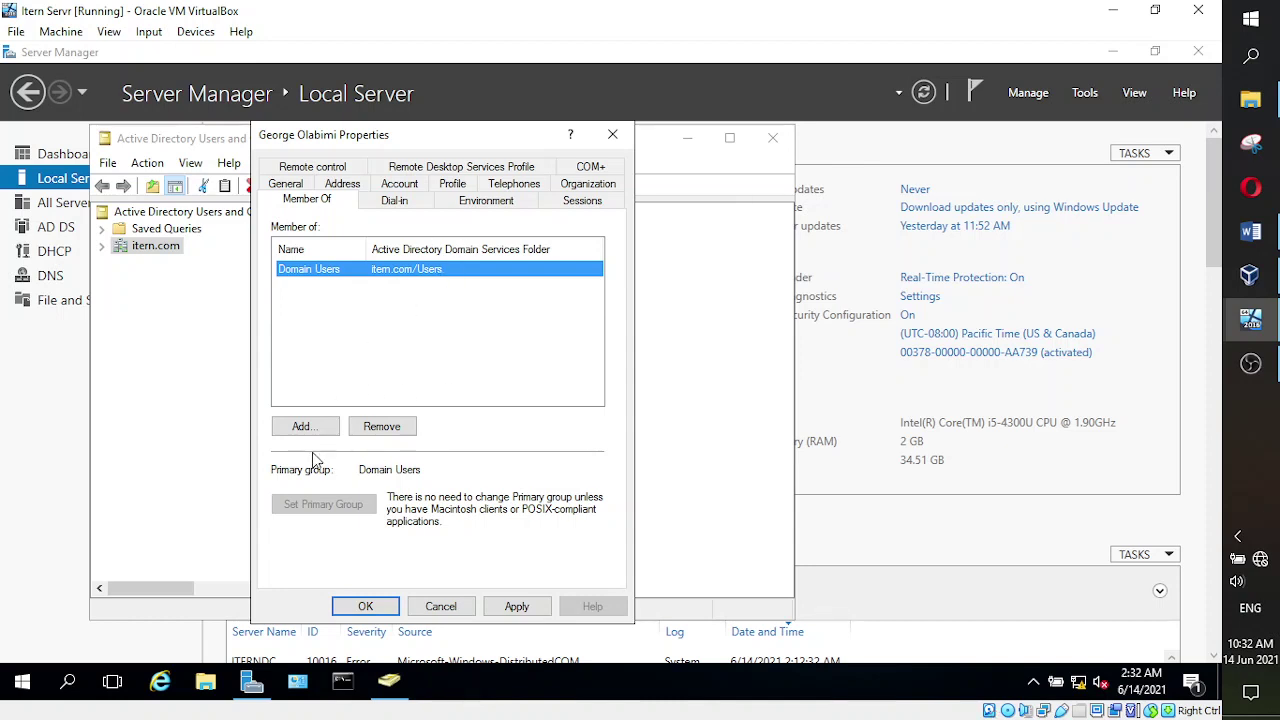
click(303, 426)
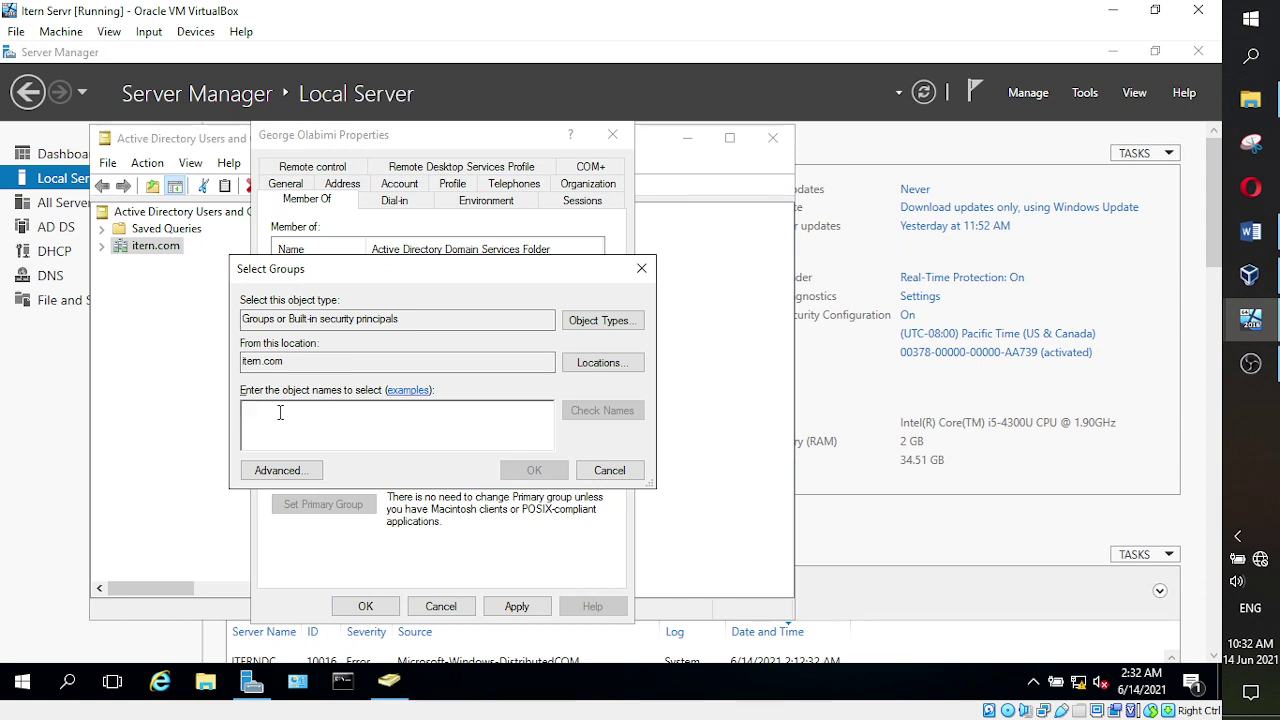
text(Admi)
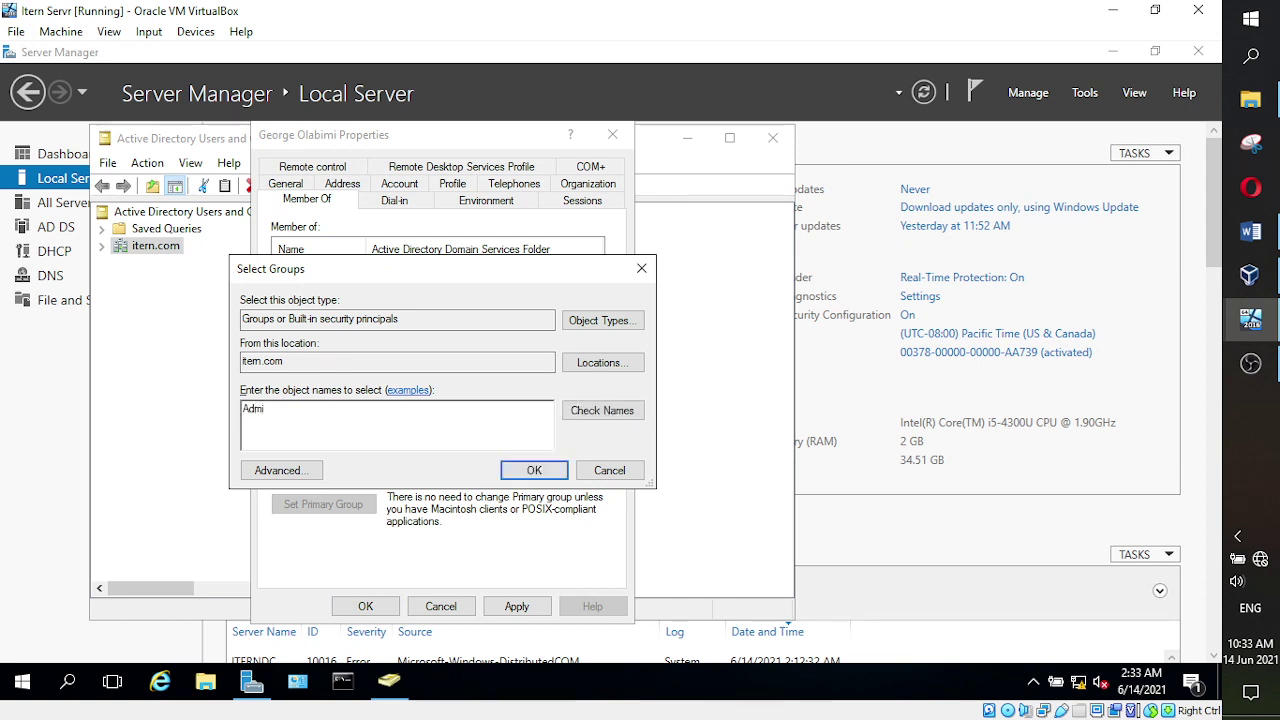
text(n)
click(630, 418)
click(528, 478)
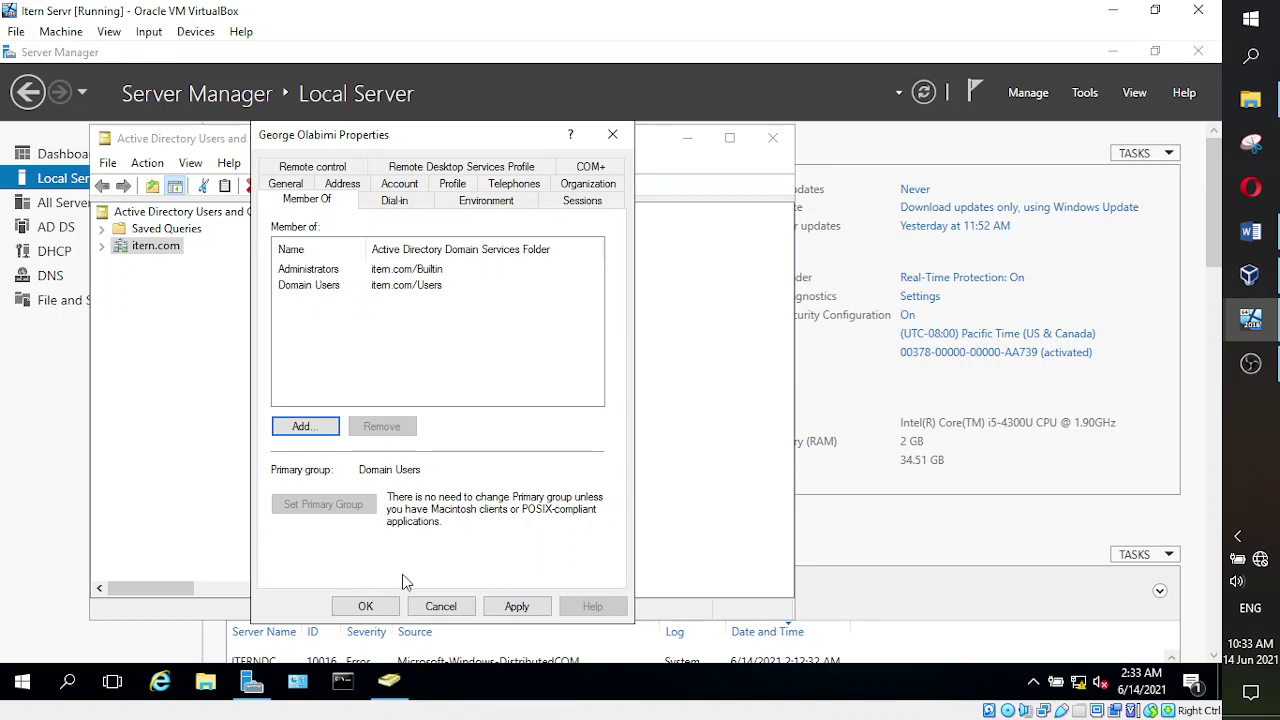
- Apply and save the user's account changes, then try a new distribution group in itern.com and cancel it
click(516, 606)
click(395, 607)
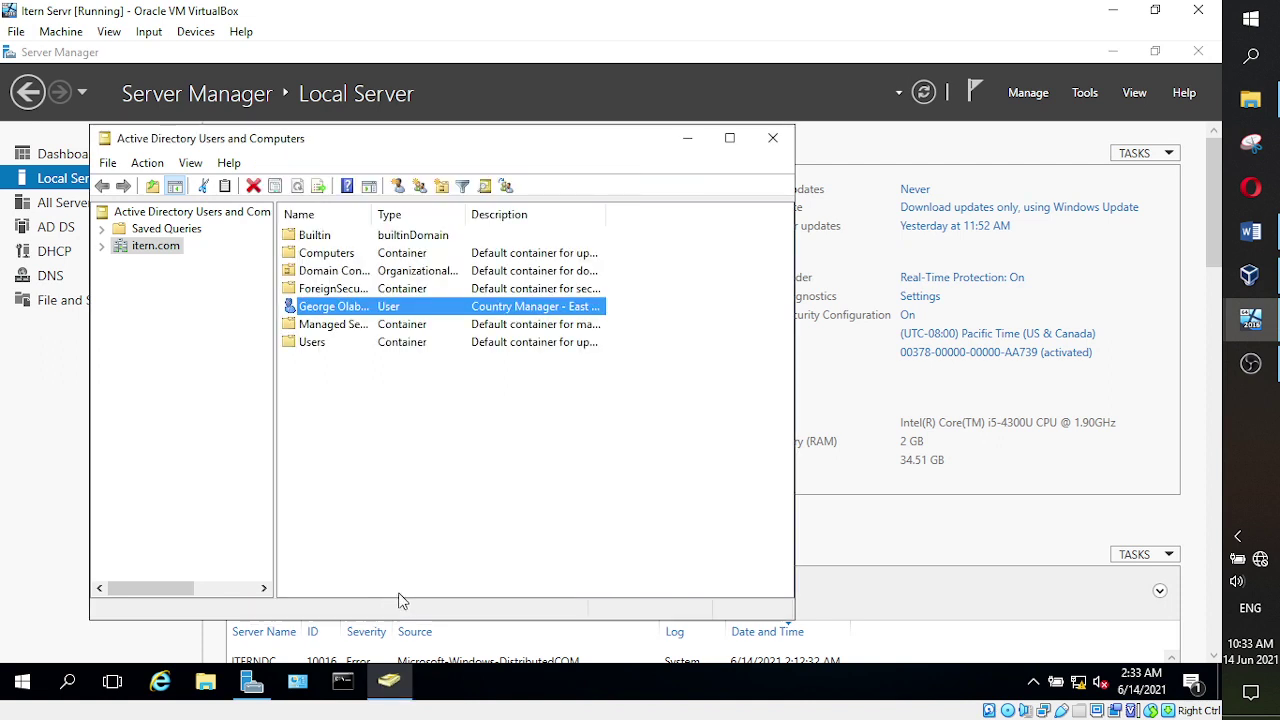
right_click(140, 245)
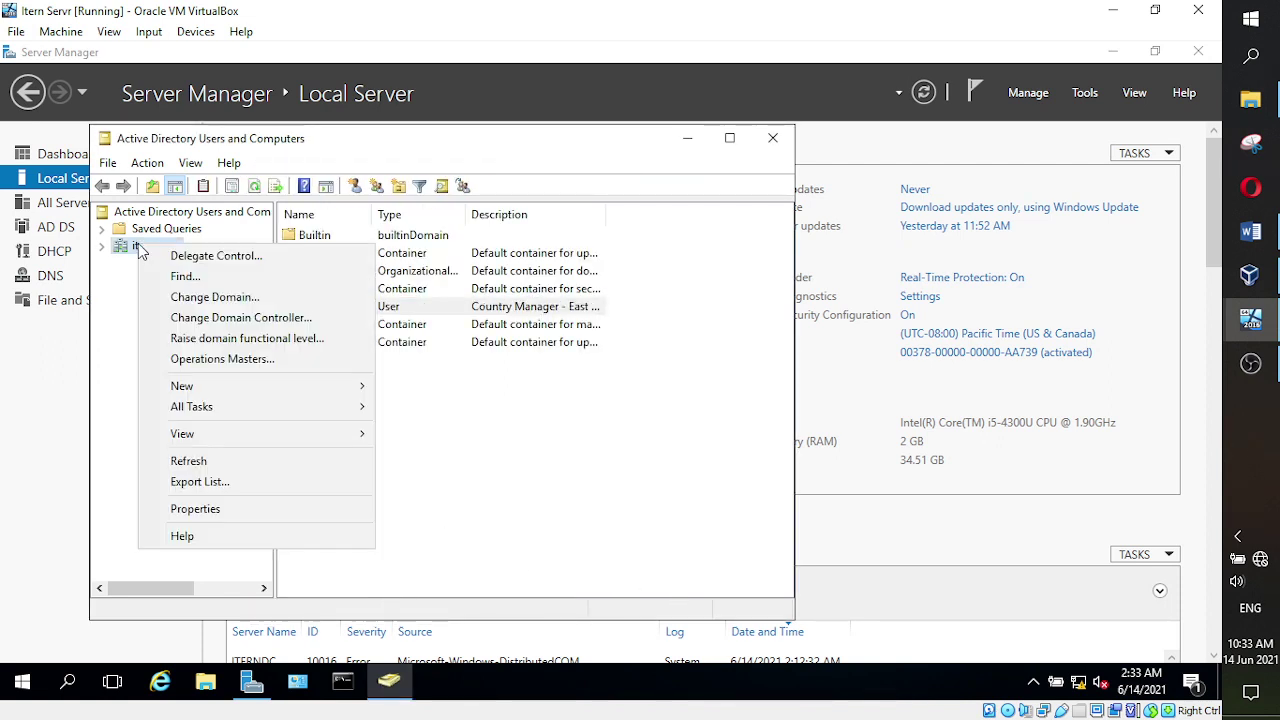
mouse_move(290, 379)
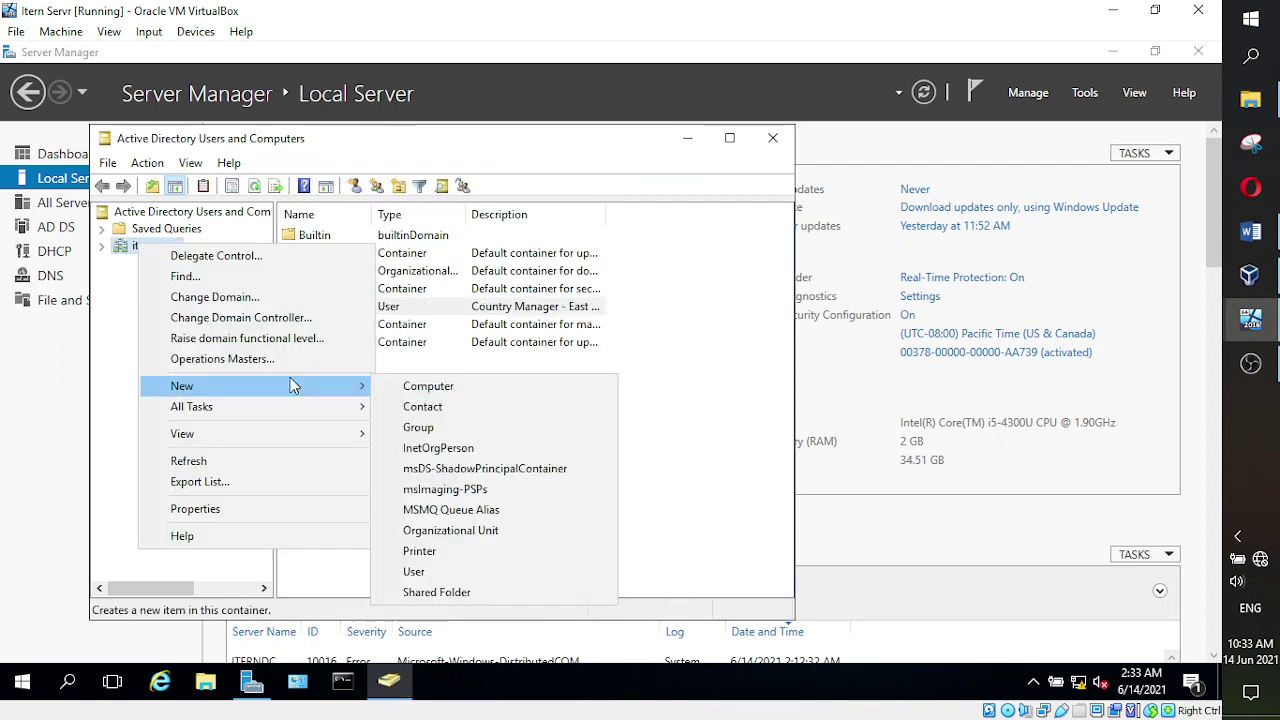
click(435, 424)
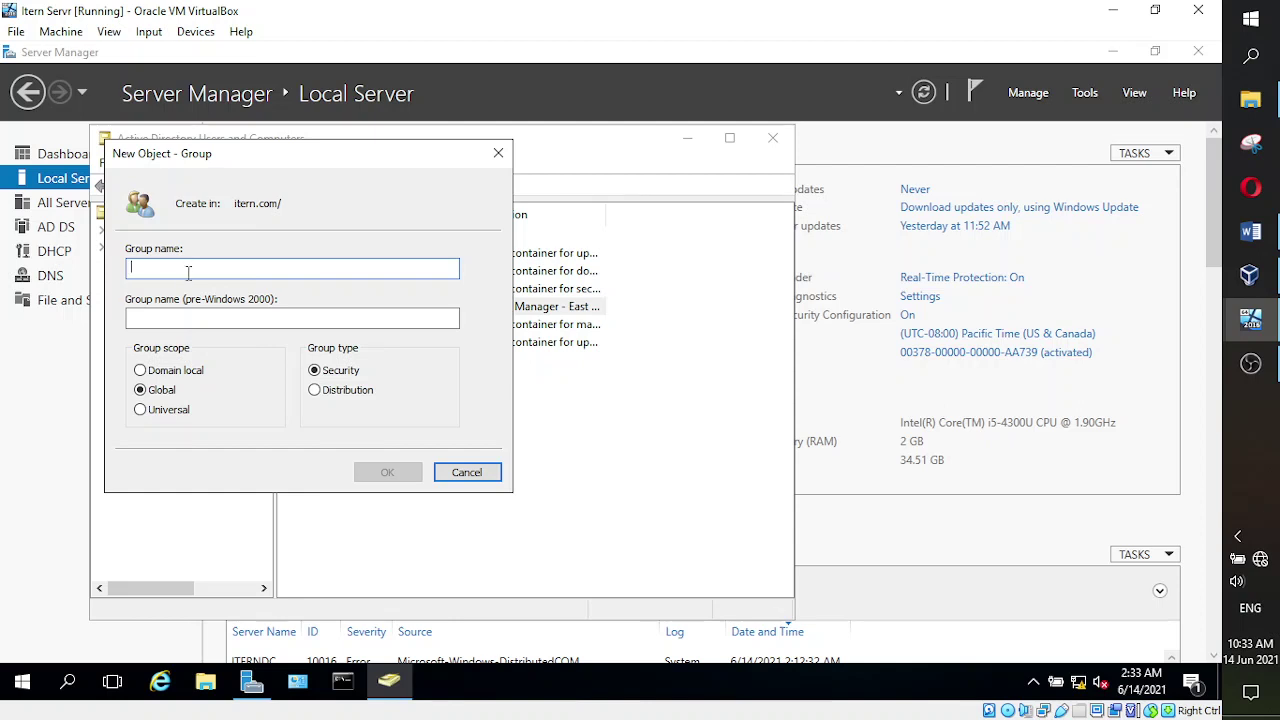
click(180, 317)
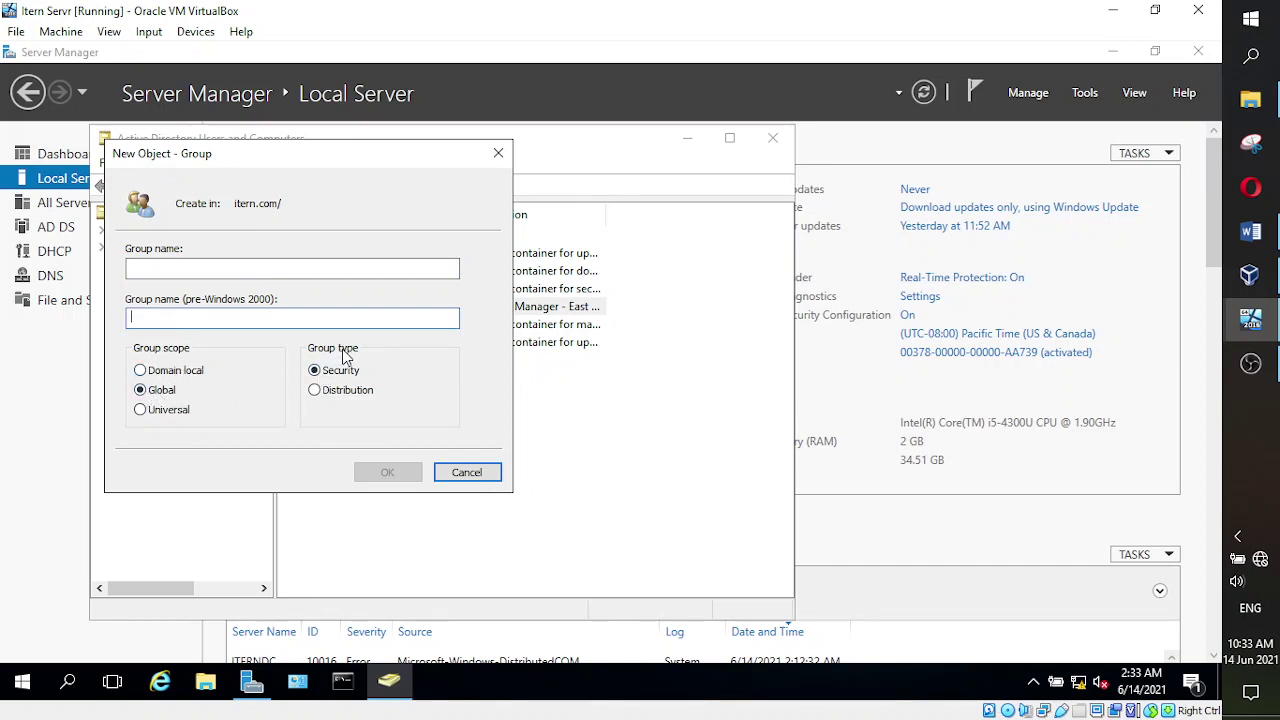
click(317, 392)
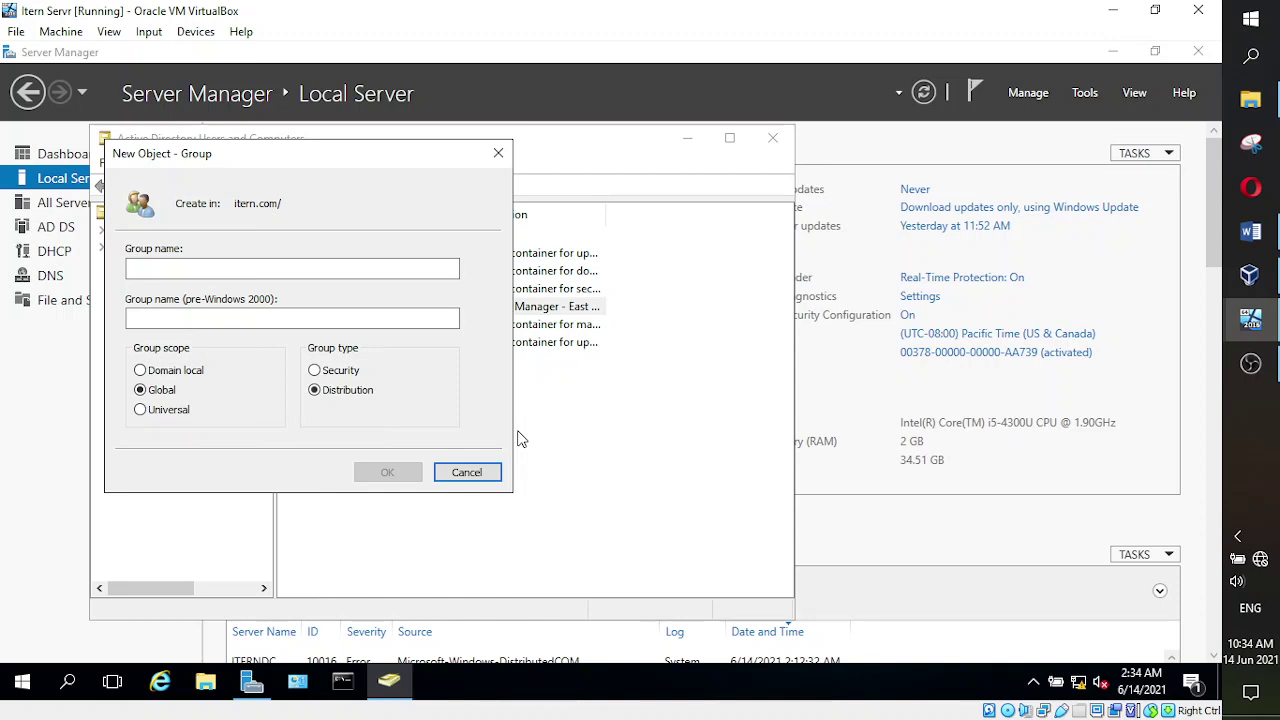
click(466, 472)
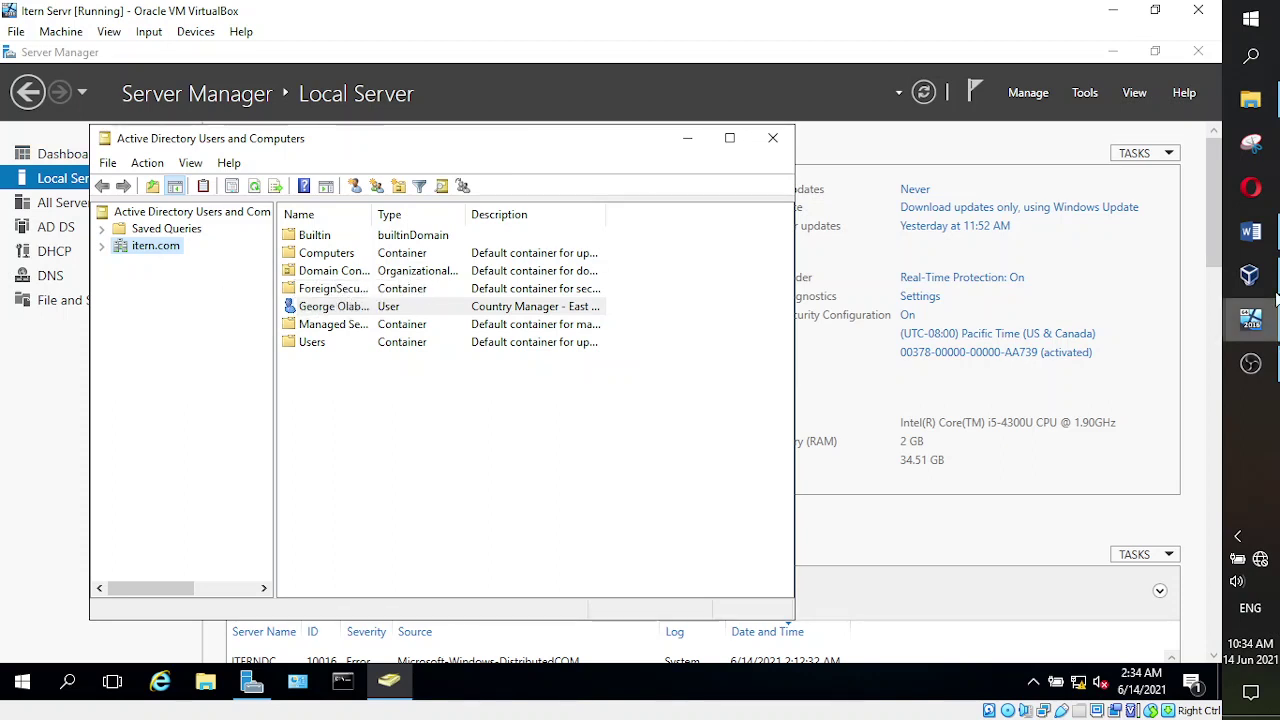
click(1251, 233)
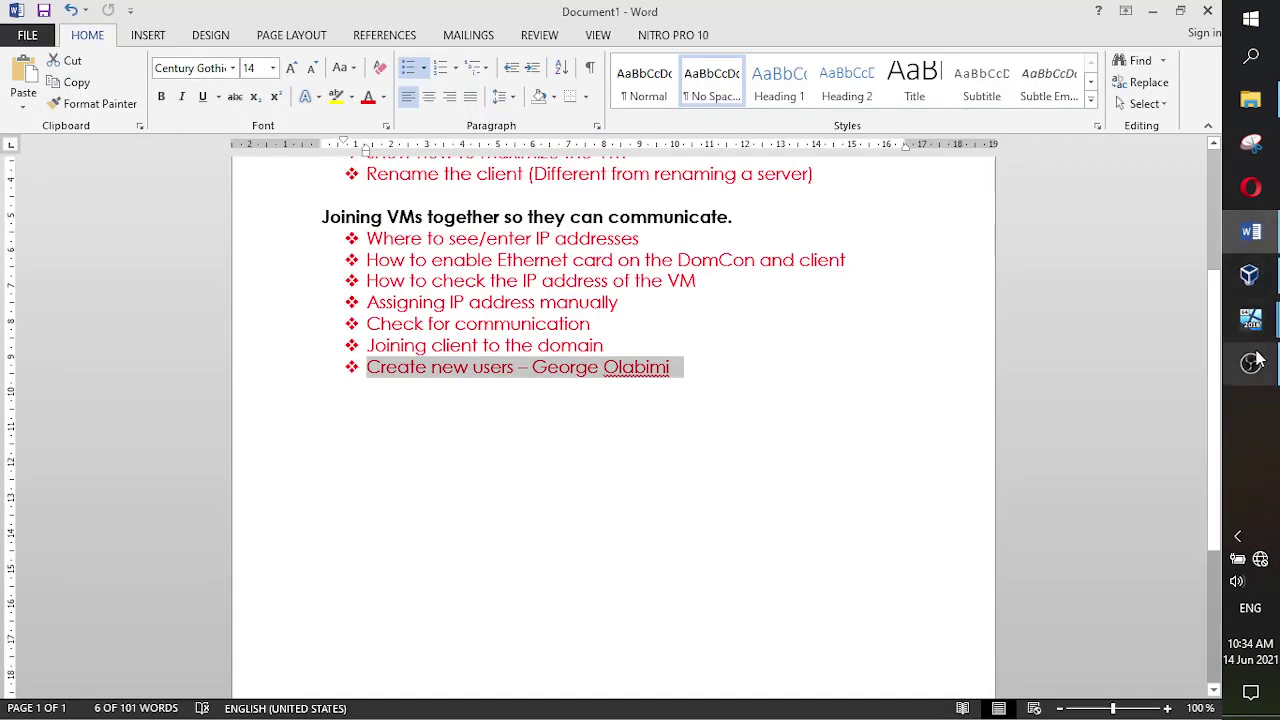
mouse_move(1255, 360)
mouse_move(1250, 318)
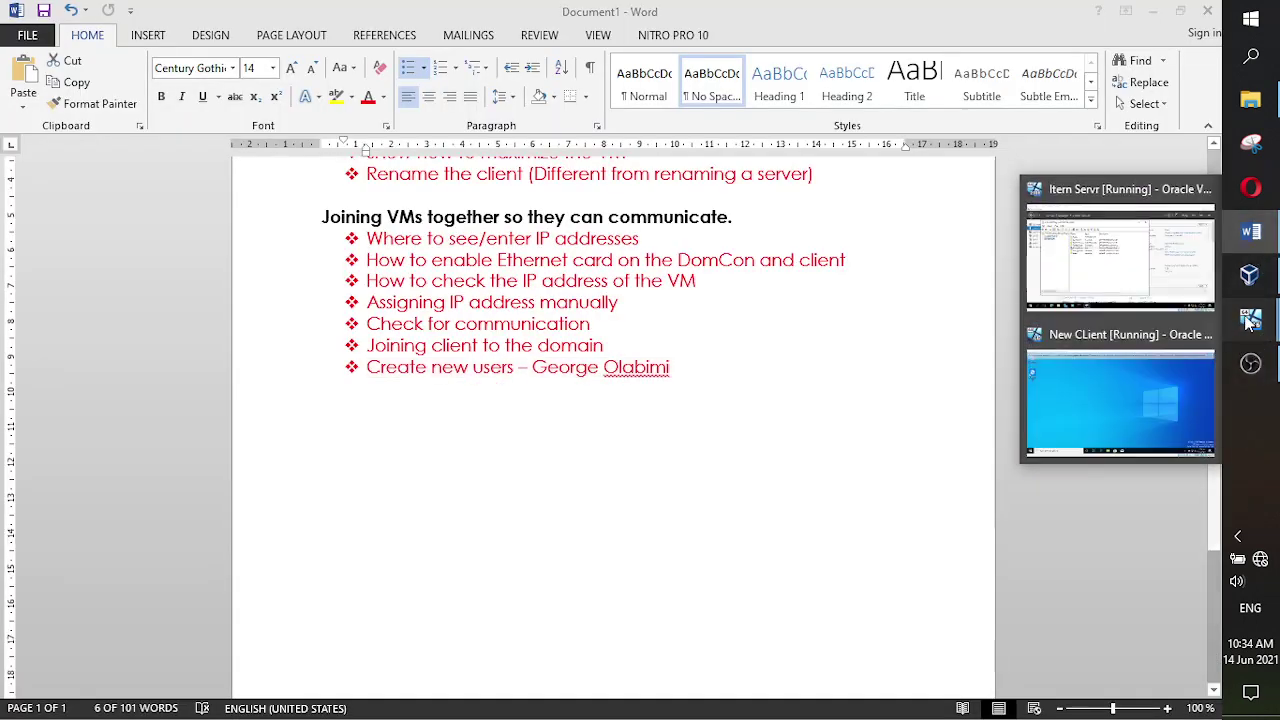
click(1124, 395)
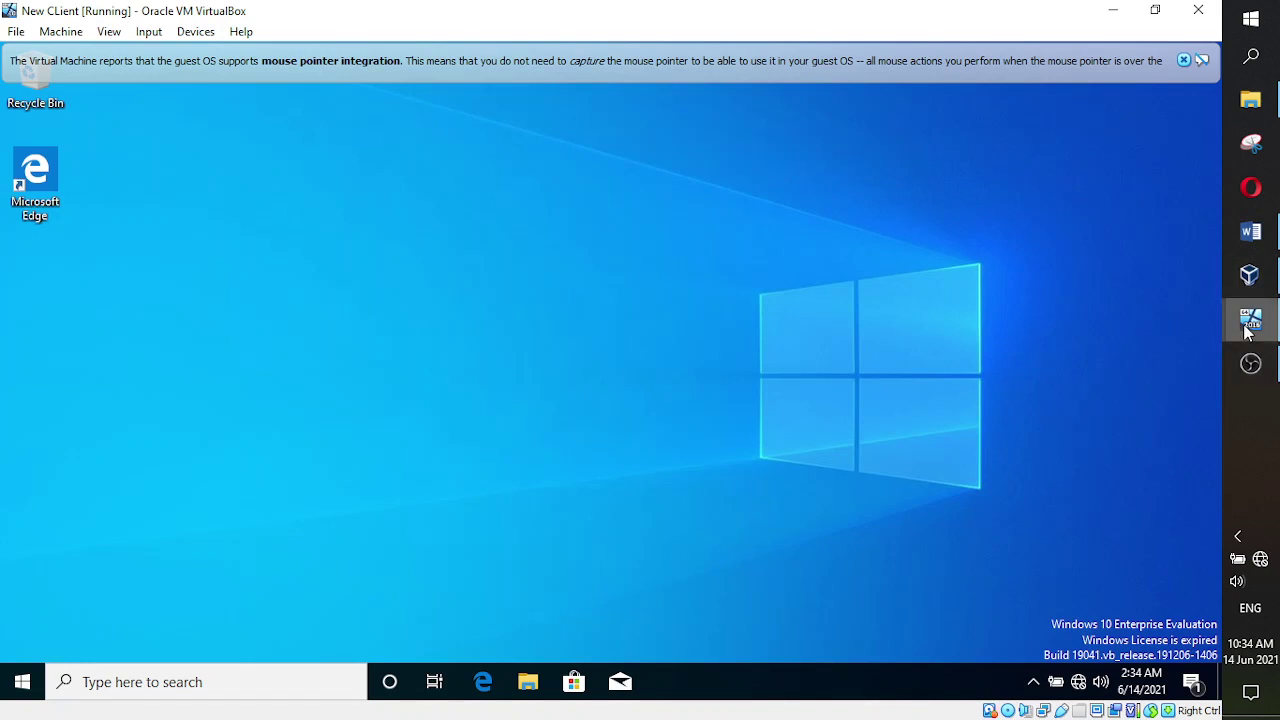
mouse_move(1250, 318)
click(1121, 277)
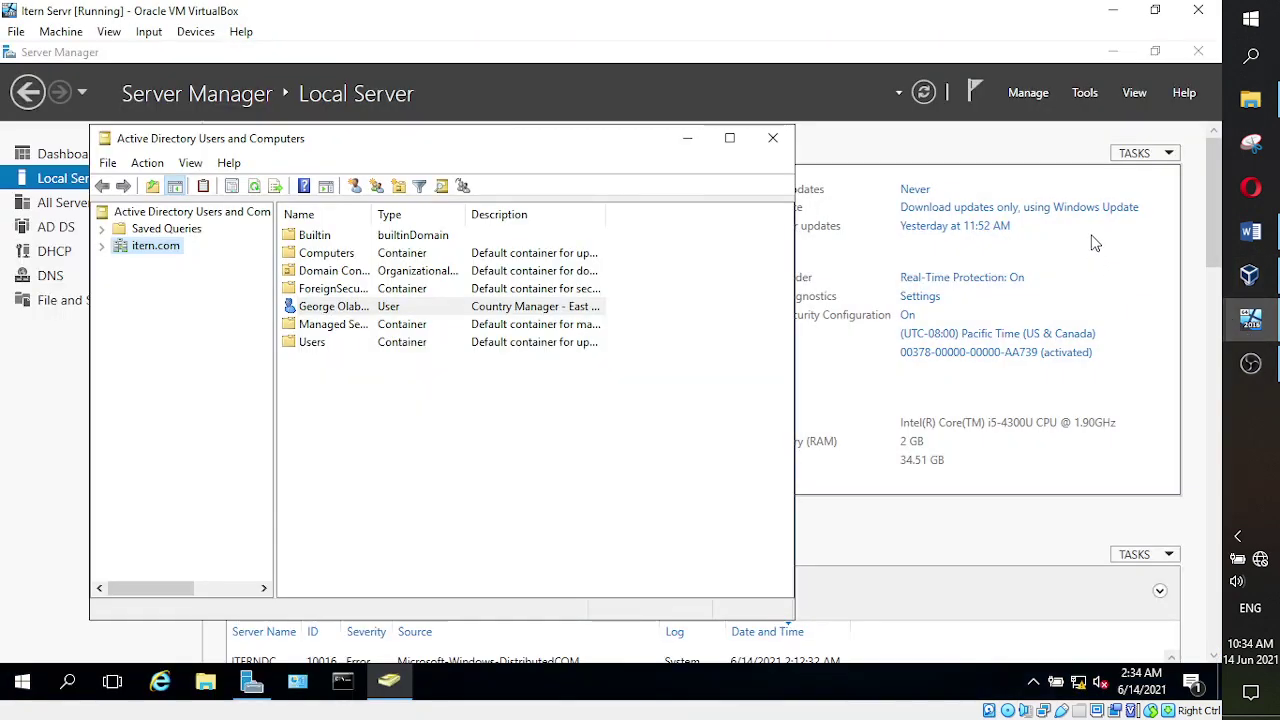
- Close Active Directory Users and Computers, scroll Server Manager's Local Server page to the top, and switch to OBS
click(772, 137)
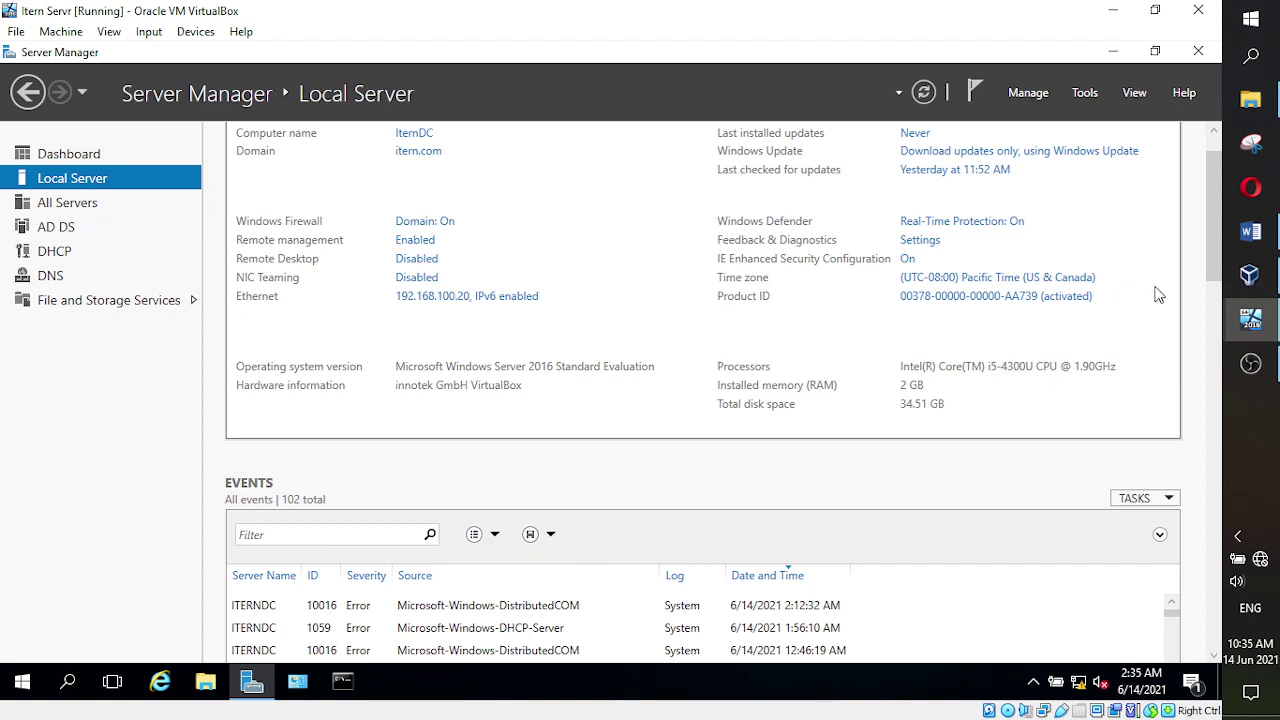
drag(1208, 260, 1210, 240)
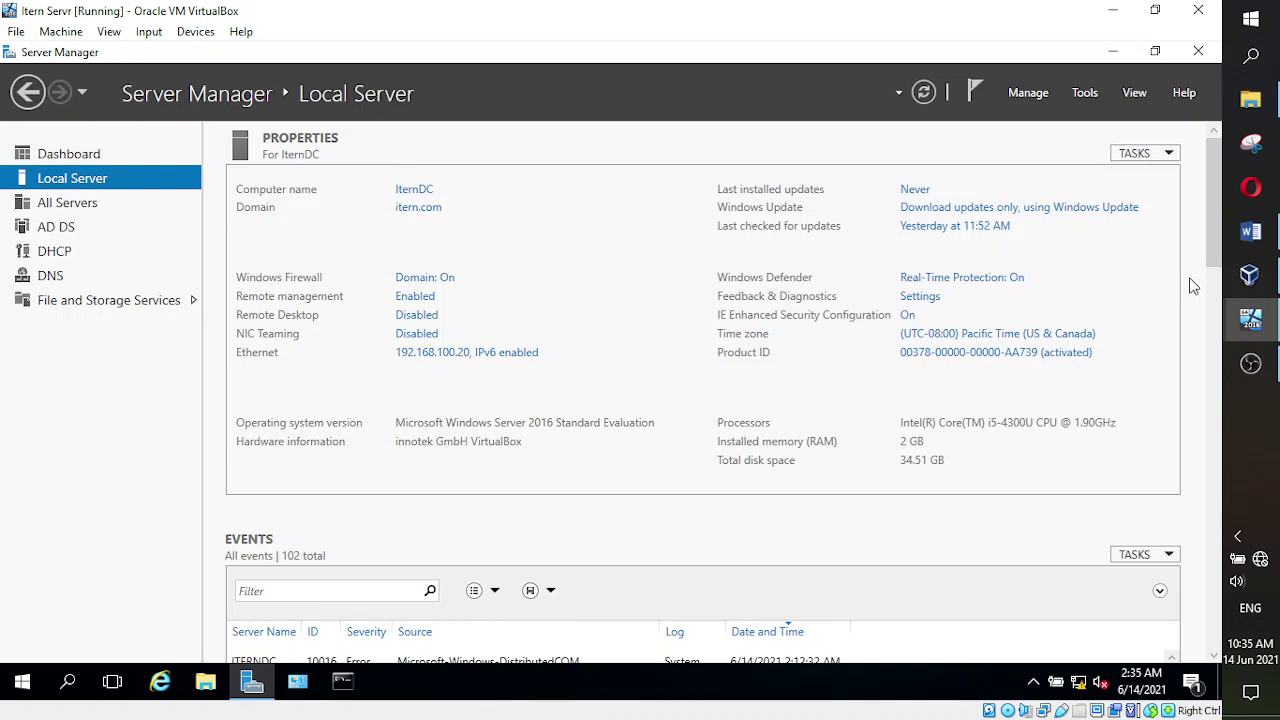
click(1251, 363)
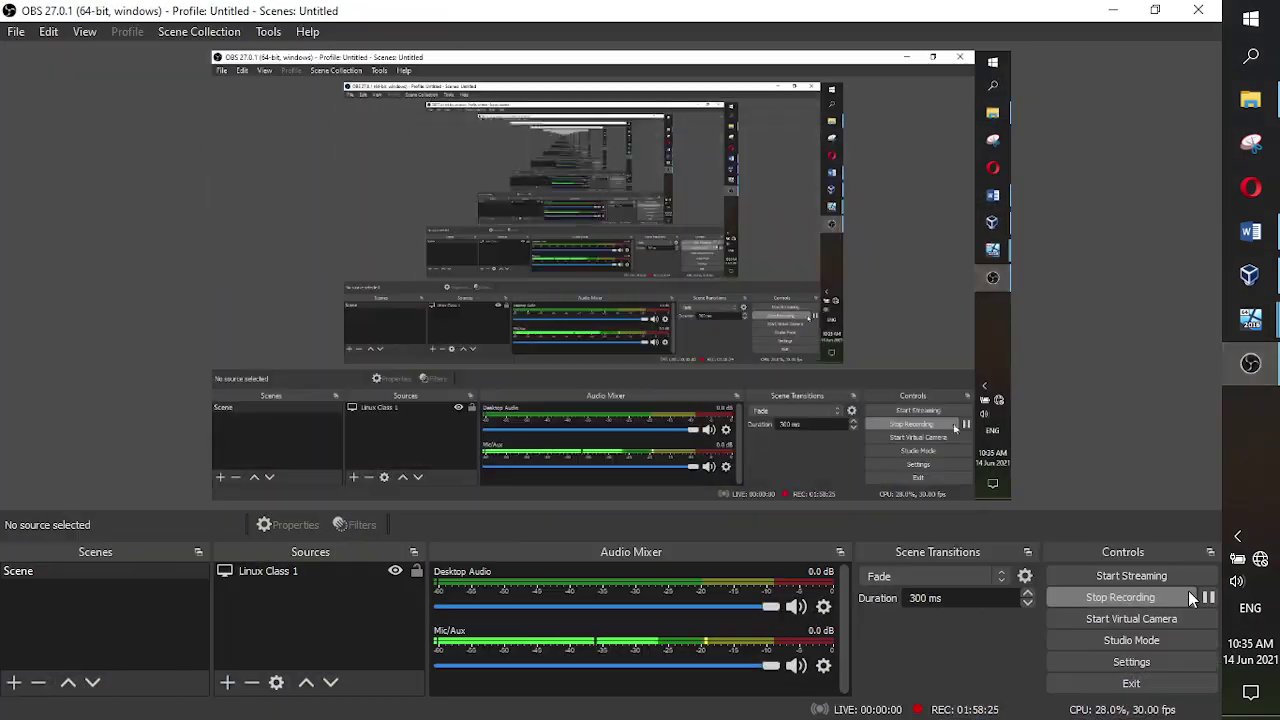